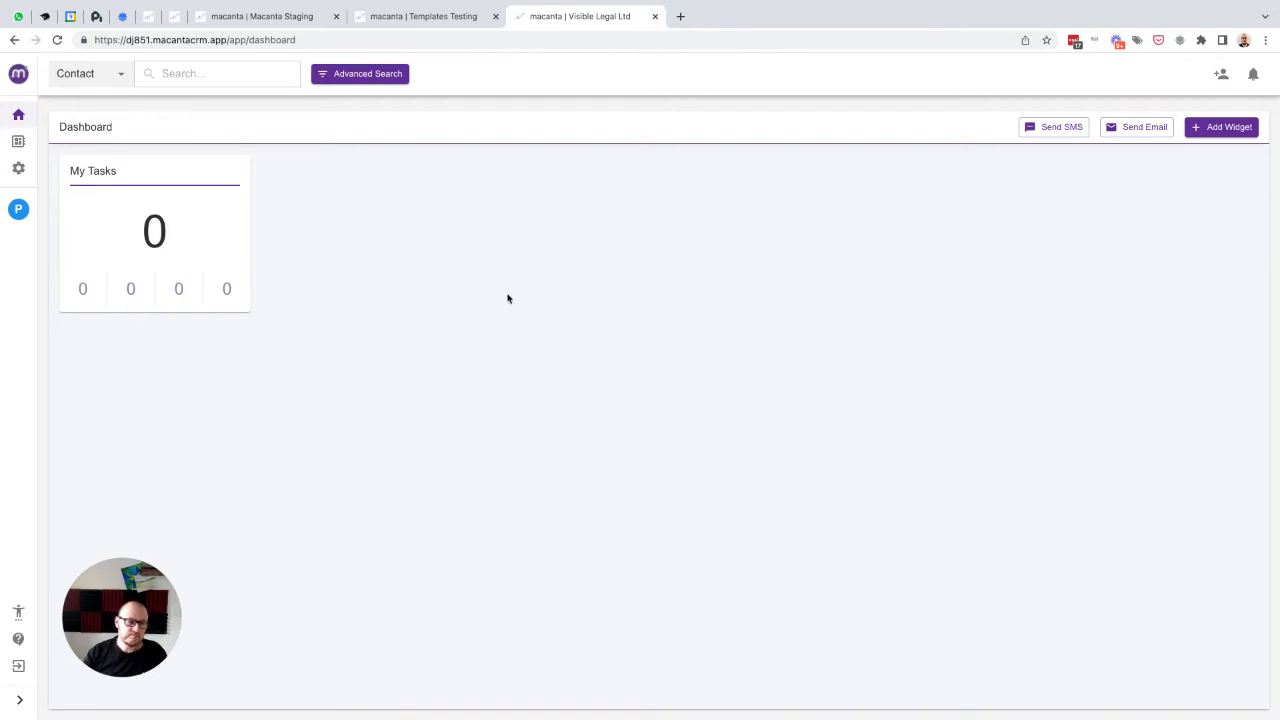
- Open the Object Builder in the admin settings and add a relationship option titled Client
{"action": "left_click", "coordinate": [18, 170]}
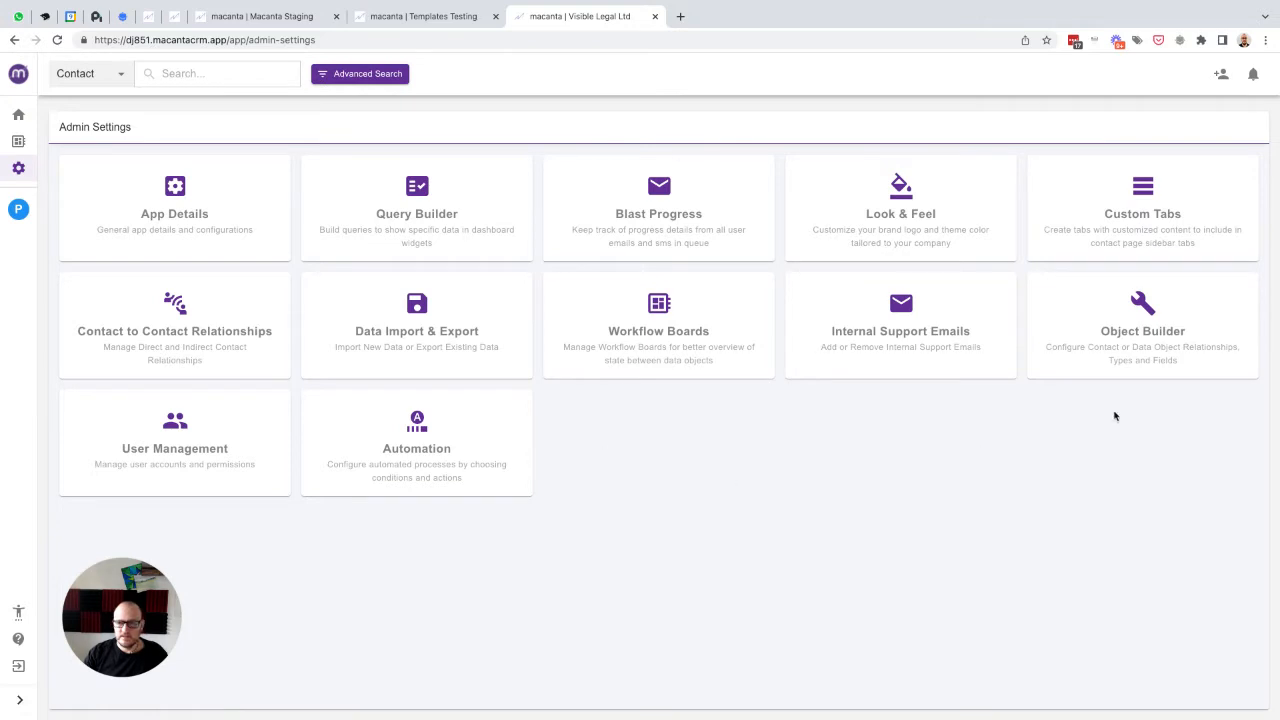
{"action": "left_click", "coordinate": [1146, 309]}
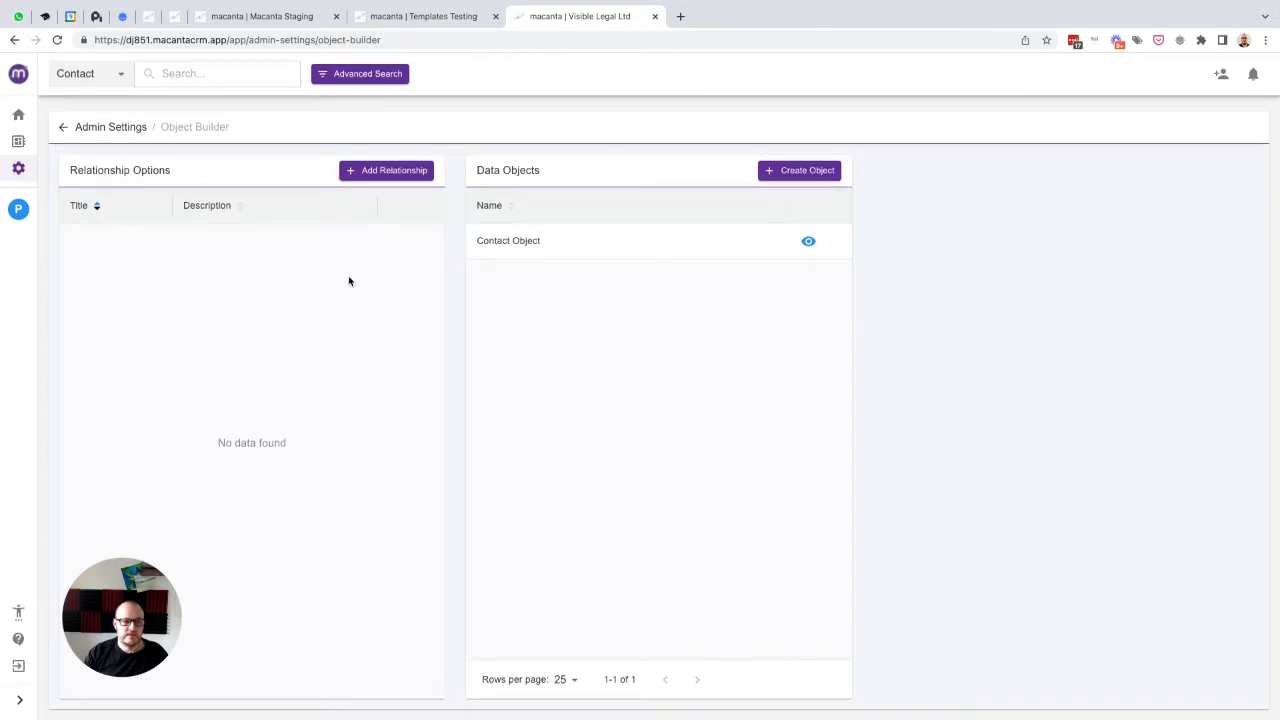
{"action": "left_click", "coordinate": [377, 172]}
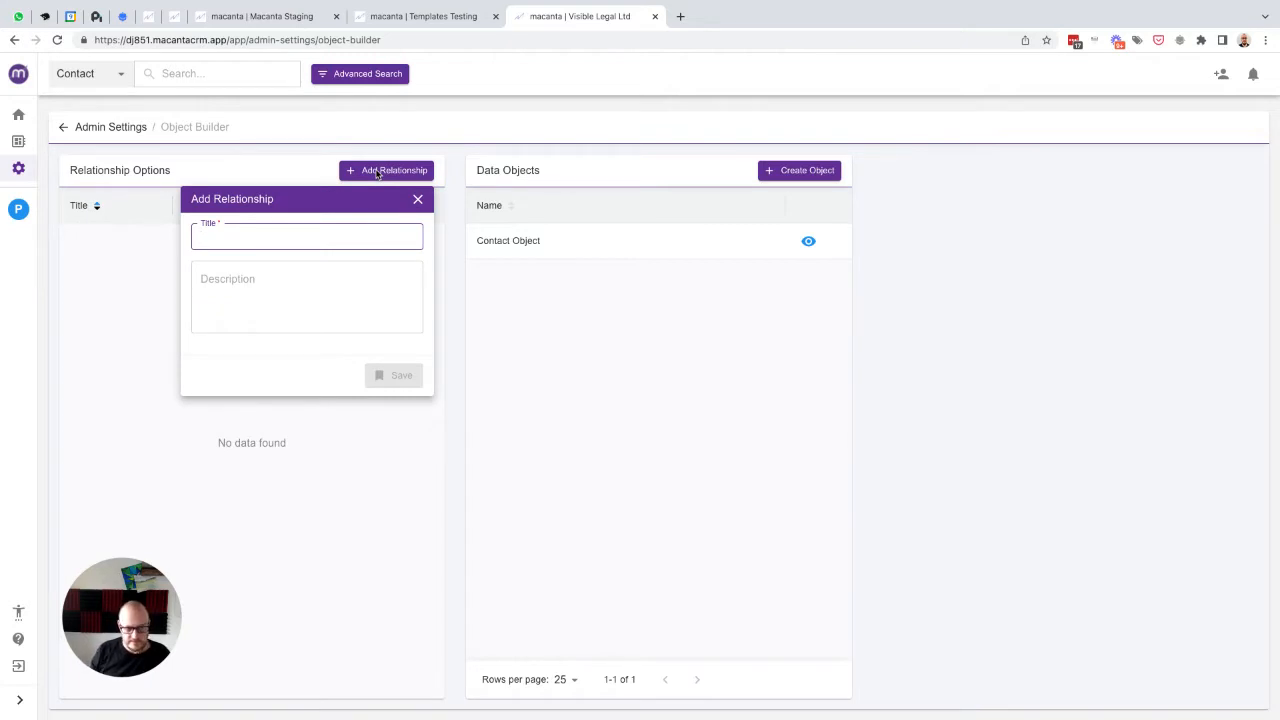
{"action": "type", "text": "Client"}
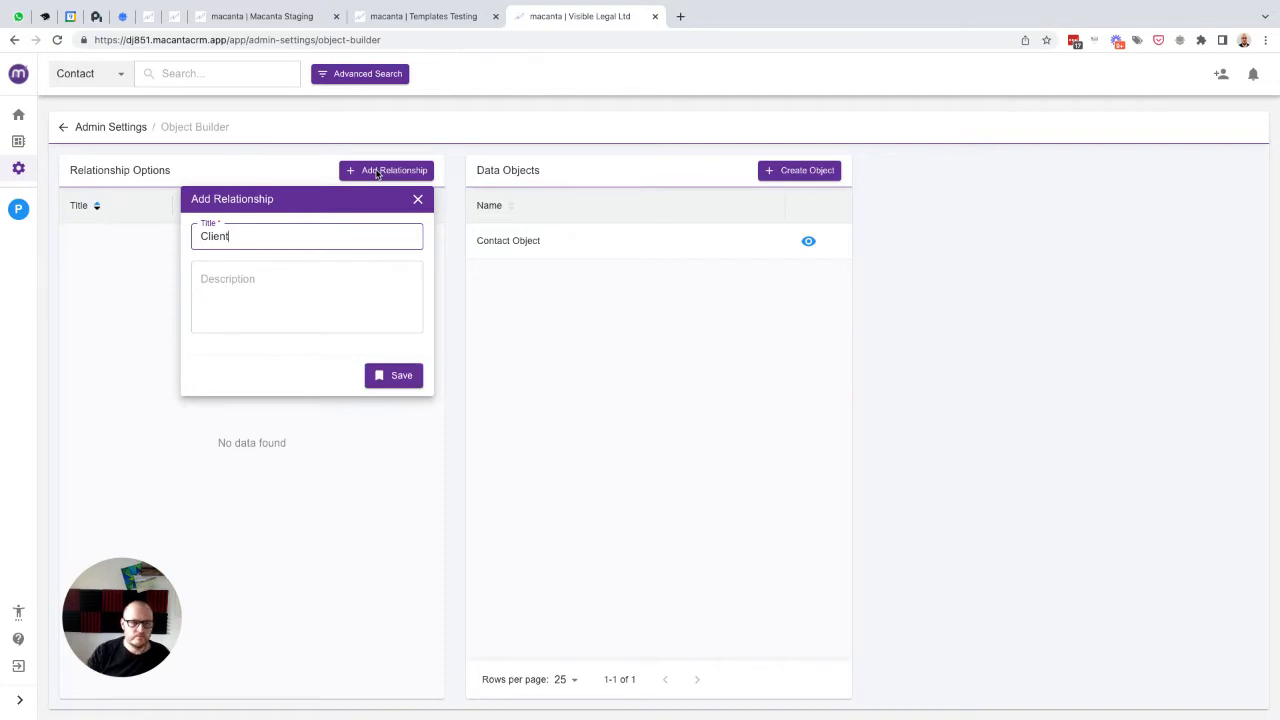
{"action": "left_click", "coordinate": [390, 377]}
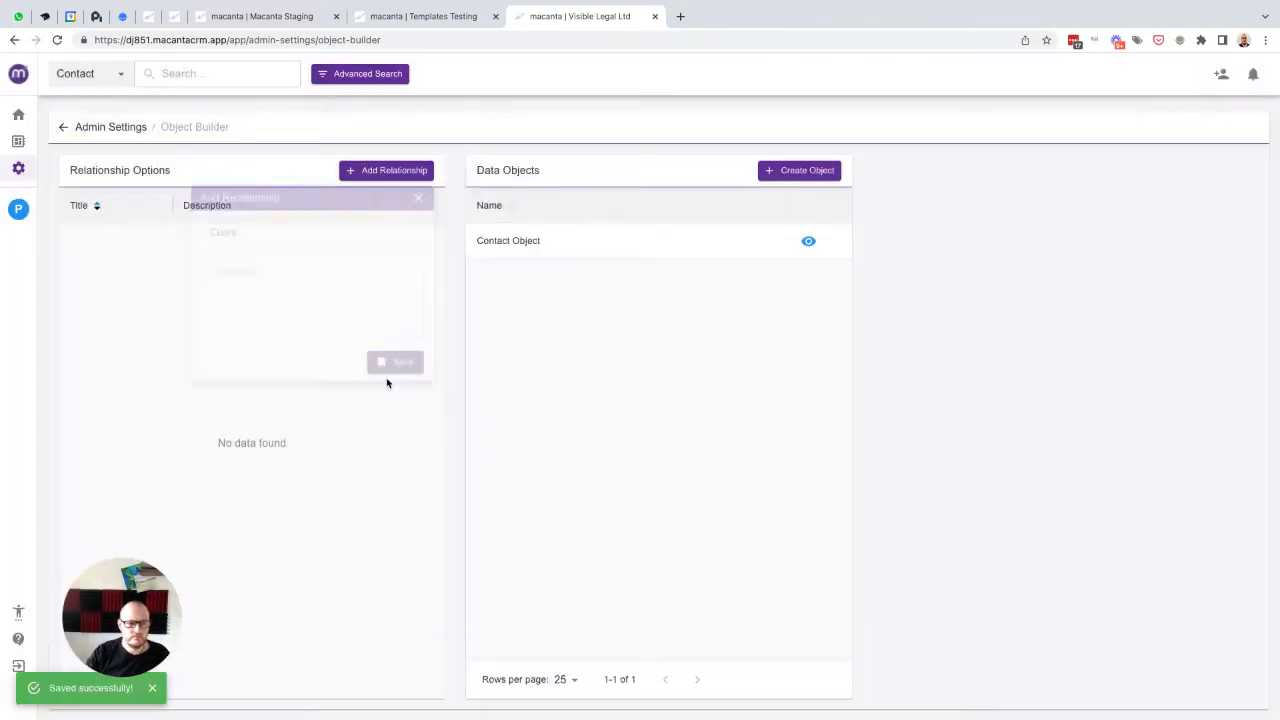
- Add two more relationship options titled Solicitor and File Handler
{"action": "left_click", "coordinate": [364, 171]}
{"action": "type", "text": "Solicitor"}
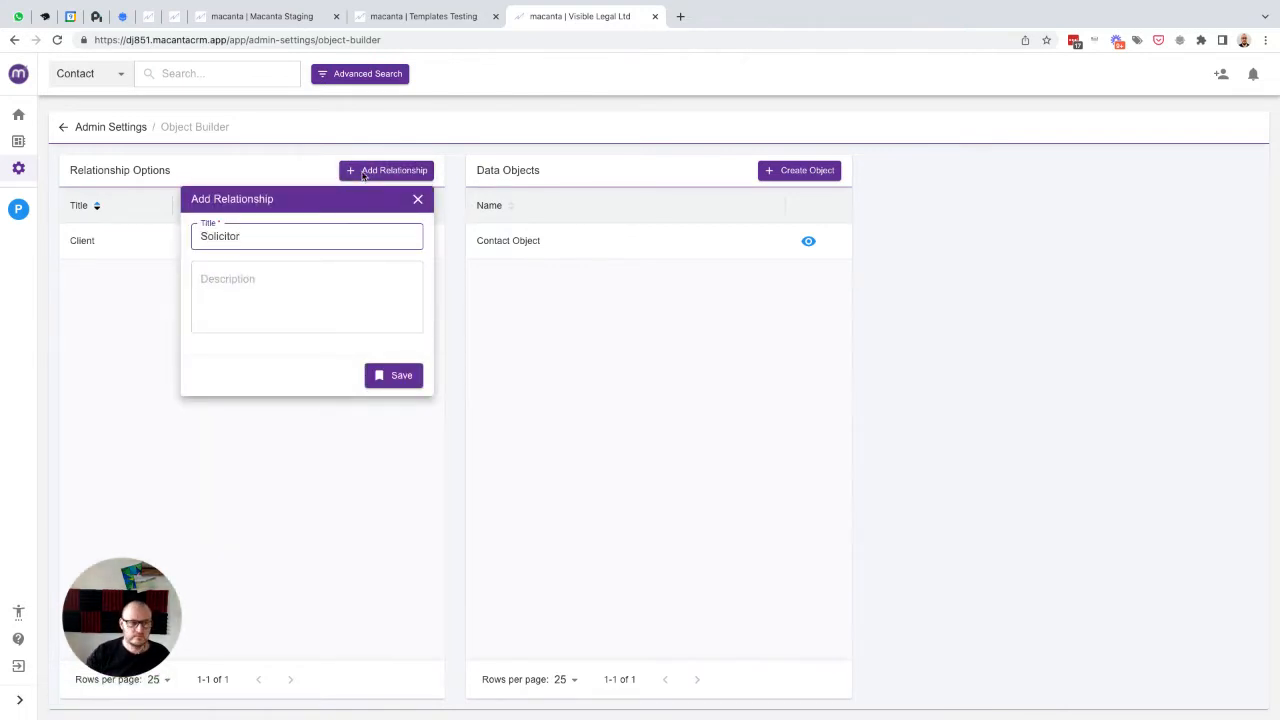
{"action": "left_click", "coordinate": [388, 375]}
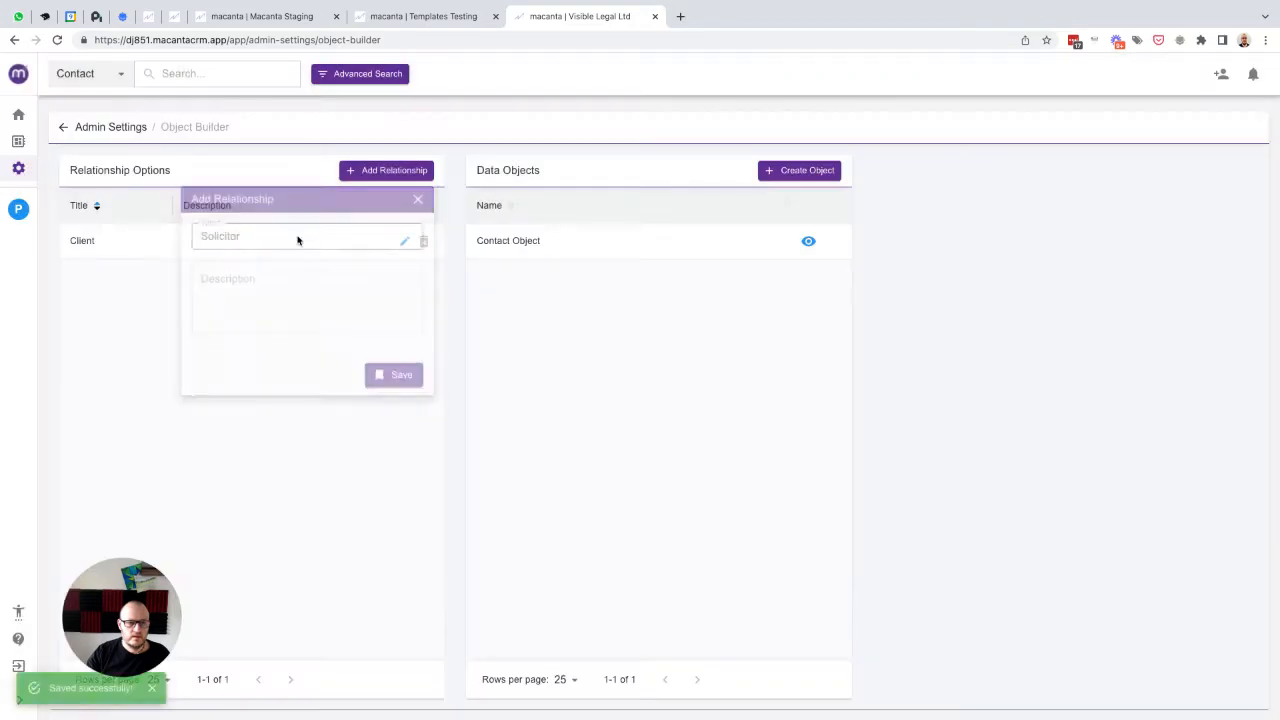
{"action": "left_click", "coordinate": [374, 172]}
{"action": "type", "text": "File Handler"}
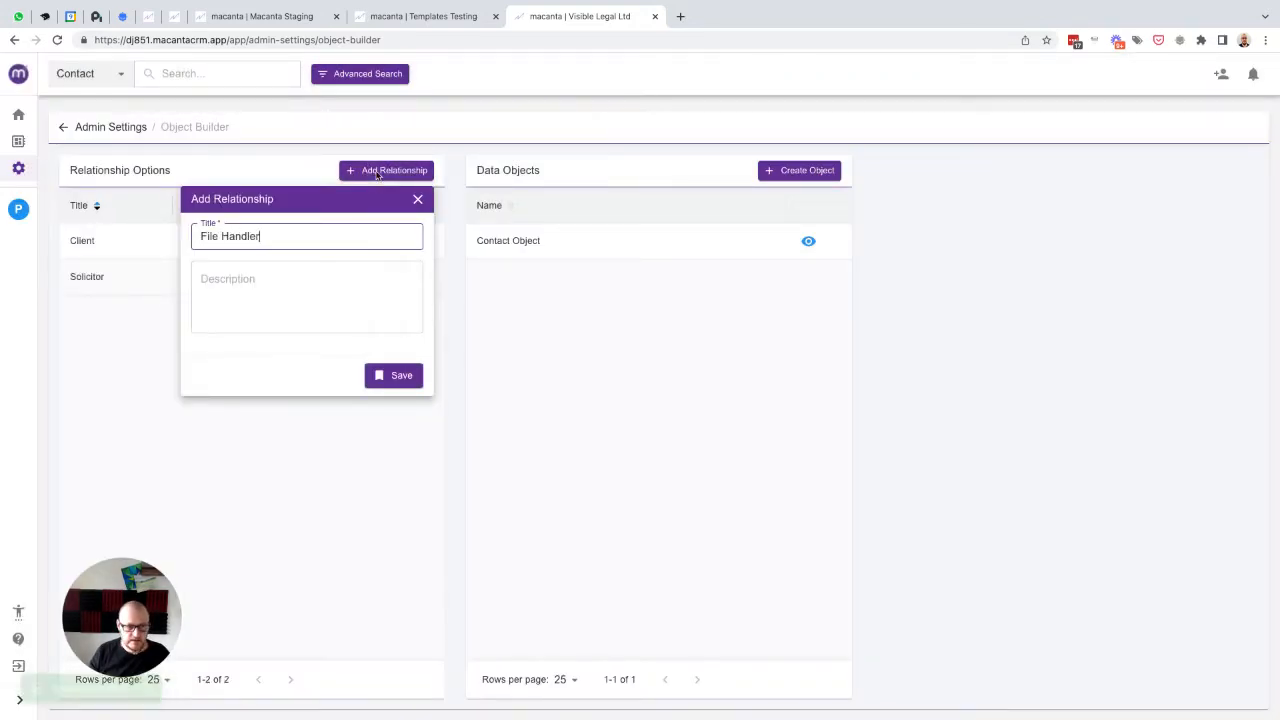
{"action": "left_click", "coordinate": [410, 380]}
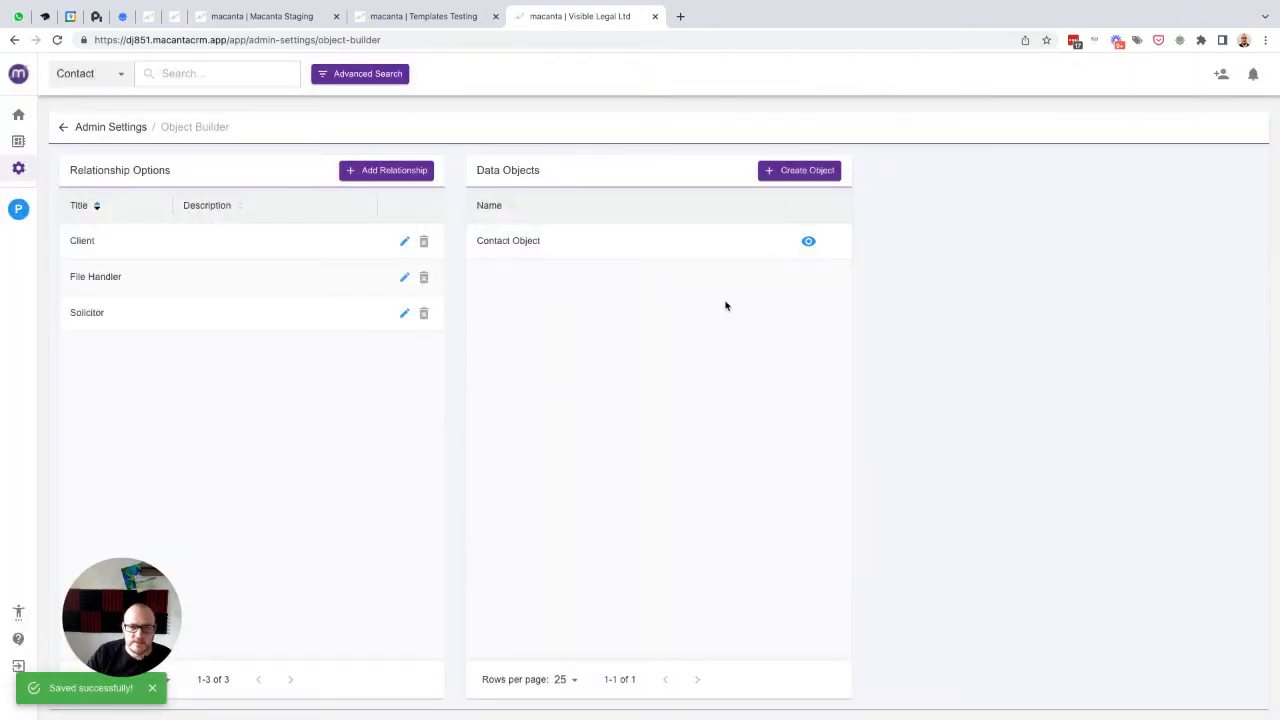
- Start a new data object named Claims and assign it the Client, File Handler and Solicitor relationships
{"action": "left_click", "coordinate": [788, 169]}
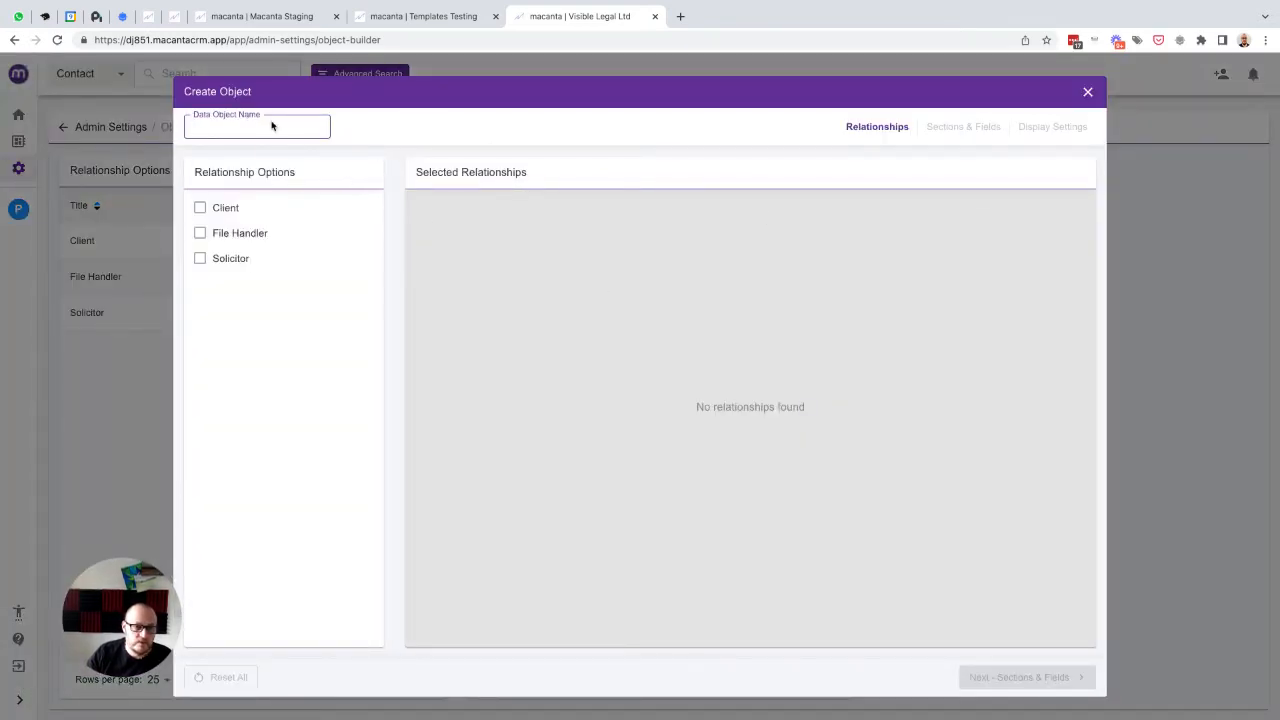
{"action": "type", "text": "Claims"}
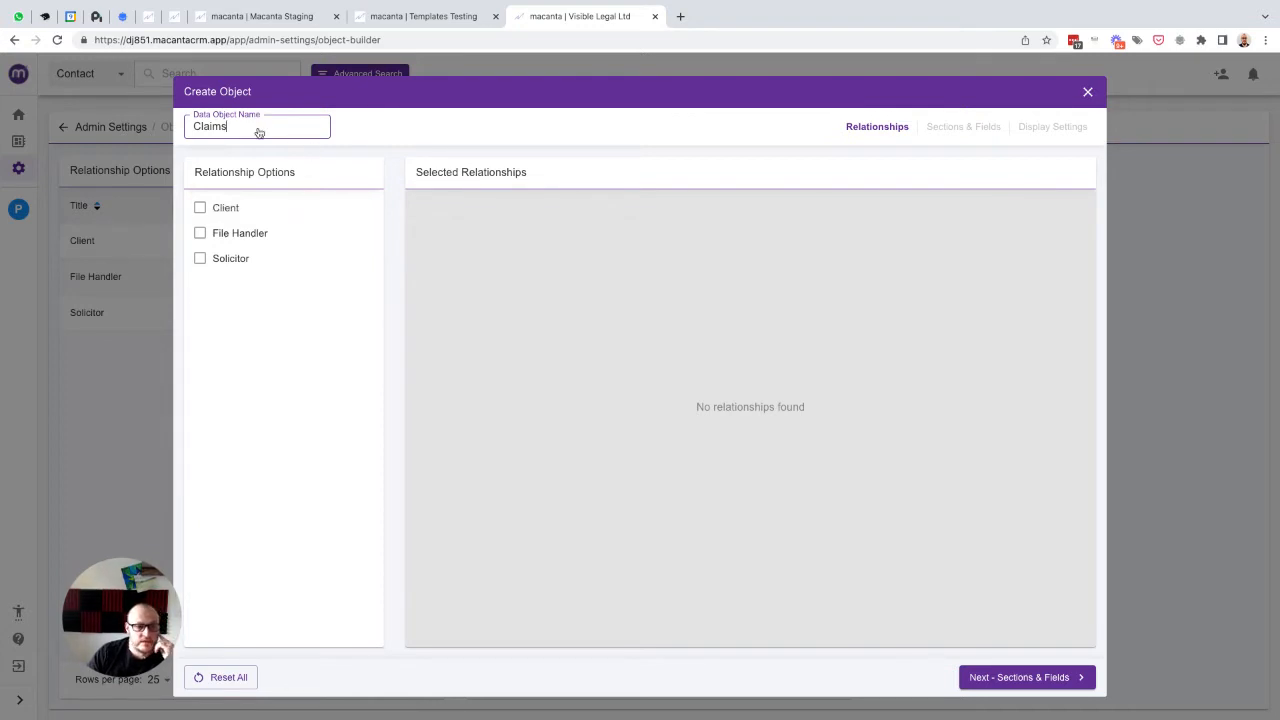
{"action": "left_click", "coordinate": [200, 208]}
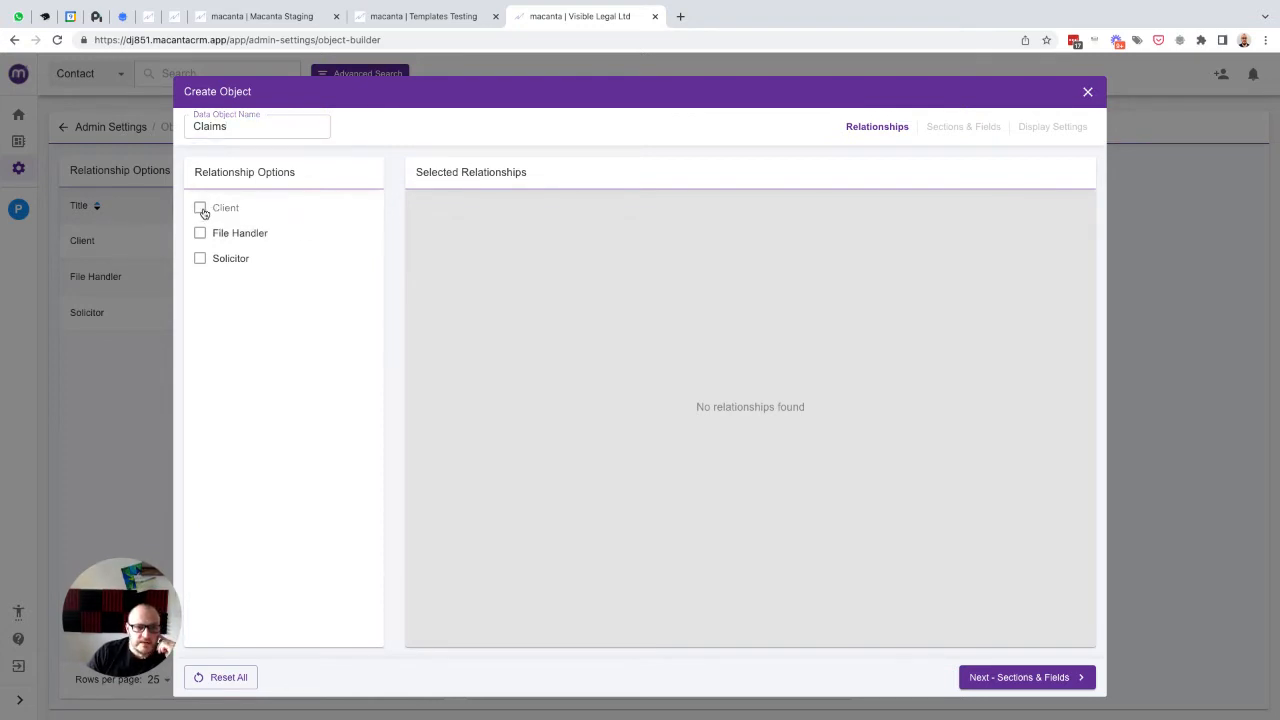
{"action": "left_click", "coordinate": [200, 233]}
{"action": "left_click", "coordinate": [200, 258]}
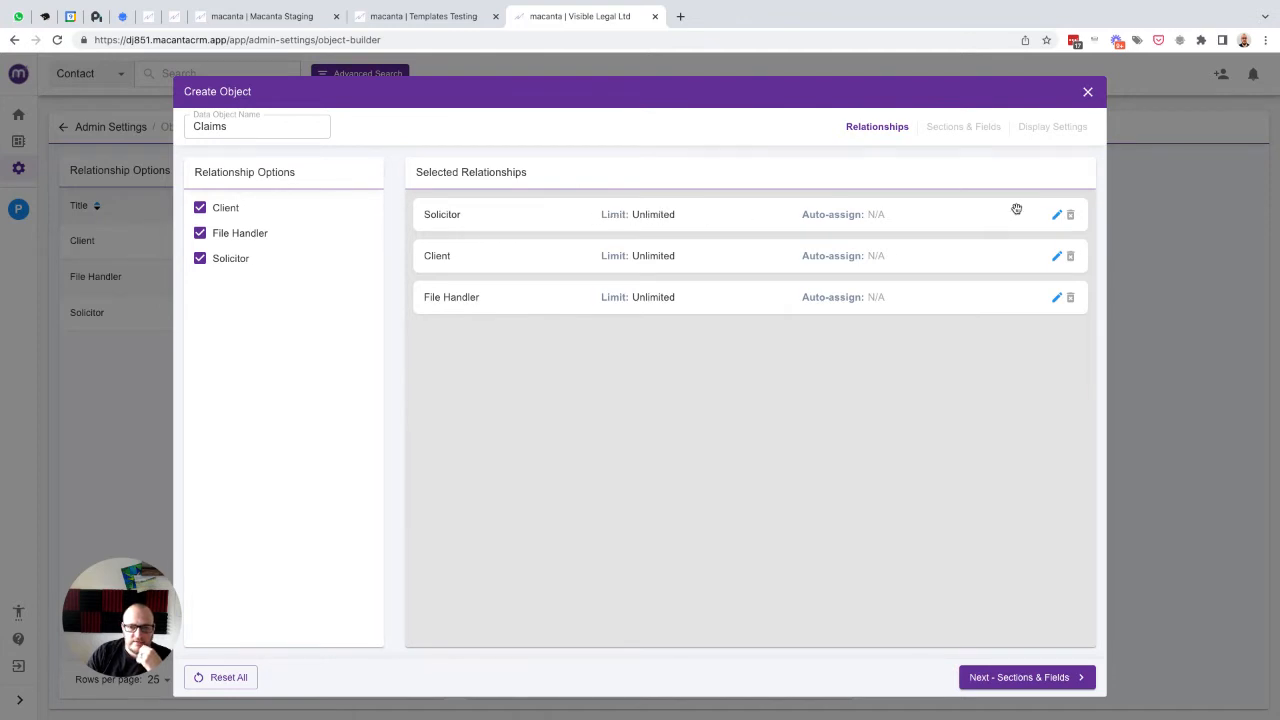
- Limit the Solicitor relationship of the Claims object to 1 contact and save its details
{"action": "left_click", "coordinate": [1057, 215]}
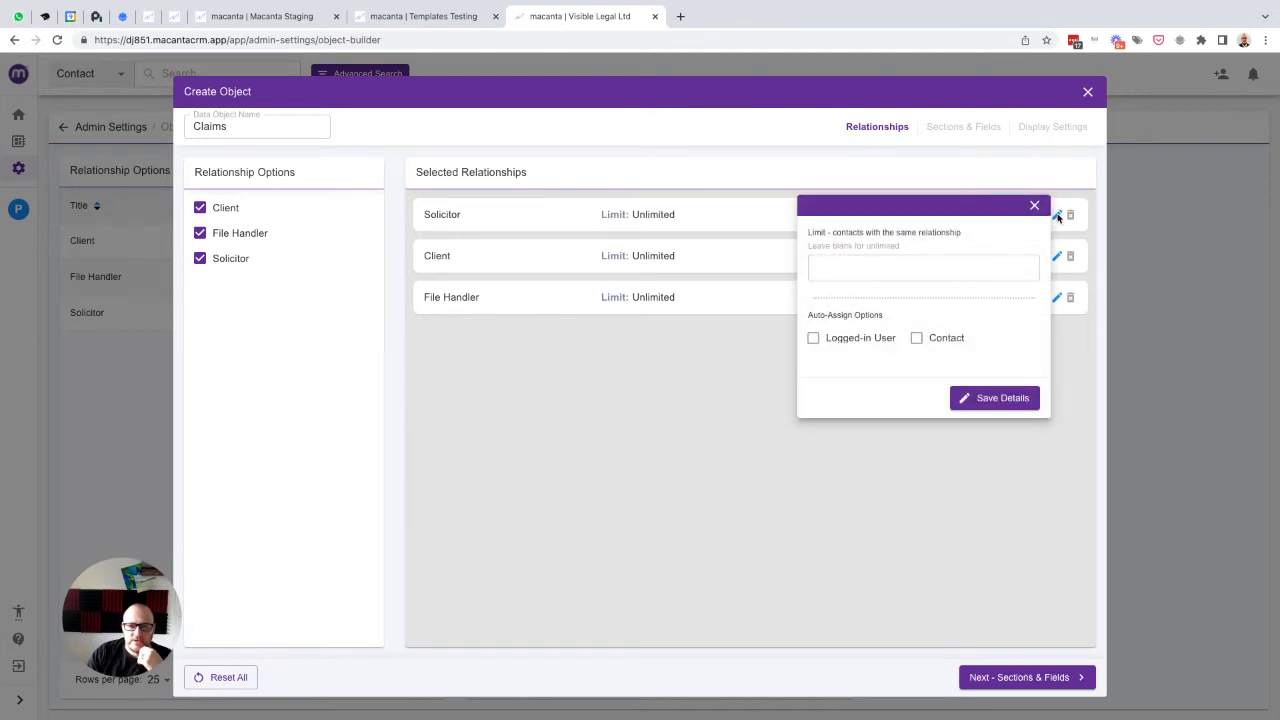
{"action": "left_click", "coordinate": [835, 268]}
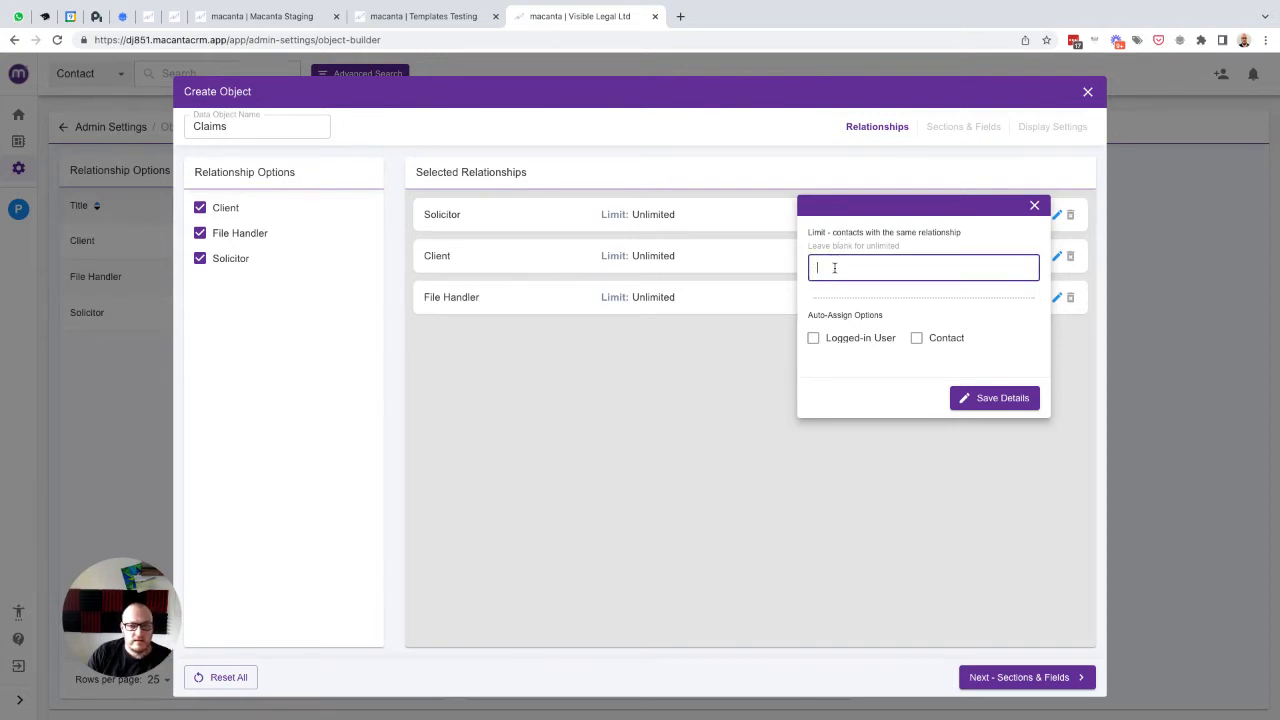
{"action": "type", "text": "1"}
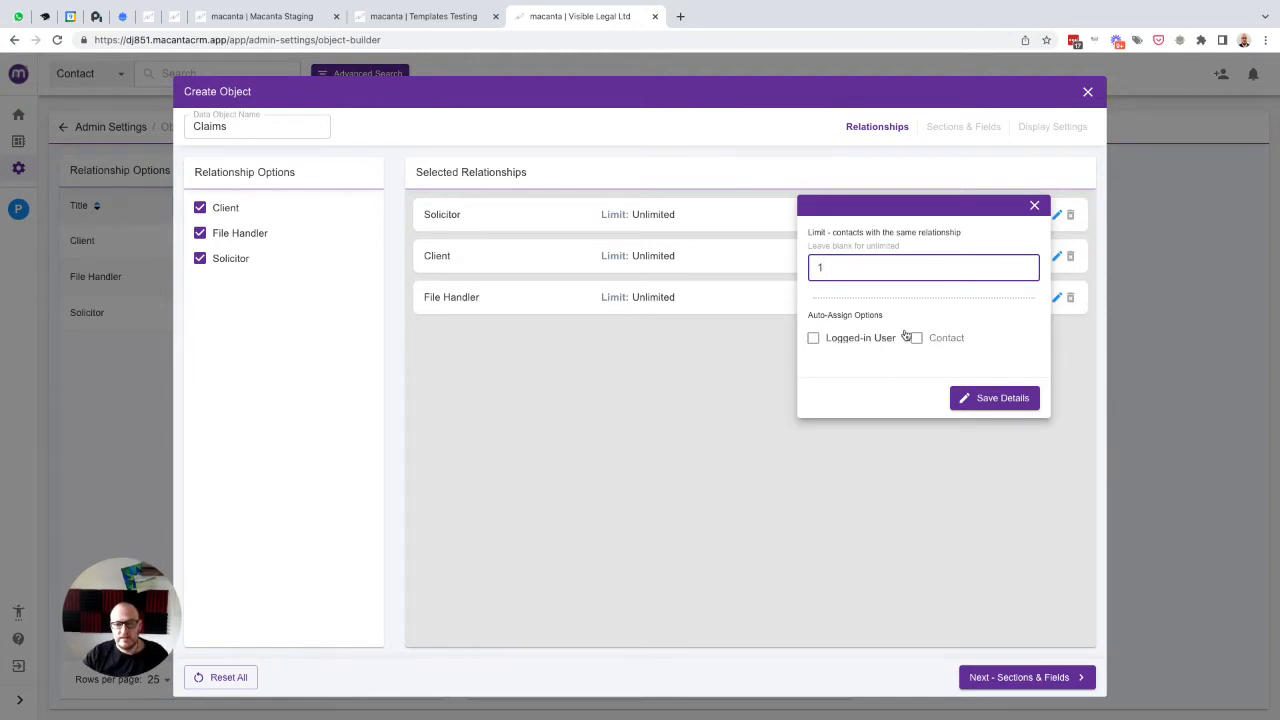
{"action": "left_click", "coordinate": [991, 399]}
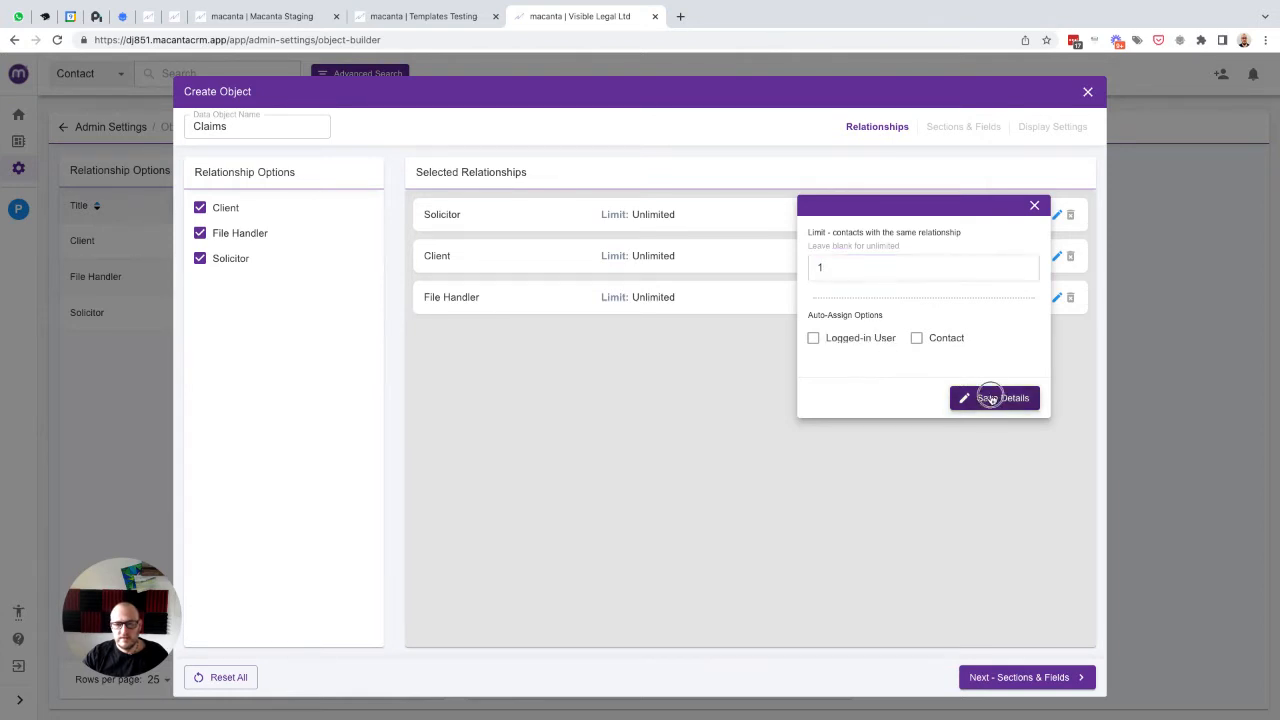
- Limit the Client relationship to 1 contact and auto-assign it to the Contact
{"action": "left_click", "coordinate": [1056, 259]}
{"action": "left_click", "coordinate": [856, 311]}
{"action": "left_click", "coordinate": [916, 381]}
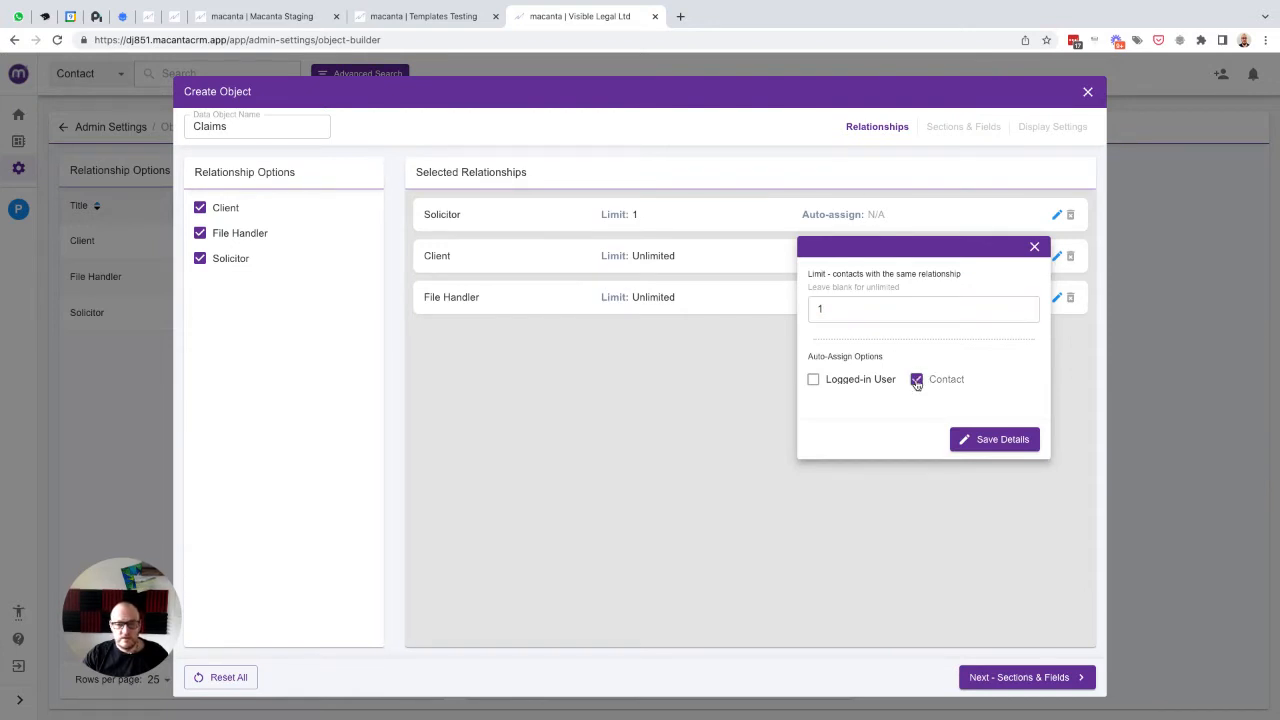
{"action": "left_click", "coordinate": [994, 440]}
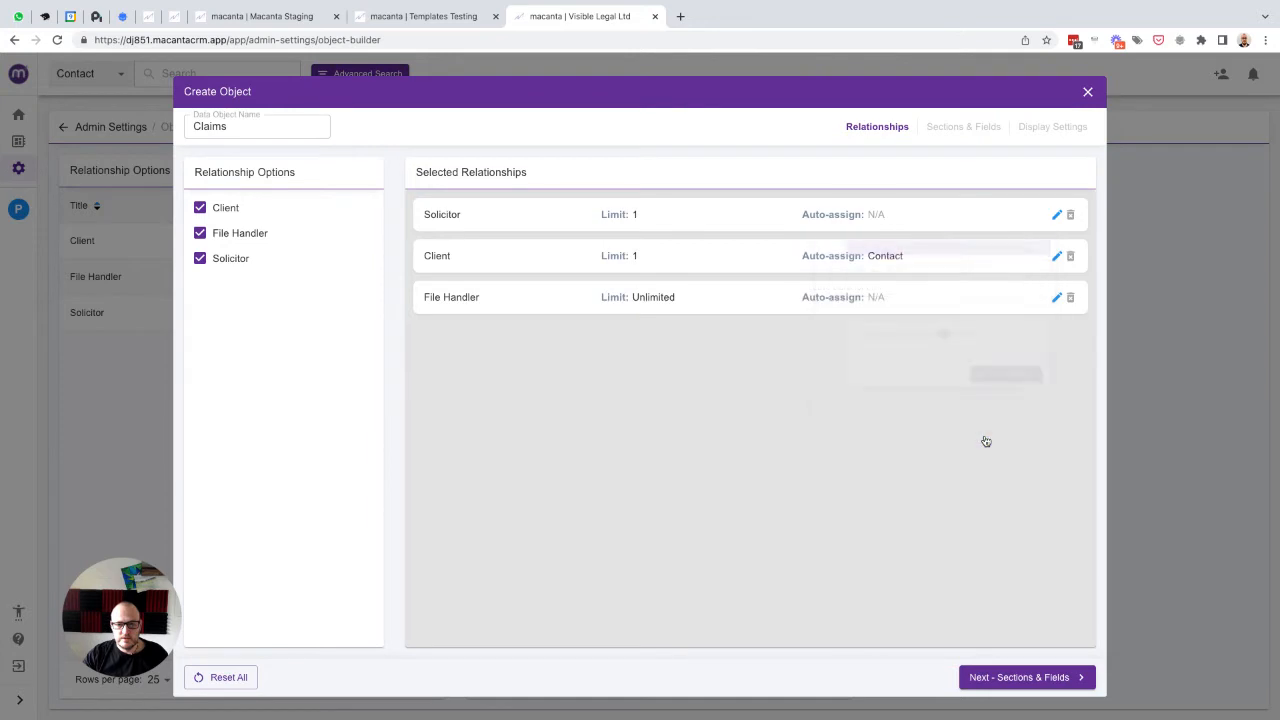
- Limit the File Handler relationship to 1 contact and auto-assign it to the Logged-in User
{"action": "left_click", "coordinate": [1055, 297]}
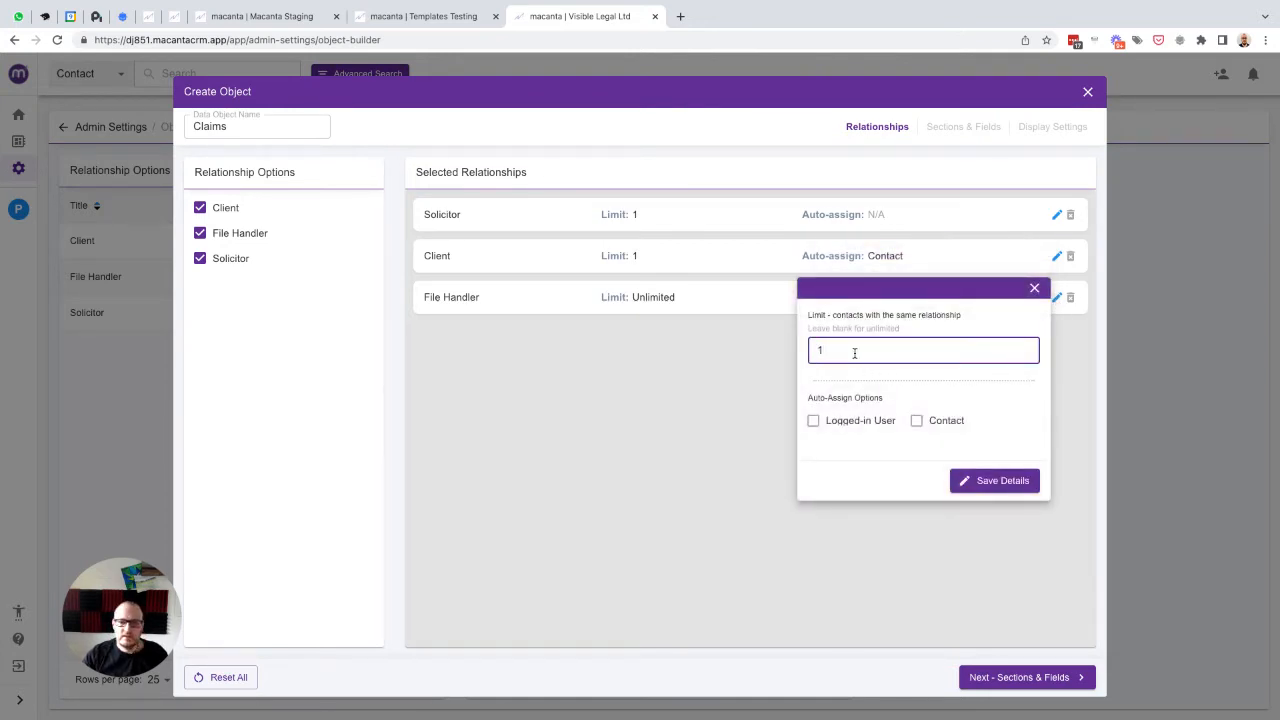
{"action": "left_click", "coordinate": [842, 424]}
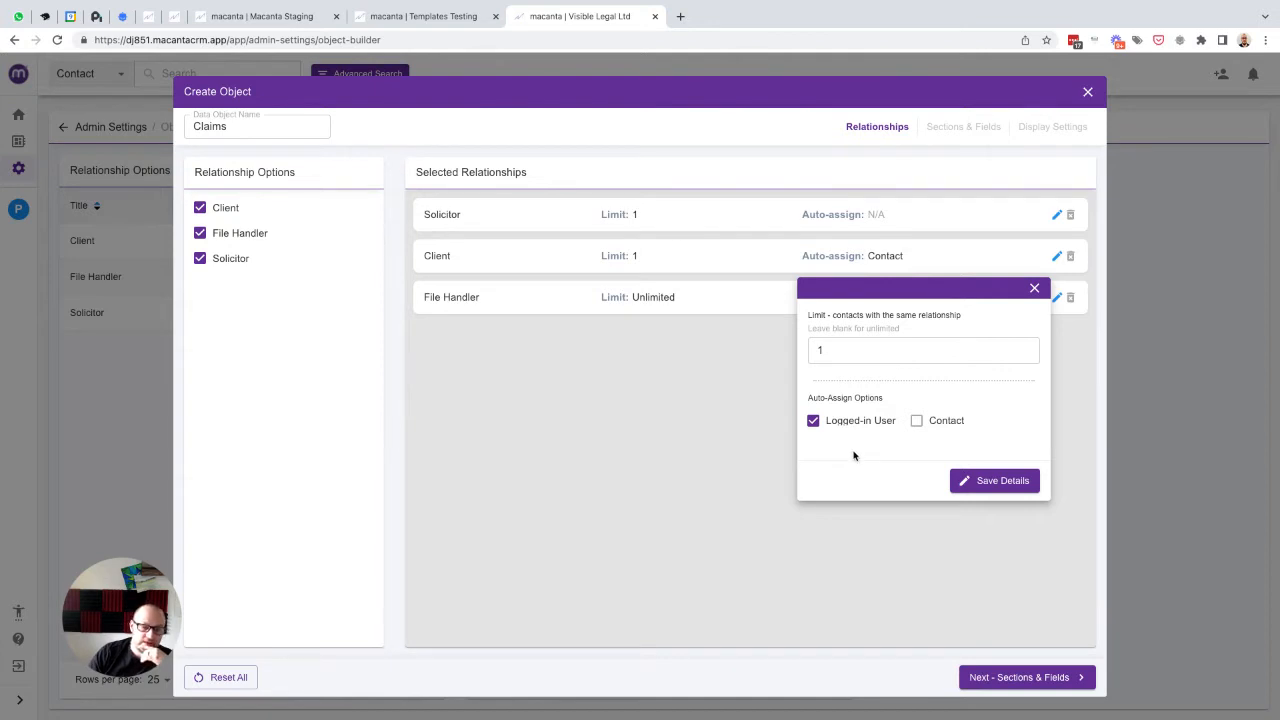
{"action": "left_click", "coordinate": [982, 481]}
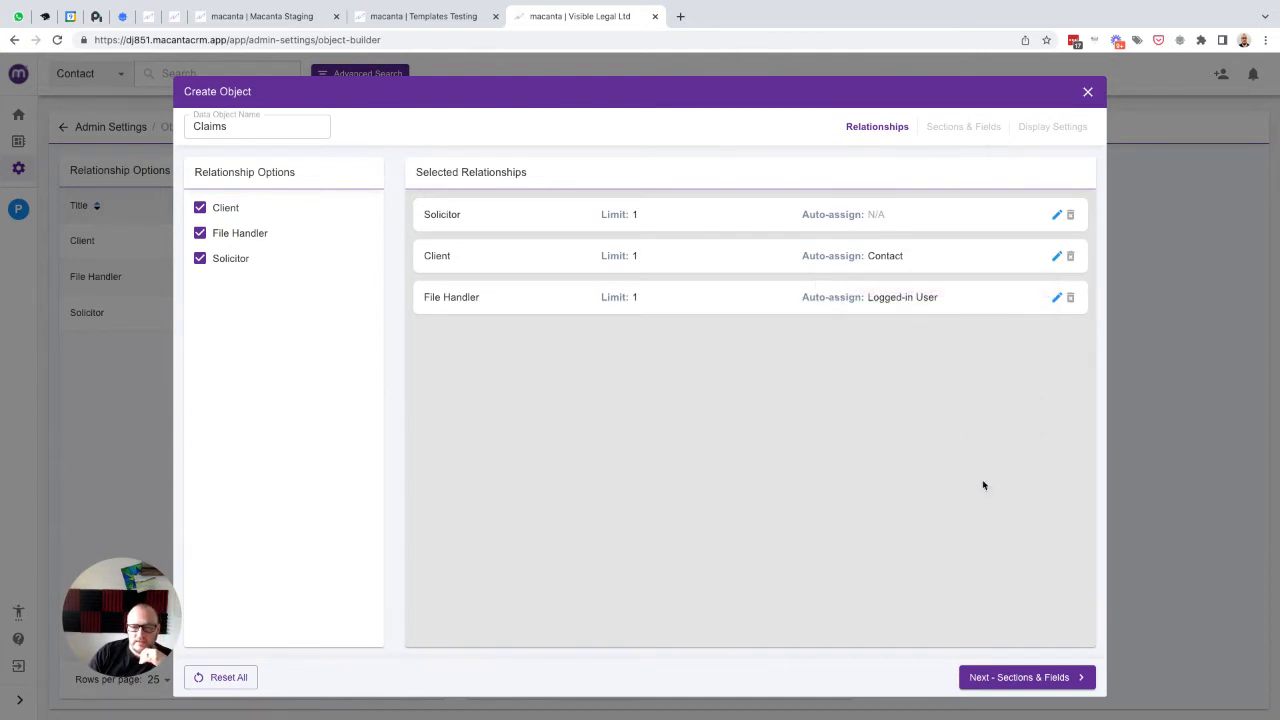
- Proceed to the sections and fields stage of the Claims object and add a section named Claim Details
{"action": "left_click", "coordinate": [1022, 679]}
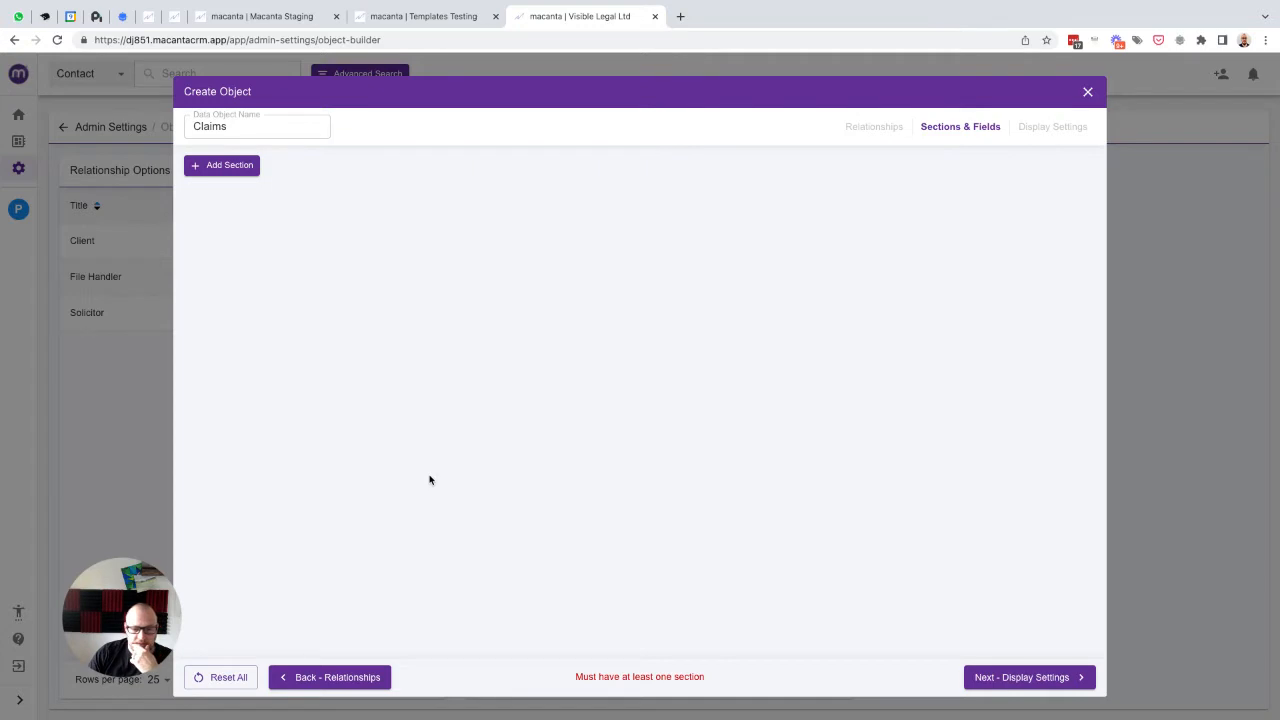
{"action": "left_click", "coordinate": [210, 167]}
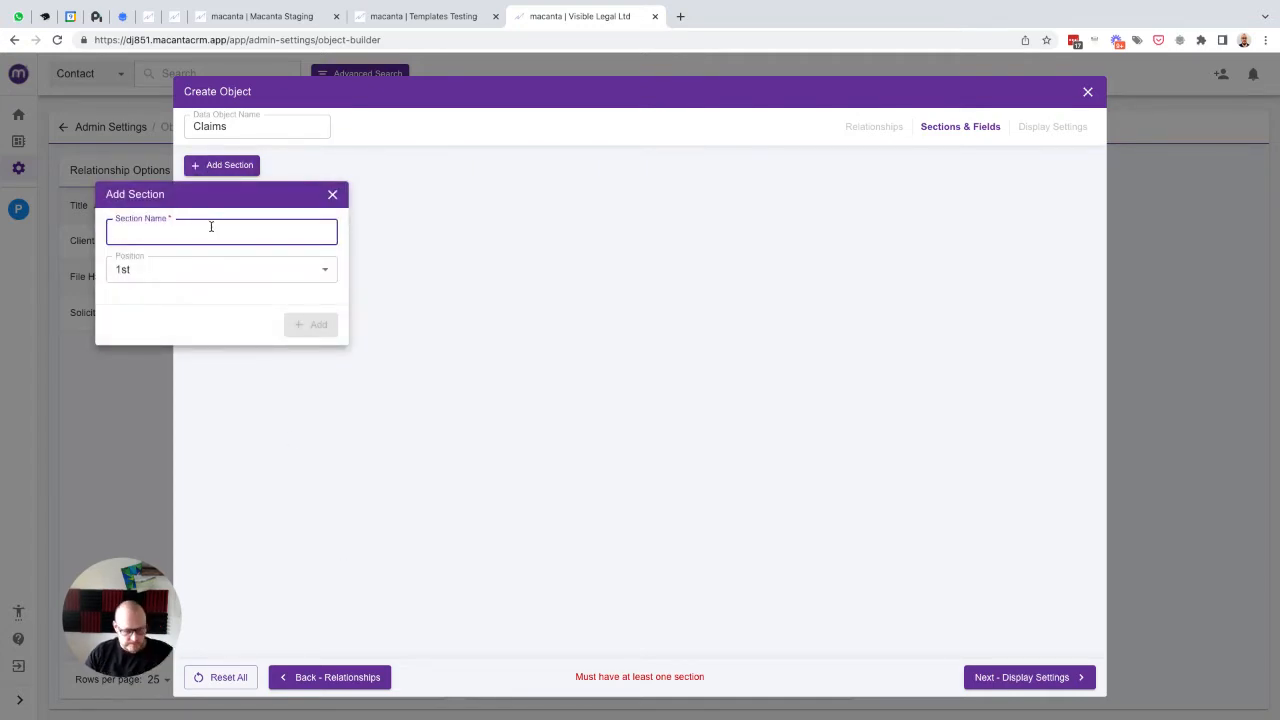
{"action": "type", "text": "Claim D"}
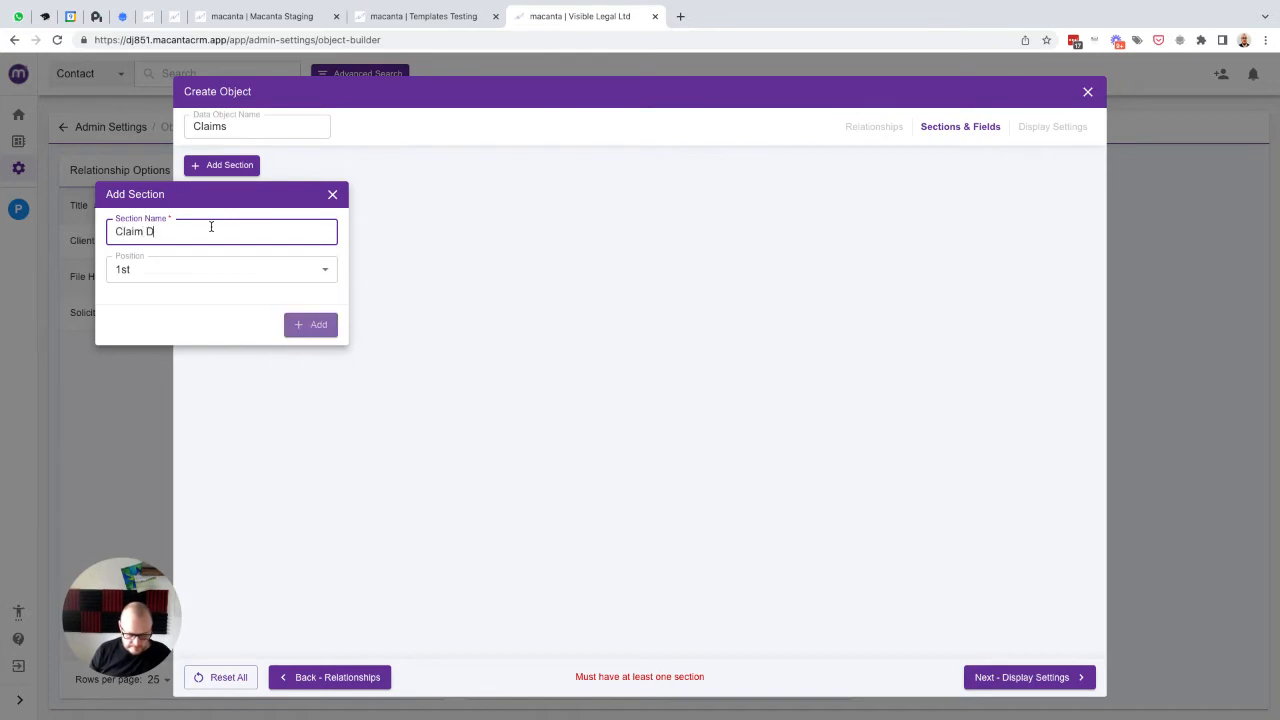
{"action": "type", "text": "etails"}
{"action": "left_click", "coordinate": [314, 325]}
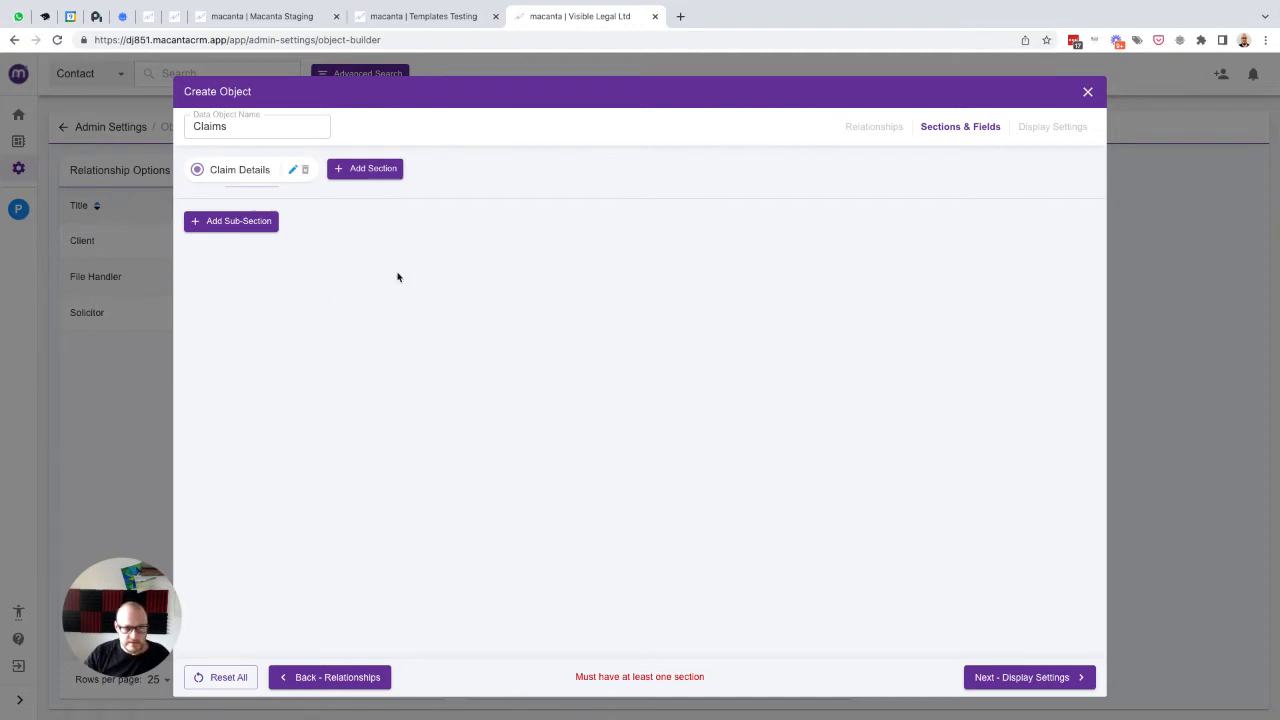
- Add a sub-section named Overview to the Claim Details section
{"action": "left_click", "coordinate": [229, 221]}
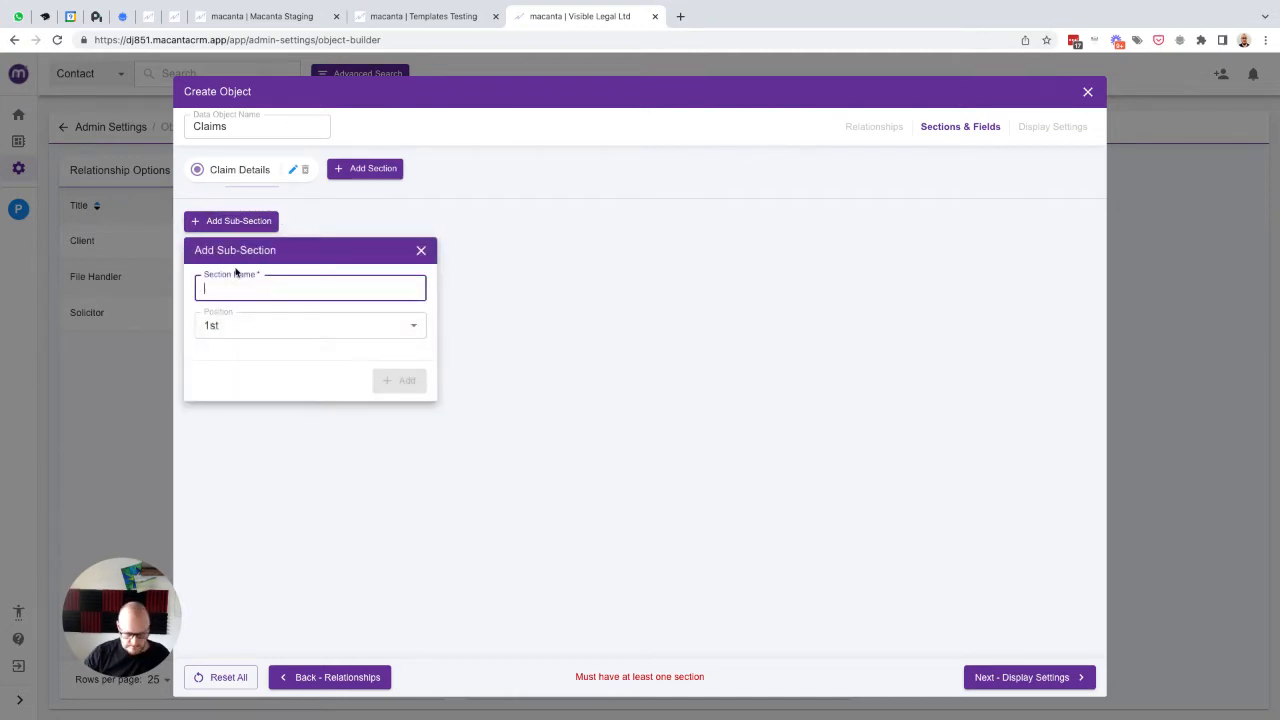
{"action": "type", "text": "Overview"}
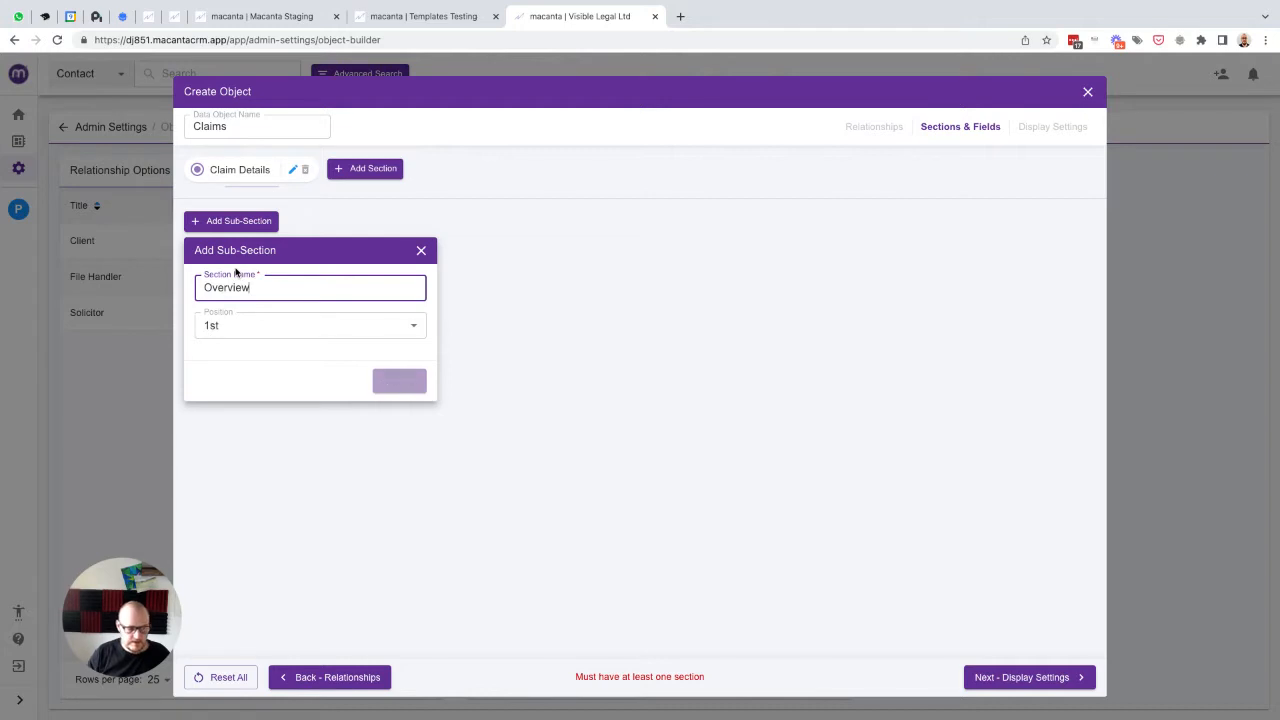
{"action": "left_click", "coordinate": [398, 381]}
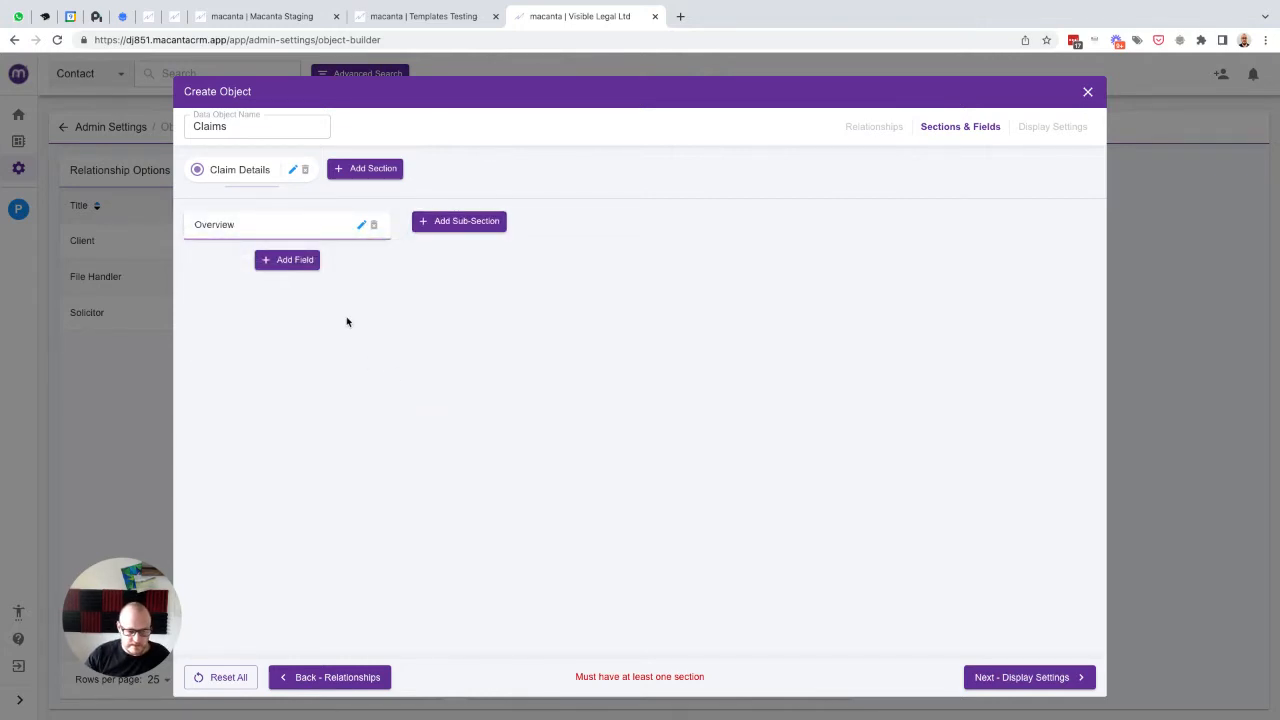
- Start a new field named Claim Type in the Overview sub-section, using the same text as its placeholder
{"action": "left_click", "coordinate": [286, 260]}
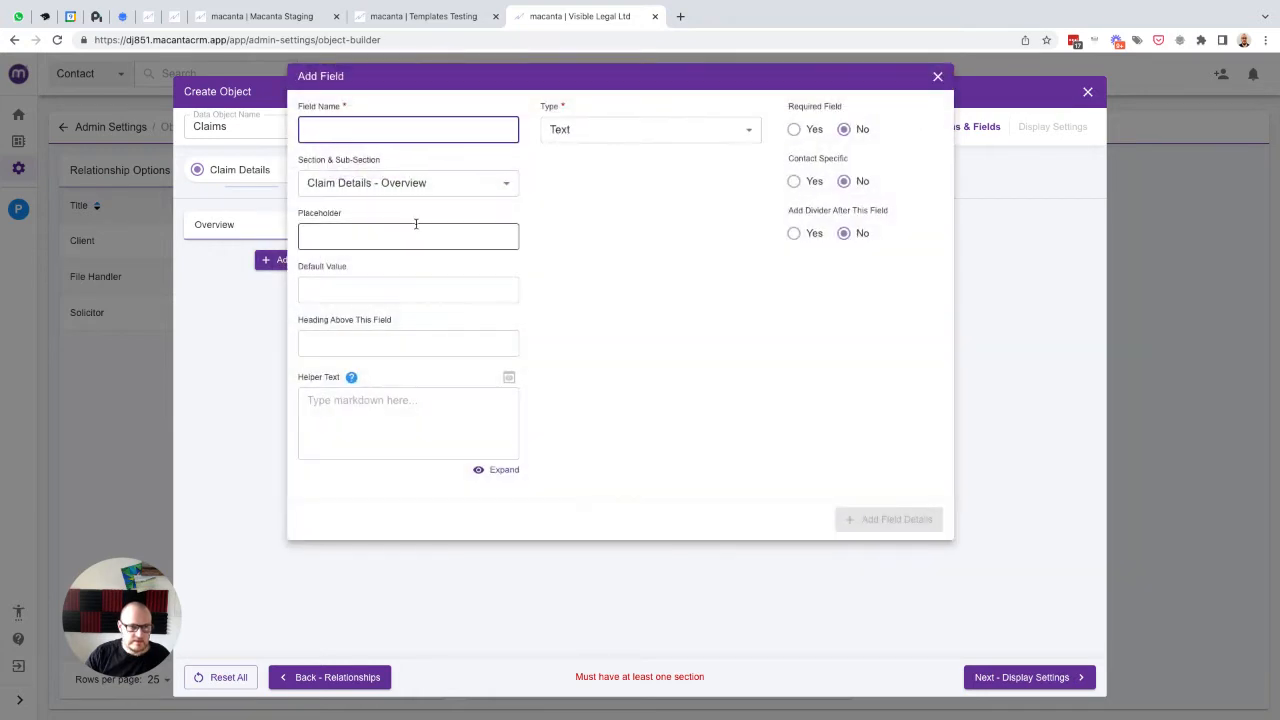
{"action": "type", "text": "Claim Type"}
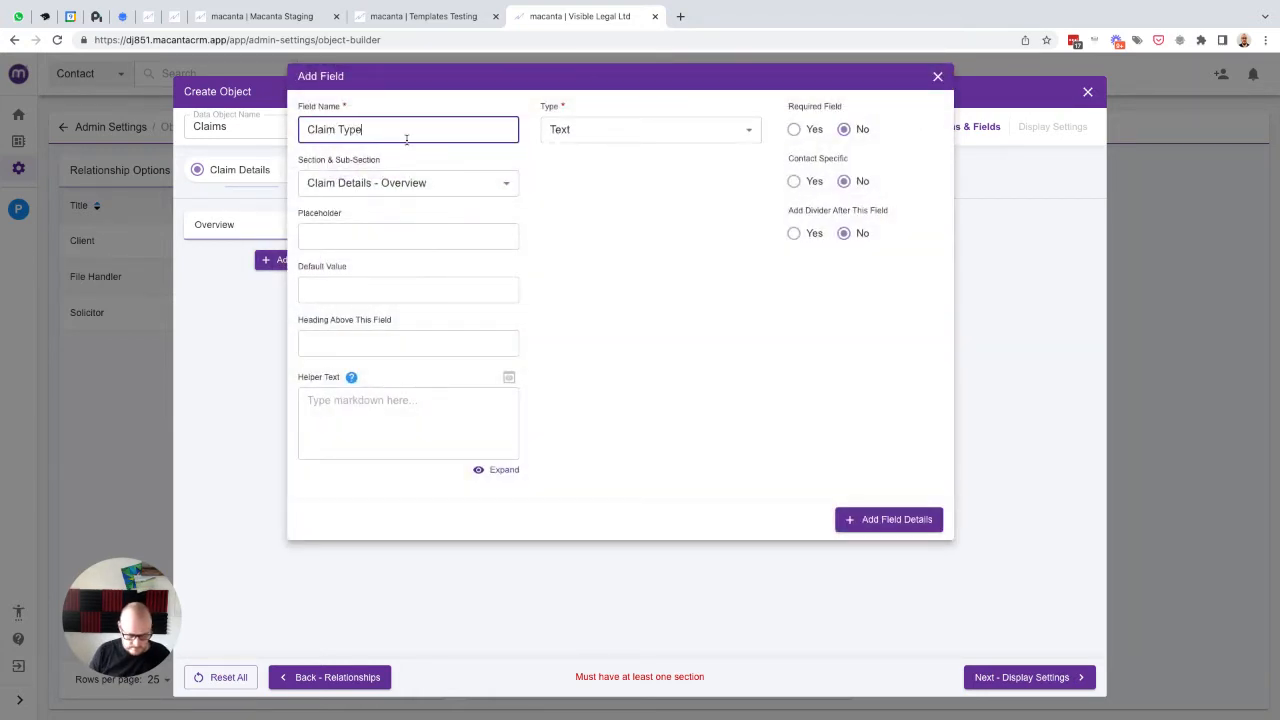
{"action": "key", "text": "ctrl+a"}
{"action": "key", "text": "ctrl+c"}
{"action": "left_click", "coordinate": [380, 246]}
{"action": "key", "text": "ctrl+v"}
- Set the Claim Type field's type to Select and add Car Finance as a choice
{"action": "left_click", "coordinate": [610, 138]}
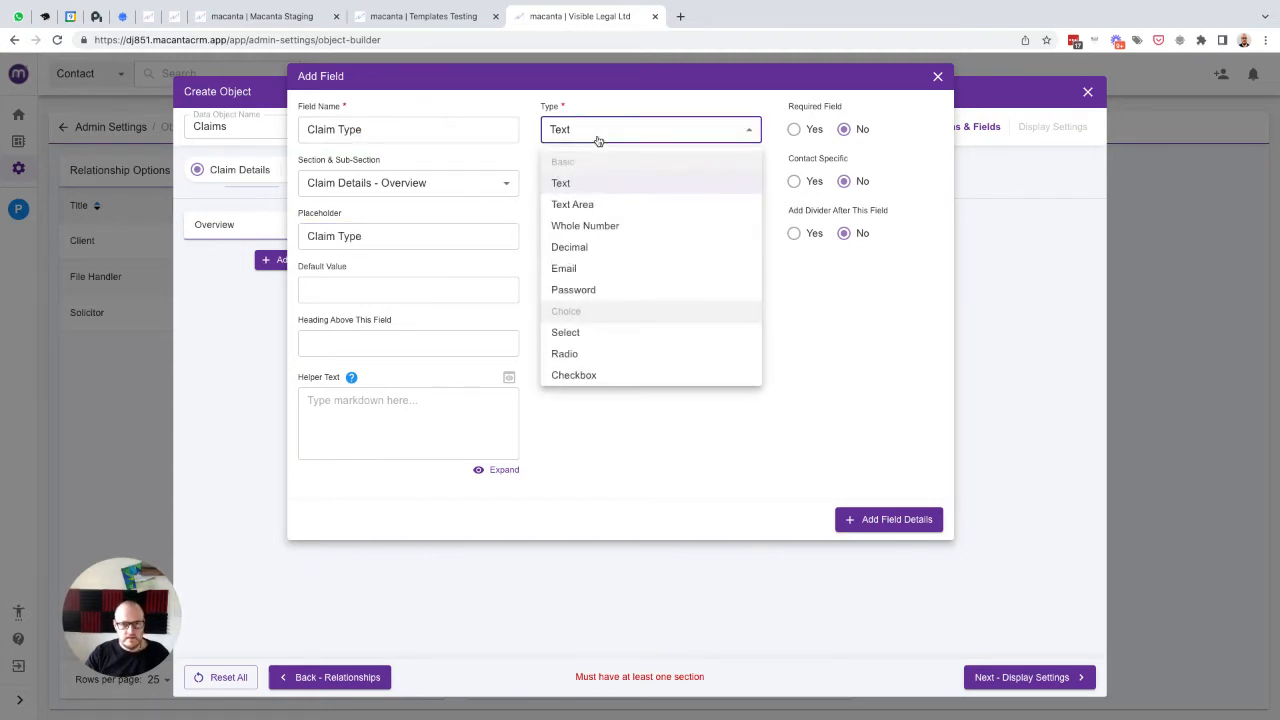
{"action": "left_click", "coordinate": [583, 336]}
{"action": "left_click", "coordinate": [599, 183]}
{"action": "type", "text": "Car "}
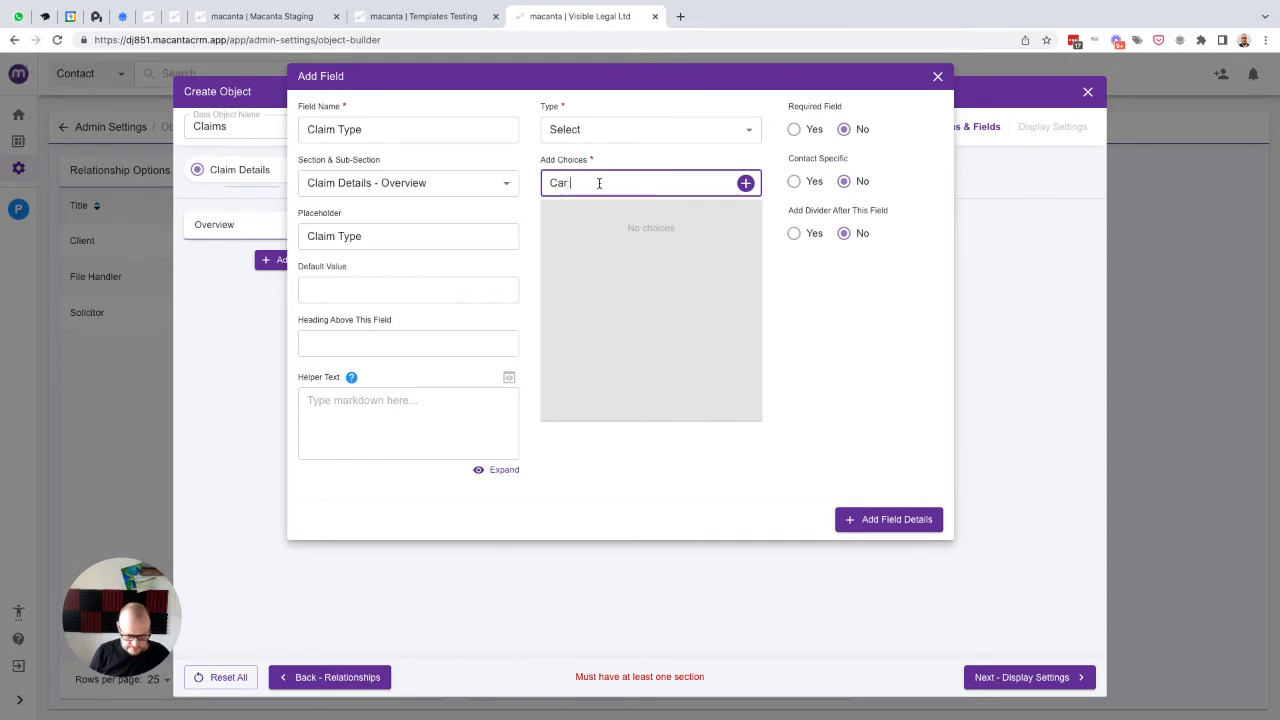
{"action": "type", "text": "Finance"}
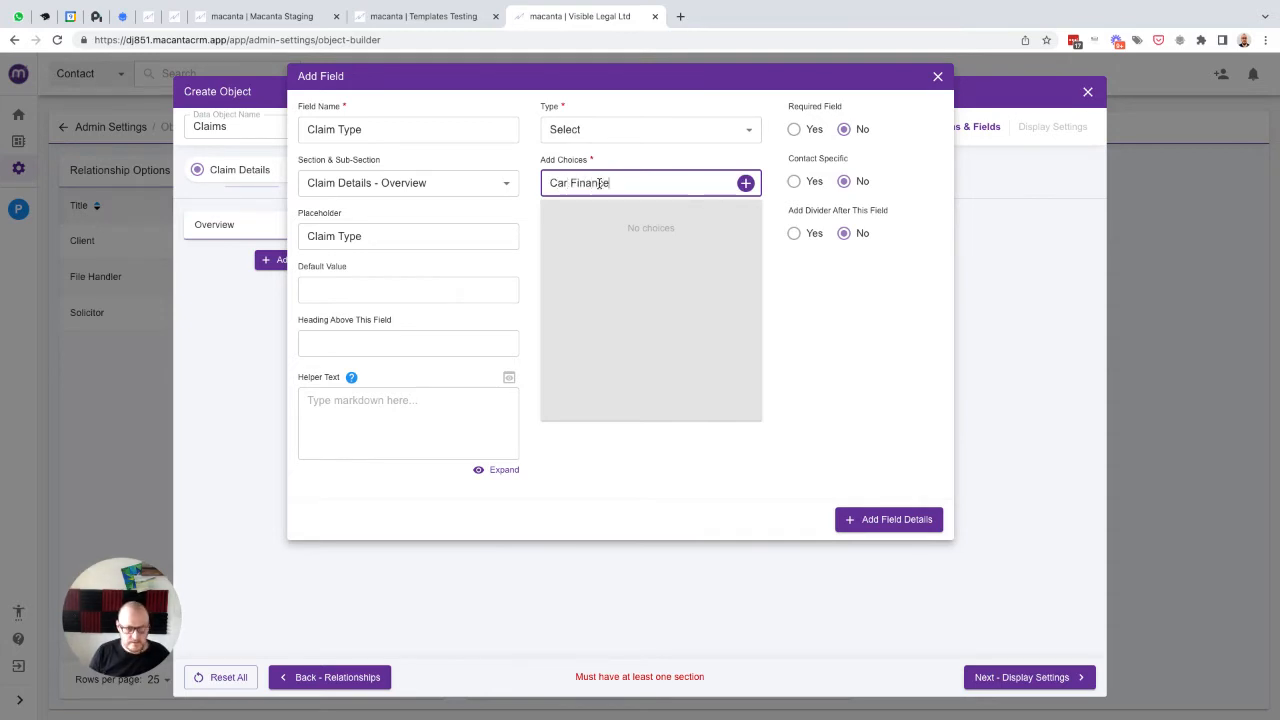
{"action": "key", "text": "Return"}
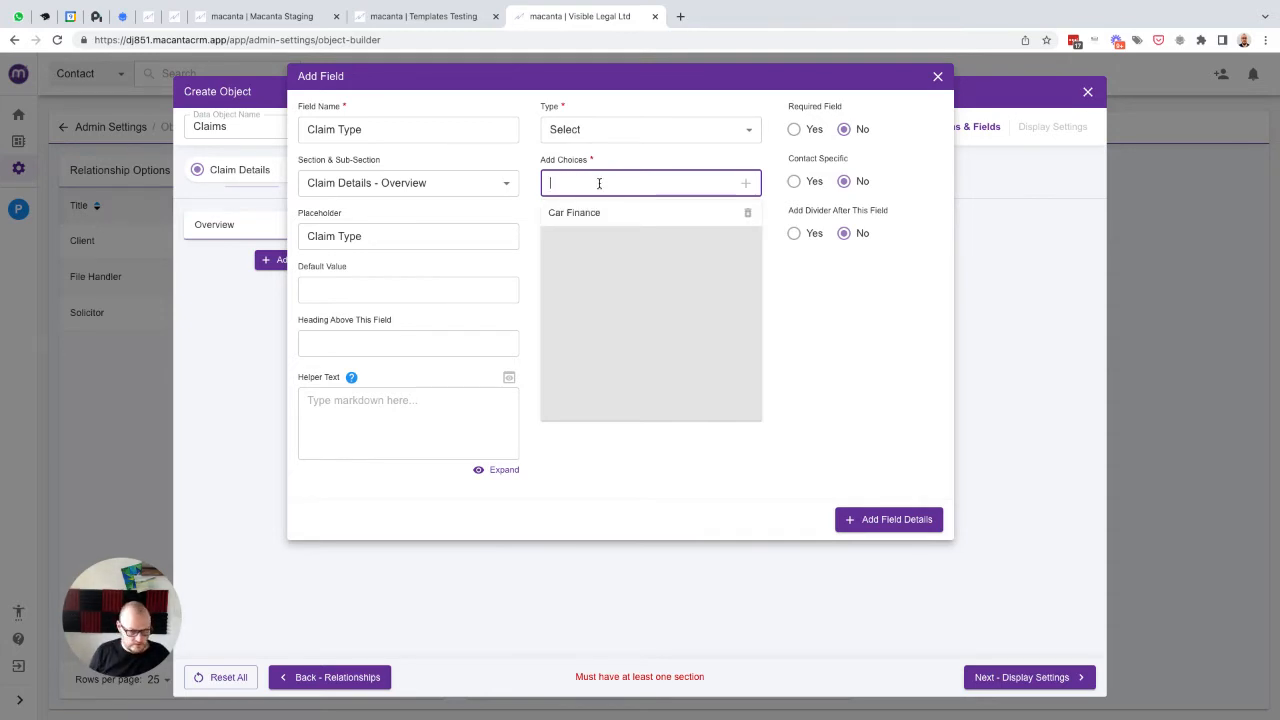
- Add UDC as a second choice for the Claim Type field and save the field to the Overview sub-section
{"action": "type", "text": "UDC"}
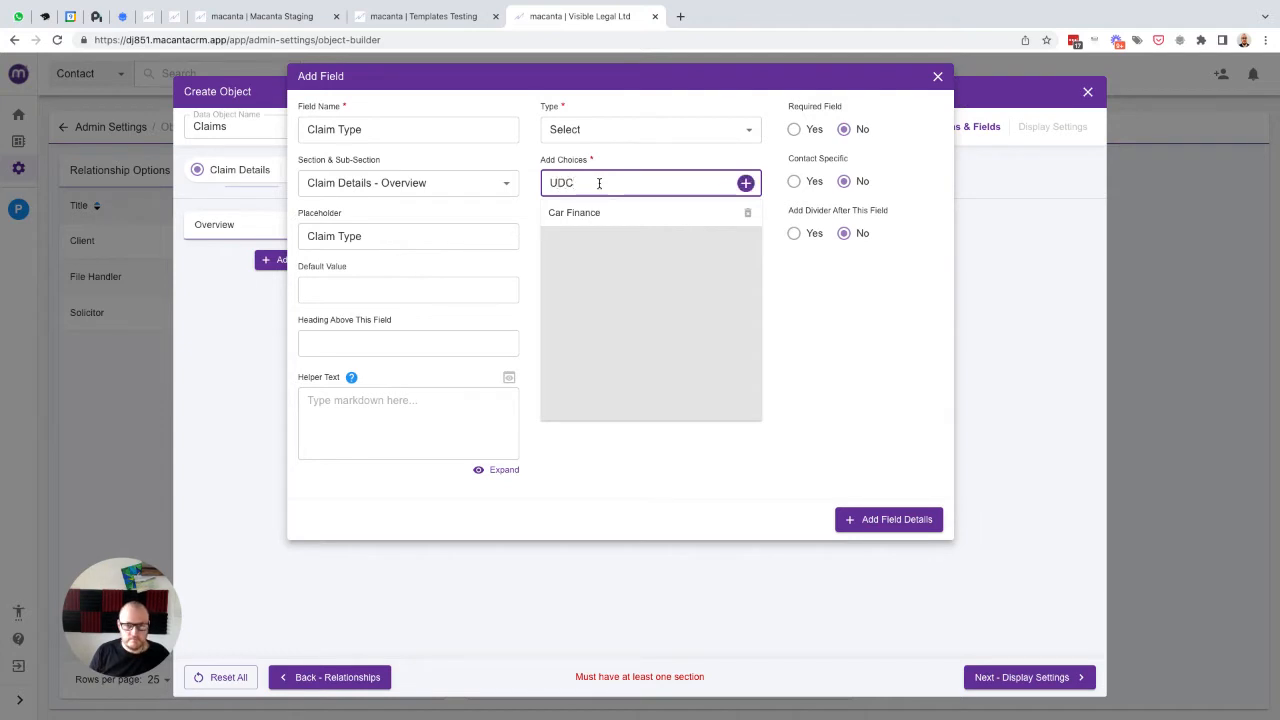
{"action": "key", "text": "Return"}
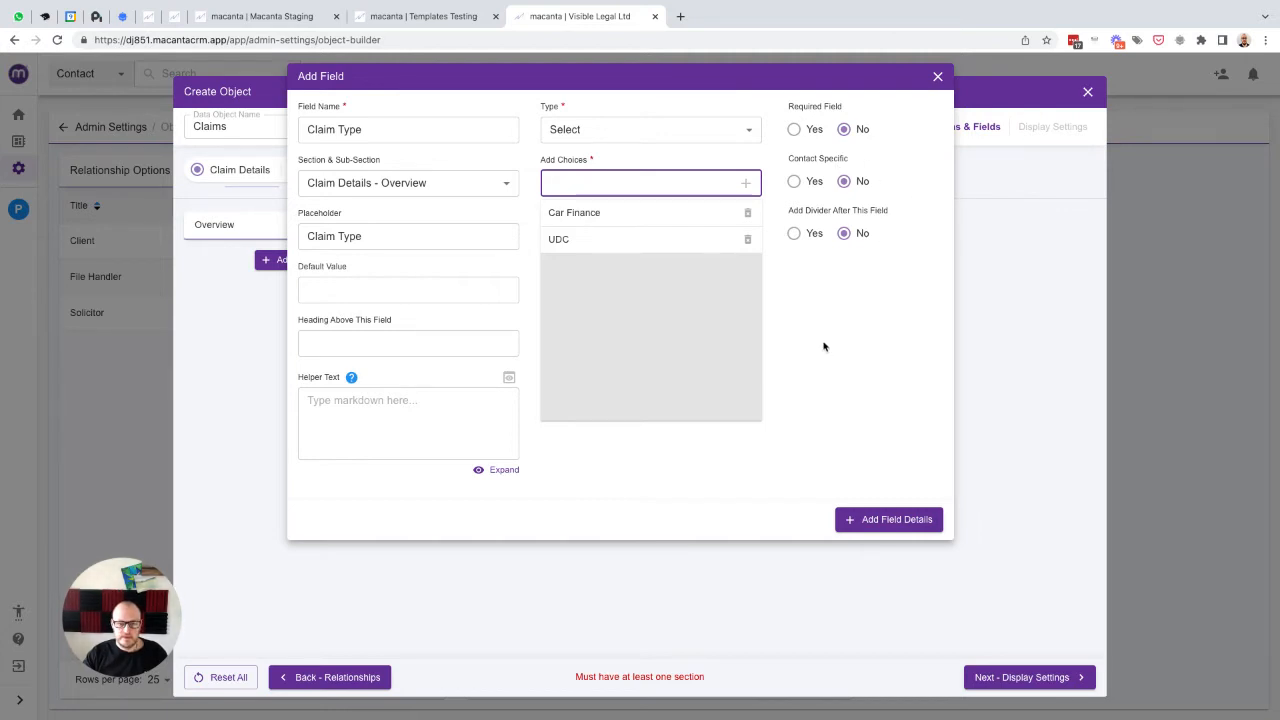
{"action": "left_click", "coordinate": [880, 521]}
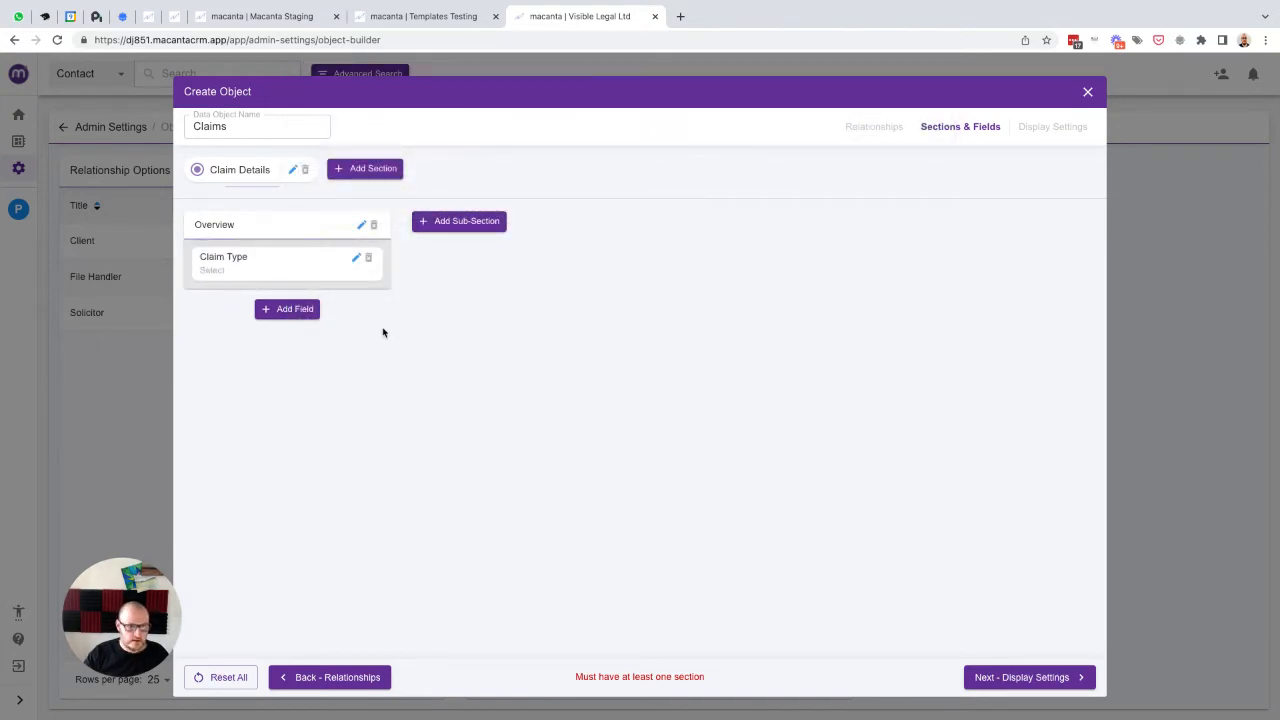
- Add a text field named File Reference to the Overview sub-section, with File Reference as its placeholder
{"action": "left_click", "coordinate": [287, 309]}
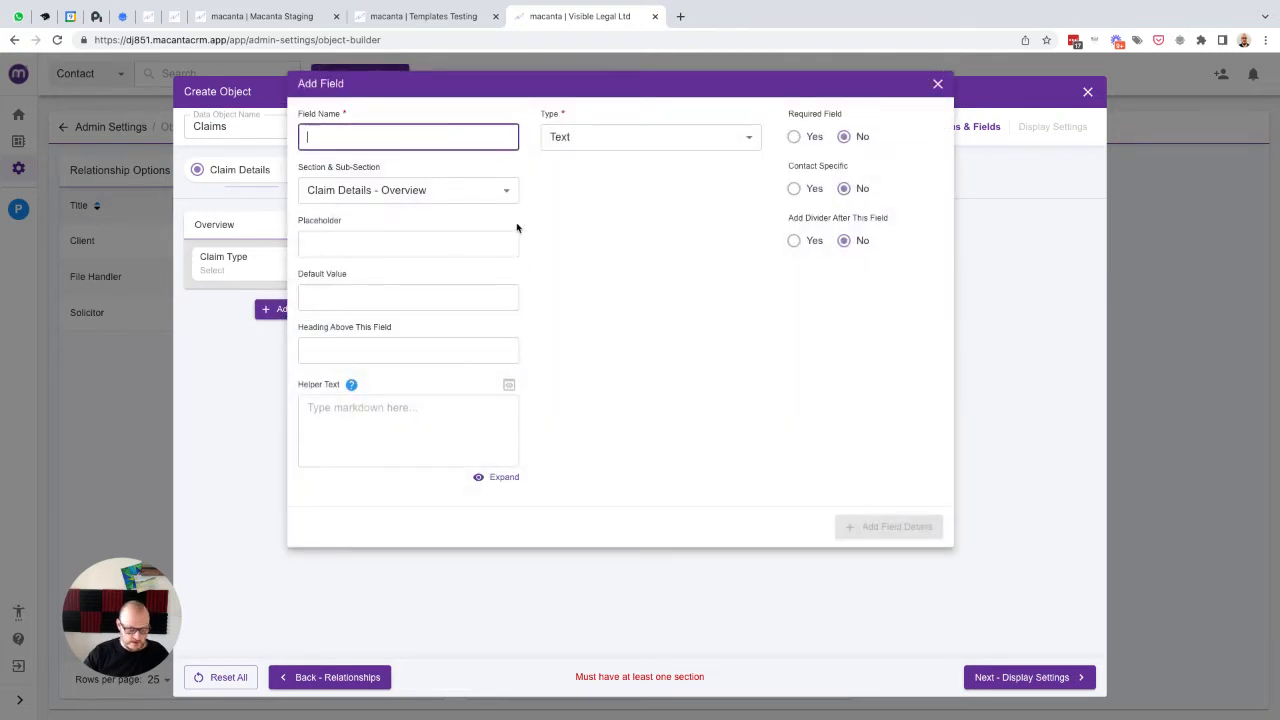
{"action": "type", "text": "File Refe"}
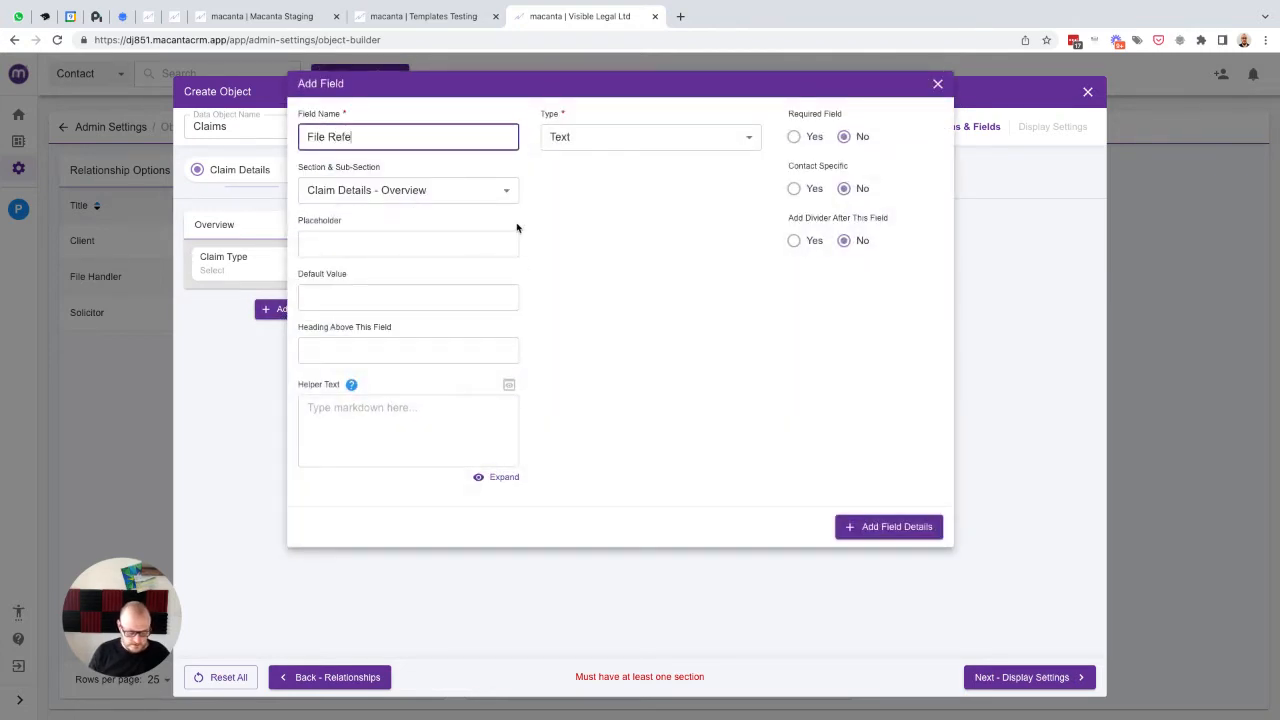
{"action": "type", "text": "rence"}
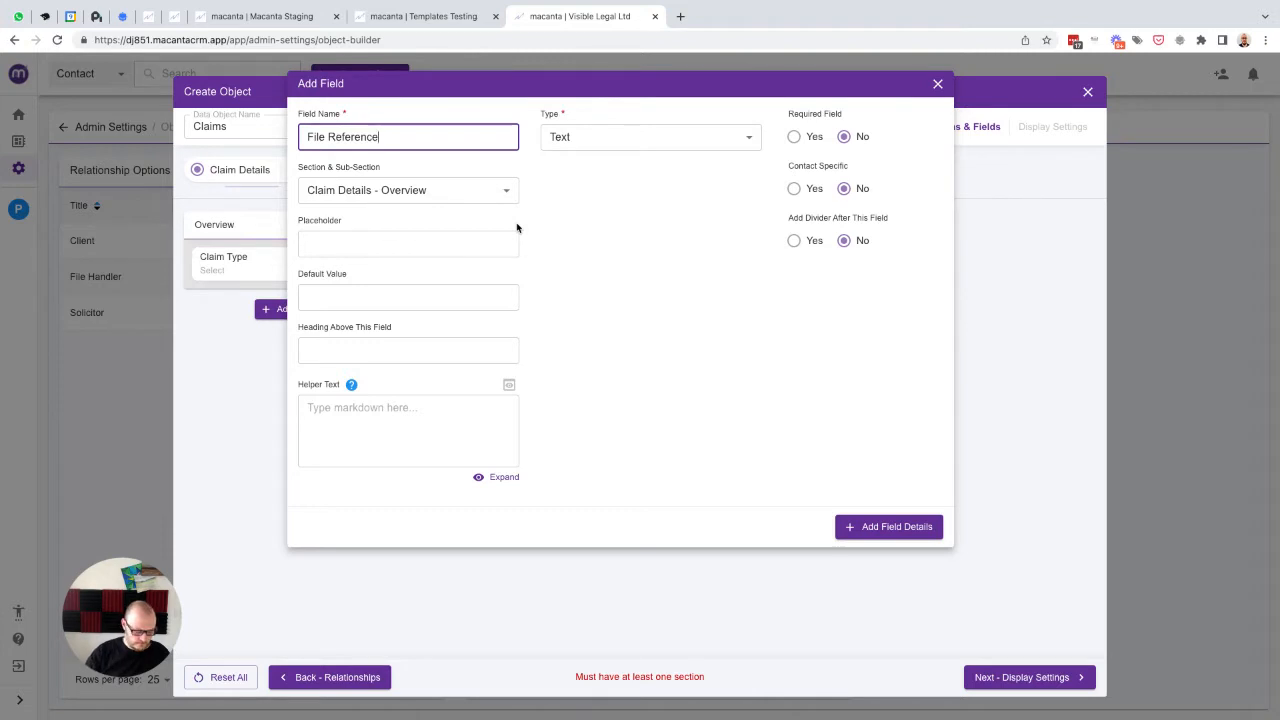
{"action": "left_click", "coordinate": [367, 249]}
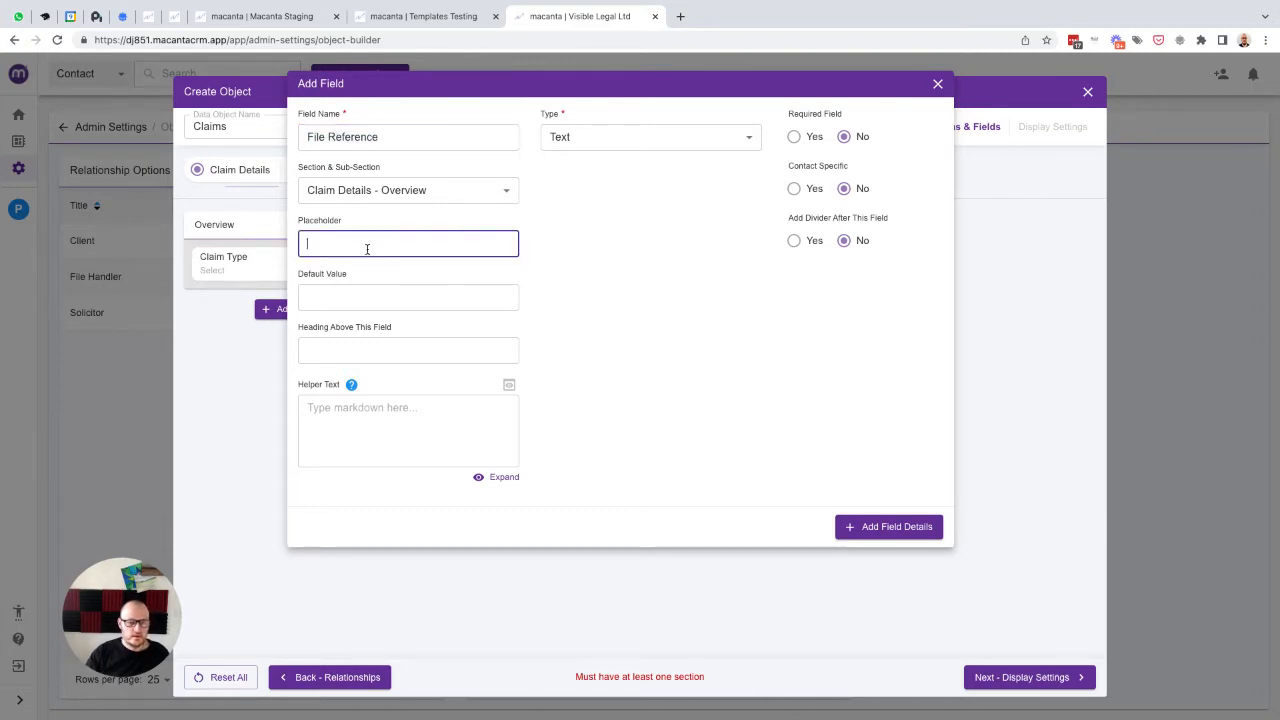
{"action": "type", "text": "File Reference"}
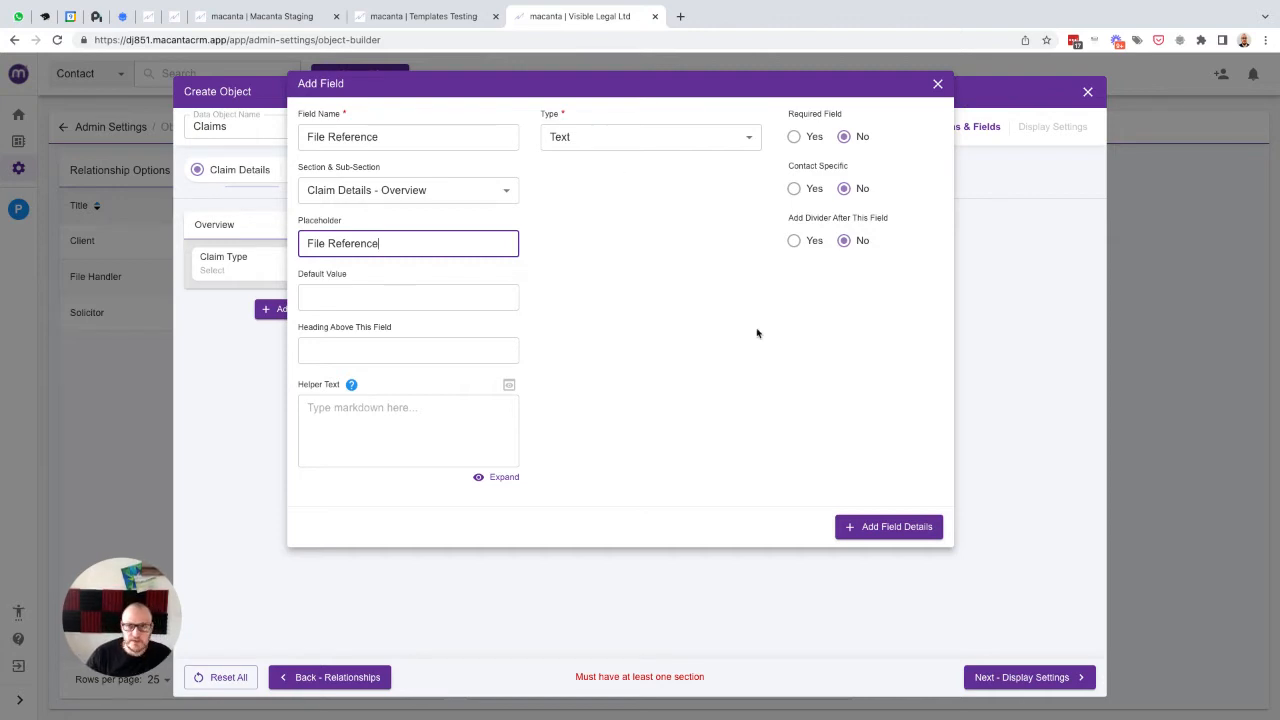
{"action": "left_click", "coordinate": [878, 526]}
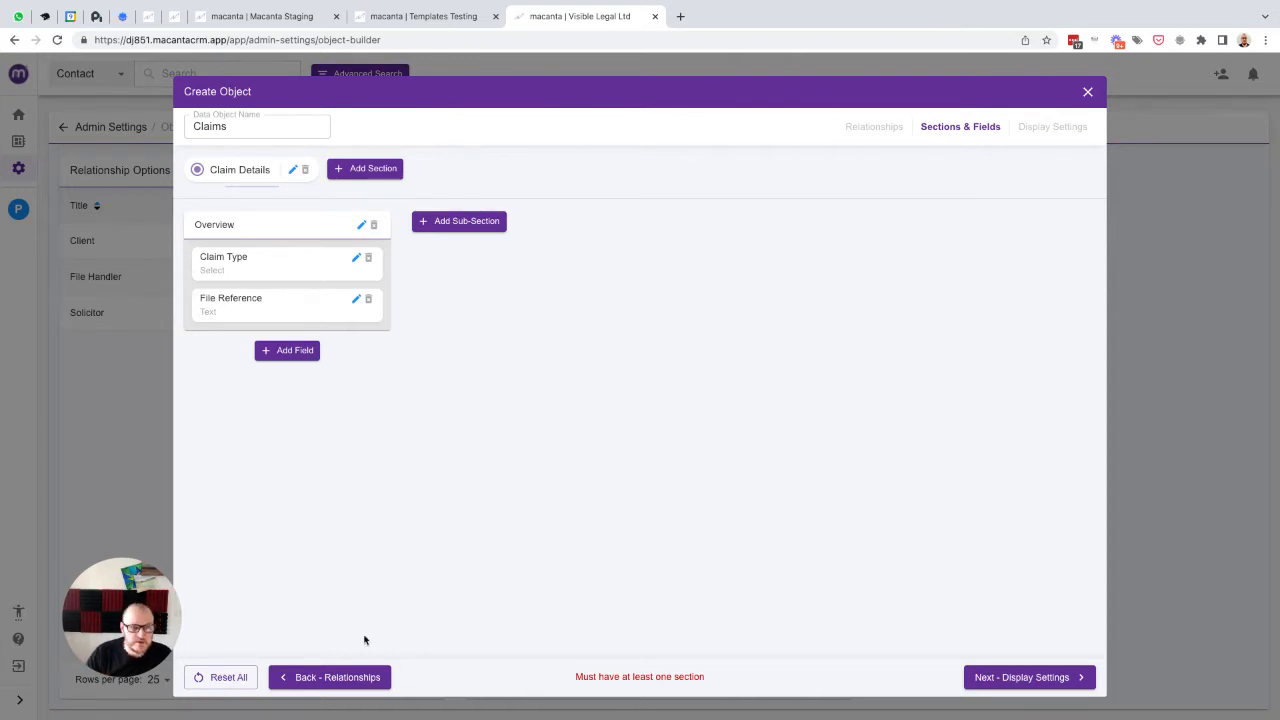
- Start a new Overview field named Best Time to Call, reusing the name as its placeholder
{"action": "left_click", "coordinate": [285, 352]}
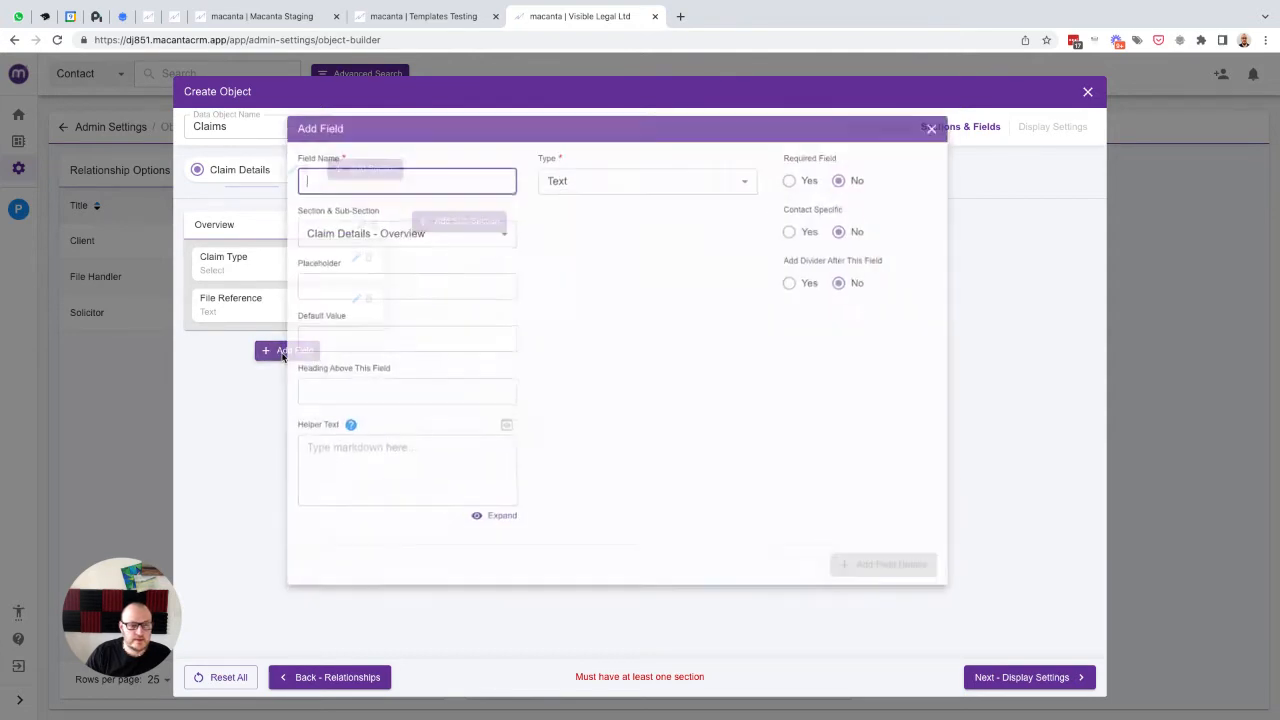
{"action": "type", "text": "Best Time to Call"}
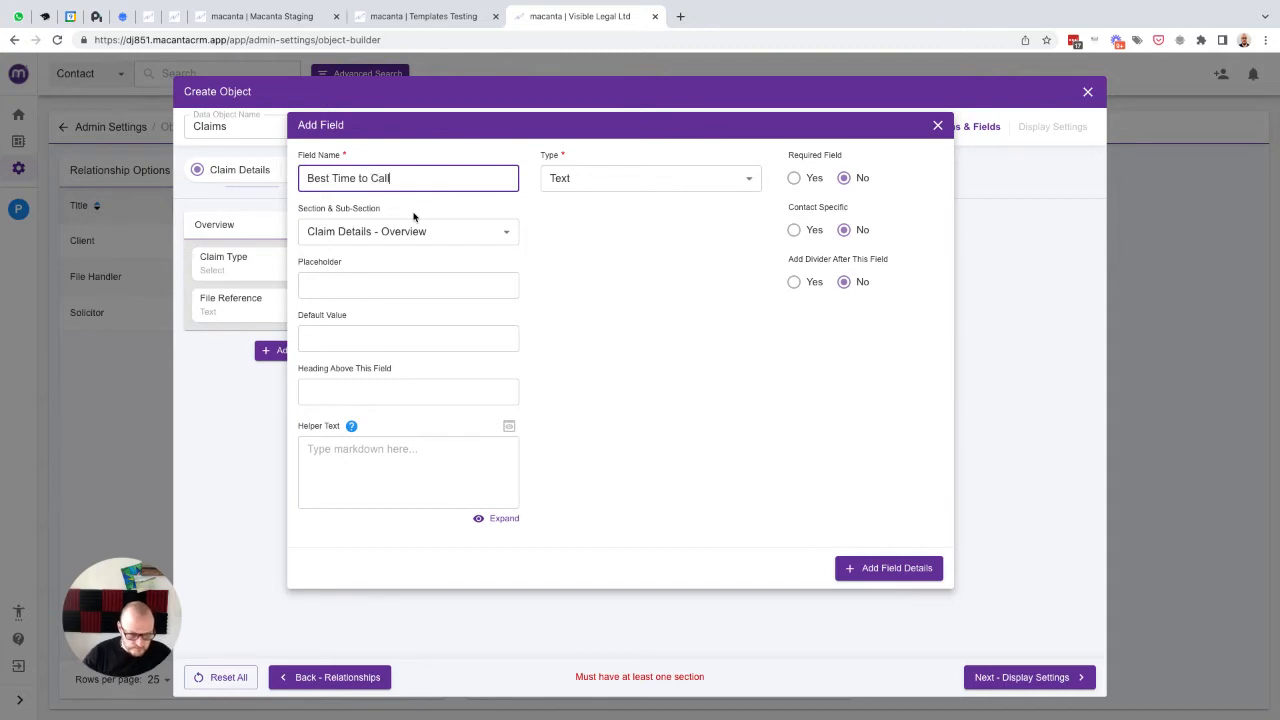
{"action": "triple_click", "coordinate": [519, 183]}
{"action": "key", "text": "ctrl+c"}
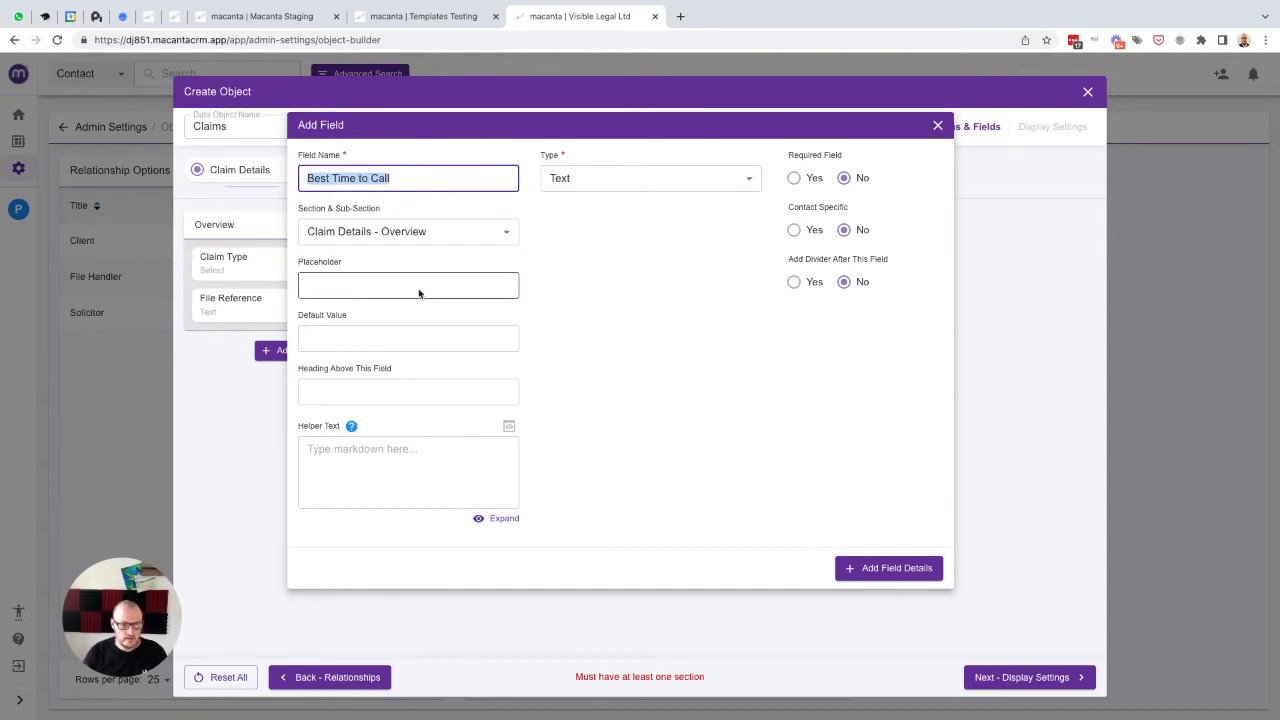
{"action": "left_click", "coordinate": [338, 288]}
{"action": "key", "text": "ctrl+v"}
- Set the Best Time to Call field's type to Date & Time and save the field
{"action": "left_click", "coordinate": [631, 191]}
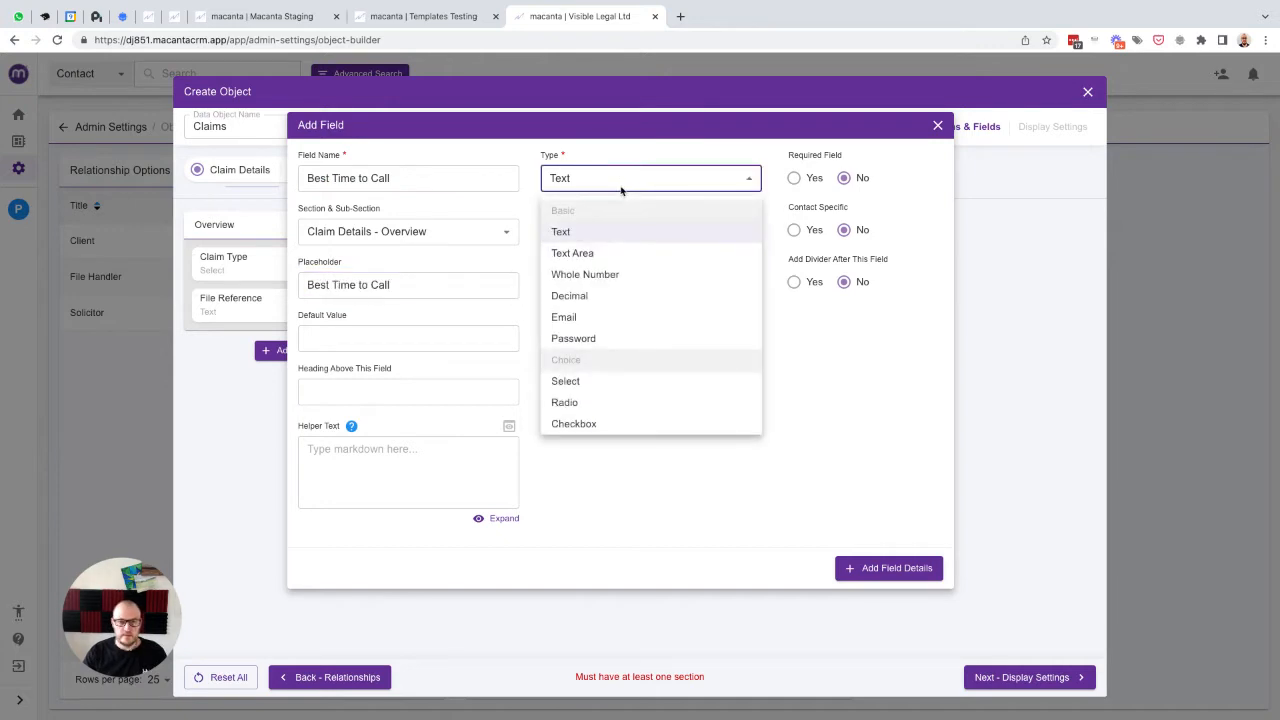
{"action": "scroll", "coordinate": [631, 389], "scroll_direction": "down", "scroll_amount": 3}
{"action": "left_click", "coordinate": [580, 376]}
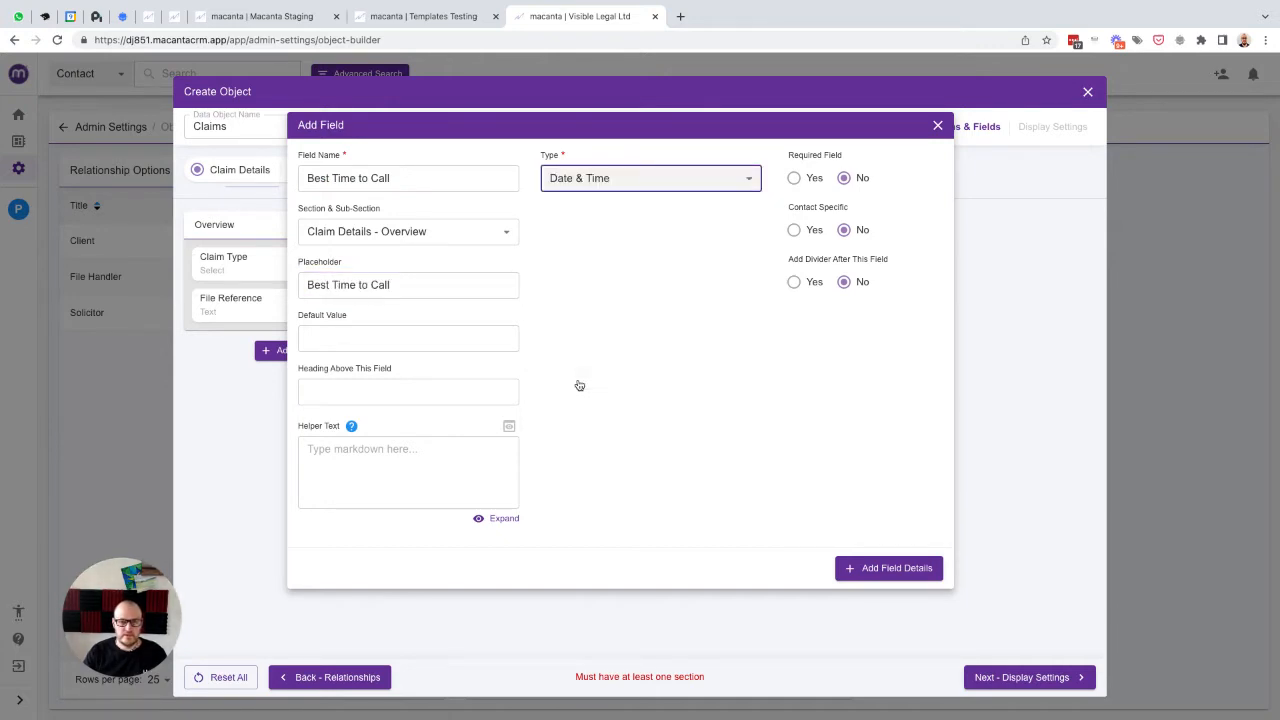
{"action": "left_click", "coordinate": [870, 566]}
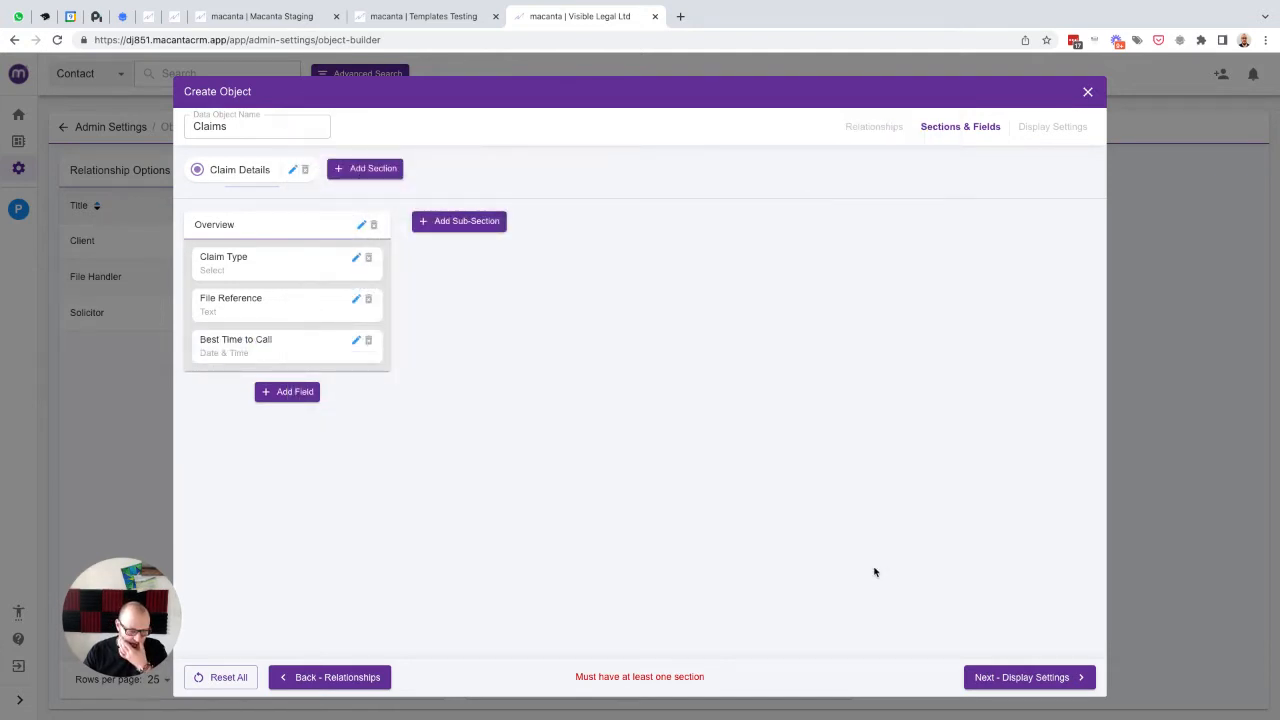
- Add a second sub-section named Vehicle Details to the Claim Details section
{"action": "left_click", "coordinate": [455, 225]}
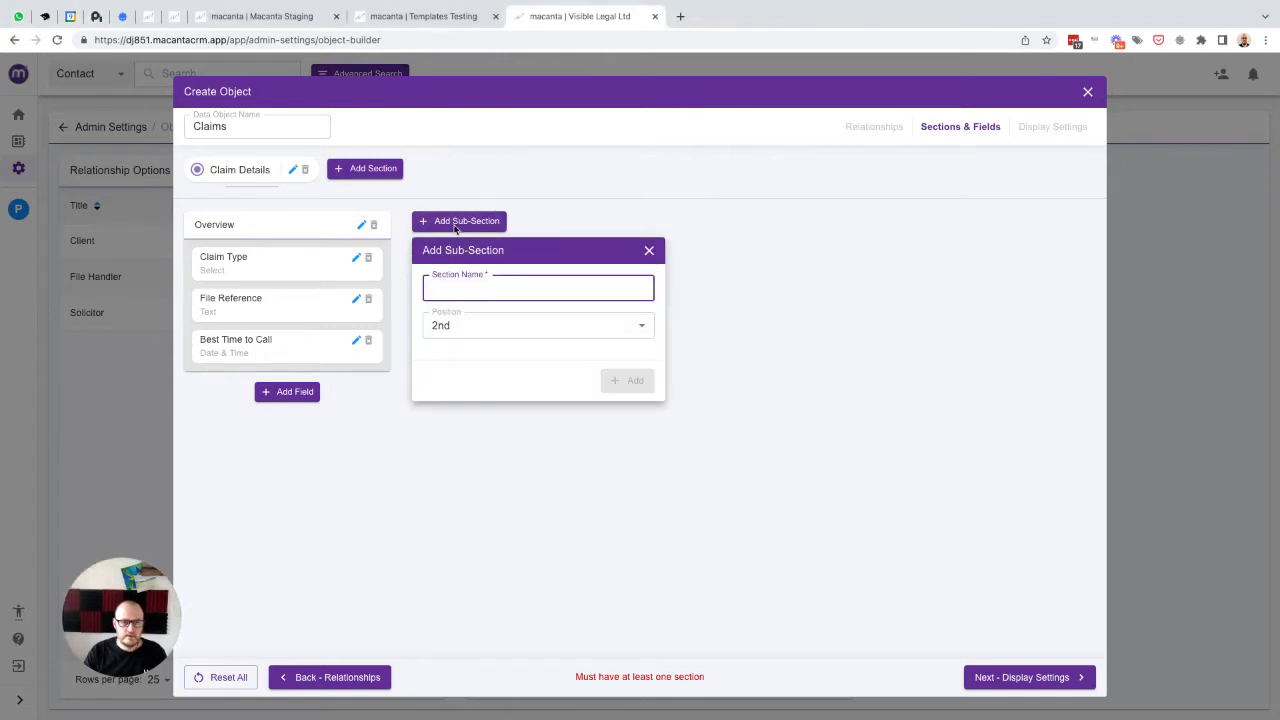
{"action": "type", "text": "Vehichle"}
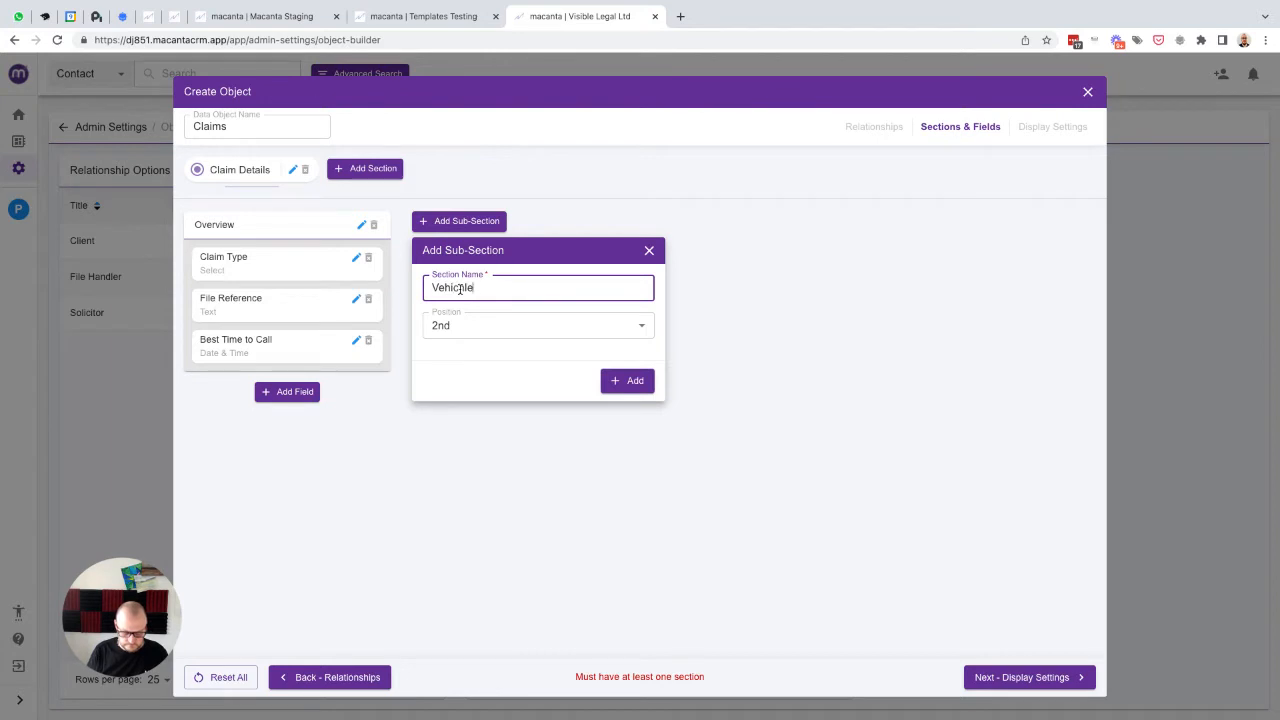
{"action": "type", "text": " Details"}
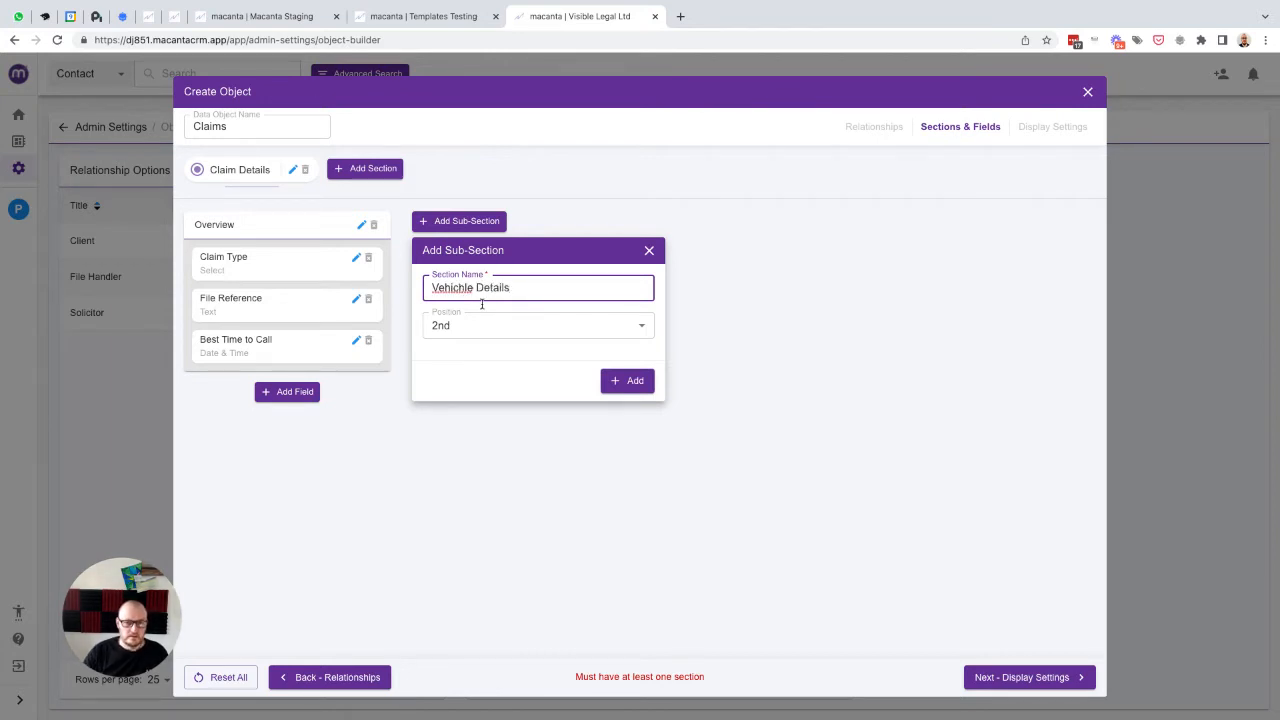
{"action": "left_click", "coordinate": [462, 286]}
{"action": "key", "text": "BackSpace"}
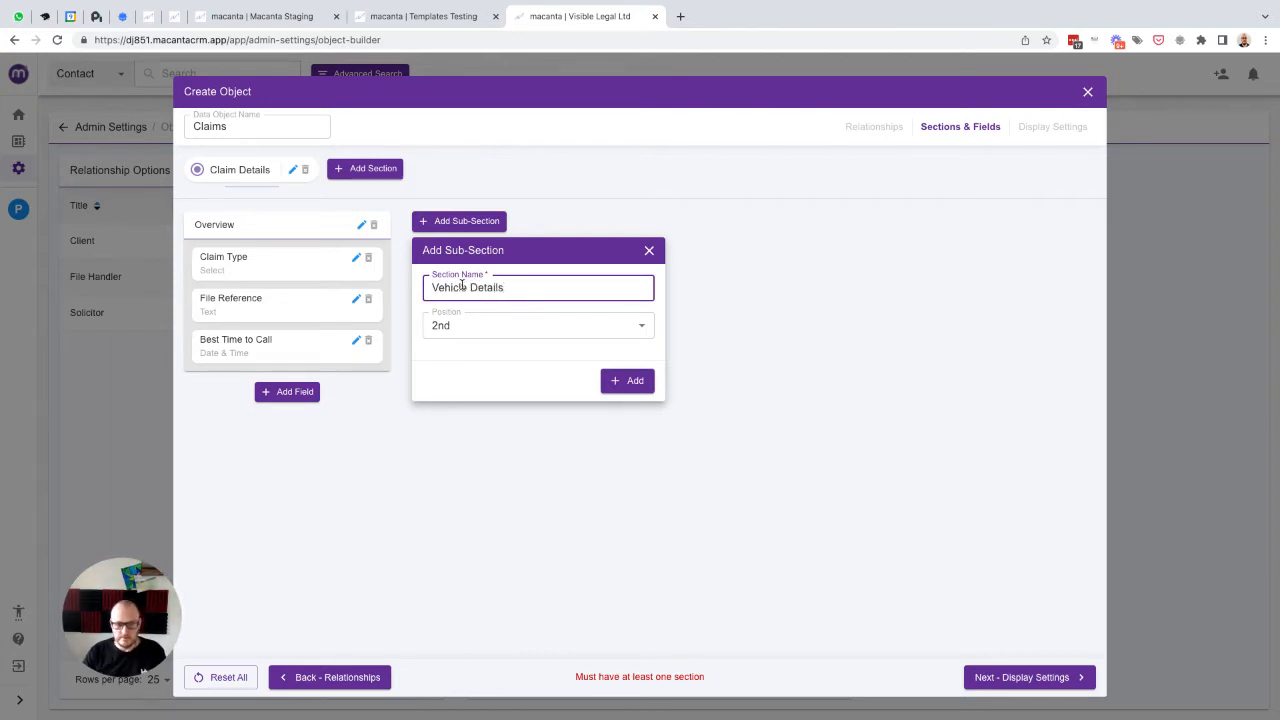
{"action": "left_click", "coordinate": [612, 381]}
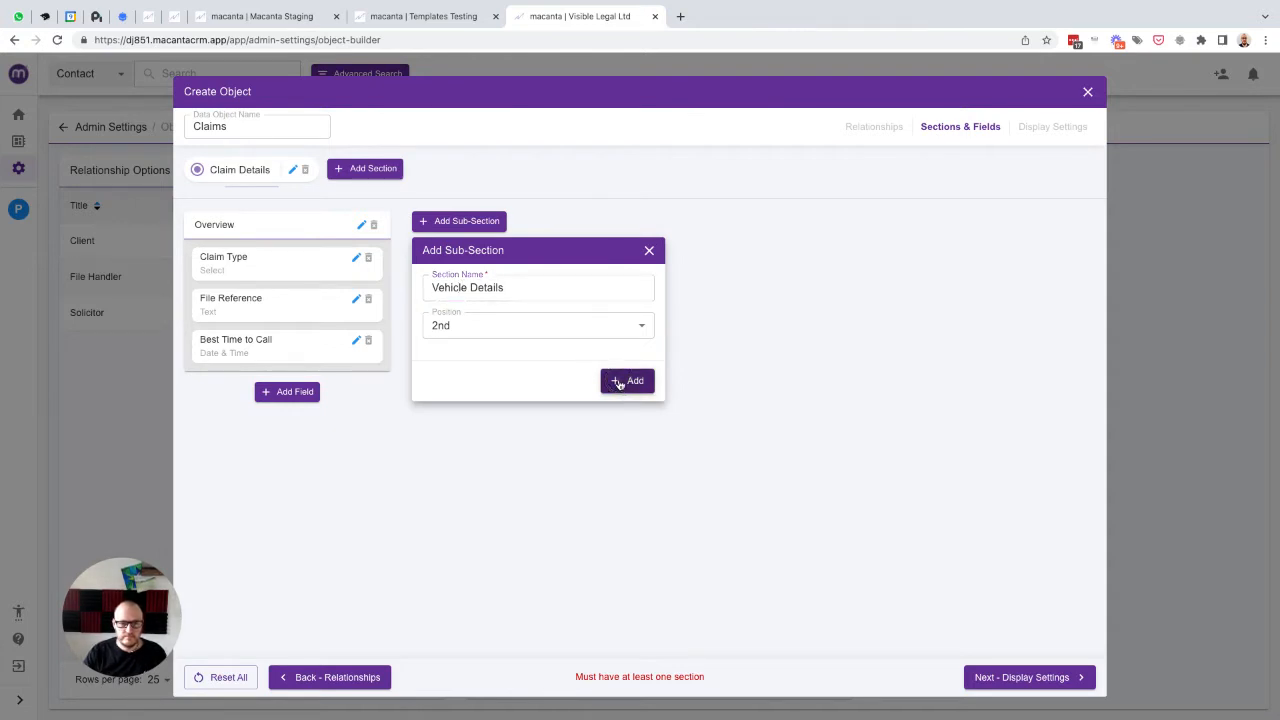
- Add a text field named Manufacturer to the Vehicle Details sub-section, using the same text as its placeholder
{"action": "left_click", "coordinate": [505, 261]}
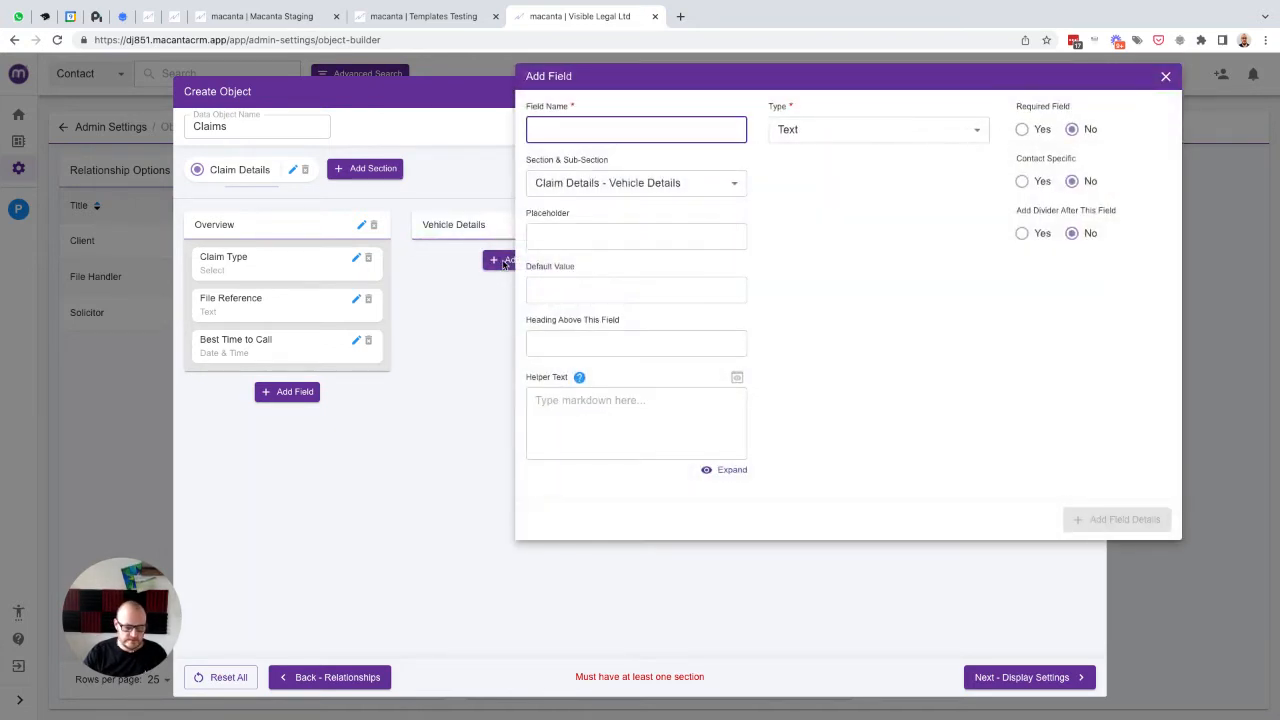
{"action": "type", "text": "Manu"}
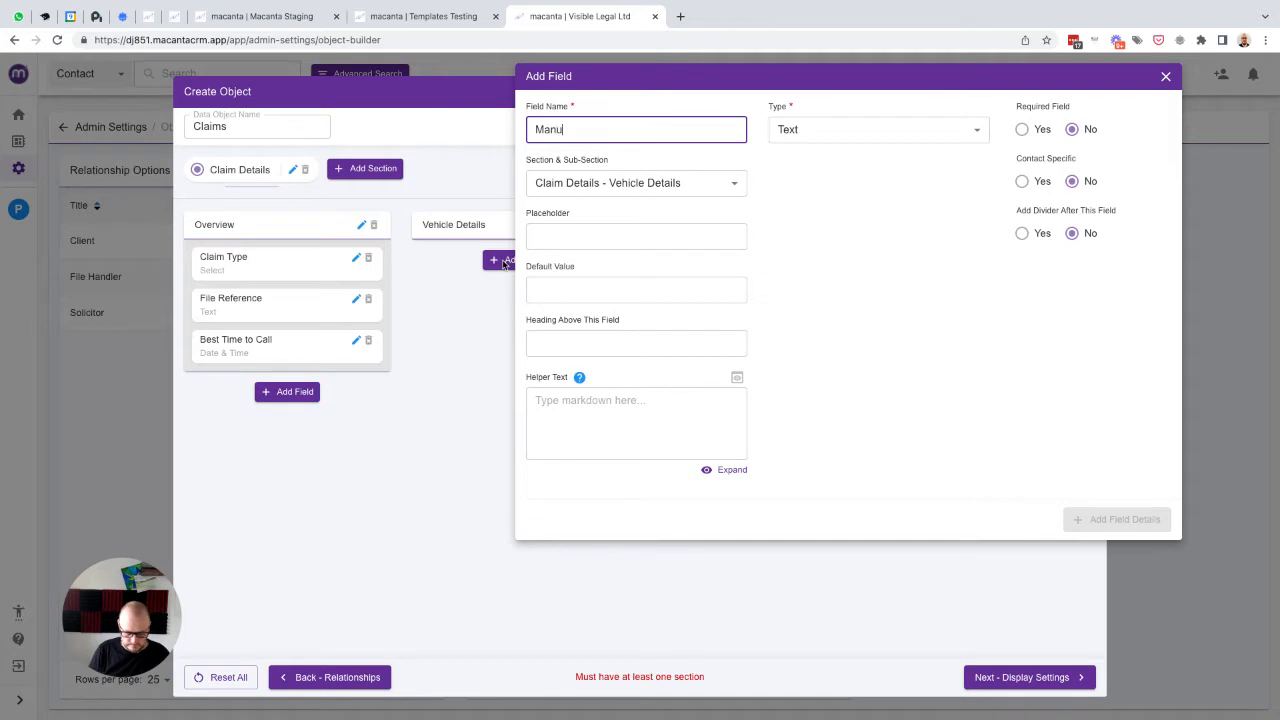
{"action": "type", "text": "fac"}
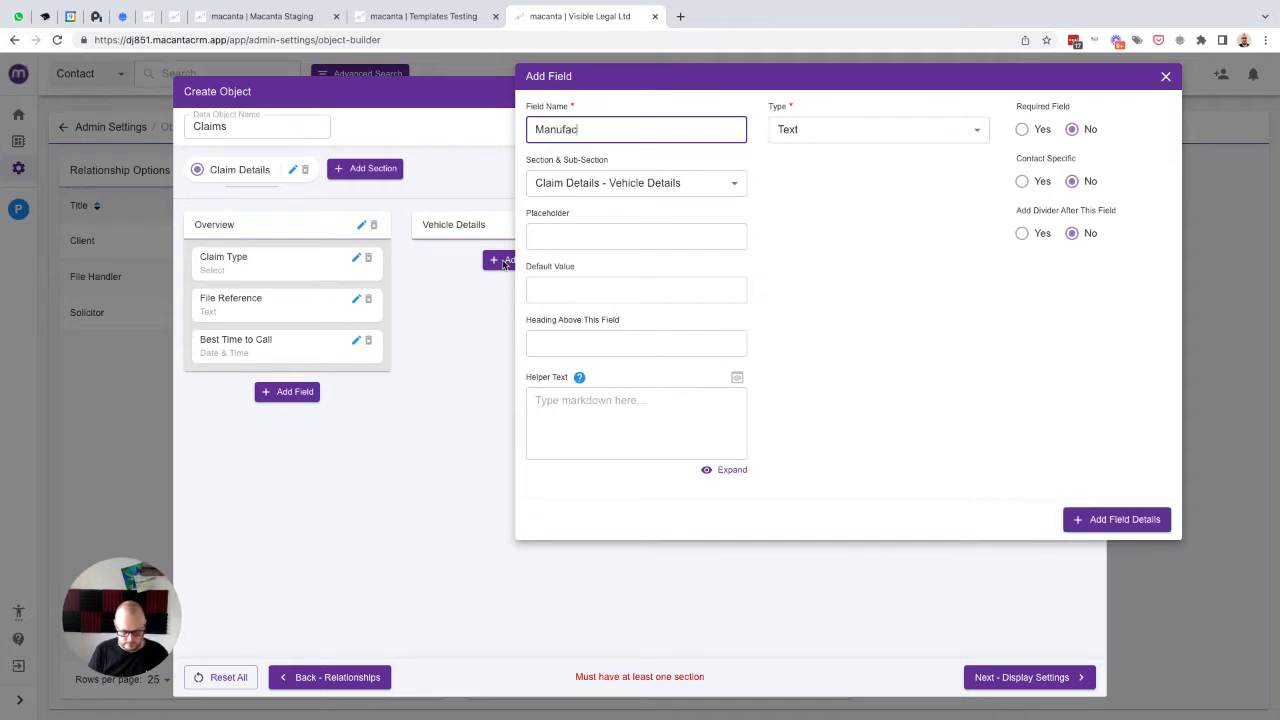
{"action": "type", "text": "turer"}
{"action": "key", "text": "ctrl+a"}
{"action": "key", "text": "ctrl+c"}
{"action": "key", "text": "Tab"}
{"action": "key", "text": "Tab"}
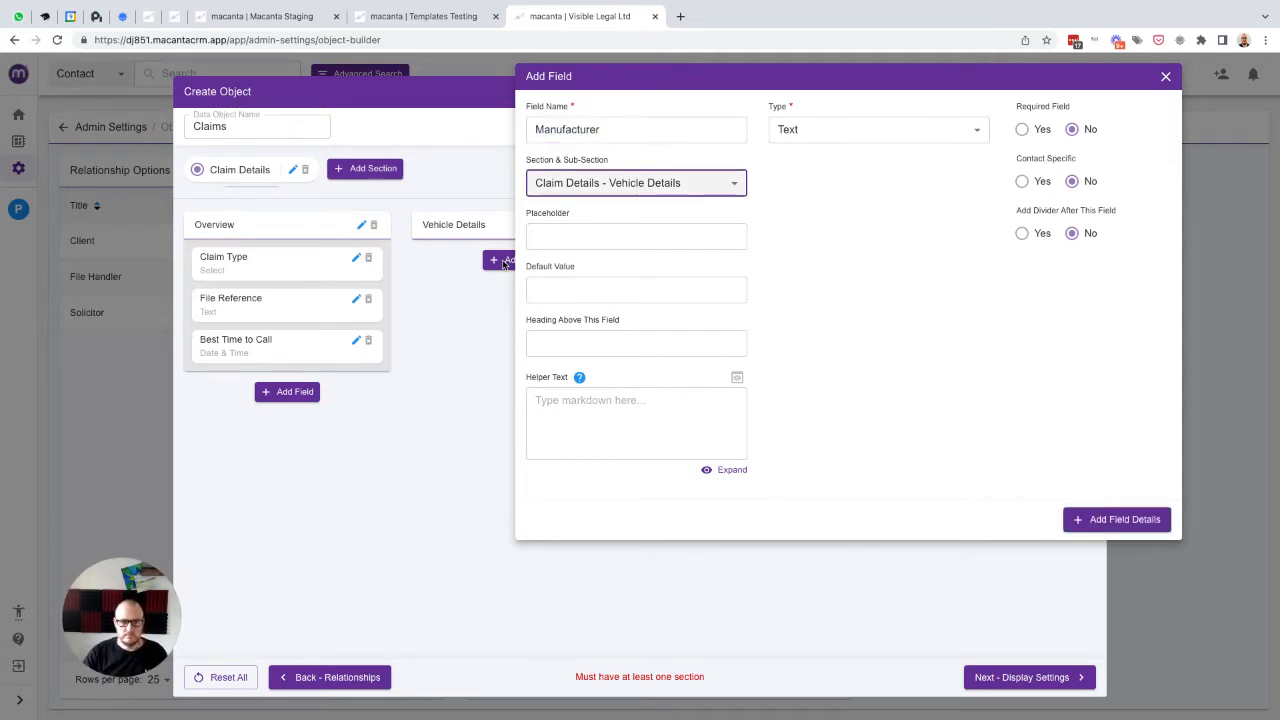
{"action": "key", "text": "ctrl+v"}
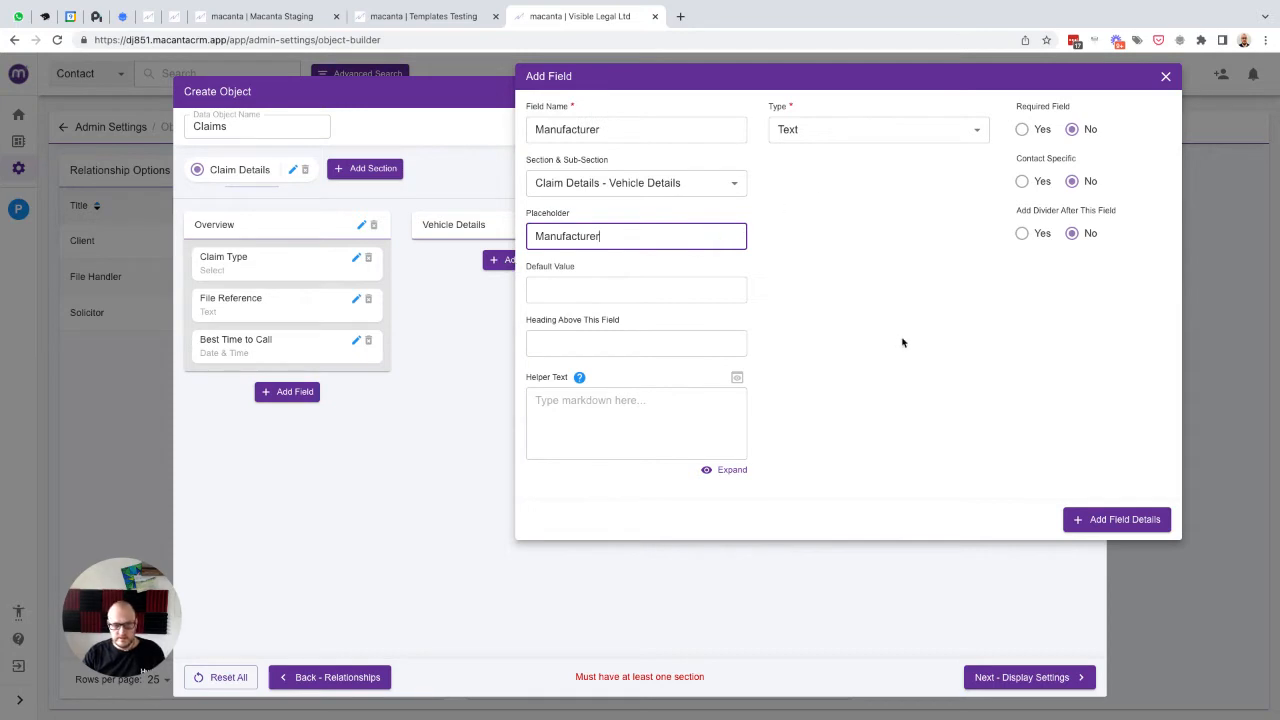
{"action": "left_click", "coordinate": [1097, 521]}
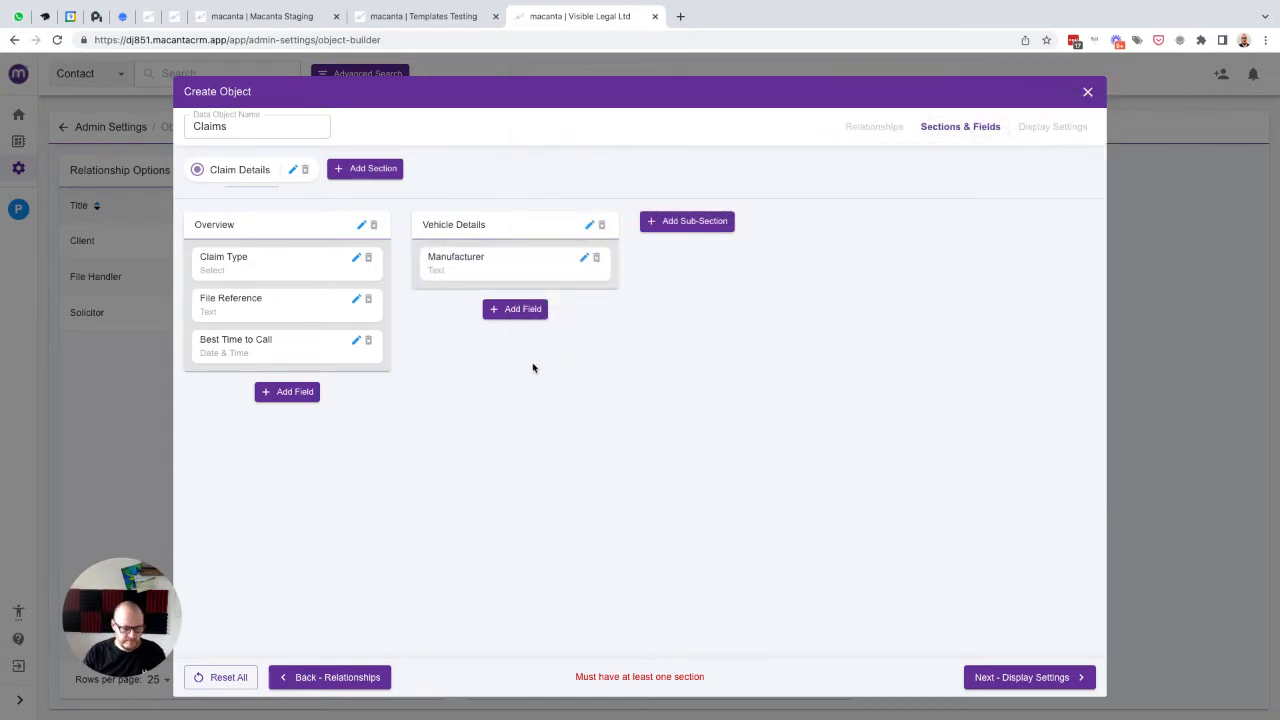
- Add a text field named Vehicle Reg to the Vehicle Details sub-section, reusing the name as its placeholder
{"action": "left_click", "coordinate": [510, 310]}
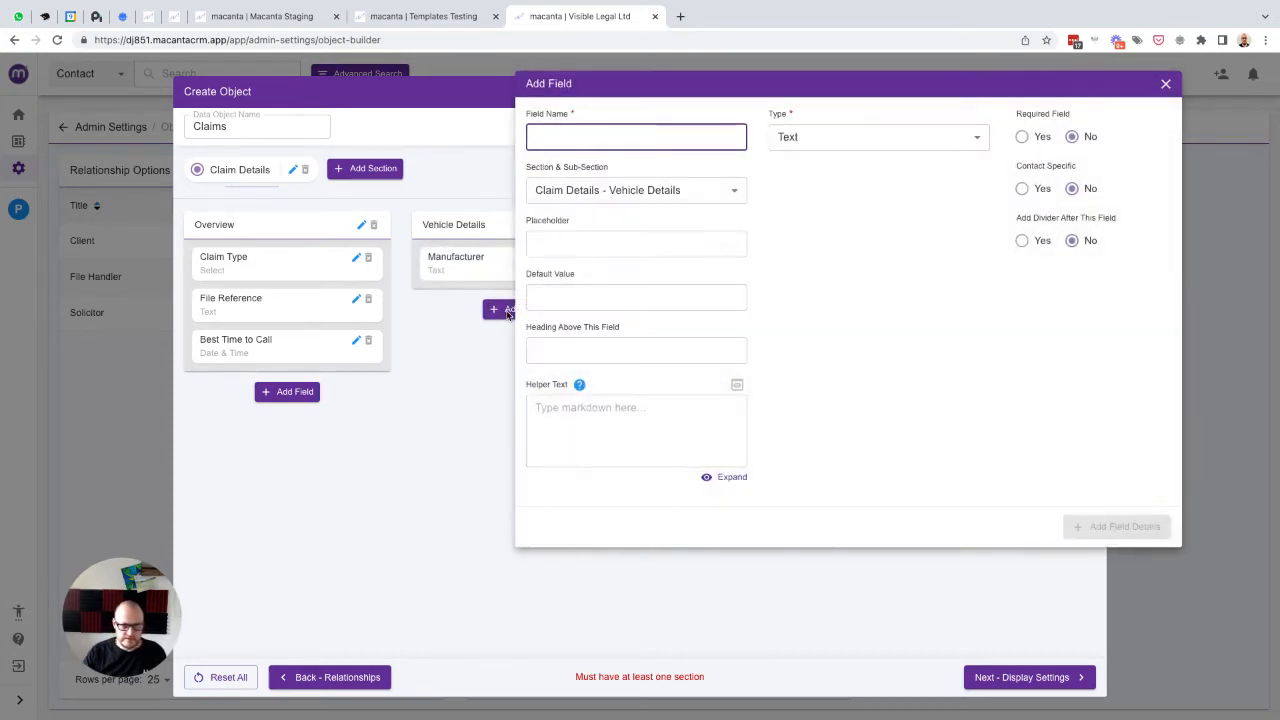
{"action": "type", "text": "Vehicle "}
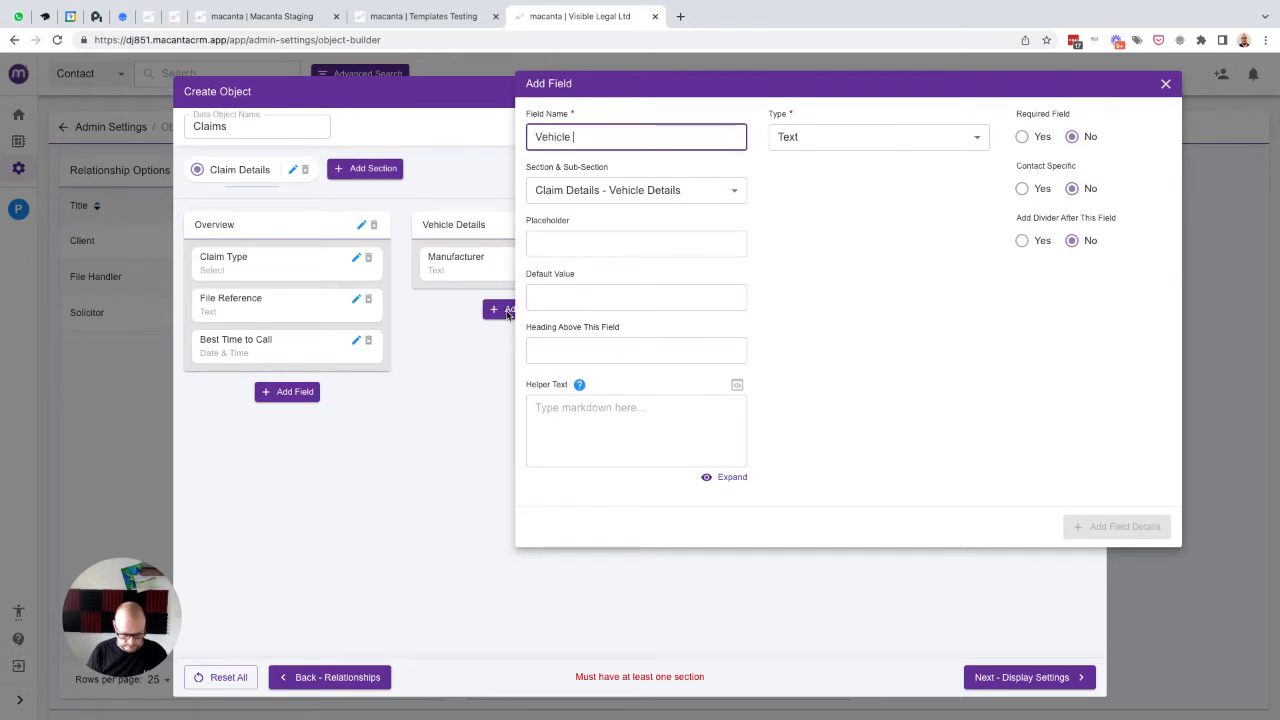
{"action": "type", "text": "Reg"}
{"action": "key", "text": "ctrl+a"}
{"action": "key", "text": "ctrl+c"}
{"action": "key", "text": "Tab"}
{"action": "key", "text": "ctrl+v"}
{"action": "left_click", "coordinate": [1132, 529]}
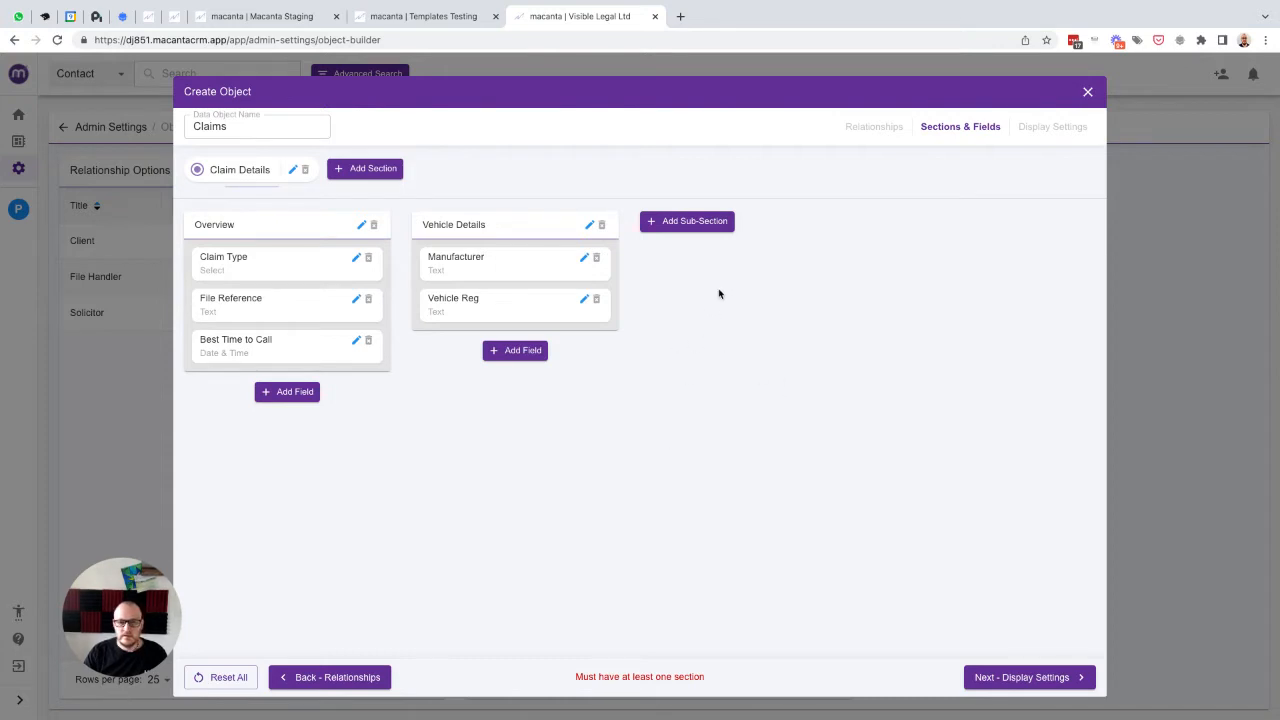
- Add a third sub-section named Agreement Details to the Claim Details section
{"action": "left_click", "coordinate": [687, 225]}
{"action": "type", "text": "Agreement Details"}
{"action": "left_click", "coordinate": [853, 378]}
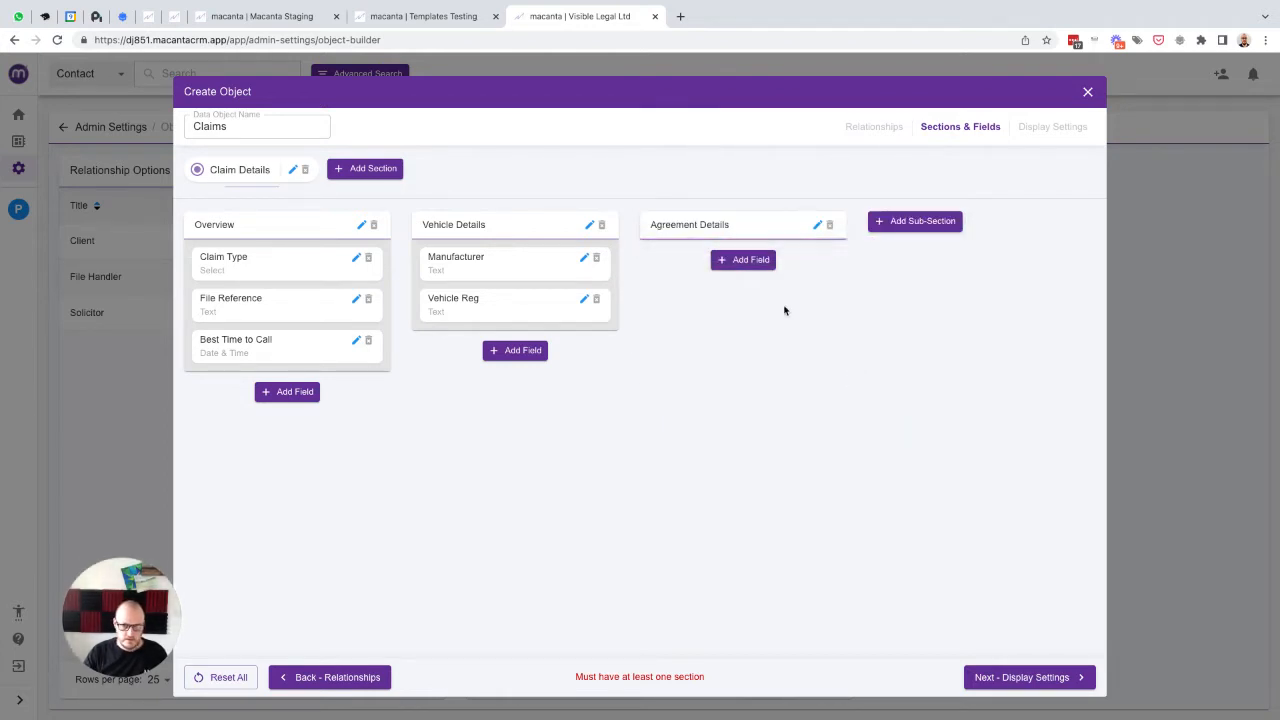
- Start a new field named Type of Agreement in the Agreement Details sub-section, using the same text as its placeholder
{"action": "left_click", "coordinate": [745, 262]}
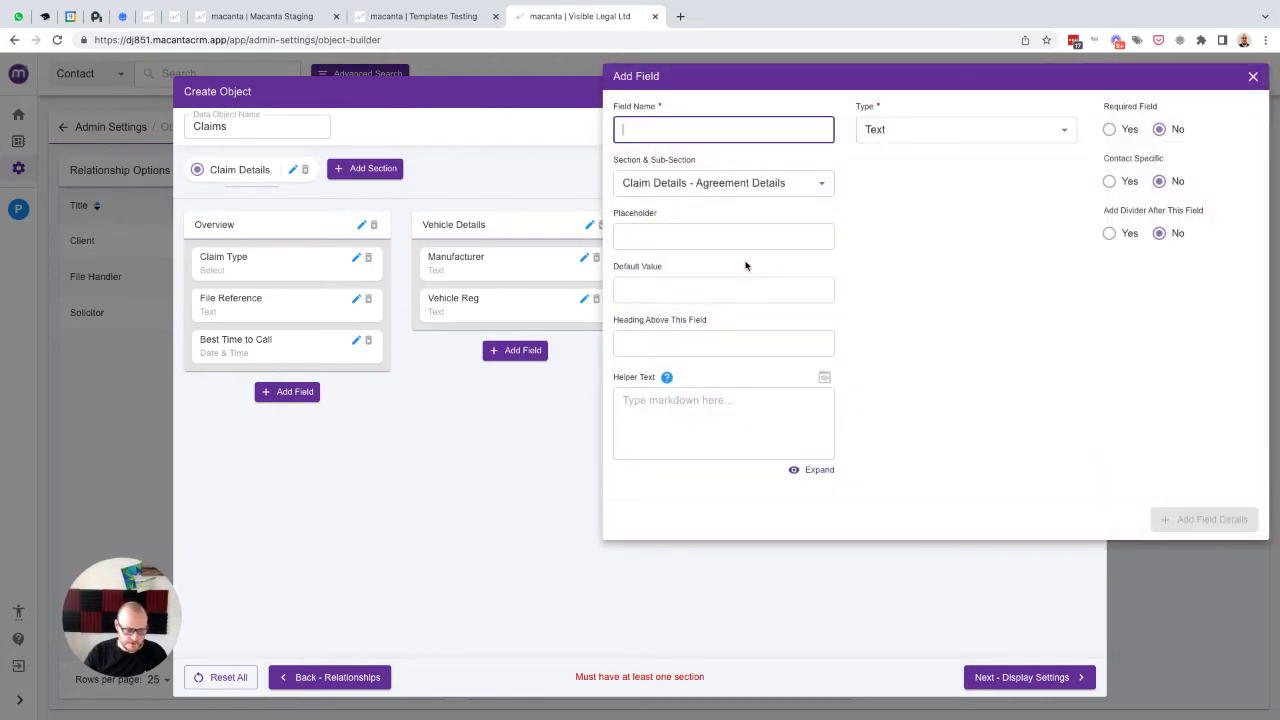
{"action": "type", "text": "Type"}
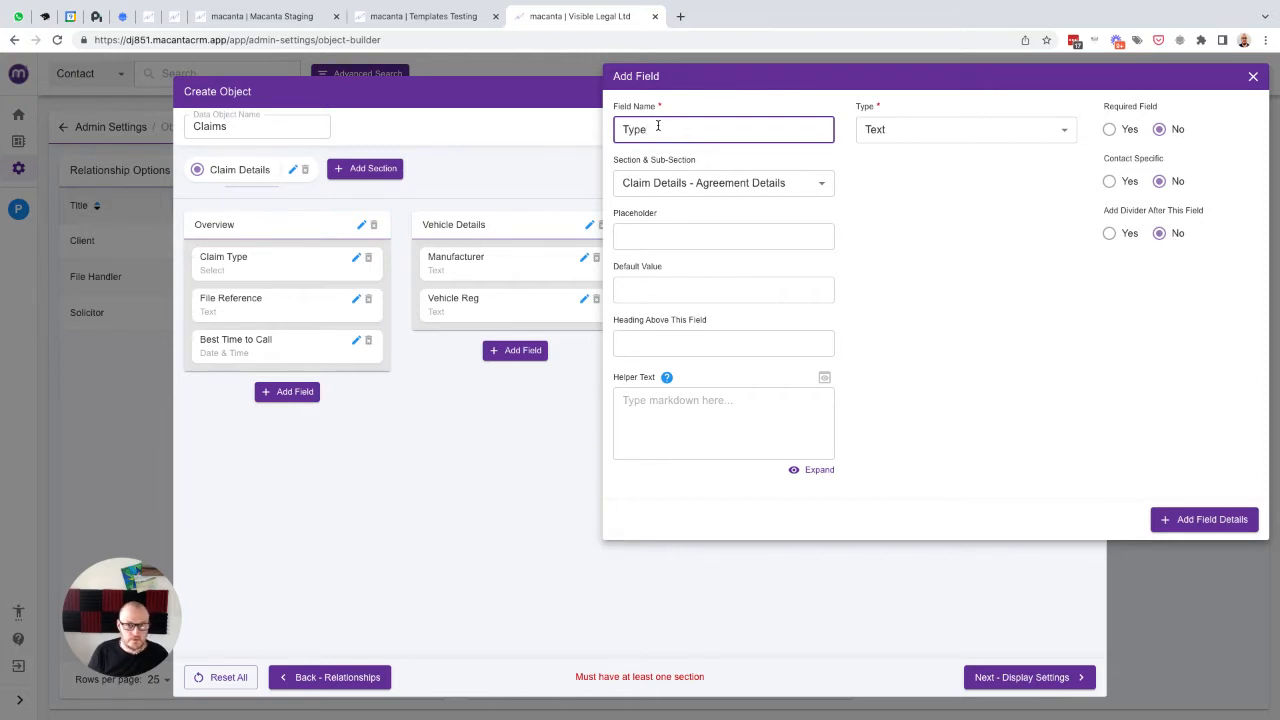
{"action": "type", "text": "of Agreement"}
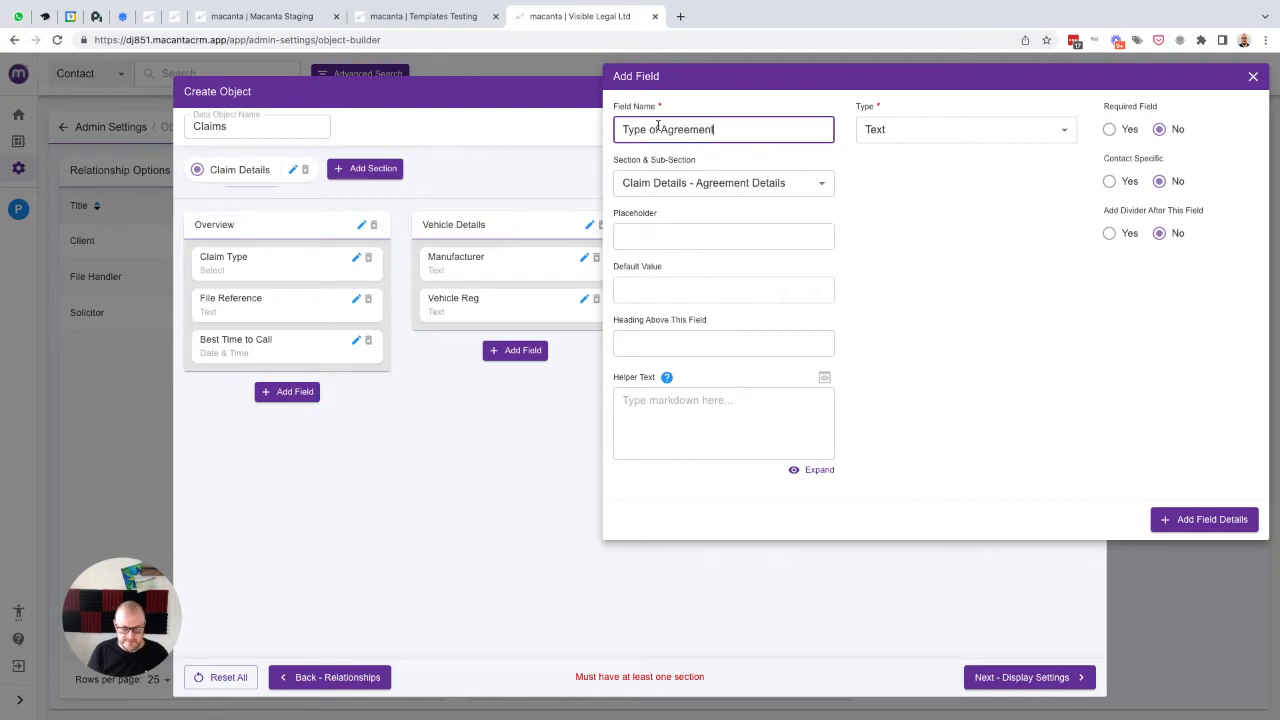
{"action": "key", "text": "ctrl+a"}
{"action": "key", "text": "ctrl+c"}
{"action": "left_click", "coordinate": [688, 238]}
{"action": "key", "text": "ctrl+v"}
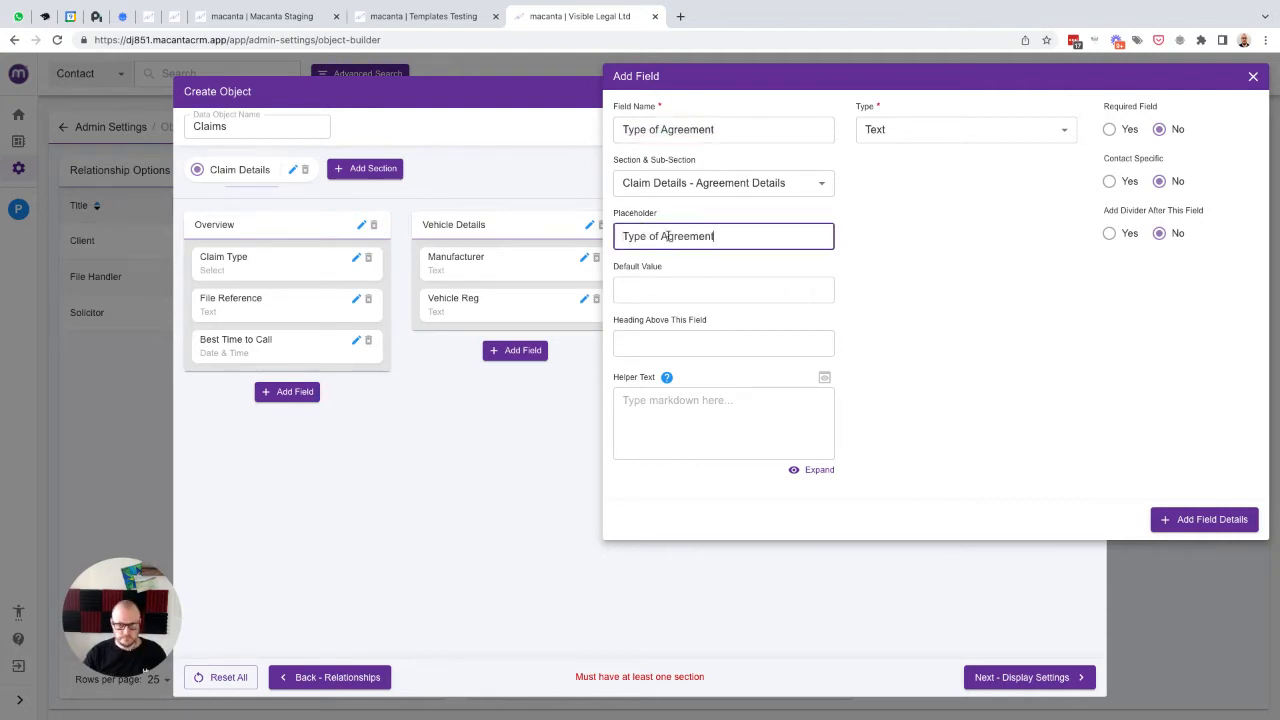
- Make Type of Agreement a Select field with the choices PCP and HP, and add it to the sub-section
{"action": "left_click", "coordinate": [909, 141]}
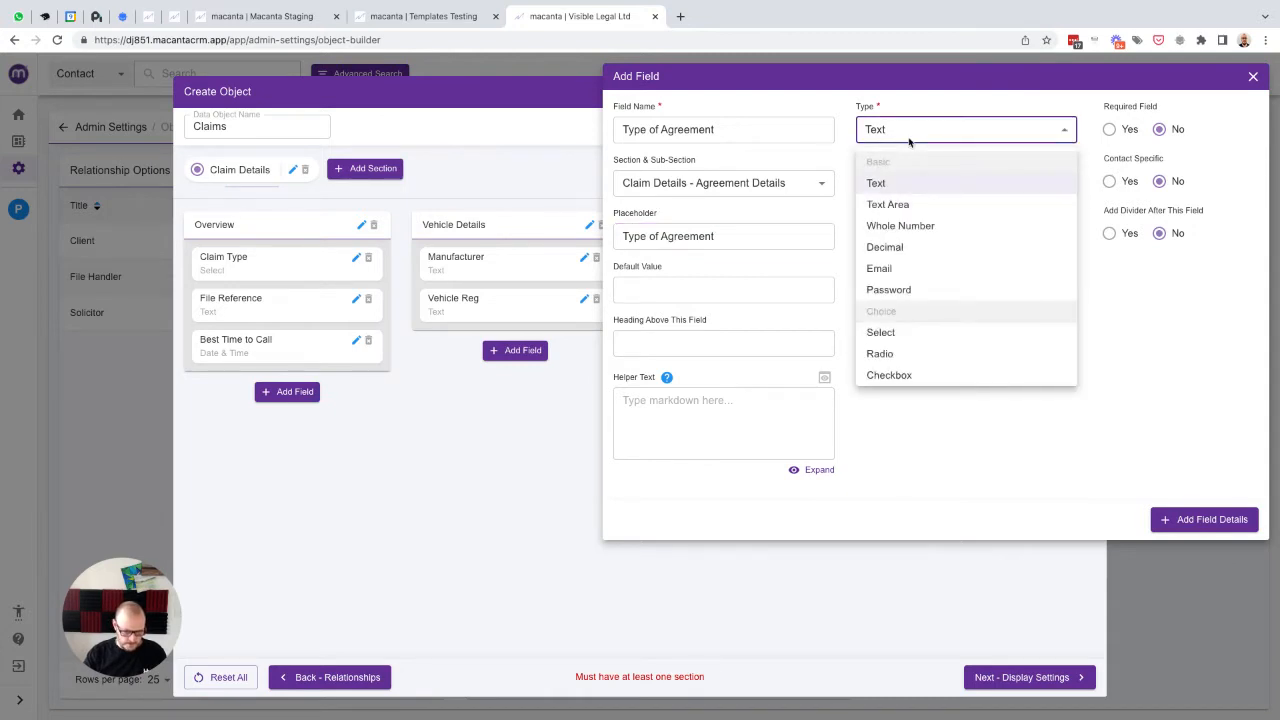
{"action": "scroll", "coordinate": [922, 305], "scroll_direction": "down", "scroll_amount": 1}
{"action": "left_click", "coordinate": [893, 305]}
{"action": "left_click", "coordinate": [900, 182]}
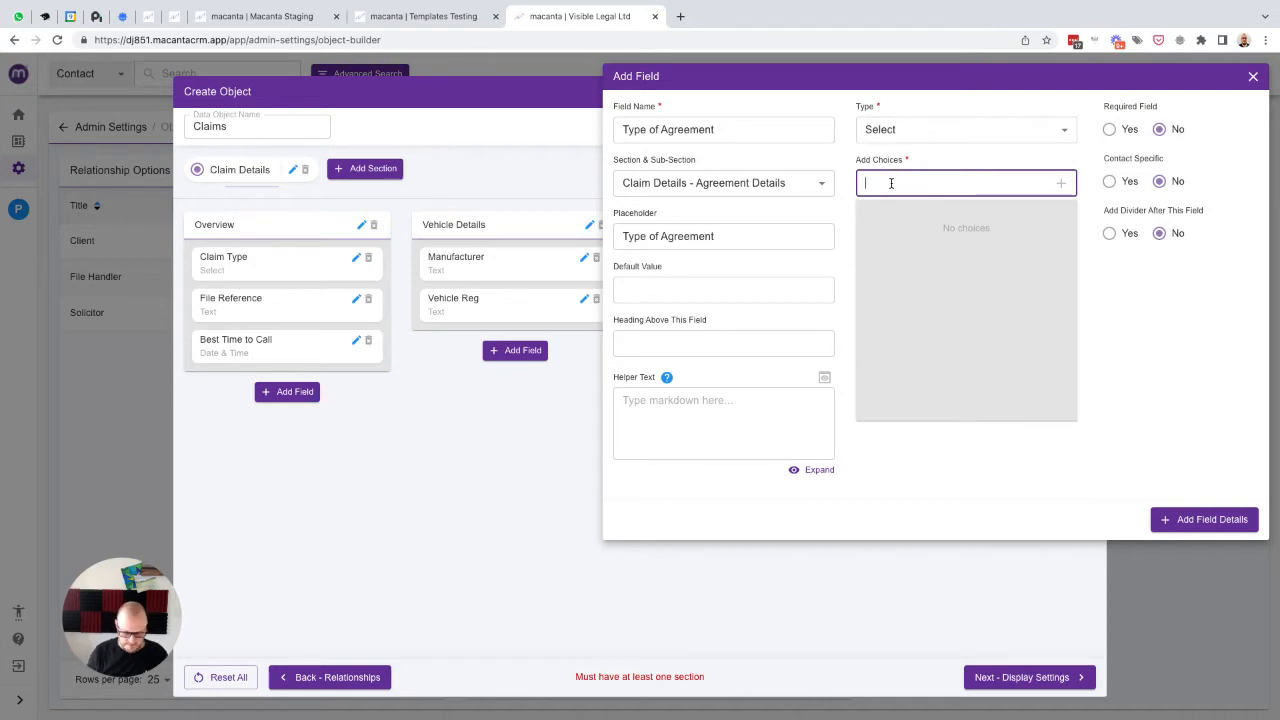
{"action": "type", "text": "PCP"}
{"action": "key", "text": "Return"}
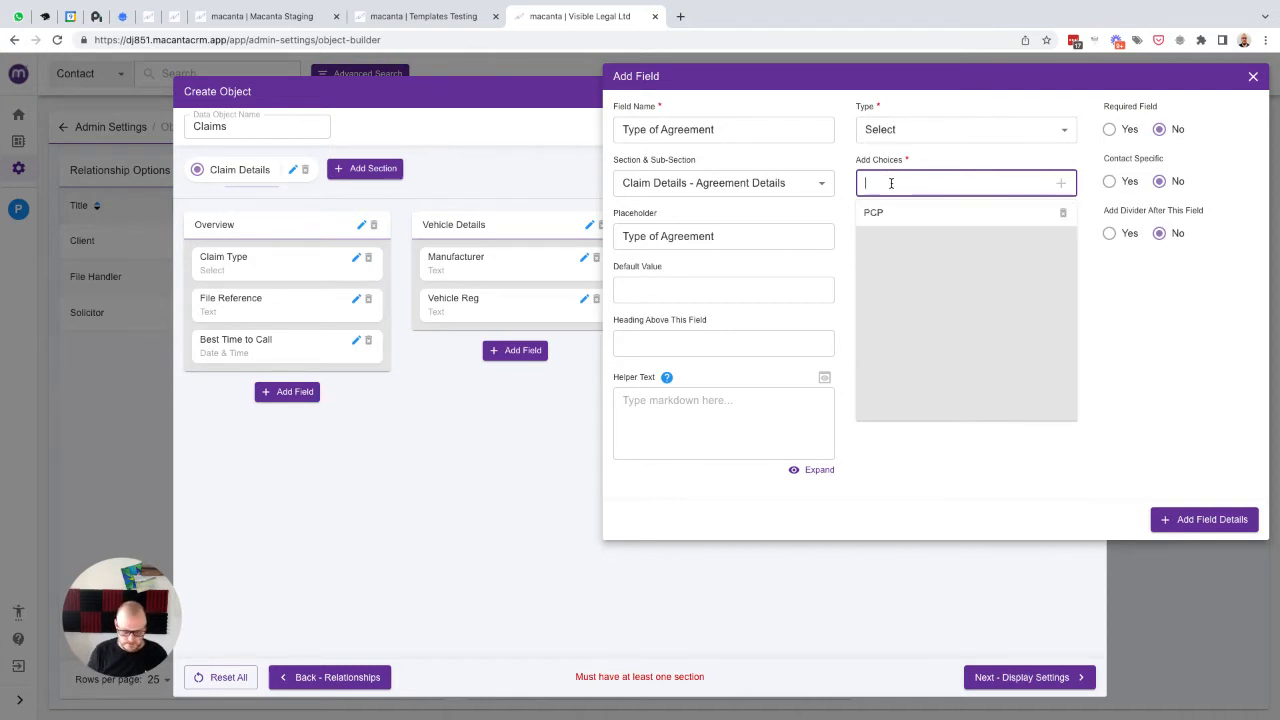
{"action": "type", "text": "HP"}
{"action": "key", "text": "Return"}
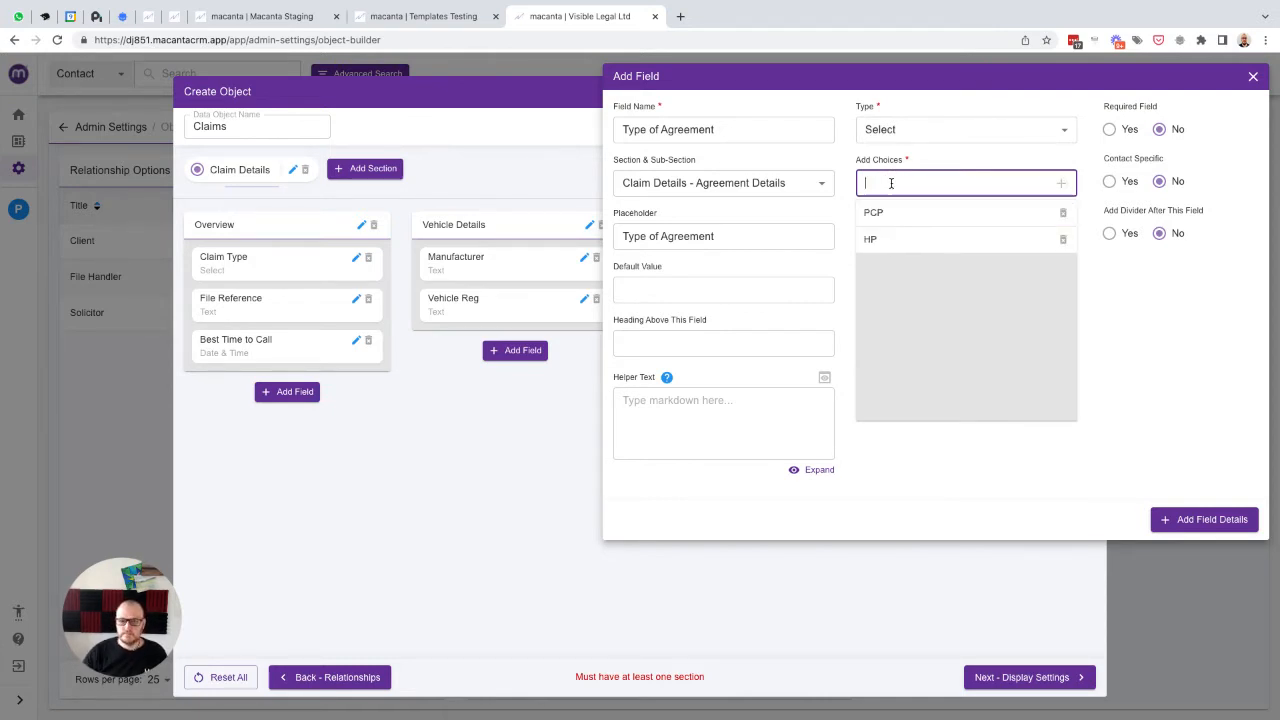
{"action": "left_click", "coordinate": [1162, 519]}
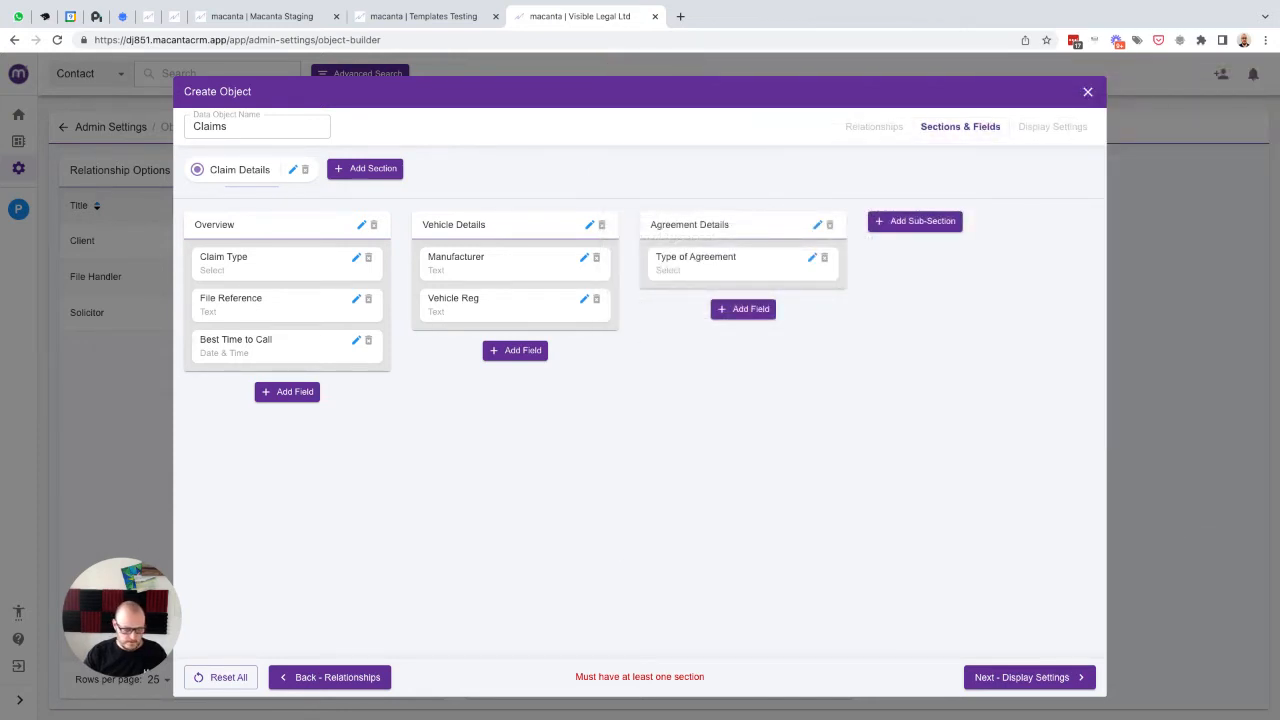
- Add a text field named Lender Name to the Agreement Details sub-section, reusing the name as its placeholder
{"action": "left_click", "coordinate": [738, 309]}
{"action": "type", "text": "Lender Name"}
{"action": "key", "text": "ctrl+a"}
{"action": "key", "text": "ctrl+c"}
{"action": "key", "text": "Tab"}
{"action": "key", "text": "Tab"}
{"action": "key", "text": "ctrl+v"}
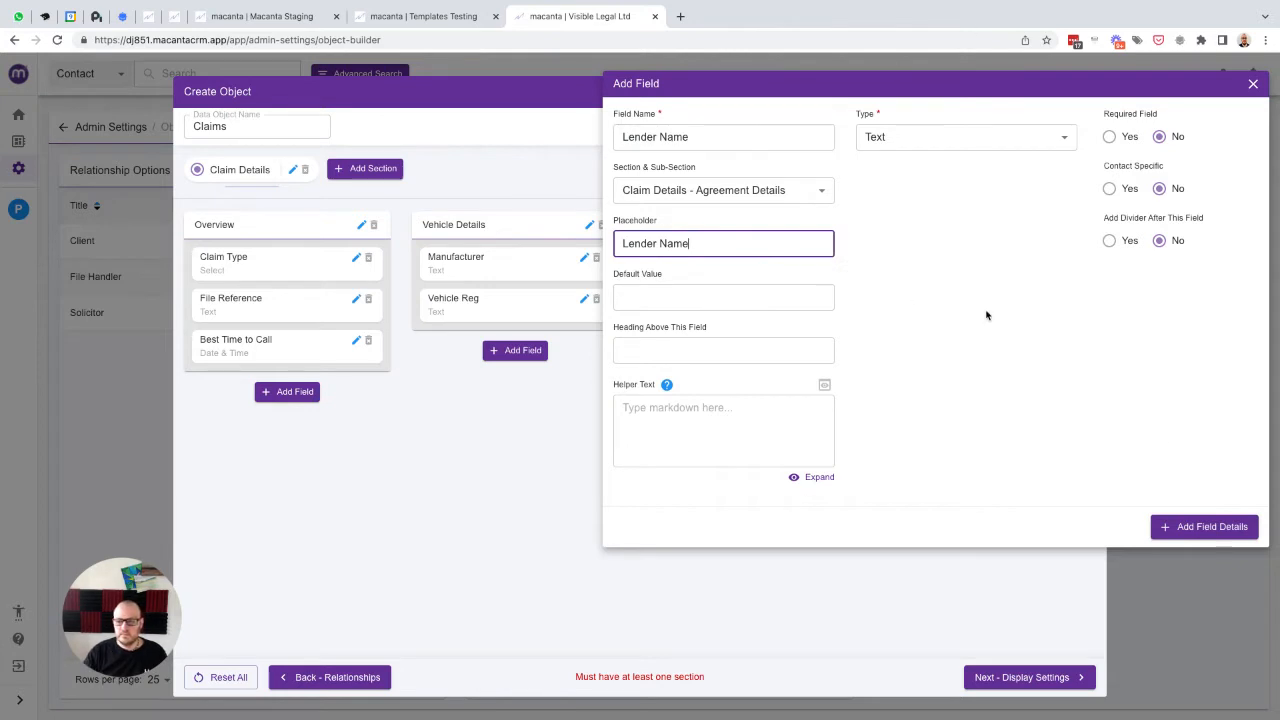
{"action": "left_click", "coordinate": [1200, 526]}
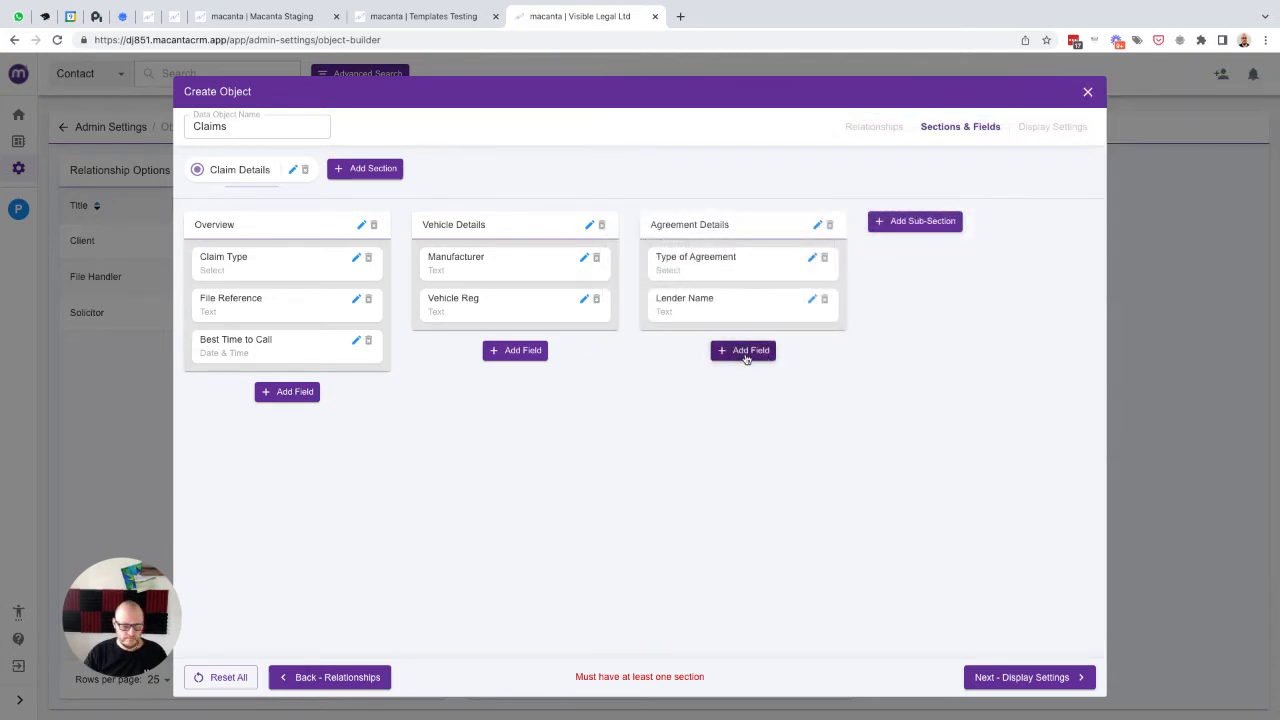
- Add a Date field named Loan Date to the Agreement Details sub-section, with Loan Date as its placeholder
{"action": "left_click", "coordinate": [745, 352]}
{"action": "type", "text": "Loa"}
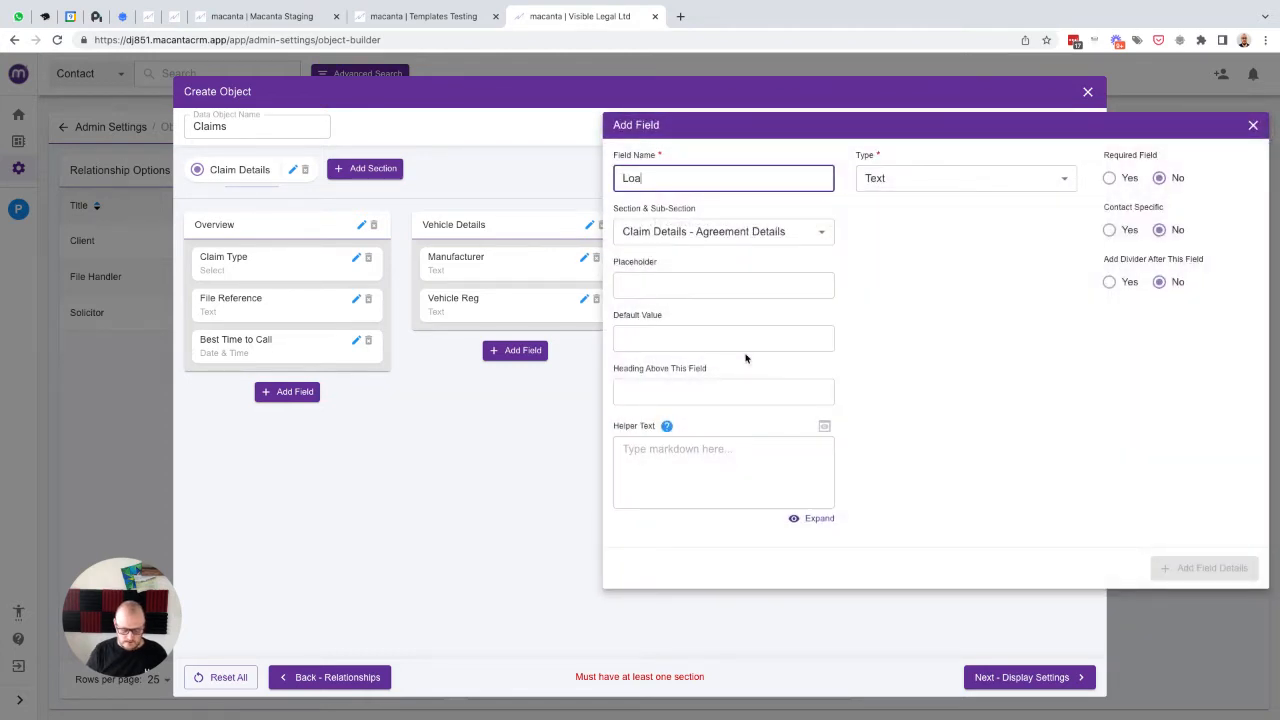
{"action": "type", "text": "n Date"}
{"action": "key", "text": "ctrl+a"}
{"action": "key", "text": "Tab"}
{"action": "left_click", "coordinate": [749, 285]}
{"action": "key", "text": "ctrl+v"}
{"action": "left_click", "coordinate": [920, 178]}
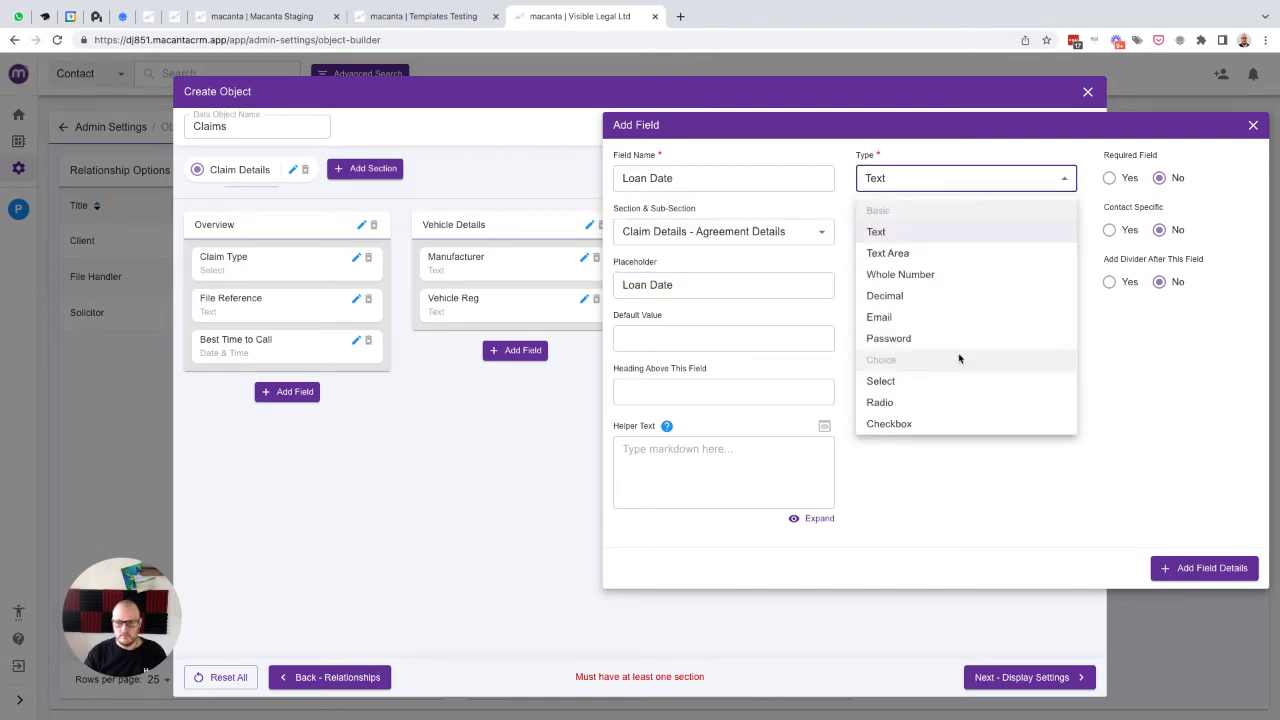
{"action": "scroll", "coordinate": [958, 358], "scroll_direction": "down", "scroll_amount": 3}
{"action": "left_click", "coordinate": [894, 357]}
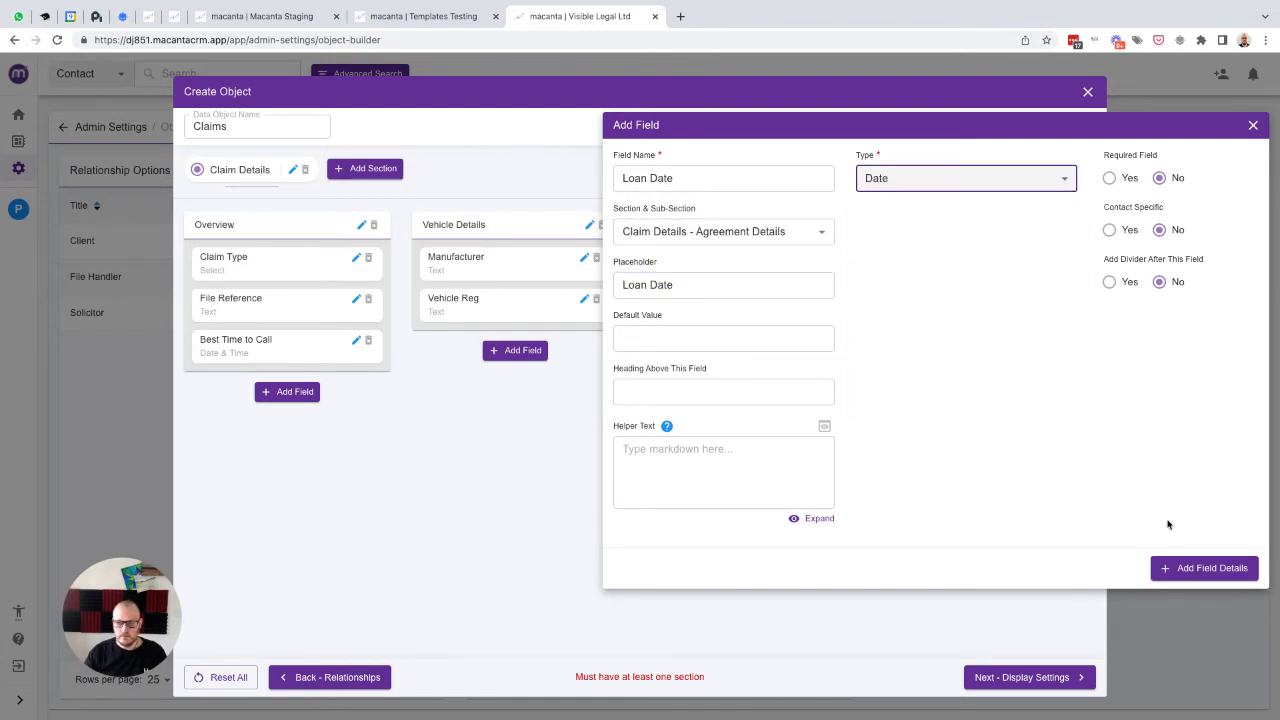
{"action": "left_click", "coordinate": [1201, 567]}
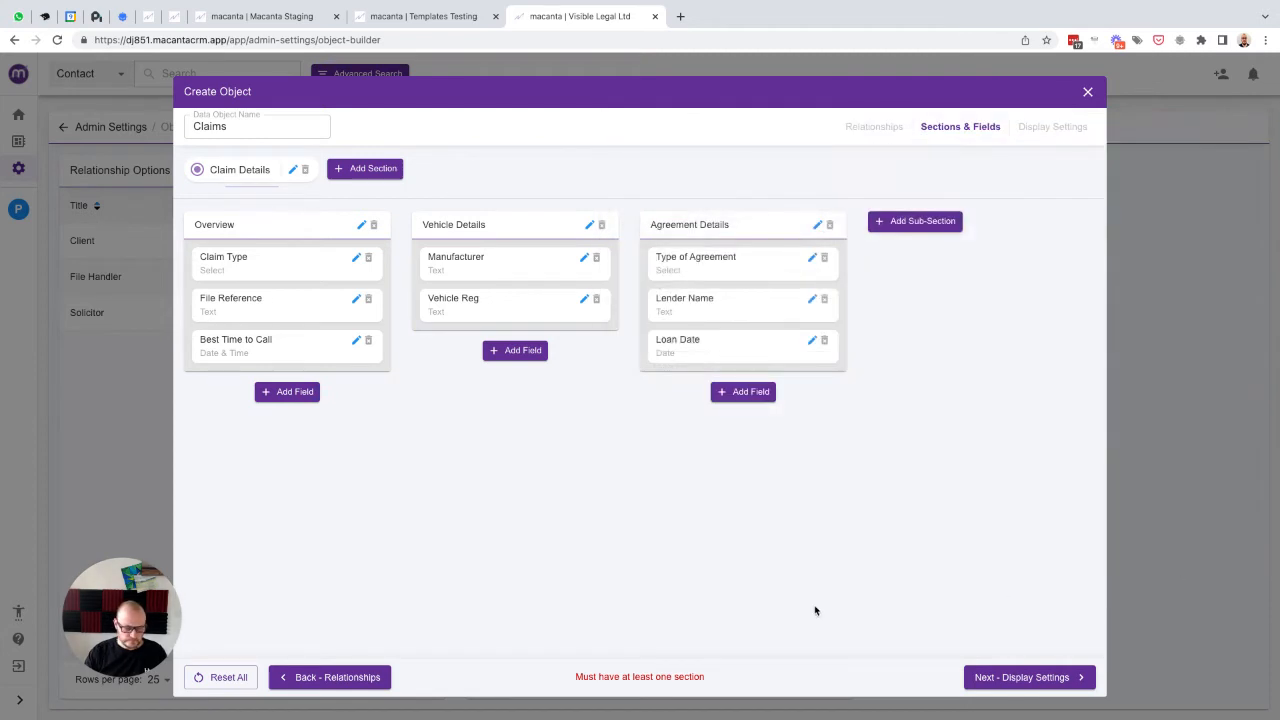
- Add a Decimal field named Loan Amount to the Agreement Details sub-section, with the same text as placeholder
{"action": "left_click", "coordinate": [741, 392]}
{"action": "type", "text": "Loan Amount"}
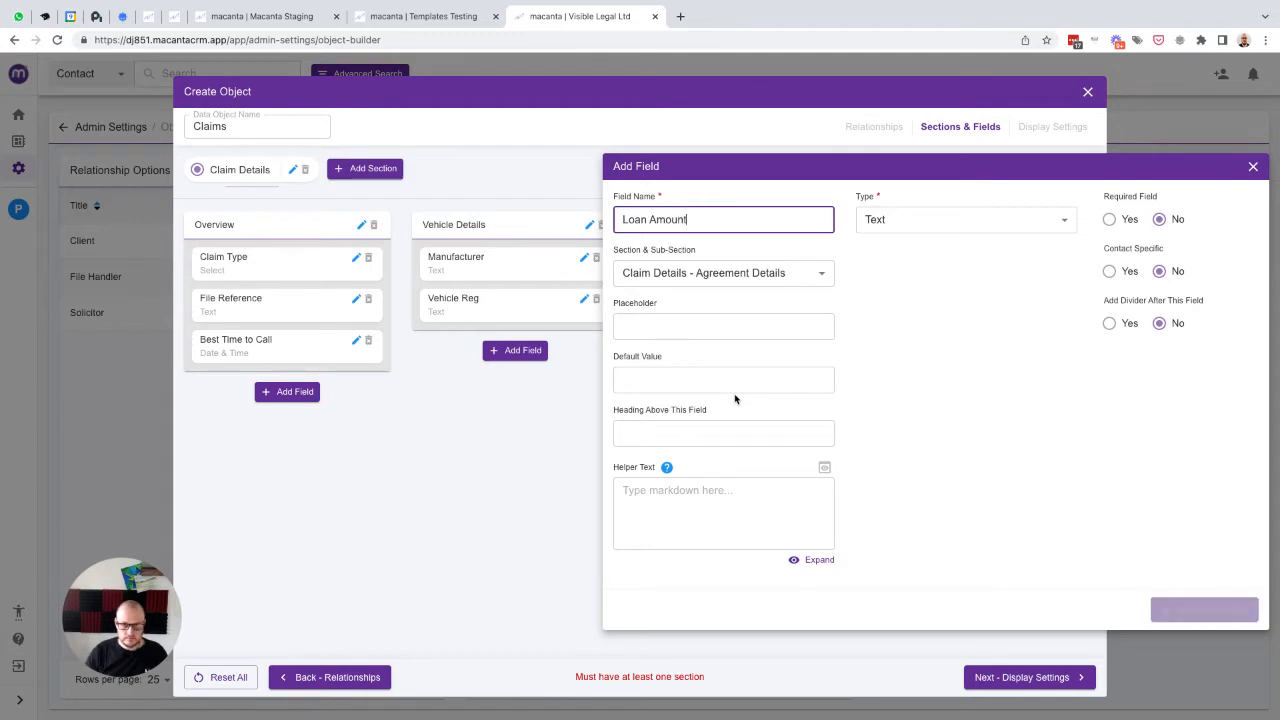
{"action": "key", "text": "ctrl+a"}
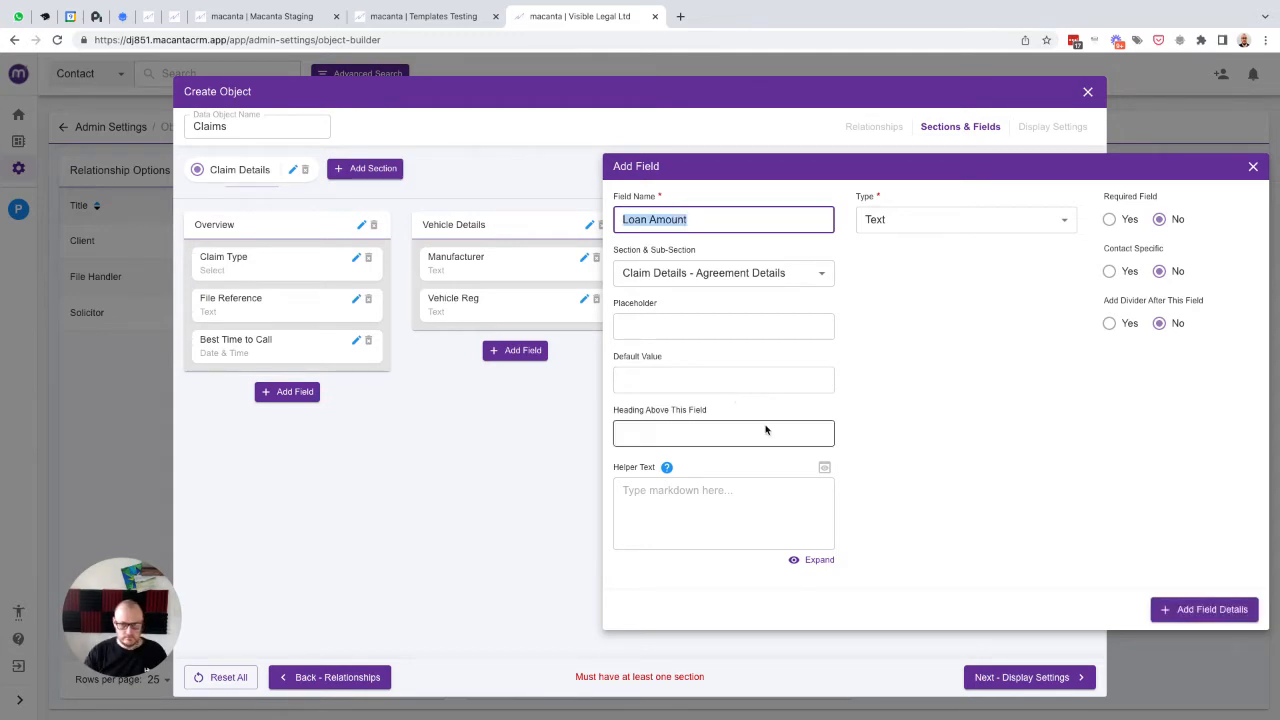
{"action": "left_click", "coordinate": [695, 330]}
{"action": "key", "text": "ctrl+v"}
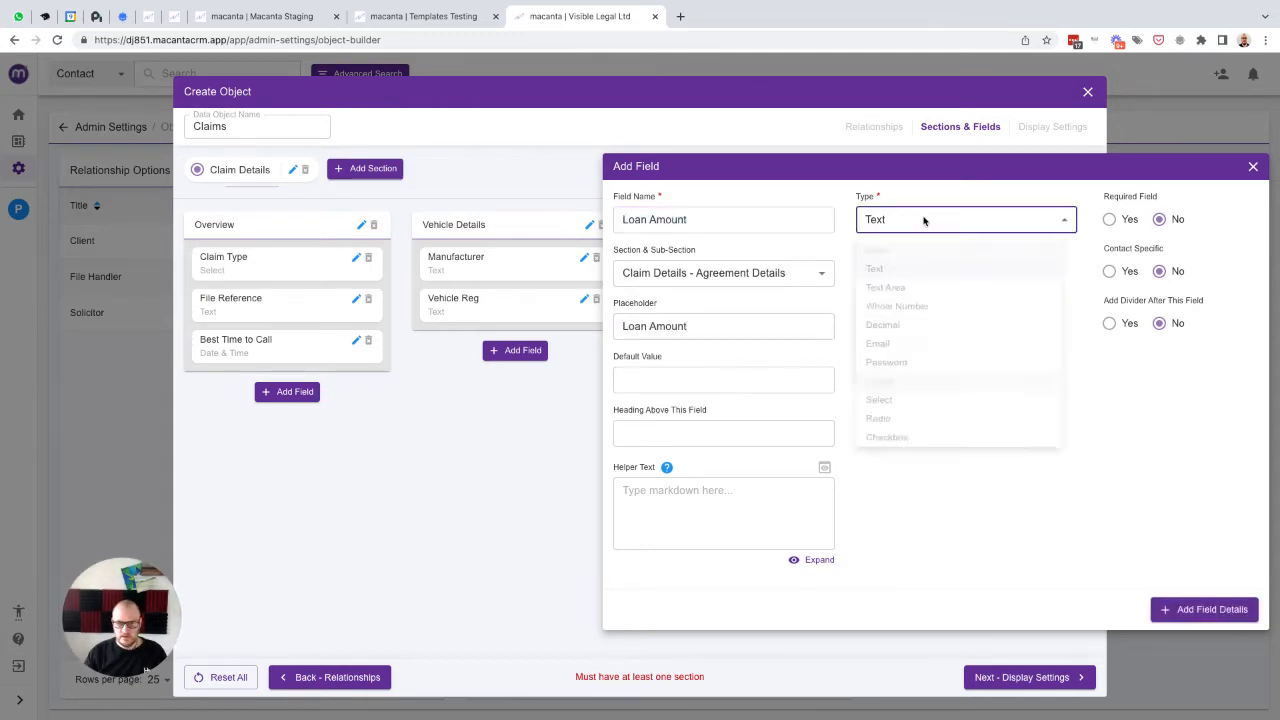
{"action": "left_click", "coordinate": [975, 219]}
{"action": "left_click", "coordinate": [1192, 610]}
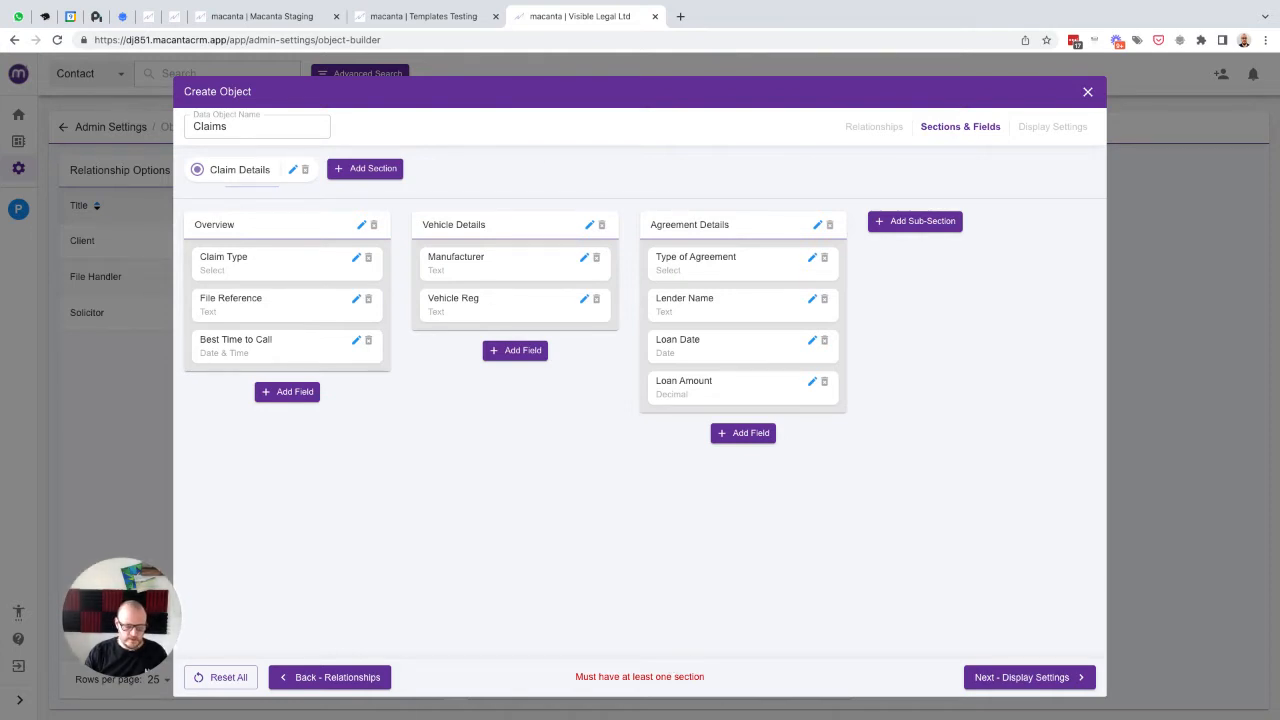
- Add a sub-section named Loan Status in 4th position of the Claim Details section
{"action": "left_click", "coordinate": [912, 224]}
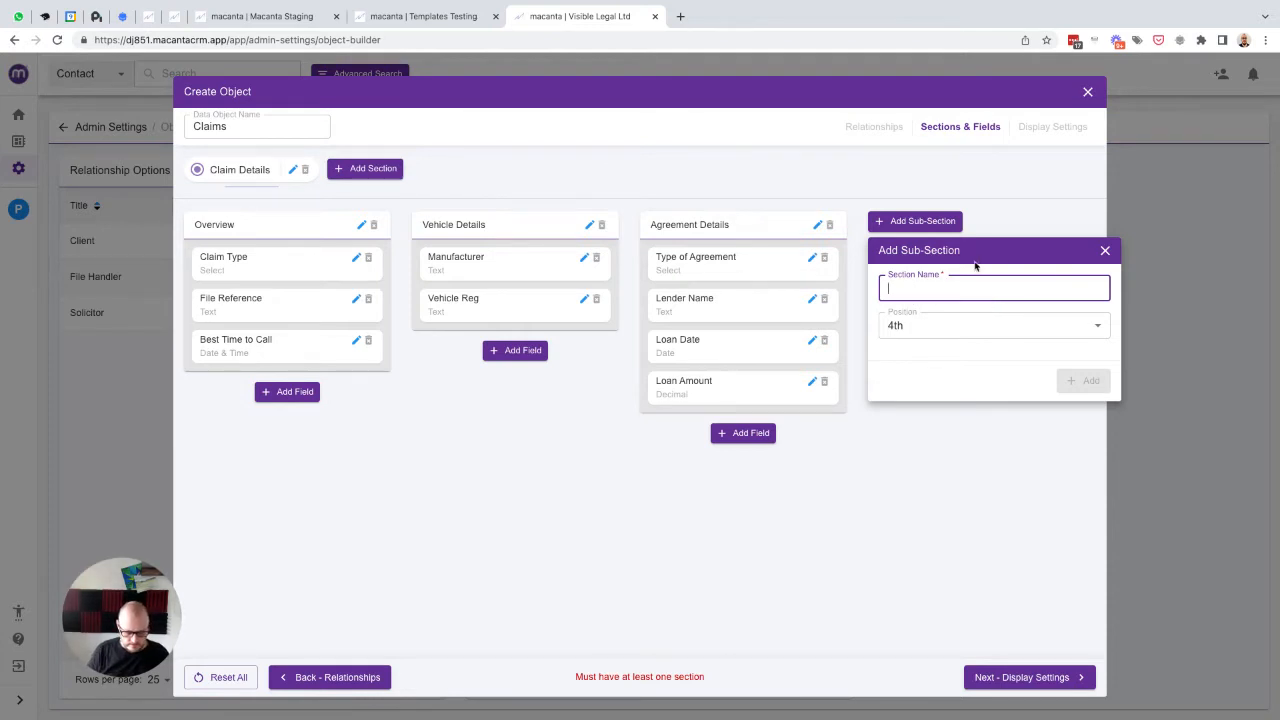
{"action": "type", "text": "Loan Status"}
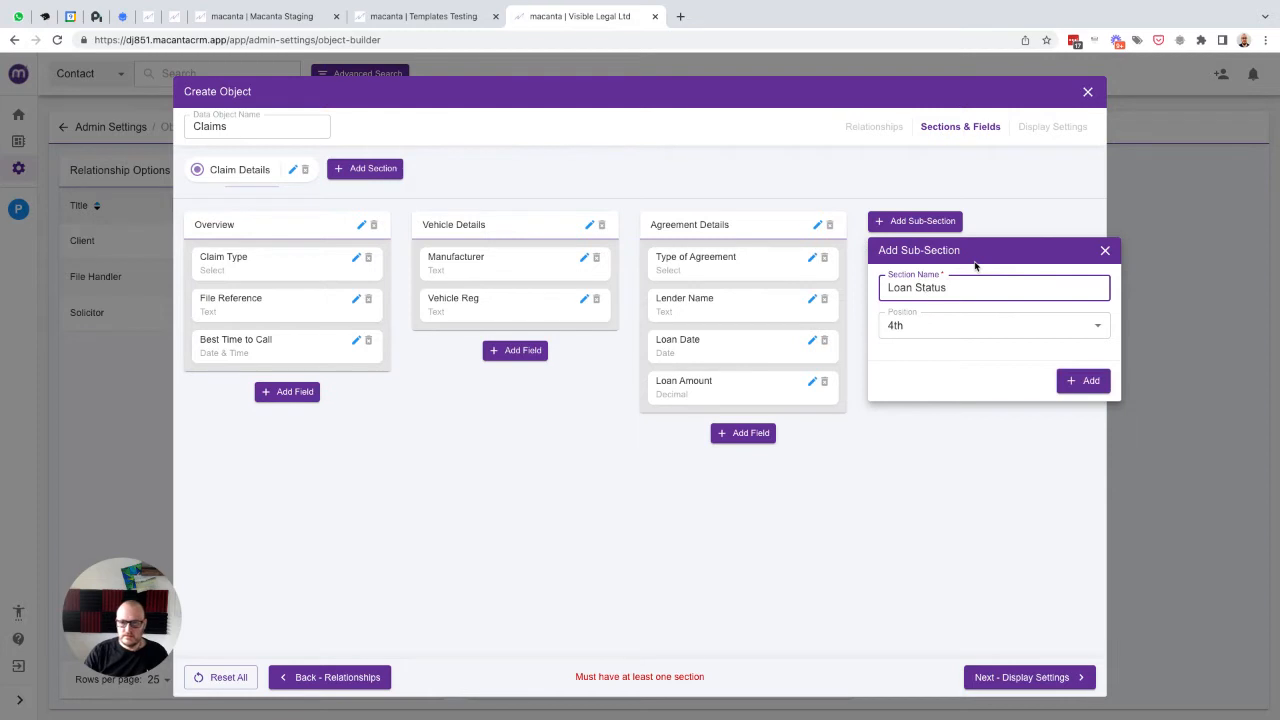
{"action": "left_click", "coordinate": [1084, 381]}
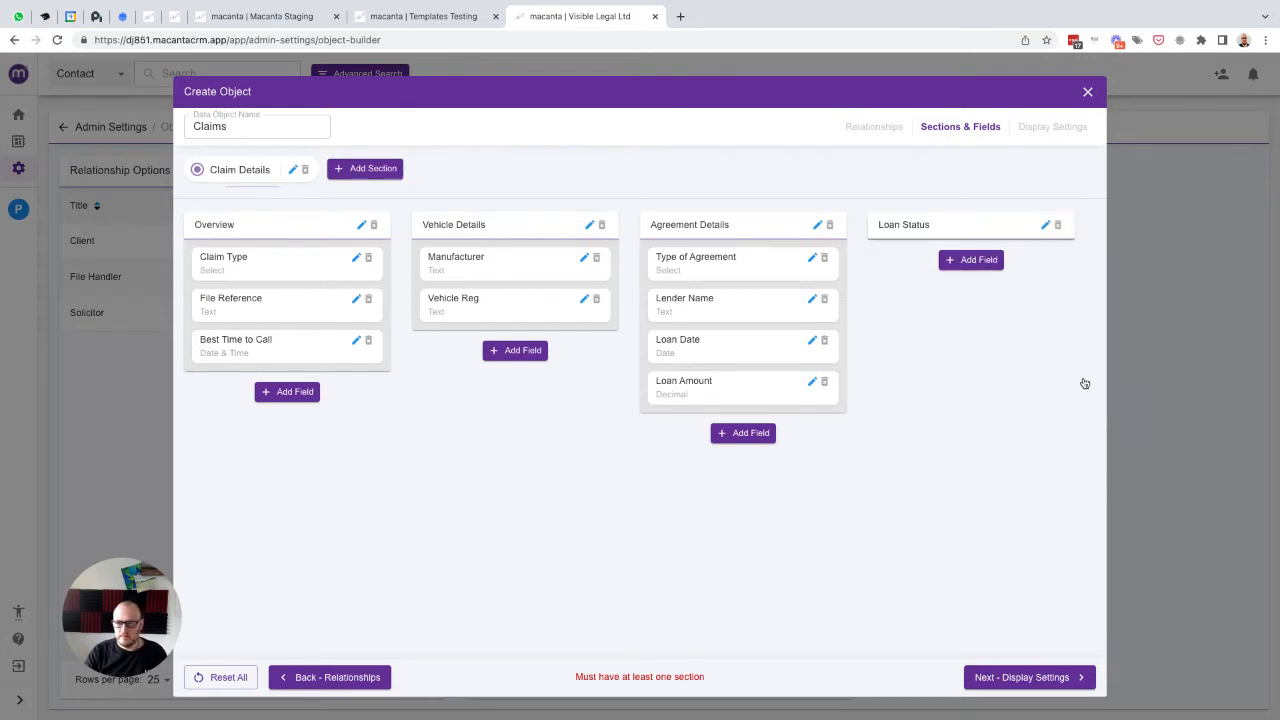
- Start a new Loan Status field named IVA or Bankruptcy Checked, using the same text as its placeholder
{"action": "left_click", "coordinate": [970, 260]}
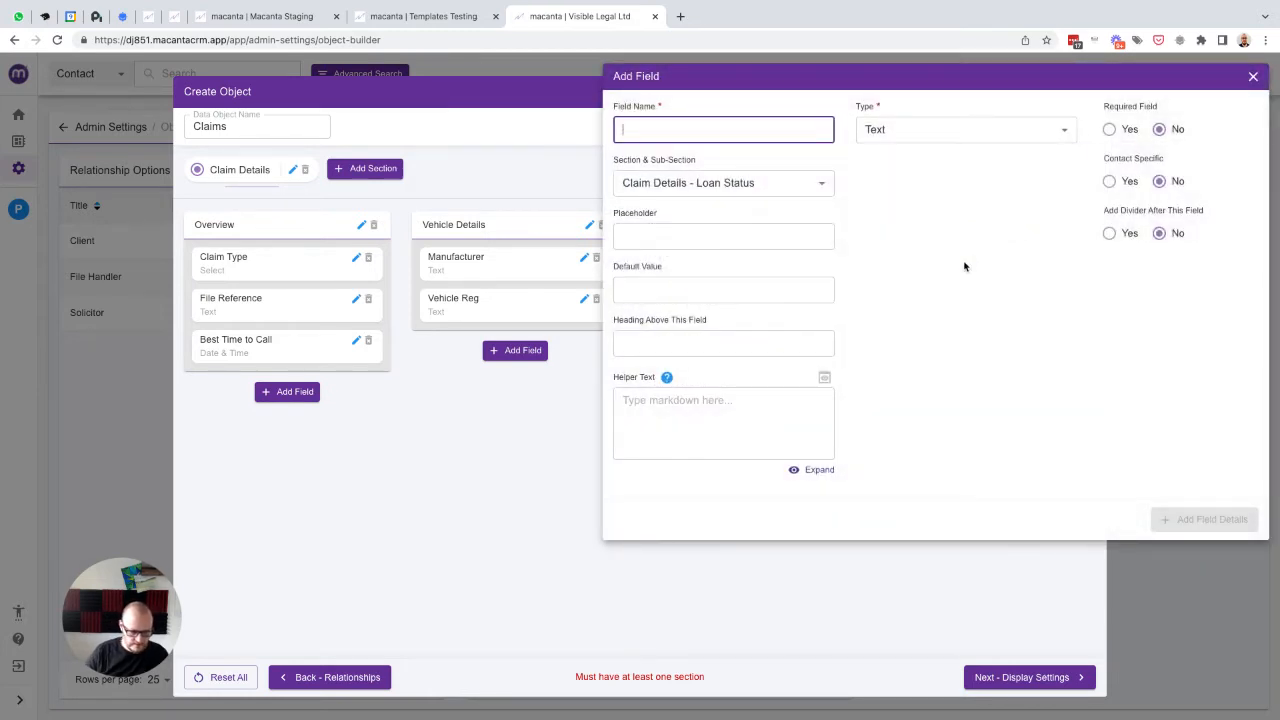
{"action": "type", "text": "IVA"}
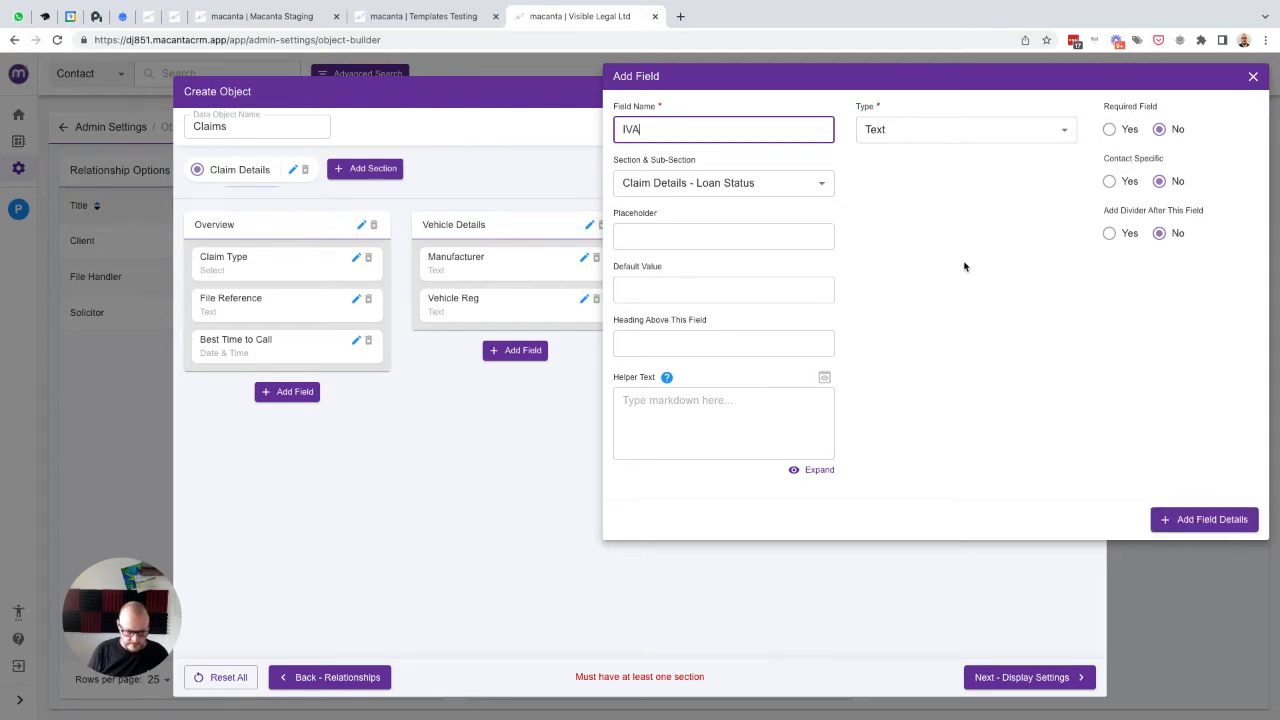
{"action": "type", "text": " or Bakruptcy Checked"}
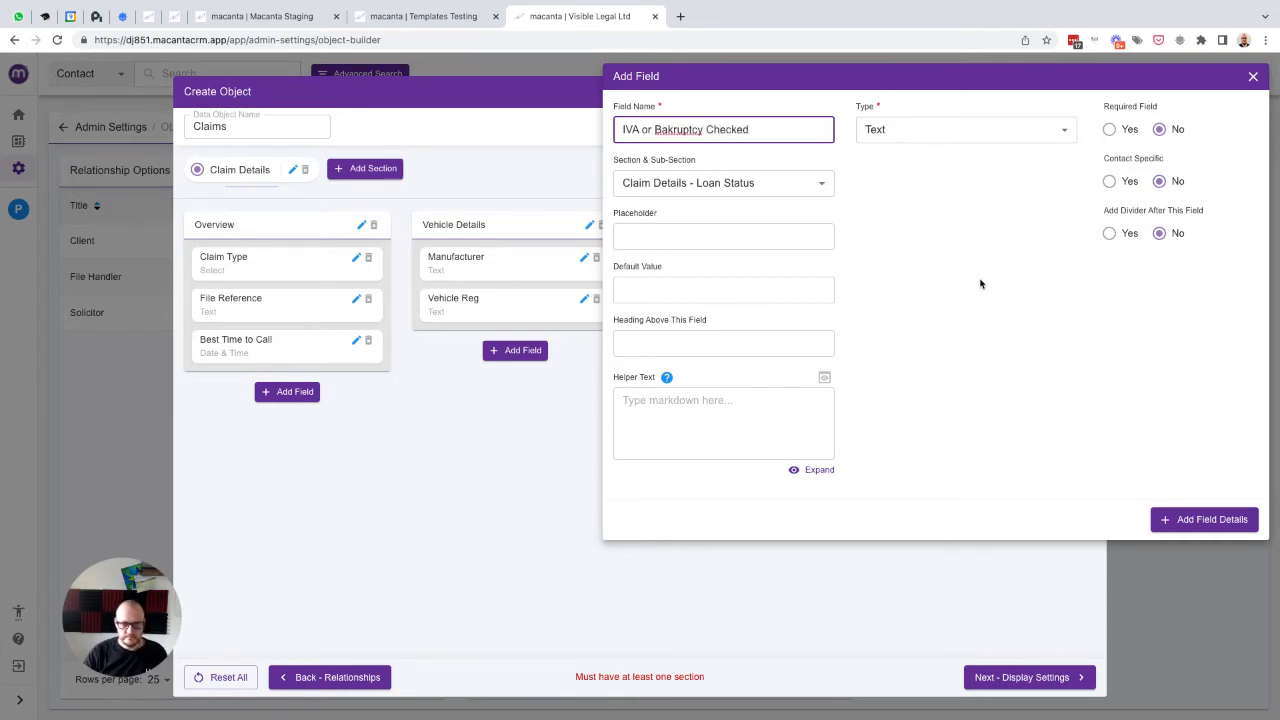
{"action": "left_click", "coordinate": [665, 130]}
{"action": "type", "text": "n"}
{"action": "key", "text": "ctrl+a"}
{"action": "key", "text": "Tab"}
{"action": "key", "text": "Tab"}
{"action": "key", "text": "ctrl+v"}
- Make IVA or Bankruptcy Checked a Checkbox field with choices Yes and No and default value No, and add it
{"action": "left_click", "coordinate": [944, 138]}
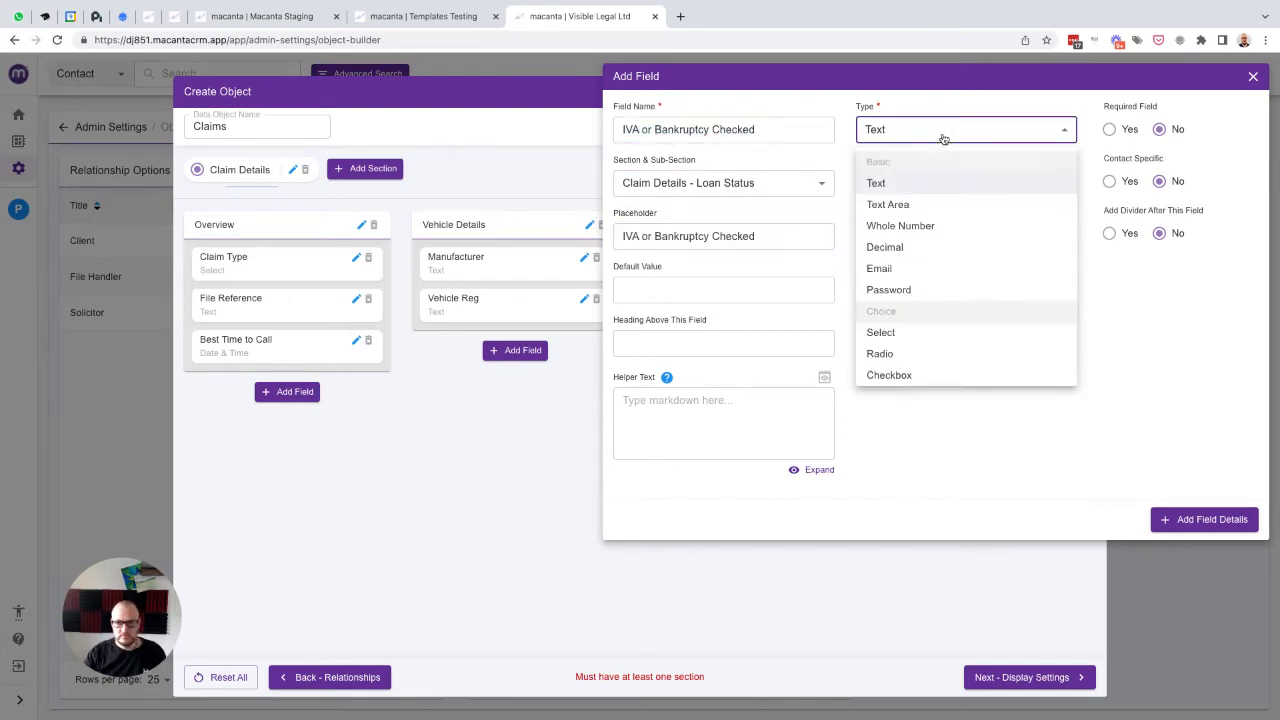
{"action": "left_click", "coordinate": [888, 372]}
{"action": "left_click", "coordinate": [890, 185]}
{"action": "type", "text": "Yes"}
{"action": "key", "text": "Return"}
{"action": "type", "text": "No"}
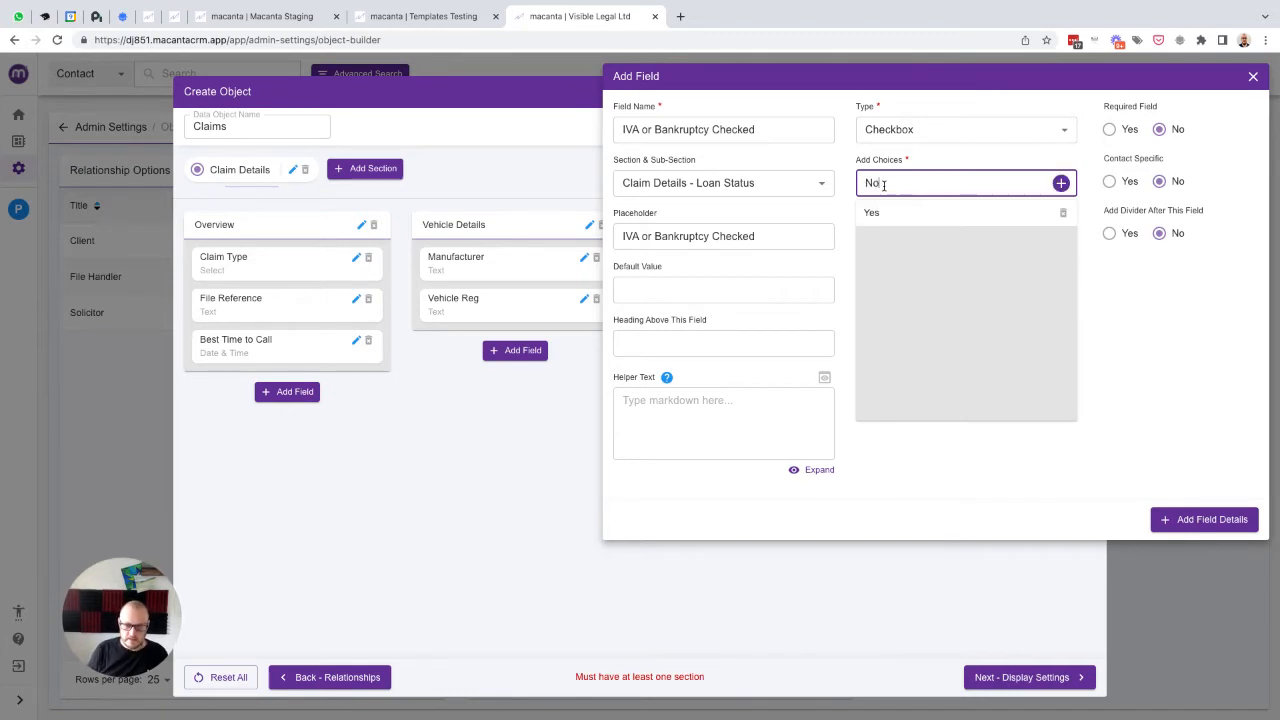
{"action": "key", "text": "Return"}
{"action": "left_click", "coordinate": [676, 292]}
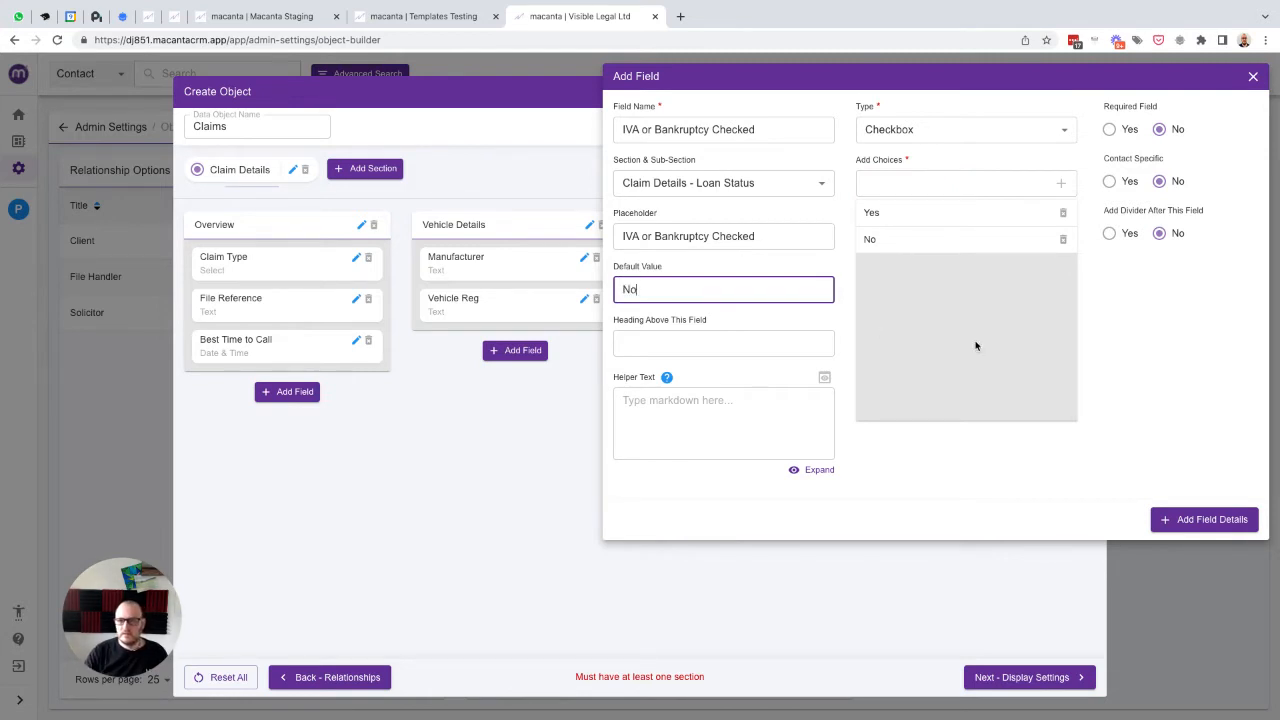
{"action": "left_click", "coordinate": [1185, 521]}
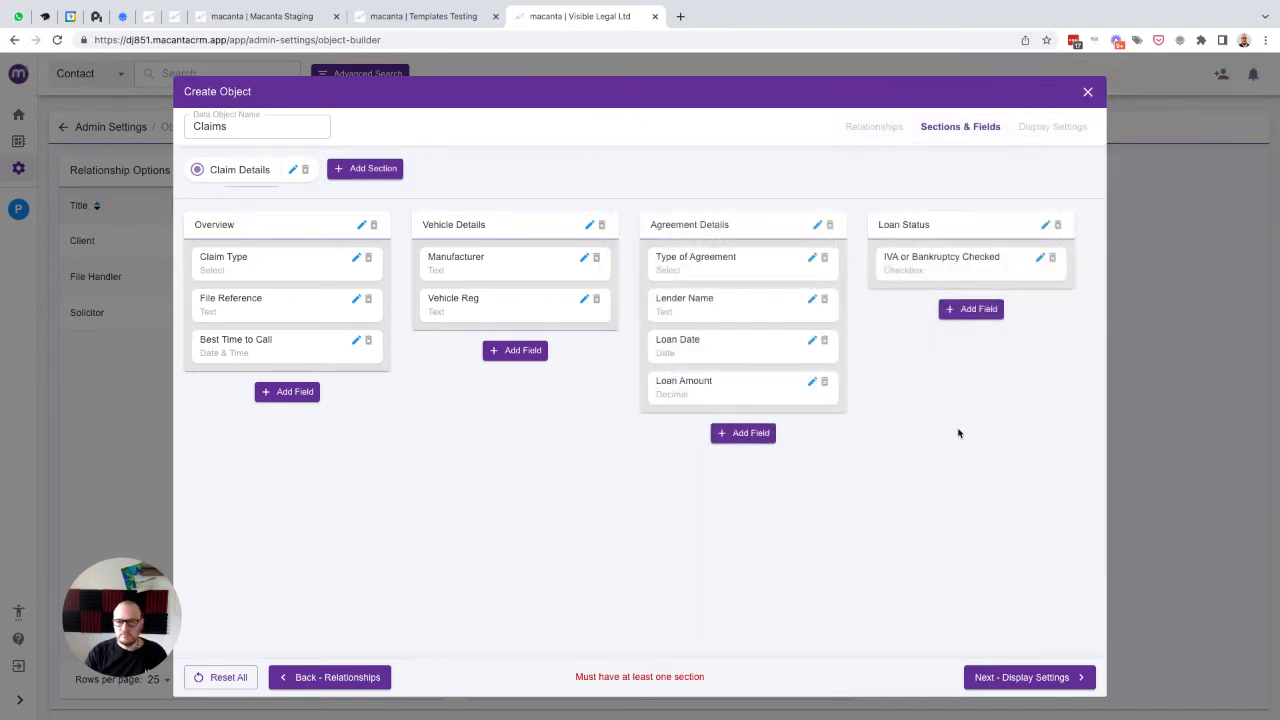
- Start another Loan Status field named Arrears or Default Checked, using the same text as its placeholder
{"action": "left_click", "coordinate": [963, 311]}
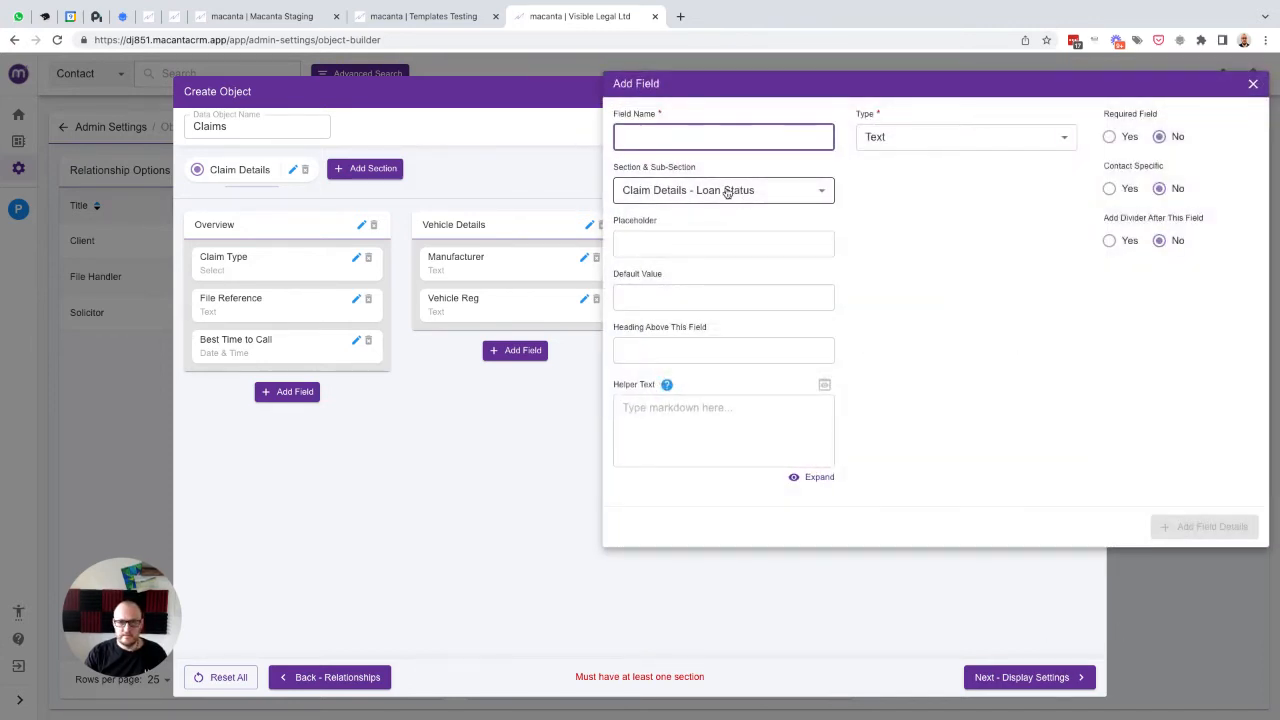
{"action": "type", "text": "Arrears"}
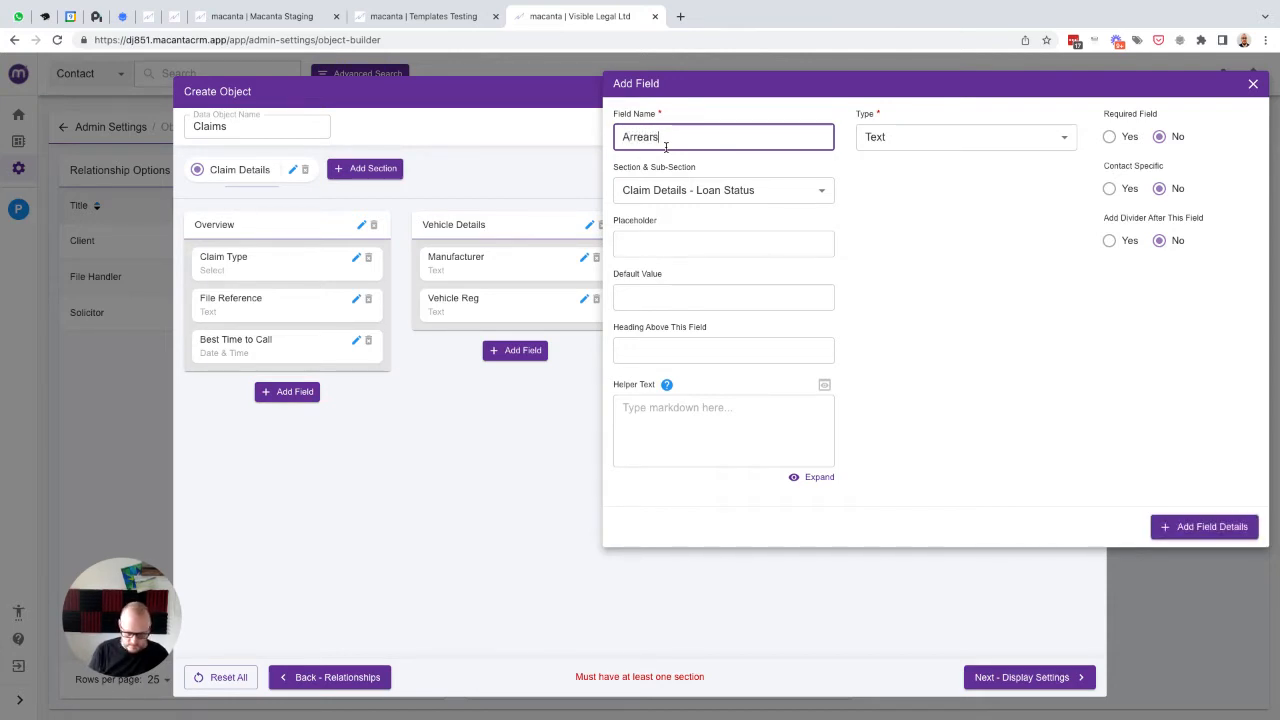
{"action": "type", "text": " or Default"}
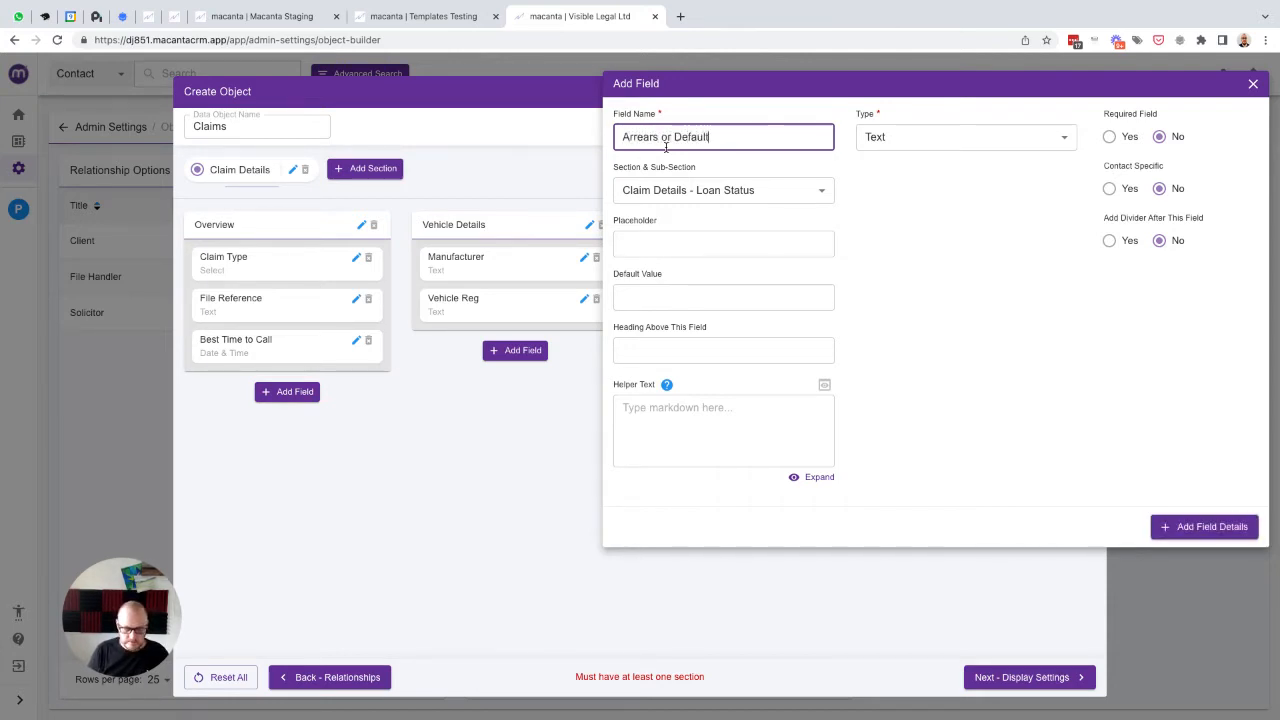
{"action": "type", "text": " Checked"}
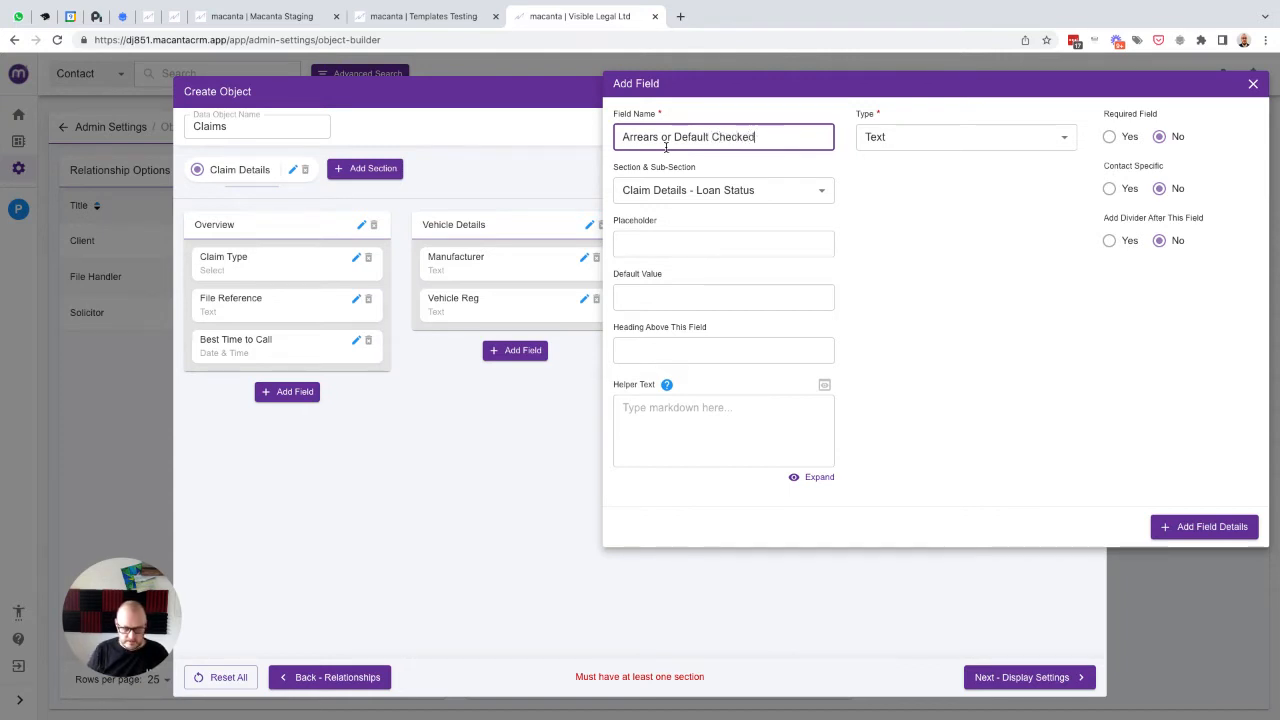
{"action": "key", "text": "ctrl+a"}
{"action": "key", "text": "ctrl+c"}
{"action": "key", "text": "Tab"}
{"action": "key", "text": "Tab"}
{"action": "key", "text": "ctrl+v"}
- Make Arrears or Default Checked a Checkbox field with choices Yes and No and default value Yes, and add it
{"action": "left_click", "coordinate": [938, 145]}
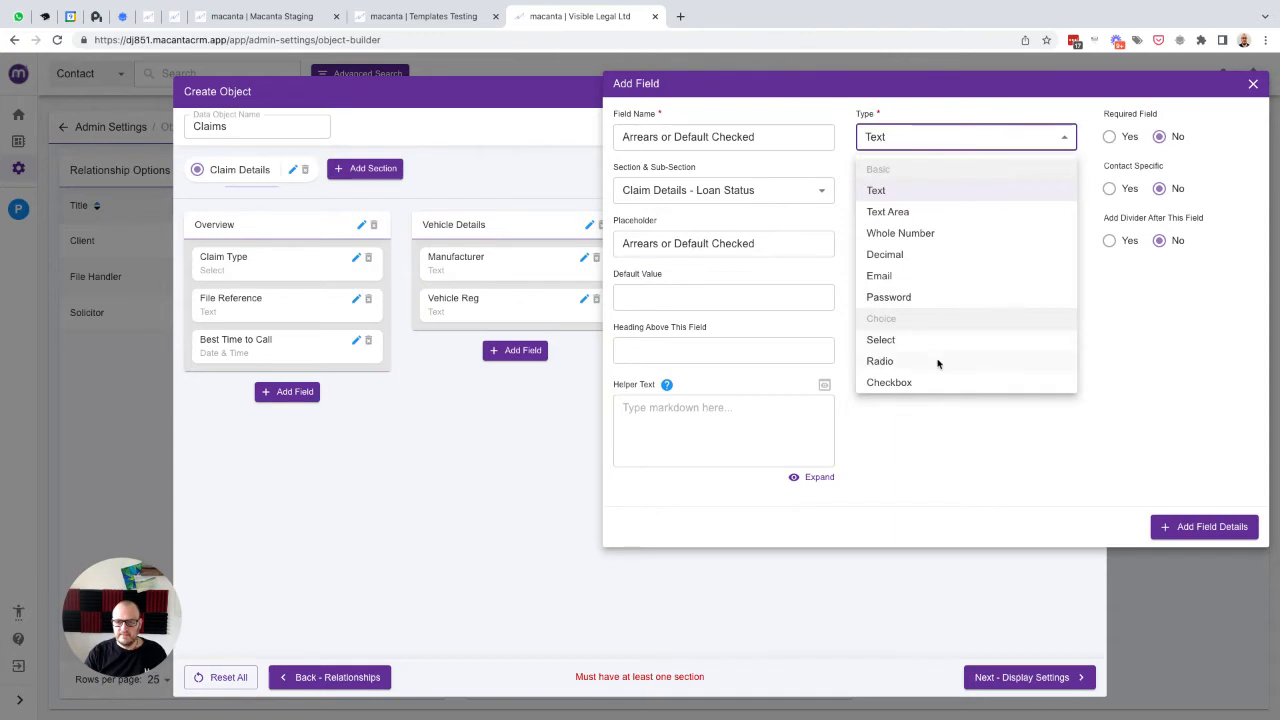
{"action": "left_click", "coordinate": [888, 382]}
{"action": "left_click", "coordinate": [898, 193]}
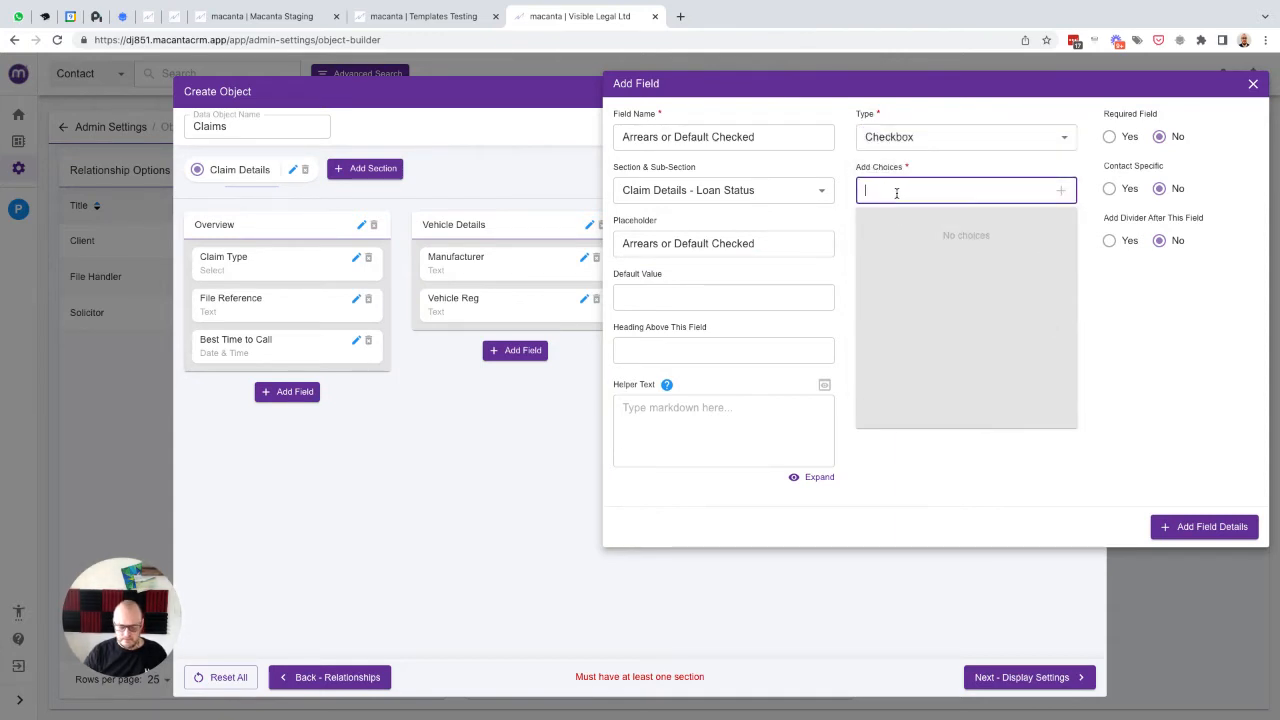
{"action": "type", "text": "Yes"}
{"action": "key", "text": "Return"}
{"action": "type", "text": "N"}
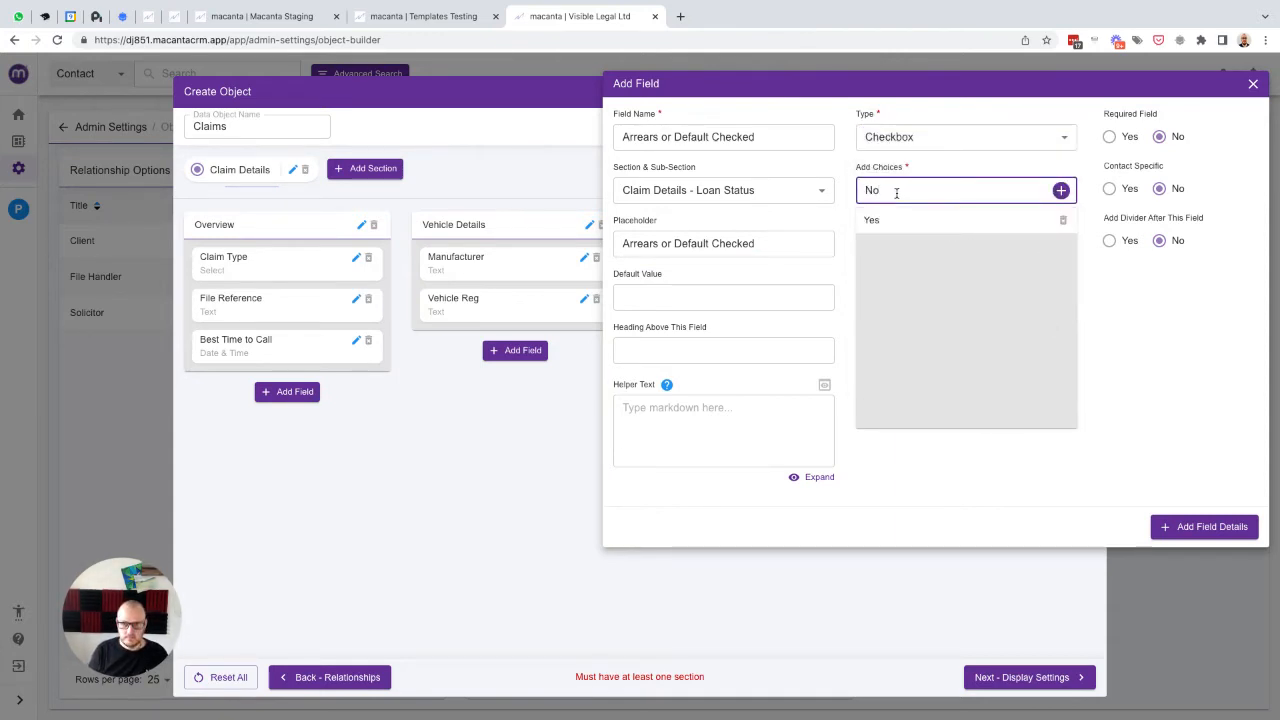
{"action": "type", "text": "o"}
{"action": "key", "text": "Return"}
{"action": "left_click", "coordinate": [676, 296]}
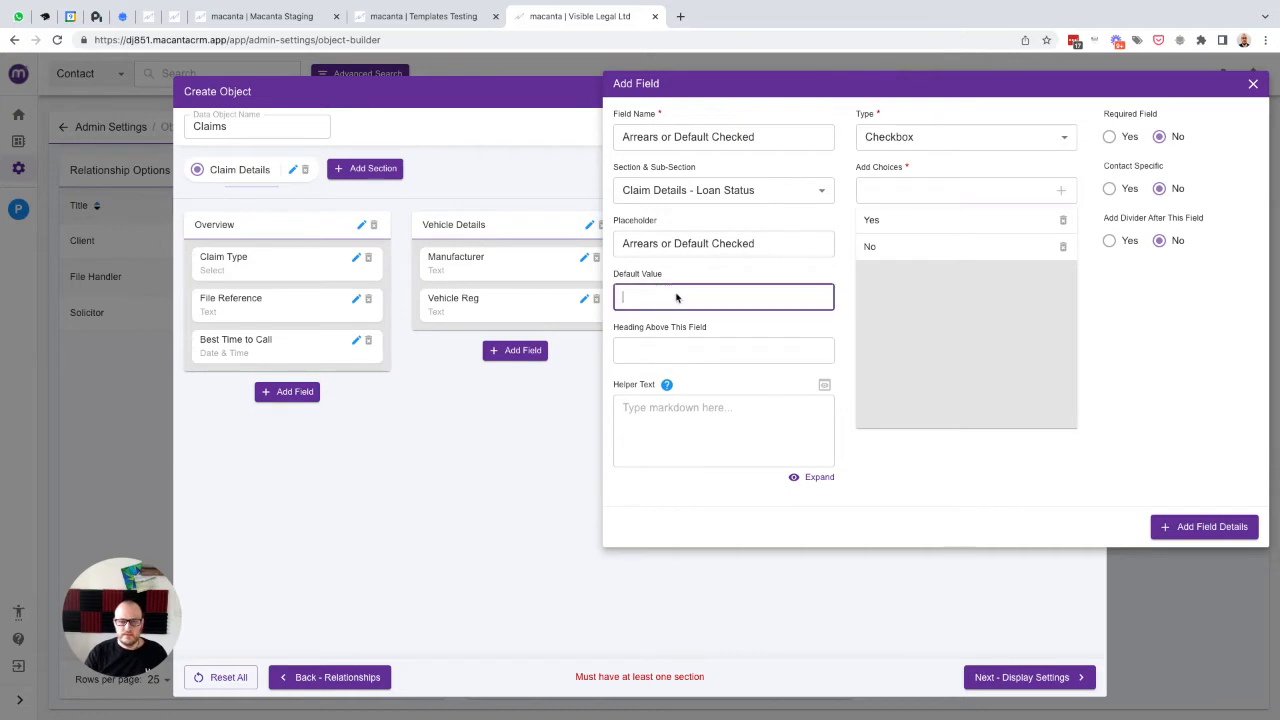
{"action": "type", "text": "Yes"}
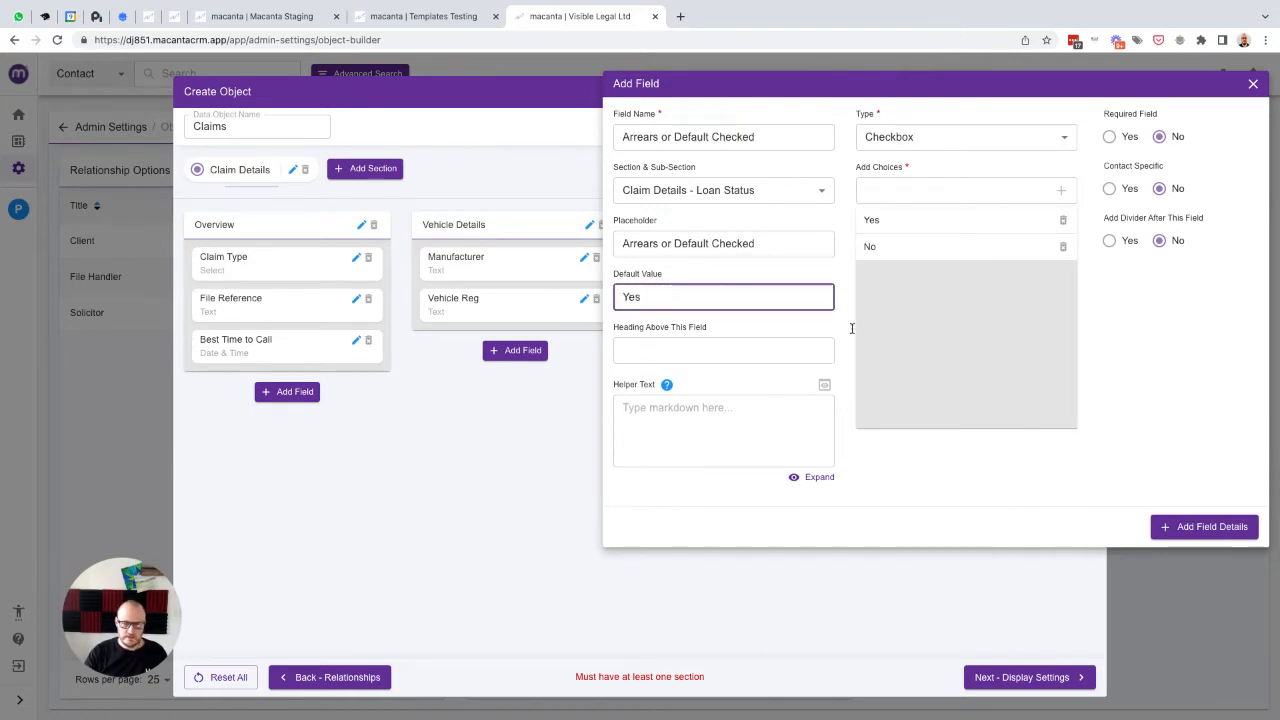
{"action": "left_click", "coordinate": [1198, 527]}
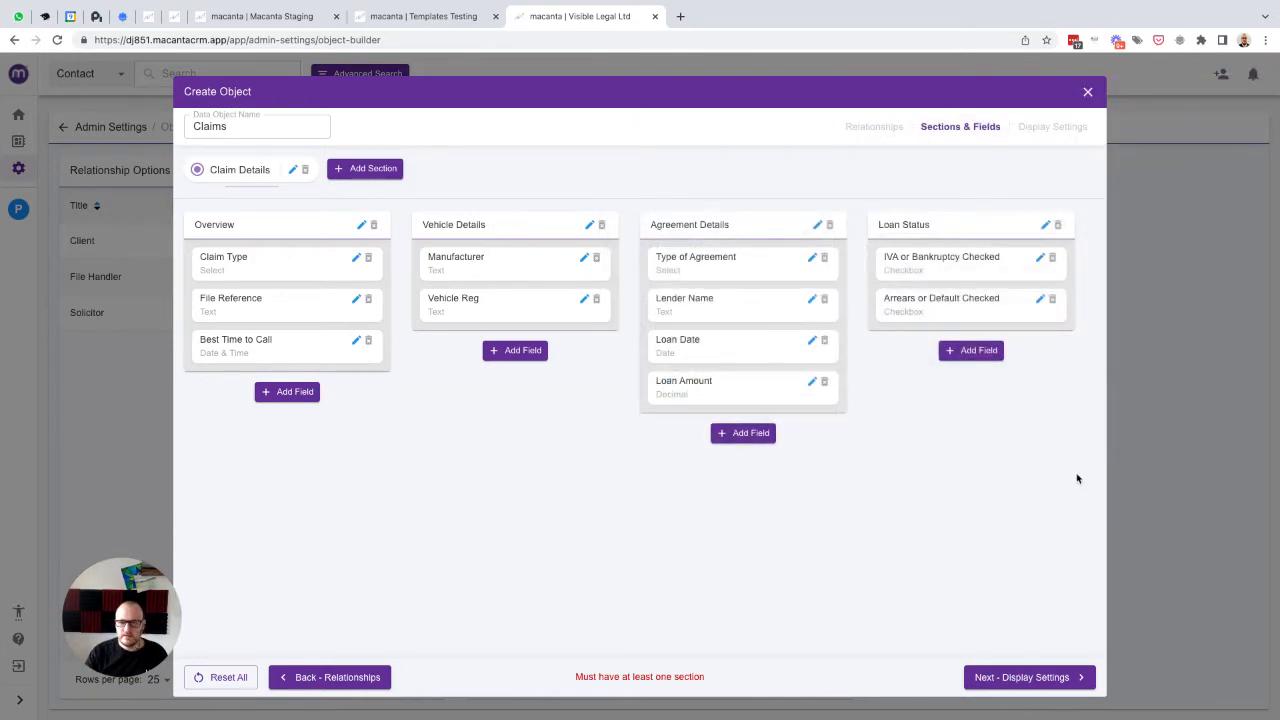
- Add a Text Area field named Loan Status Comments to Loan Status, using the same text as its placeholder
{"action": "left_click", "coordinate": [970, 352]}
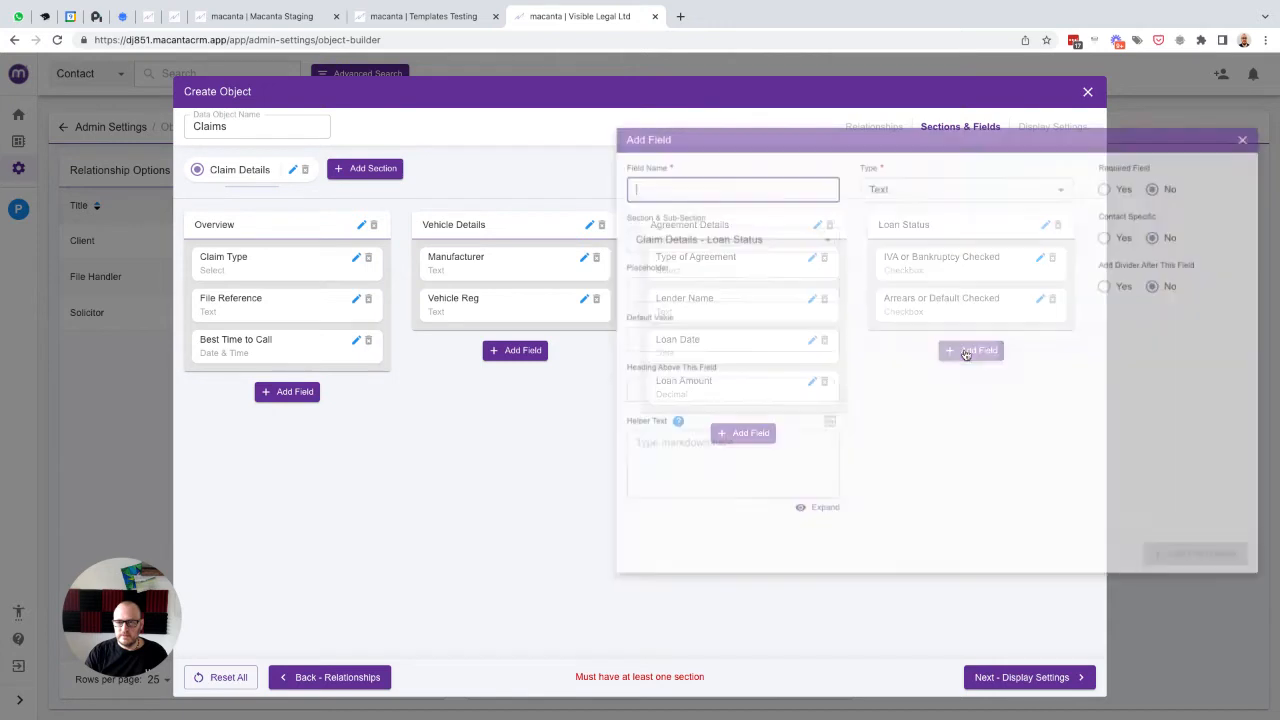
{"action": "type", "text": "Loan S"}
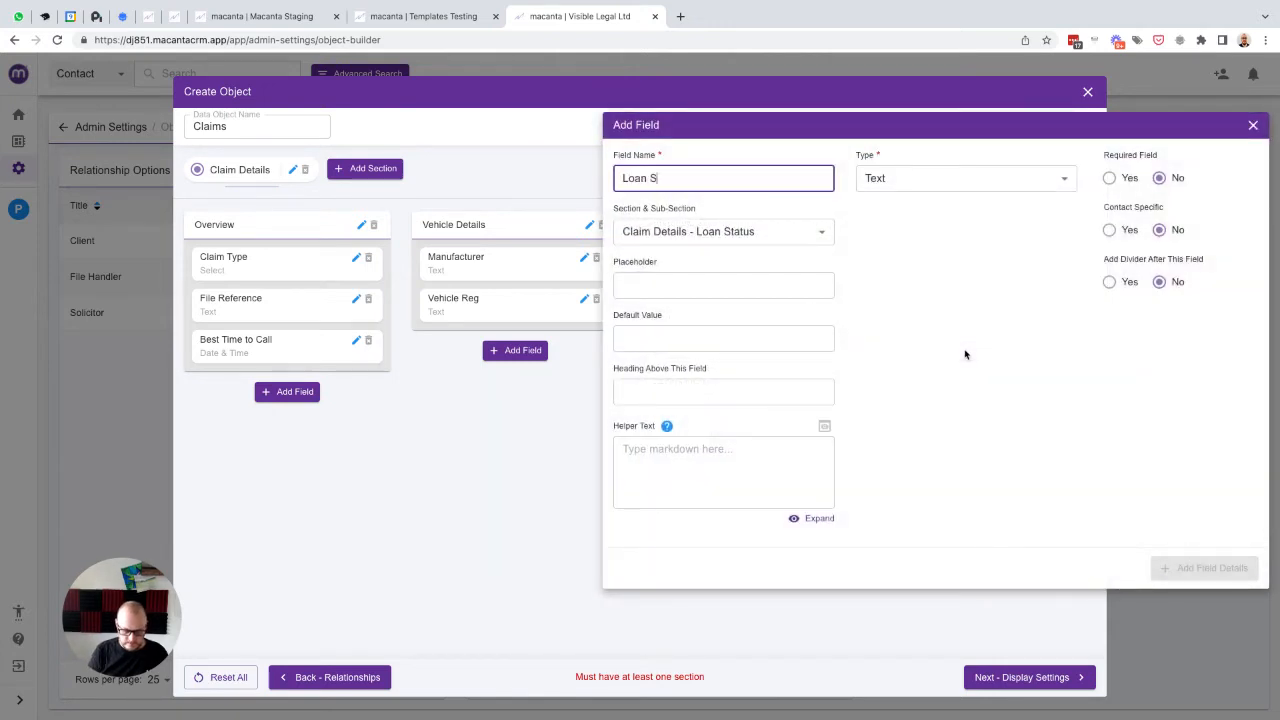
{"action": "type", "text": "tatus Comments"}
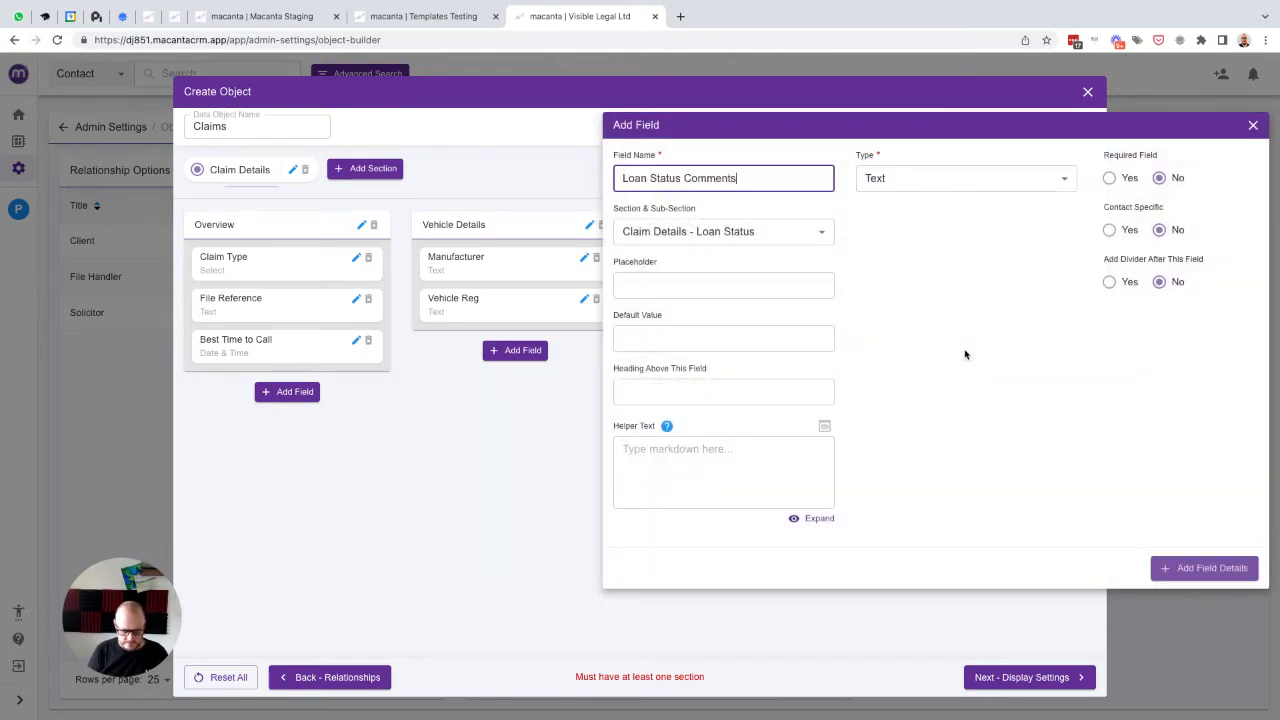
{"action": "key", "text": "ctrl+a"}
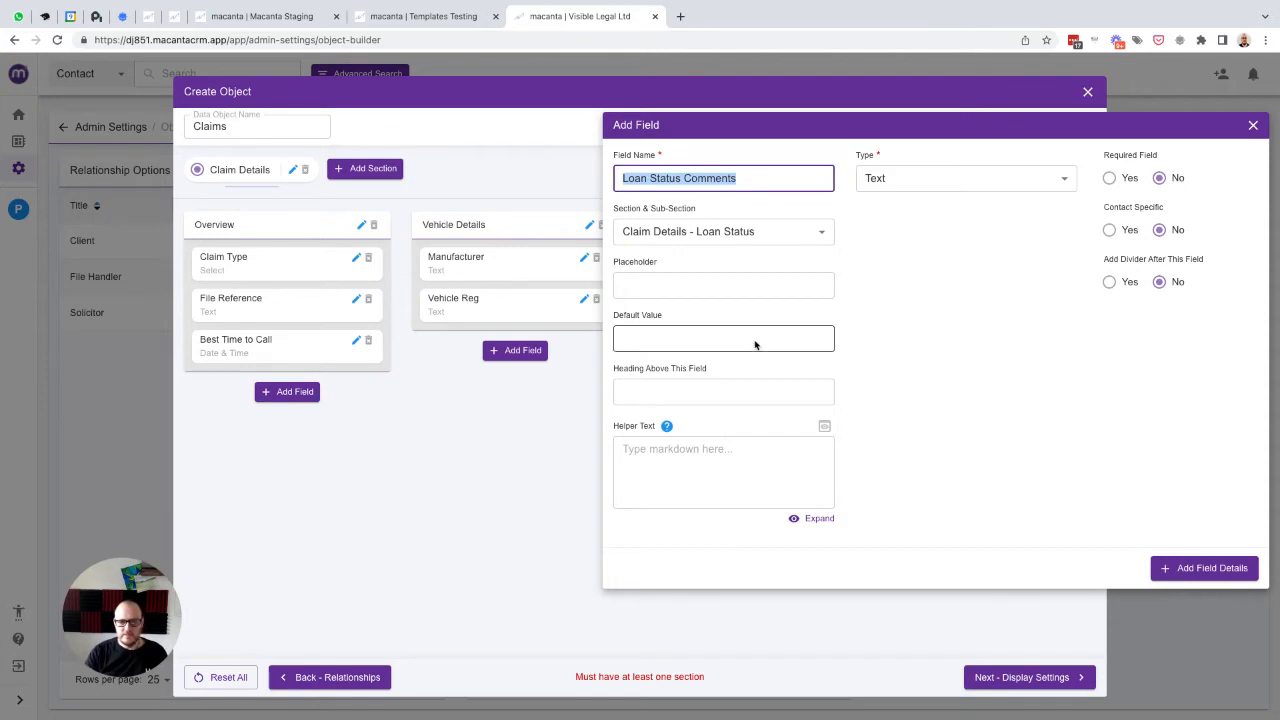
{"action": "left_click", "coordinate": [652, 289]}
{"action": "key", "text": "ctrl+v"}
{"action": "left_click", "coordinate": [944, 180]}
{"action": "left_click", "coordinate": [894, 251]}
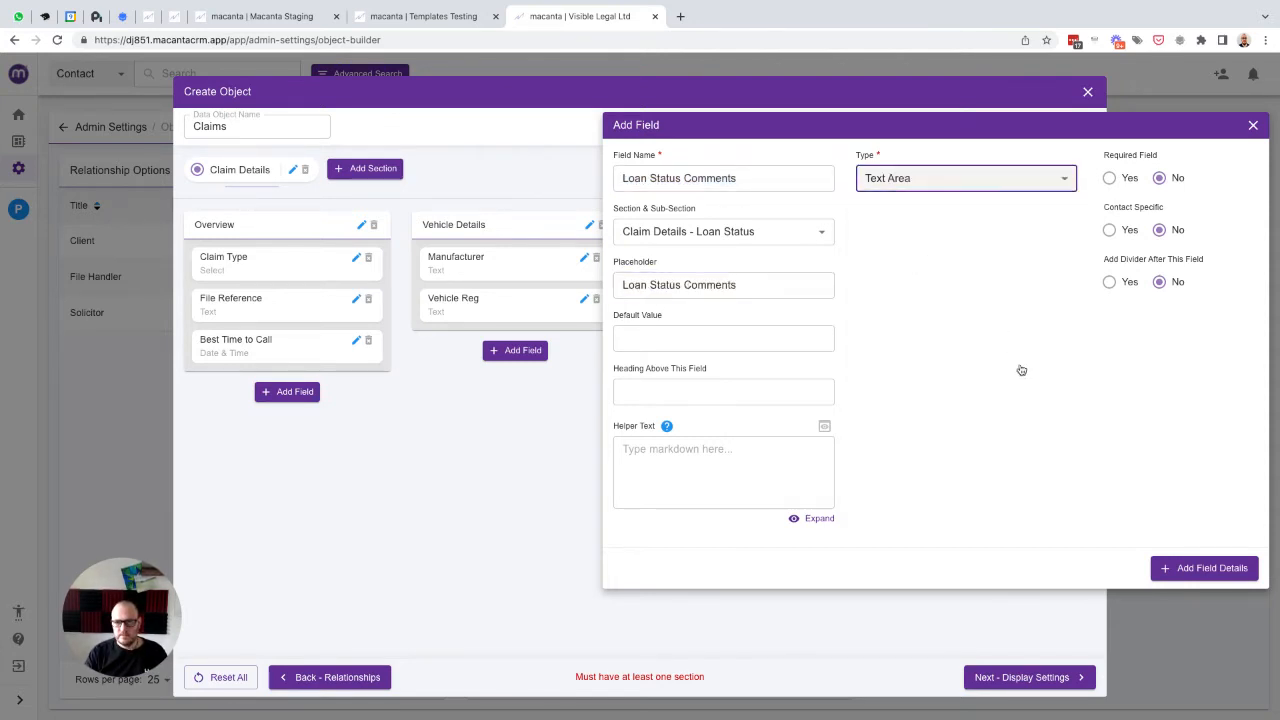
{"action": "left_click", "coordinate": [1207, 567]}
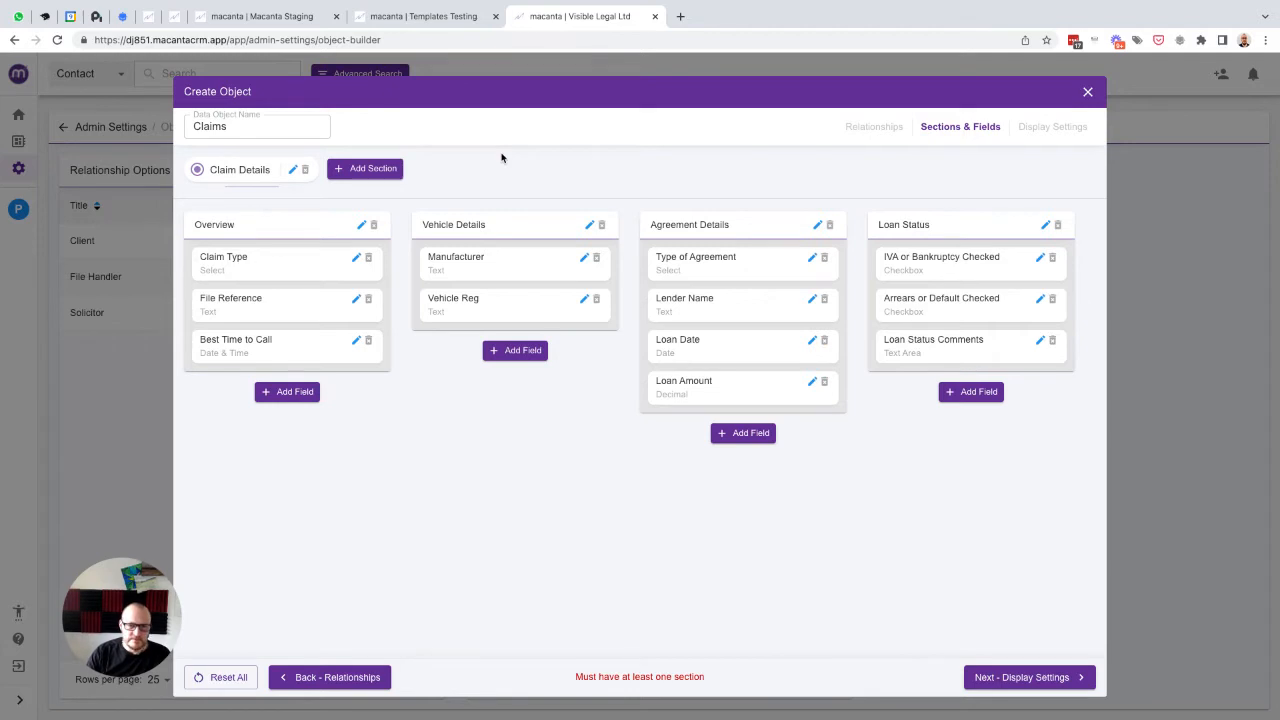
- Add a section named Tracking in 2nd position and give it a Lead Details sub-section in 1st position
{"action": "left_click", "coordinate": [365, 170]}
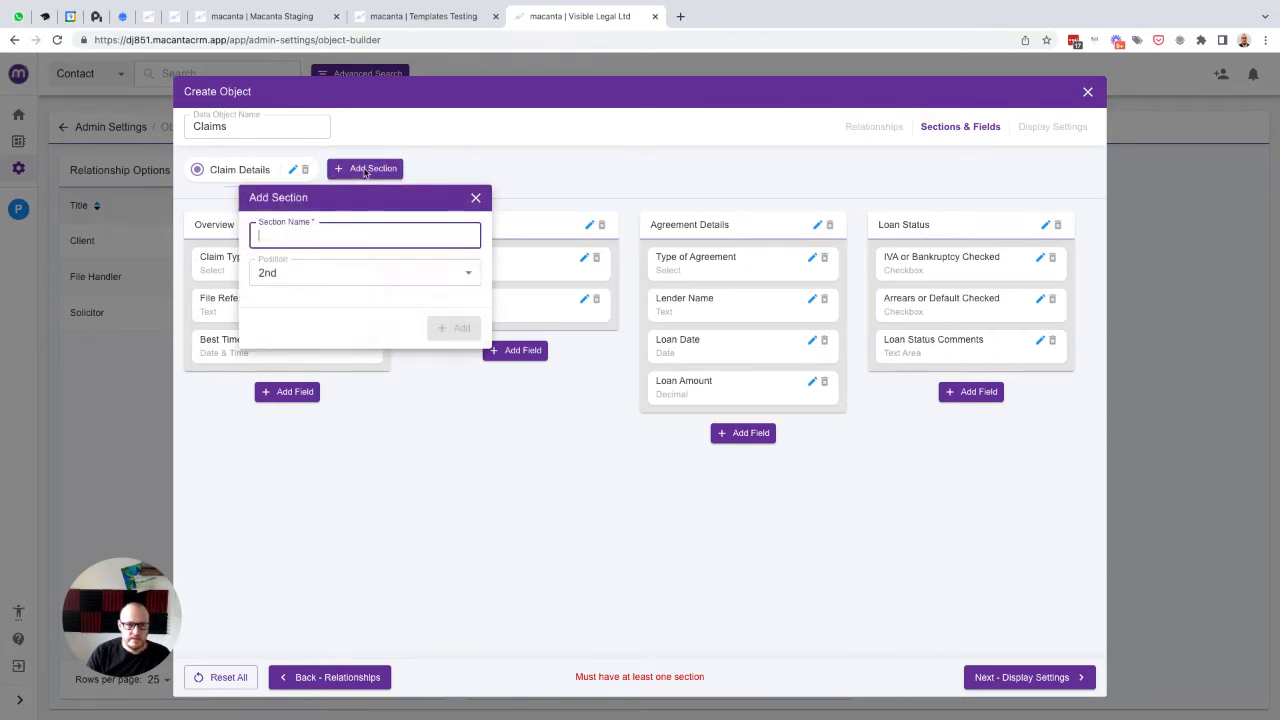
{"action": "type", "text": "Tracking"}
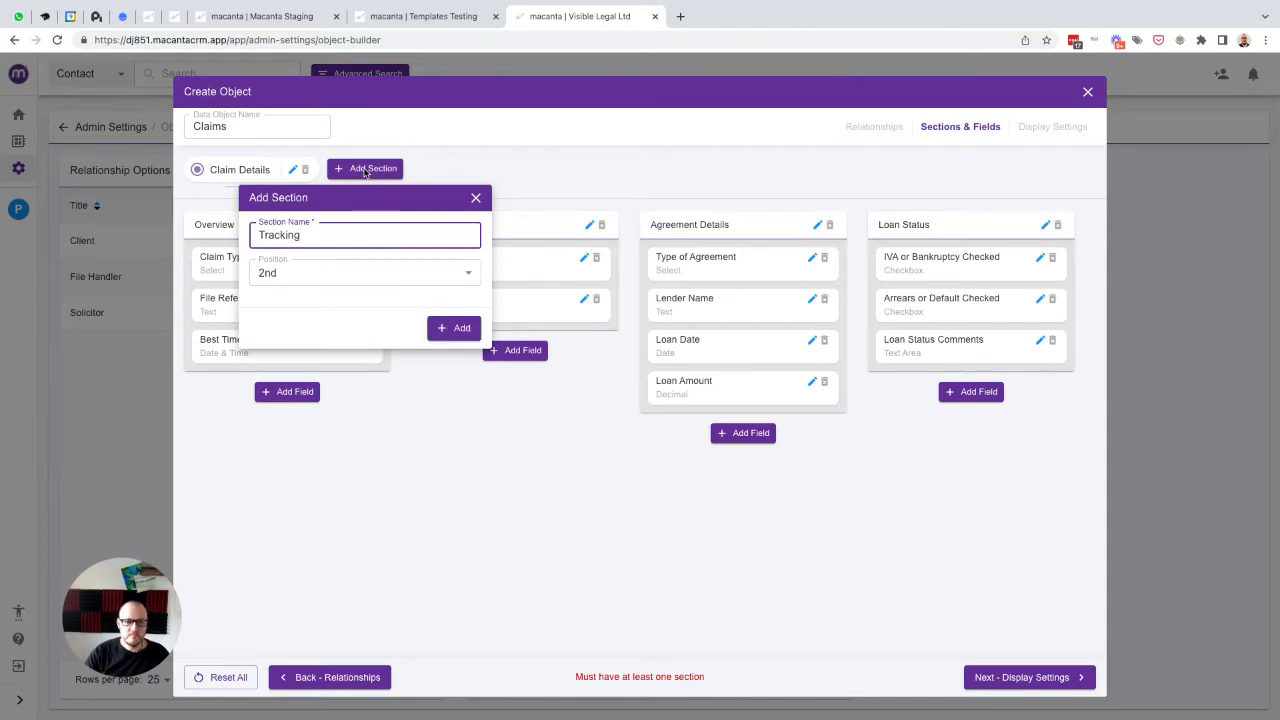
{"action": "left_click", "coordinate": [460, 328]}
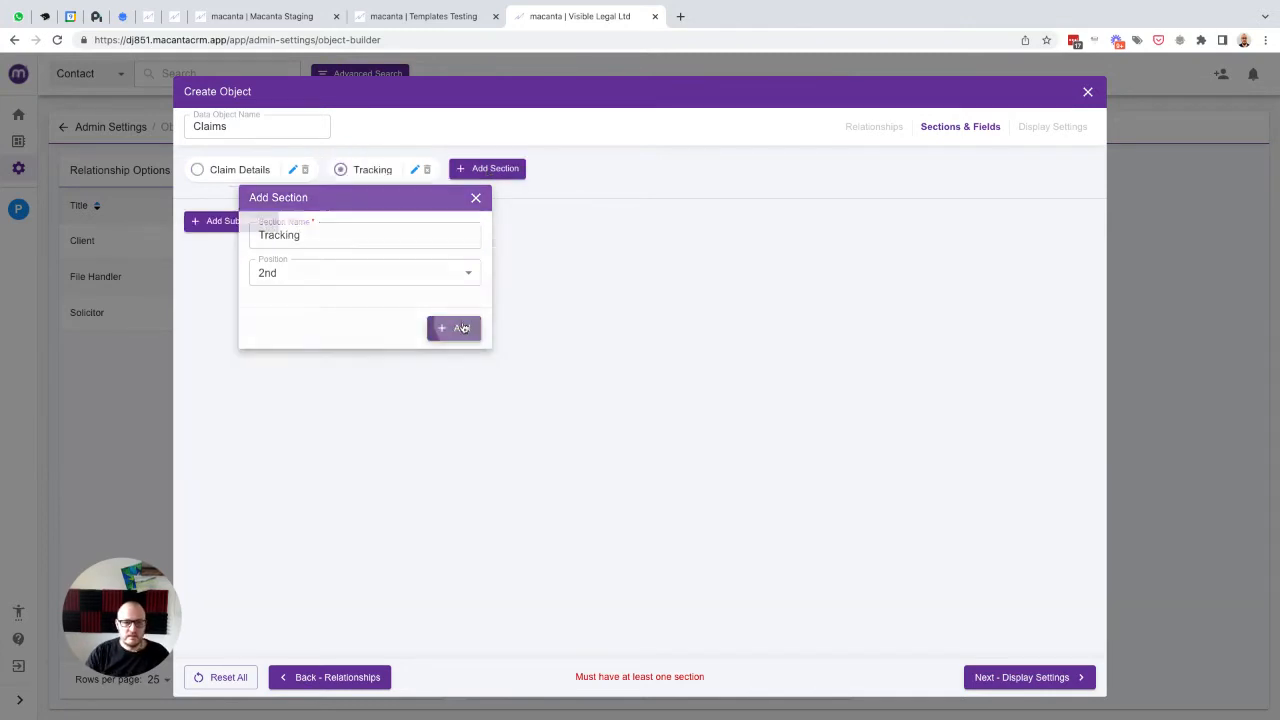
{"action": "left_click", "coordinate": [225, 228]}
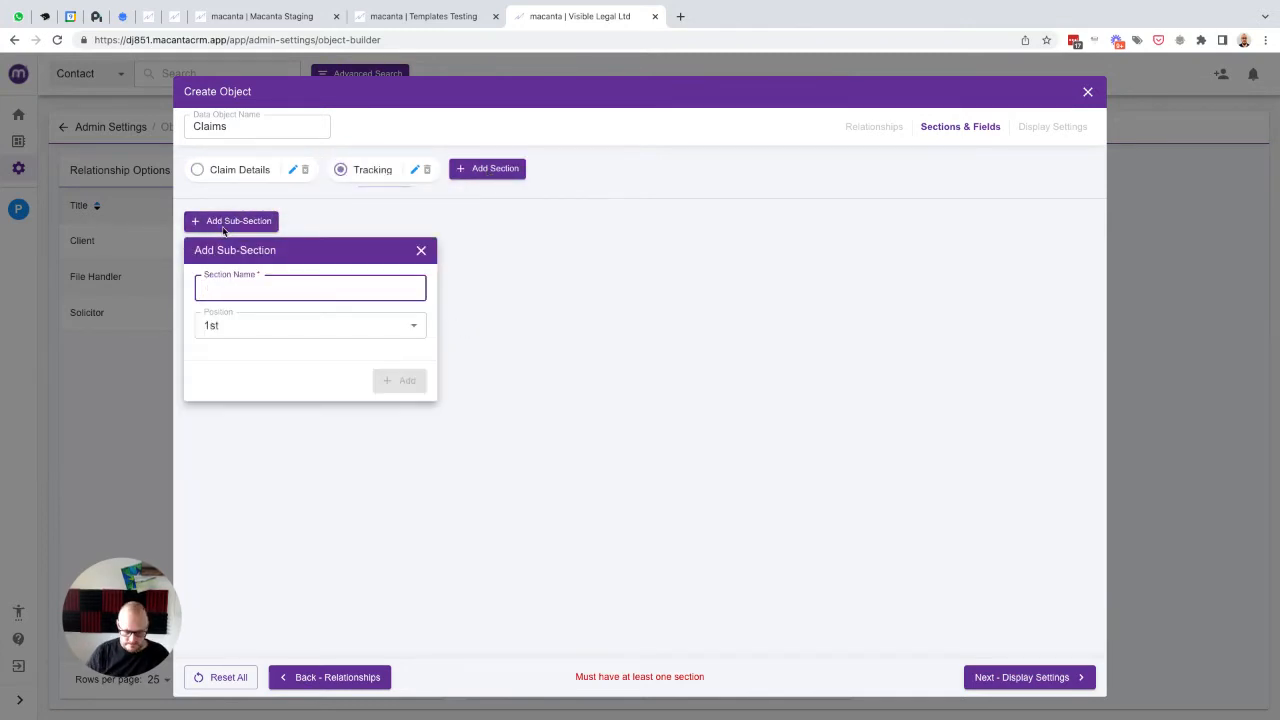
{"action": "type", "text": "Lead Details"}
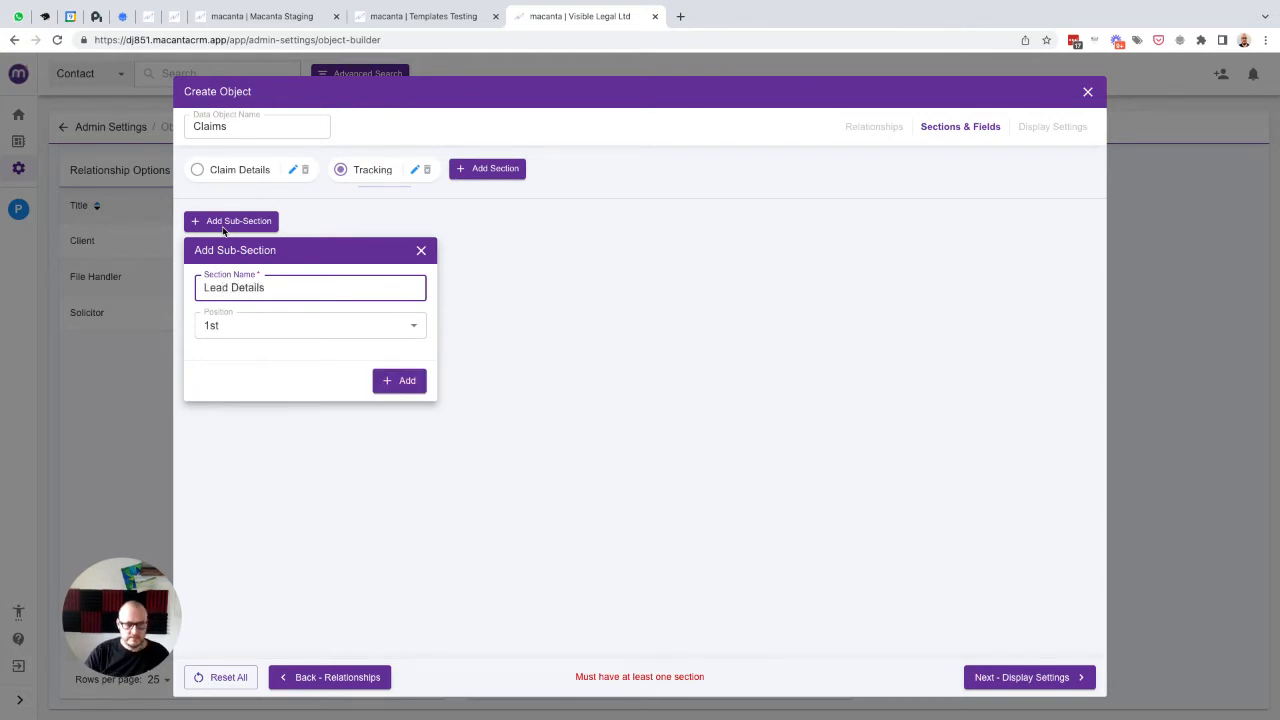
{"action": "left_click", "coordinate": [393, 383]}
- Add a Text field named IP Address to Lead Details, using the same text as its placeholder
{"action": "left_click", "coordinate": [293, 260]}
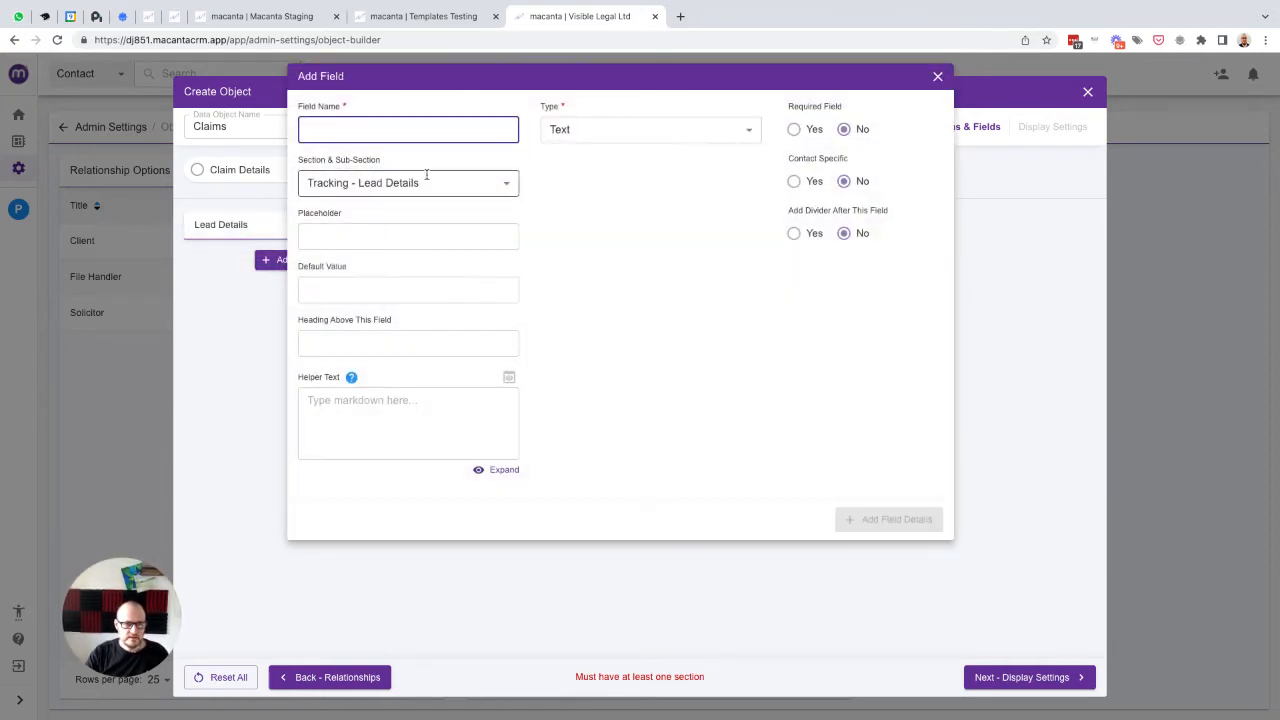
{"action": "type", "text": "IP Addres"}
{"action": "key", "text": "ctrl+a"}
{"action": "key", "text": "Tab"}
{"action": "key", "text": "Tab"}
{"action": "left_click", "coordinate": [379, 241]}
{"action": "key", "text": "ctrl+v"}
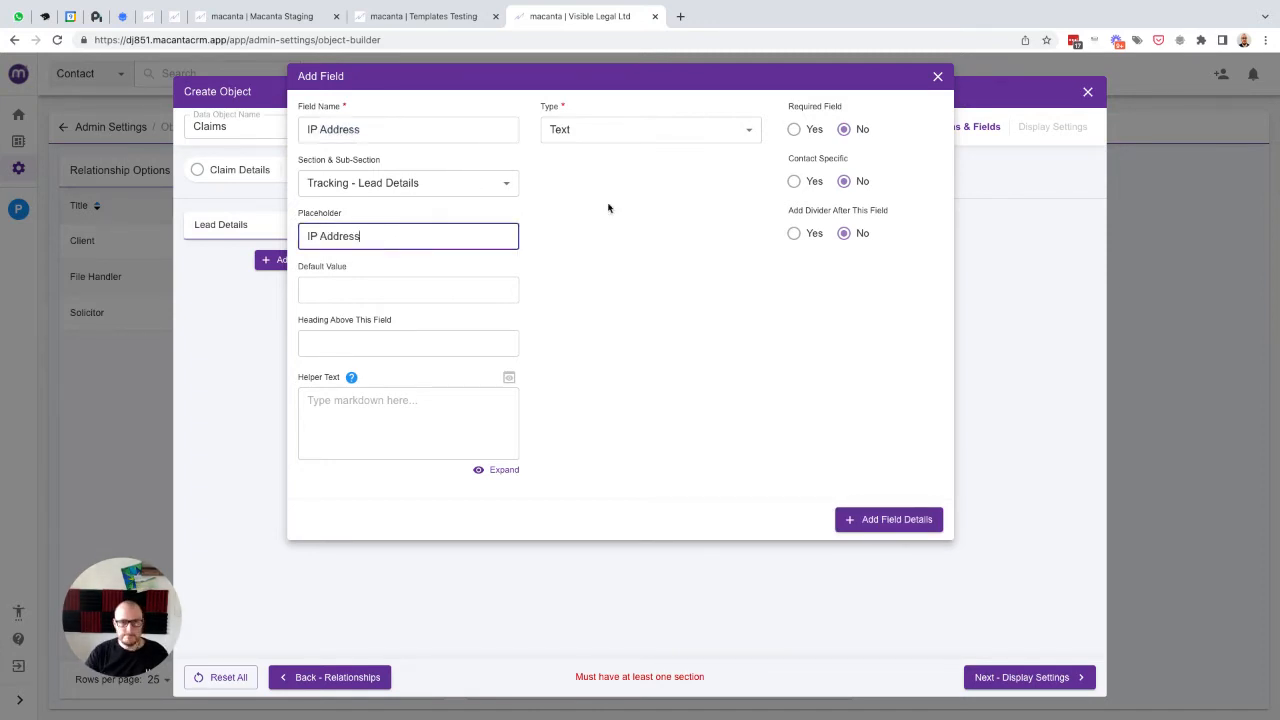
{"action": "left_click", "coordinate": [882, 520]}
- Add a Text field named CE Unique ID to Lead Details, with its name repeated as the placeholder
{"action": "left_click", "coordinate": [283, 309]}
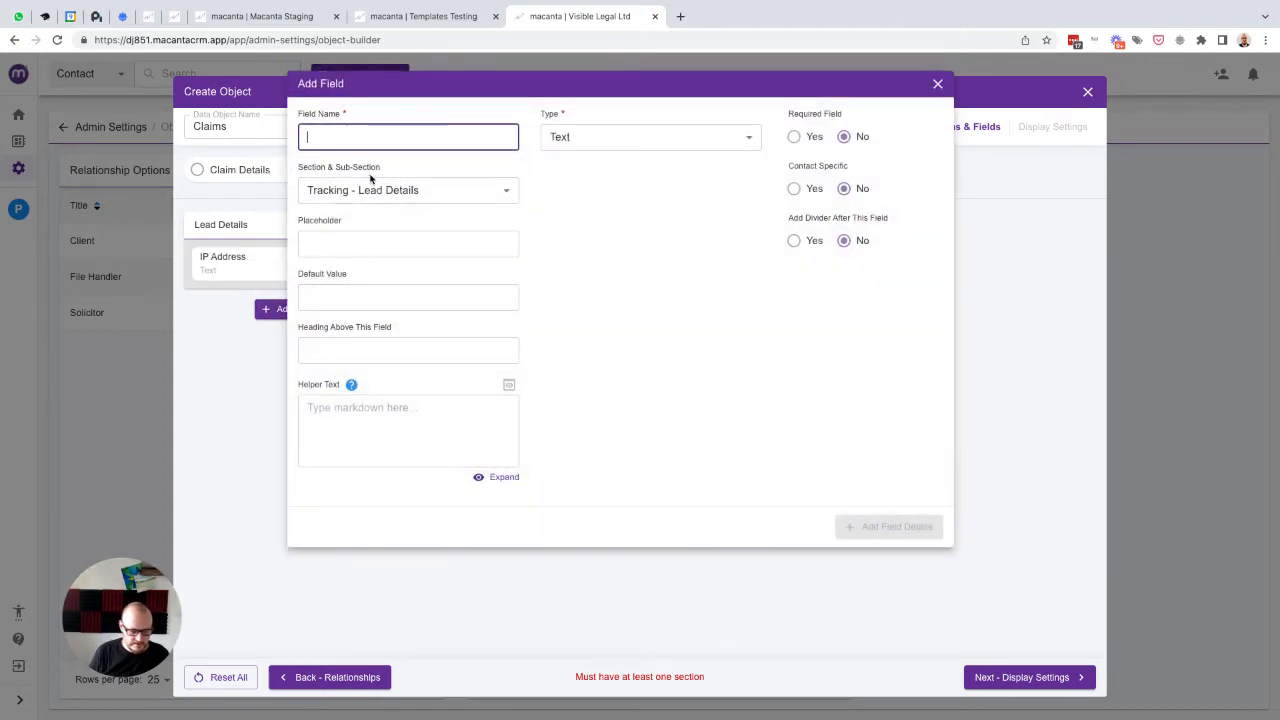
{"action": "type", "text": "CE"}
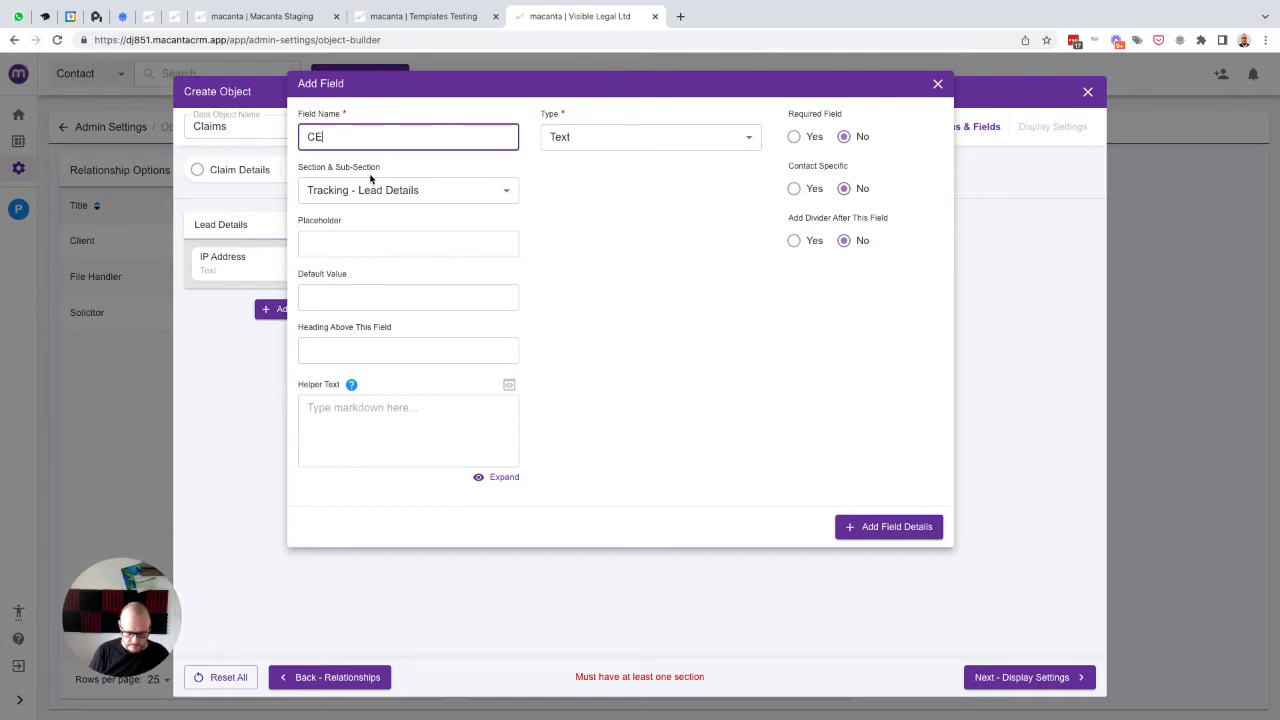
{"action": "type", "text": " Unique ID"}
{"action": "key", "text": "ctrl+a"}
{"action": "key", "text": "ctrl+c"}
{"action": "left_click", "coordinate": [352, 245]}
{"action": "key", "text": "ctrl+v"}
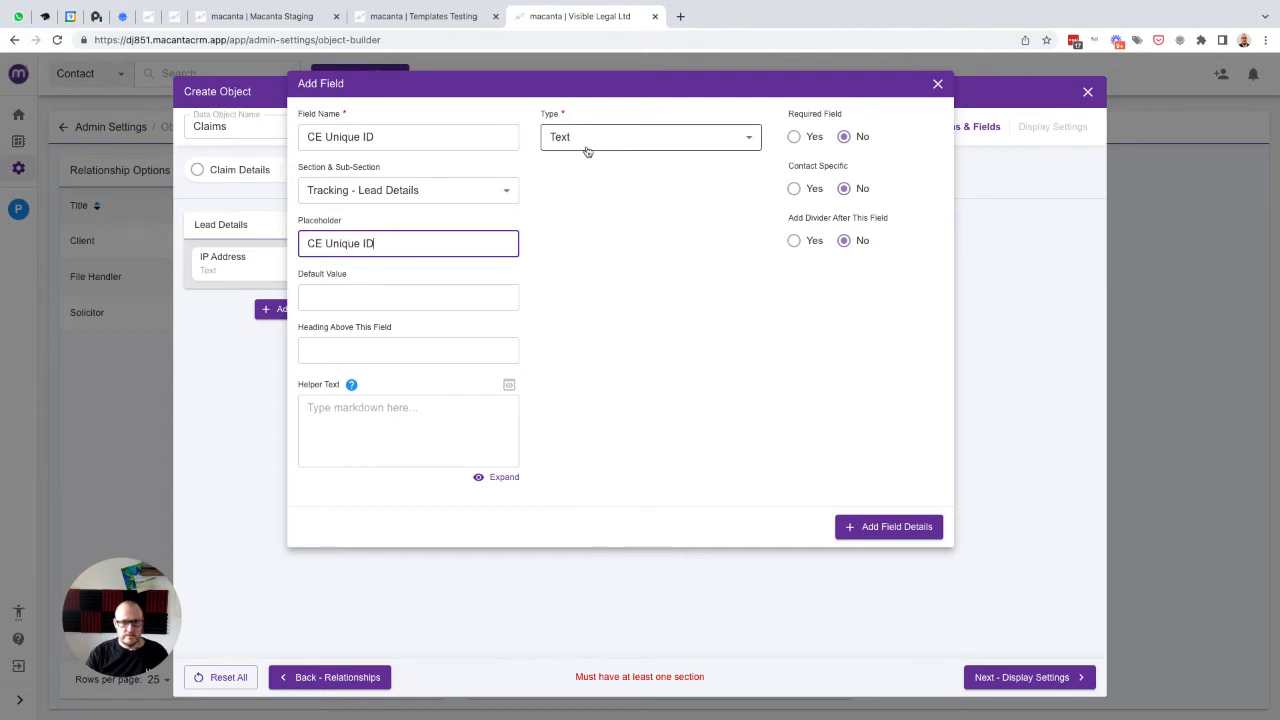
{"action": "left_click", "coordinate": [868, 530]}
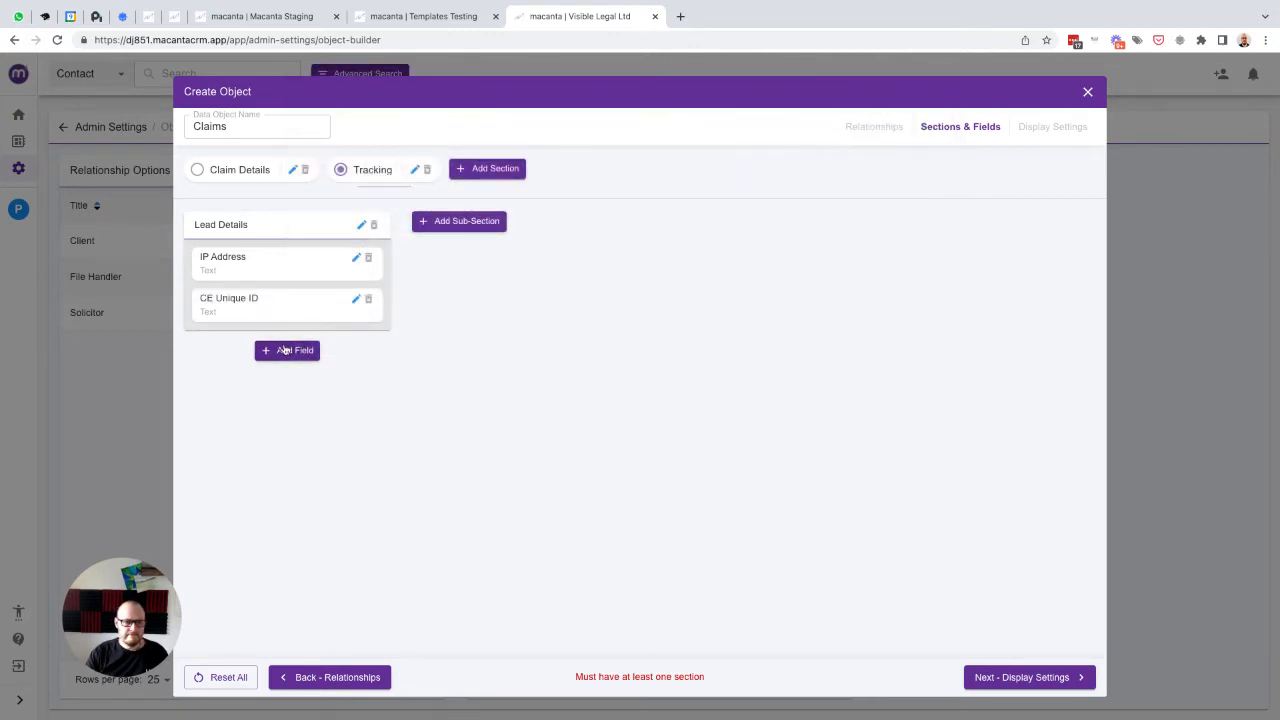
- Add a Whole Number field named Location to Lead Details, using the same text as its placeholder
{"action": "left_click", "coordinate": [287, 348]}
{"action": "type", "text": "Location"}
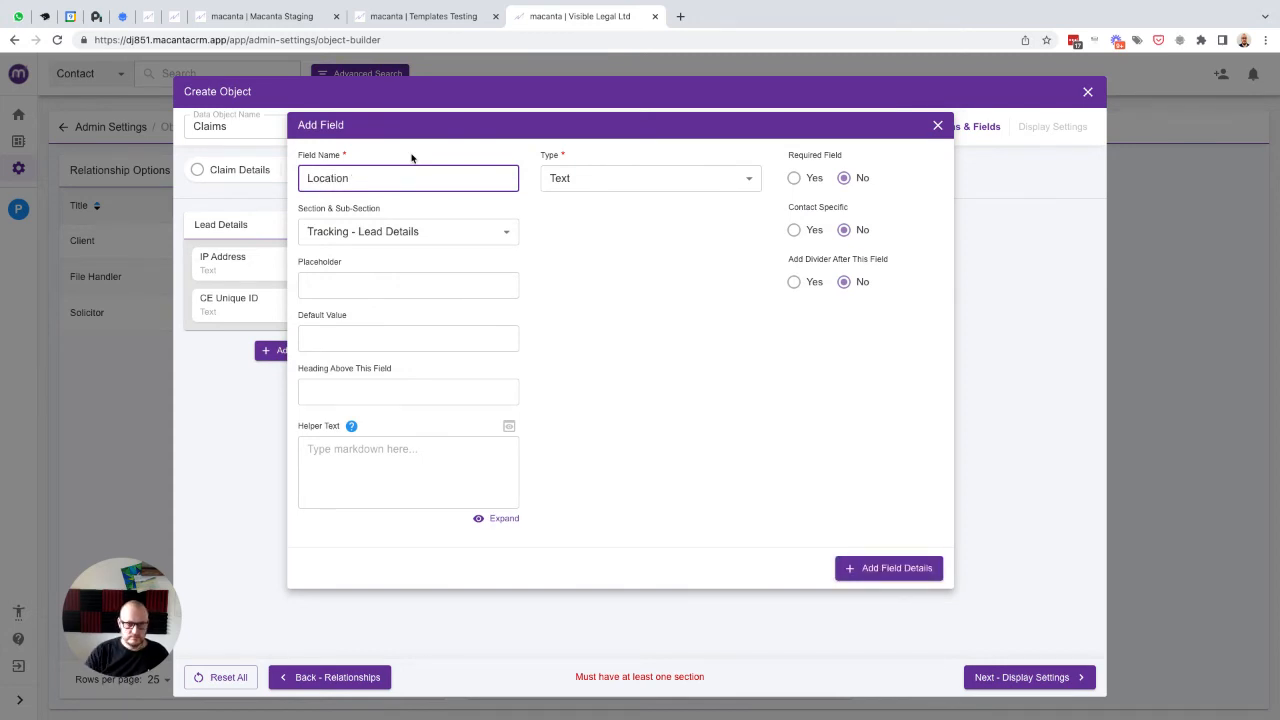
{"action": "key", "text": "super+a"}
{"action": "left_click", "coordinate": [358, 285]}
{"action": "key", "text": "super+v"}
{"action": "left_click", "coordinate": [585, 186]}
{"action": "left_click", "coordinate": [585, 276]}
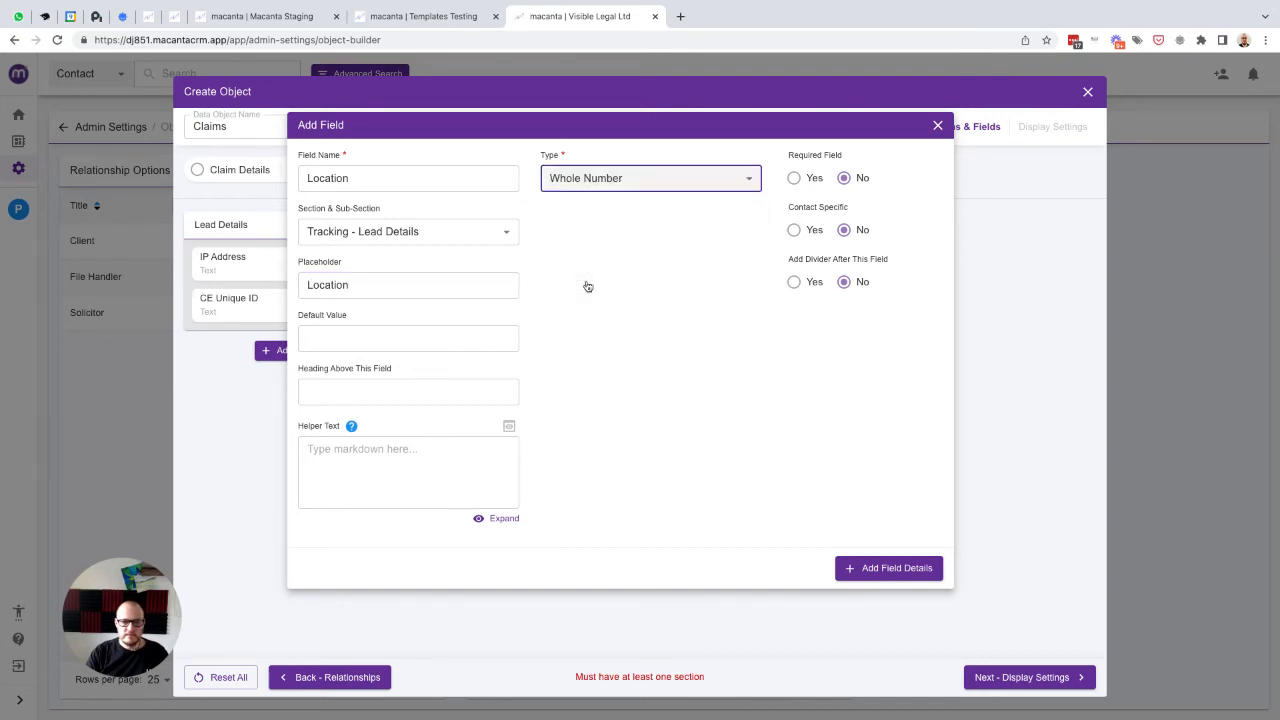
{"action": "left_click", "coordinate": [872, 568]}
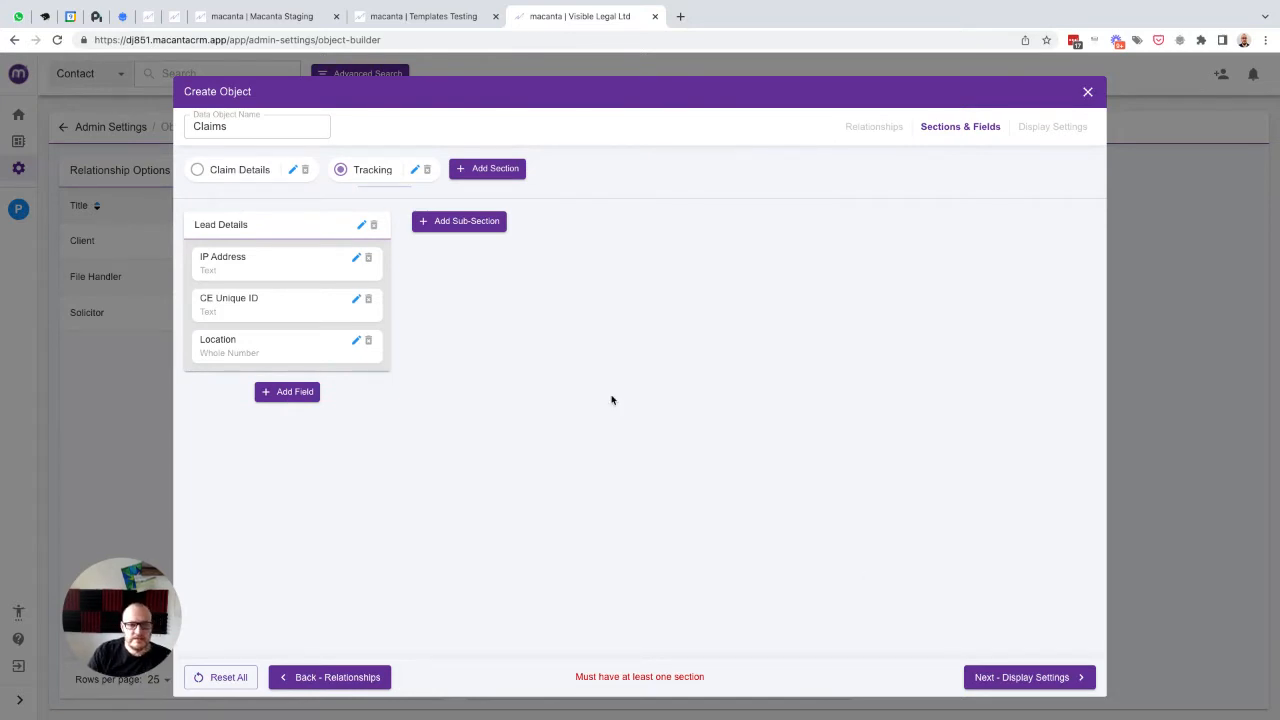
- Start a new field named Claim Status in the Overview sub-section of Claim Details, using the same text as its placeholder
{"action": "left_click", "coordinate": [236, 177]}
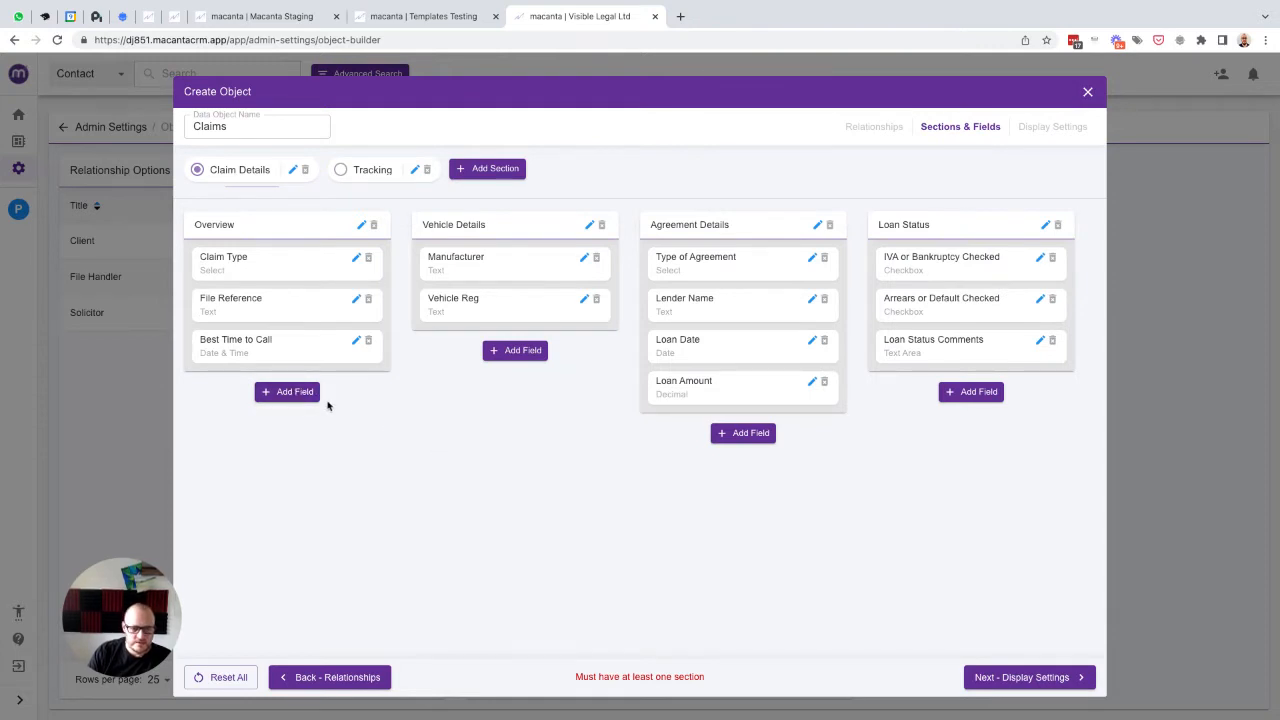
{"action": "left_click", "coordinate": [280, 393]}
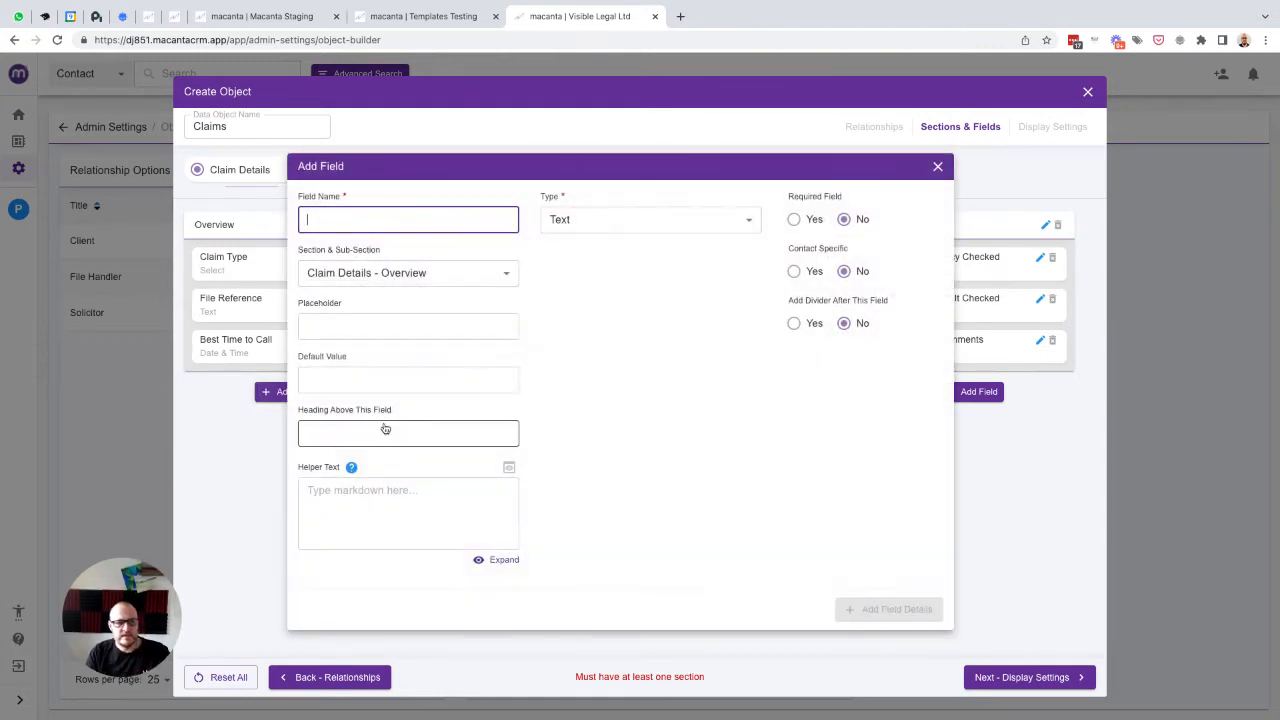
{"action": "type", "text": "Claim Status"}
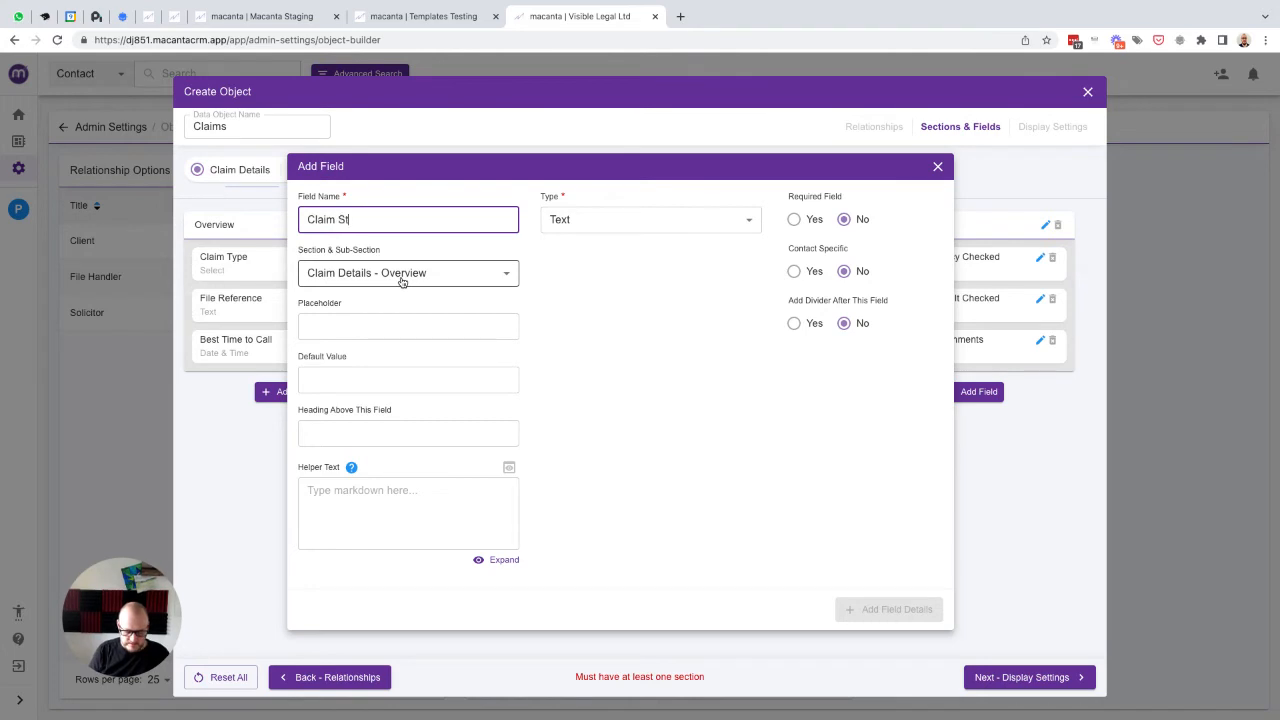
{"action": "key", "text": "ctrl+a"}
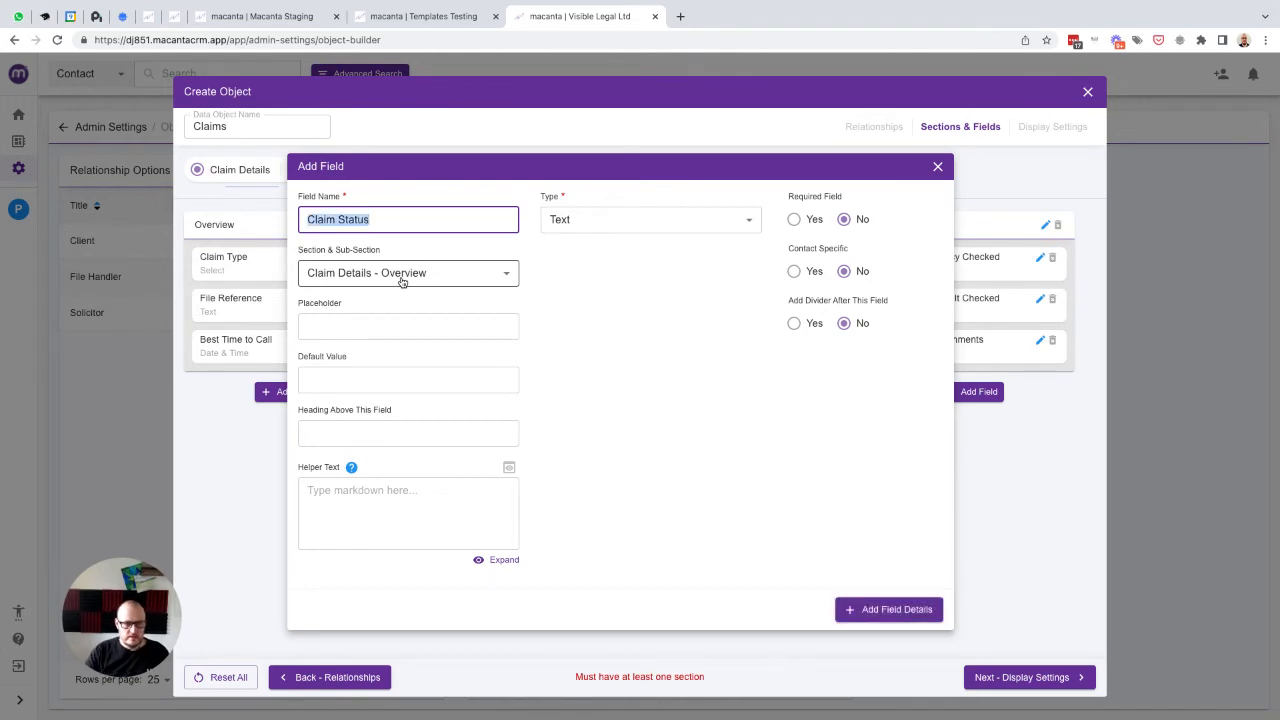
{"action": "left_click", "coordinate": [392, 331]}
{"action": "key", "text": "ctrl+v"}
- Set the Claim Status field's type to Select and add the choices New Claim and Active Claim
{"action": "left_click", "coordinate": [576, 229]}
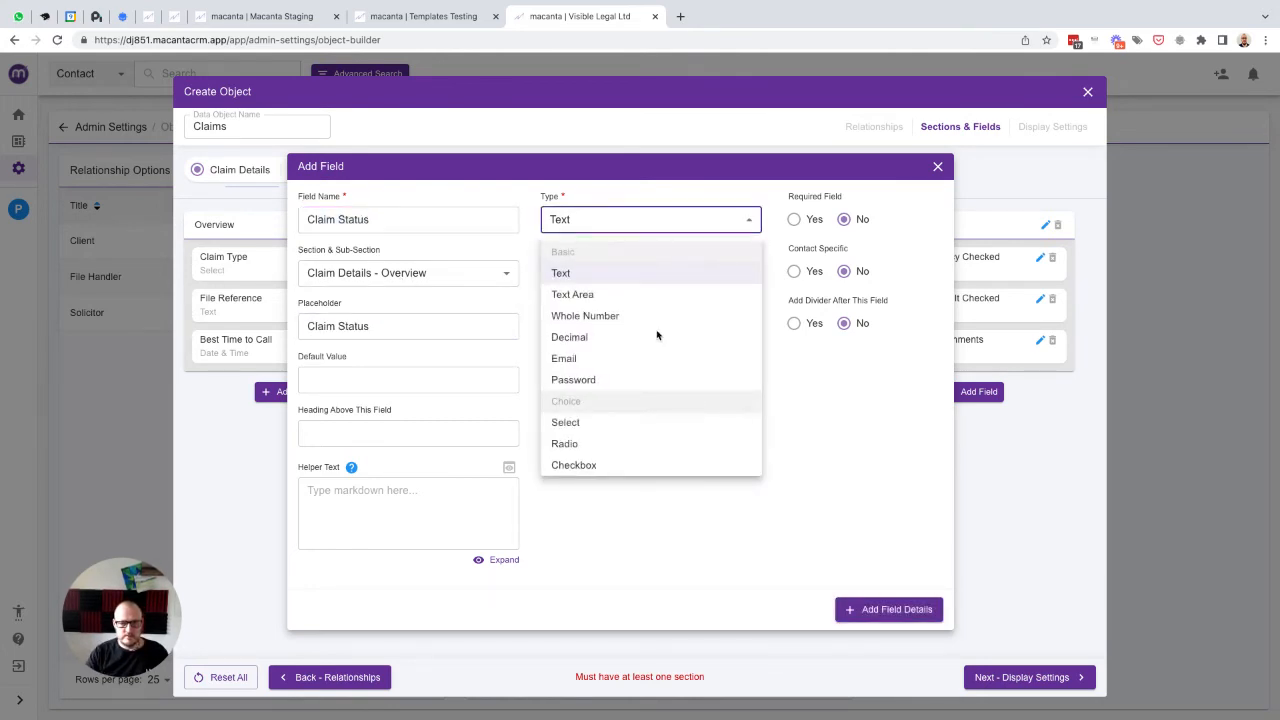
{"action": "scroll", "coordinate": [600, 405], "scroll_direction": "down", "scroll_amount": 1}
{"action": "left_click", "coordinate": [565, 391]}
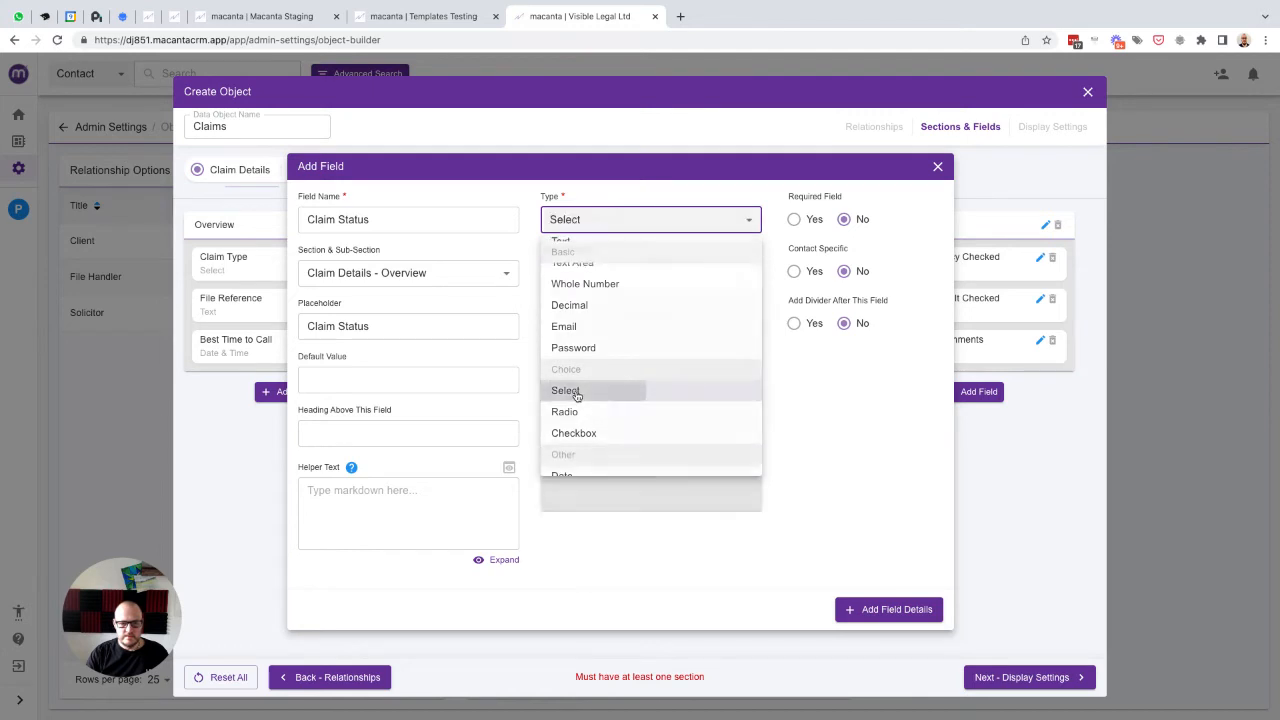
{"action": "left_click", "coordinate": [610, 274]}
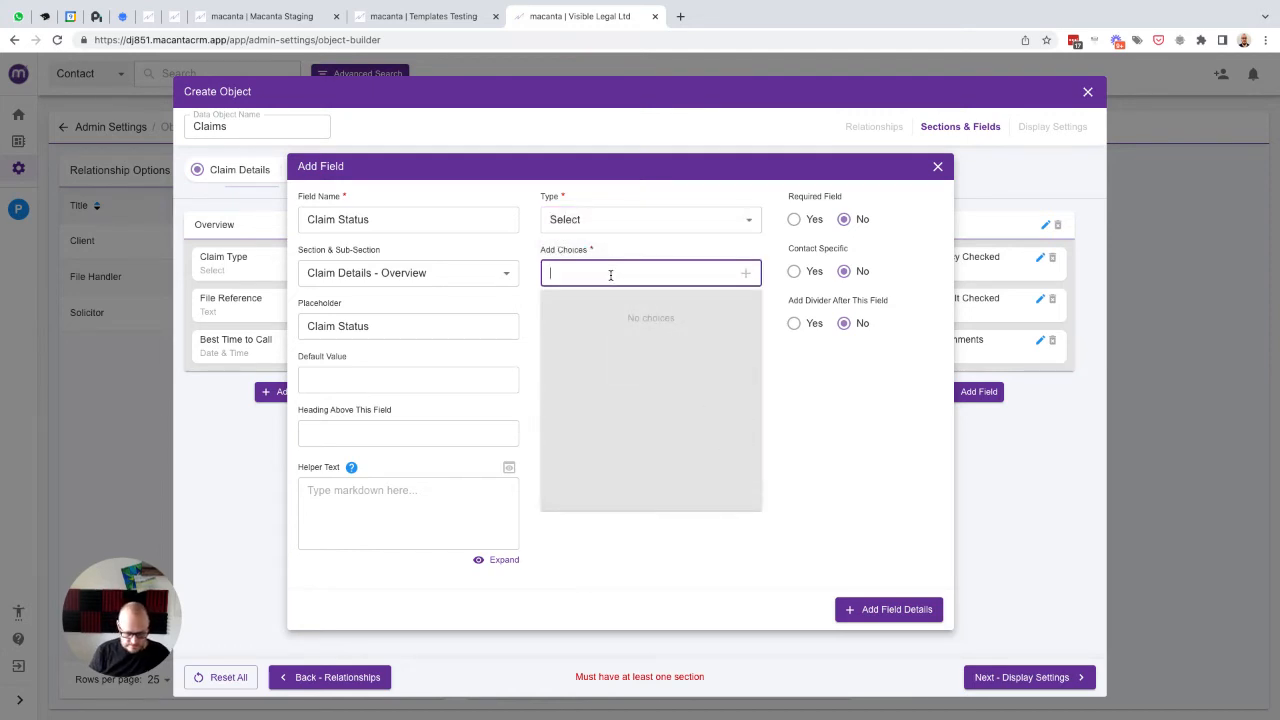
{"action": "type", "text": "New Claim"}
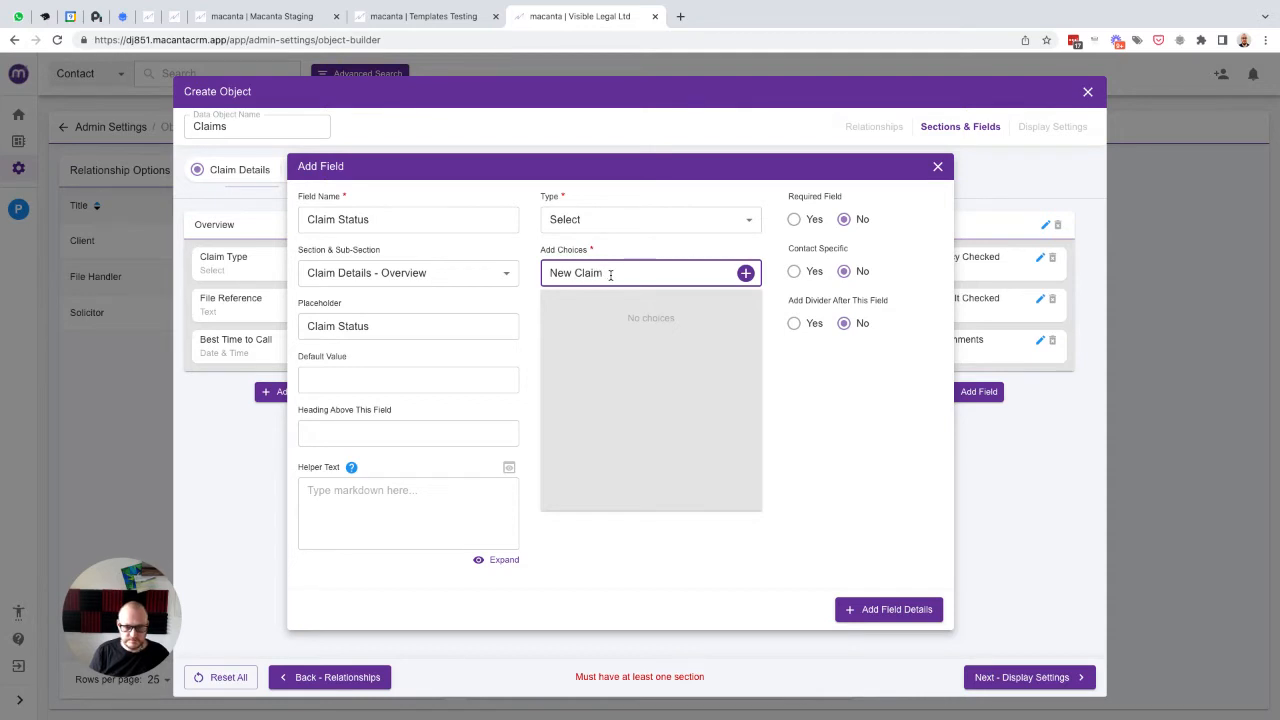
{"action": "key", "text": "Return"}
{"action": "type", "text": "A"}
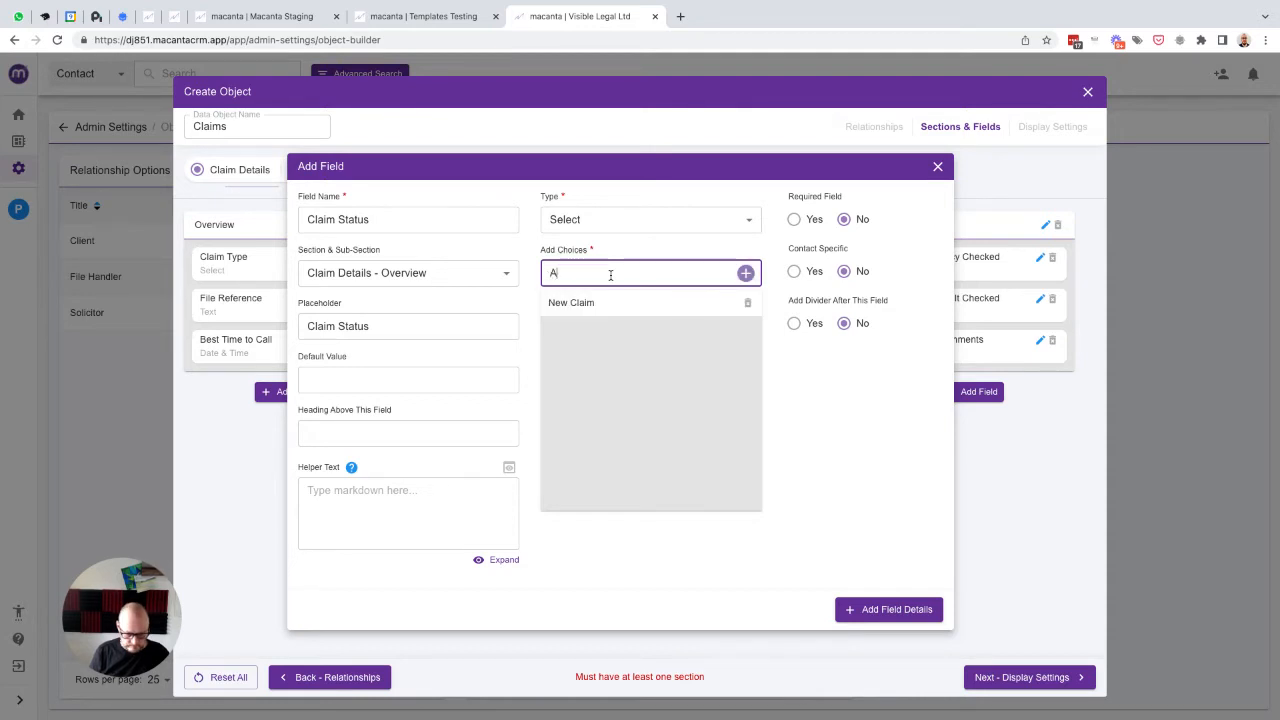
{"action": "type", "text": "ctive Claim"}
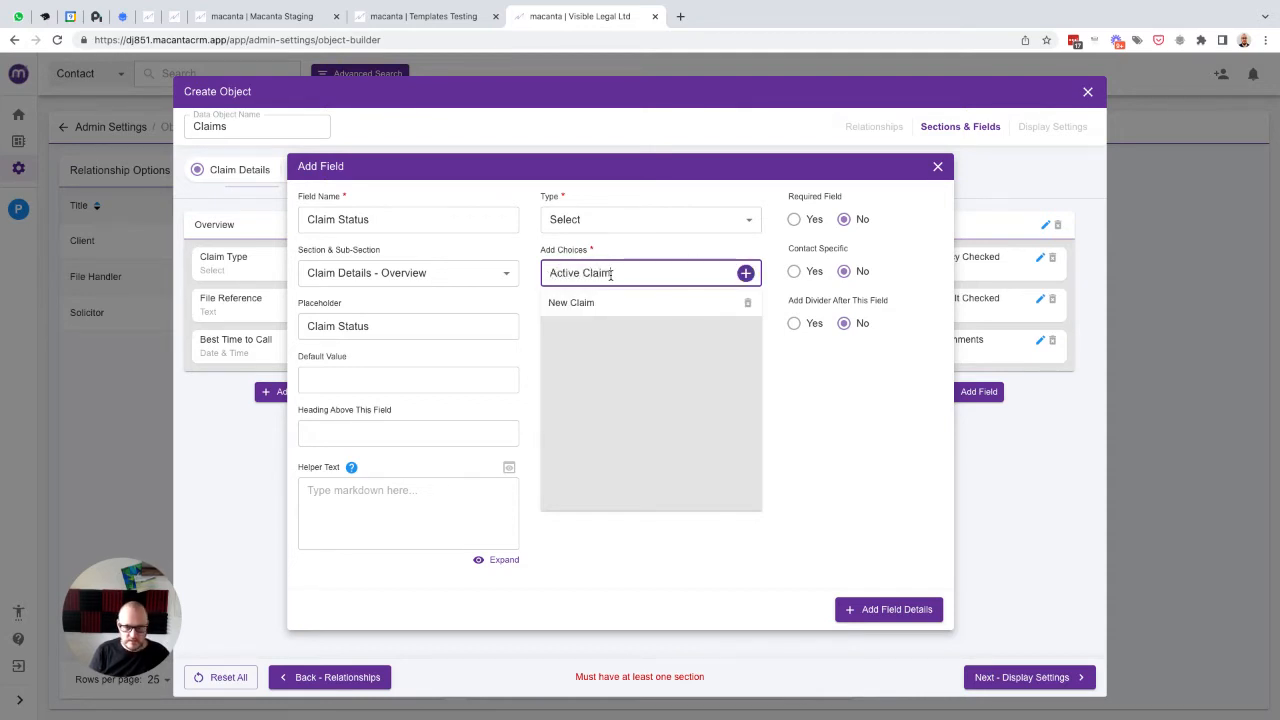
{"action": "key", "text": "Return"}
- Add the choices Successful Claim and Unsuccessful Claim to Claim Status and save the new field
{"action": "type", "text": "Su"}
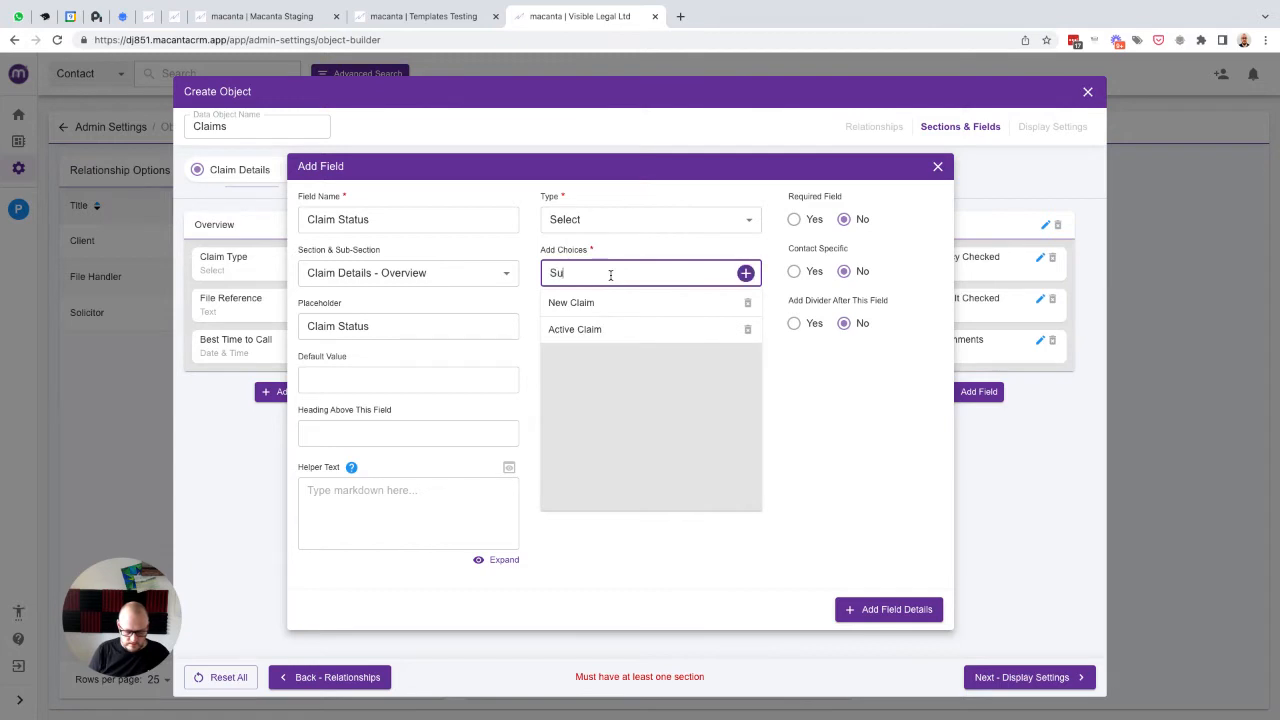
{"action": "type", "text": "ccessful Claim"}
{"action": "key", "text": "Return"}
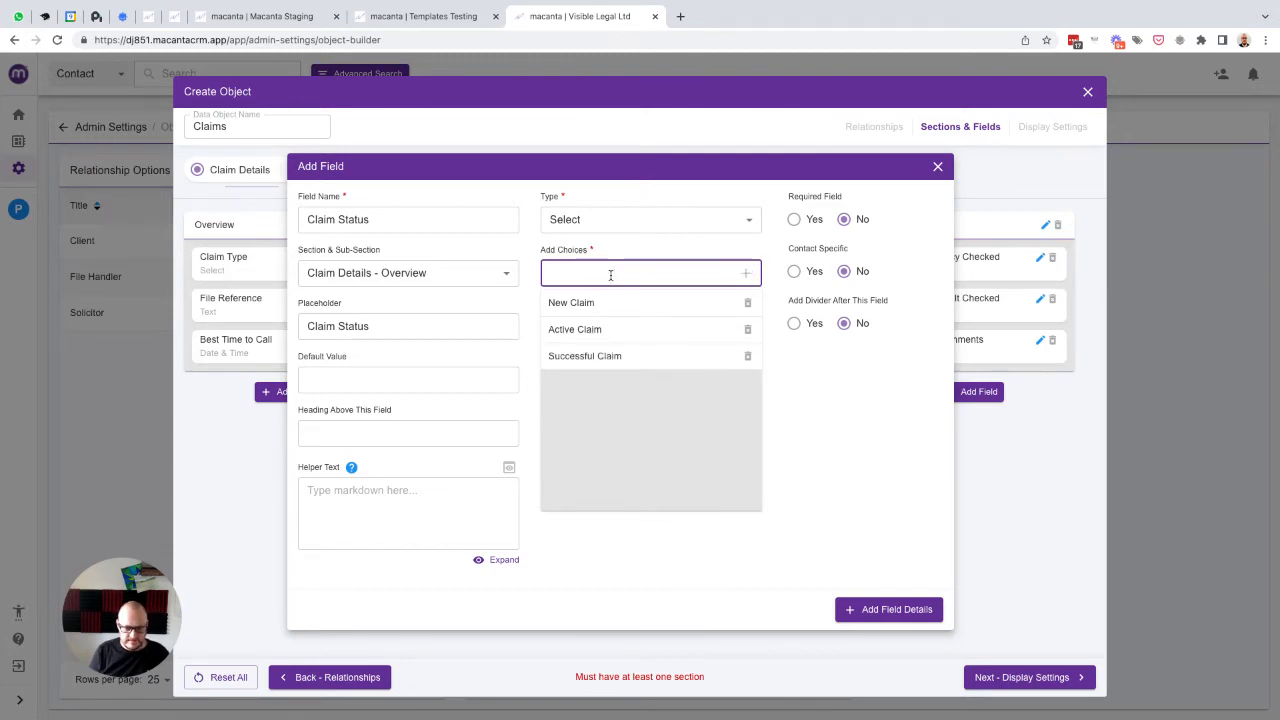
{"action": "type", "text": "Unsuccess"}
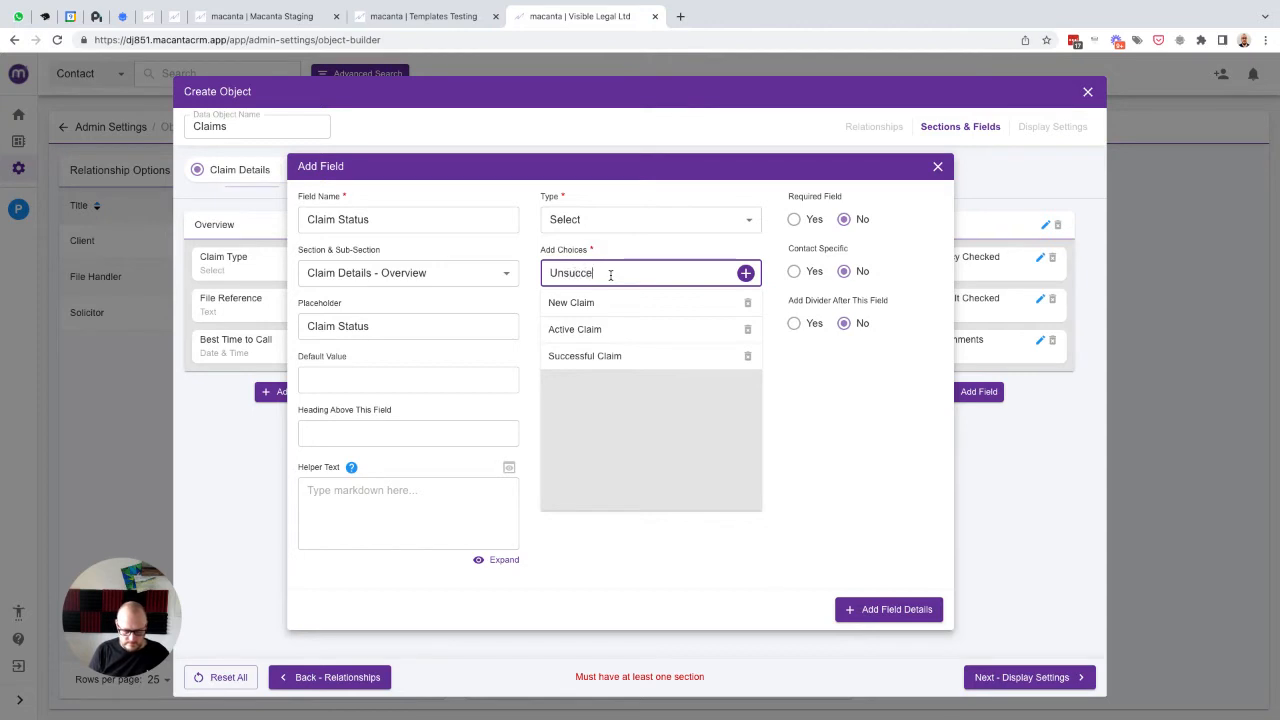
{"action": "type", "text": "Claim"}
{"action": "key", "text": "Return"}
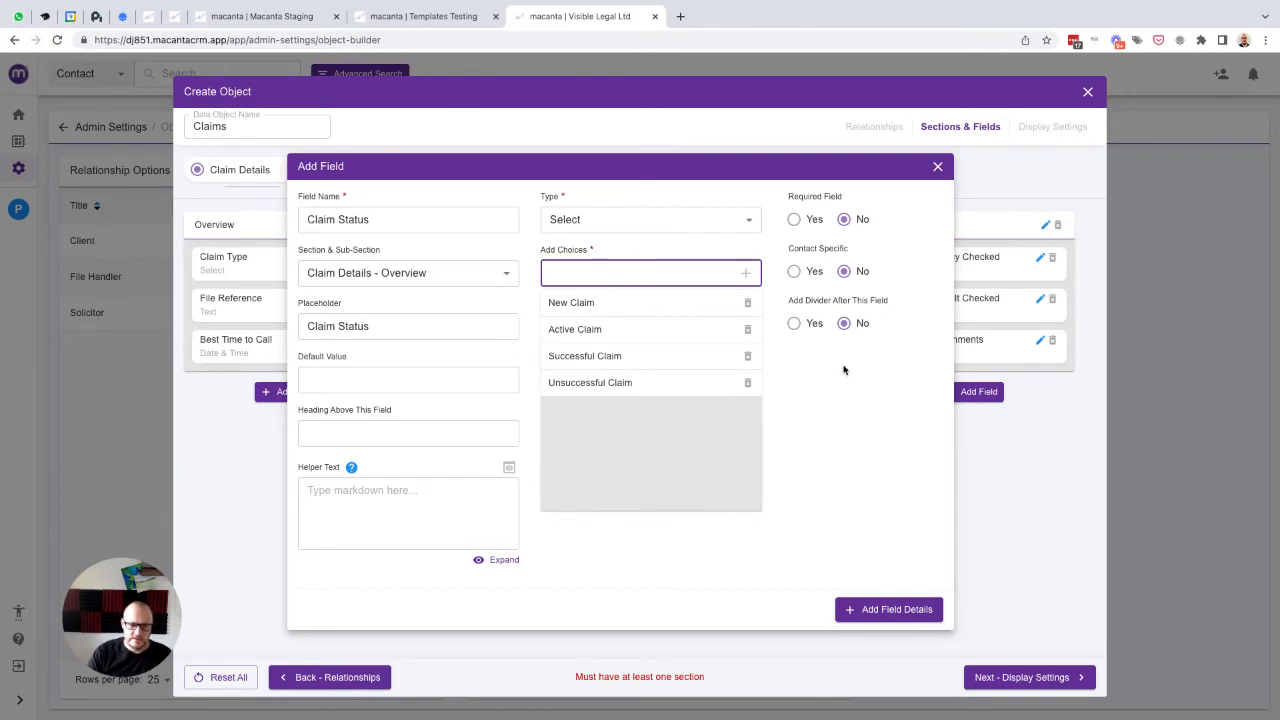
{"action": "left_click", "coordinate": [893, 609]}
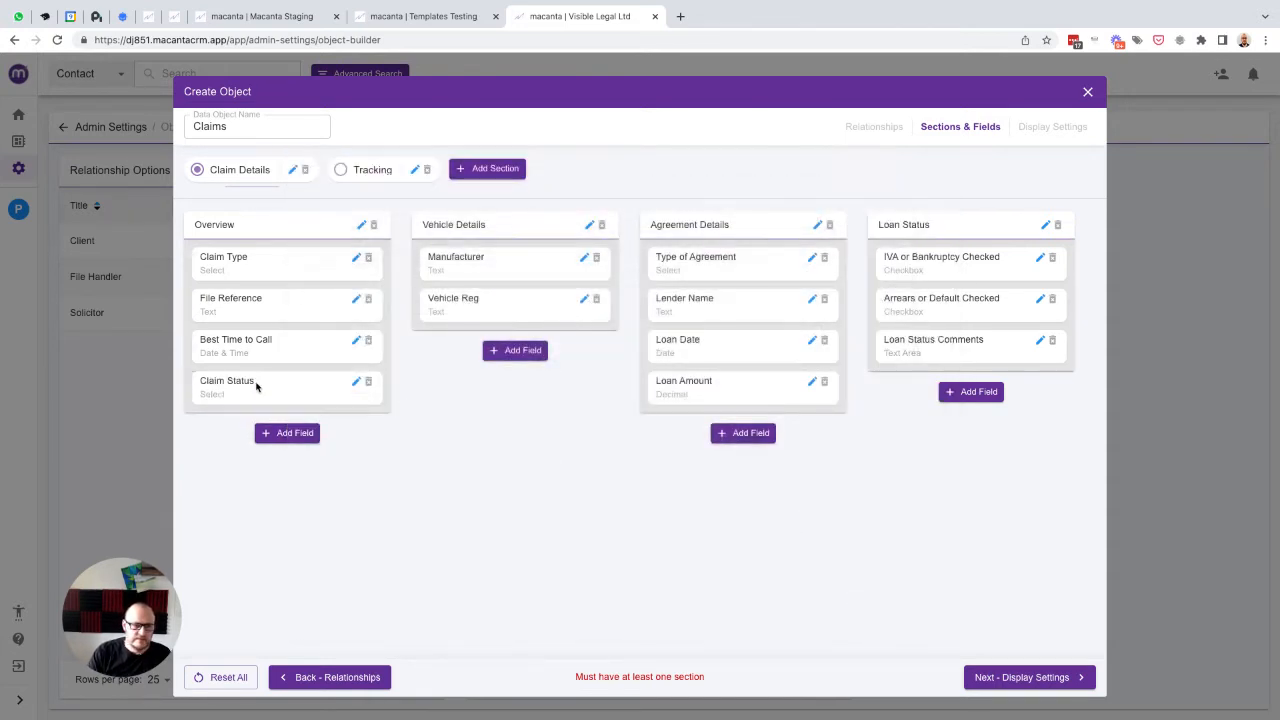
- Move Claim Status to the first position in the Overview sub-section and review its choices
{"action": "left_click_drag", "start_coordinate": [262, 390], "coordinate": [253, 268]}
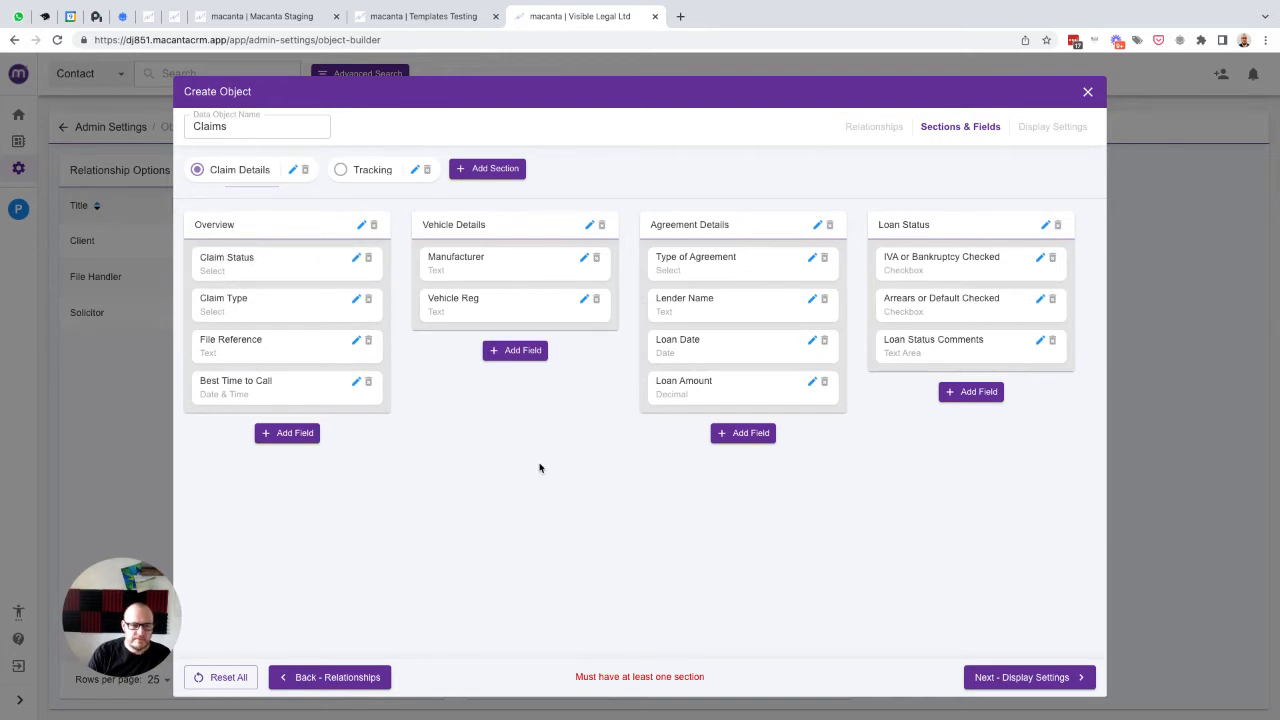
{"action": "left_click", "coordinate": [356, 257]}
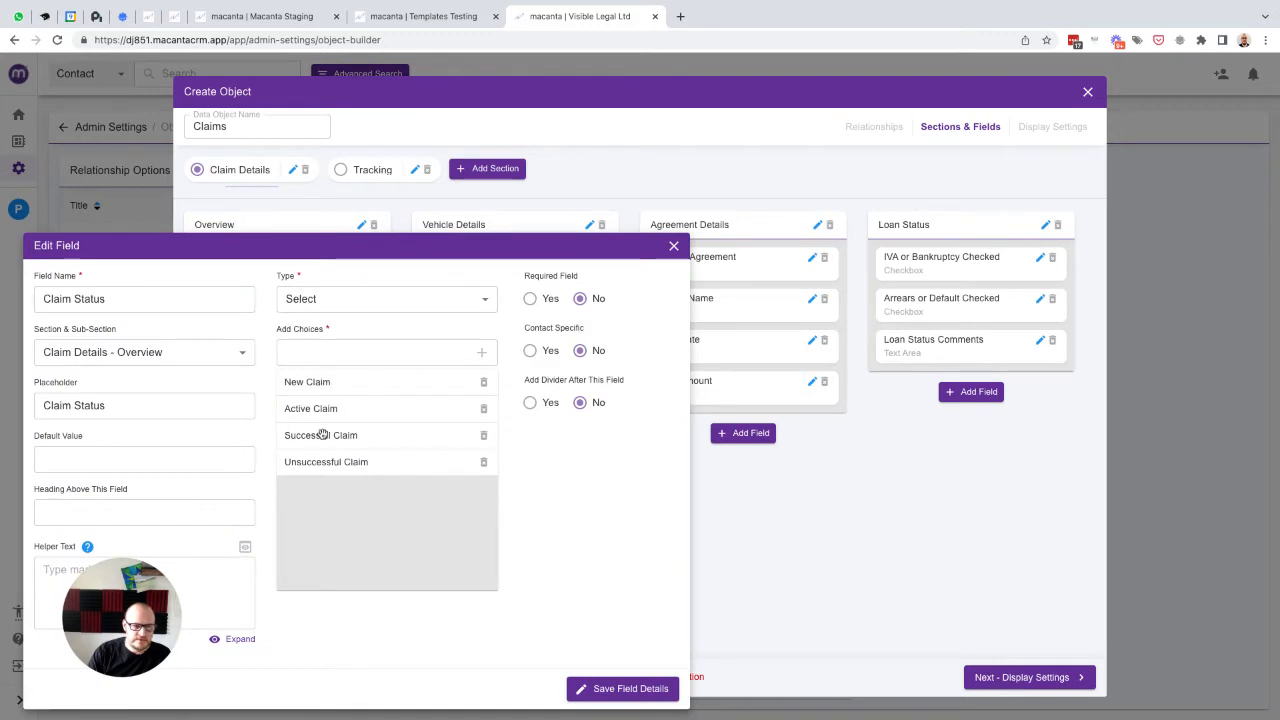
{"action": "left_click", "coordinate": [674, 249]}
- Add a second sub-section named Date Tracking to the Tracking section
{"action": "left_click", "coordinate": [363, 182]}
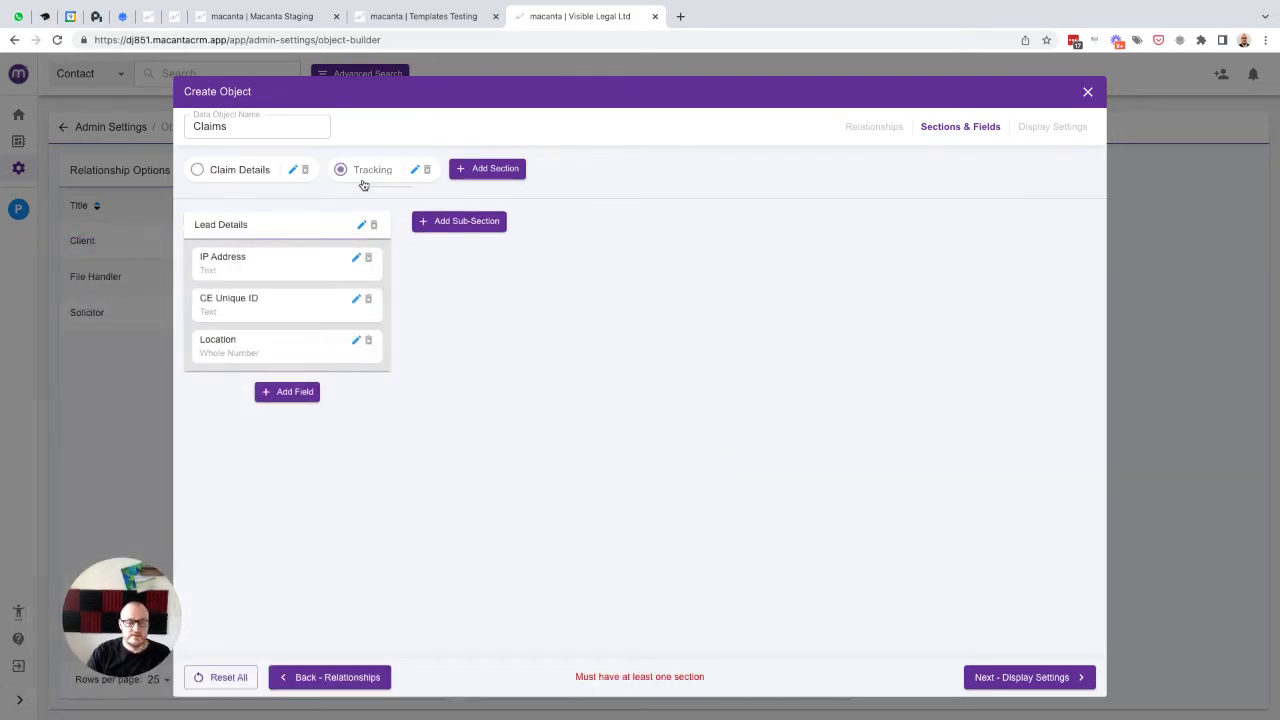
{"action": "left_click", "coordinate": [457, 225]}
{"action": "type", "text": "Date Tracking"}
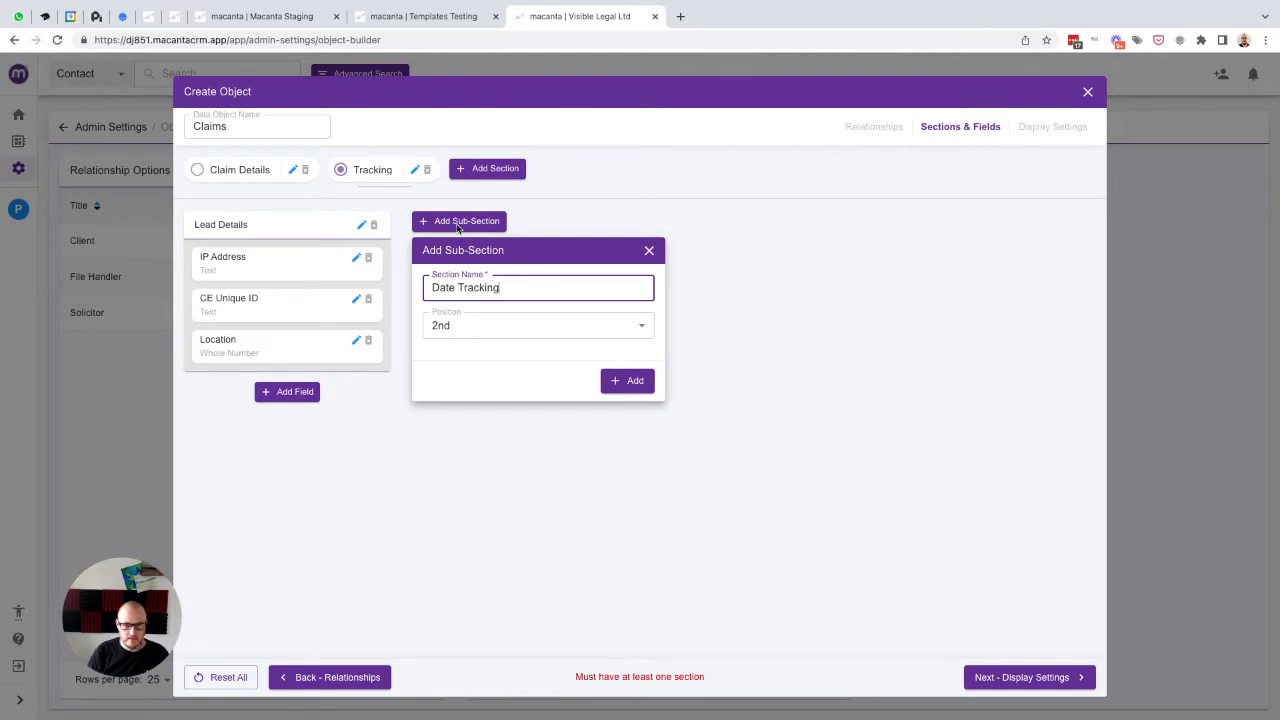
{"action": "left_click", "coordinate": [630, 379]}
- Add a Date field named New Claim Date to Date Tracking, using the same text as its placeholder
{"action": "left_click", "coordinate": [508, 260]}
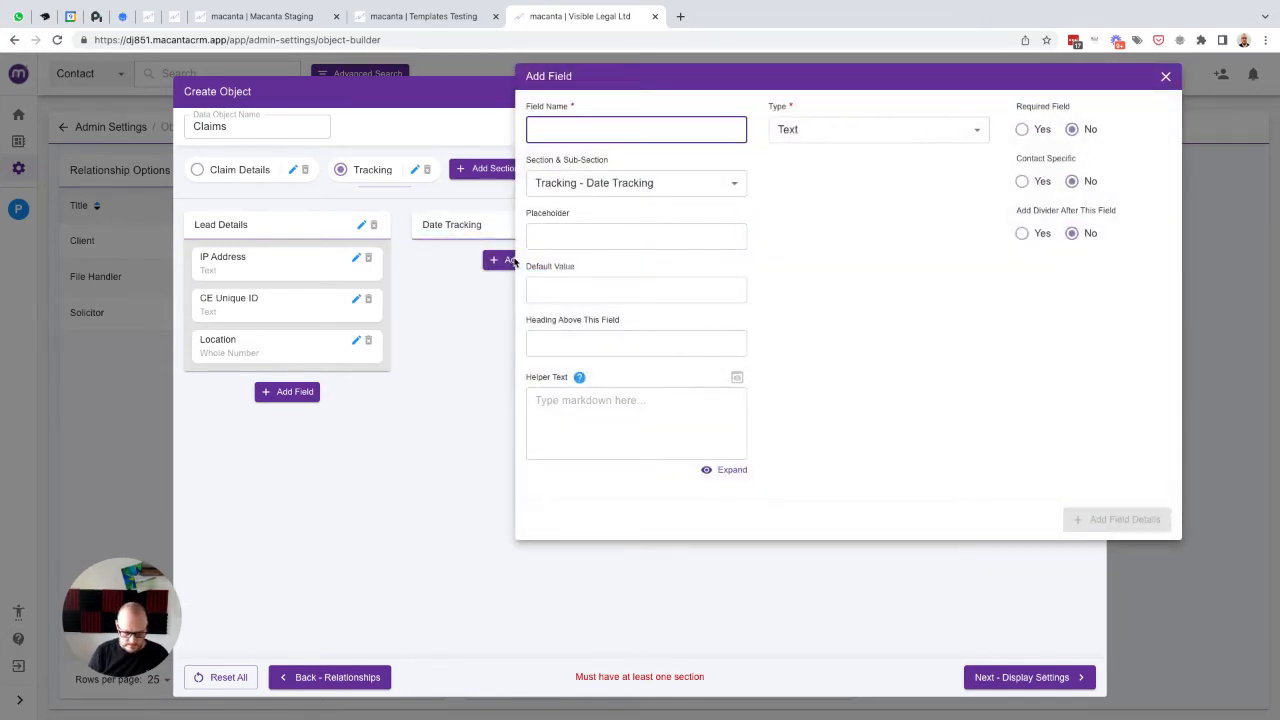
{"action": "type", "text": "New Claim Date"}
{"action": "key", "text": "ctrl+a"}
{"action": "key", "text": "ctrl+c"}
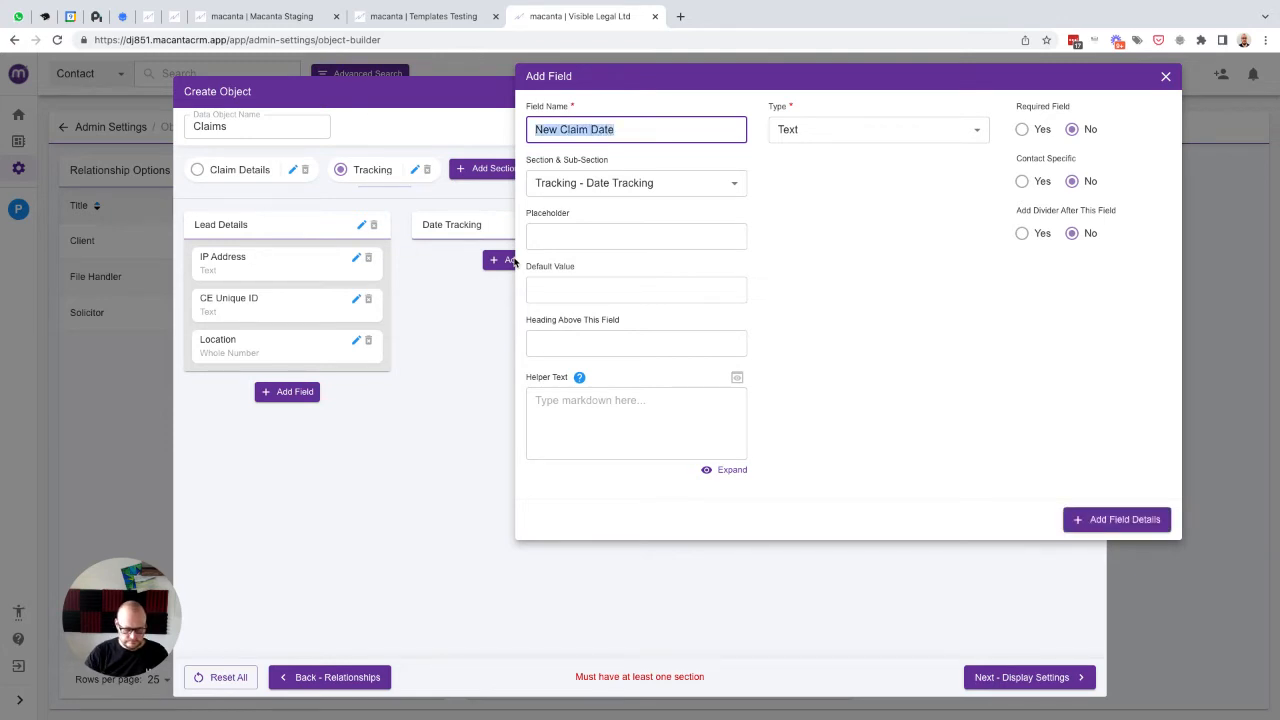
{"action": "left_click", "coordinate": [563, 240]}
{"action": "key", "text": "ctrl+v"}
{"action": "left_click", "coordinate": [826, 134]}
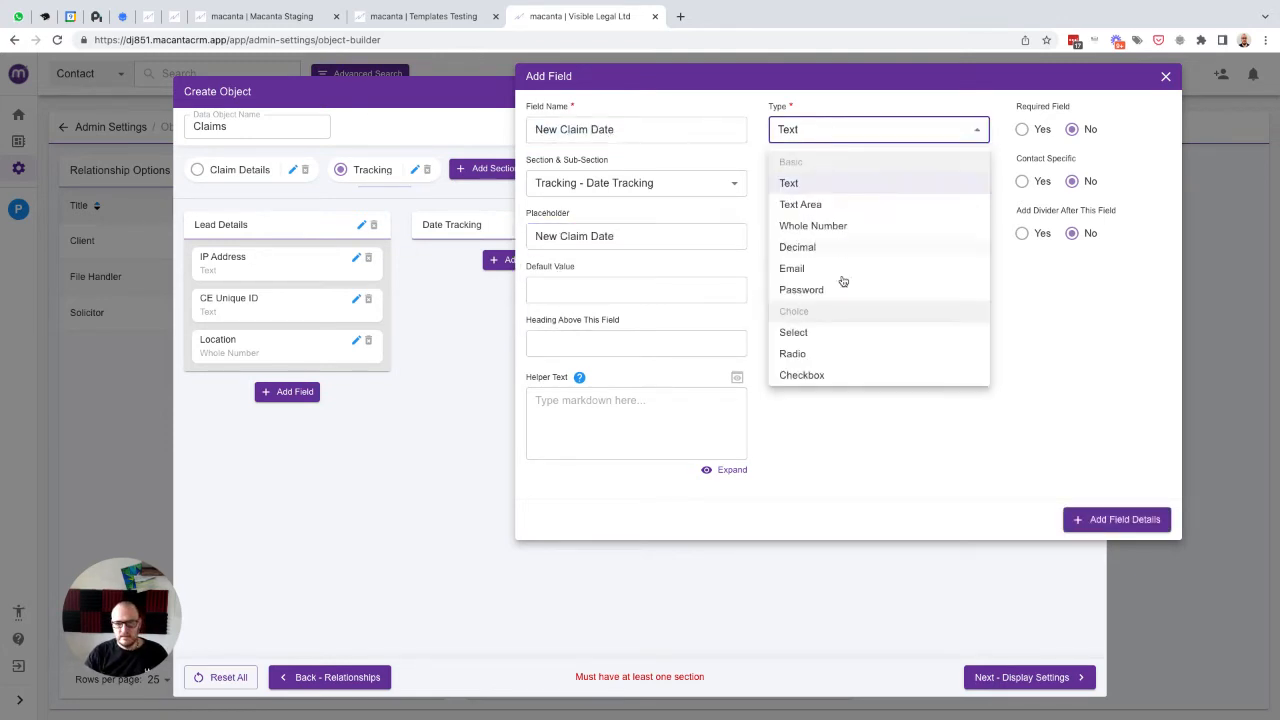
{"action": "scroll", "coordinate": [840, 260], "scroll_direction": "down", "scroll_amount": 2}
{"action": "left_click", "coordinate": [795, 332]}
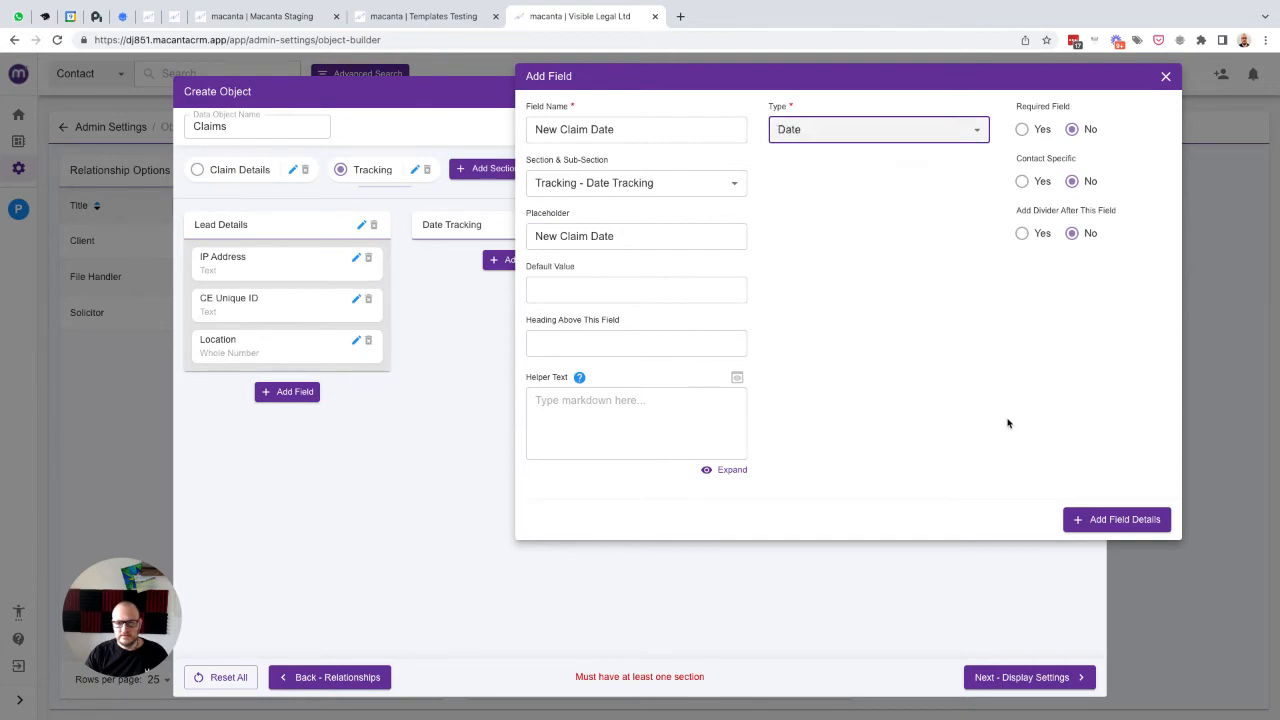
{"action": "left_click", "coordinate": [1104, 516]}
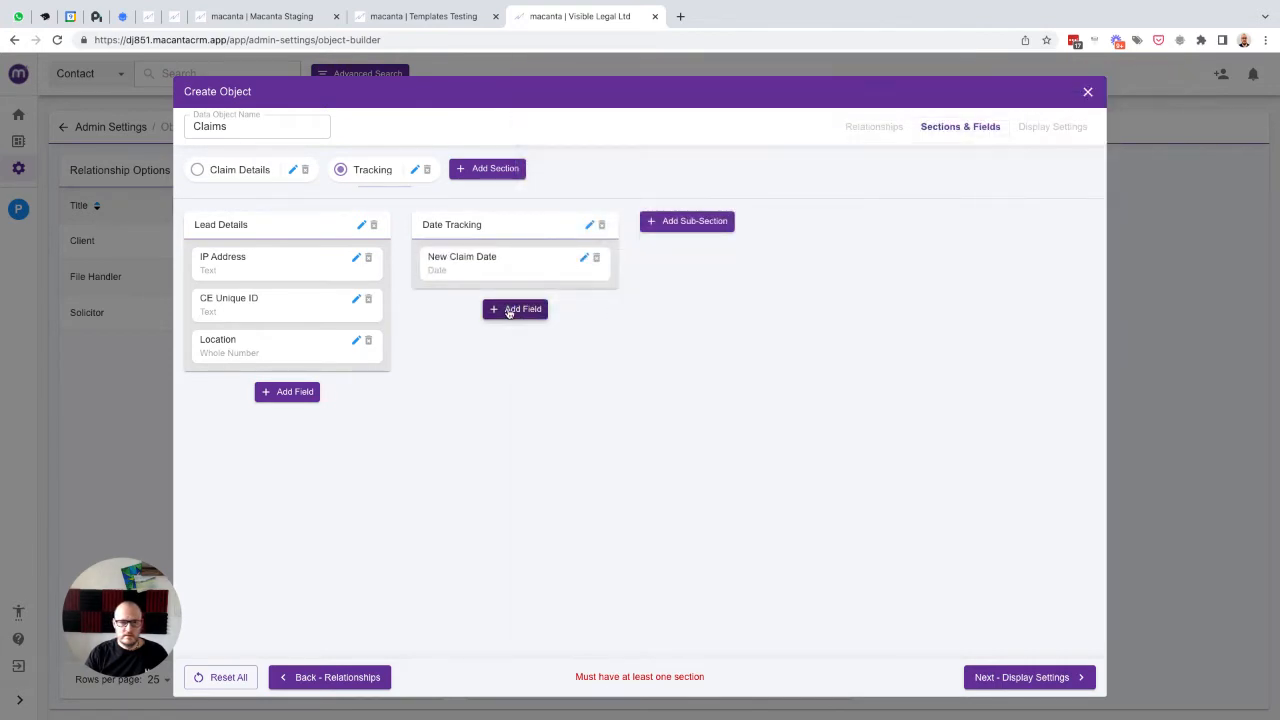
- Add a Date field named Active Claim Date to Date Tracking, with its name repeated as the placeholder
{"action": "left_click", "coordinate": [515, 309]}
{"action": "type", "text": "Activ"}
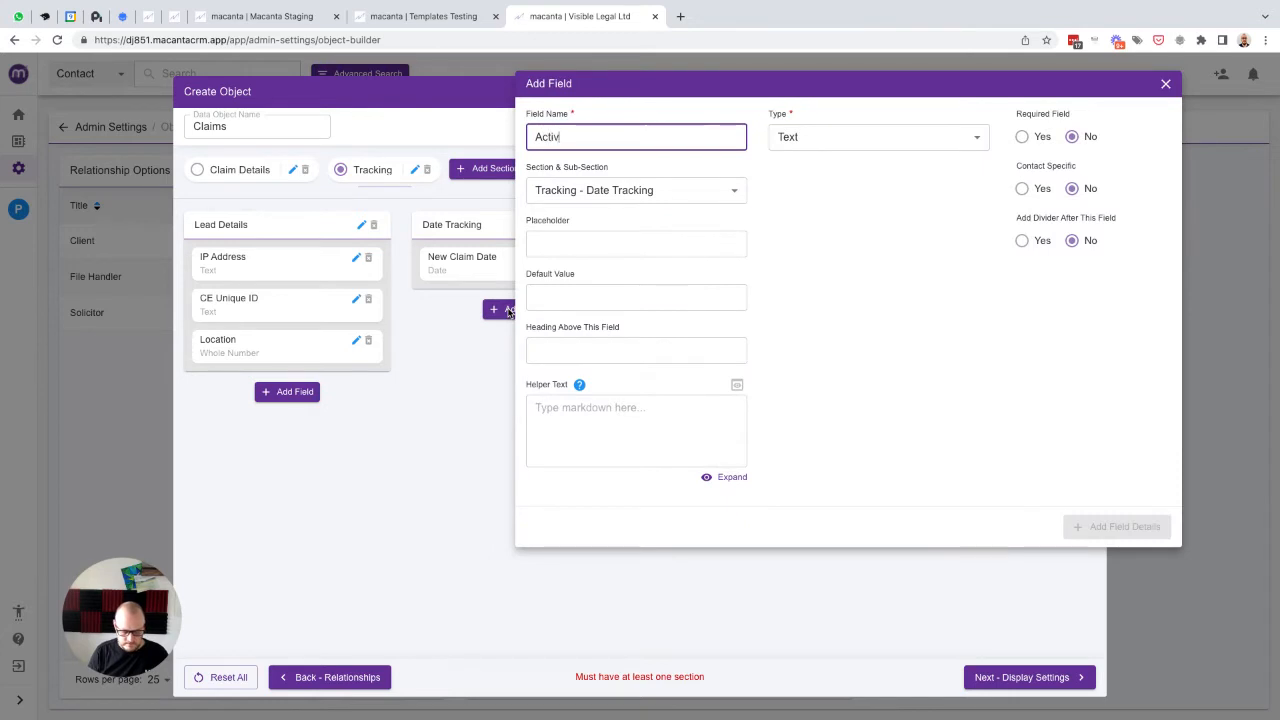
{"action": "type", "text": "e Claim Date"}
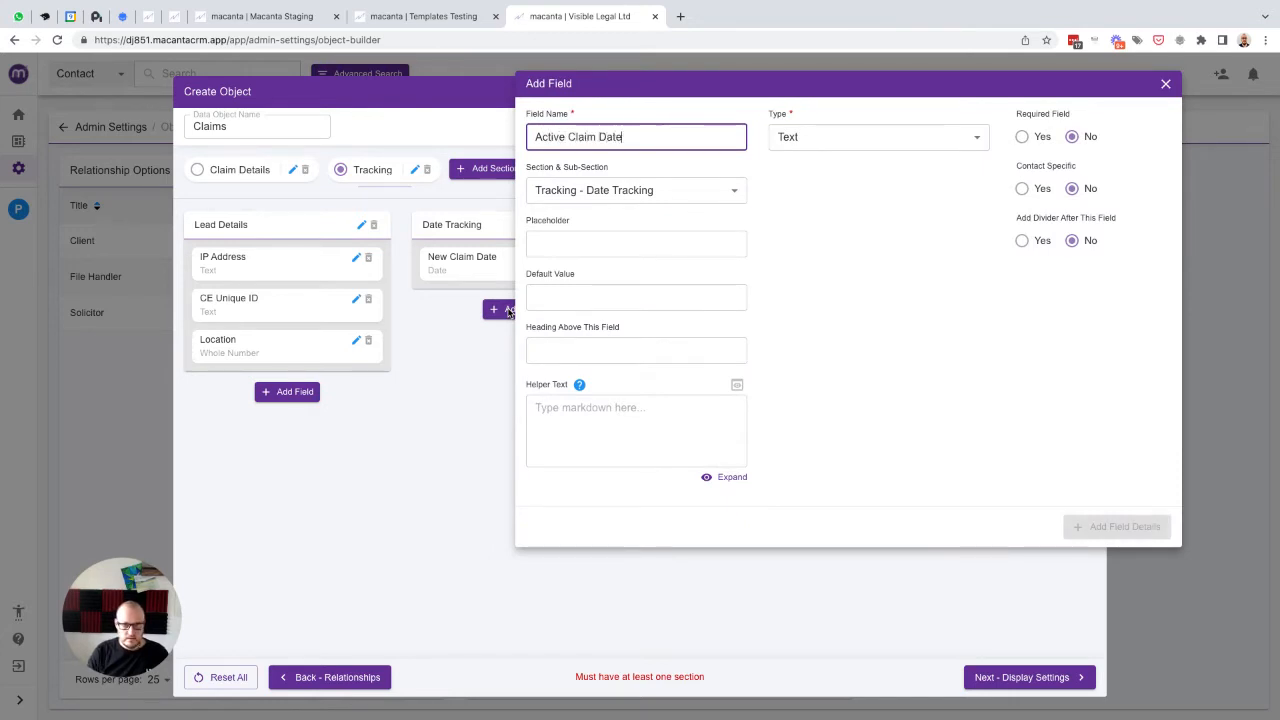
{"action": "key", "text": "ctrl+a"}
{"action": "key", "text": "super+c"}
{"action": "key", "text": "Tab"}
{"action": "key", "text": "Tab"}
{"action": "key", "text": "super+v"}
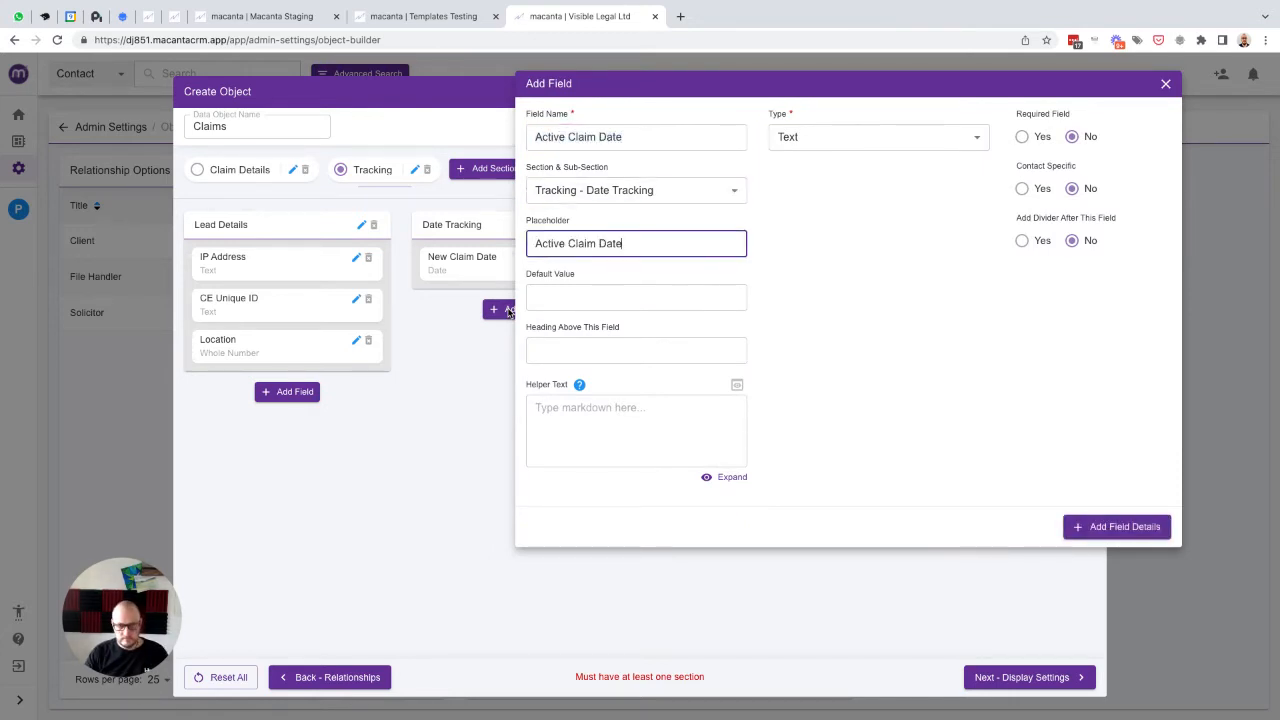
{"action": "left_click", "coordinate": [838, 146]}
{"action": "scroll", "coordinate": [826, 300], "scroll_direction": "down", "scroll_amount": 2}
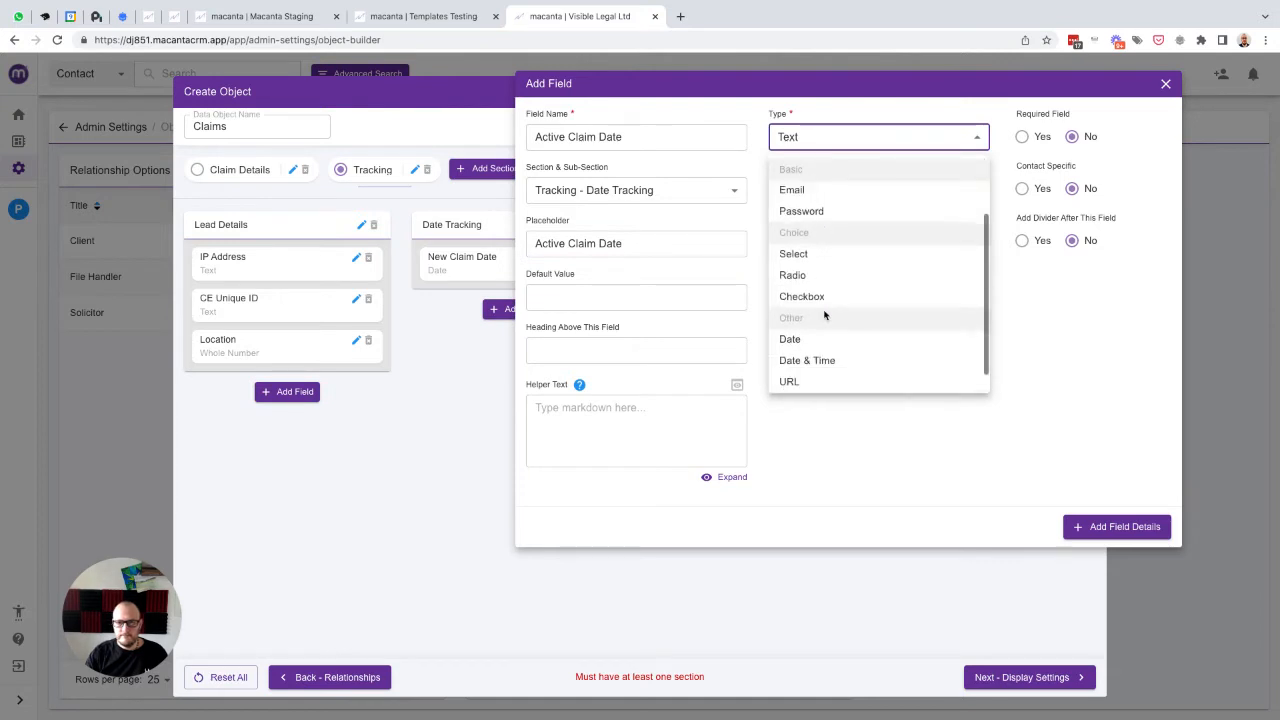
{"action": "left_click", "coordinate": [795, 339]}
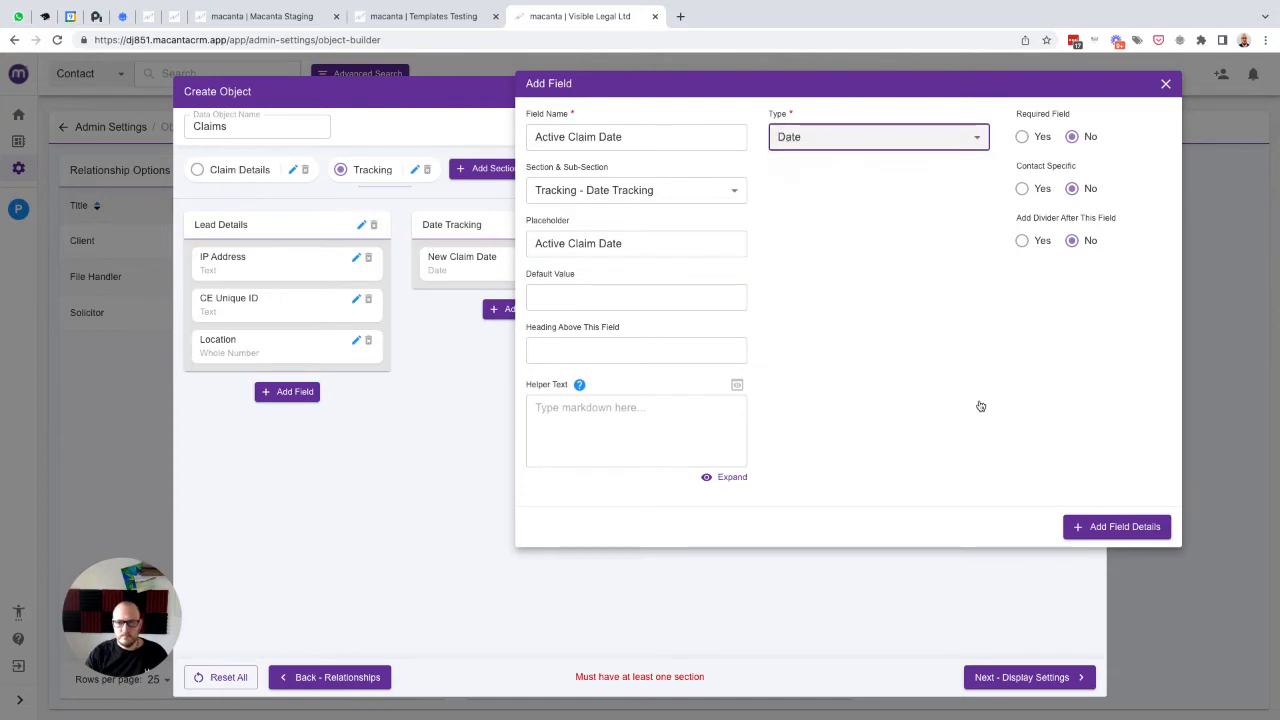
{"action": "left_click", "coordinate": [1110, 532]}
- Add a Date field named Successful Claim Date to Date Tracking, using the same text as its placeholder
{"action": "left_click", "coordinate": [510, 352]}
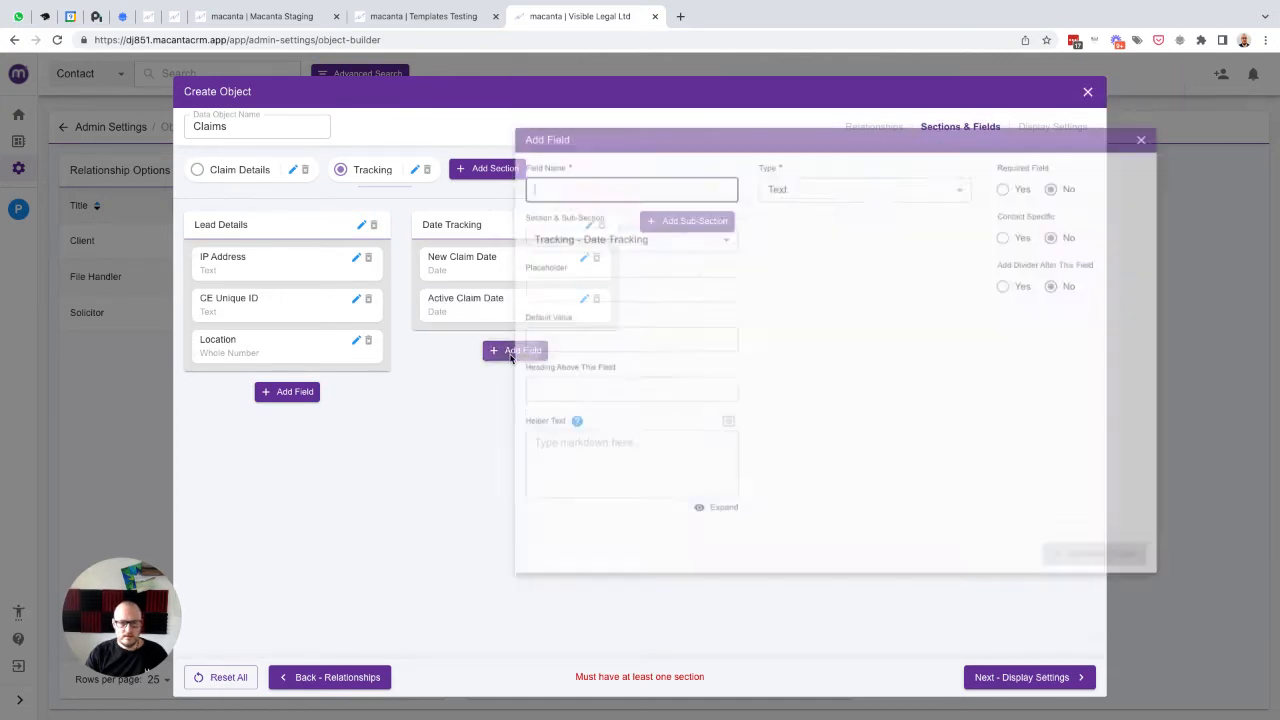
{"action": "type", "text": "Successful Claim Date"}
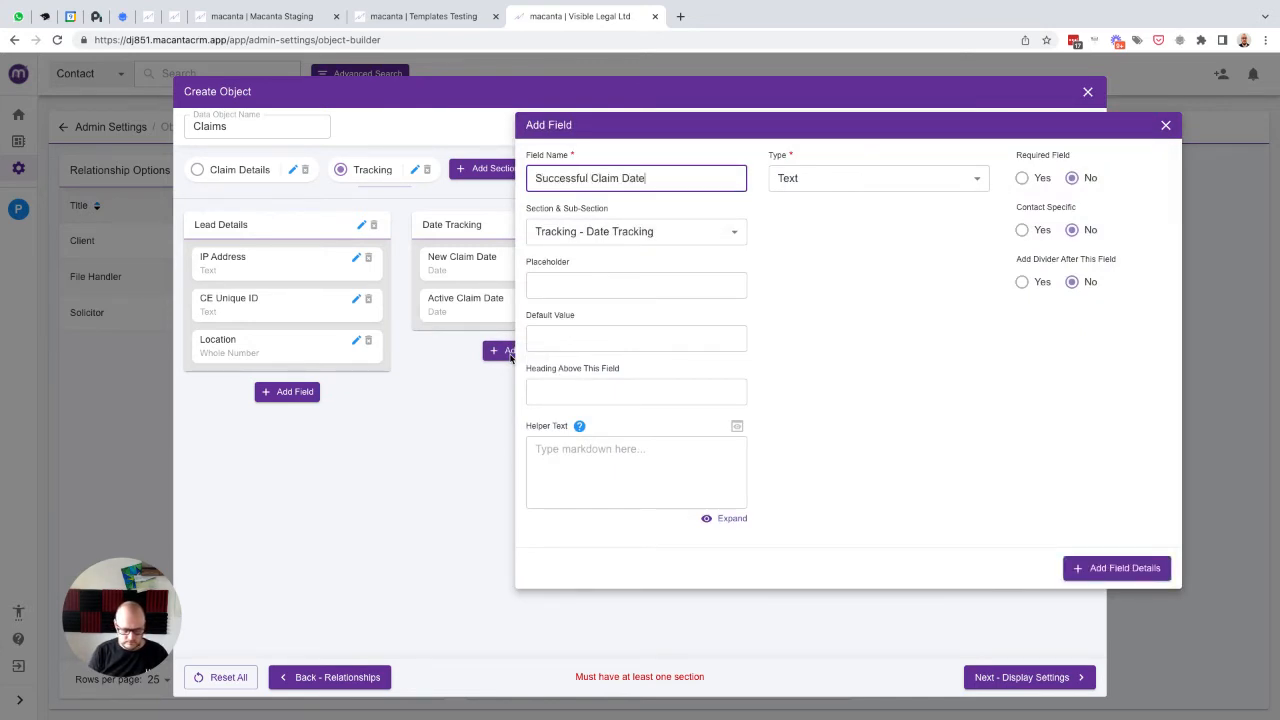
{"action": "key", "text": "ctrl+a"}
{"action": "key", "text": "ctrl+c"}
{"action": "key", "text": "Tab"}
{"action": "key", "text": "Tab"}
{"action": "key", "text": "ctrl+v"}
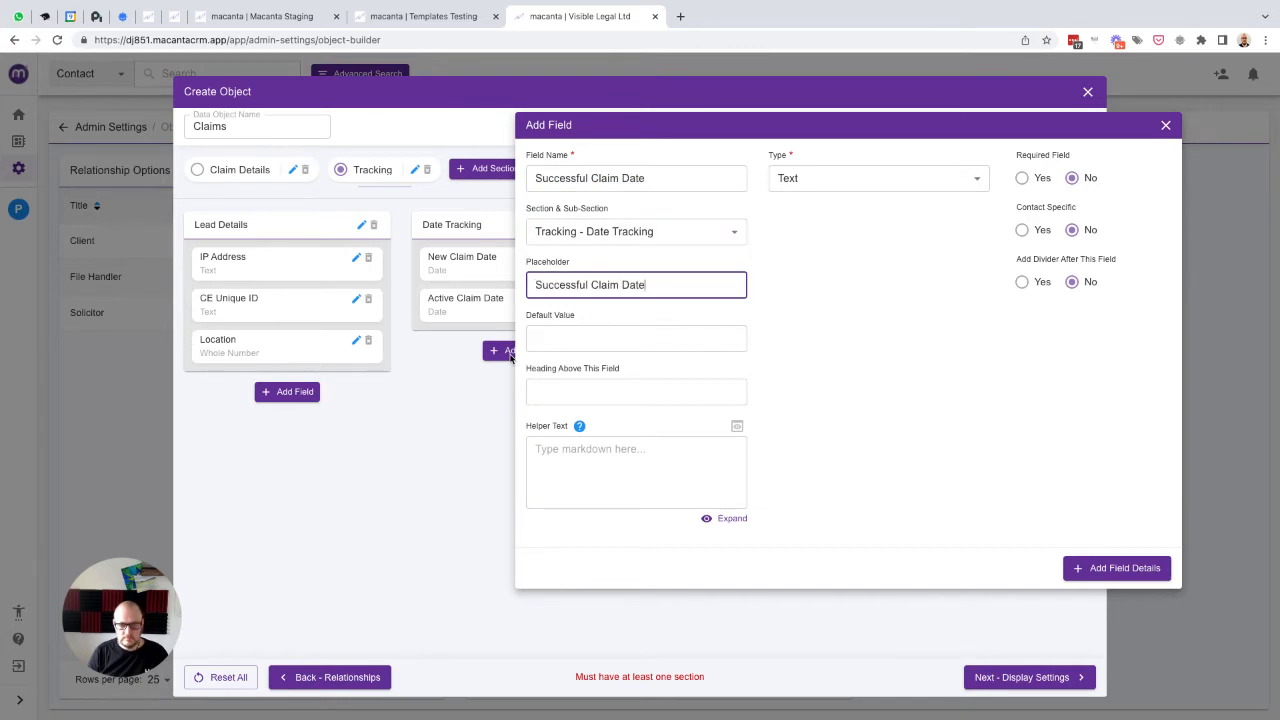
{"action": "left_click", "coordinate": [837, 180]}
{"action": "scroll", "coordinate": [846, 340], "scroll_direction": "down", "scroll_amount": 1}
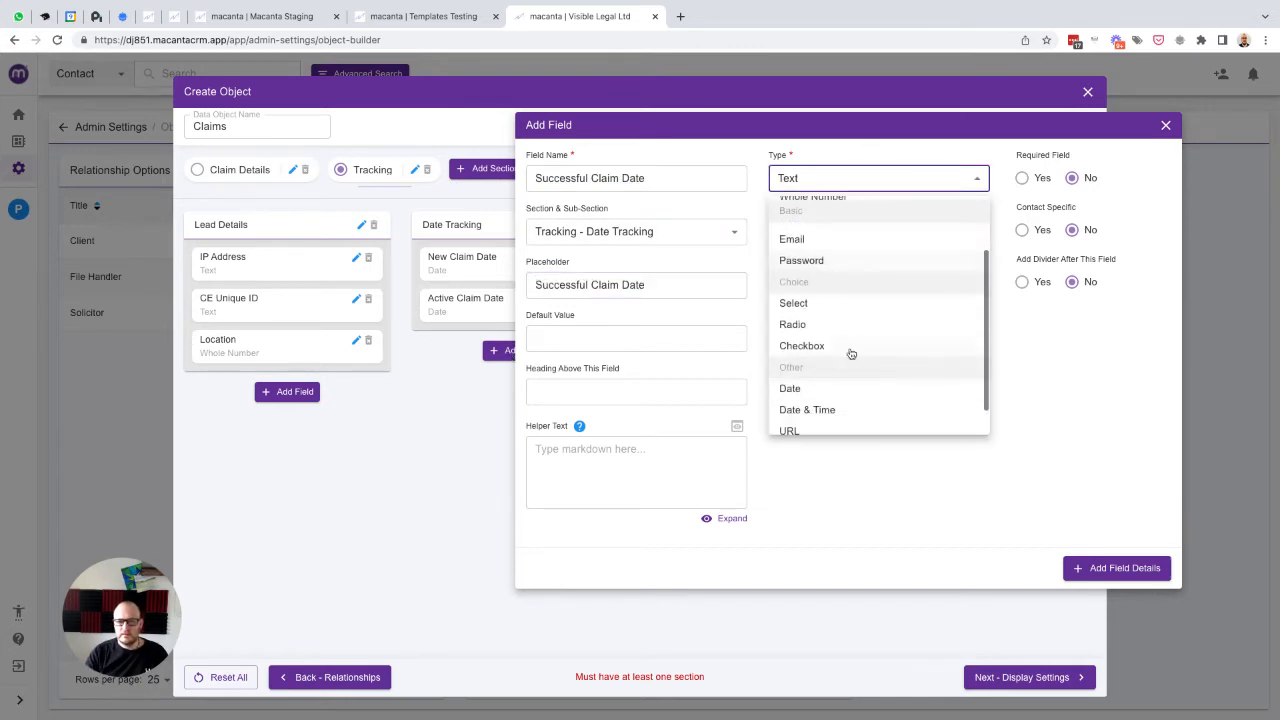
{"action": "left_click", "coordinate": [792, 388]}
{"action": "left_click", "coordinate": [1114, 568]}
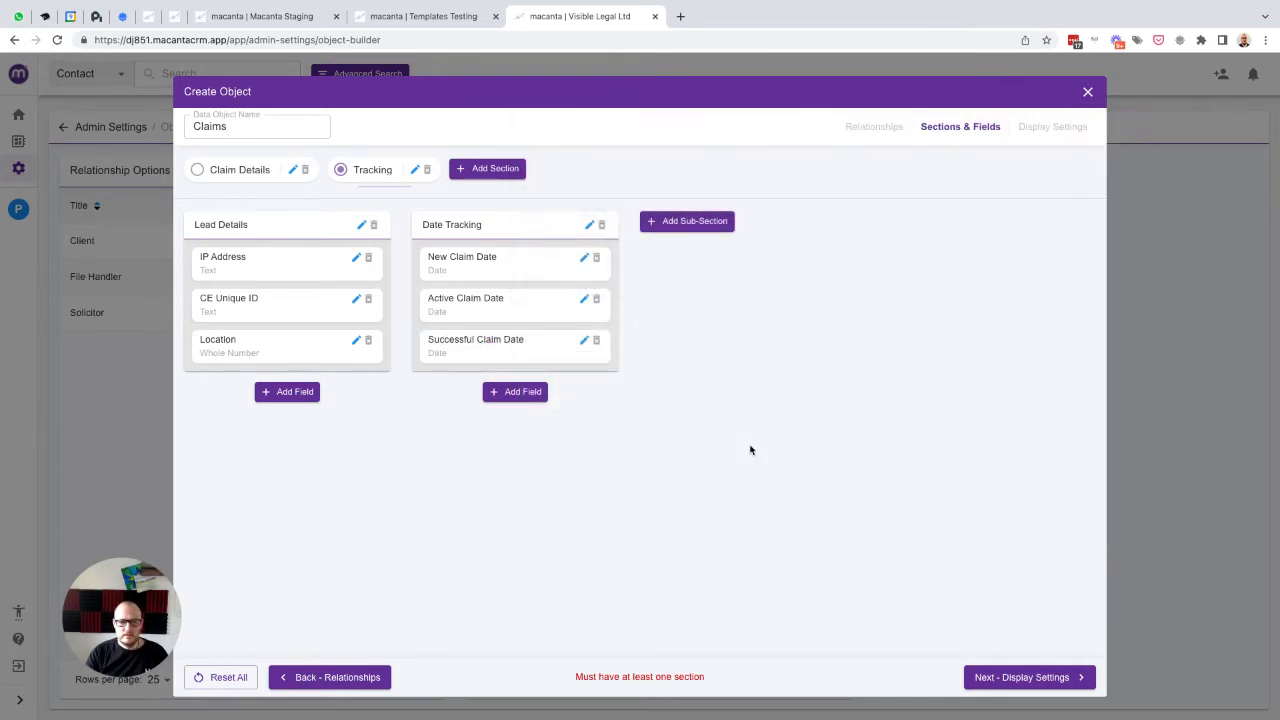
- Add a Date field named Unsuccessful Claim Date to Date Tracking, with its name repeated as the placeholder
{"action": "left_click", "coordinate": [525, 392]}
{"action": "type", "text": "Unsuccessful Claim Date"}
{"action": "key", "text": "ctrl+a"}
{"action": "key", "text": "ctrl+c"}
{"action": "key", "text": "Tab"}
{"action": "key", "text": "Tab"}
{"action": "key", "text": "ctrl+v"}
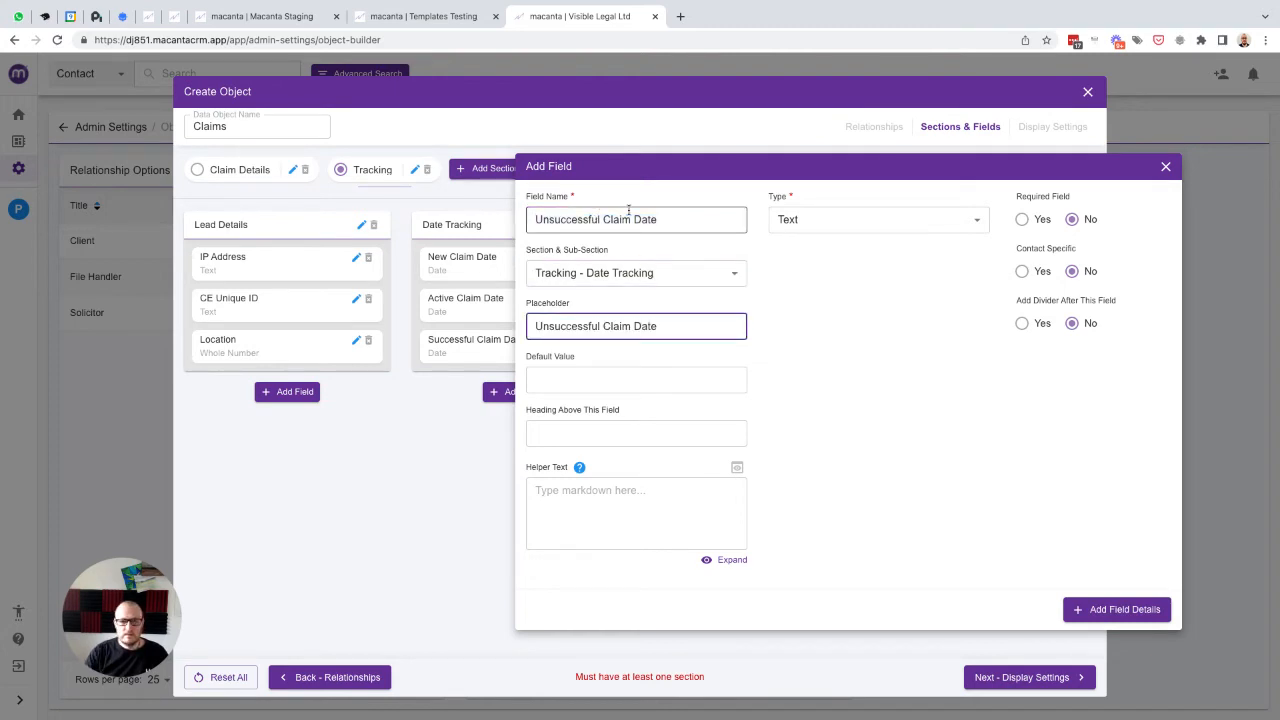
{"action": "left_click", "coordinate": [842, 222]}
{"action": "scroll", "coordinate": [854, 374], "scroll_direction": "down", "scroll_amount": 2}
{"action": "left_click", "coordinate": [829, 444]}
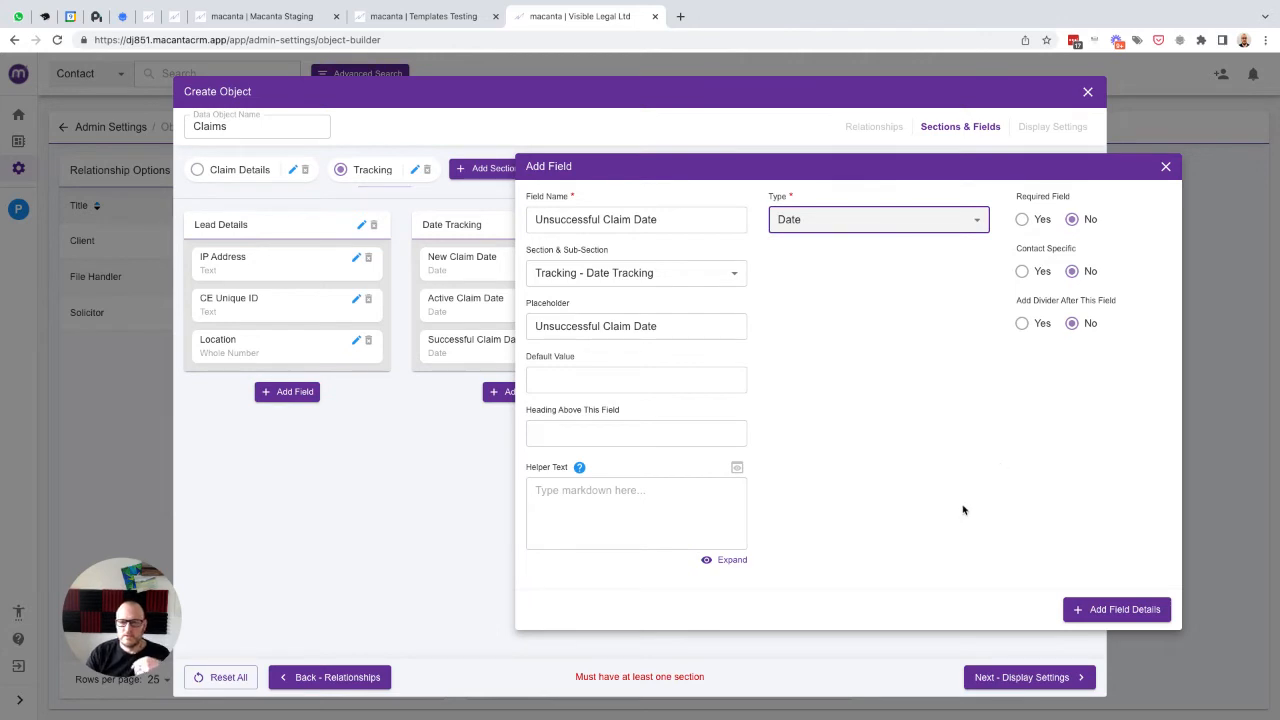
{"action": "left_click", "coordinate": [1110, 612]}
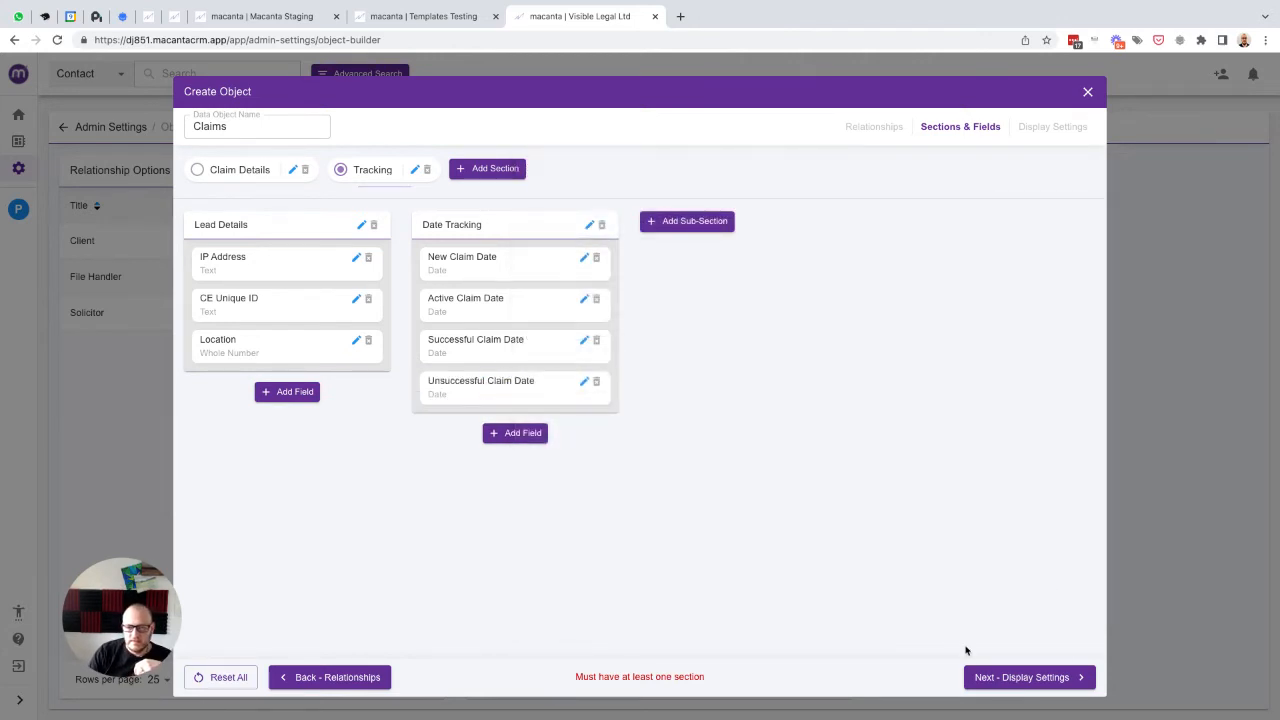
- Review the fields of the Claim Details section and return to the Tracking section
{"action": "left_click", "coordinate": [237, 176]}
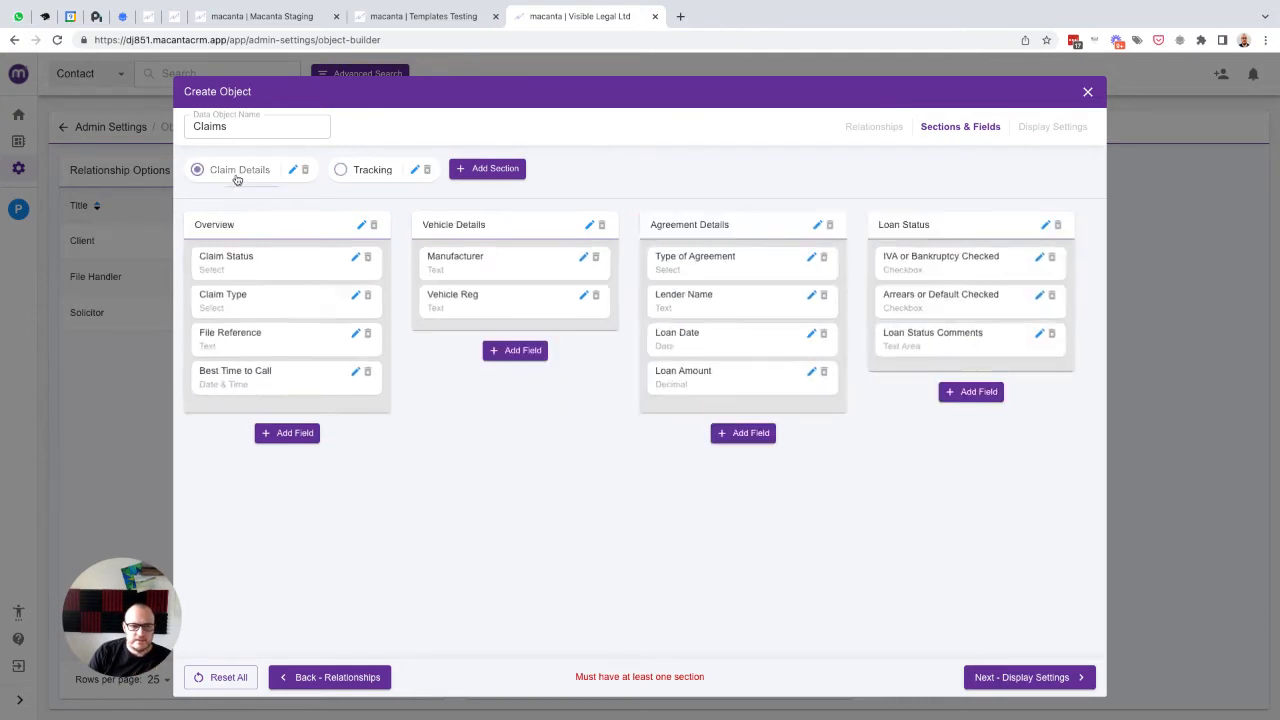
{"action": "left_click", "coordinate": [370, 172]}
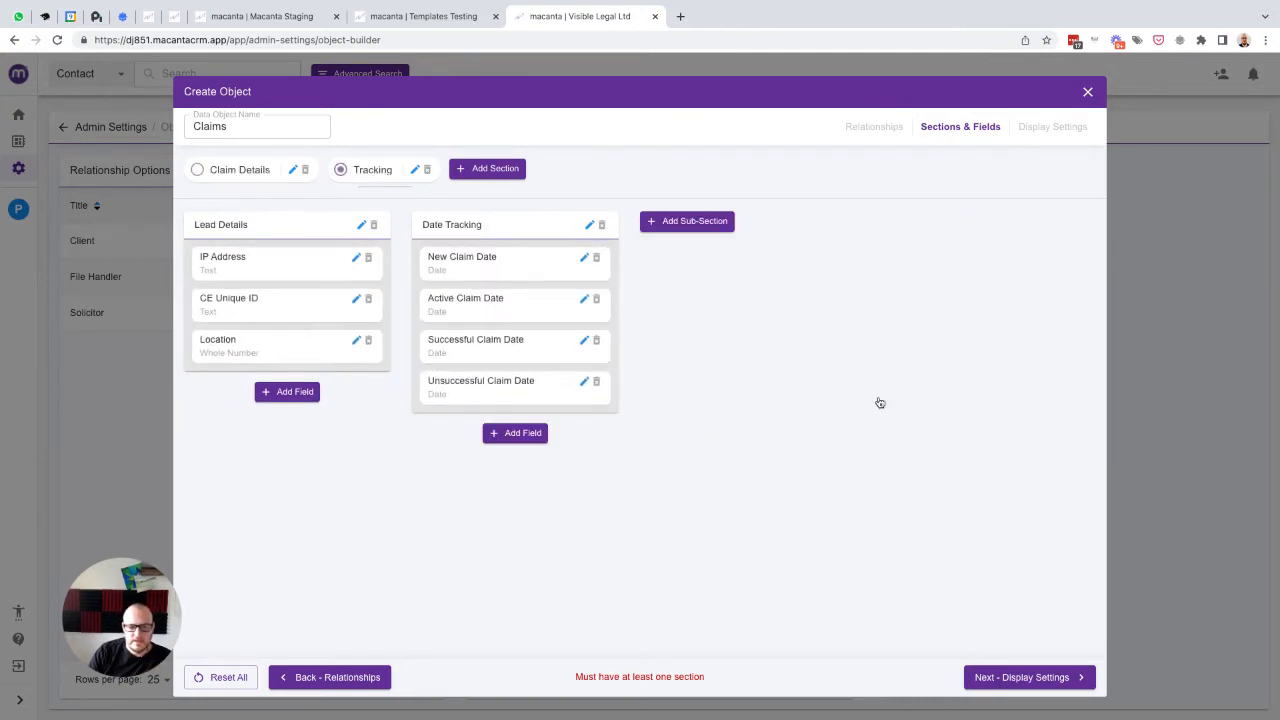
- Set the Claims object's table columns to Claim Status, Claim Type, File Reference, Loan Status Comments and New Claim Date
{"action": "left_click", "coordinate": [1030, 678]}
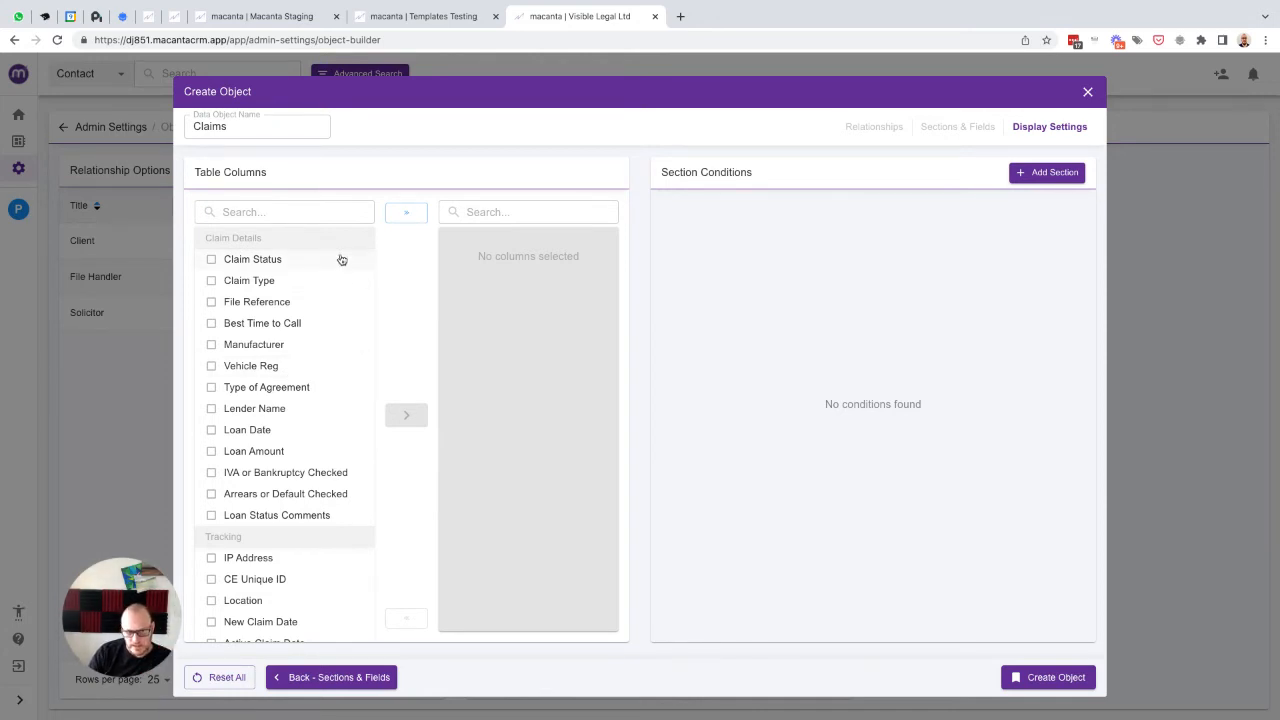
{"action": "left_click", "coordinate": [212, 263]}
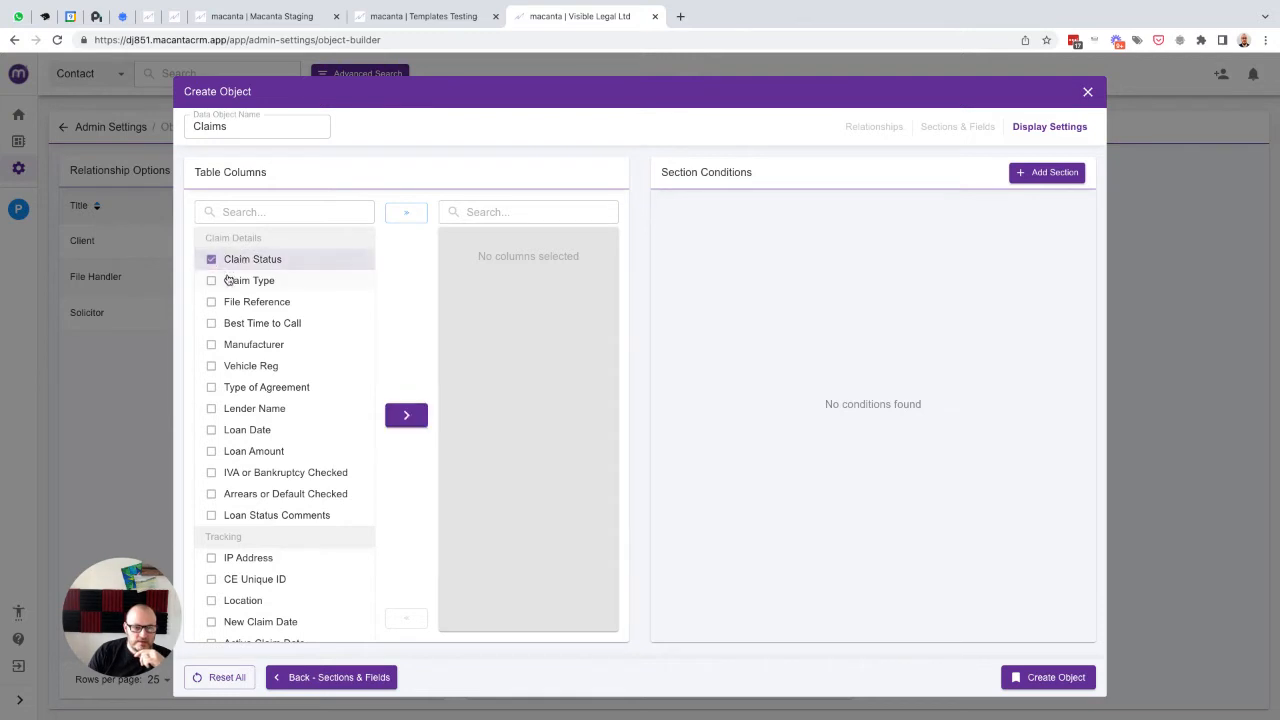
{"action": "left_click", "coordinate": [228, 283]}
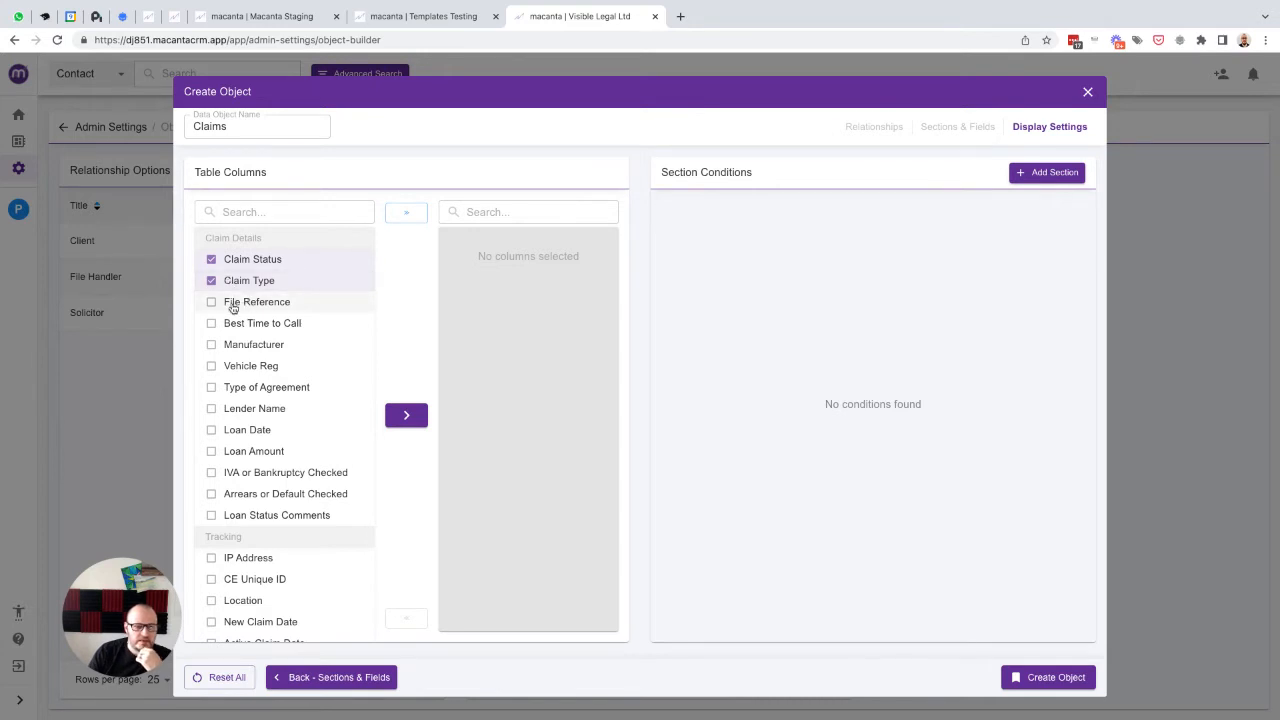
{"action": "left_click", "coordinate": [232, 307]}
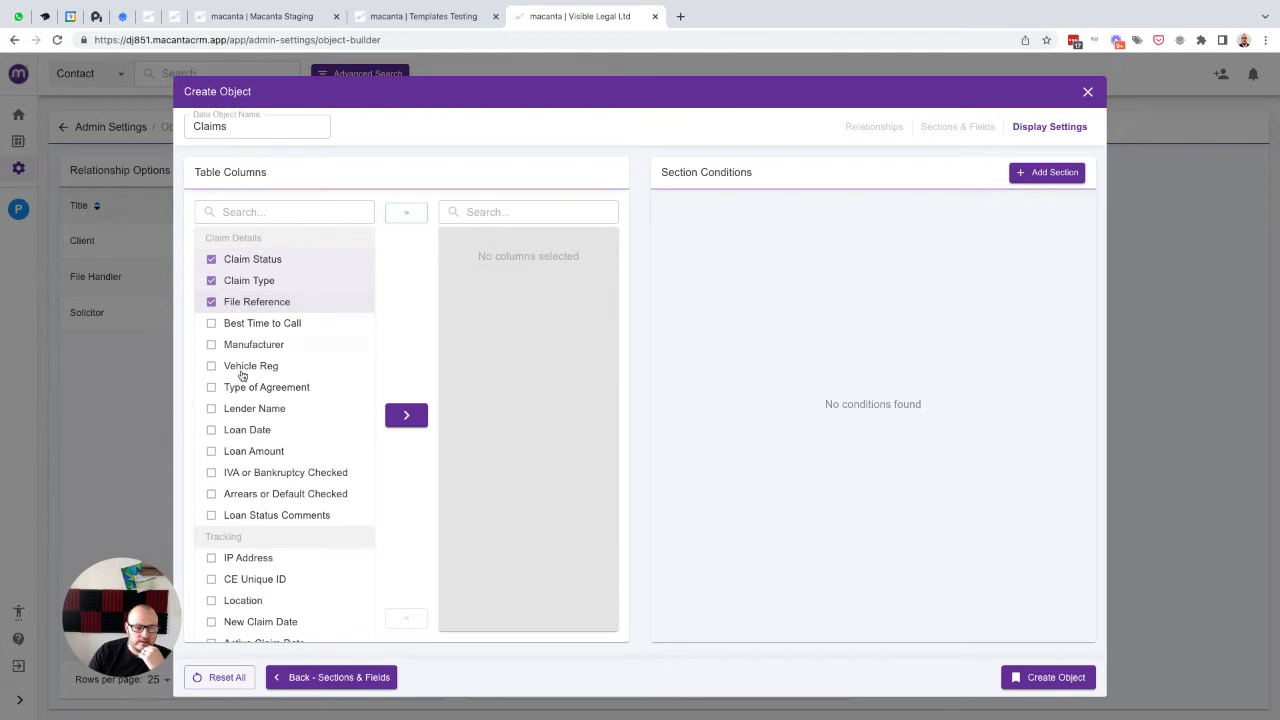
{"action": "left_click", "coordinate": [245, 520]}
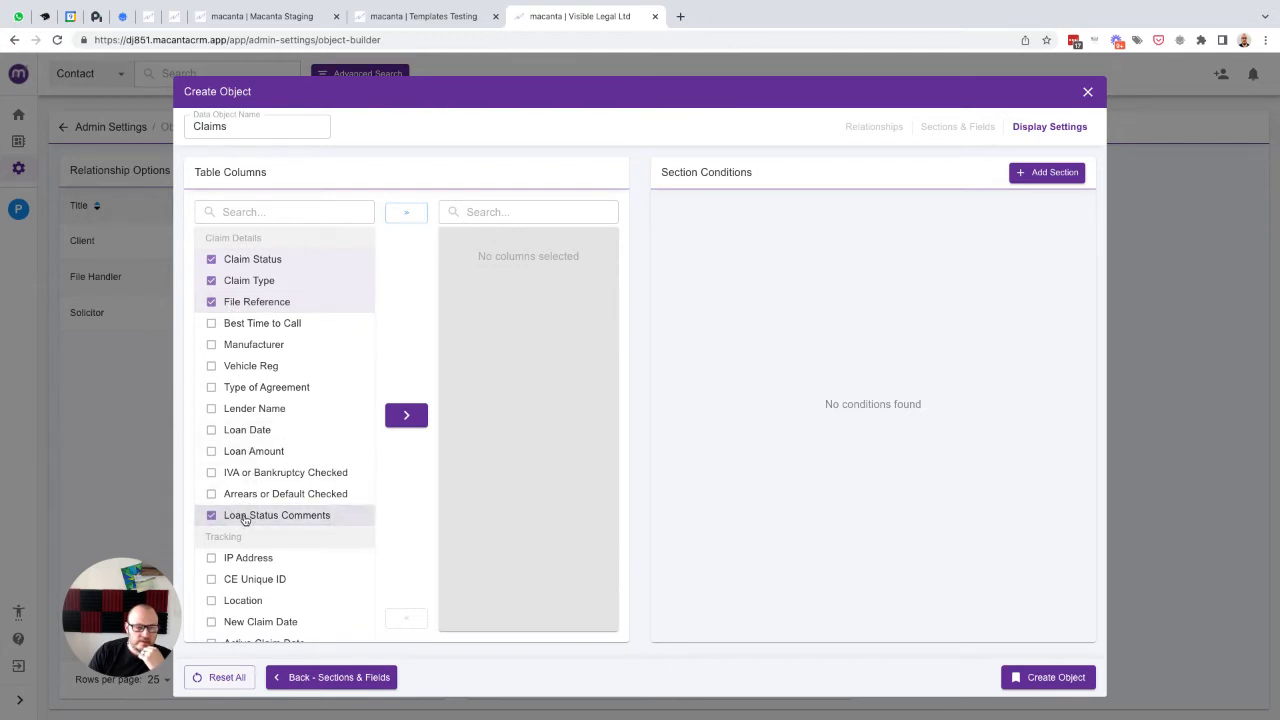
{"action": "scroll", "coordinate": [245, 520], "scroll_direction": "down", "scroll_amount": 1}
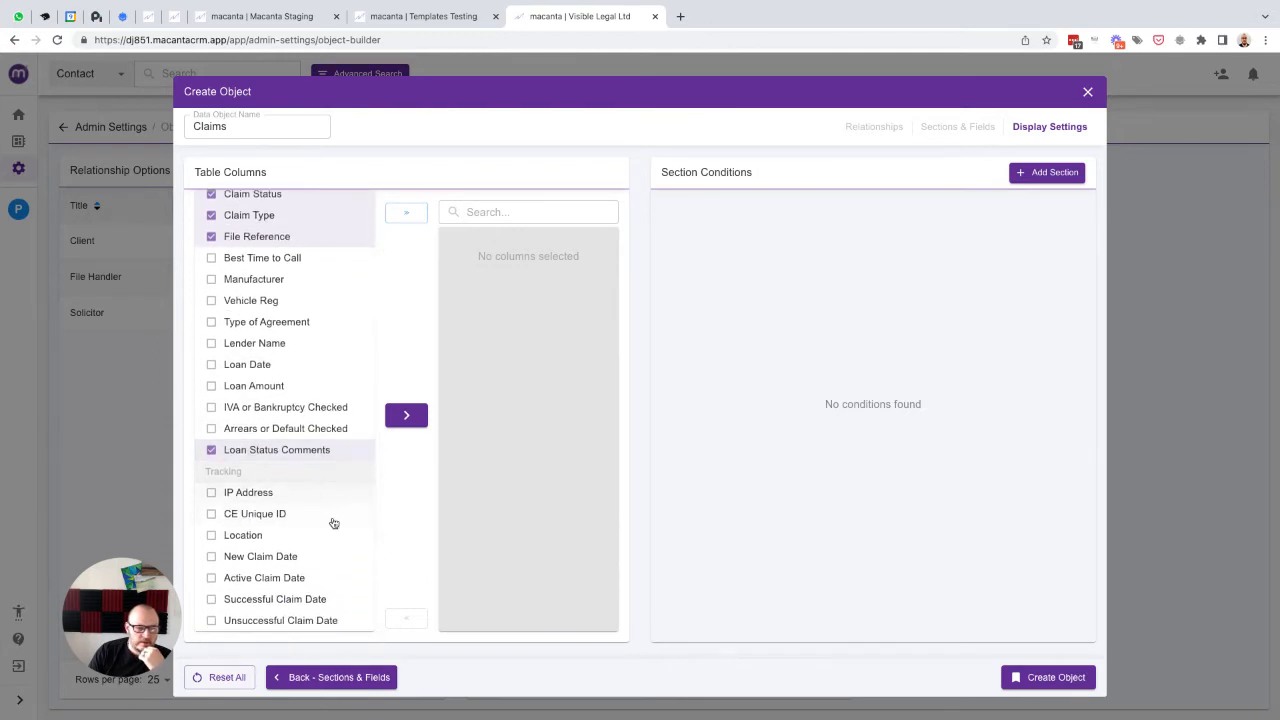
{"action": "left_click", "coordinate": [260, 564]}
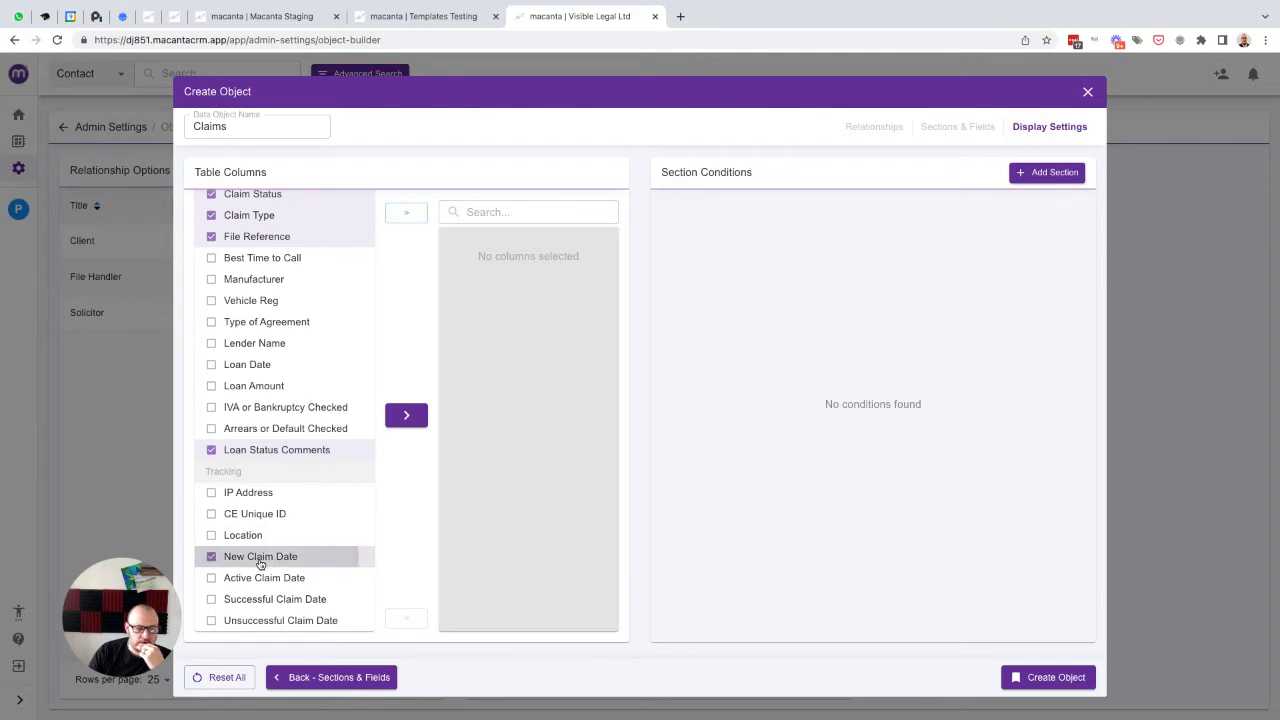
{"action": "left_click", "coordinate": [406, 415]}
{"action": "mouse_move", "coordinate": [508, 374]}
{"action": "left_mouse_down"}
{"action": "mouse_move", "coordinate": [497, 274]}
{"action": "mouse_move", "coordinate": [501, 379]}
{"action": "left_mouse_up"}
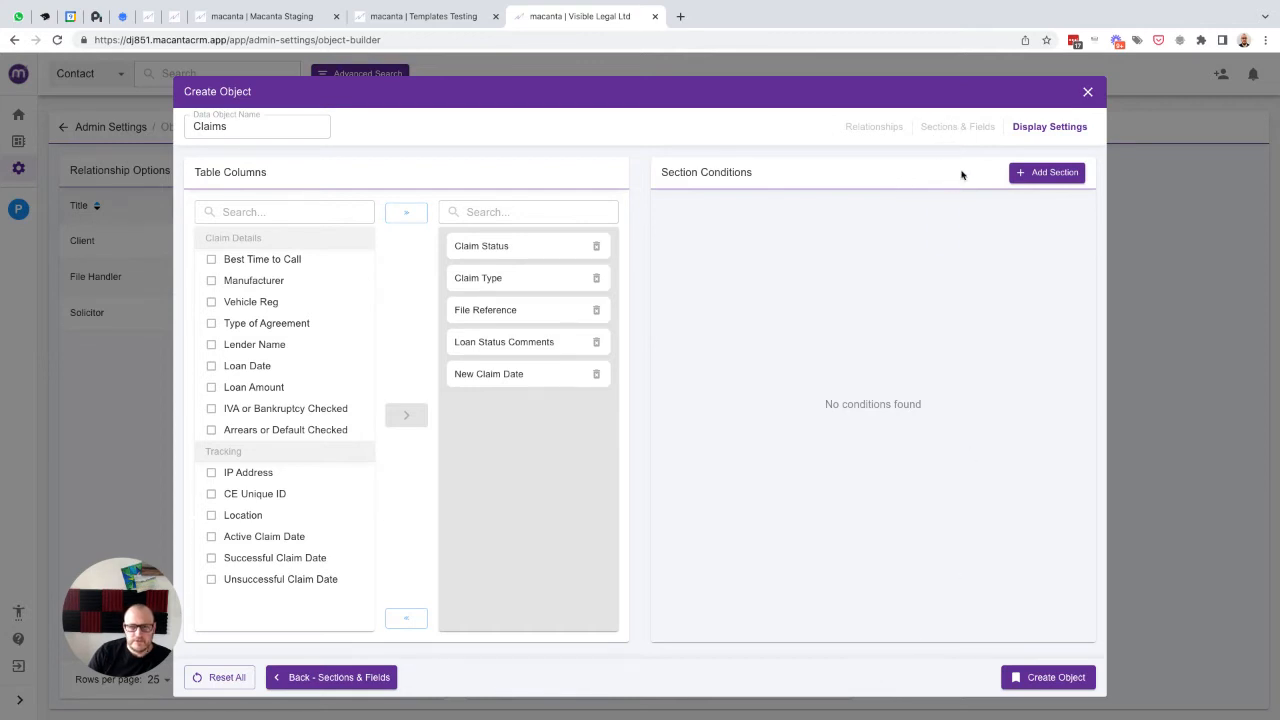
- Recheck the Claims object's sections and fields, then create the object
{"action": "left_click", "coordinate": [335, 677]}
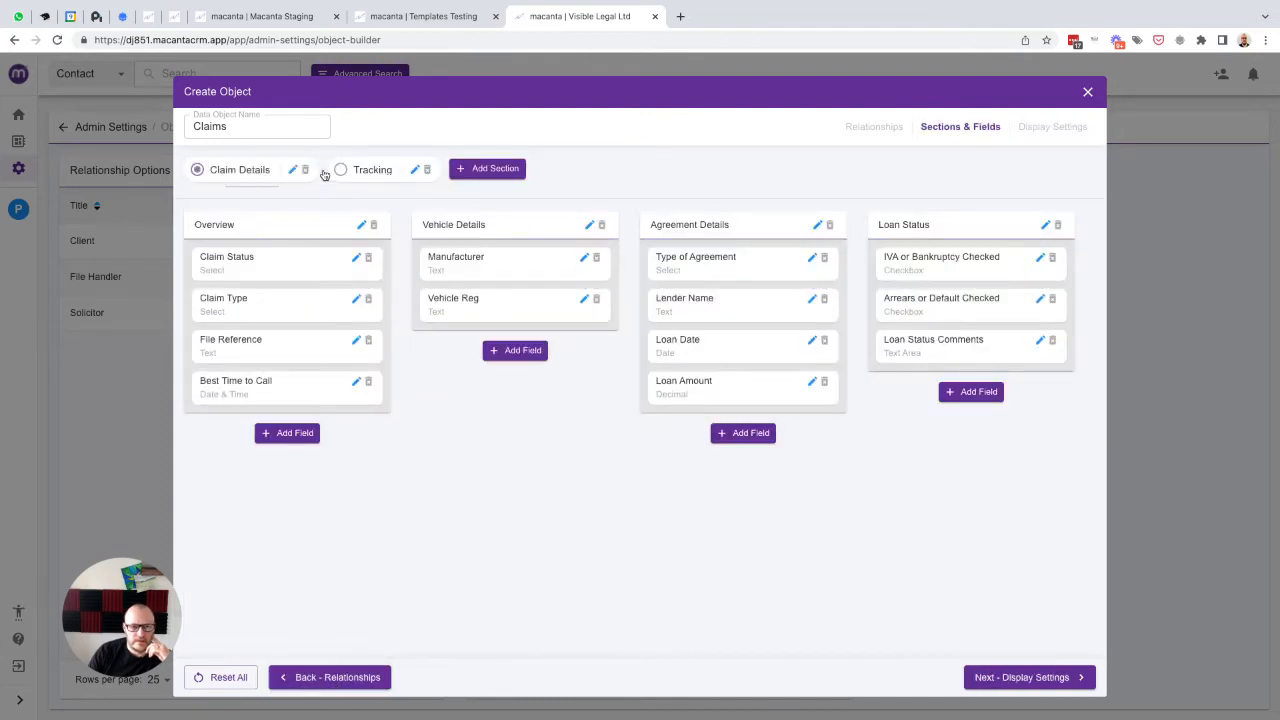
{"action": "left_click", "coordinate": [1038, 677]}
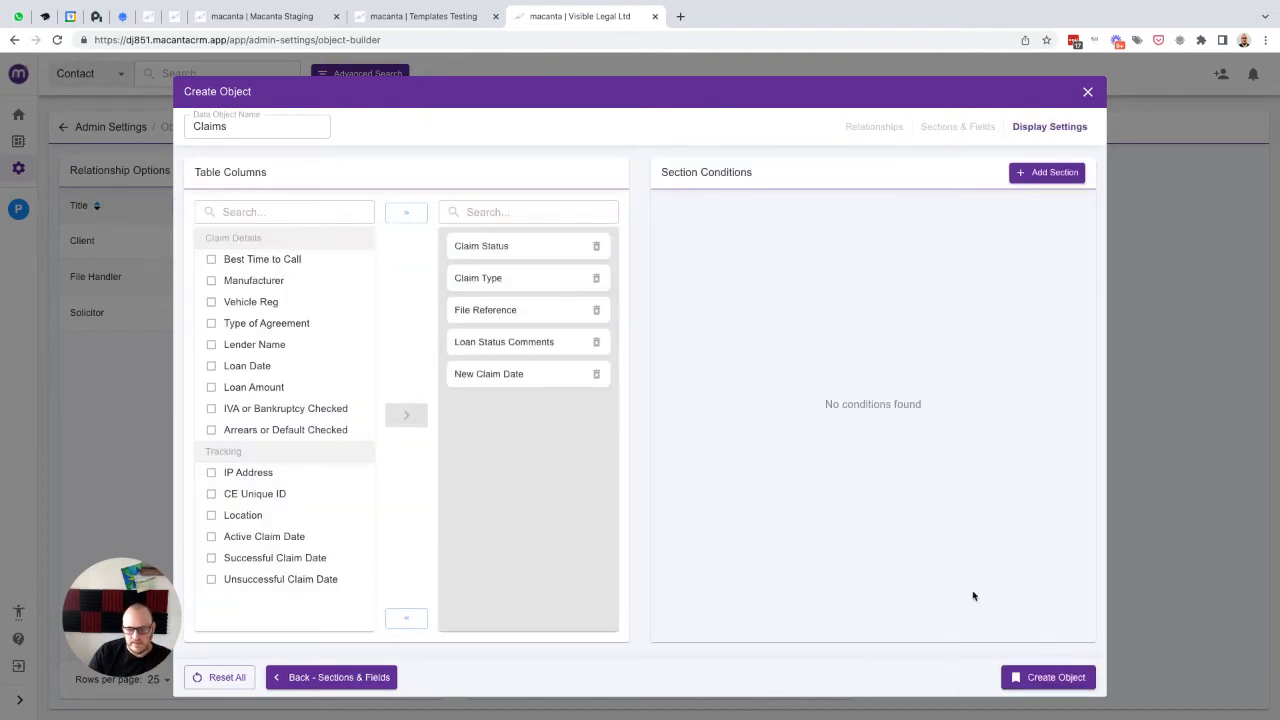
{"action": "left_click", "coordinate": [1055, 679]}
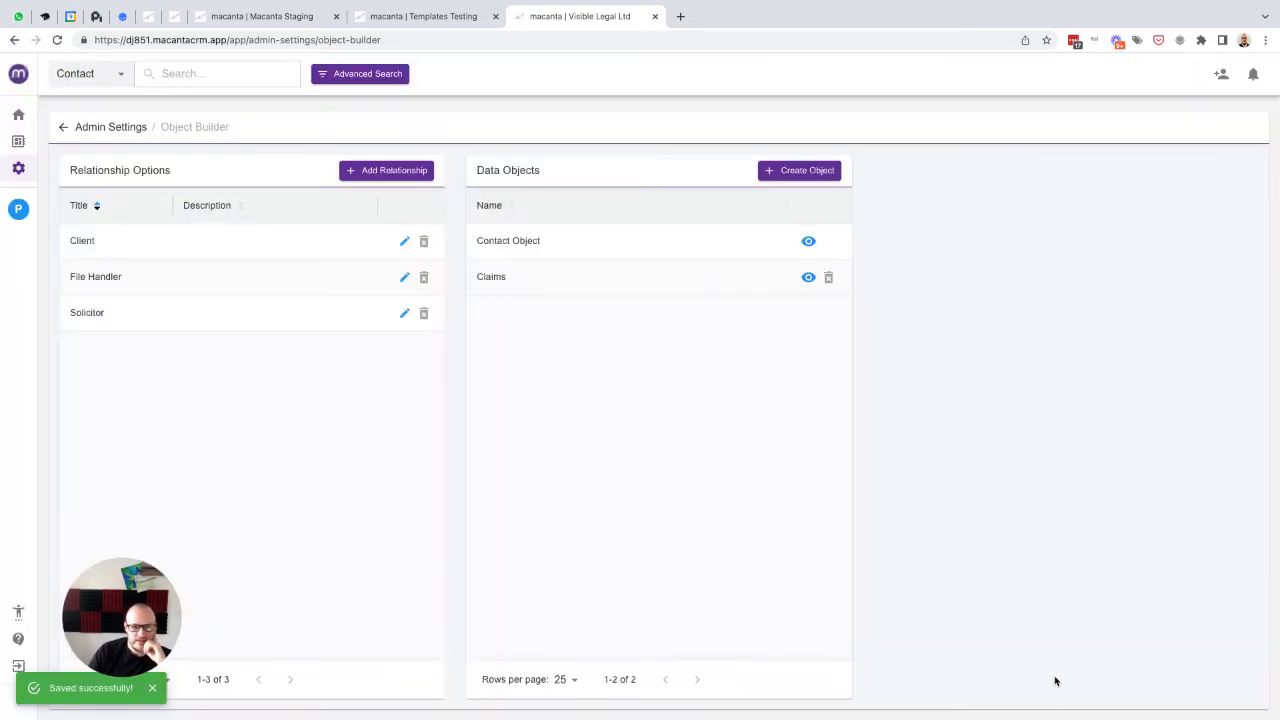
- Open a new Claims item on the contact record and check its Claim Details, Tracking and Additional Info, then close it without saving
{"action": "left_click", "coordinate": [18, 209]}
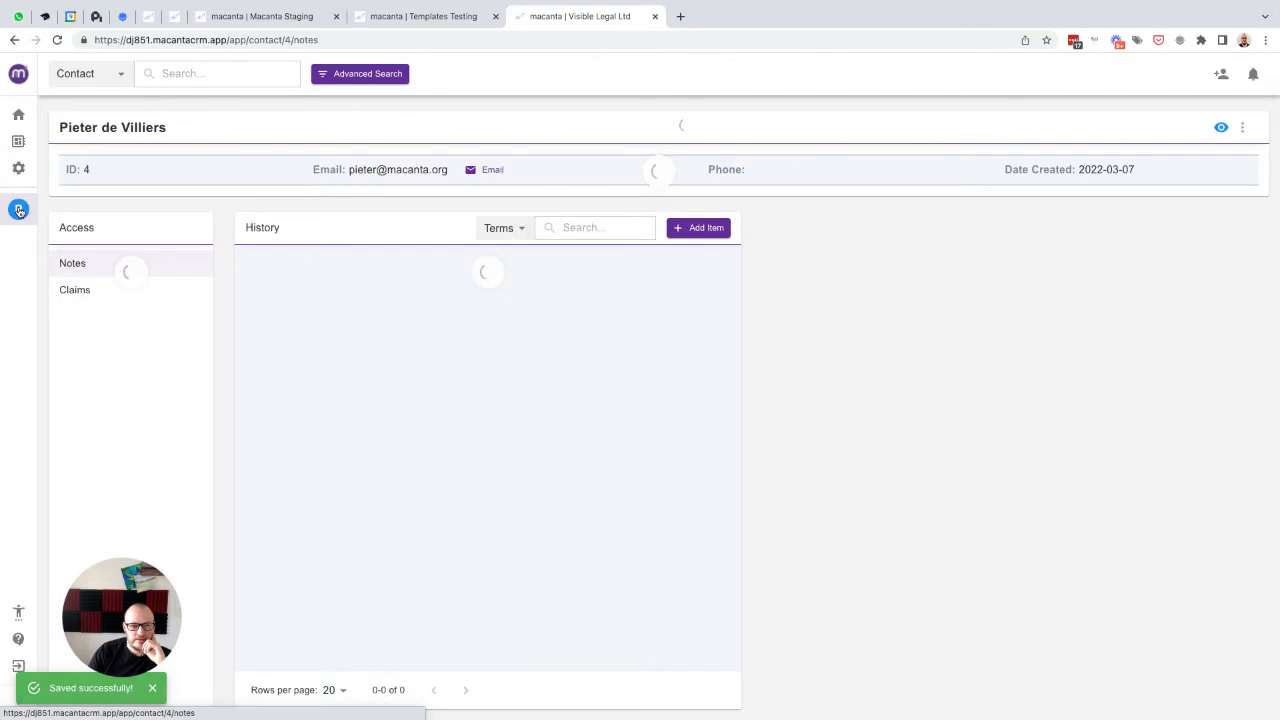
{"action": "left_click", "coordinate": [80, 291]}
{"action": "left_click", "coordinate": [1112, 229]}
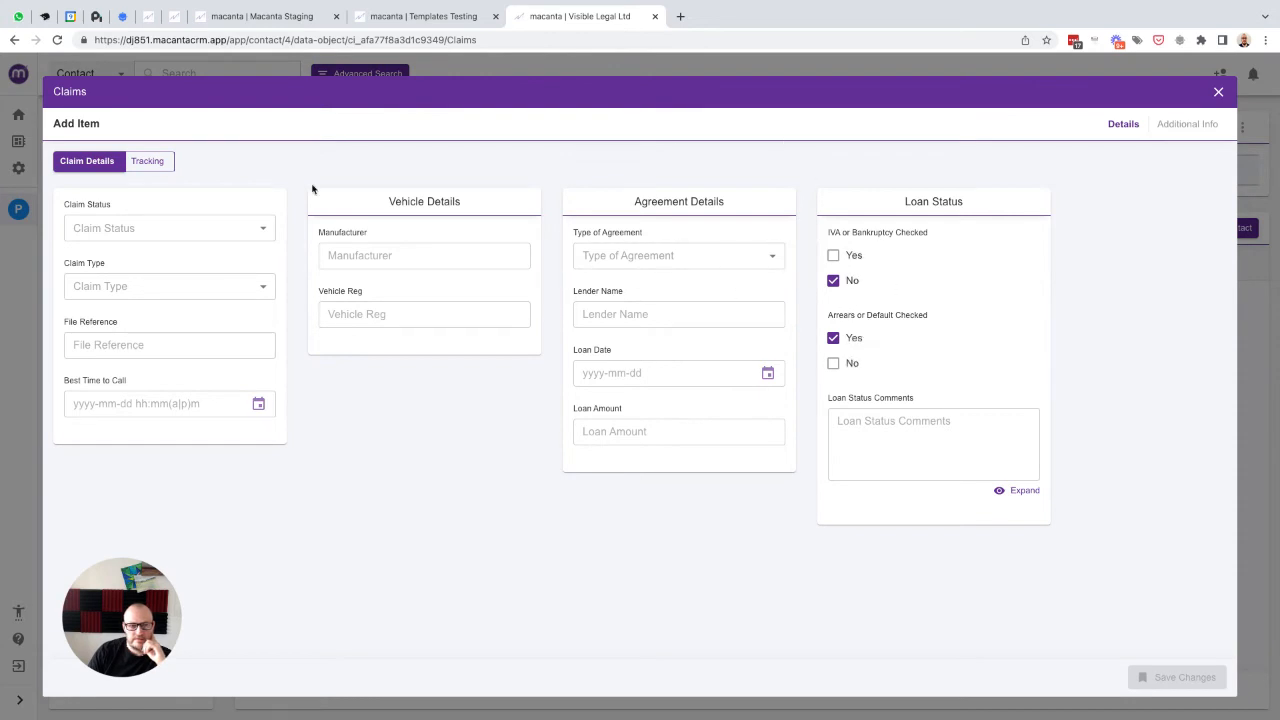
{"action": "left_click", "coordinate": [147, 161]}
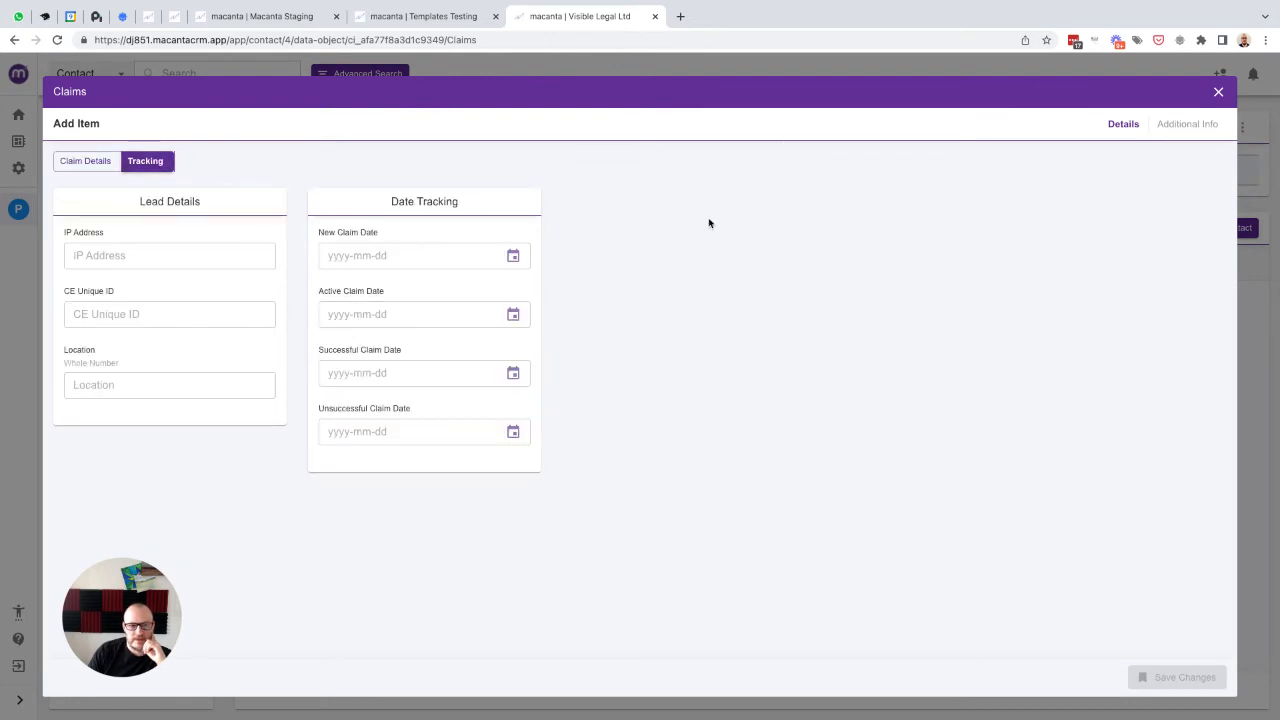
{"action": "left_click", "coordinate": [1190, 126]}
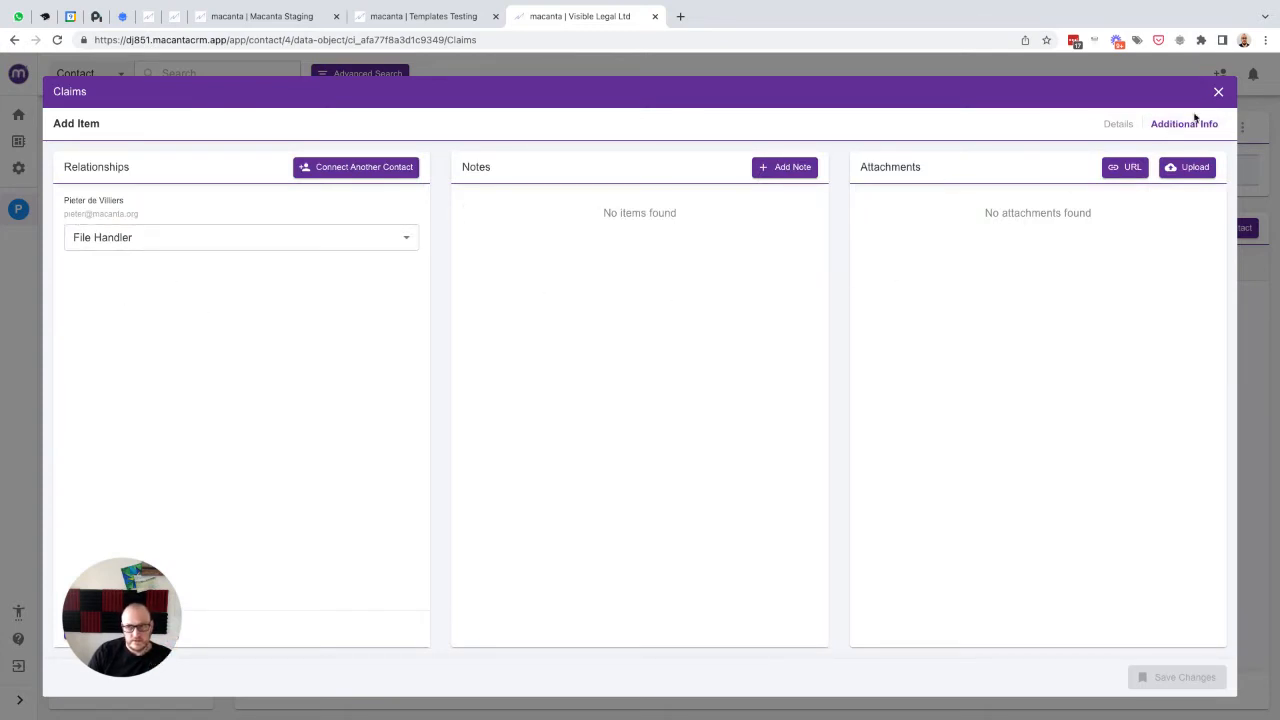
{"action": "left_click", "coordinate": [1218, 93]}
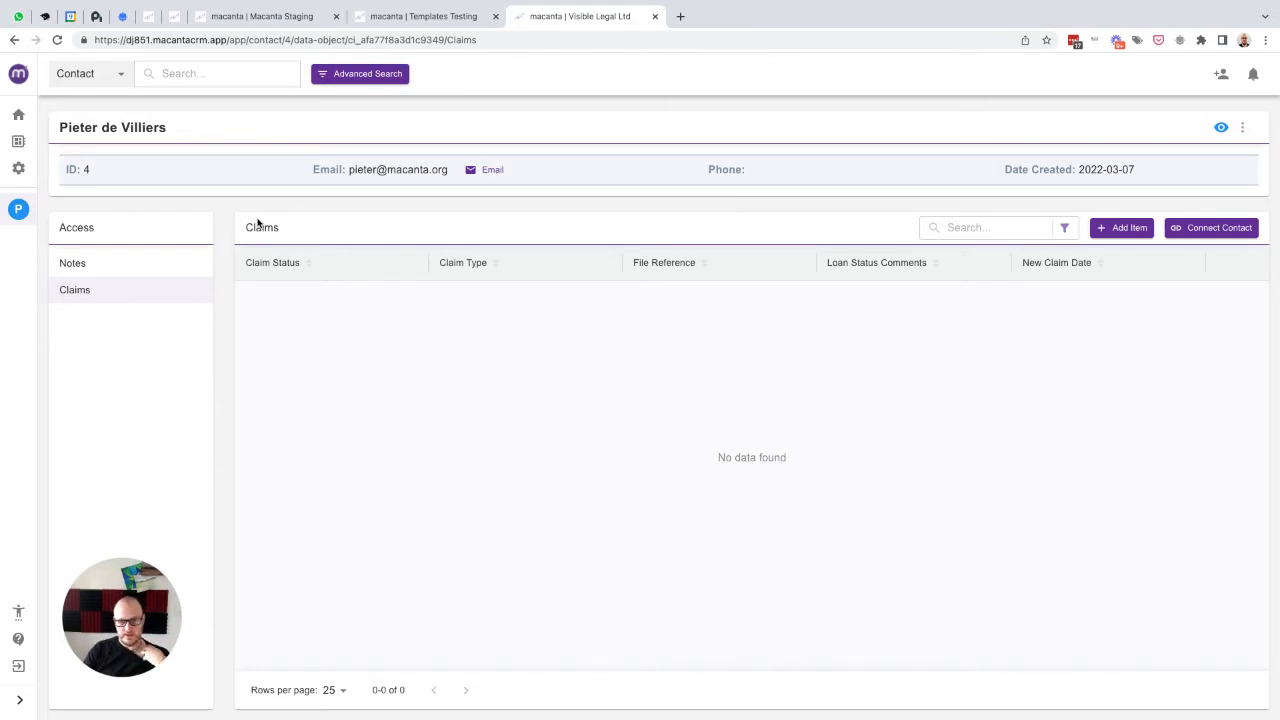
- Start a new workflow board in the admin settings, named Claims, with Claims as the data object type
{"action": "left_click", "coordinate": [18, 114]}
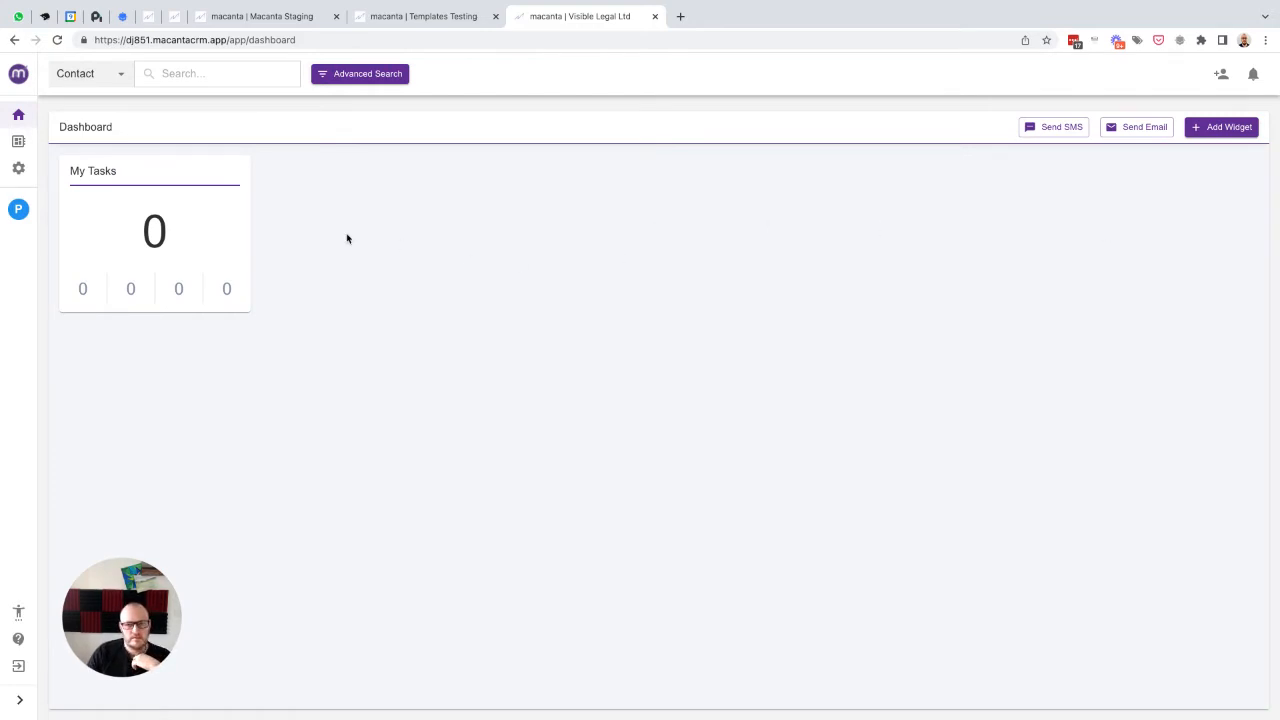
{"action": "left_click", "coordinate": [18, 142]}
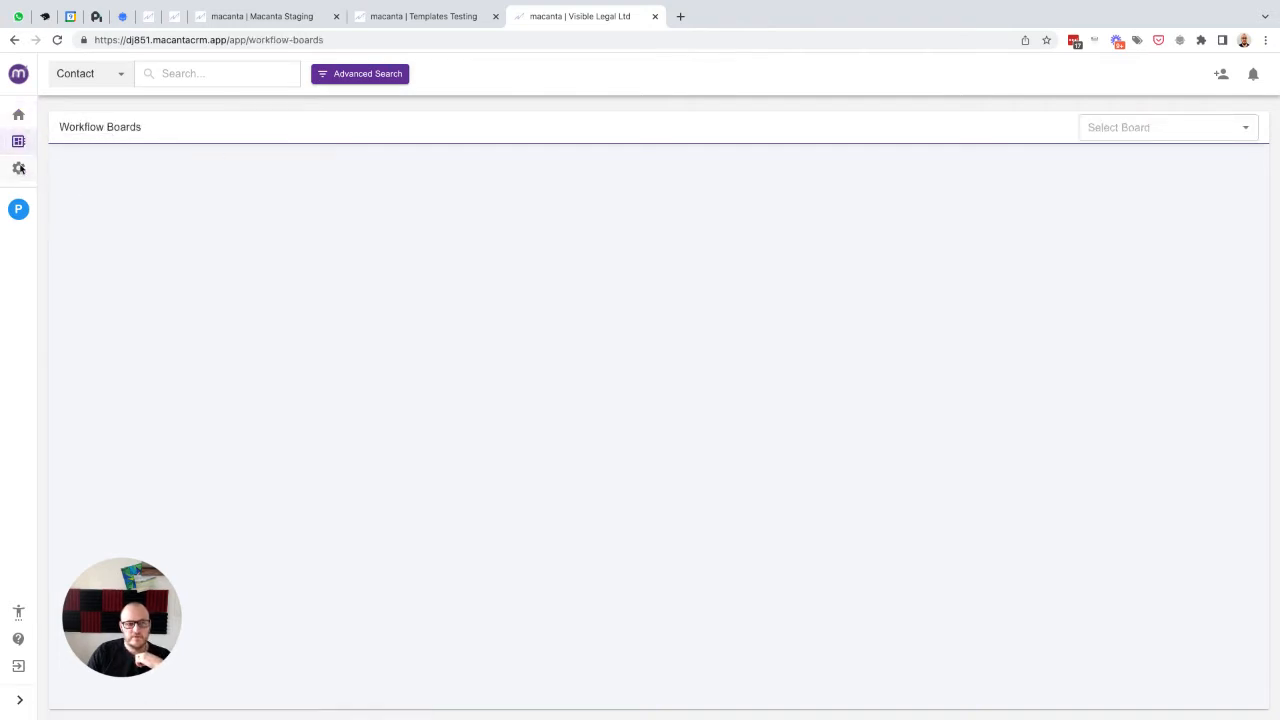
{"action": "left_click", "coordinate": [18, 168]}
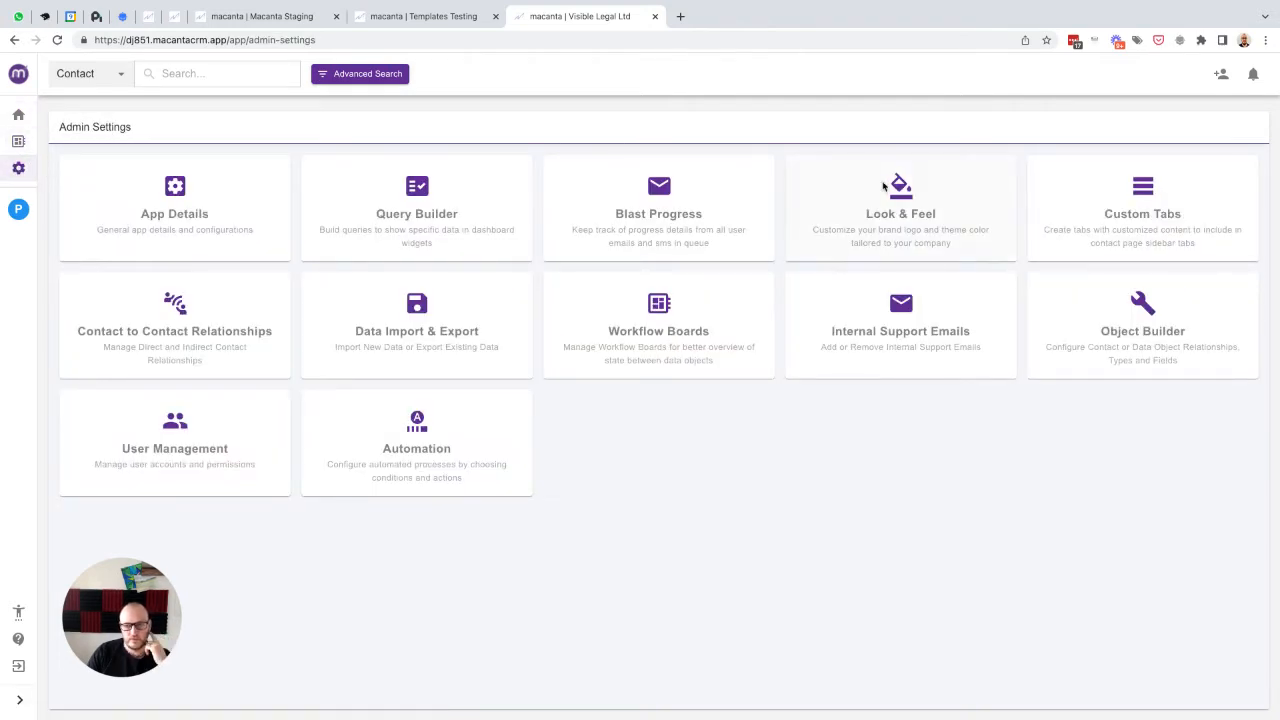
{"action": "left_click", "coordinate": [657, 314]}
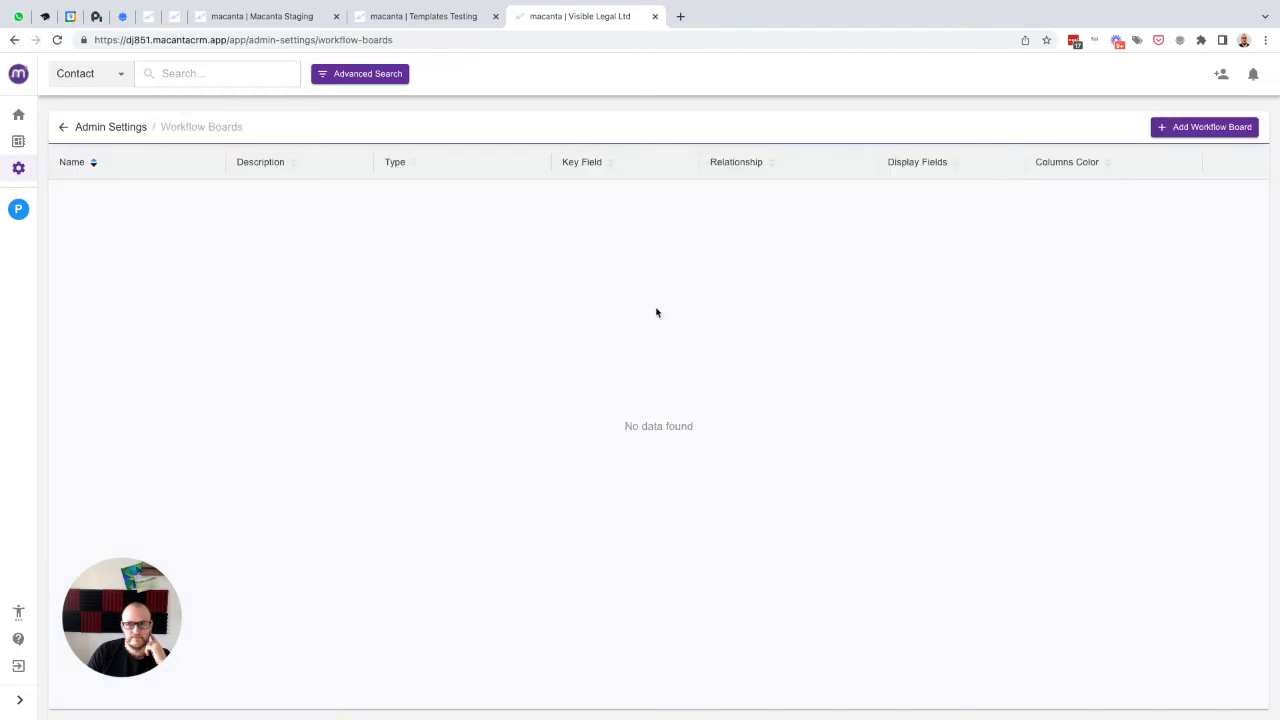
{"action": "left_click", "coordinate": [1188, 127]}
{"action": "left_click", "coordinate": [377, 232]}
{"action": "type", "text": "s"}
{"action": "left_click", "coordinate": [275, 399]}
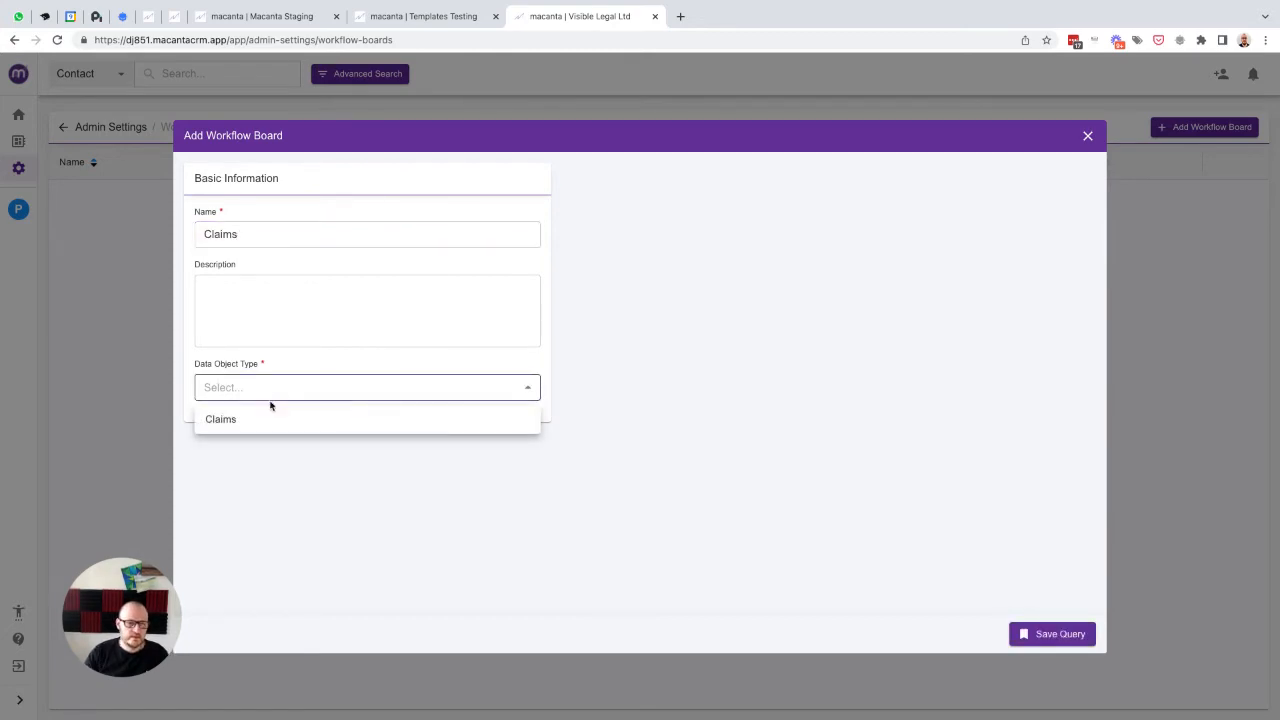
{"action": "left_click", "coordinate": [237, 420]}
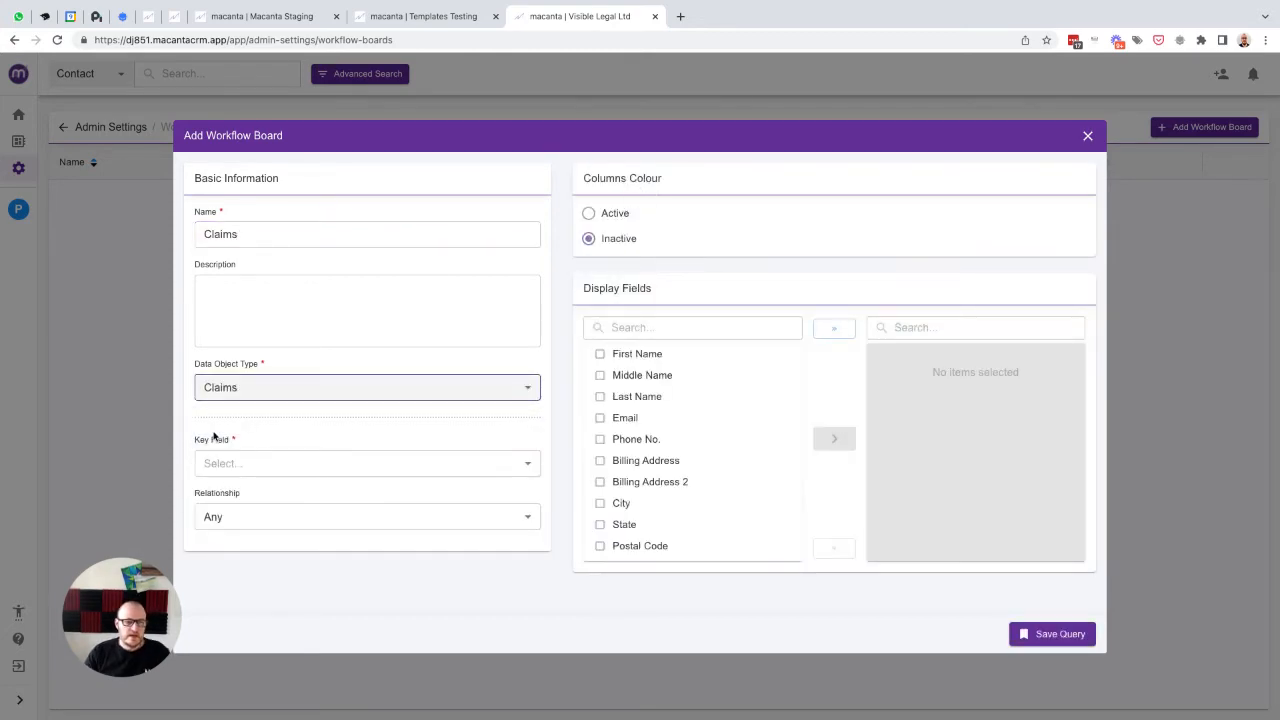
- Set the board's key field to Claim Status, its relationship to Client and its columns colour to Active
{"action": "left_click", "coordinate": [252, 465]}
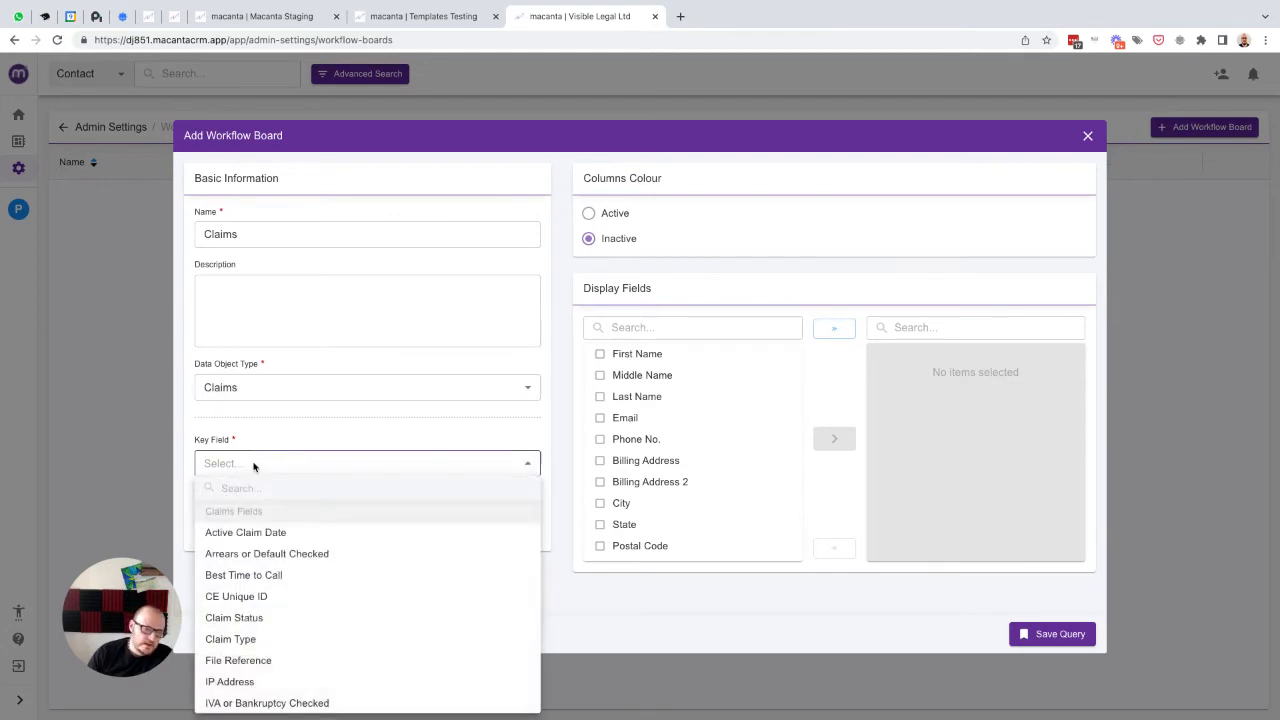
{"action": "left_click", "coordinate": [248, 617]}
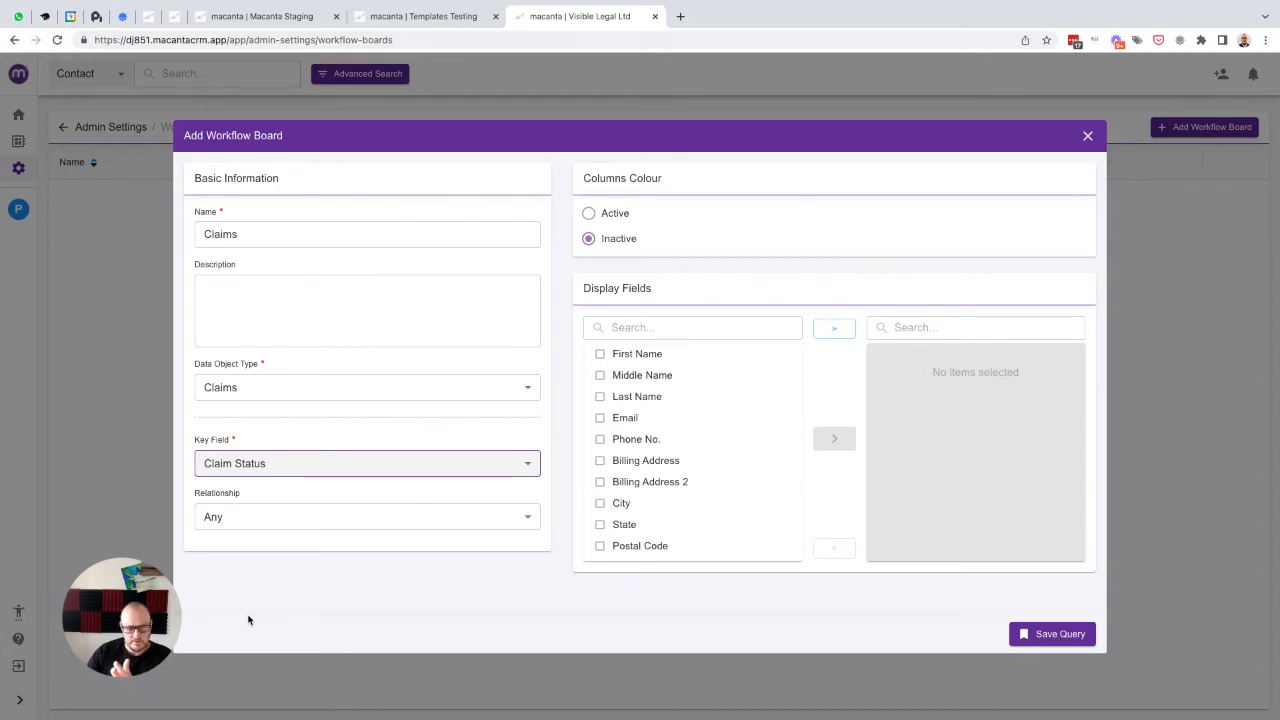
{"action": "left_click", "coordinate": [286, 526]}
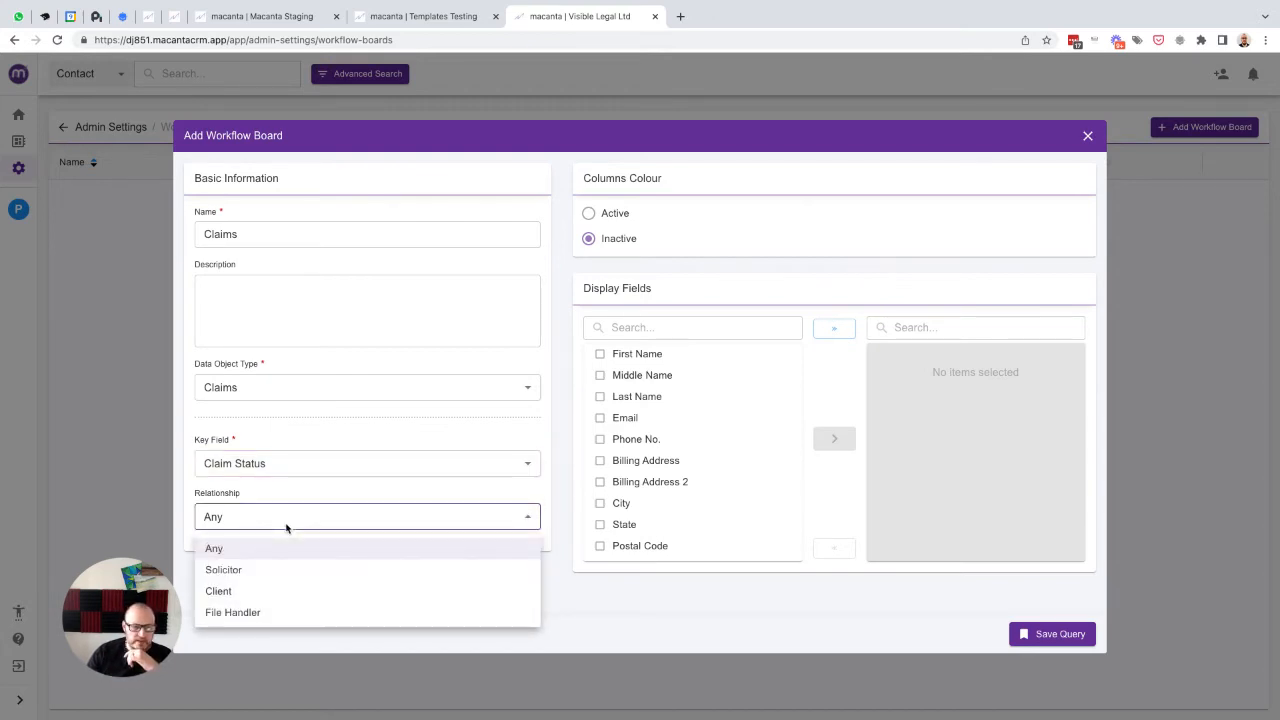
{"action": "left_click", "coordinate": [222, 591]}
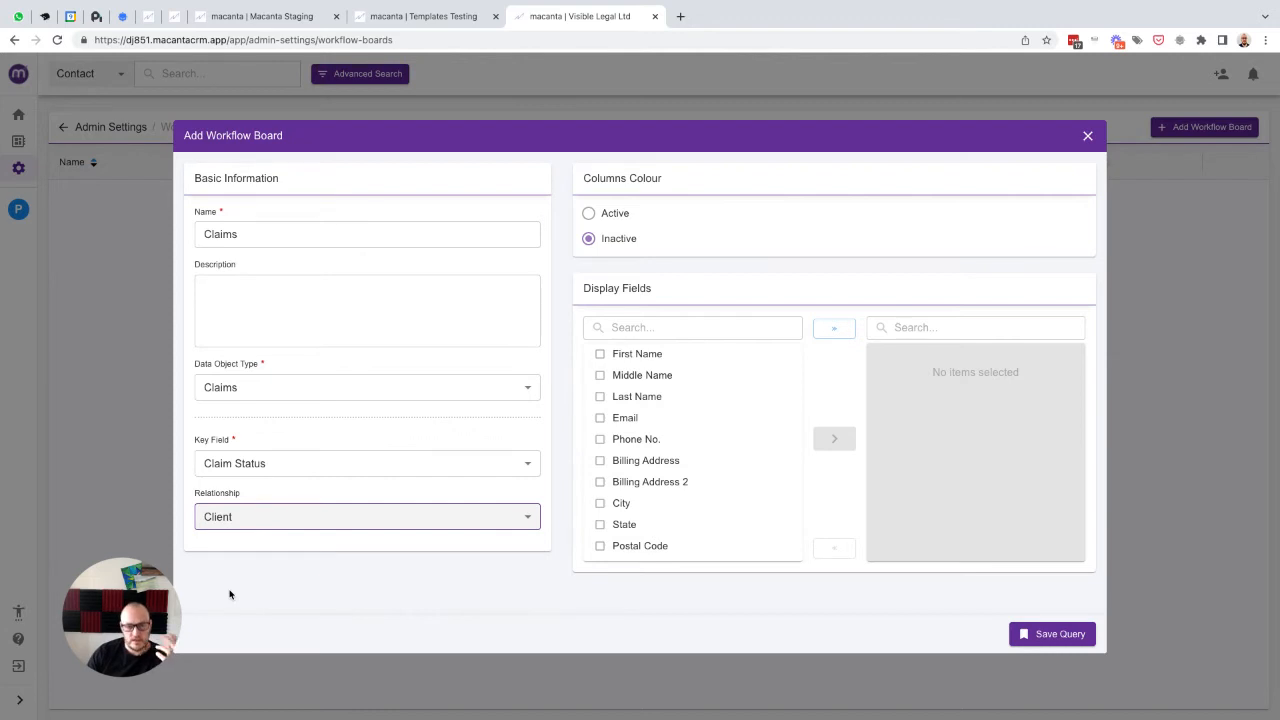
{"action": "left_click", "coordinate": [589, 214]}
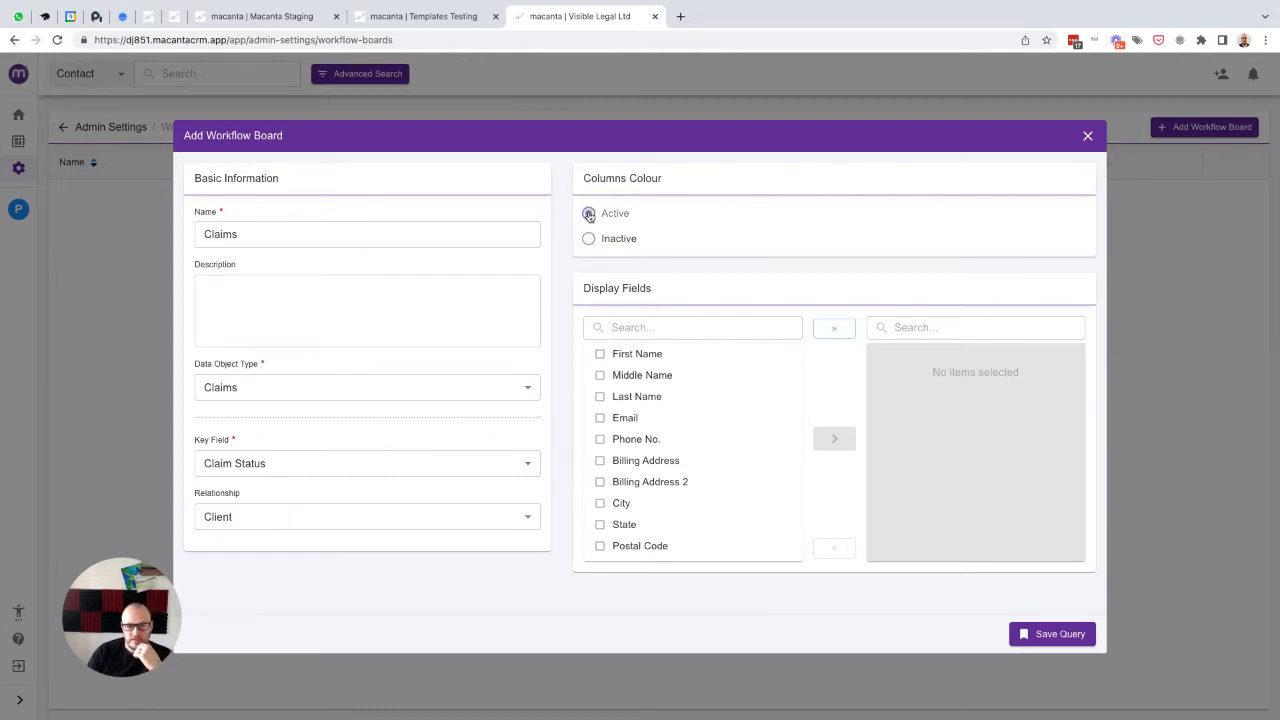
- Select the contact fields First Name, Last Name, Email and Phone No. for the board's display fields
{"action": "left_click", "coordinate": [630, 354]}
{"action": "left_click", "coordinate": [625, 397]}
{"action": "left_click", "coordinate": [624, 417]}
{"action": "left_click", "coordinate": [624, 438]}
- Include CE Unique ID, Claim Type and File Reference, add all selected fields to the display fields, and save and close the board
{"action": "scroll", "coordinate": [625, 437], "scroll_direction": "down", "scroll_amount": 2}
{"action": "scroll", "coordinate": [625, 437], "scroll_direction": "down", "scroll_amount": 6}
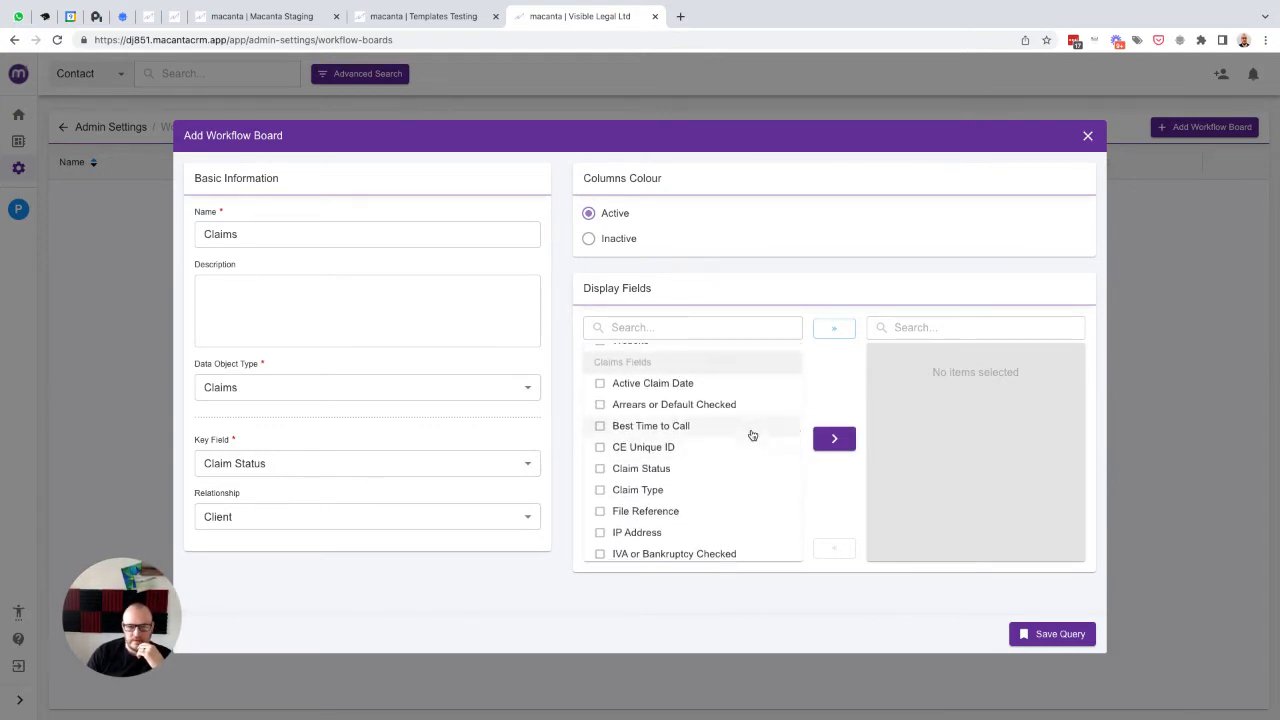
{"action": "scroll", "coordinate": [752, 435], "scroll_direction": "down", "scroll_amount": 2}
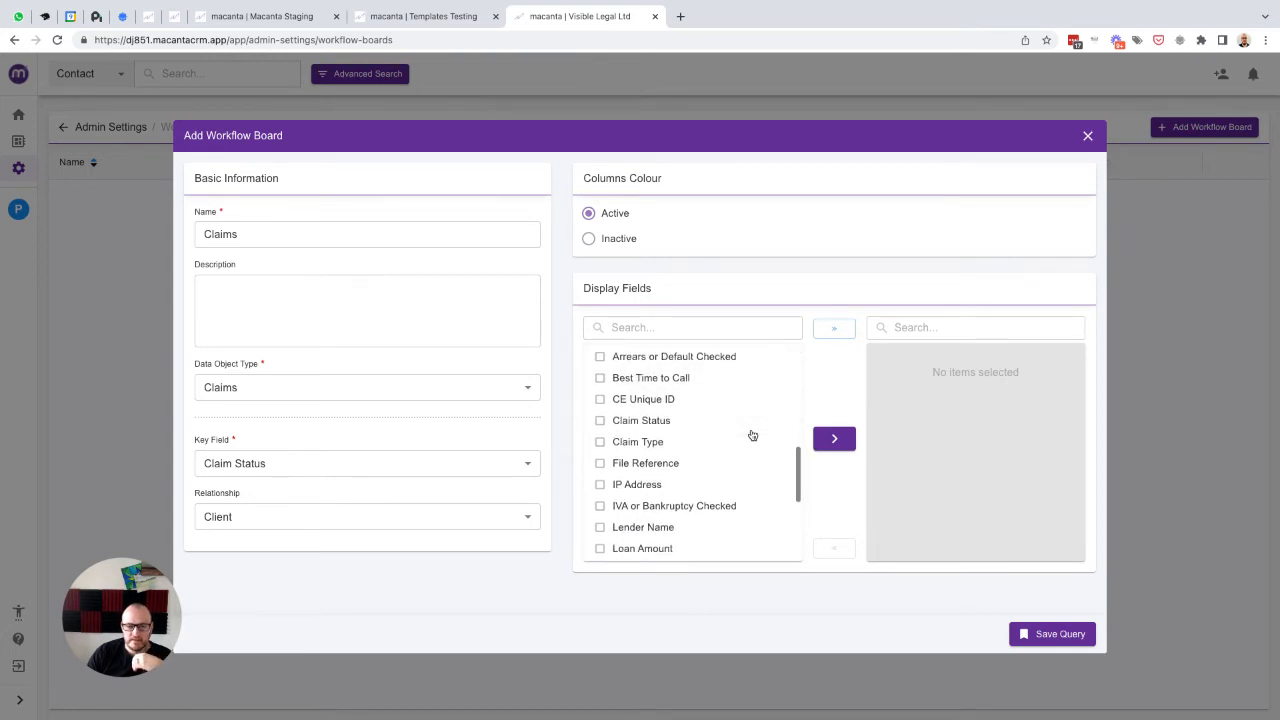
{"action": "left_click", "coordinate": [600, 396]}
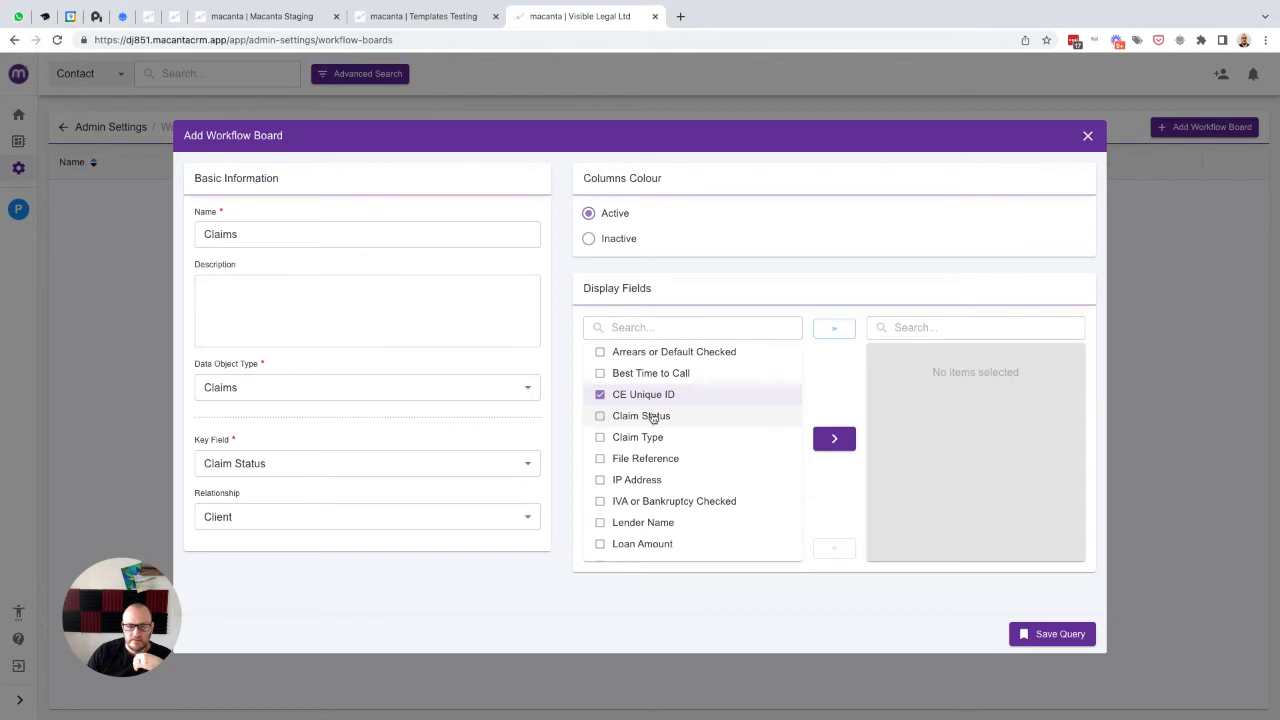
{"action": "left_click", "coordinate": [619, 440]}
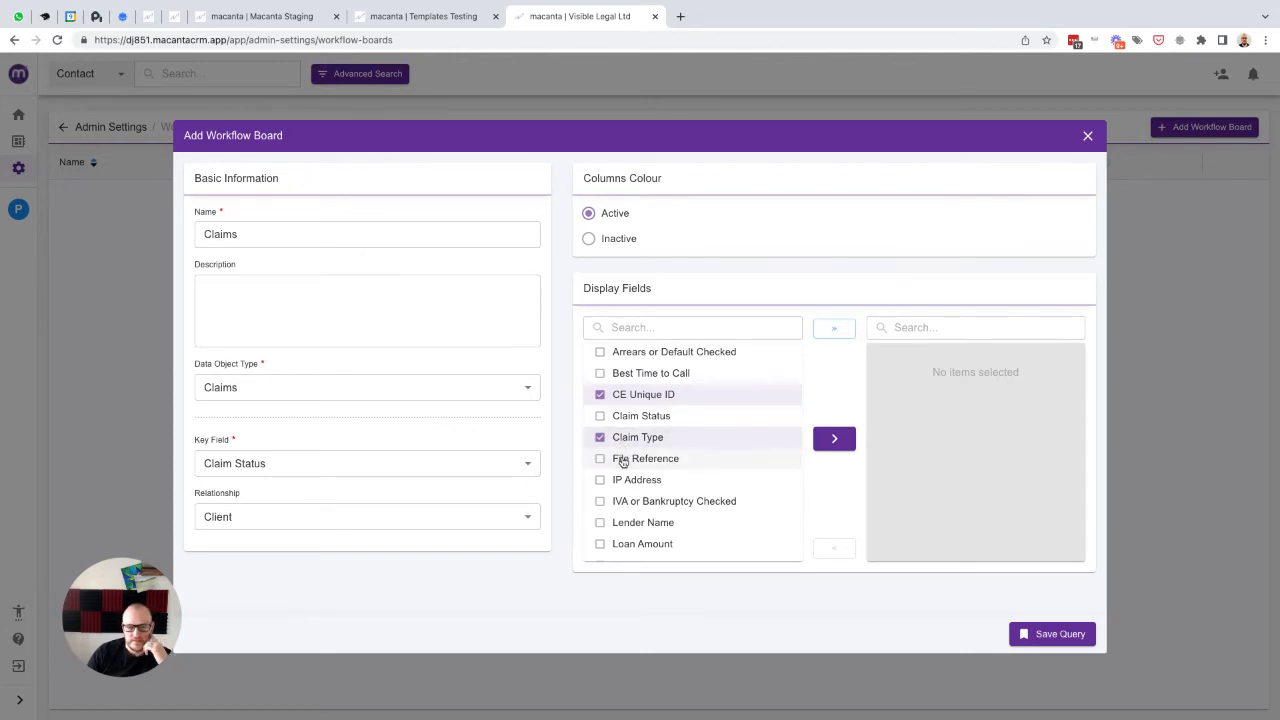
{"action": "left_click", "coordinate": [623, 460]}
{"action": "left_click", "coordinate": [834, 438]}
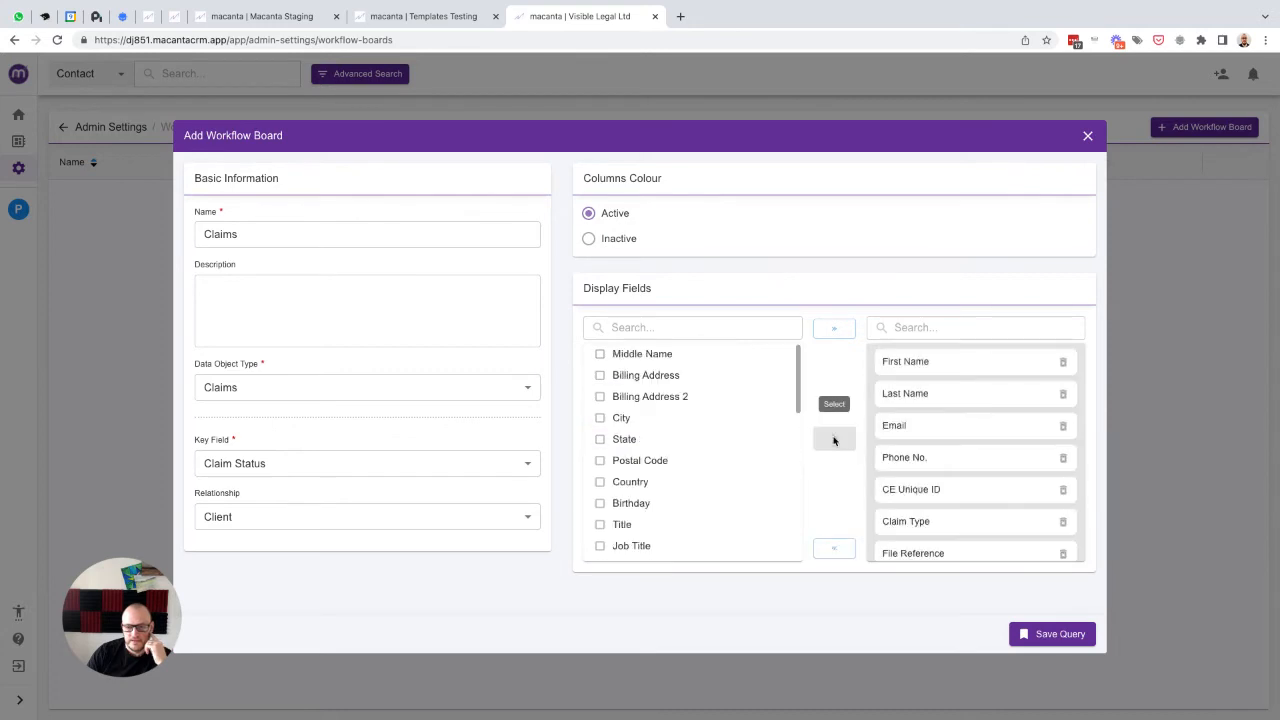
{"action": "scroll", "coordinate": [1029, 446], "scroll_direction": "down", "scroll_amount": 1}
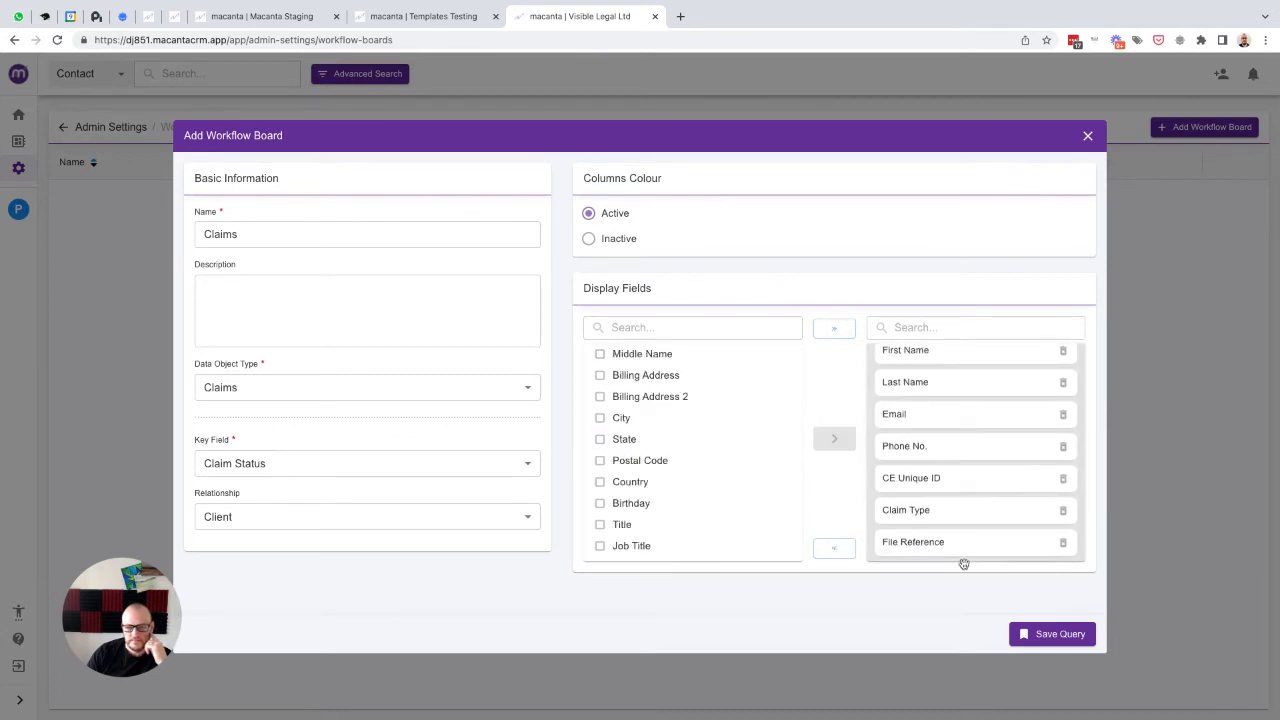
{"action": "left_click", "coordinate": [1055, 636]}
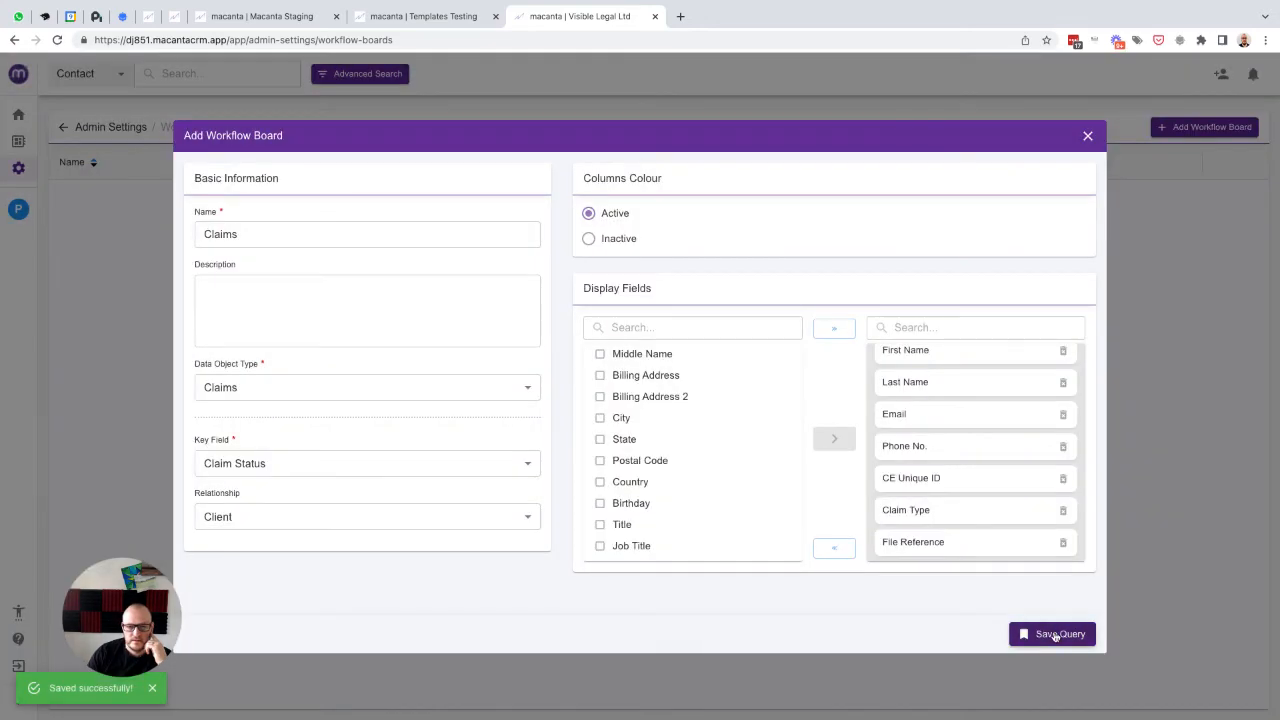
{"action": "left_click", "coordinate": [1087, 137]}
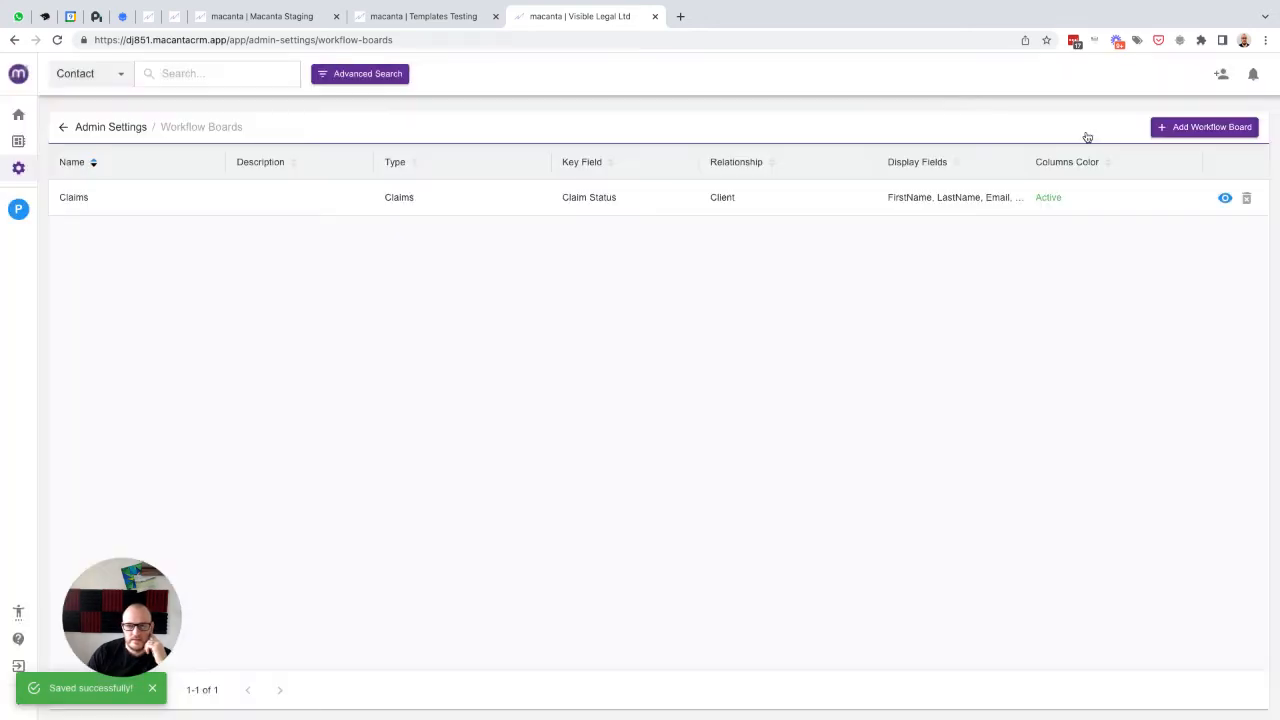
- View the Claims workflow board with its claim status columns and check which boards can be selected
{"action": "left_click", "coordinate": [18, 210]}
{"action": "left_click", "coordinate": [18, 141]}
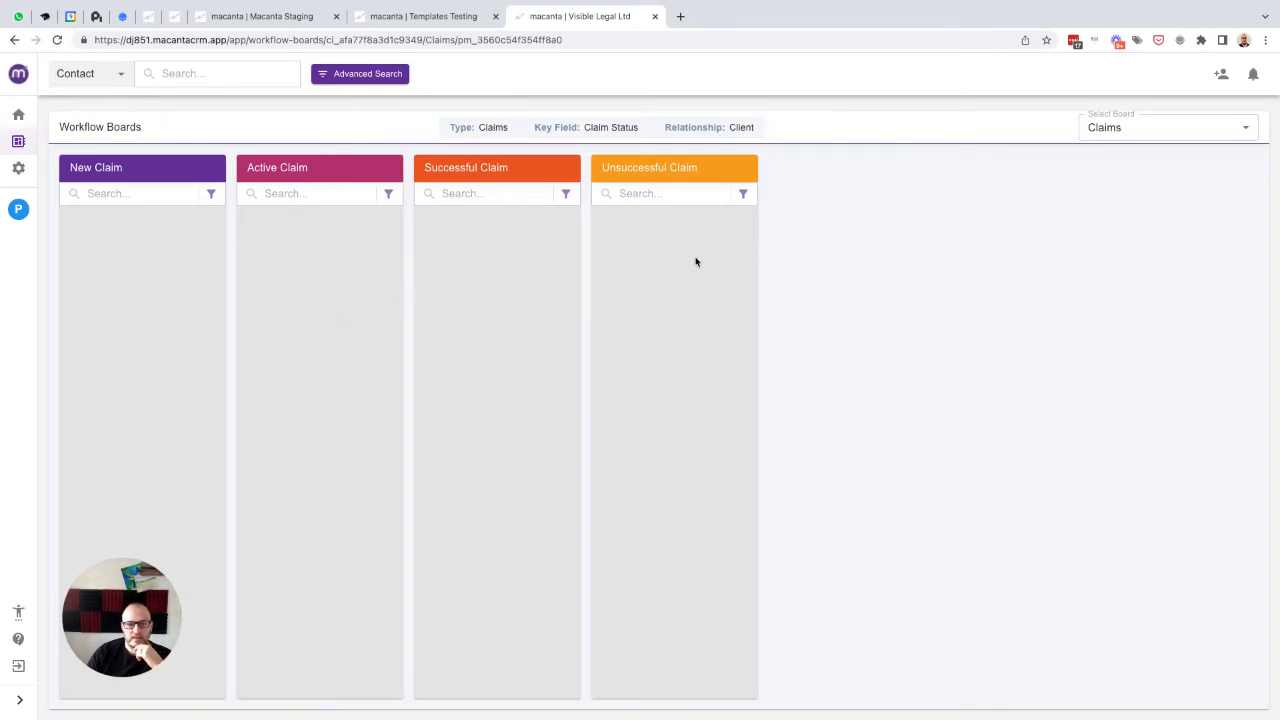
{"action": "left_click", "coordinate": [1117, 132]}
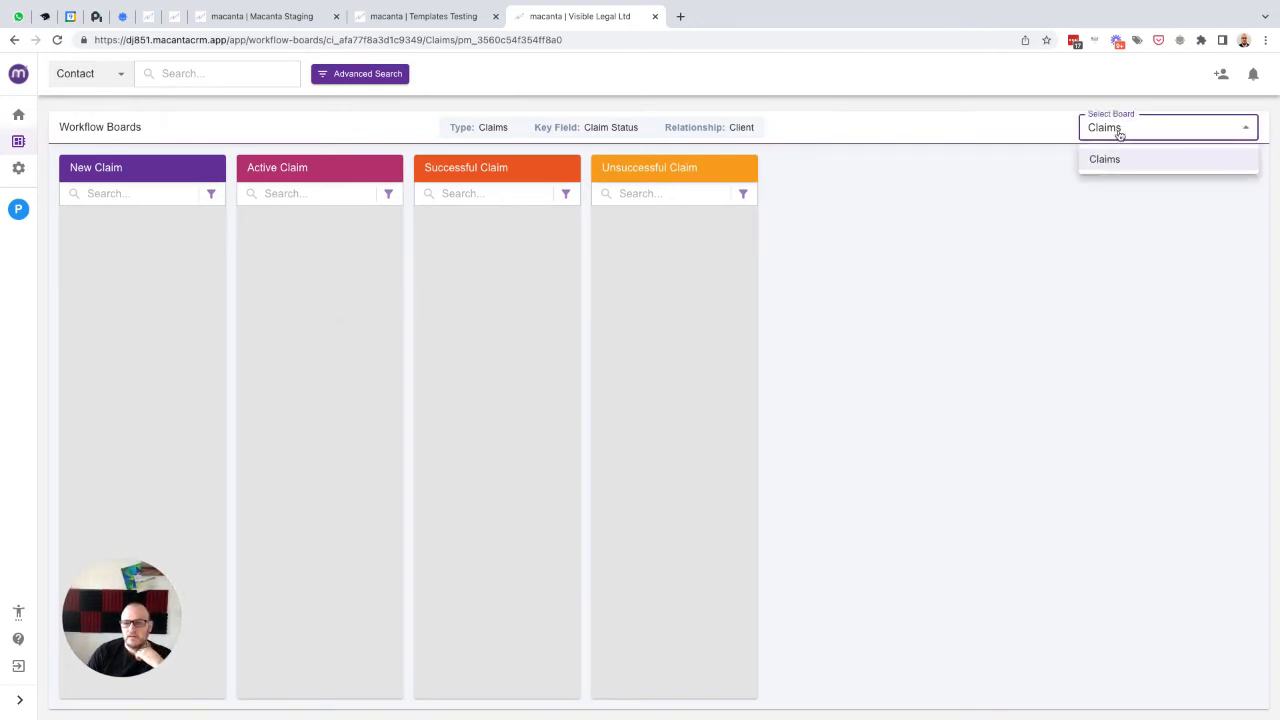
{"action": "left_click", "coordinate": [988, 131]}
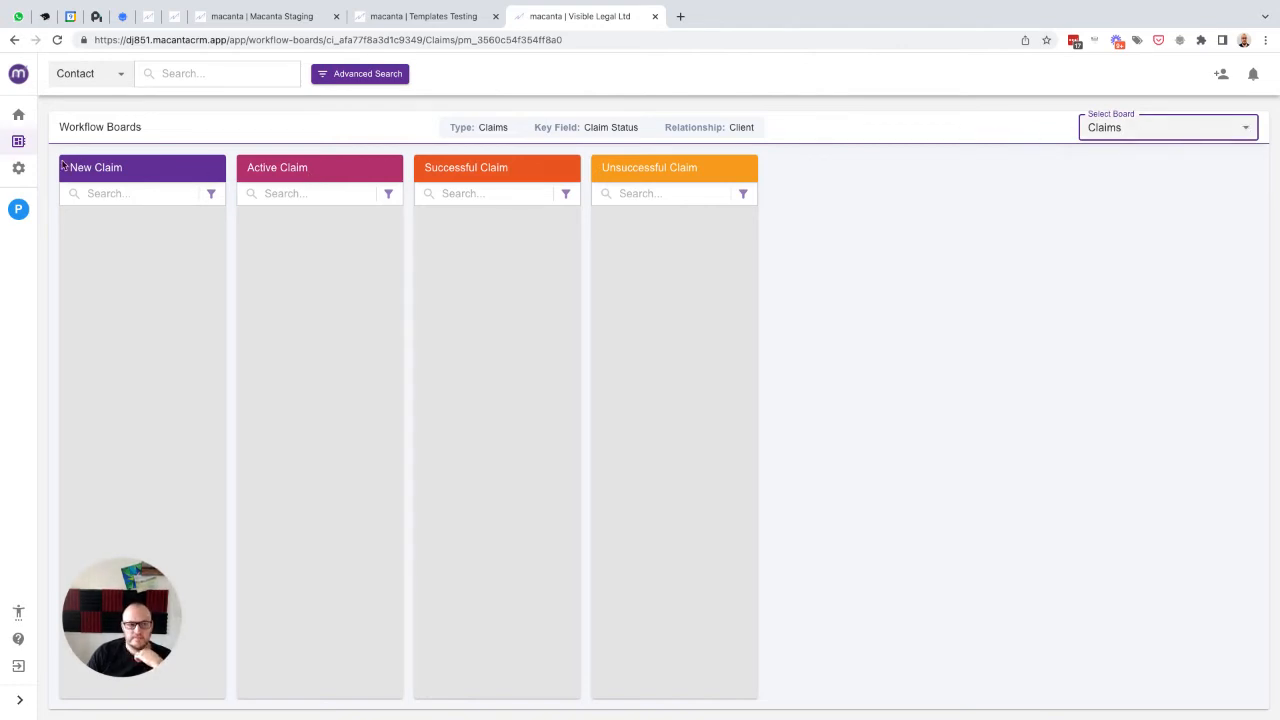
- Start a new query in the admin settings' Query Builder, named New Claims, with Claims as the data object type
{"action": "left_click", "coordinate": [18, 167]}
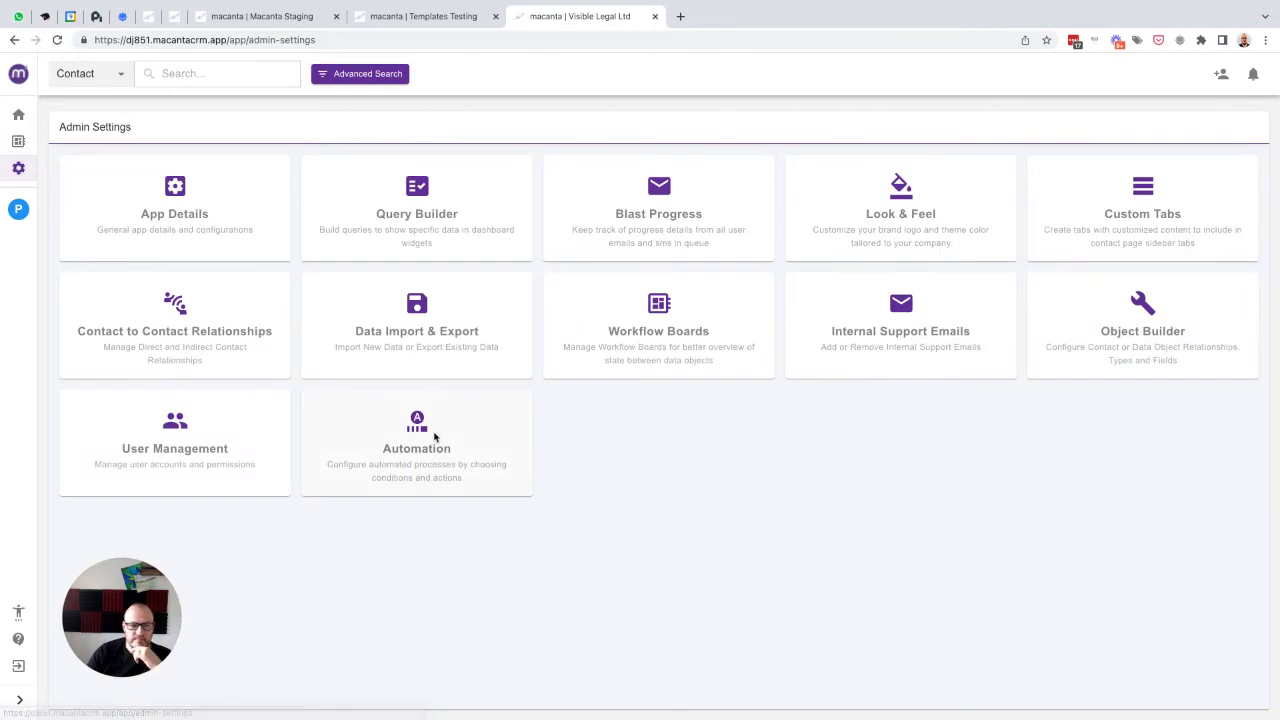
{"action": "left_click", "coordinate": [417, 197]}
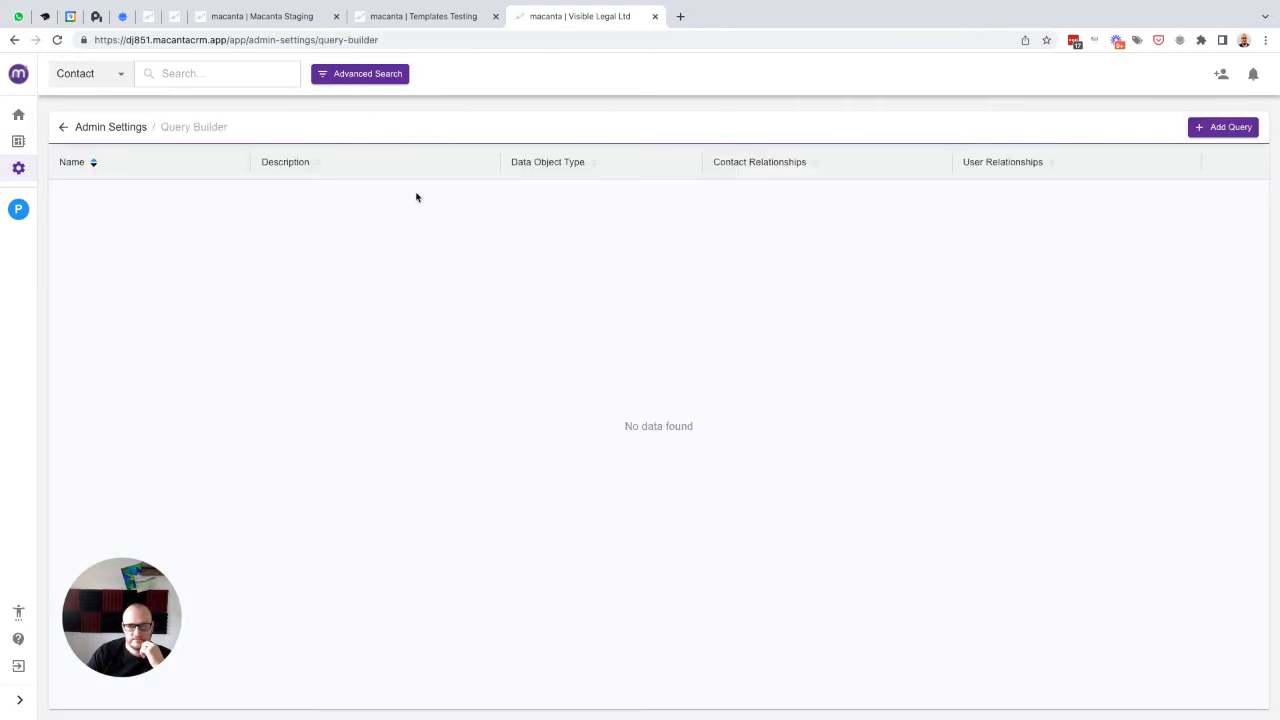
{"action": "left_click", "coordinate": [1229, 126]}
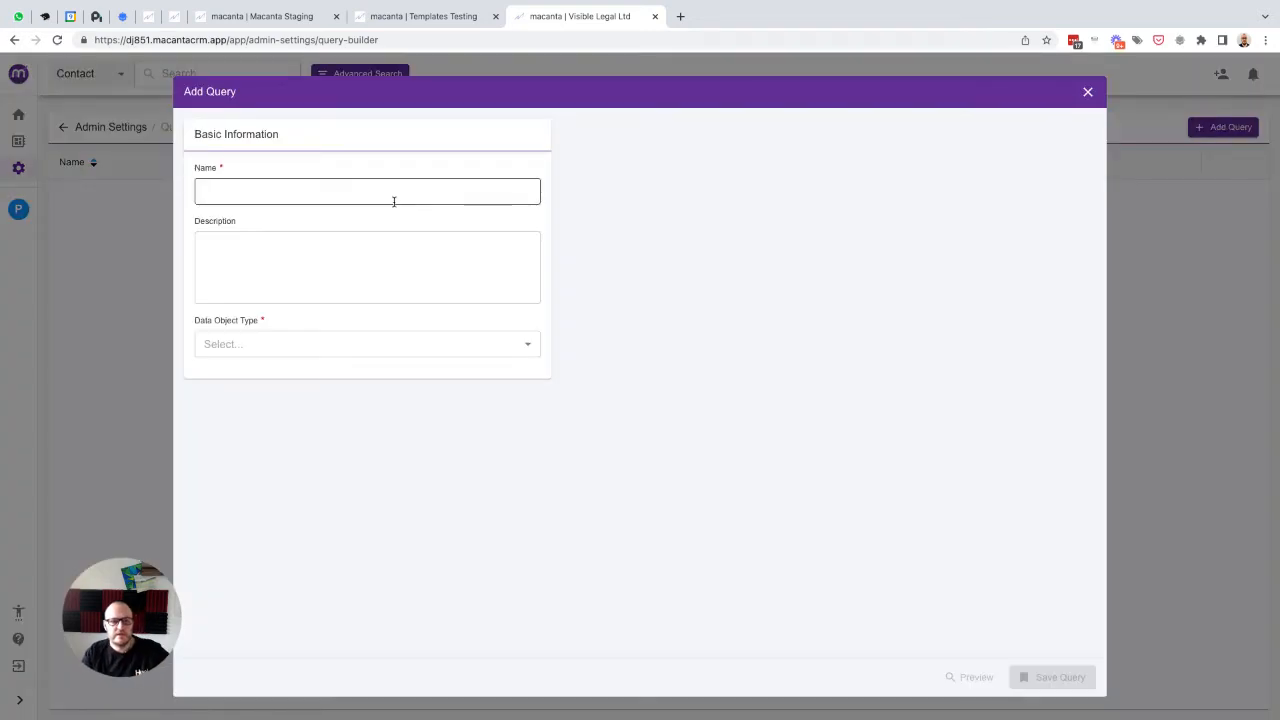
{"action": "type", "text": "New Claims"}
{"action": "left_click", "coordinate": [349, 344]}
{"action": "left_click", "coordinate": [280, 379]}
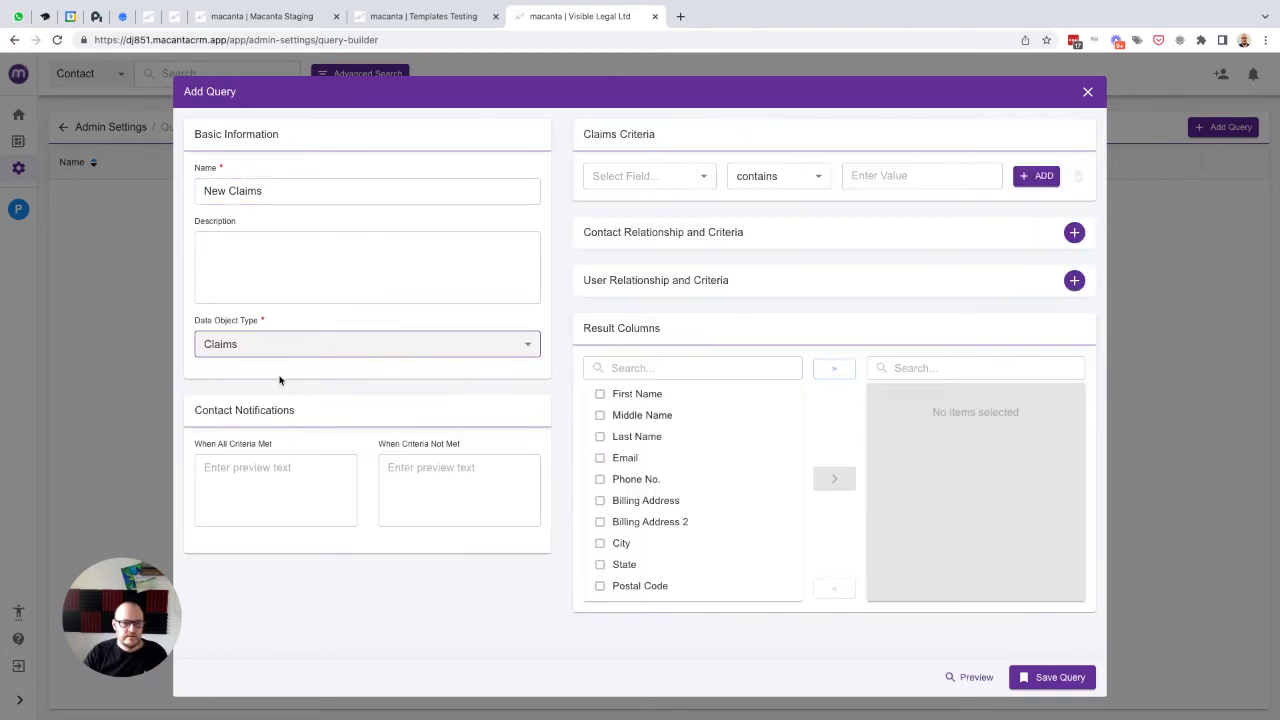
- Set the query's claims criterion to Claim Status is New Claim
{"action": "left_click", "coordinate": [668, 180]}
{"action": "type", "text": "stat"}
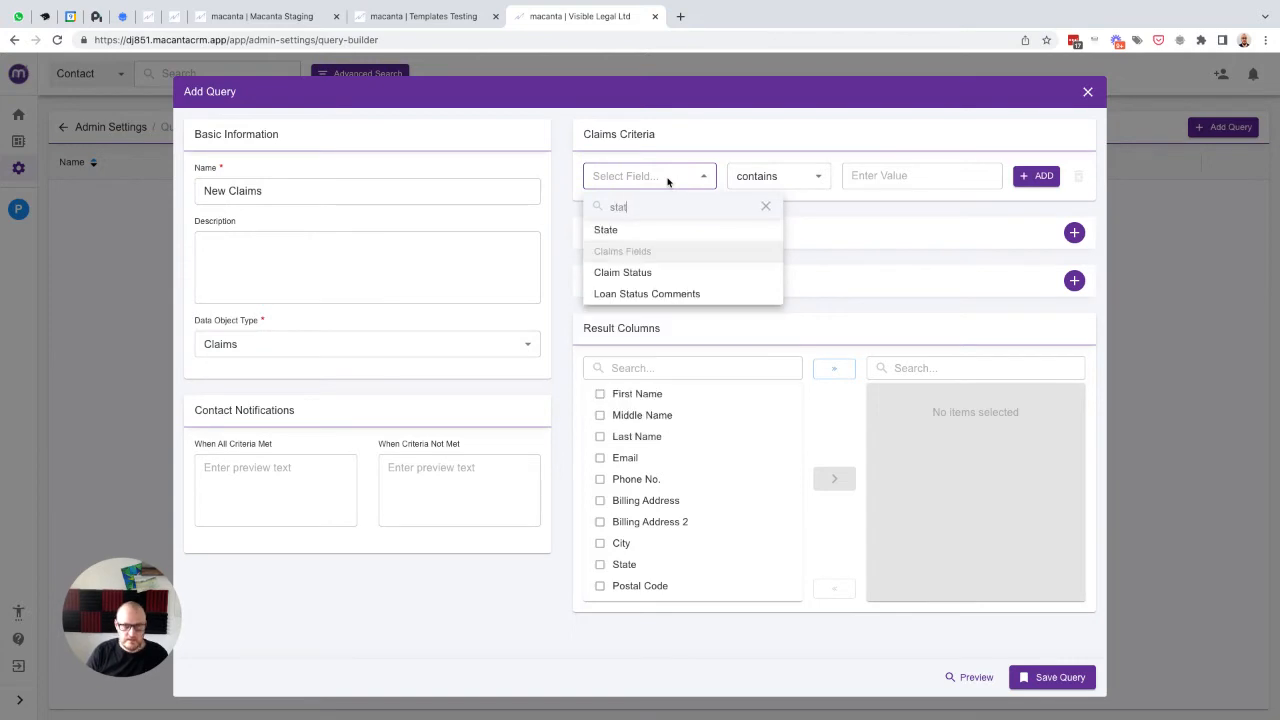
{"action": "left_click", "coordinate": [638, 271]}
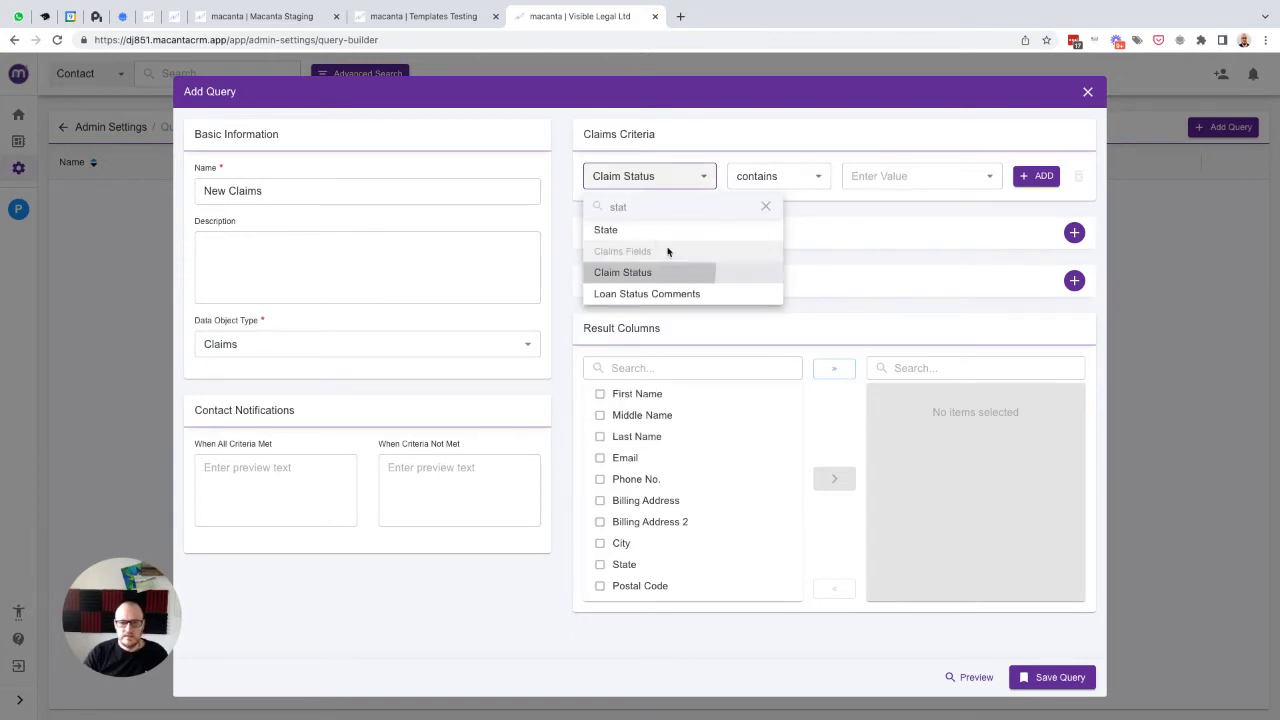
{"action": "left_click", "coordinate": [808, 176]}
{"action": "left_click", "coordinate": [745, 229]}
{"action": "left_click", "coordinate": [905, 176]}
{"action": "left_click", "coordinate": [900, 207]}
{"action": "left_click", "coordinate": [770, 227]}
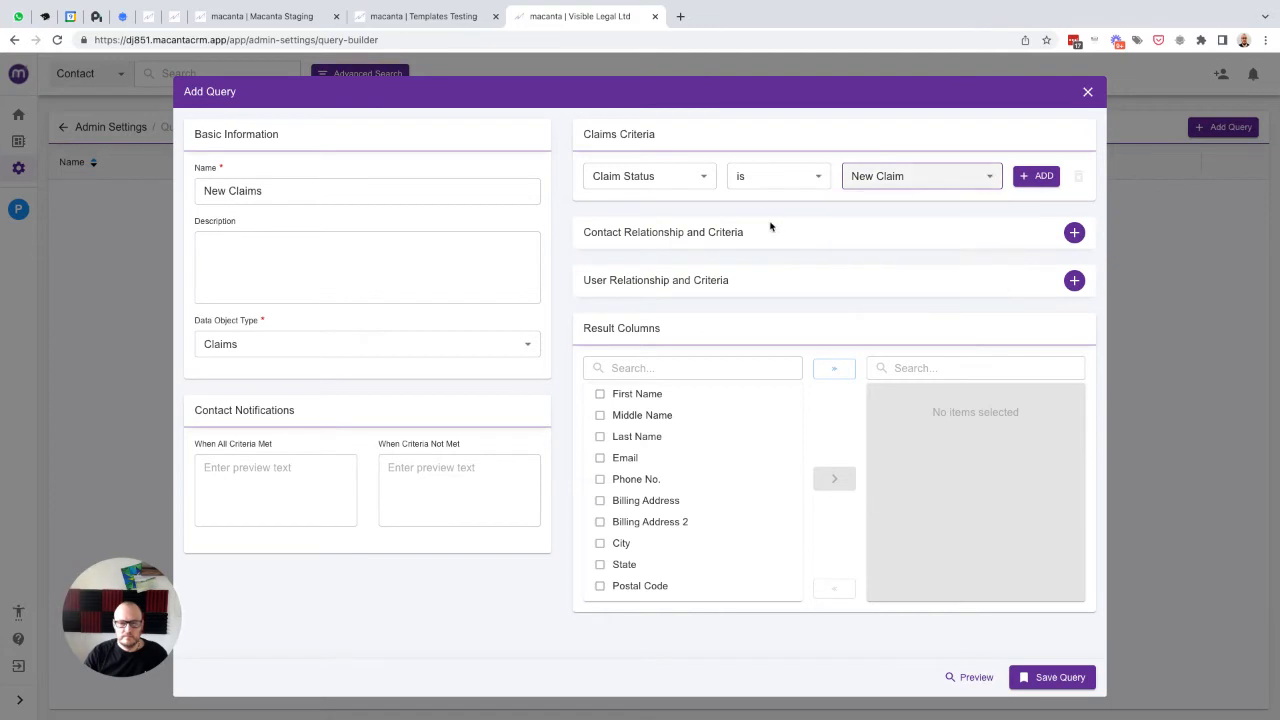
- Add a contact relationship criterion to the query and set it to Client
{"action": "left_click", "coordinate": [1074, 232]}
{"action": "left_click", "coordinate": [658, 276]}
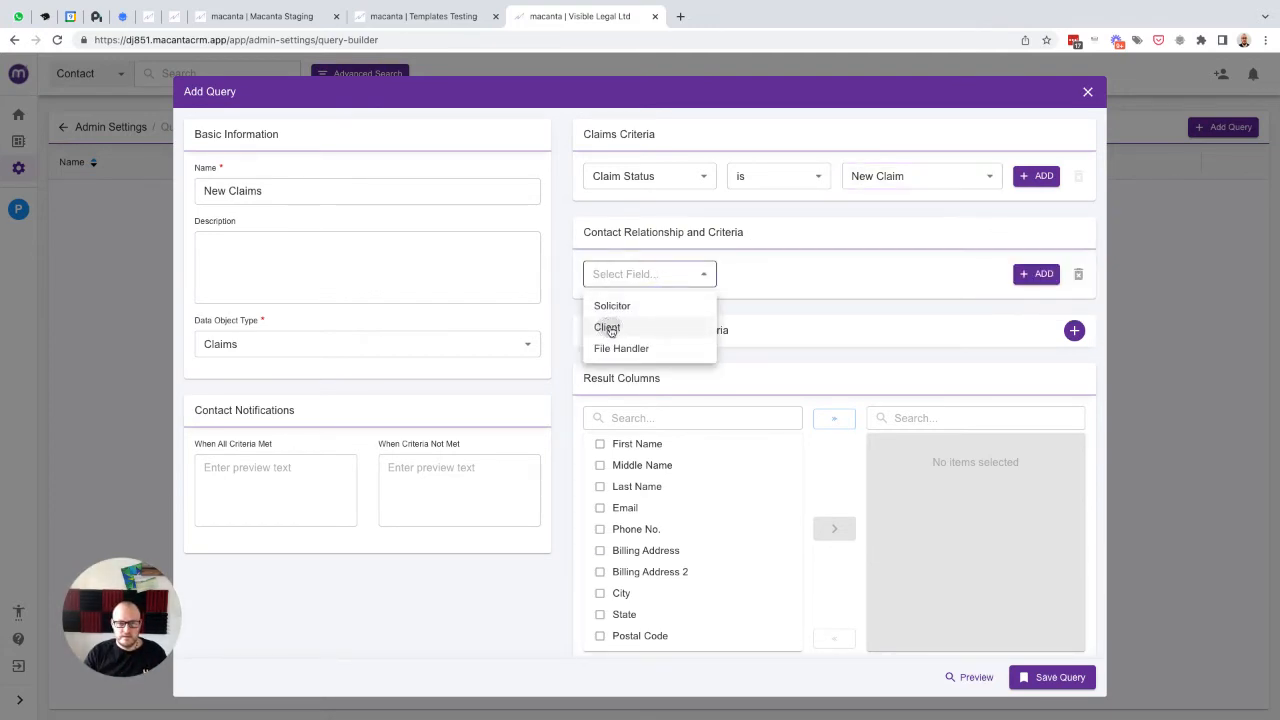
{"action": "left_click", "coordinate": [606, 326]}
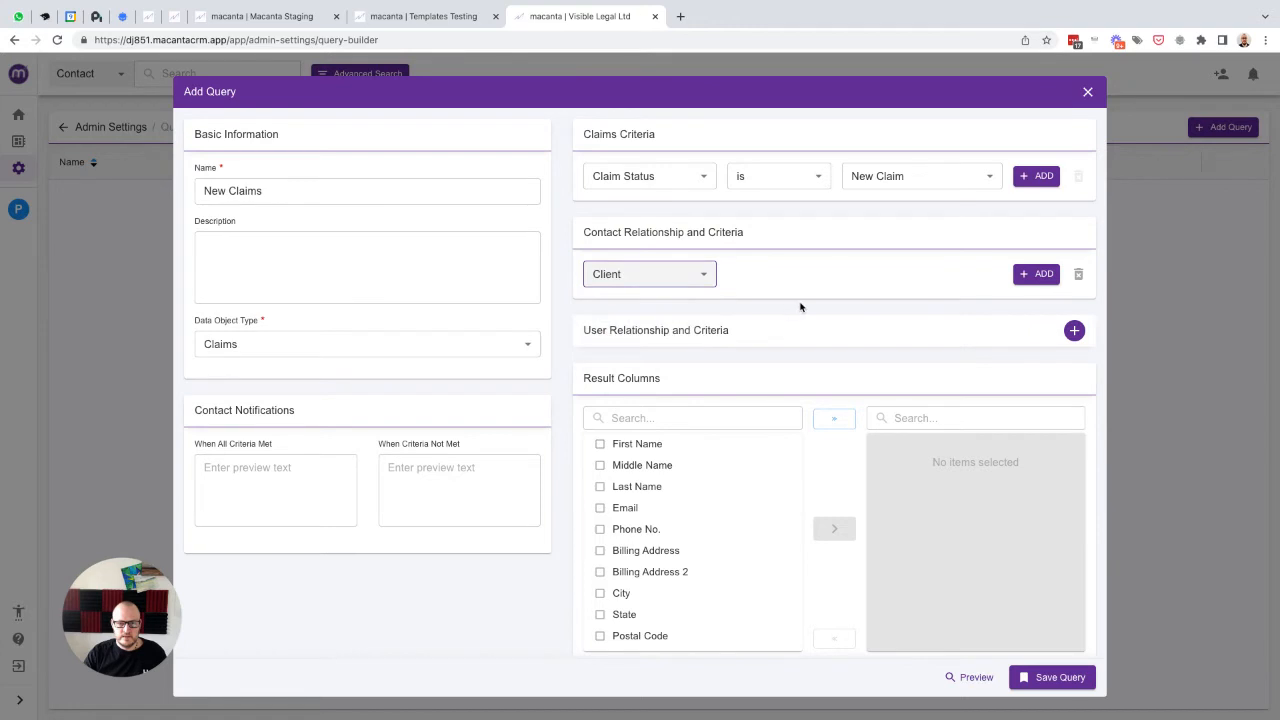
{"action": "left_click", "coordinate": [1074, 330]}
{"action": "left_click", "coordinate": [676, 377]}
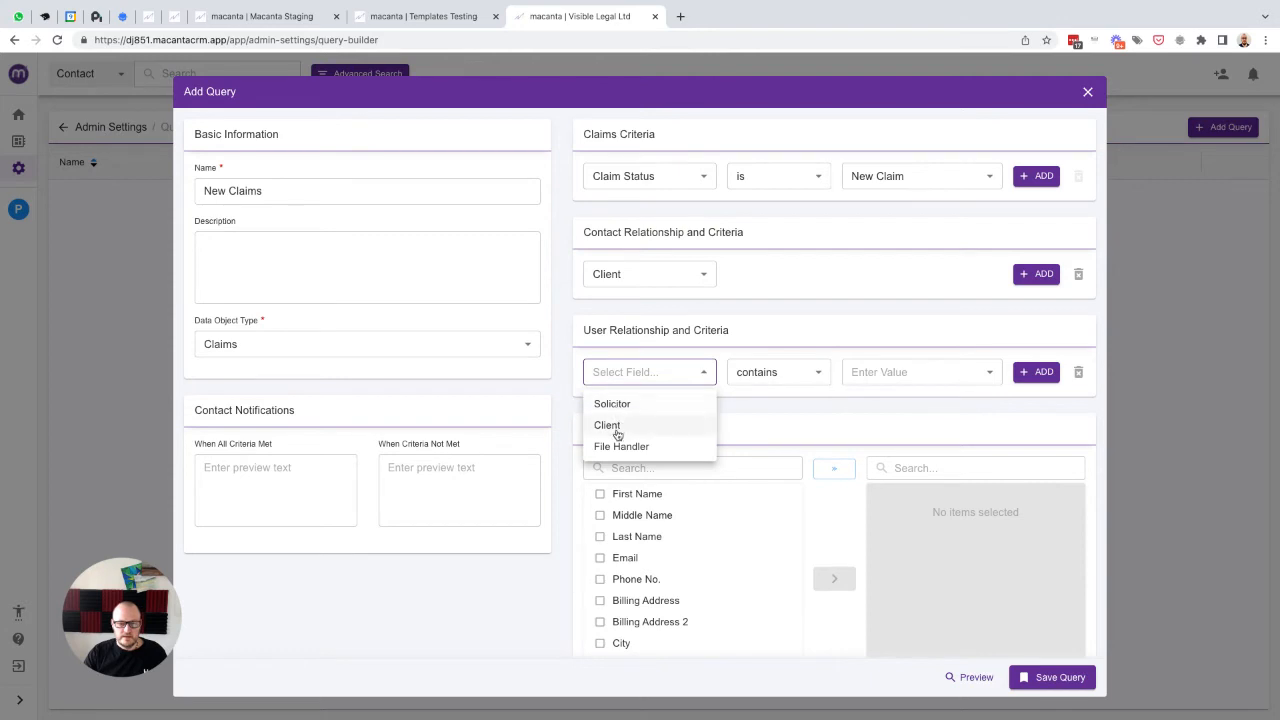
{"action": "left_click", "coordinate": [615, 447]}
{"action": "left_click", "coordinate": [770, 378]}
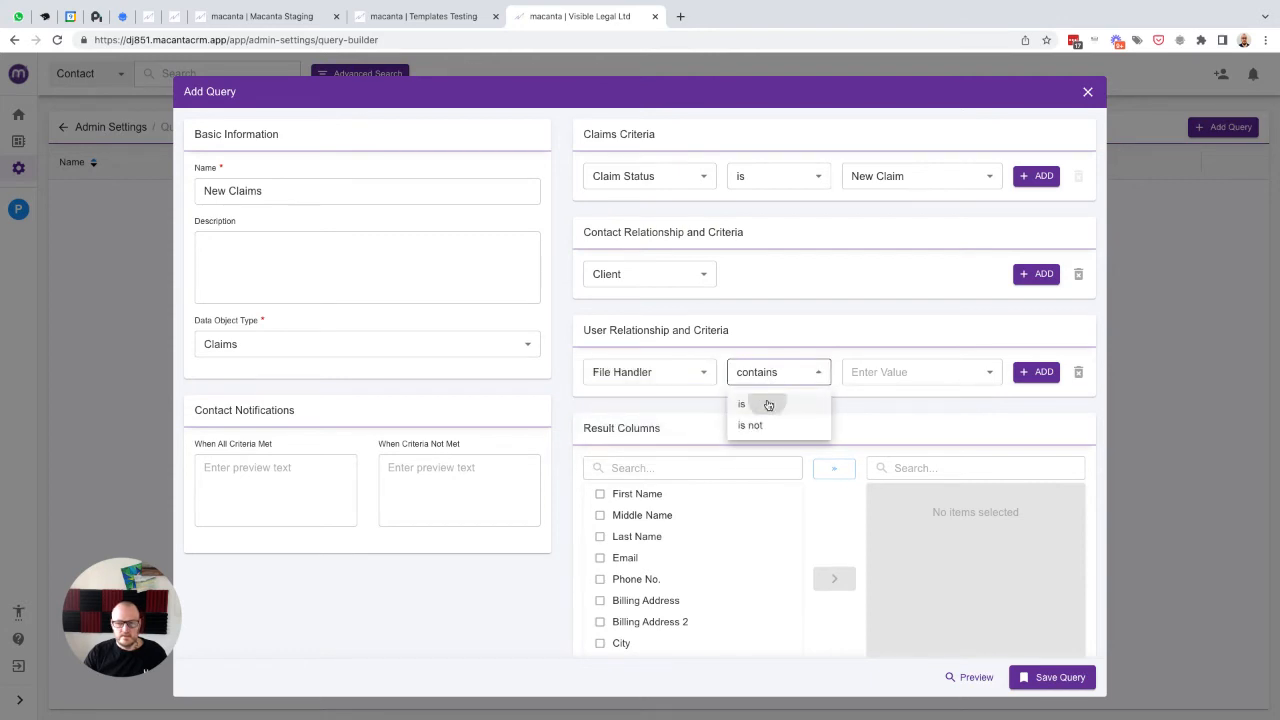
{"action": "left_click", "coordinate": [765, 404]}
{"action": "left_click", "coordinate": [866, 376]}
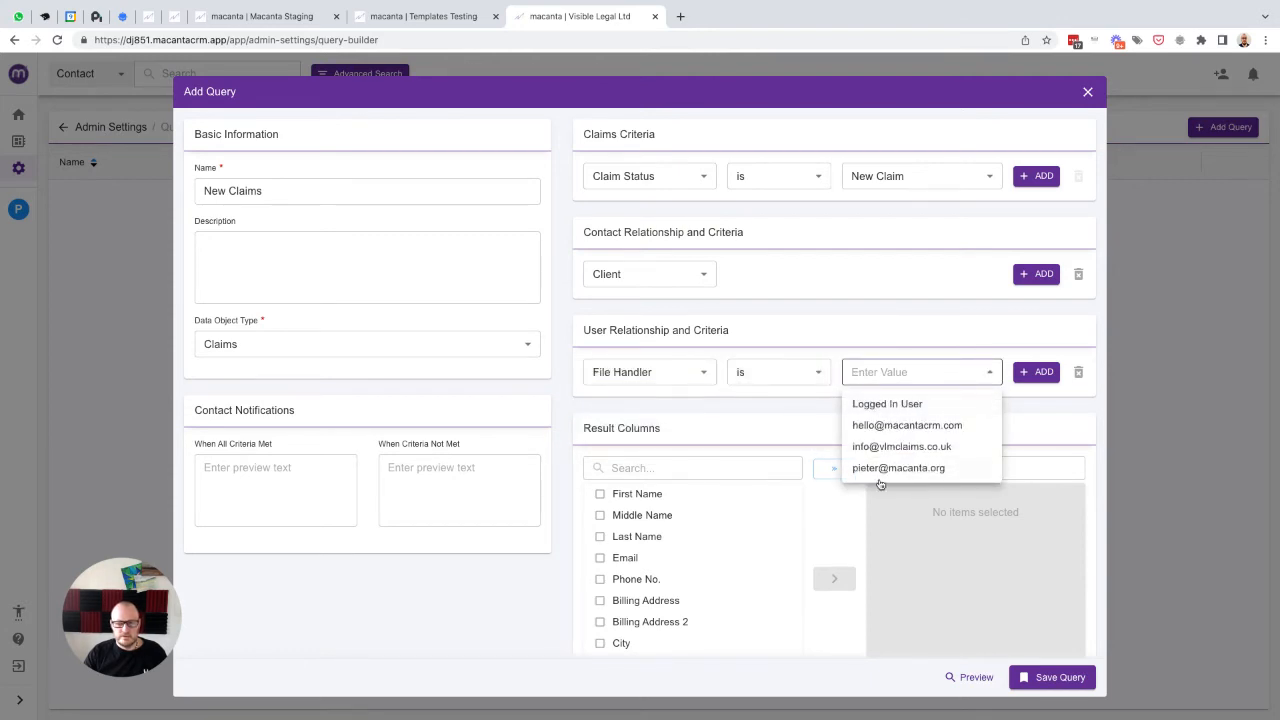
{"action": "left_click", "coordinate": [808, 397]}
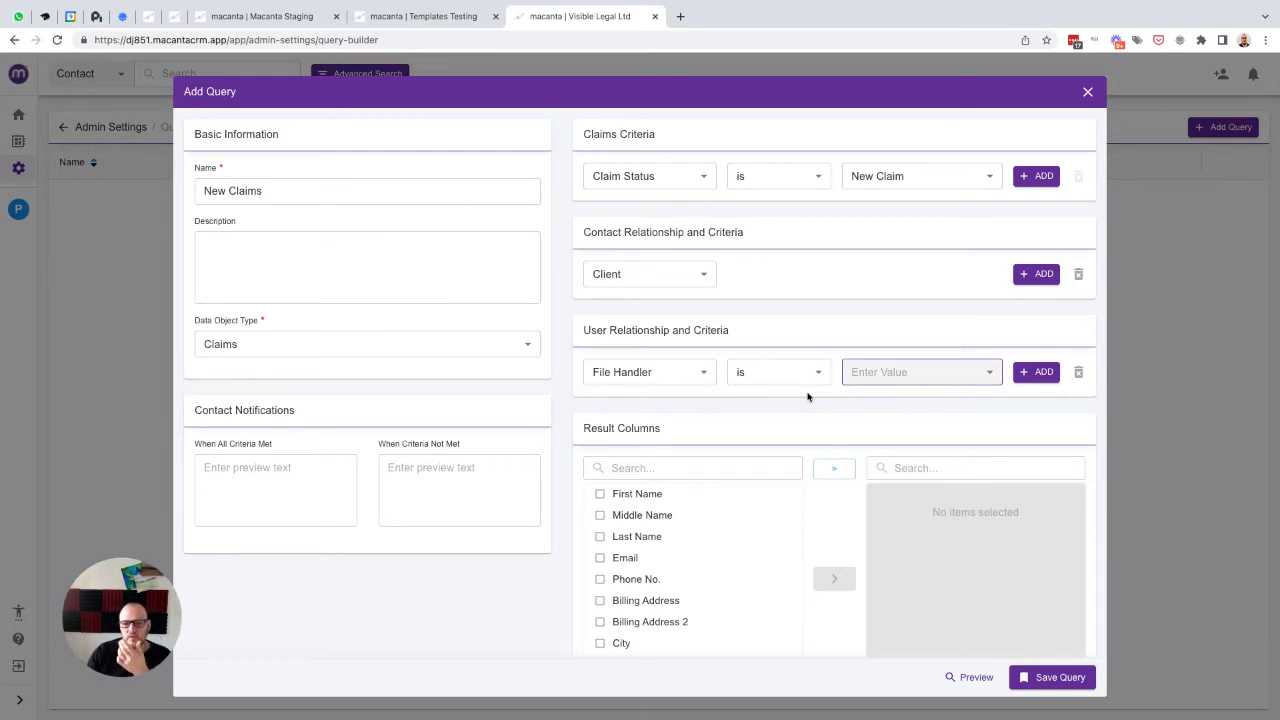
{"action": "left_click", "coordinate": [1078, 372]}
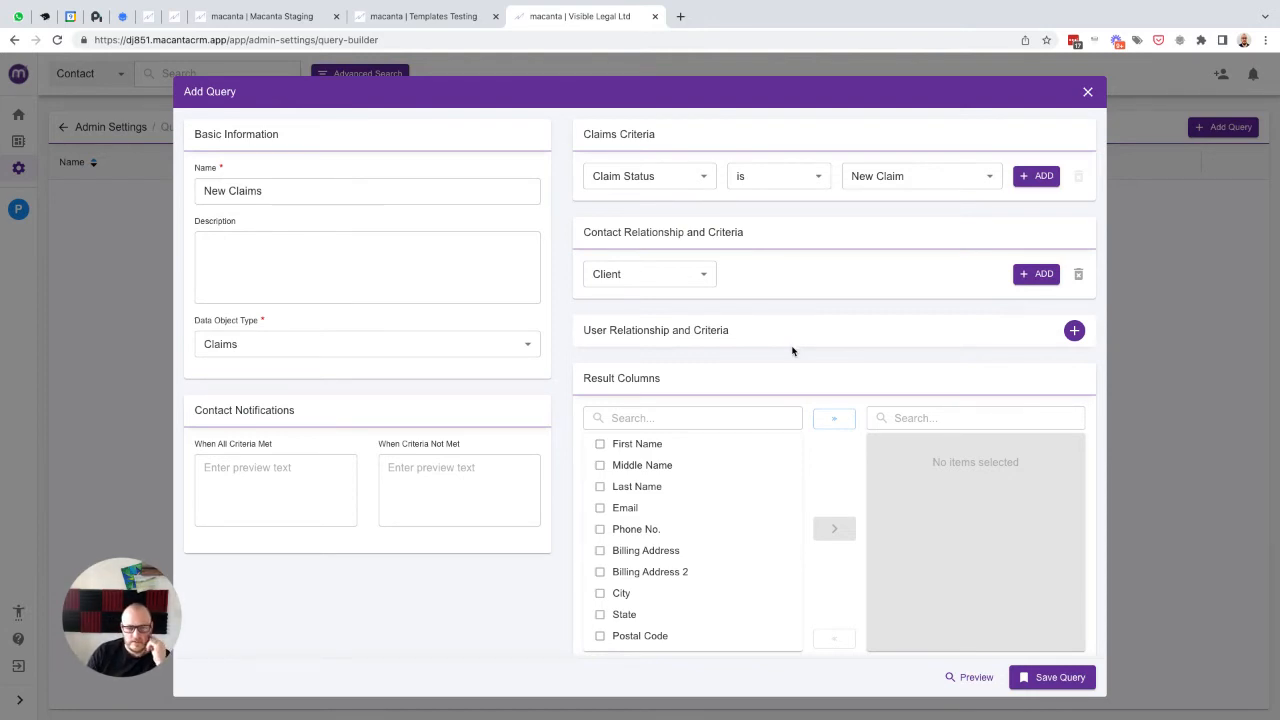
- Select the contact fields First Name, Last Name, Email and Phone No. for the query's result columns
{"action": "left_click", "coordinate": [622, 448]}
{"action": "left_click", "coordinate": [630, 487]}
{"action": "left_click", "coordinate": [628, 508]}
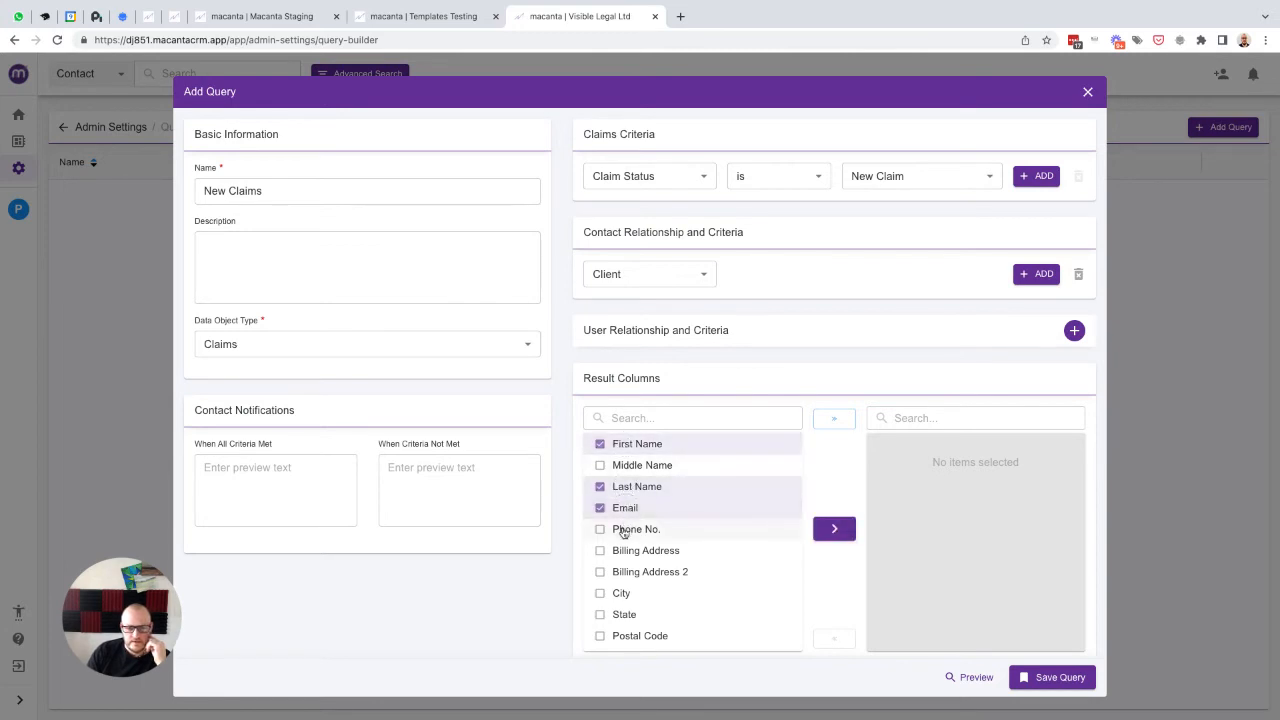
- Include CE Unique ID, Claim Status, Claim Type and File Reference, and add all selected fields to the result columns
{"action": "scroll", "coordinate": [623, 531], "scroll_direction": "down", "scroll_amount": 5}
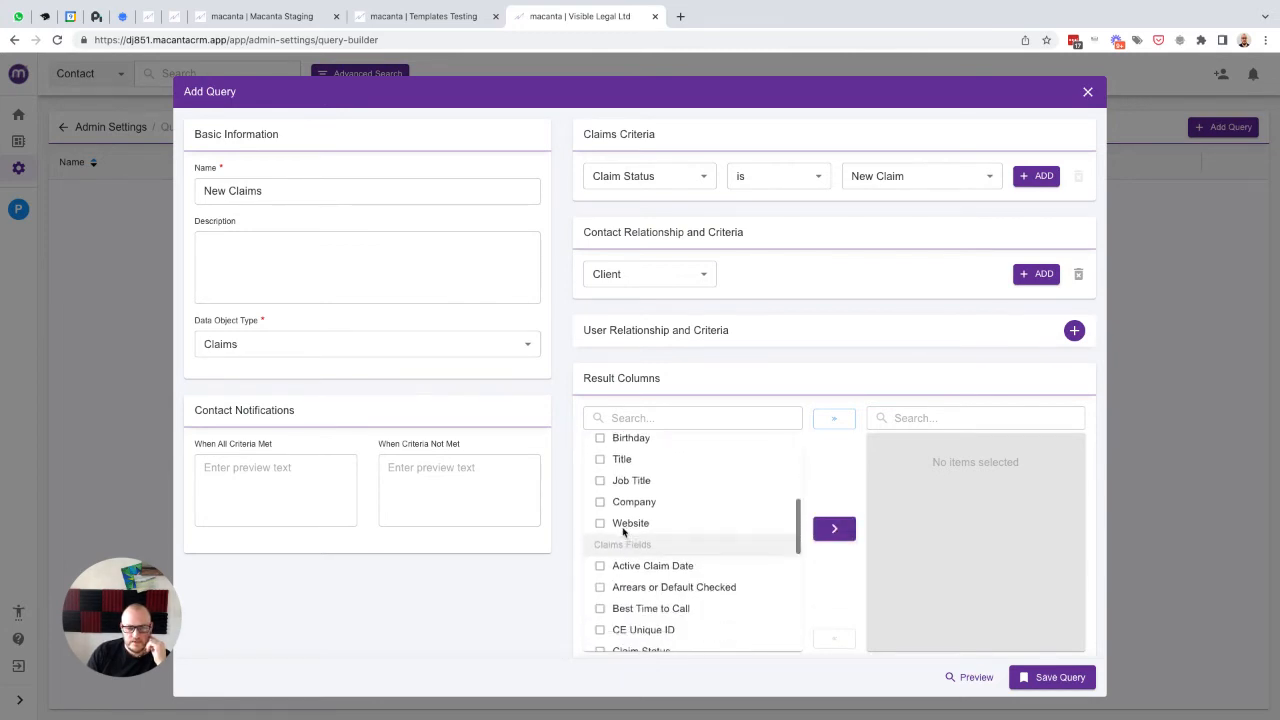
{"action": "scroll", "coordinate": [623, 531], "scroll_direction": "down", "scroll_amount": 2}
{"action": "scroll", "coordinate": [700, 530], "scroll_direction": "down", "scroll_amount": 1}
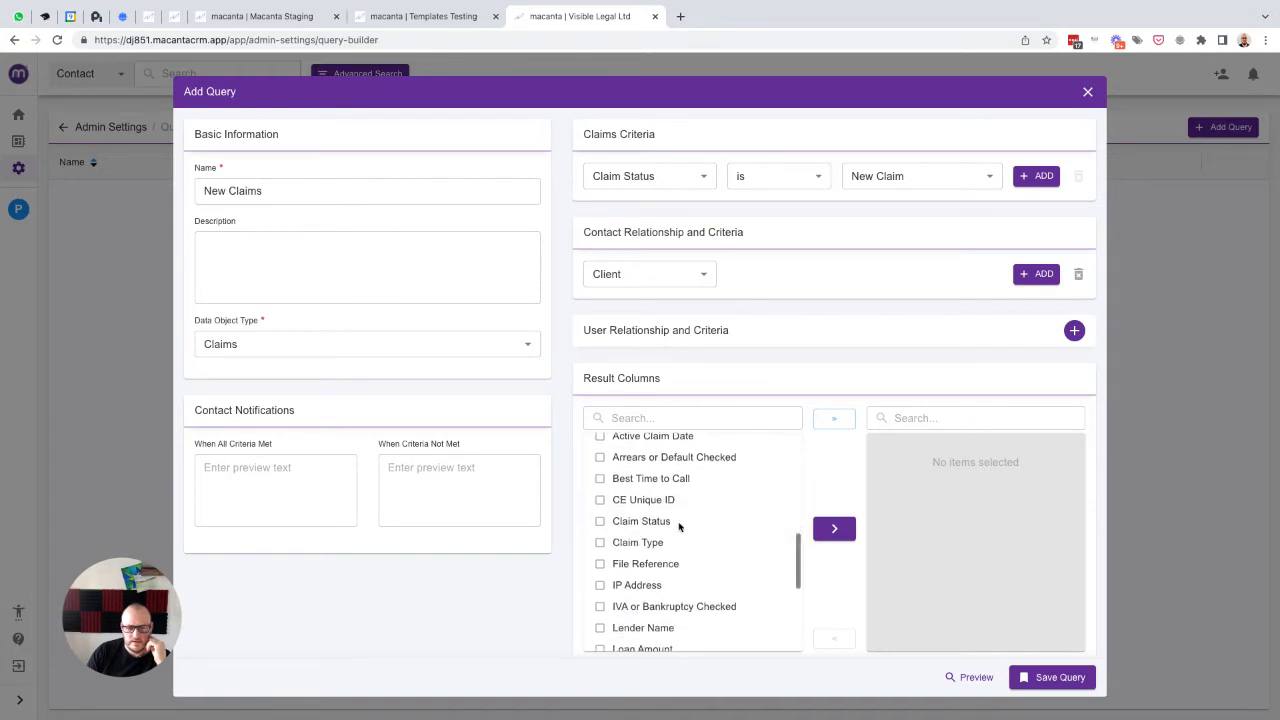
{"action": "left_click", "coordinate": [623, 499]}
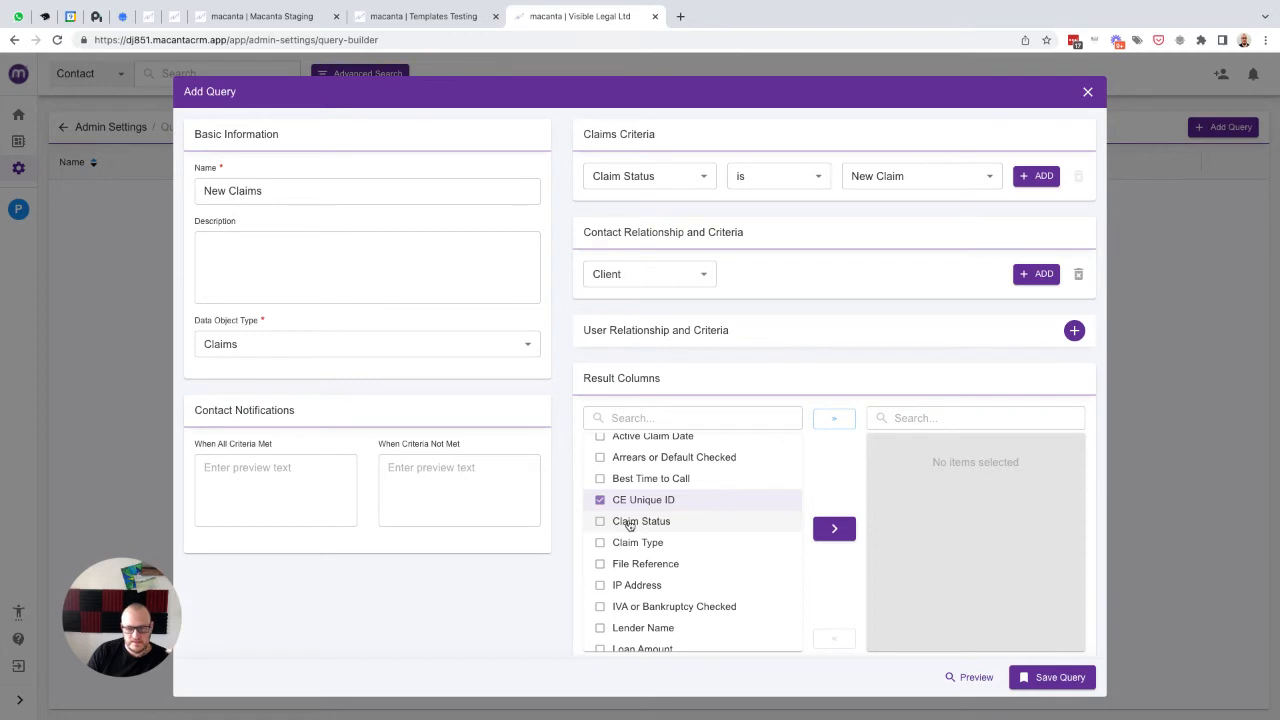
{"action": "left_click", "coordinate": [629, 524]}
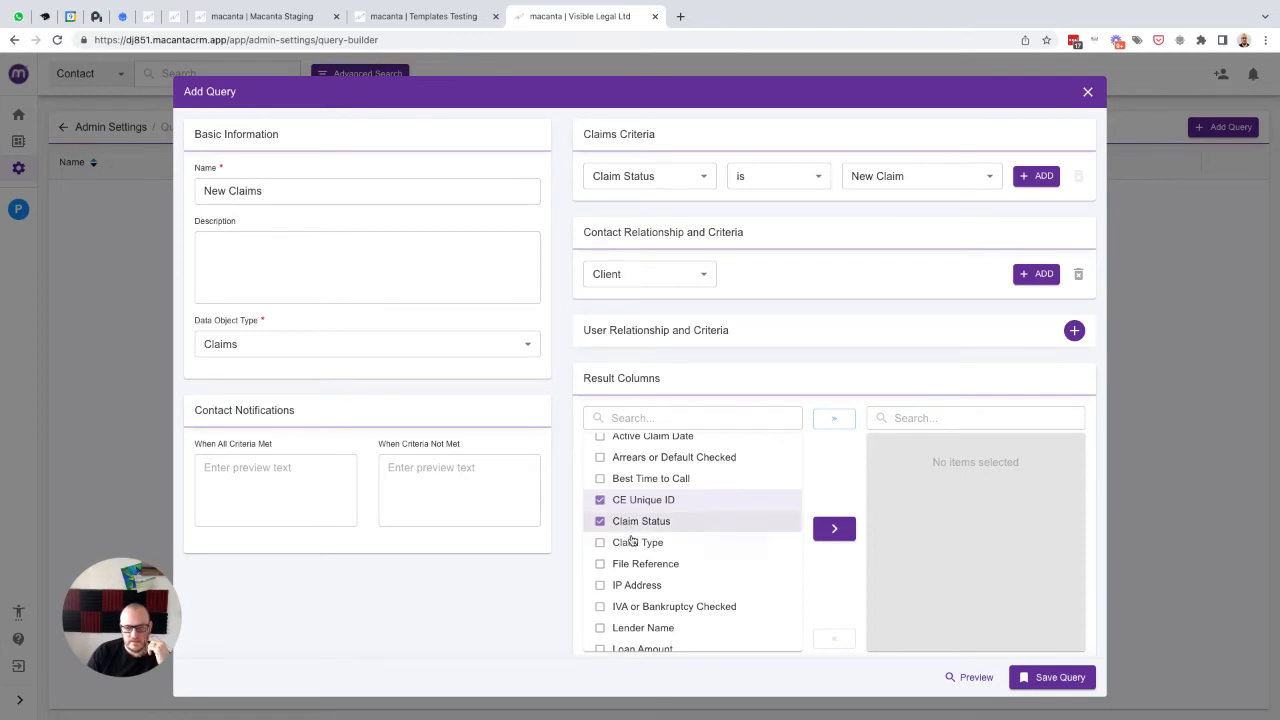
{"action": "left_click", "coordinate": [634, 541]}
{"action": "scroll", "coordinate": [632, 530], "scroll_direction": "down", "scroll_amount": 1}
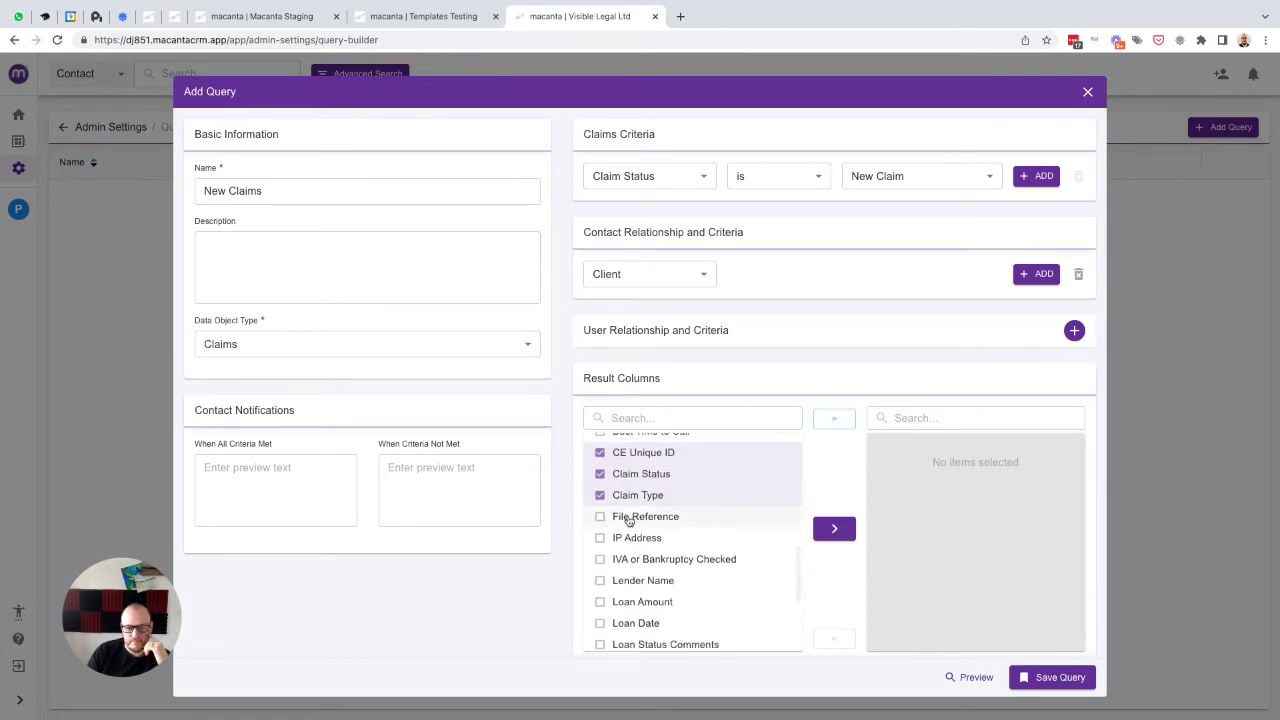
{"action": "left_click", "coordinate": [629, 520]}
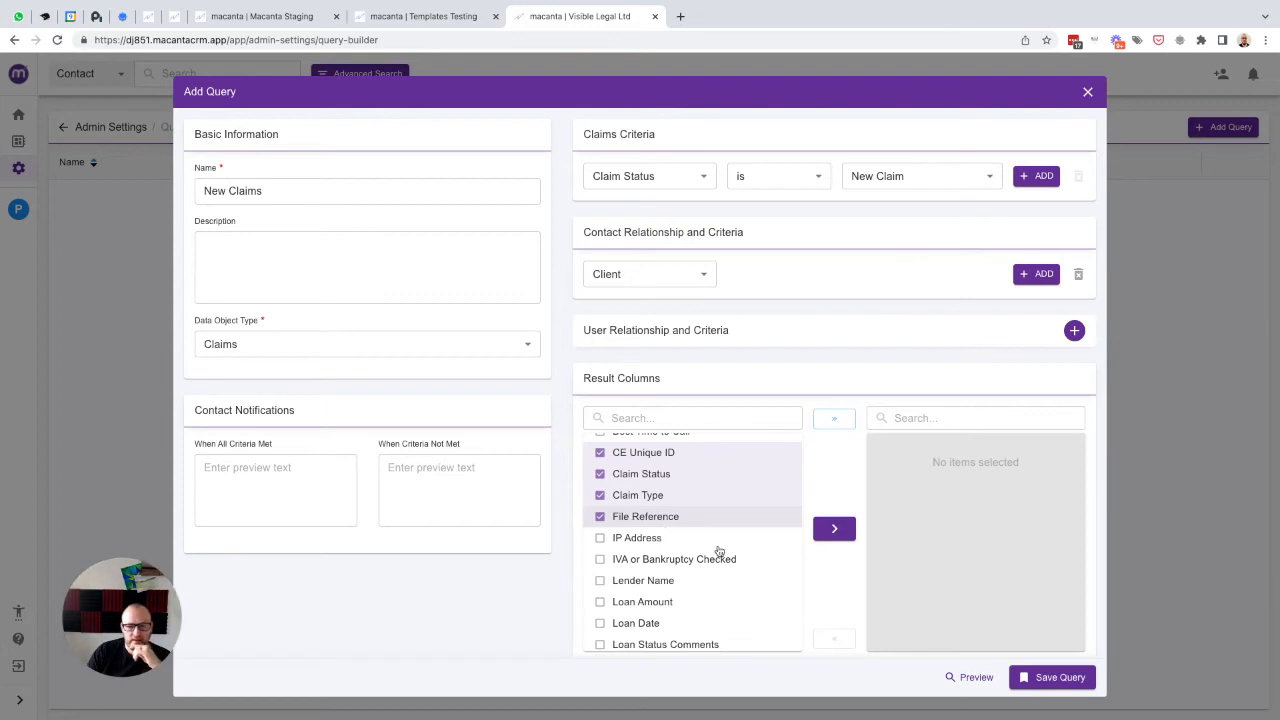
{"action": "left_click", "coordinate": [830, 532]}
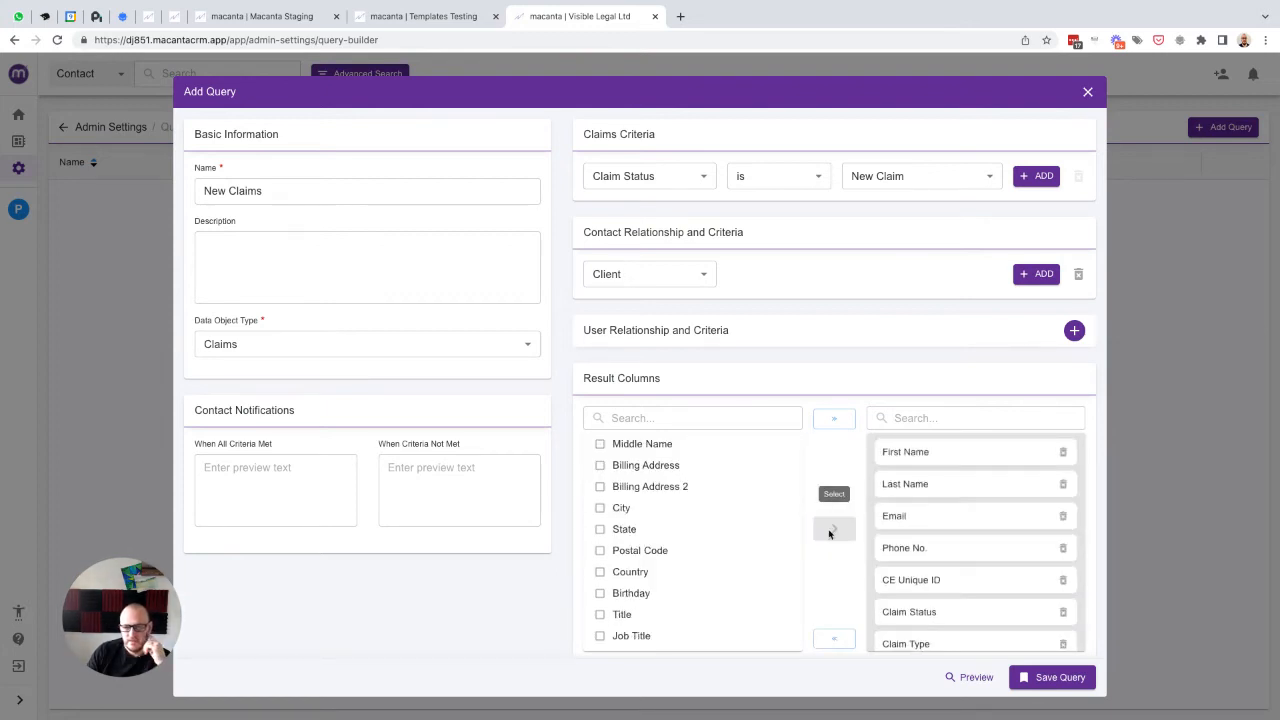
- Save the New Claims query, capture a screenshot of part of its form, and close the form
{"action": "scroll", "coordinate": [829, 533], "scroll_direction": "down", "scroll_amount": 1}
{"action": "scroll", "coordinate": [952, 536], "scroll_direction": "down", "scroll_amount": 2}
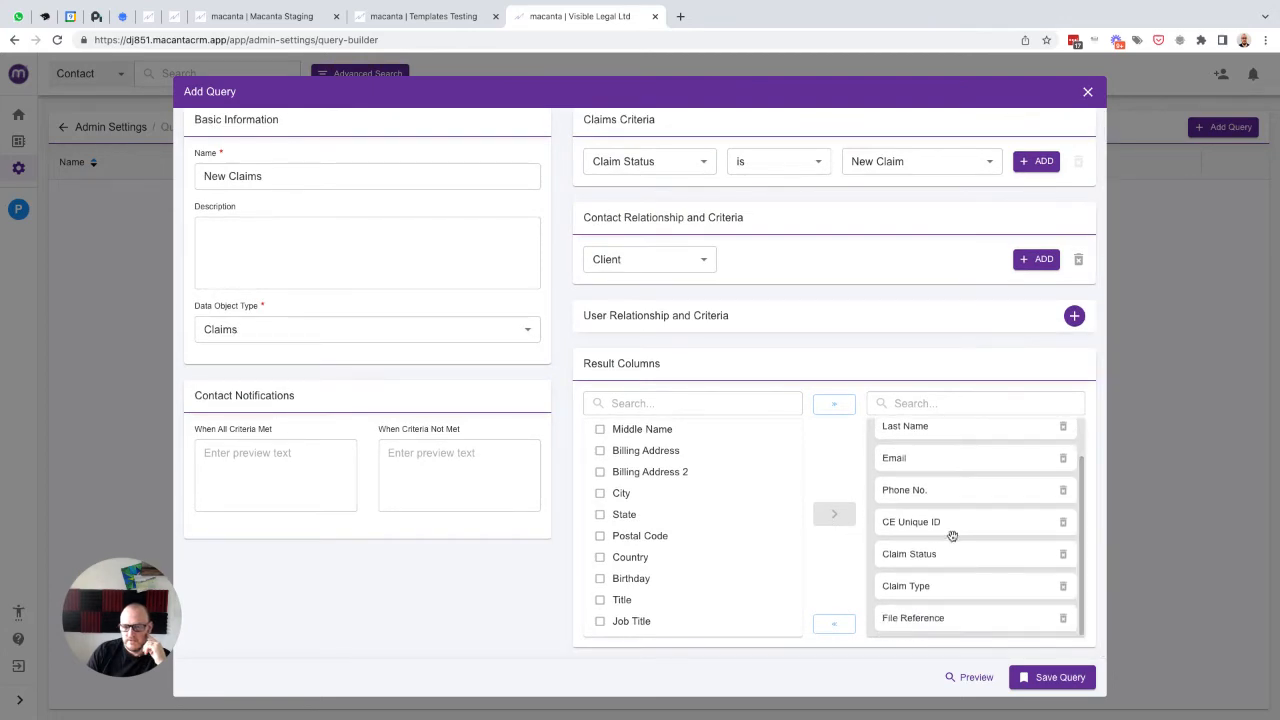
{"action": "scroll", "coordinate": [600, 520], "scroll_direction": "up", "scroll_amount": 1}
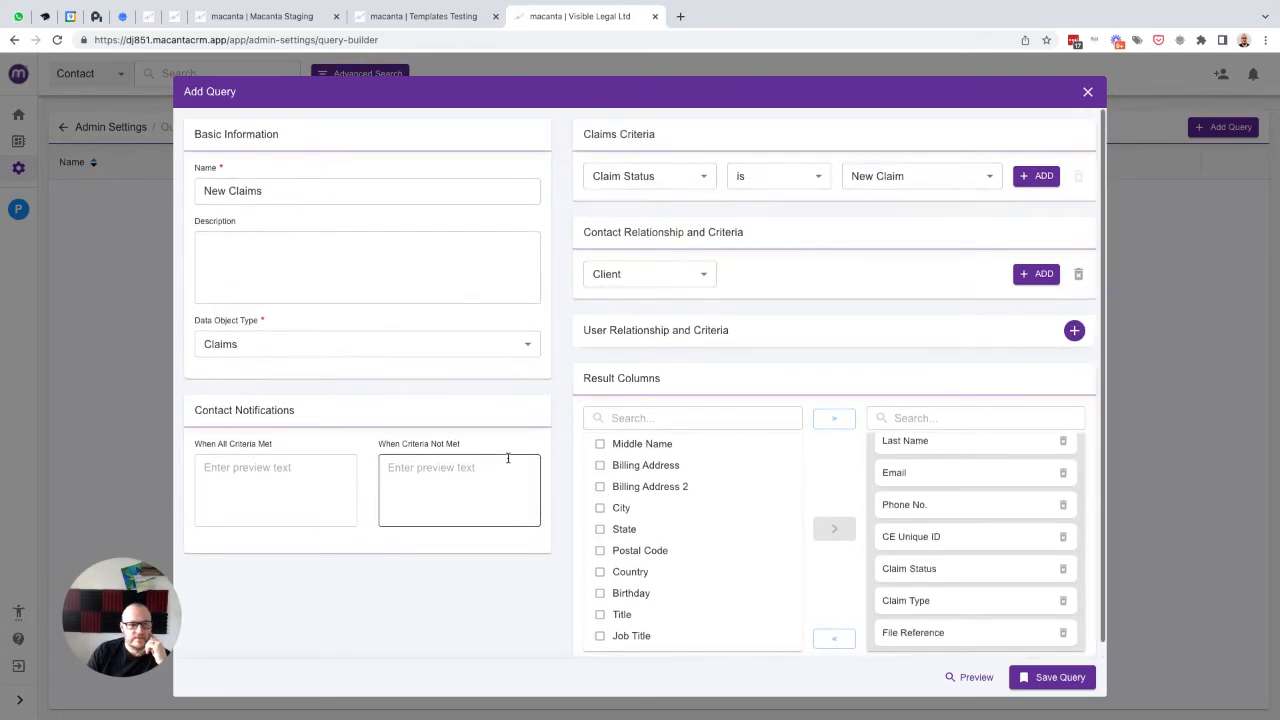
{"action": "left_click", "coordinate": [1049, 680]}
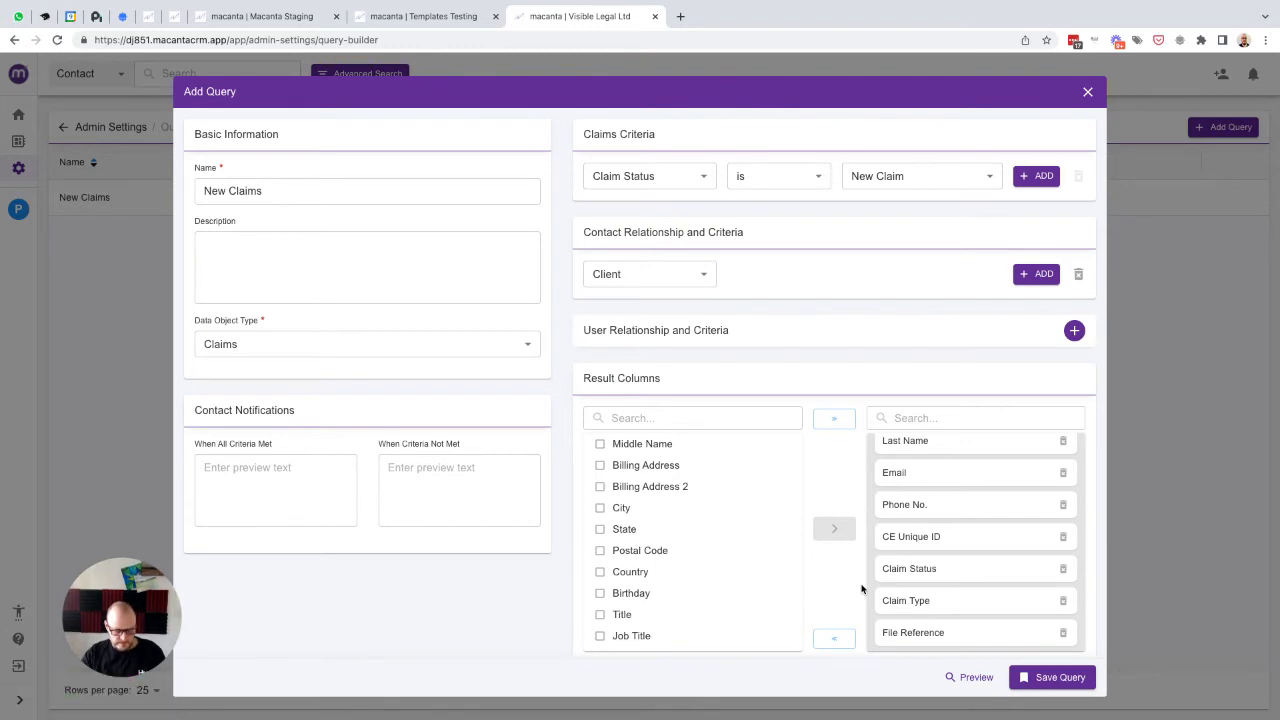
{"action": "key", "text": "super+shift+4"}
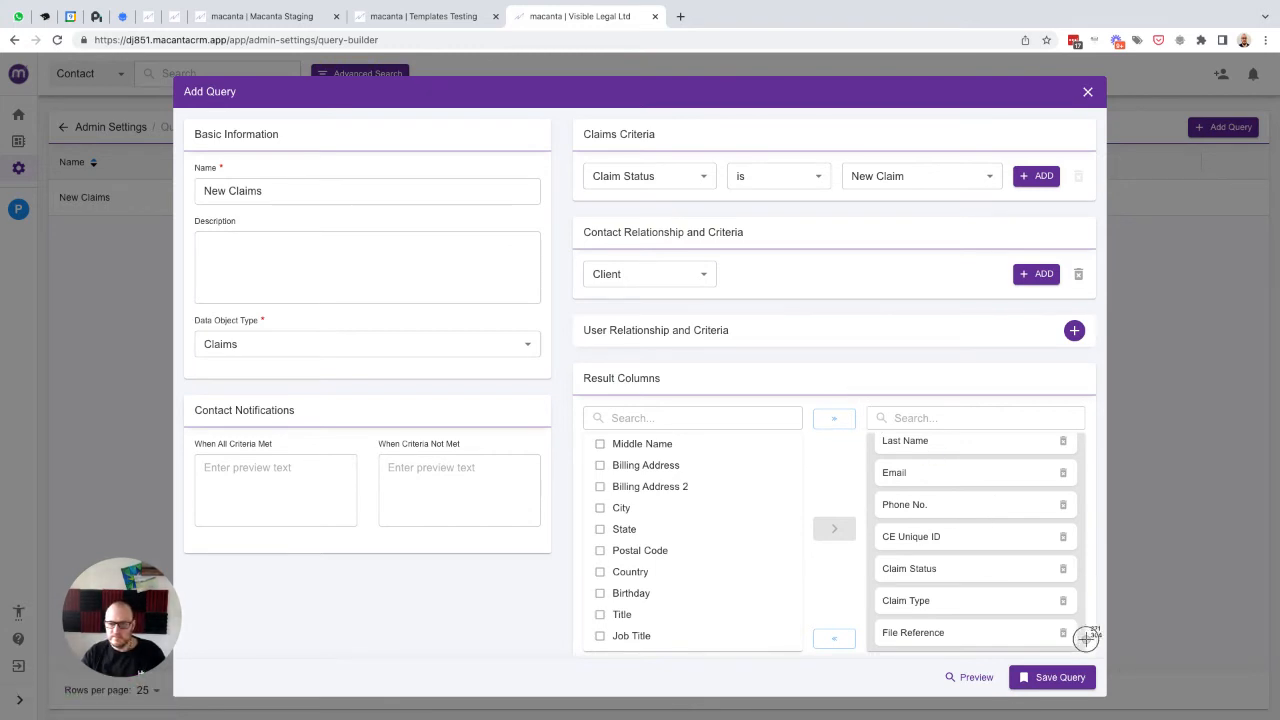
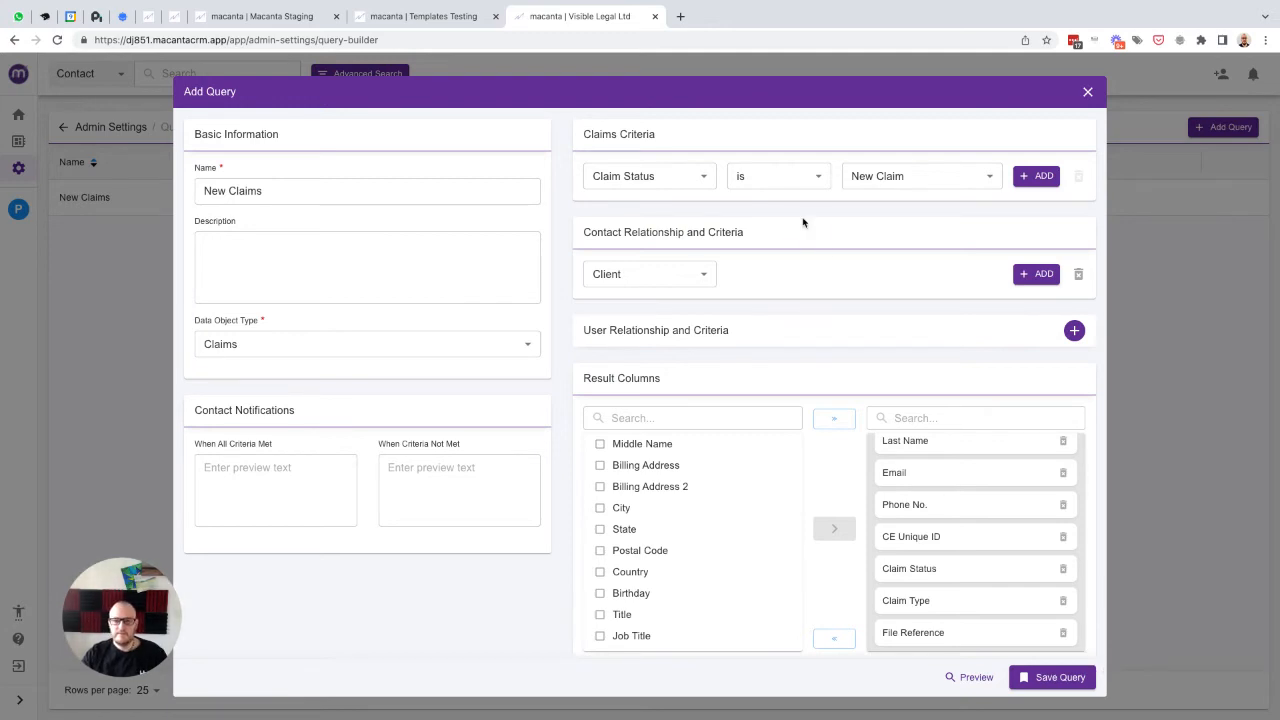
{"action": "left_click", "coordinate": [1088, 91]}
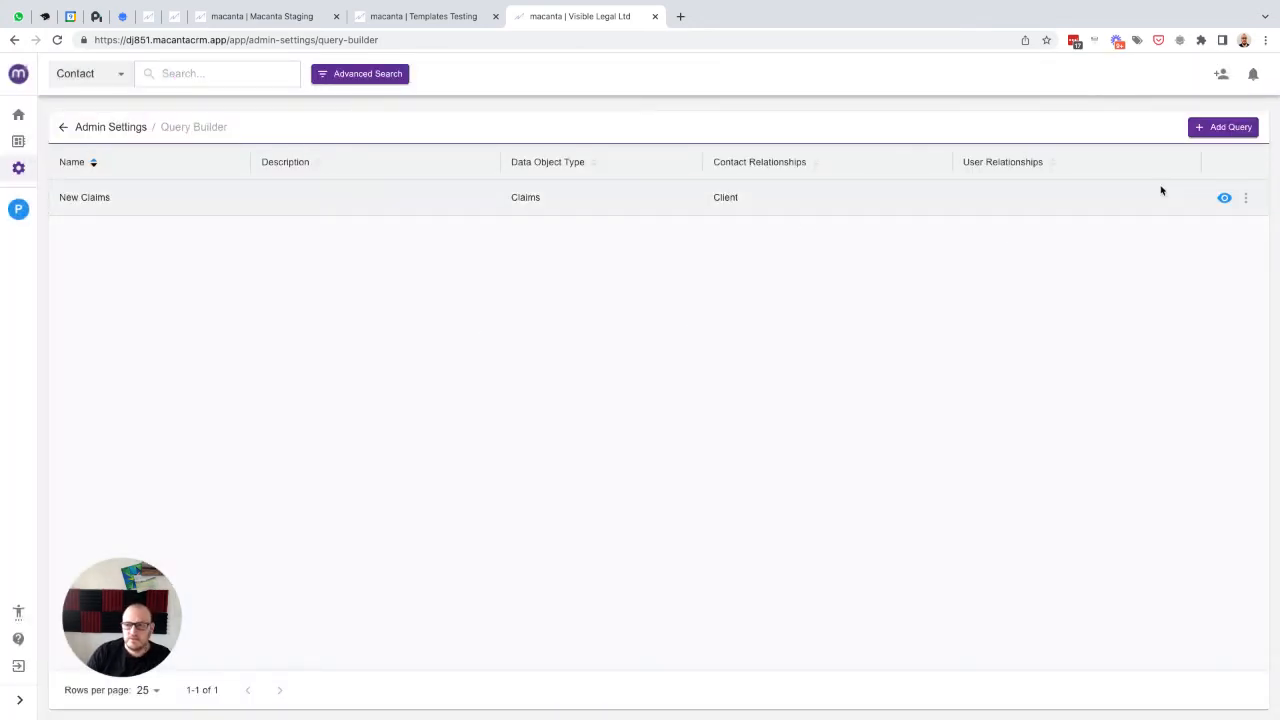
- Start another query named Active Claims, with Claims as the data object type
{"action": "left_click", "coordinate": [1226, 127]}
{"action": "left_click", "coordinate": [303, 191]}
{"action": "type", "text": "Active Claims"}
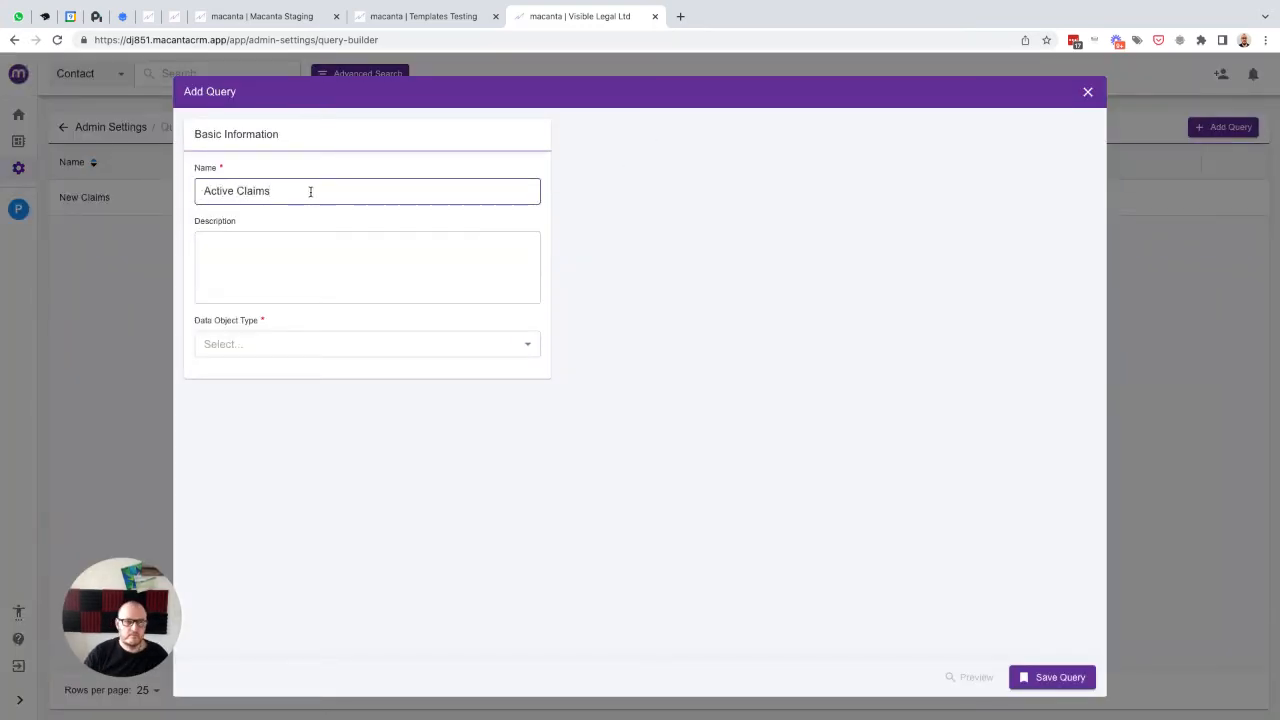
{"action": "left_click", "coordinate": [283, 346]}
{"action": "left_click", "coordinate": [271, 376]}
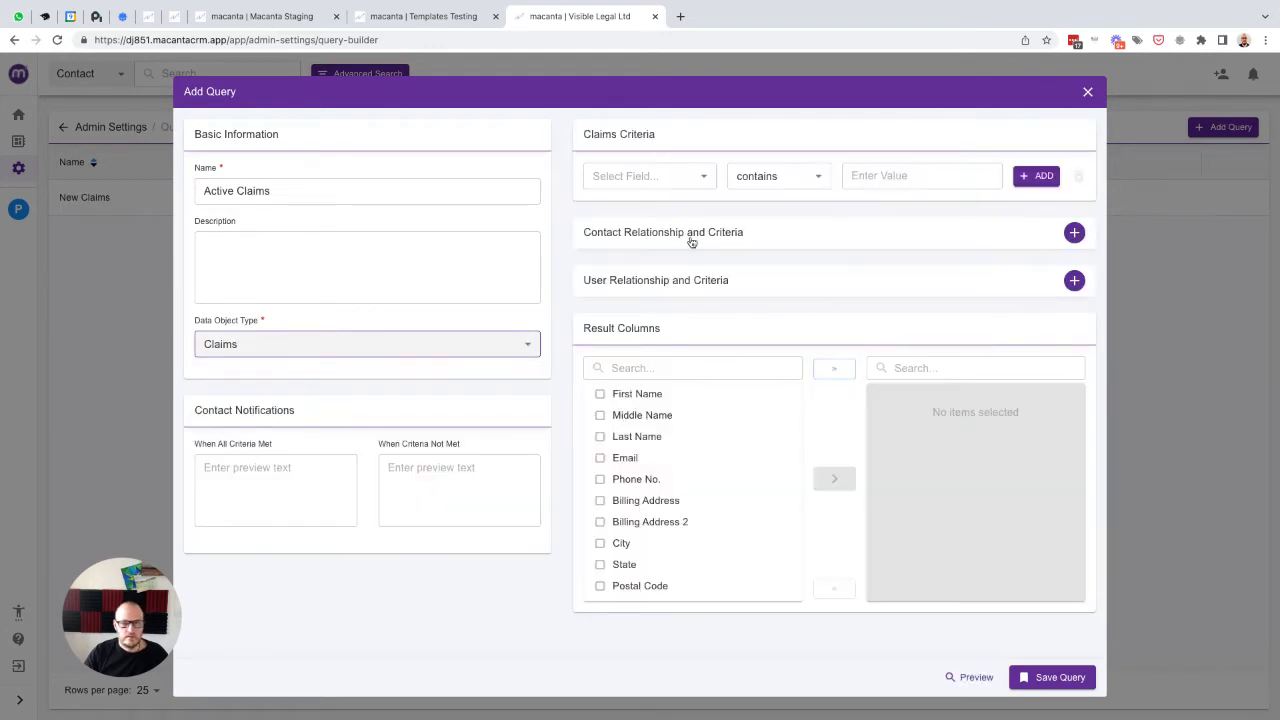
- Set the Active Claims query's claims criterion to Claim Status is Active Claim
{"action": "left_click", "coordinate": [681, 178]}
{"action": "type", "text": "stat"}
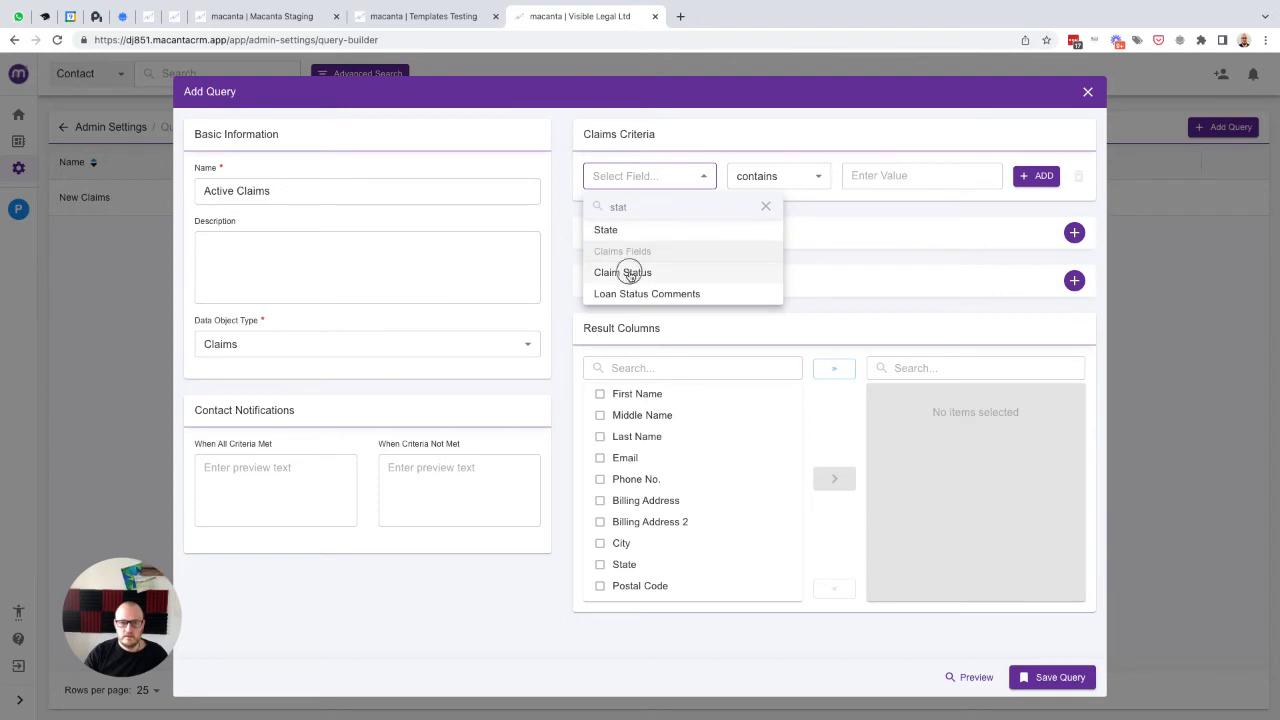
{"action": "left_click", "coordinate": [623, 273]}
{"action": "left_click", "coordinate": [780, 176]}
{"action": "left_click", "coordinate": [756, 226]}
{"action": "left_click", "coordinate": [885, 178]}
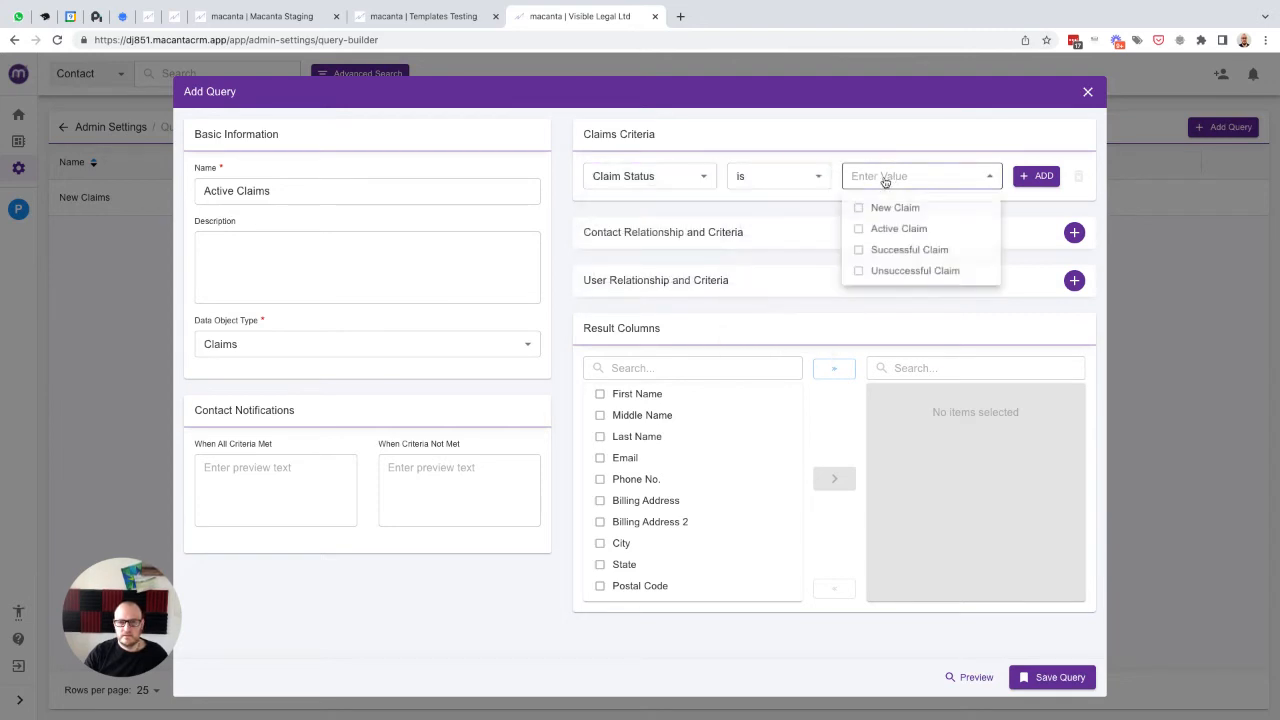
{"action": "left_click", "coordinate": [880, 229]}
{"action": "left_click", "coordinate": [795, 214]}
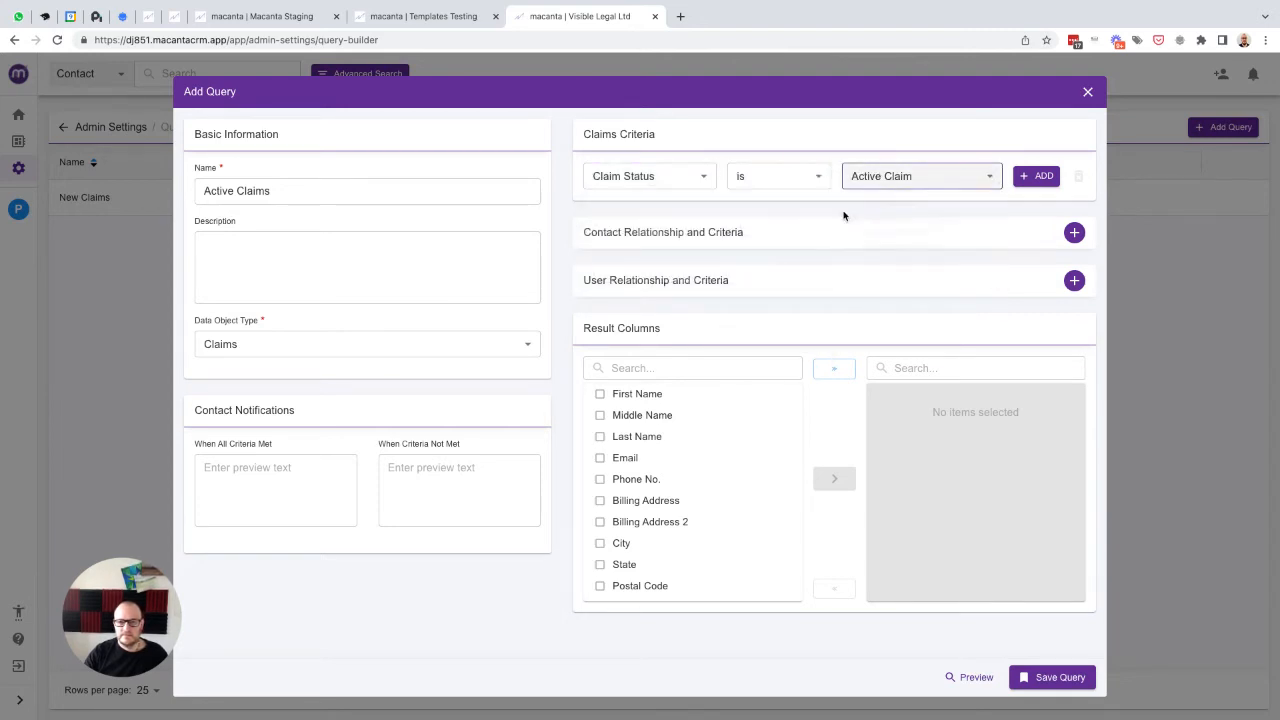
- Add a contact relationship criterion to the Active Claims query, with Client as the relationship
{"action": "left_click", "coordinate": [1074, 232]}
{"action": "left_click", "coordinate": [655, 276]}
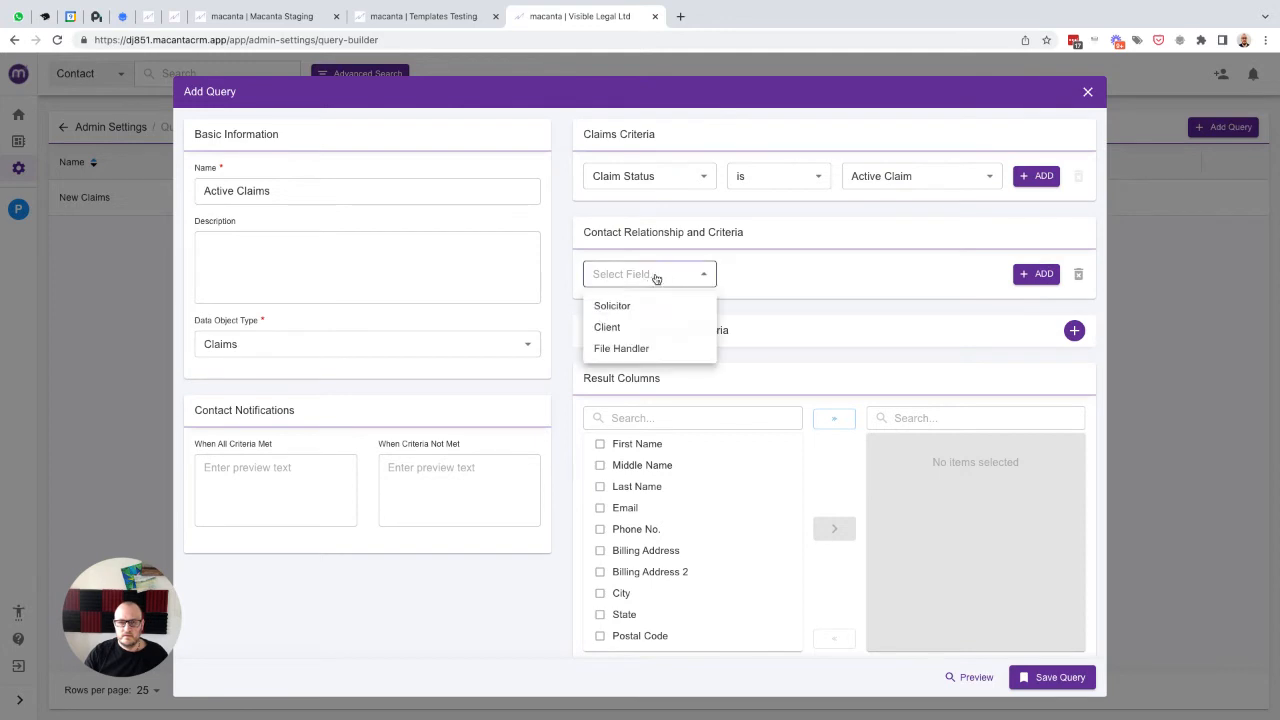
{"action": "left_click", "coordinate": [607, 327]}
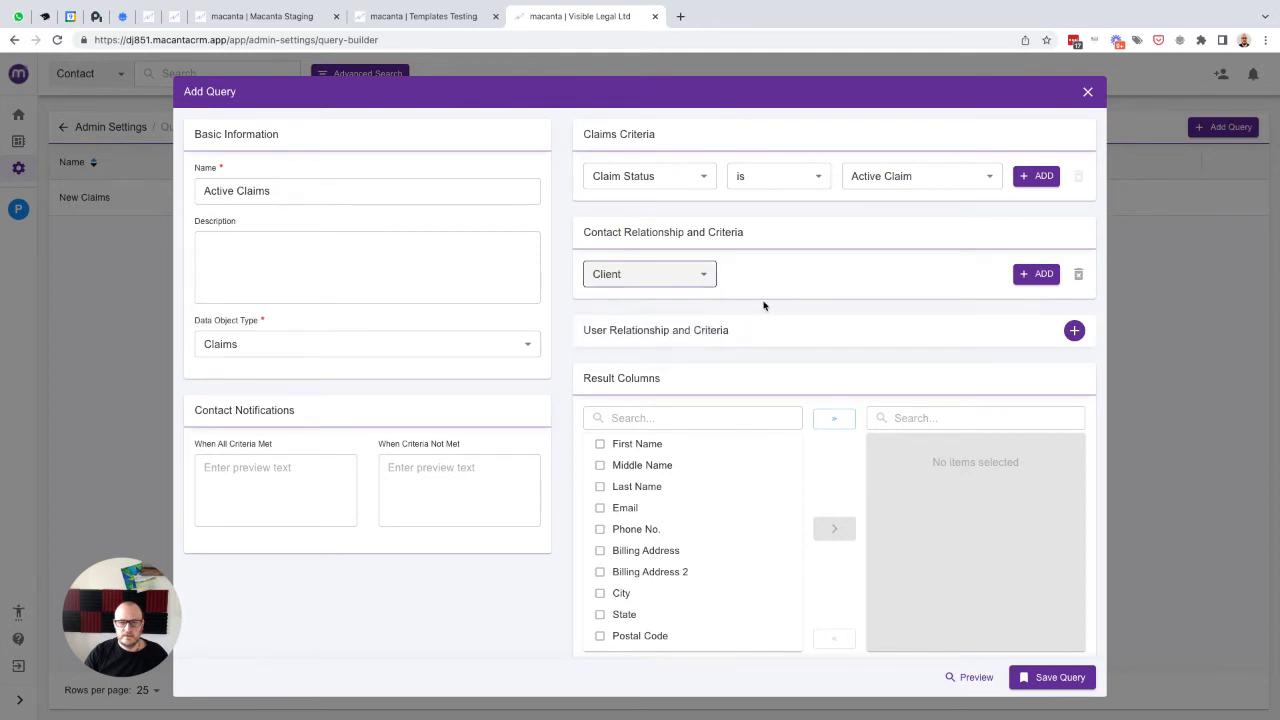
- Select the contact fields First Name, Last Name, Email and Phone No. for the Active Claims result columns
{"action": "left_click", "coordinate": [620, 444]}
{"action": "left_click", "coordinate": [627, 486]}
{"action": "left_click", "coordinate": [625, 507]}
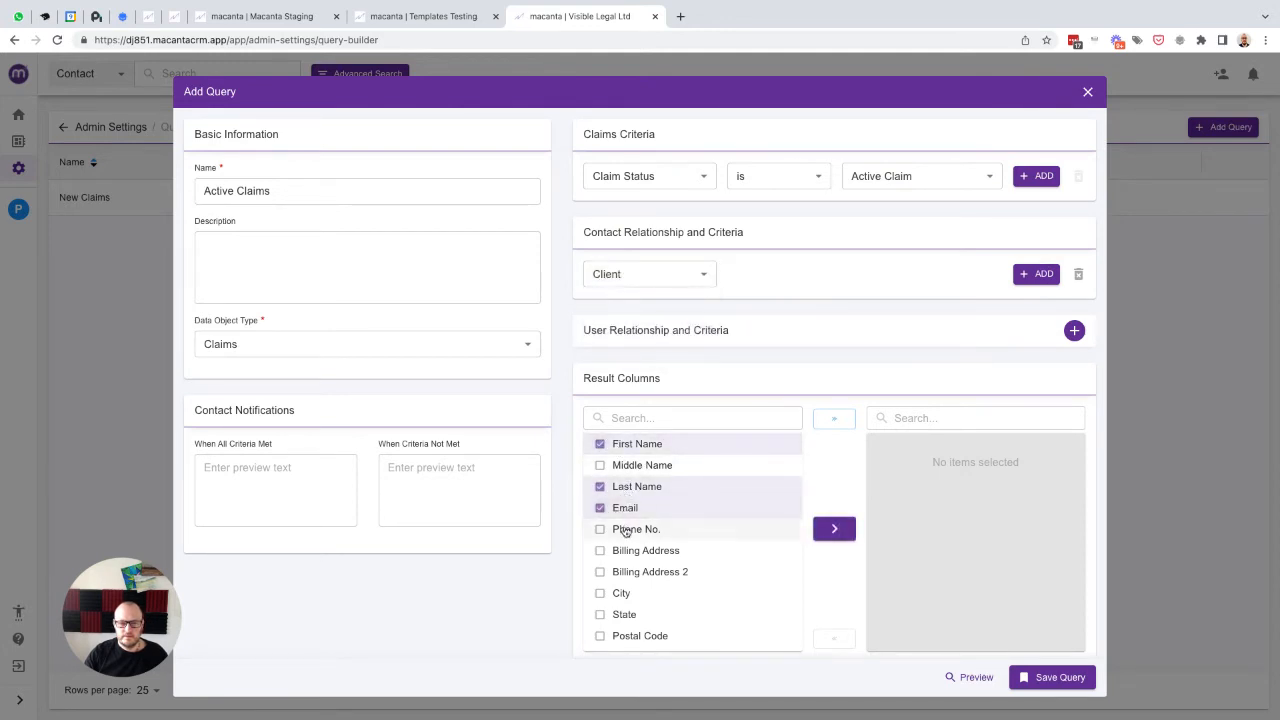
- Add CE Unique ID, Claim Status, Claim Type and File Reference with the selected contact fields to the result columns, and save and close the Active Claims query
{"action": "scroll", "coordinate": [625, 531], "scroll_direction": "down", "scroll_amount": 4}
{"action": "scroll", "coordinate": [625, 531], "scroll_direction": "down", "scroll_amount": 3}
{"action": "left_click", "coordinate": [625, 551]}
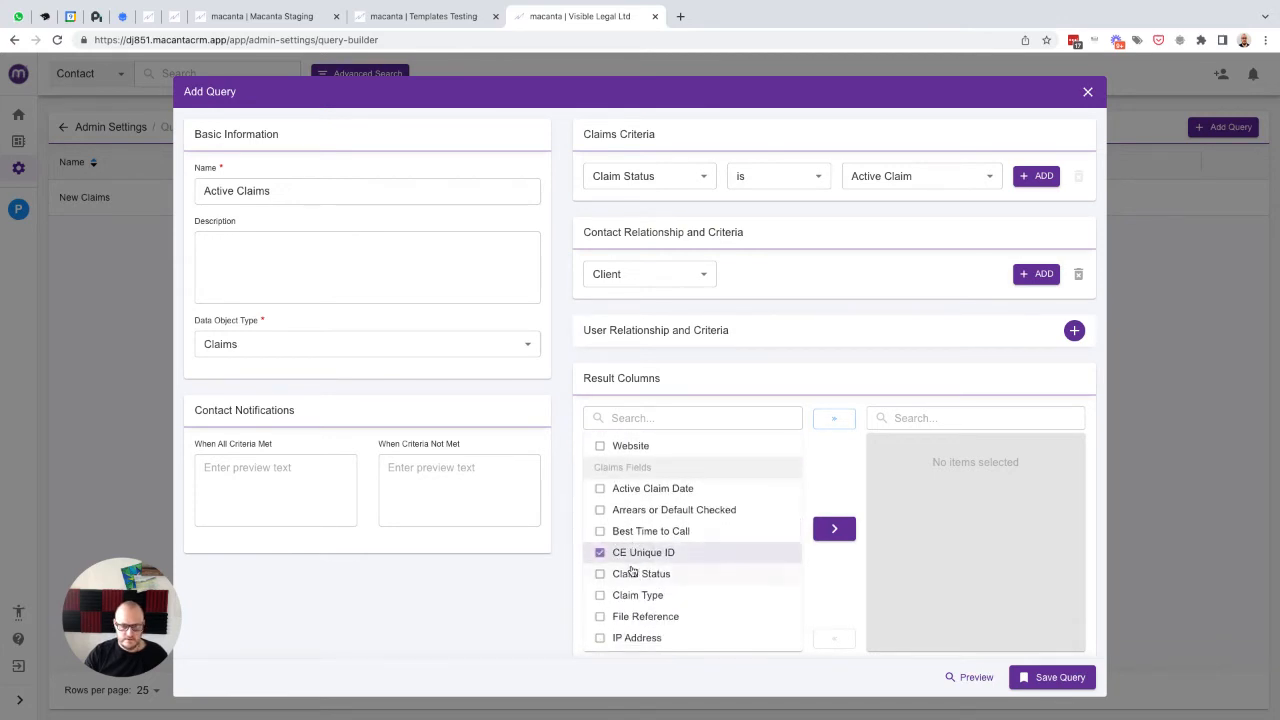
{"action": "left_click", "coordinate": [632, 574]}
{"action": "left_click", "coordinate": [633, 595]}
{"action": "left_click", "coordinate": [632, 617]}
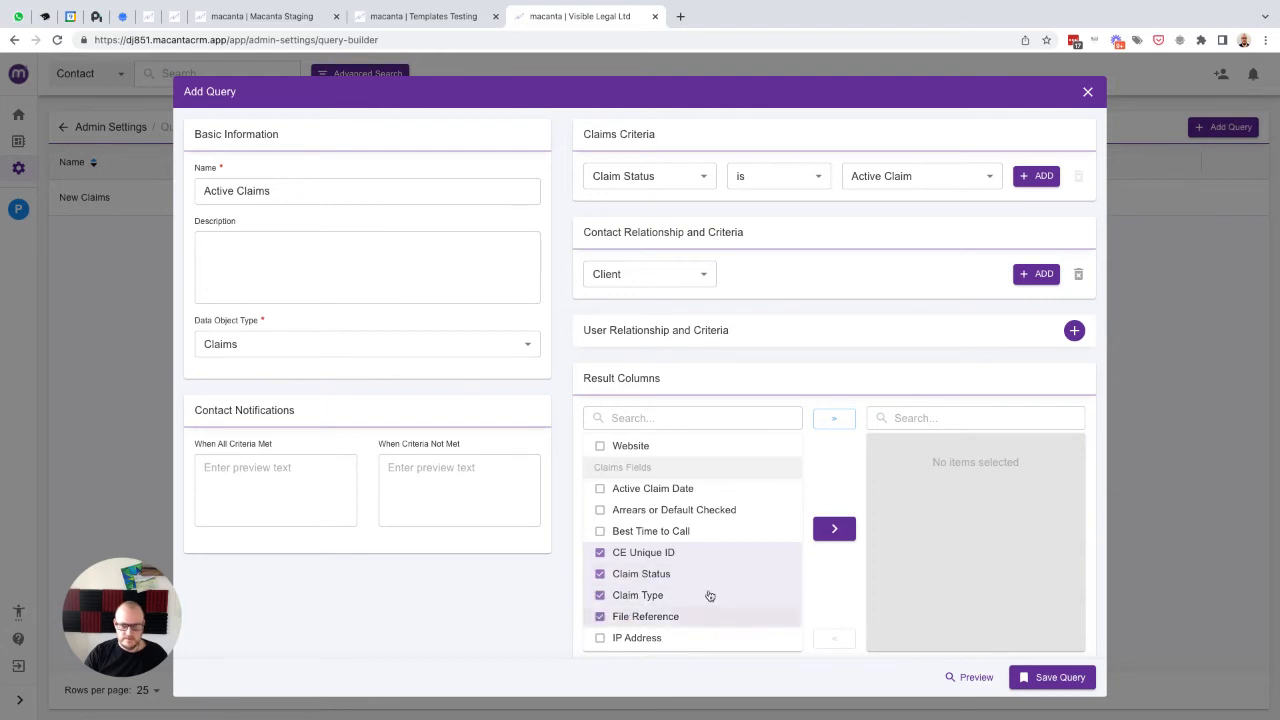
{"action": "left_click", "coordinate": [834, 530]}
{"action": "left_click", "coordinate": [1055, 679]}
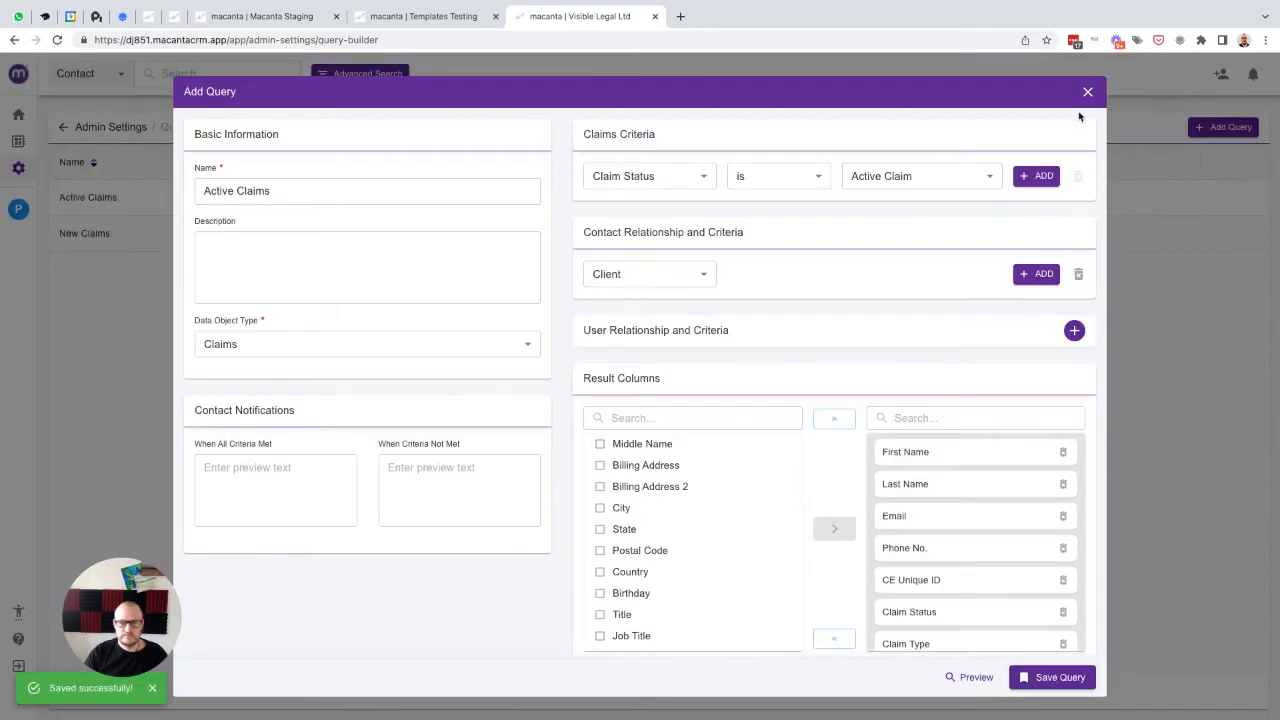
{"action": "left_click", "coordinate": [1087, 91]}
- Start another query named Successful Claims, with Claims as the data object type
{"action": "left_click", "coordinate": [1214, 128]}
{"action": "left_click", "coordinate": [358, 185]}
{"action": "type", "text": "Successful"}
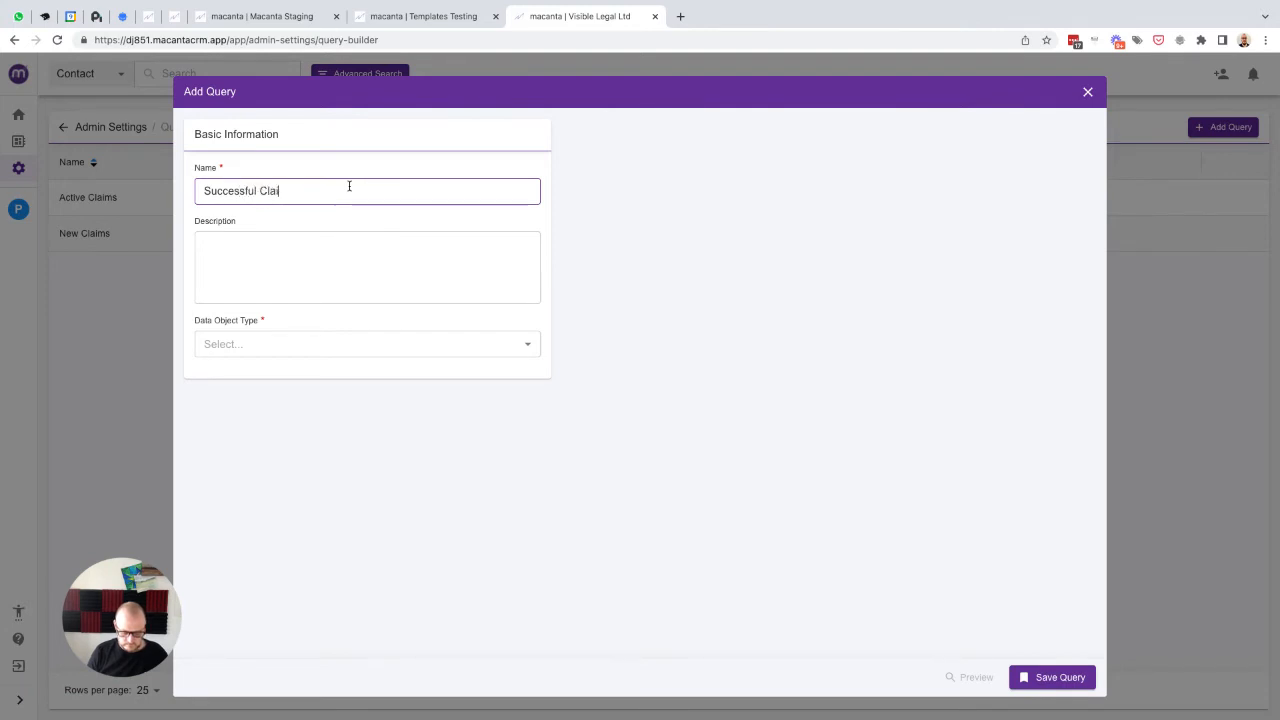
{"action": "left_click", "coordinate": [300, 344]}
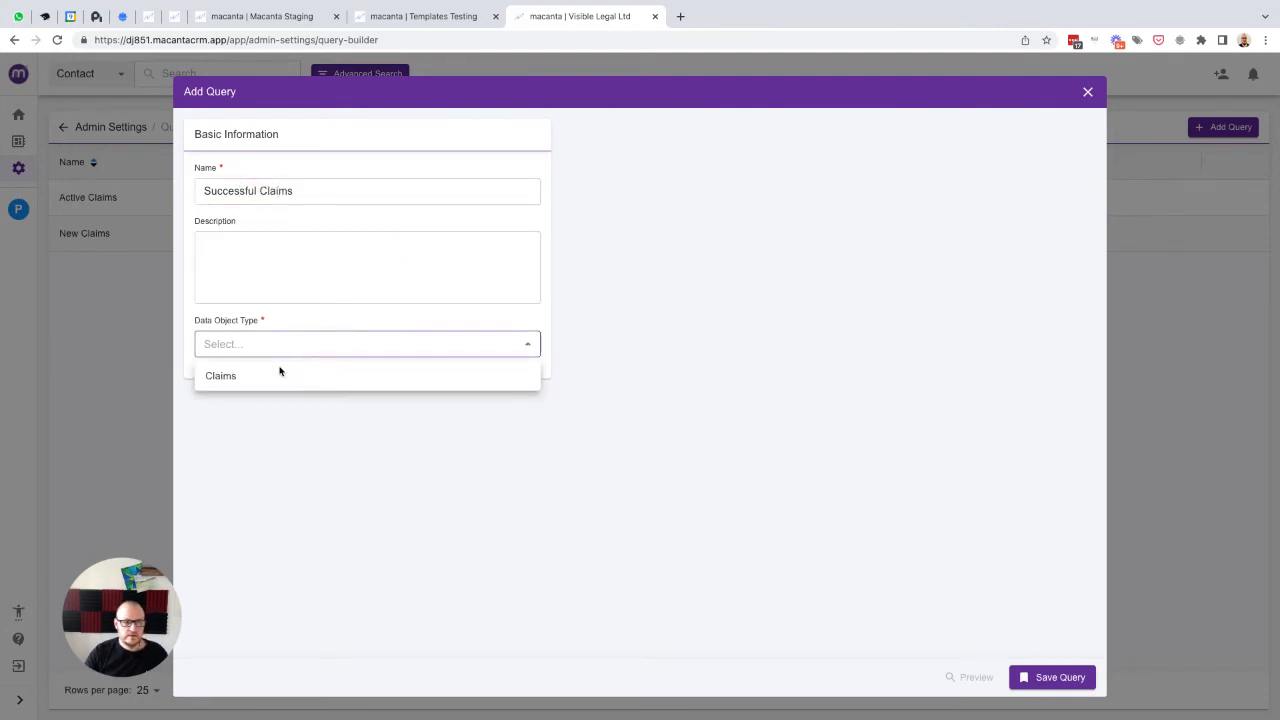
{"action": "left_click", "coordinate": [282, 372]}
- Set the Successful Claims query's claims criterion to Claim Status is Successful Claim
{"action": "left_click", "coordinate": [650, 178]}
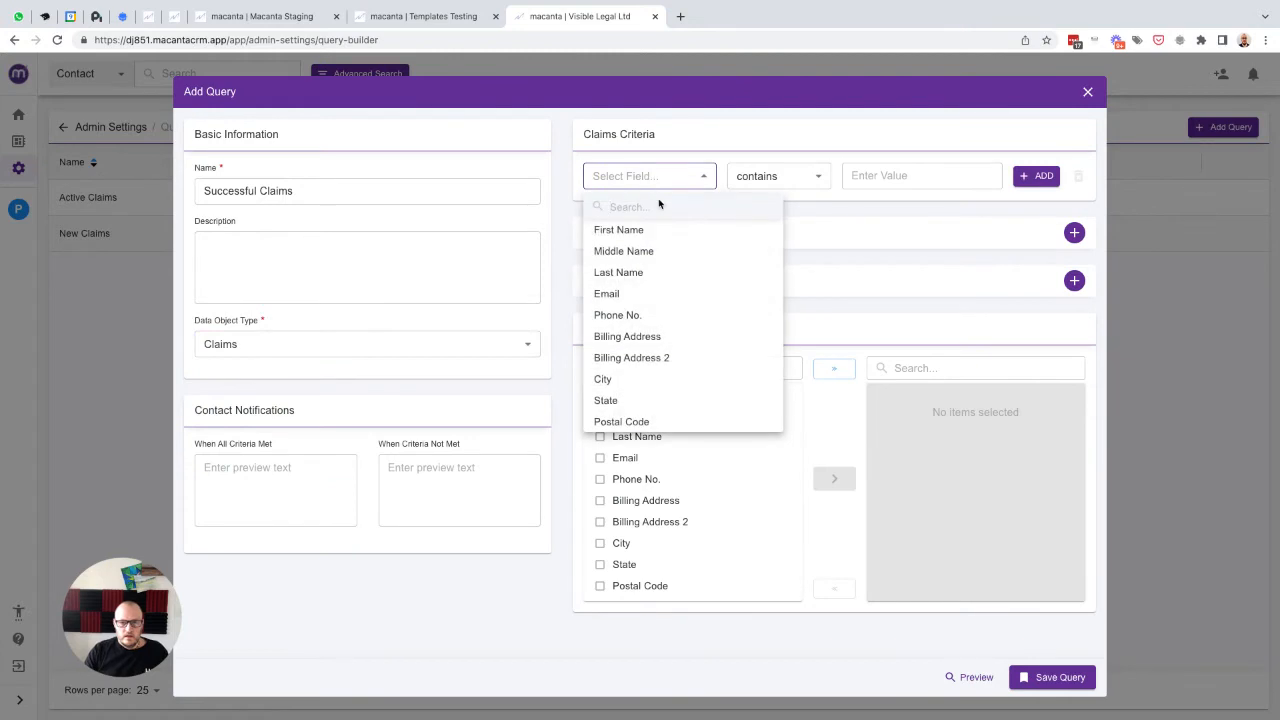
{"action": "type", "text": "stat"}
{"action": "left_click", "coordinate": [640, 272]}
{"action": "left_click", "coordinate": [785, 177]}
{"action": "left_click", "coordinate": [765, 207]}
{"action": "left_click", "coordinate": [766, 184]}
{"action": "left_click", "coordinate": [748, 228]}
{"action": "left_click", "coordinate": [909, 177]}
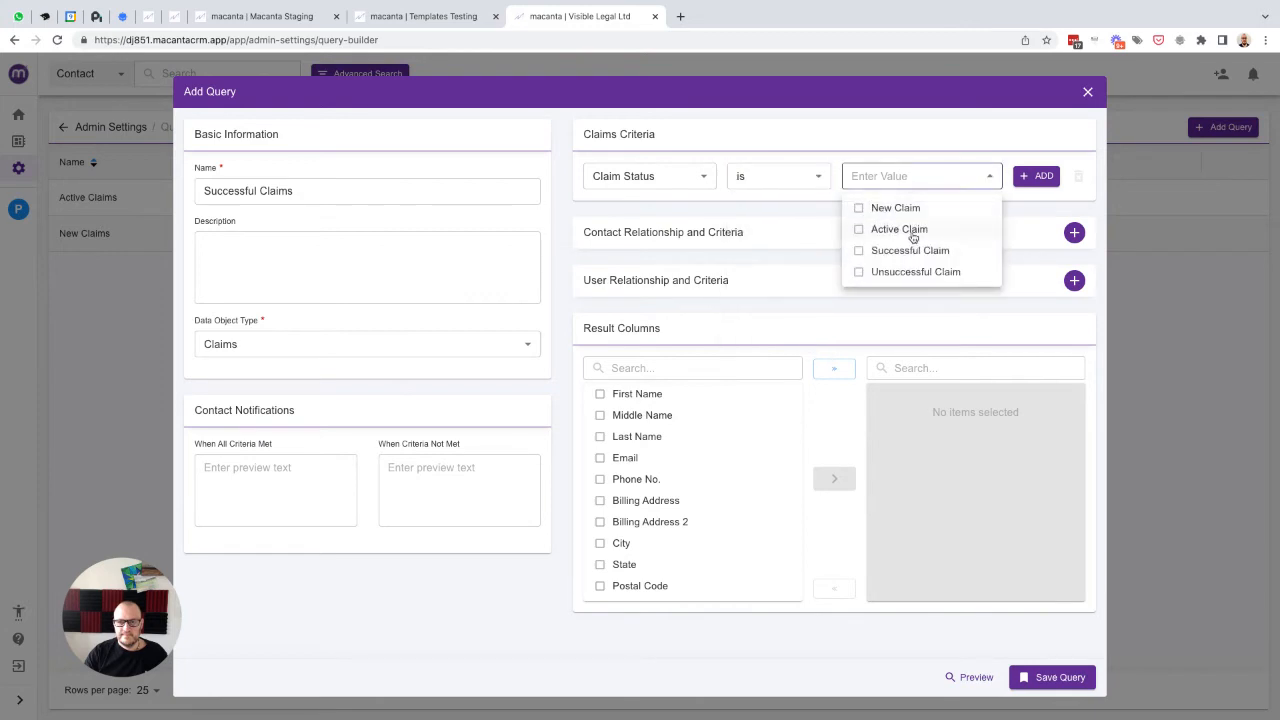
{"action": "left_click", "coordinate": [902, 251]}
- Add a contact relationship criterion to the Successful Claims query, with Client as the relationship
{"action": "left_click", "coordinate": [1074, 232]}
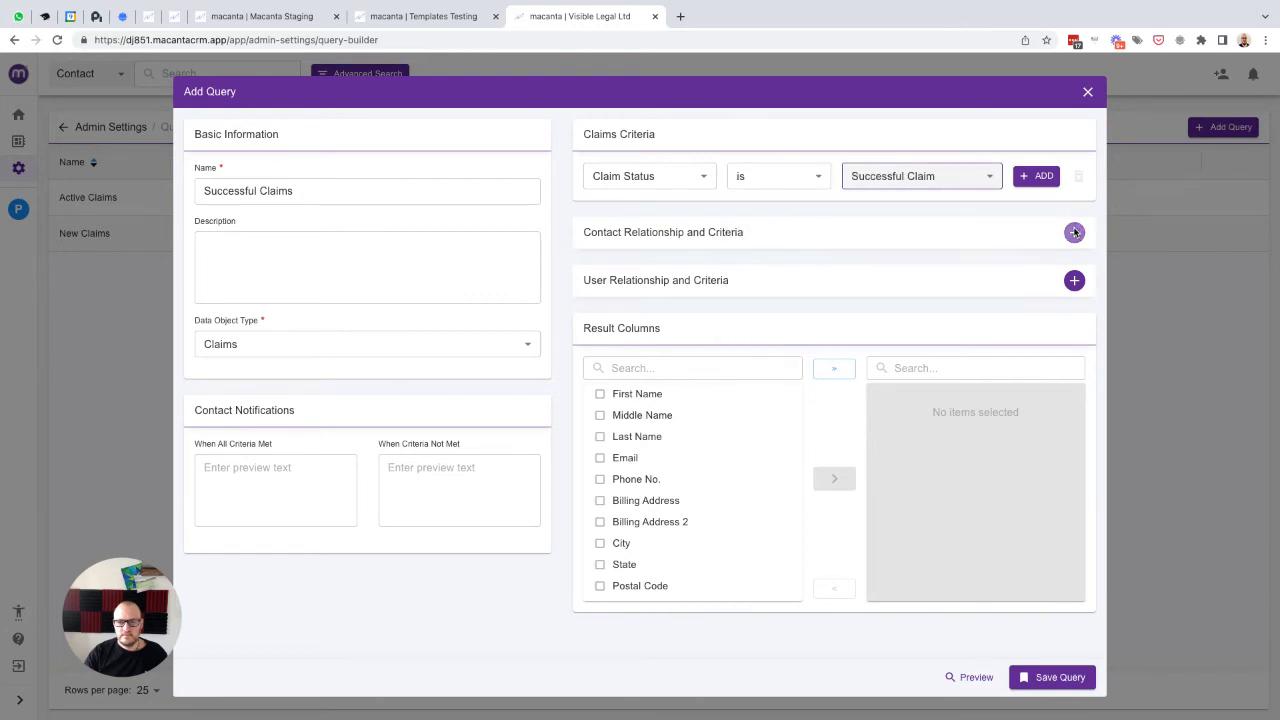
{"action": "left_click", "coordinate": [1074, 232]}
{"action": "left_click", "coordinate": [679, 282]}
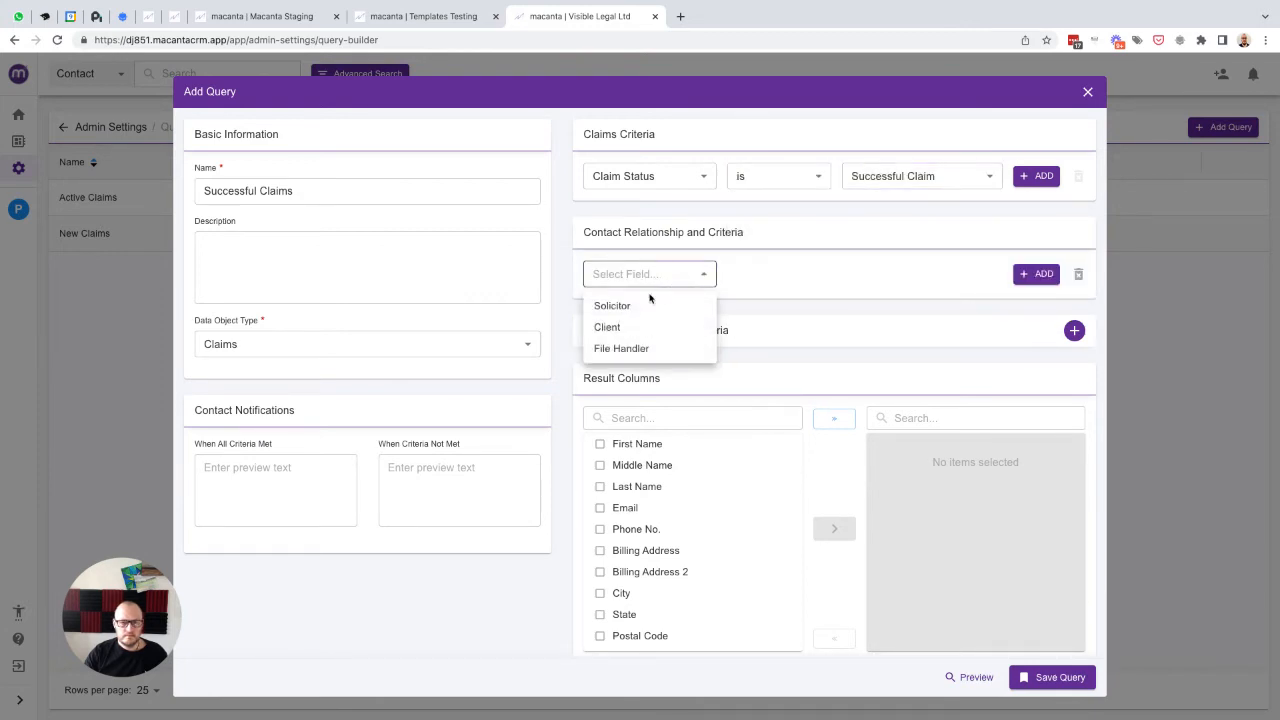
{"action": "left_click", "coordinate": [607, 327]}
- Select the contact fields First Name, Last Name, Email and Phone No. for the Successful Claims result columns
{"action": "left_click", "coordinate": [646, 446]}
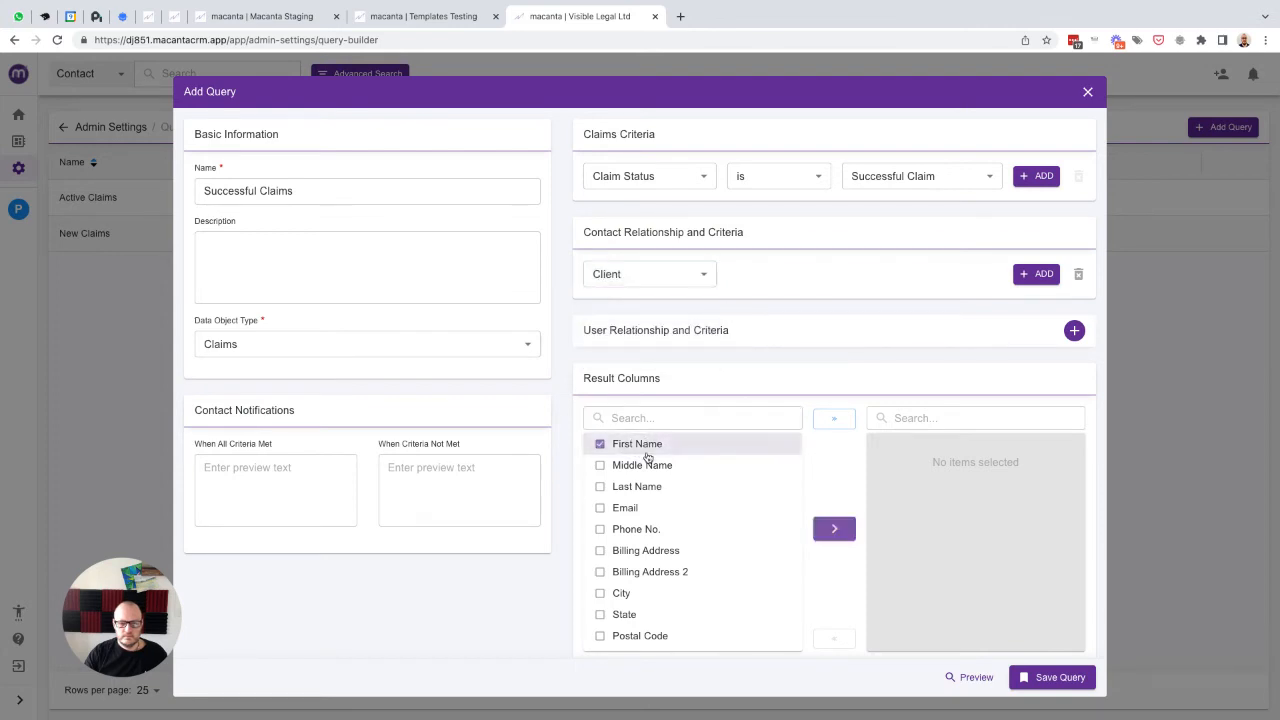
{"action": "left_click", "coordinate": [626, 486]}
{"action": "left_click", "coordinate": [624, 508]}
{"action": "left_click", "coordinate": [626, 529]}
- Add CE Unique ID, Claim Status, Claim Type and File Reference with the selected contact fields to the result columns, and save and close the Successful Claims query
{"action": "scroll", "coordinate": [627, 538], "scroll_direction": "down", "scroll_amount": 2}
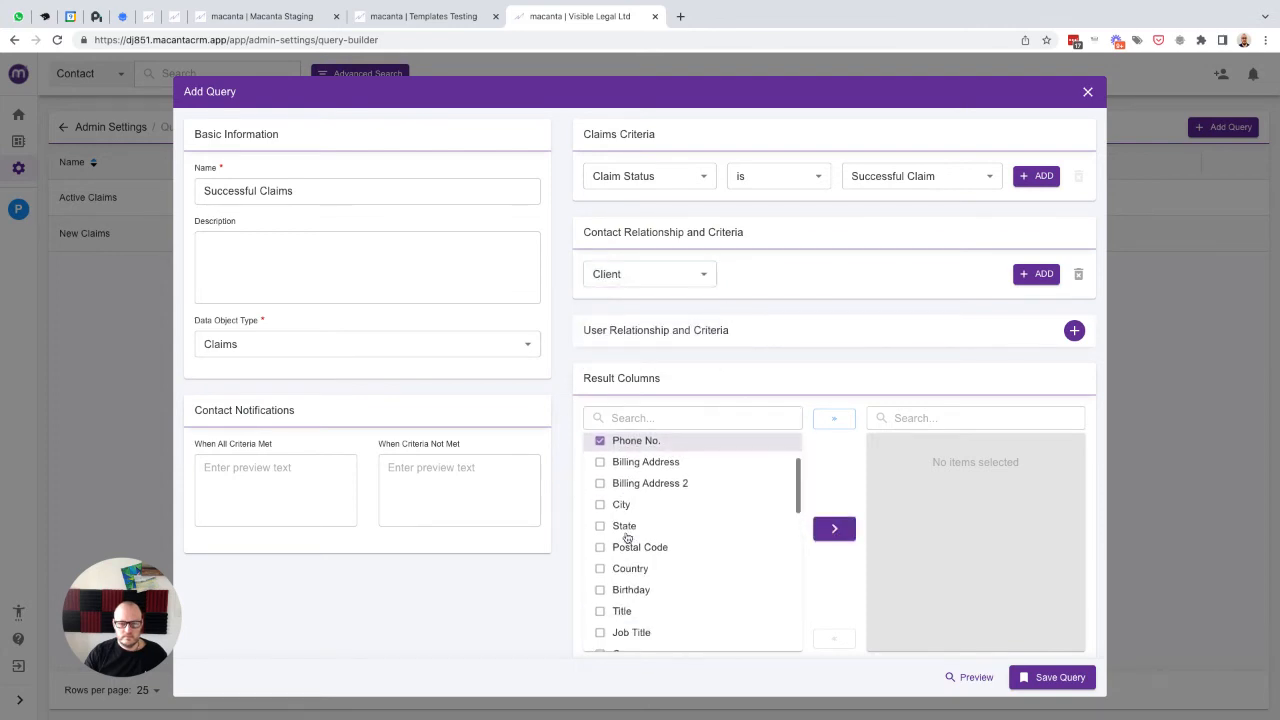
{"action": "scroll", "coordinate": [627, 538], "scroll_direction": "down", "scroll_amount": 5}
{"action": "left_click", "coordinate": [643, 545]}
{"action": "left_click", "coordinate": [640, 566]}
{"action": "left_click", "coordinate": [638, 588]}
{"action": "left_click", "coordinate": [640, 609]}
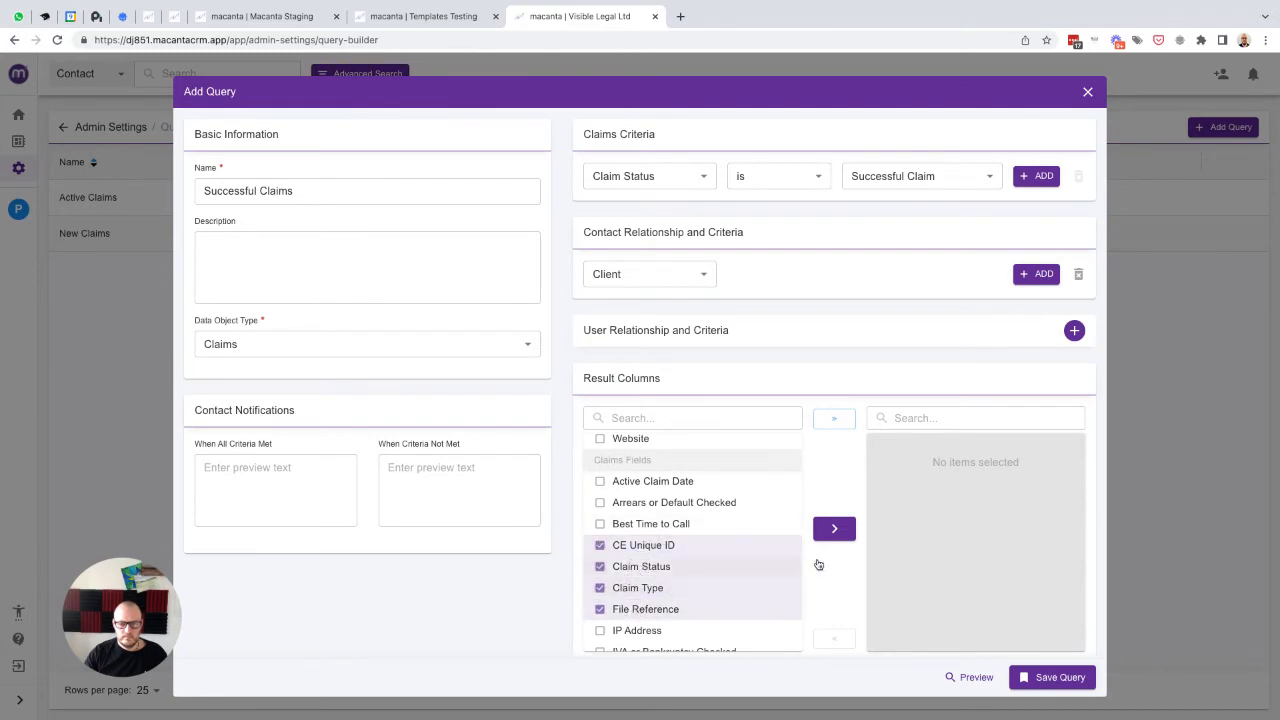
{"action": "left_click", "coordinate": [832, 528]}
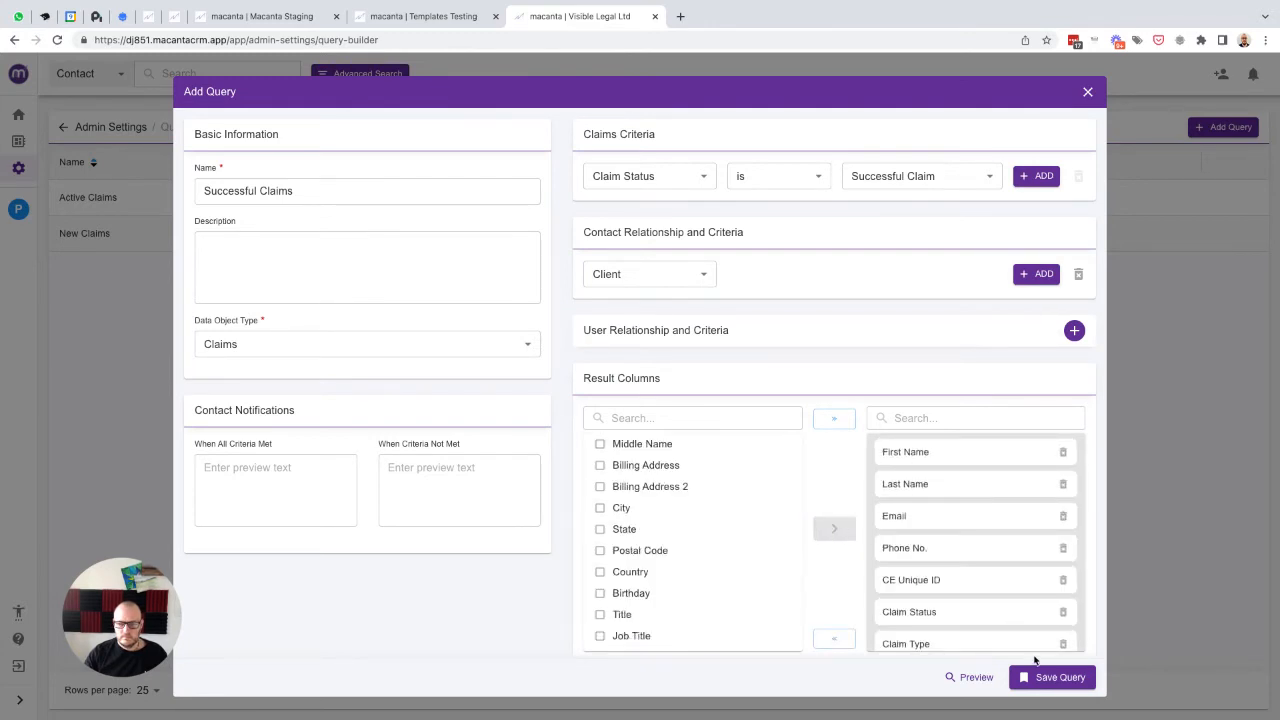
{"action": "left_click", "coordinate": [1055, 679]}
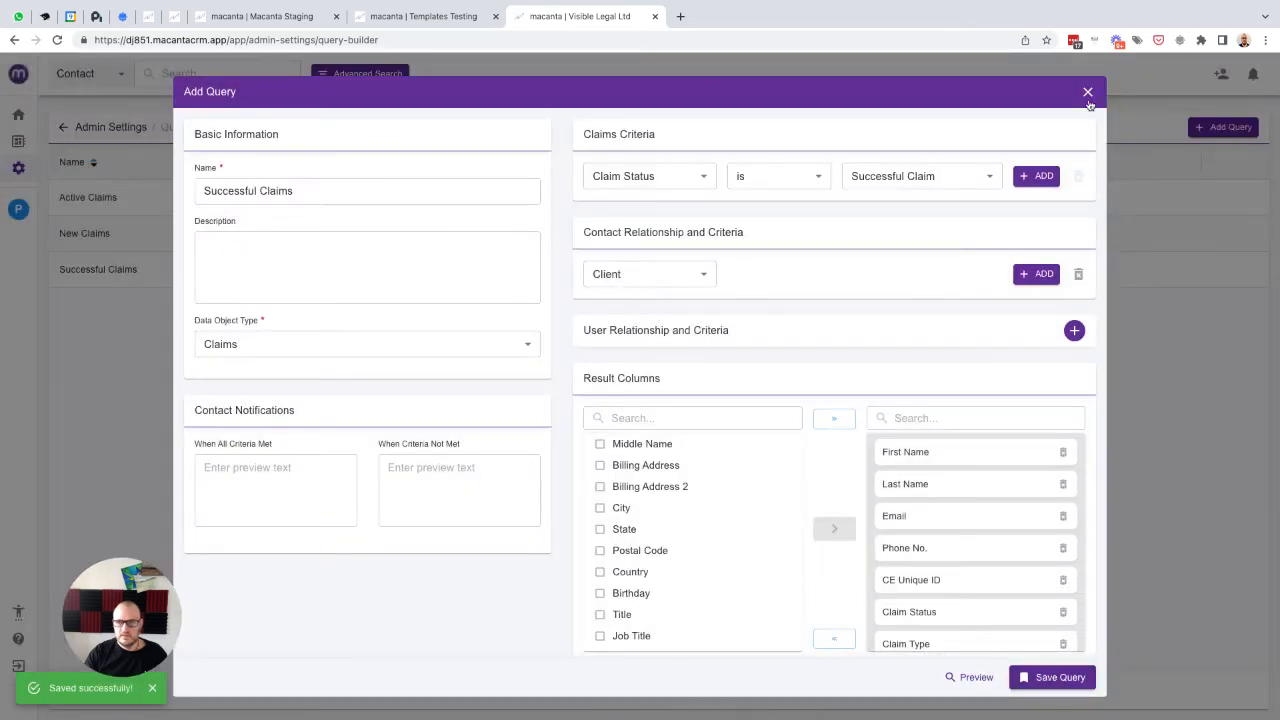
{"action": "left_click", "coordinate": [1088, 94]}
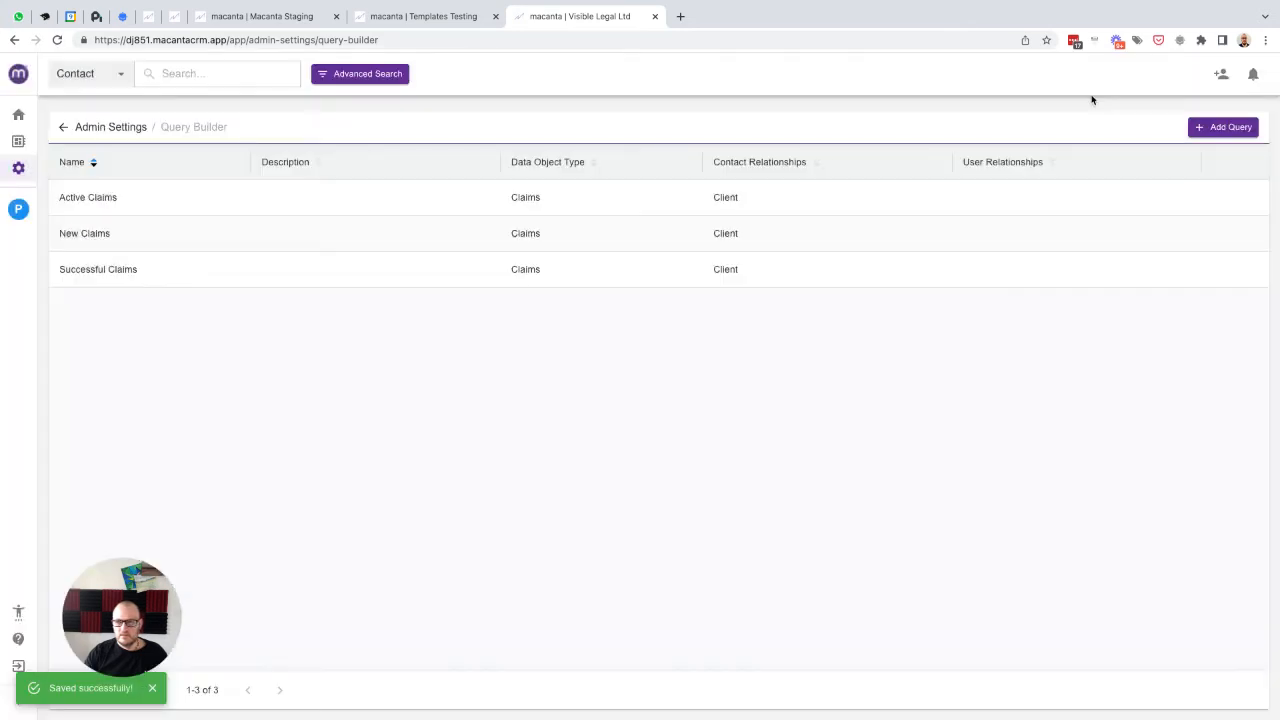
- Start another query named Unsuccessful Claims, with Claims as the data object type
{"action": "left_click", "coordinate": [1221, 128]}
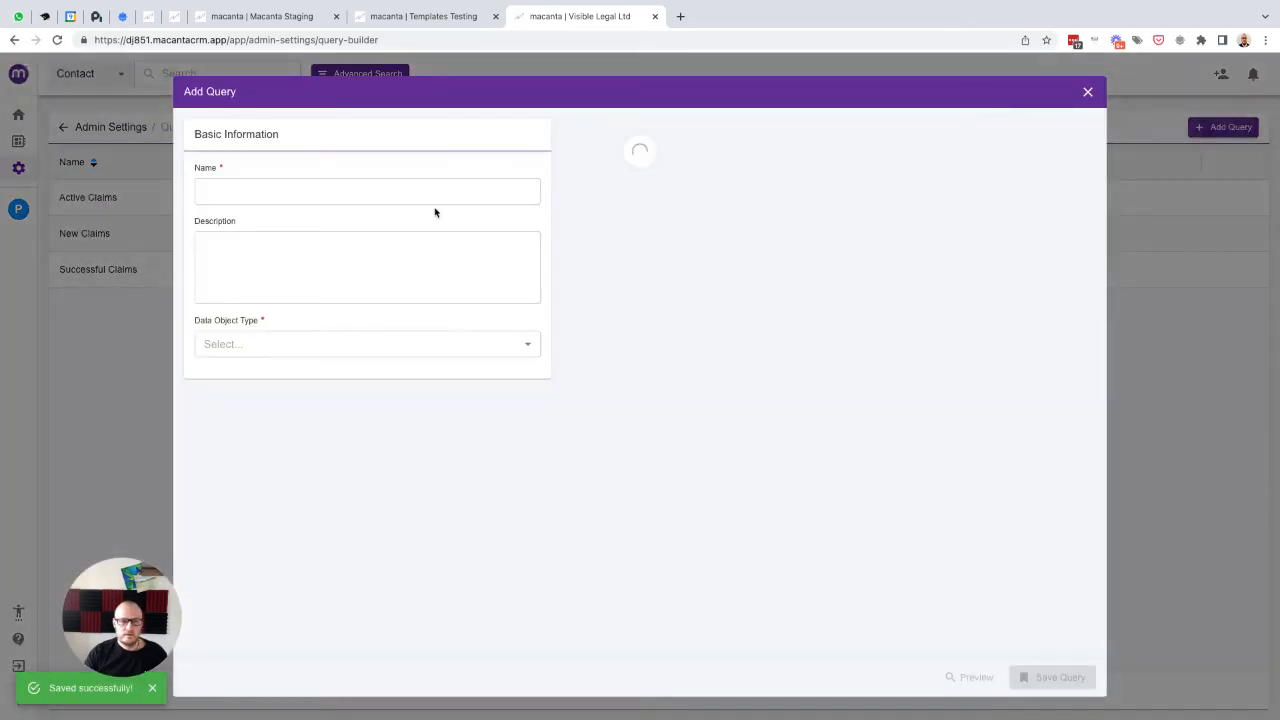
{"action": "left_click", "coordinate": [337, 194]}
{"action": "type", "text": "Unsuccessful Claims"}
{"action": "left_click", "coordinate": [272, 346]}
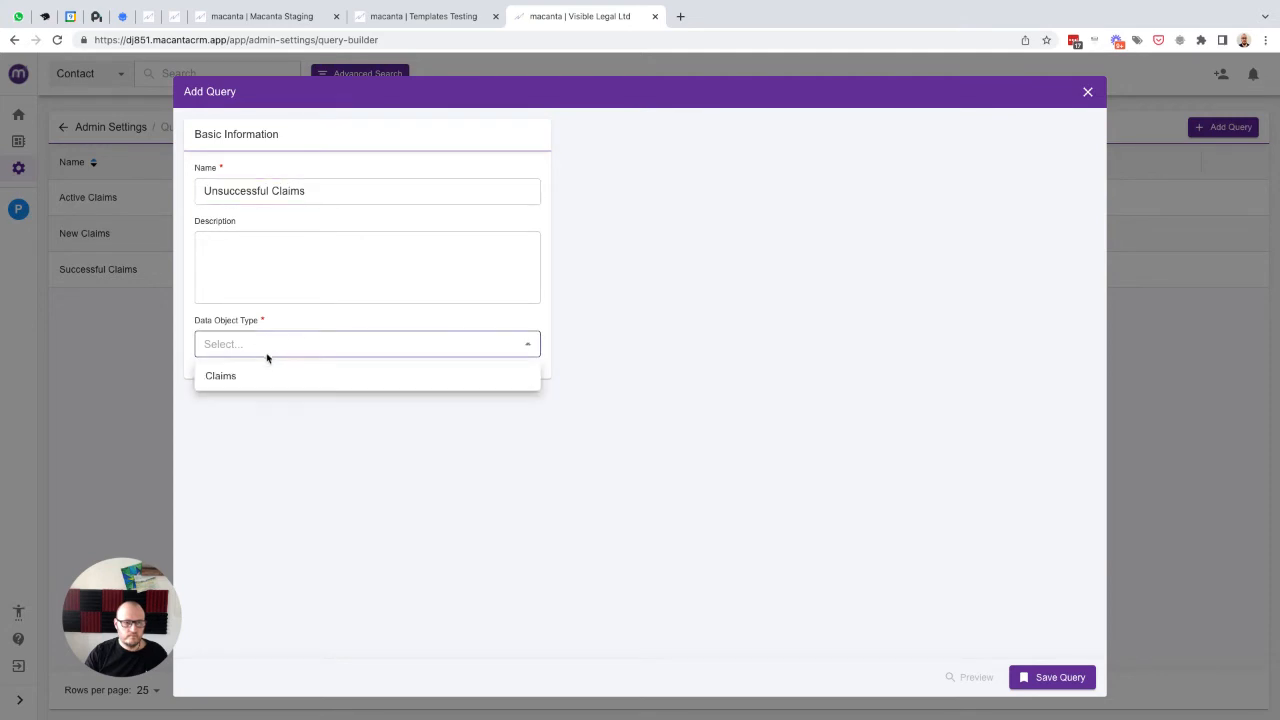
{"action": "left_click", "coordinate": [261, 375]}
- Set the Unsuccessful Claims query's claims criterion to Claim Status is Unsuccessful Claim
{"action": "left_click", "coordinate": [662, 179]}
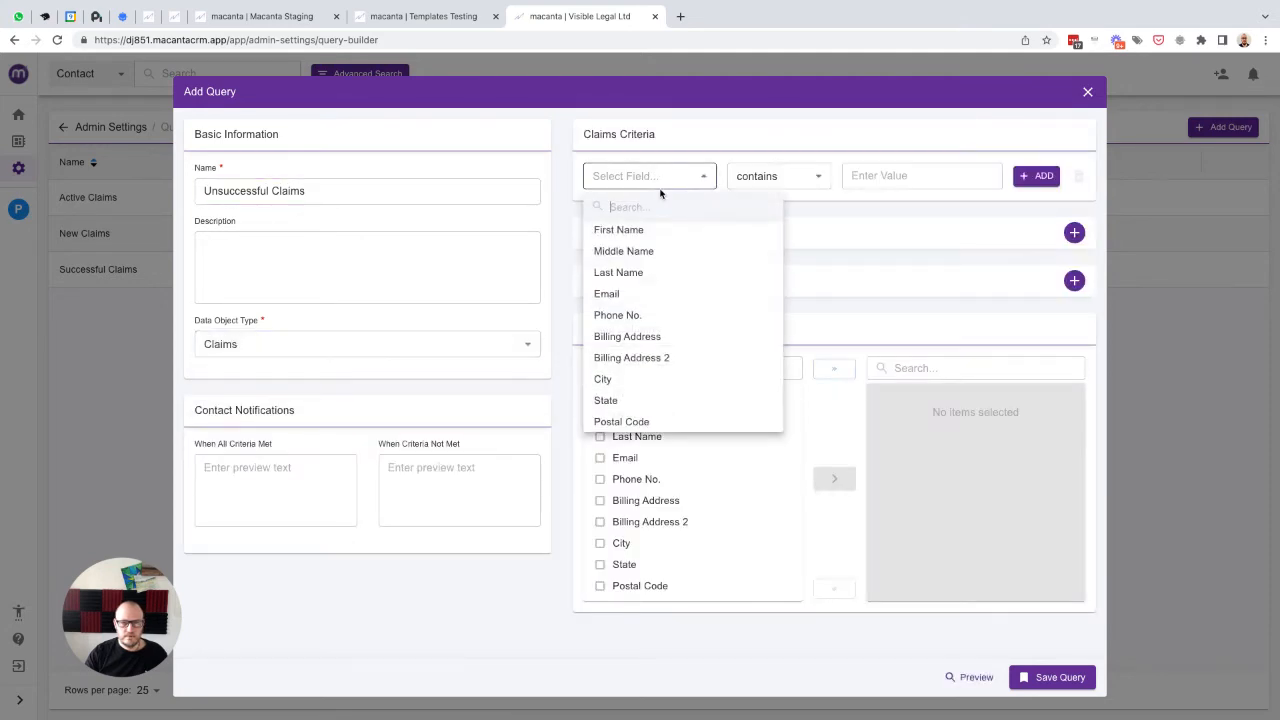
{"action": "type", "text": "ca"}
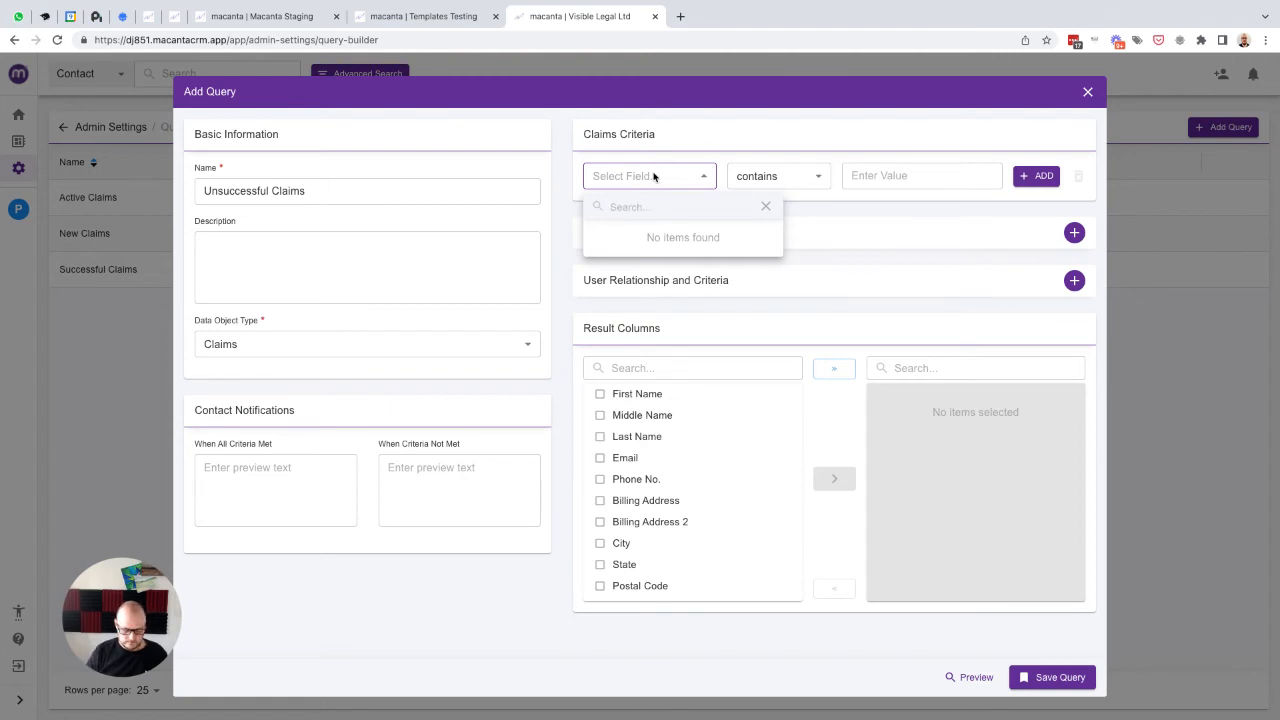
{"action": "type", "text": "stat"}
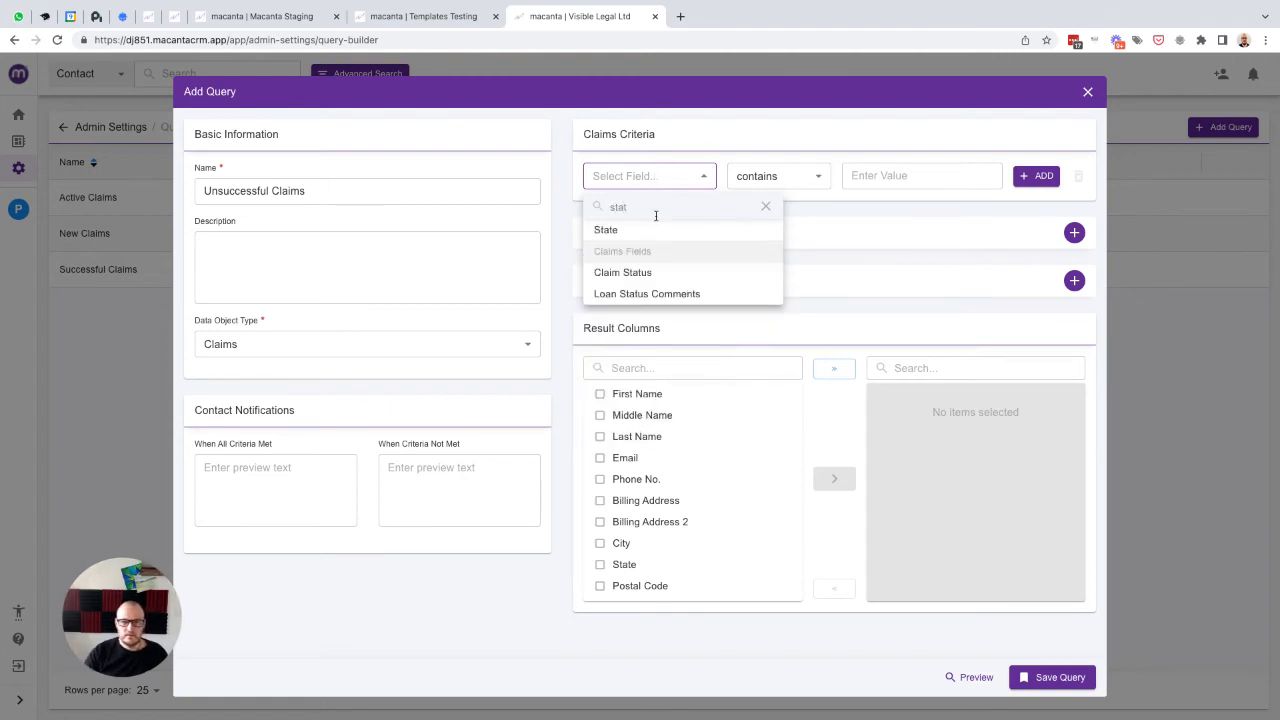
{"action": "left_click", "coordinate": [634, 272]}
{"action": "left_click", "coordinate": [808, 178]}
{"action": "left_click", "coordinate": [759, 231]}
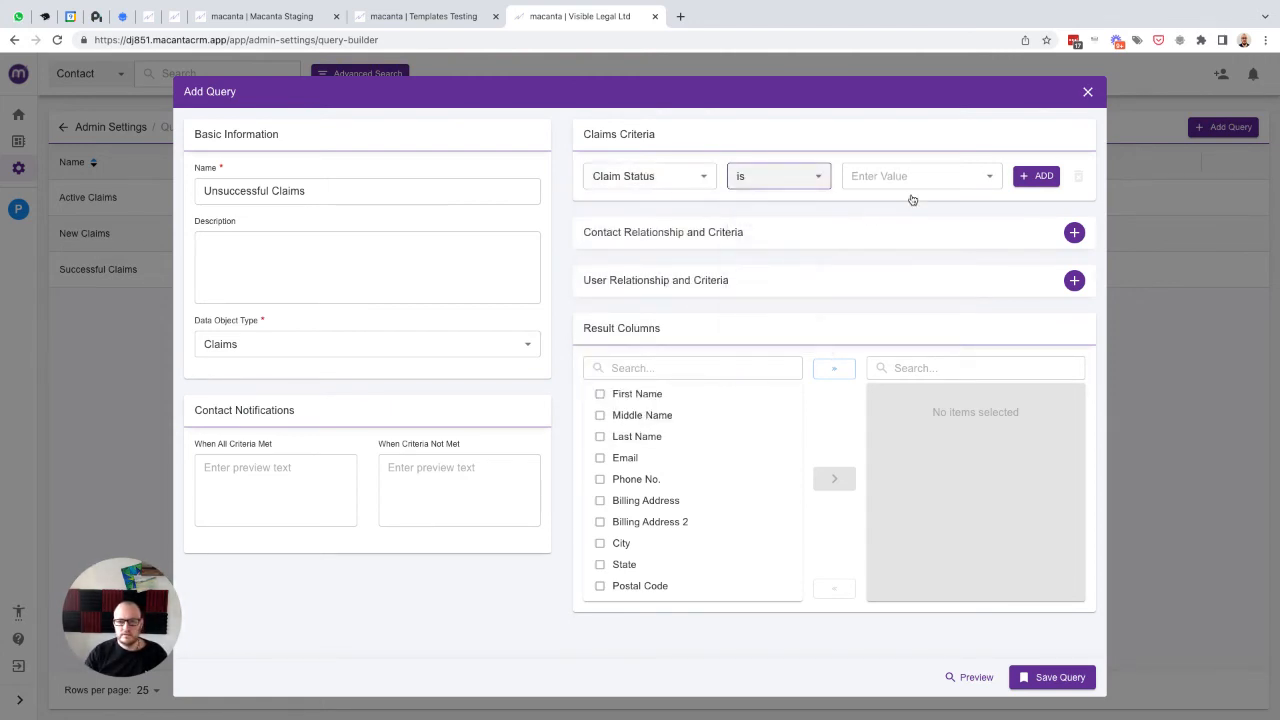
{"action": "left_click", "coordinate": [908, 172]}
{"action": "left_click", "coordinate": [897, 272]}
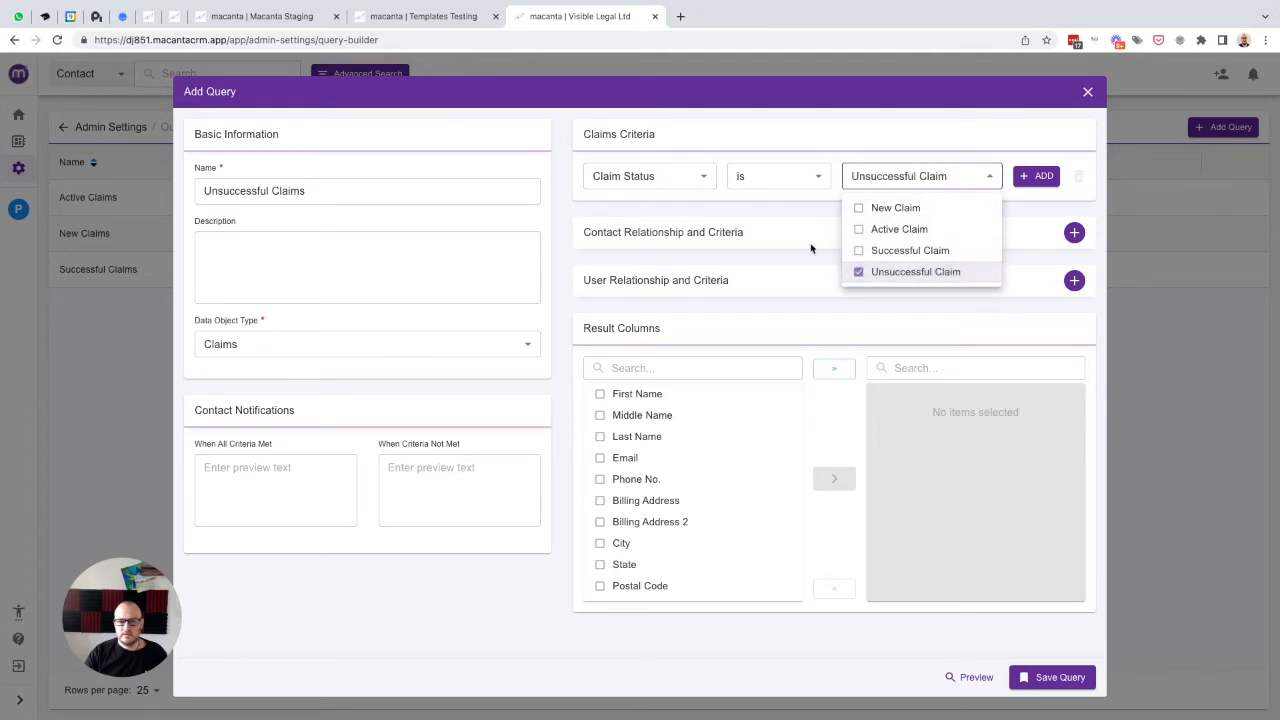
- Add a contact relationship criterion to the Unsuccessful Claims query, with Client as the relationship
{"action": "left_click", "coordinate": [1077, 224]}
{"action": "left_click", "coordinate": [1074, 232]}
{"action": "left_click", "coordinate": [670, 286]}
{"action": "left_click", "coordinate": [609, 325]}
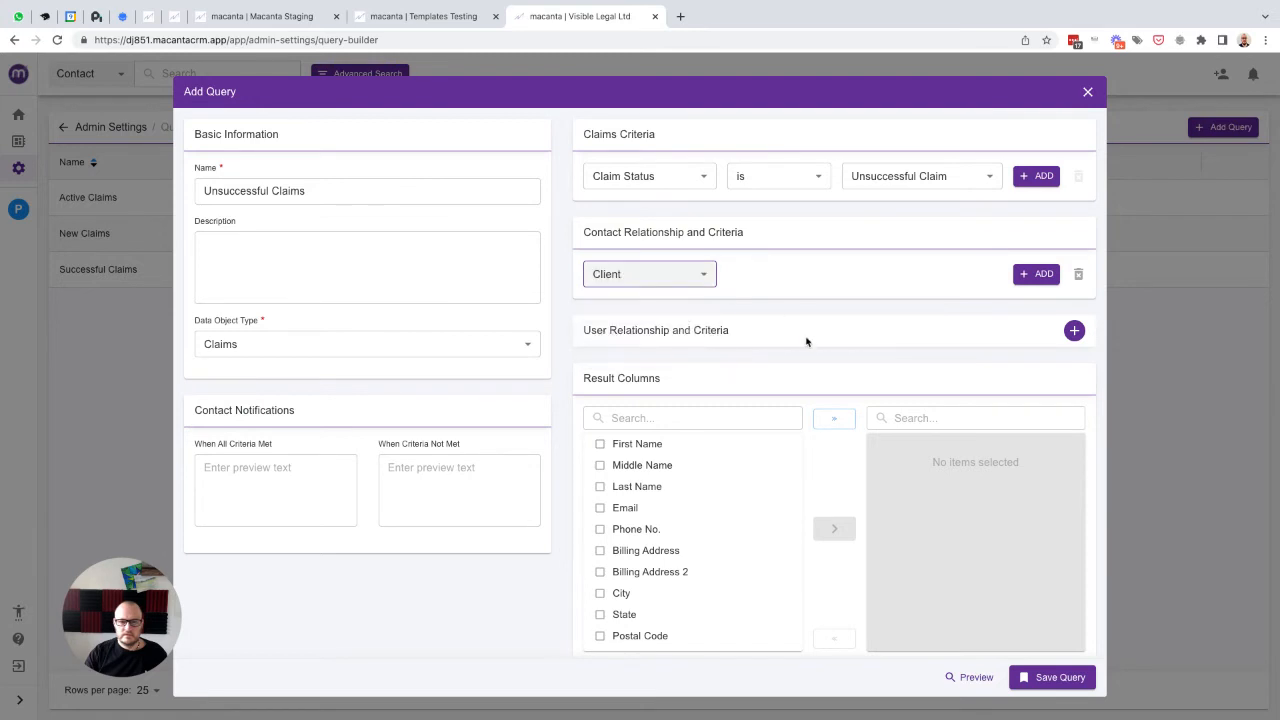
- Select the contact fields First Name, Last Name, Email and Phone No. for the Unsuccessful Claims result columns
{"action": "left_click", "coordinate": [627, 445]}
{"action": "left_click", "coordinate": [632, 487]}
{"action": "left_click", "coordinate": [628, 508]}
{"action": "left_click", "coordinate": [628, 530]}
{"action": "scroll", "coordinate": [628, 537], "scroll_direction": "down", "scroll_amount": 8}
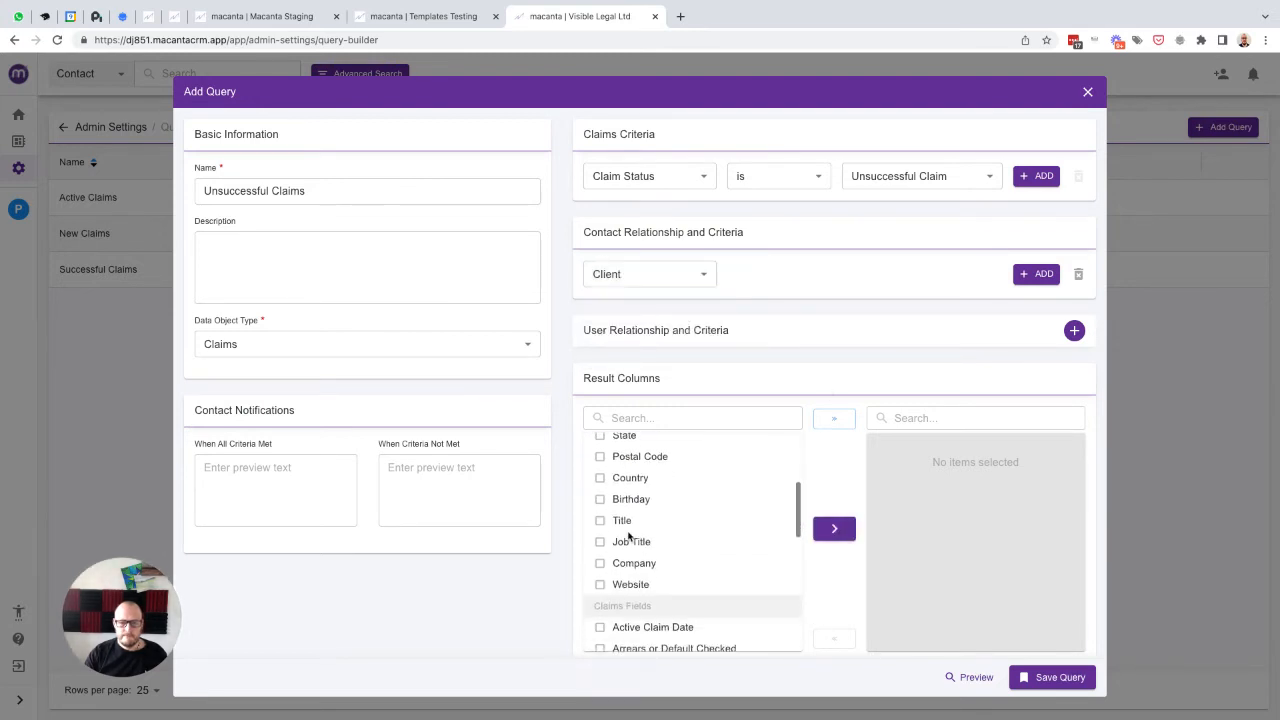
- Add the selected contact fields plus CE Unique ID, Claim Status, Claim Type and File Reference as result columns, and save the Unsuccessful Claims query
{"action": "left_click", "coordinate": [645, 534]}
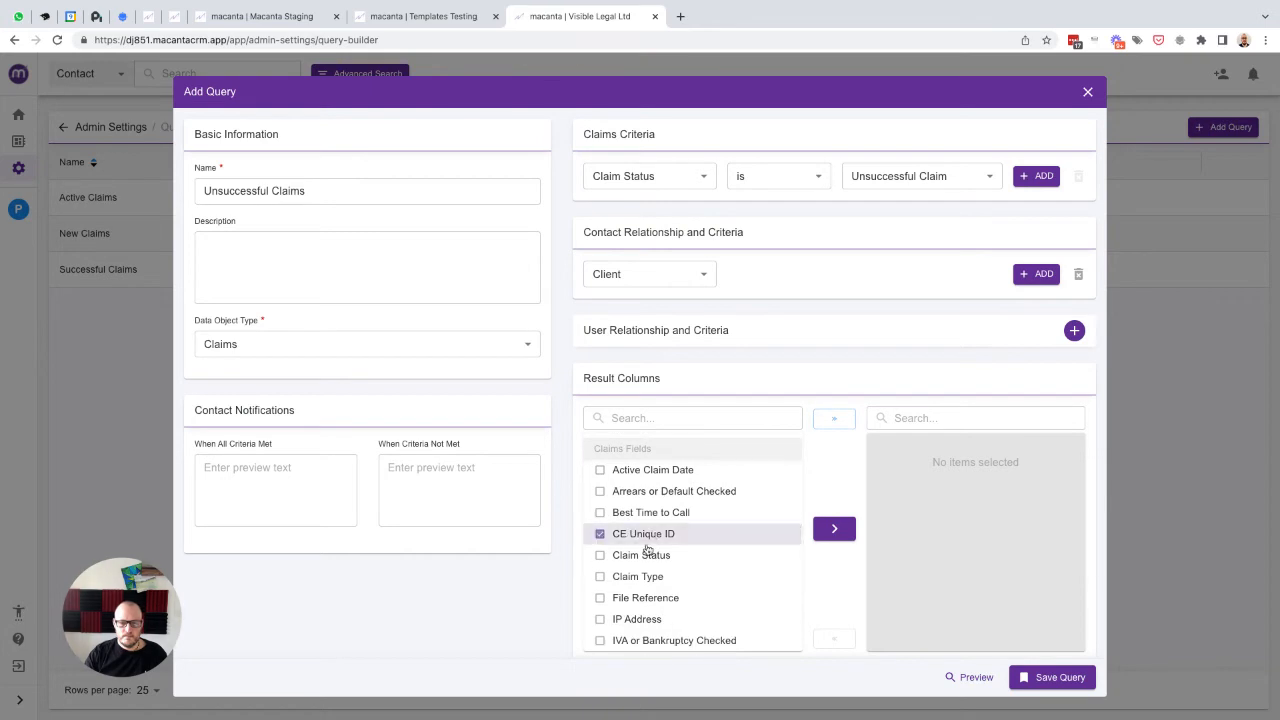
{"action": "left_click", "coordinate": [645, 555]}
{"action": "left_click", "coordinate": [637, 576]}
{"action": "left_click", "coordinate": [640, 597]}
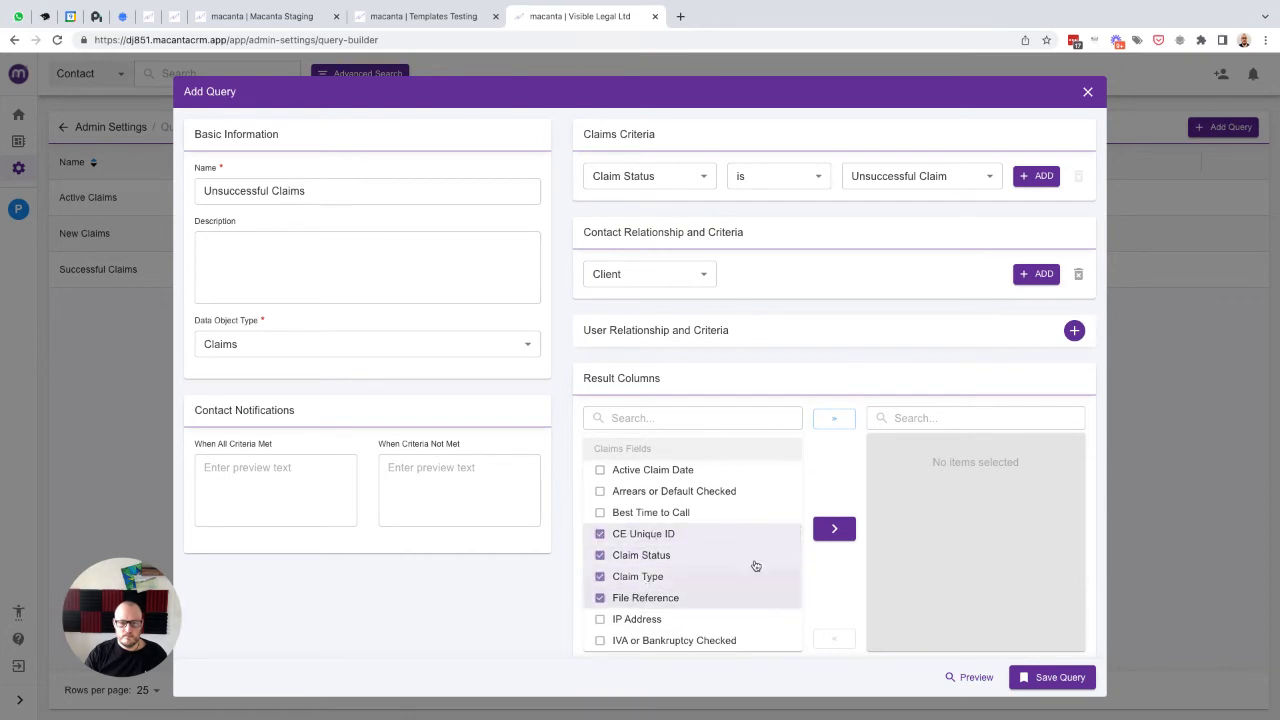
{"action": "left_click", "coordinate": [833, 529]}
{"action": "left_click", "coordinate": [1063, 678]}
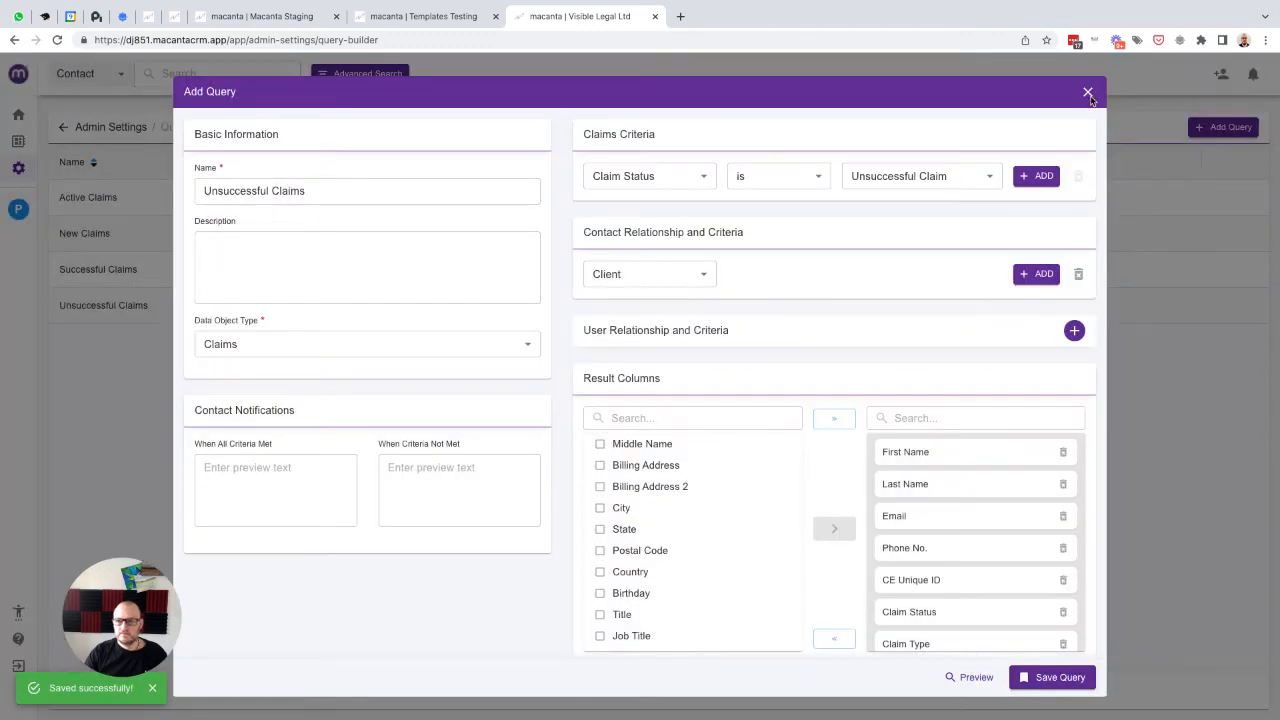
{"action": "left_click", "coordinate": [1087, 93]}
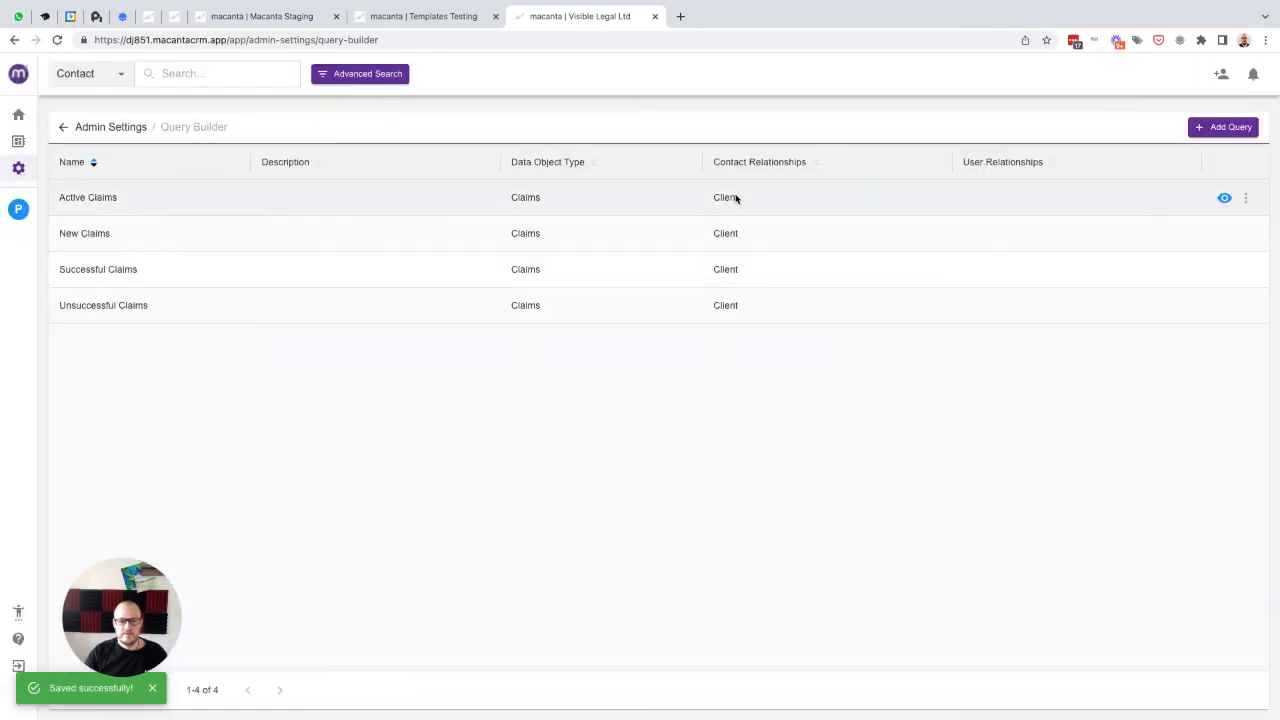
- Add a dashboard widget for the New Claims query, keeping the title New Claims
{"action": "left_click", "coordinate": [19, 116]}
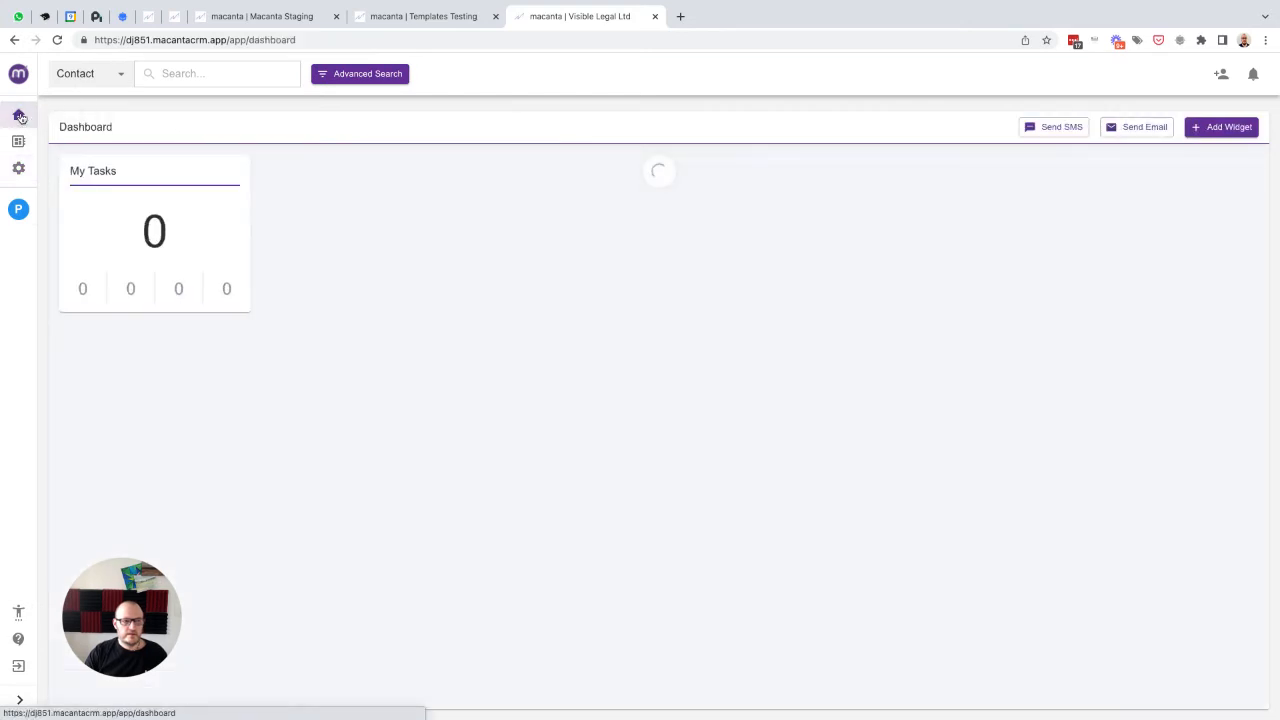
{"action": "left_click", "coordinate": [1232, 134]}
{"action": "left_click", "coordinate": [600, 360]}
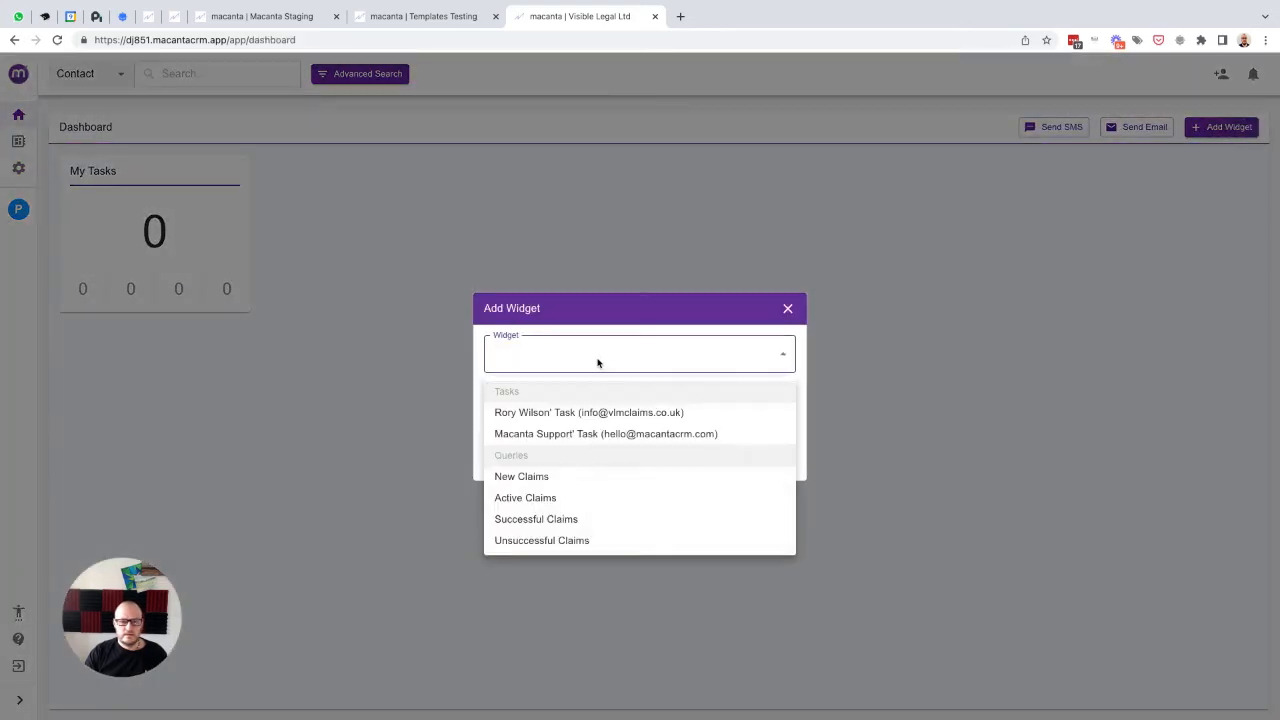
{"action": "left_click", "coordinate": [521, 476]}
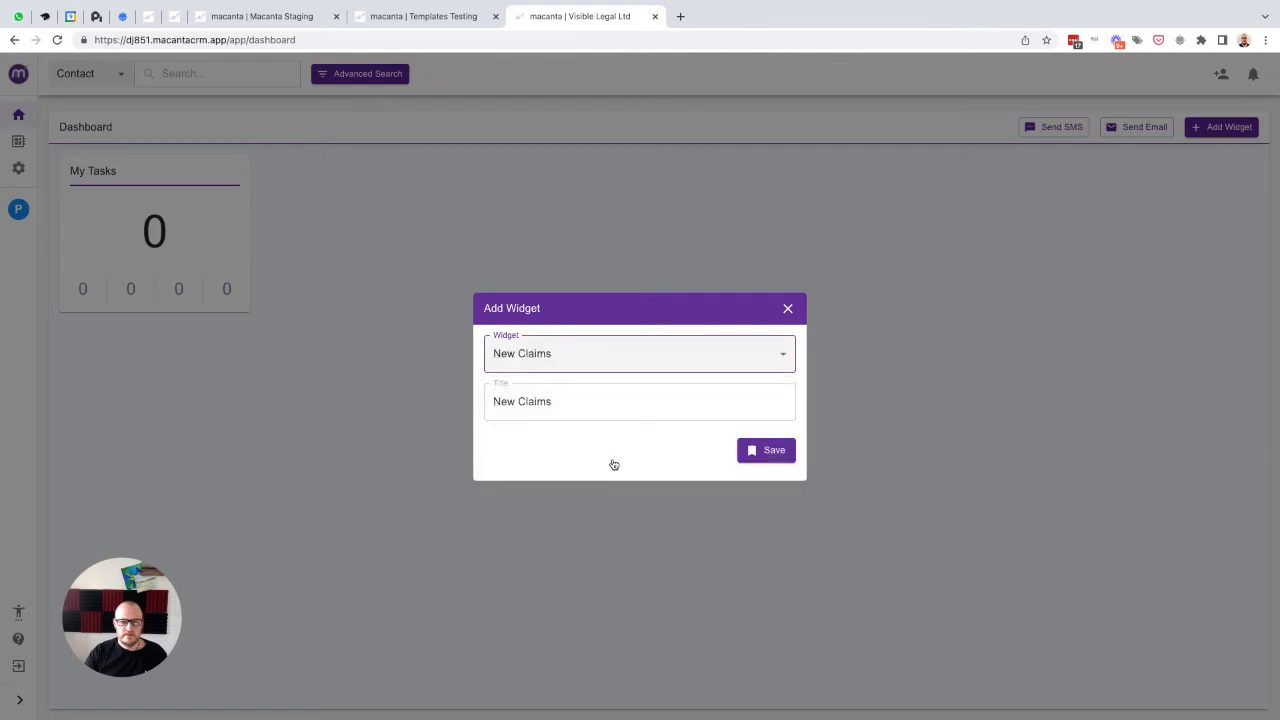
{"action": "left_click", "coordinate": [759, 453]}
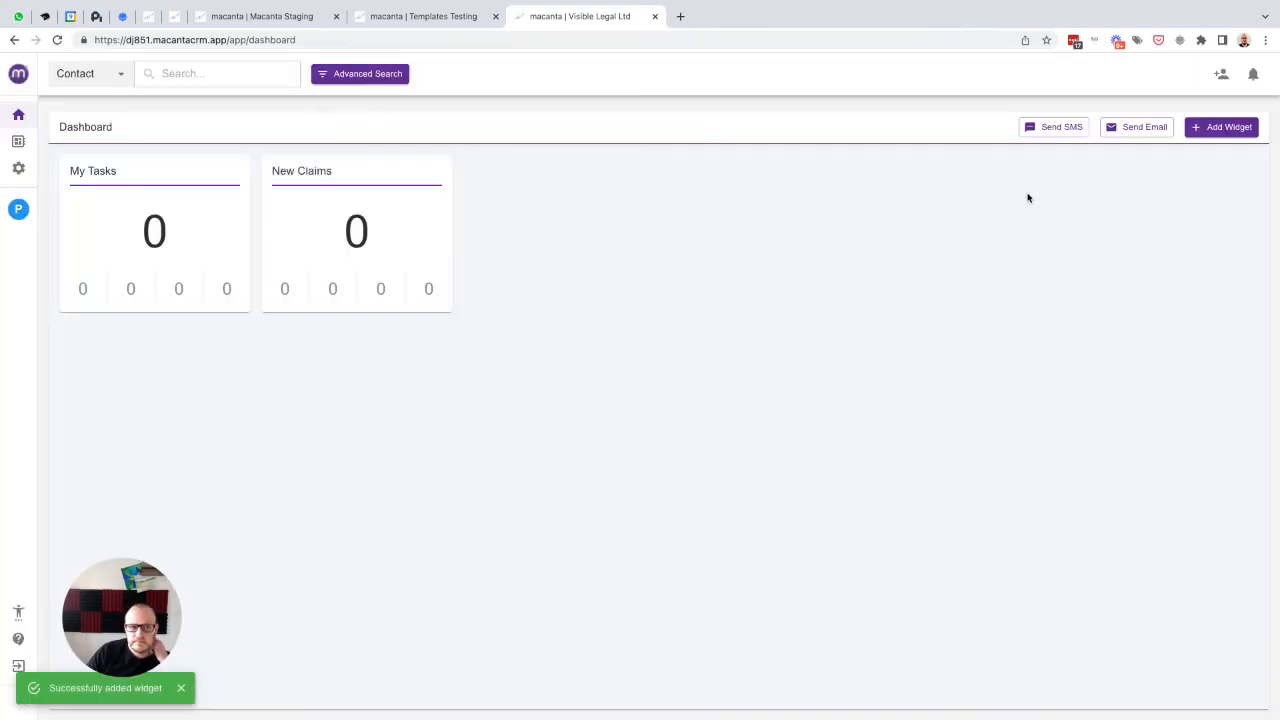
- Add a dashboard widget for the Active Claims query with its default title
{"action": "left_click", "coordinate": [1228, 127]}
{"action": "left_click", "coordinate": [687, 364]}
{"action": "left_click", "coordinate": [535, 475]}
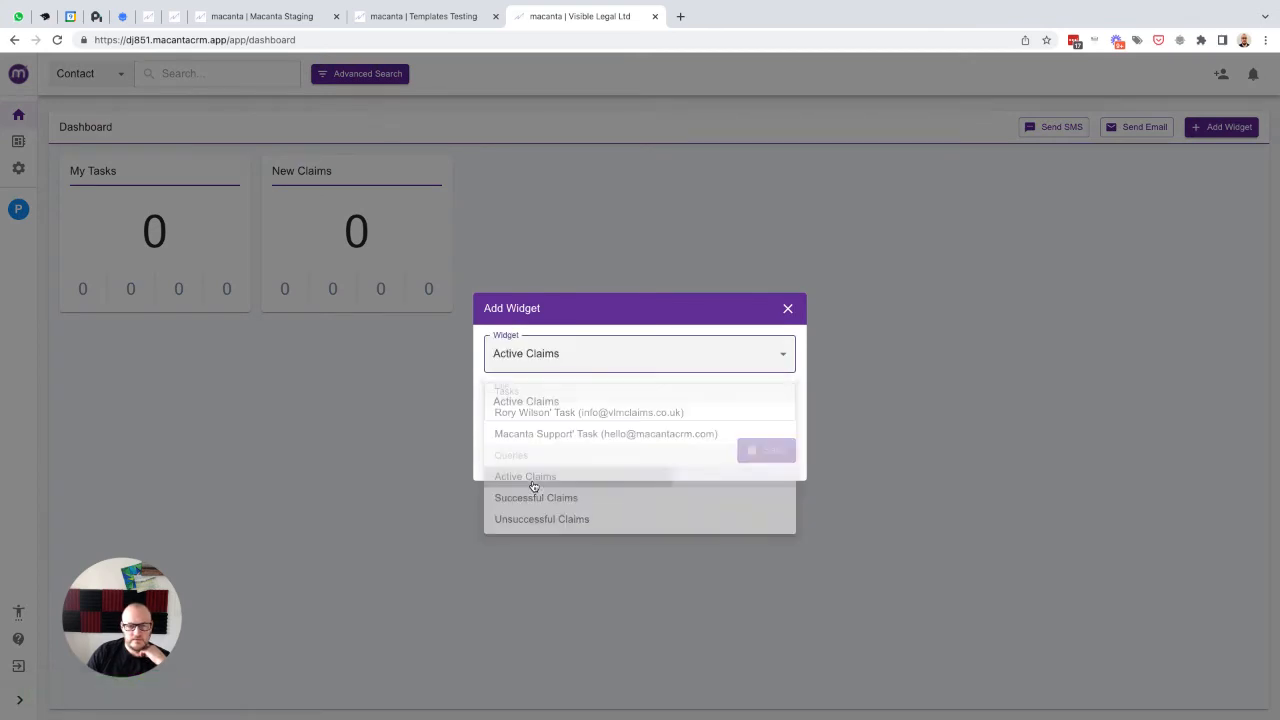
{"action": "left_click", "coordinate": [746, 460]}
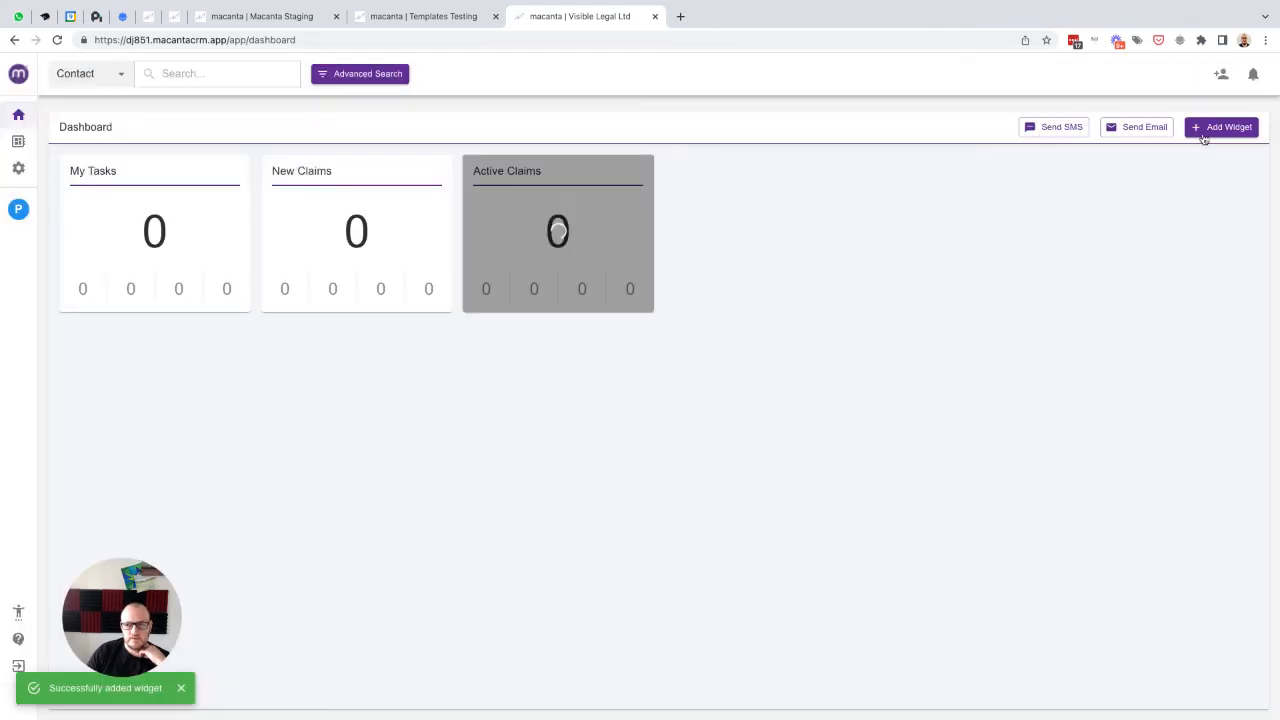
- Add a dashboard widget for the Successful Claims query with its default title
{"action": "left_click", "coordinate": [1204, 131]}
{"action": "left_click", "coordinate": [620, 357]}
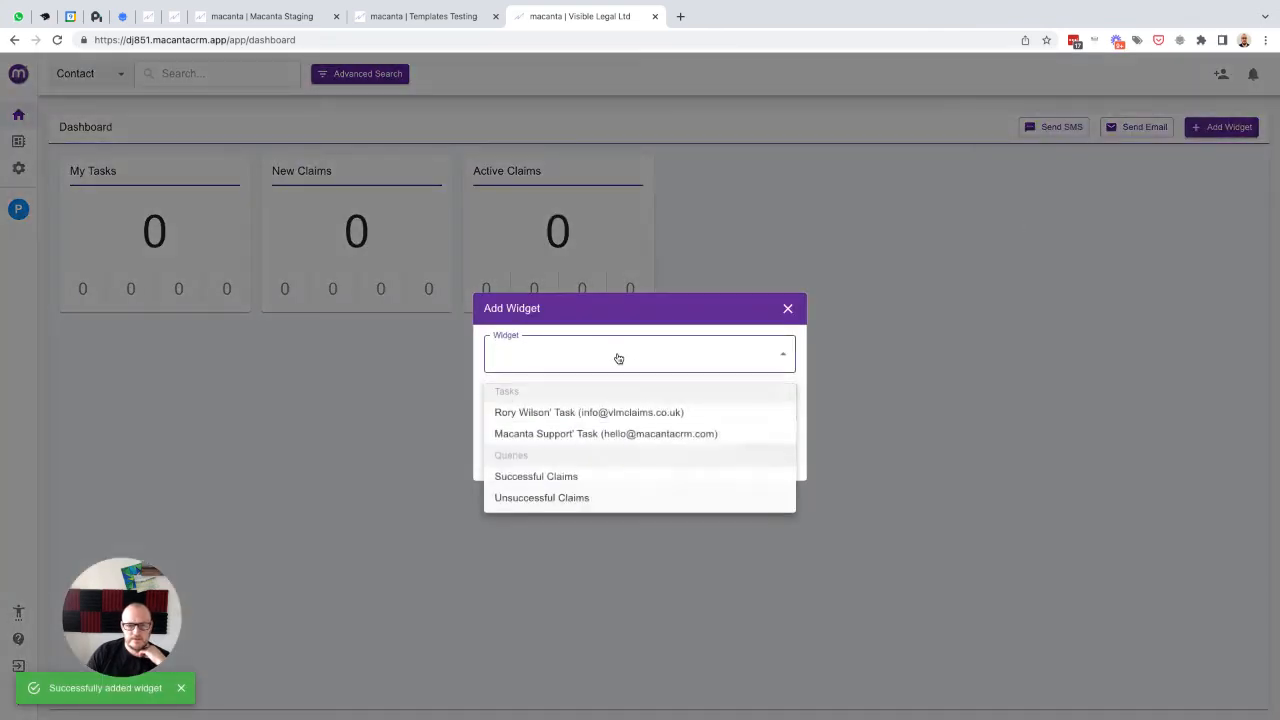
{"action": "left_click", "coordinate": [536, 476]}
{"action": "left_click", "coordinate": [757, 452]}
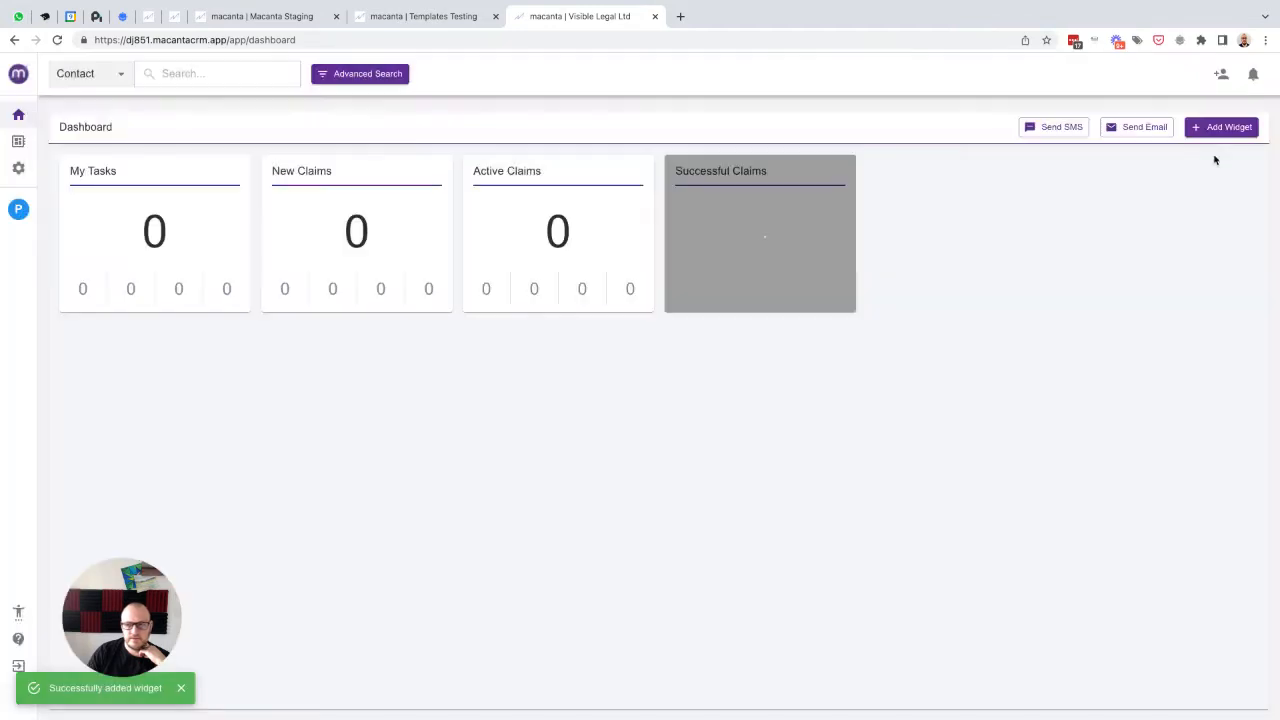
- Add a dashboard widget for the Unsuccessful Claims query with its default title
{"action": "left_click", "coordinate": [1207, 130]}
{"action": "left_click", "coordinate": [683, 360]}
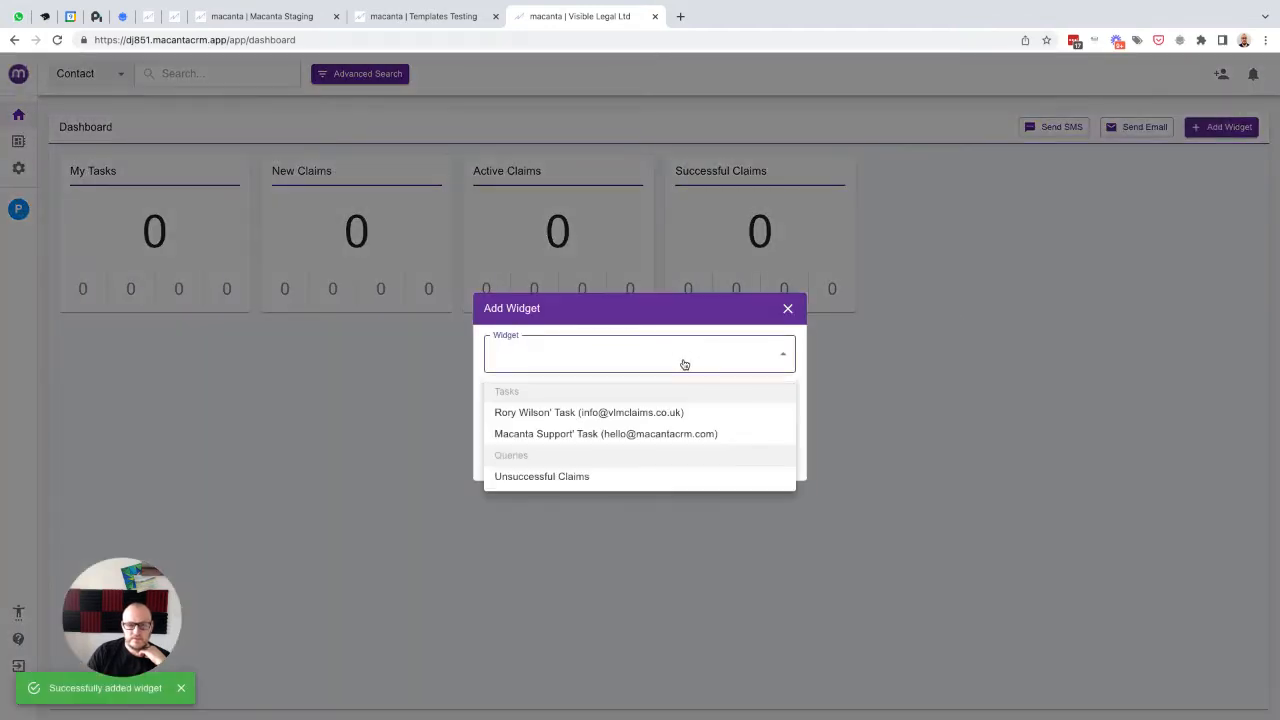
{"action": "left_click", "coordinate": [541, 476]}
{"action": "left_click", "coordinate": [766, 451]}
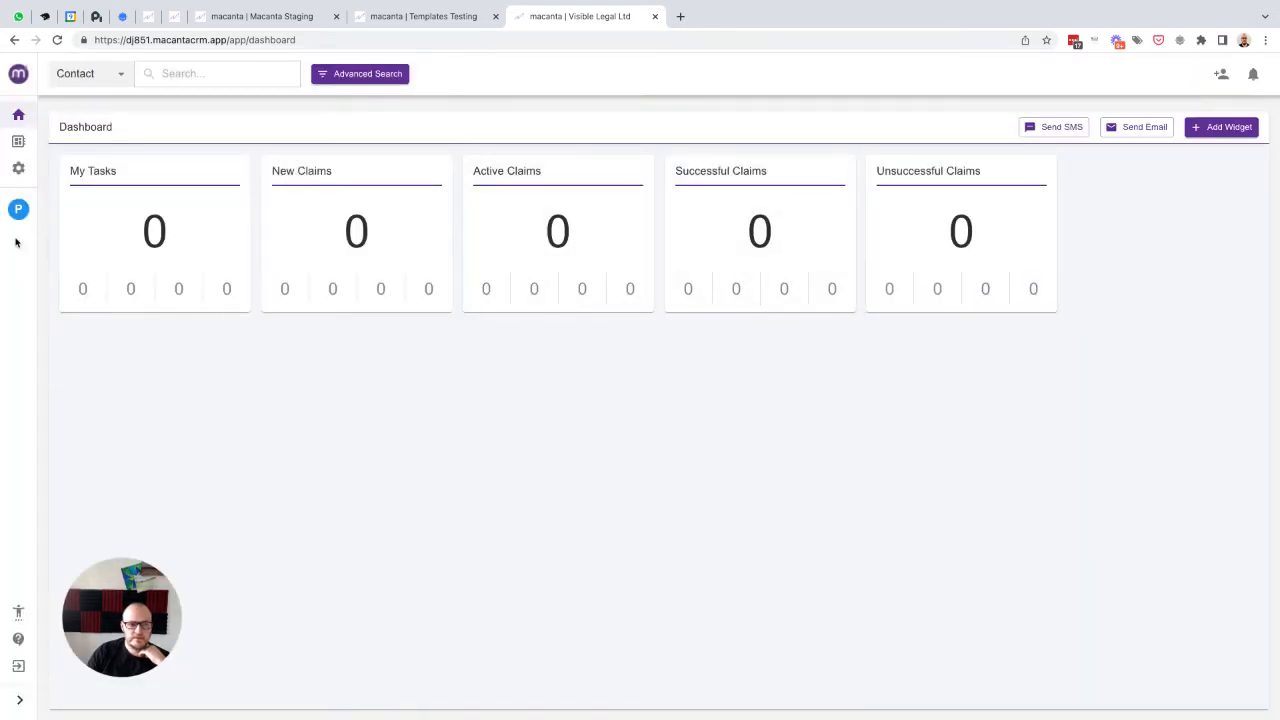
- Check the Claims workflow board and the claims list on the logged-in user's own contact record
{"action": "left_click", "coordinate": [18, 145]}
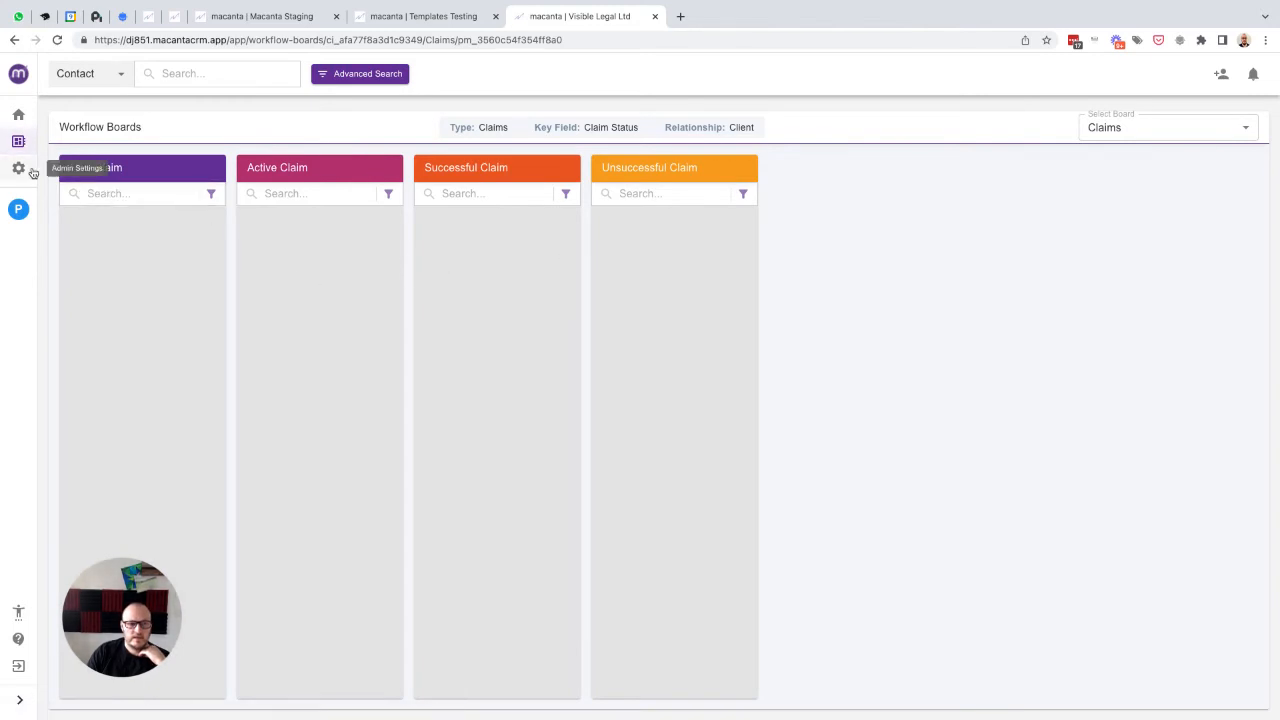
{"action": "left_click", "coordinate": [18, 209]}
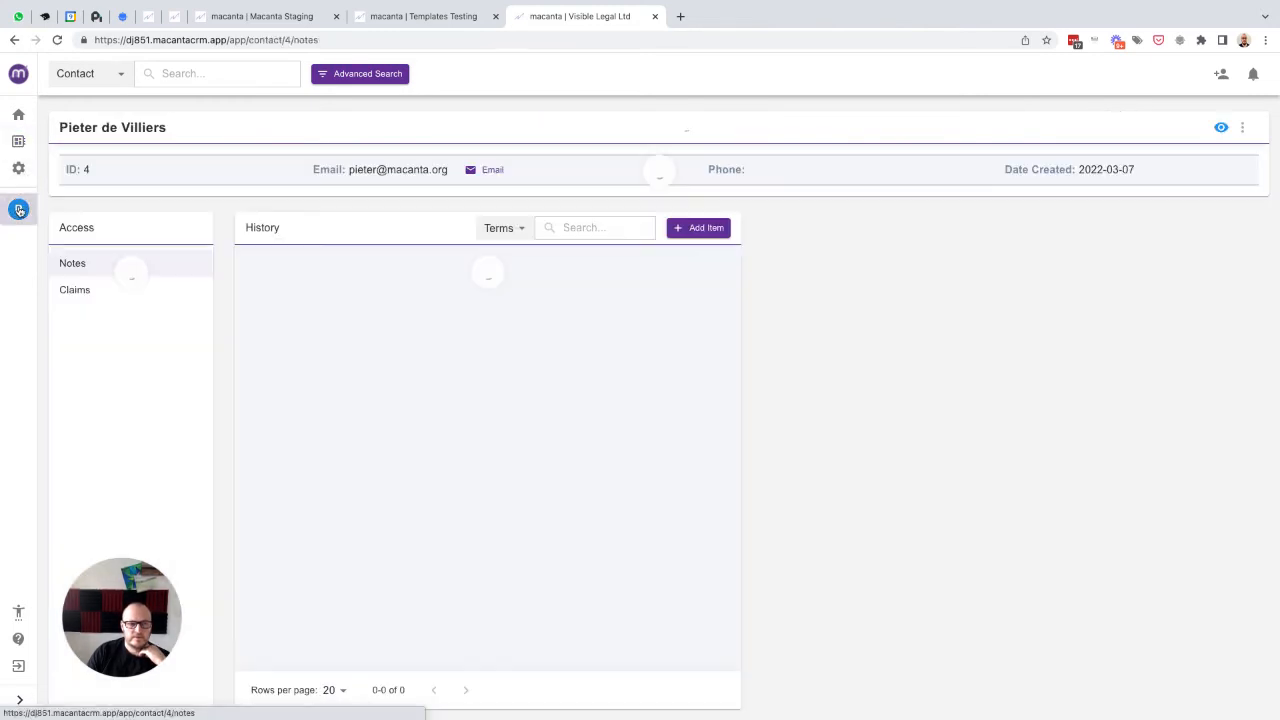
{"action": "left_click", "coordinate": [73, 295]}
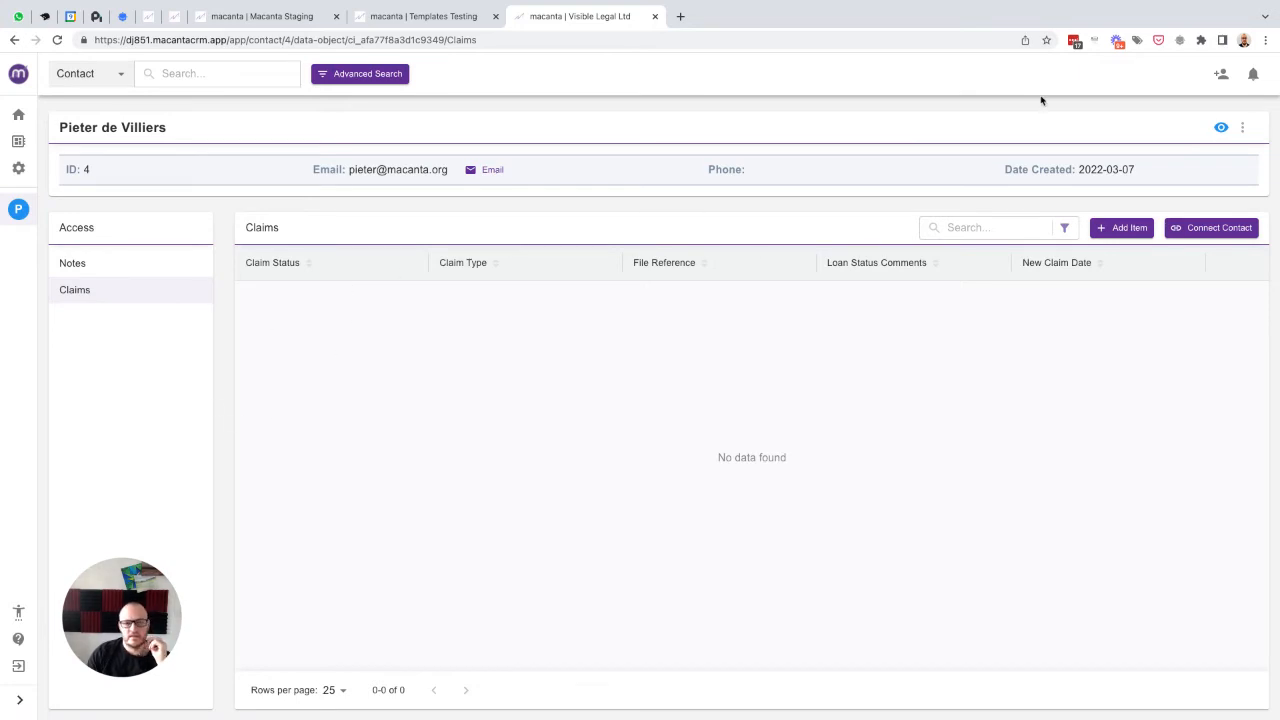
- Create a new contact with the client's first name, last name and e-mail address, and save it
{"action": "left_click", "coordinate": [1221, 75]}
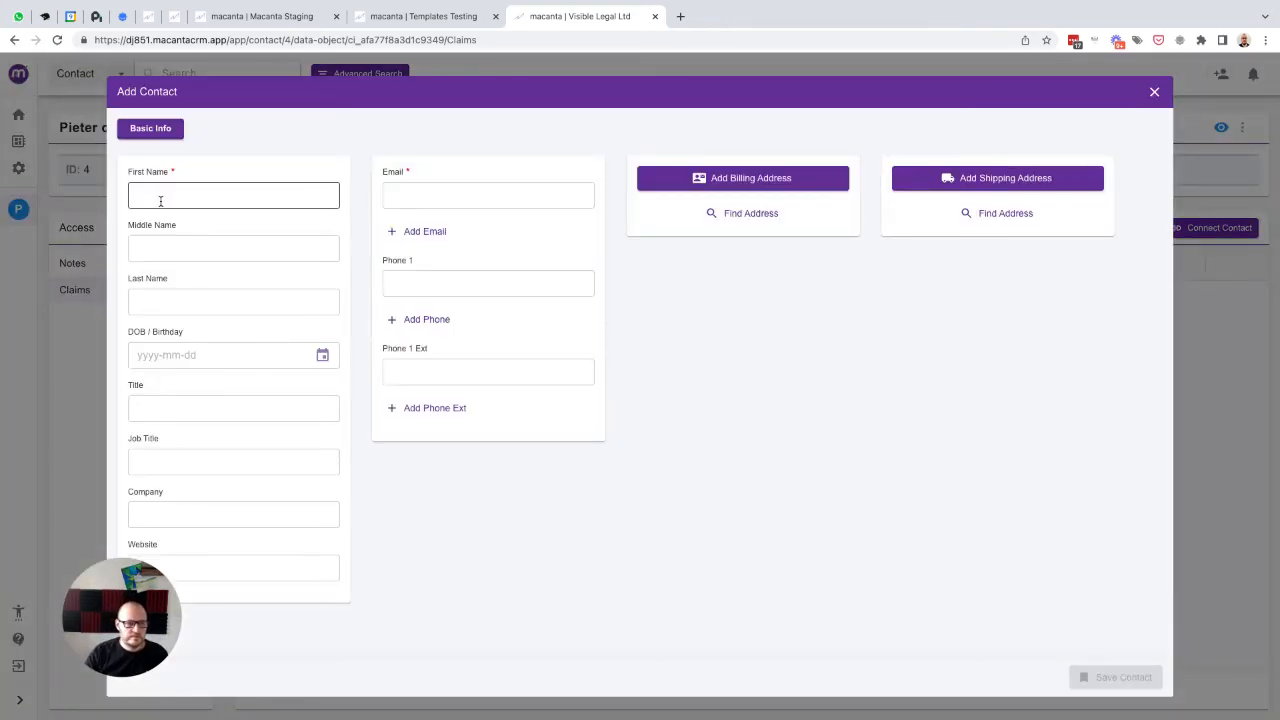
{"action": "type", "text": "Erwin"}
{"action": "key", "text": "Tab"}
{"action": "key", "text": "Tab"}
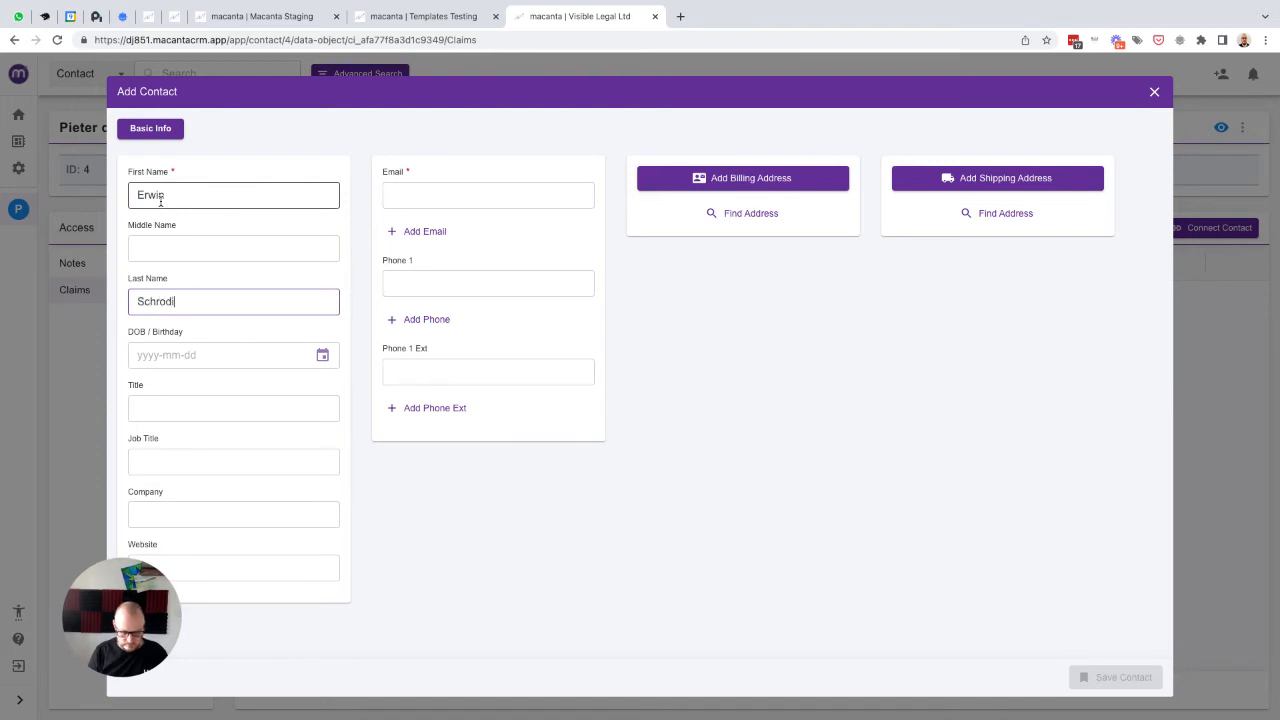
{"action": "left_click", "coordinate": [436, 195]}
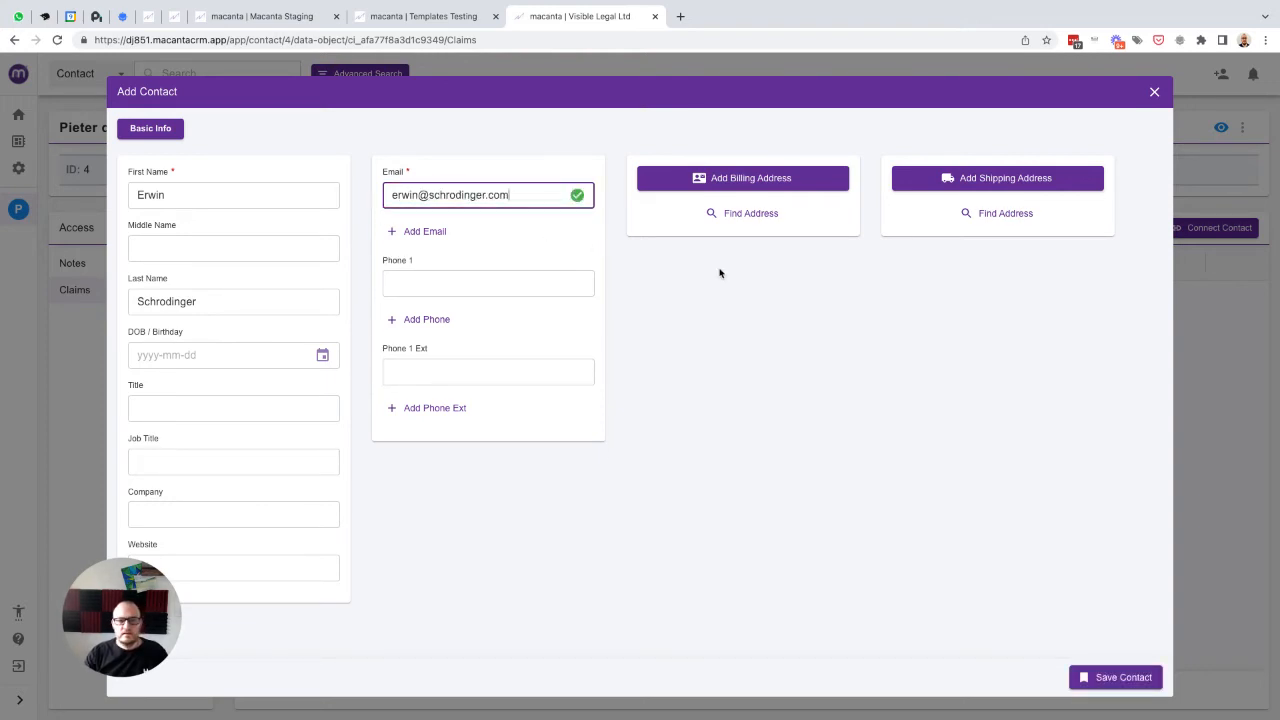
{"action": "left_click", "coordinate": [1120, 677]}
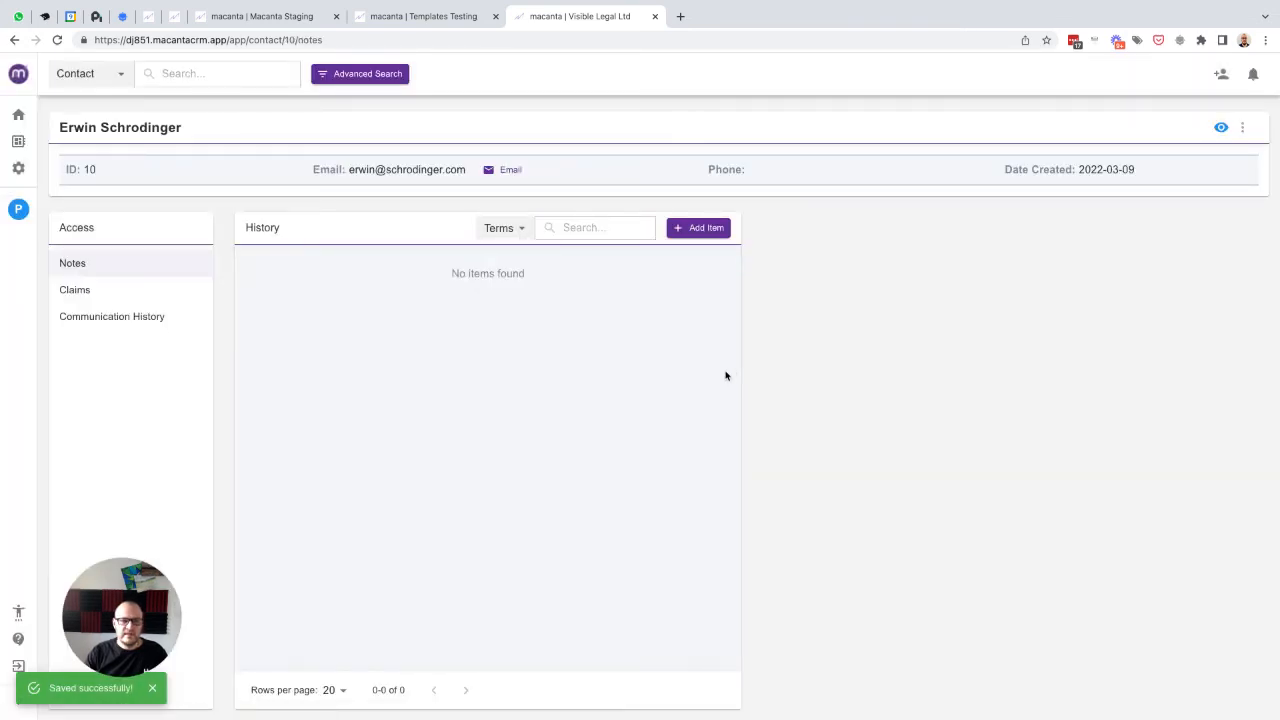
- Start a new claim item for the new contact and review the Client and File Handler relationships assigned to it
{"action": "left_click", "coordinate": [79, 296]}
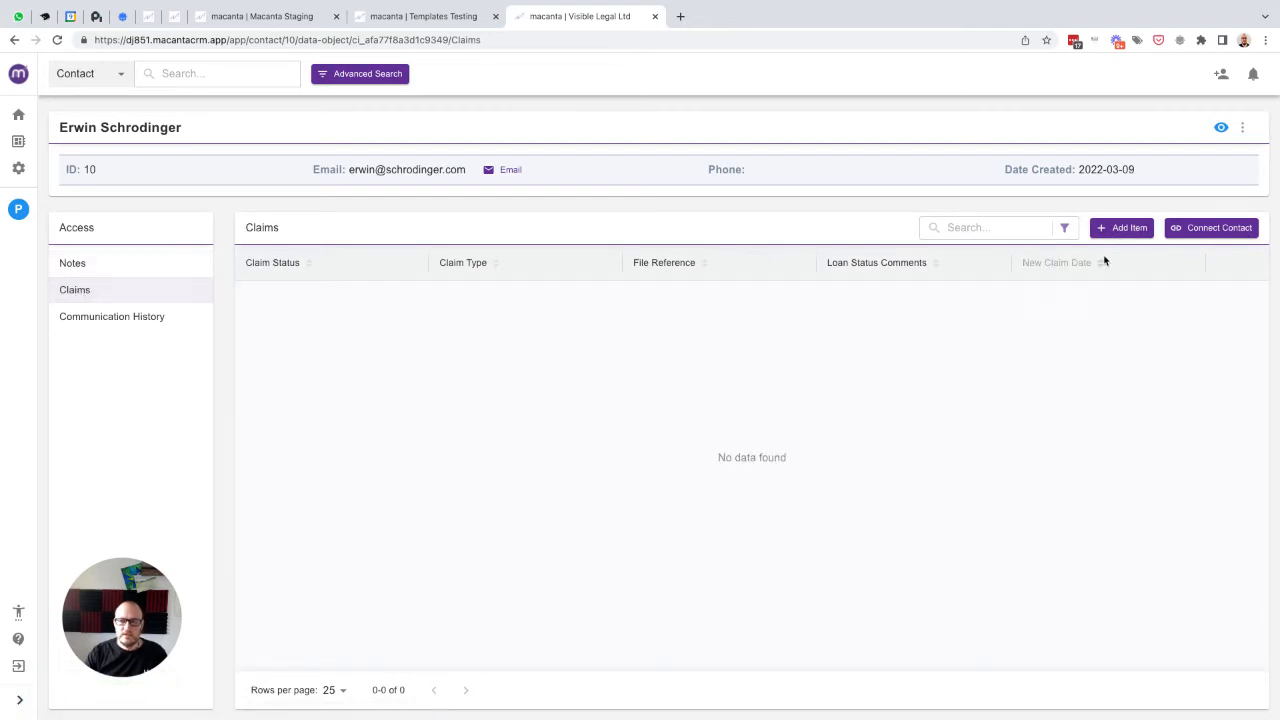
{"action": "left_click", "coordinate": [1122, 229]}
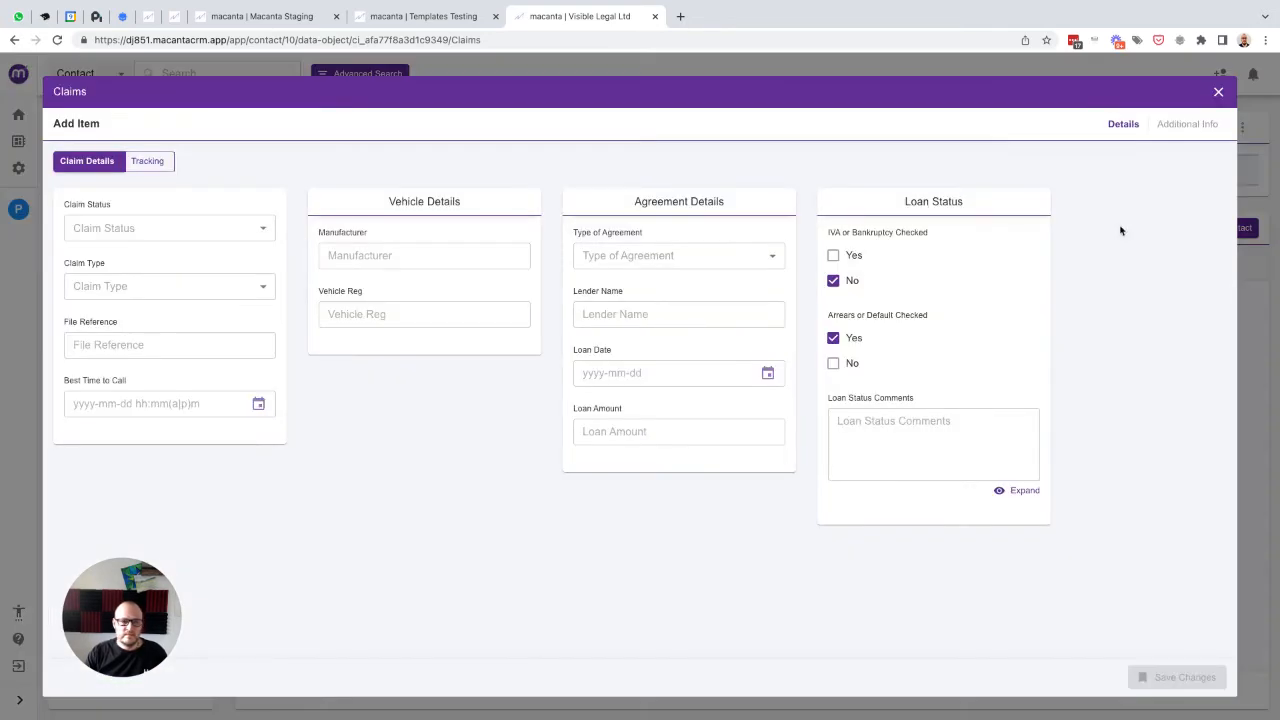
{"action": "left_click", "coordinate": [1188, 126]}
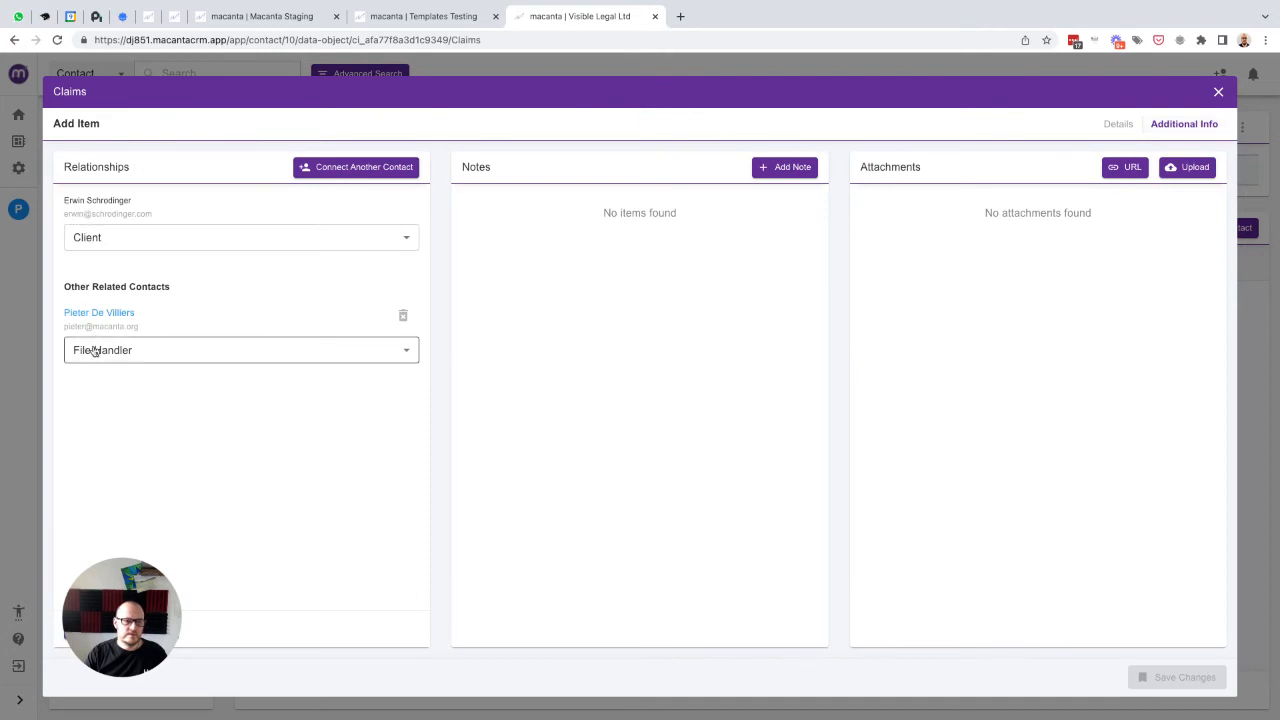
{"action": "left_click", "coordinate": [1112, 124]}
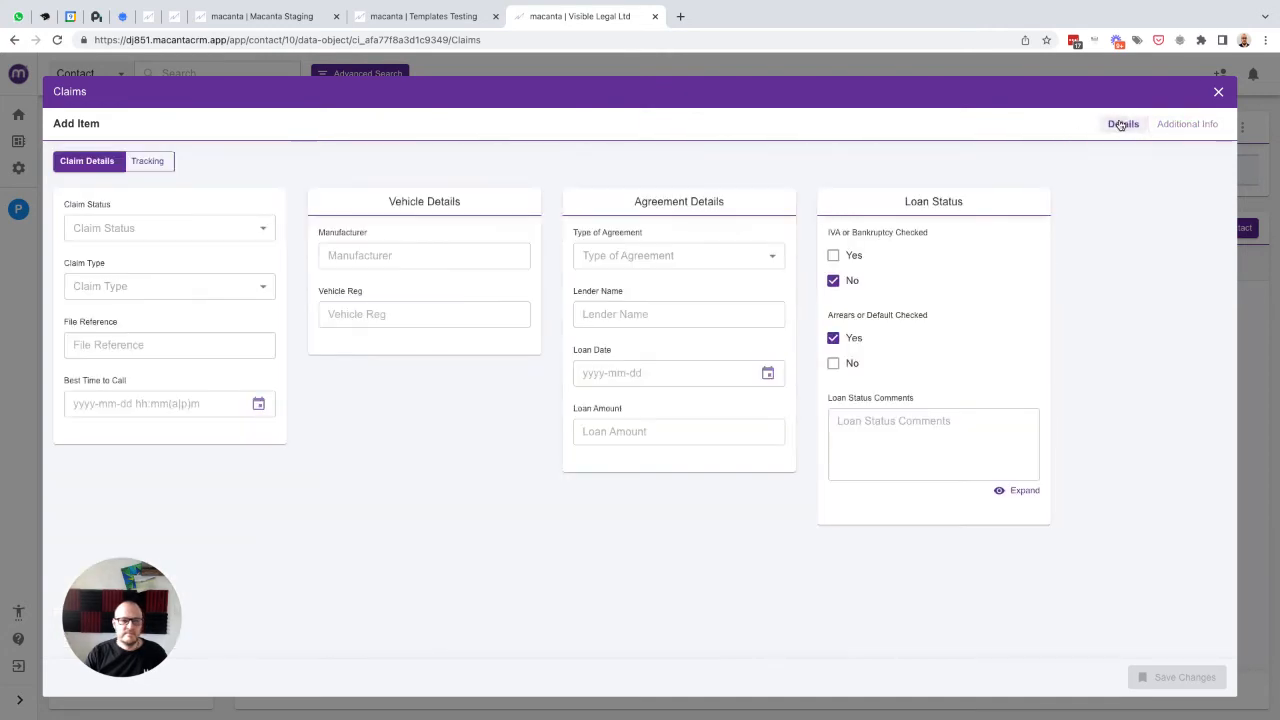
- Set the claim's status to New Claim and its type to Car Finance, and save the claim
{"action": "left_click", "coordinate": [182, 232]}
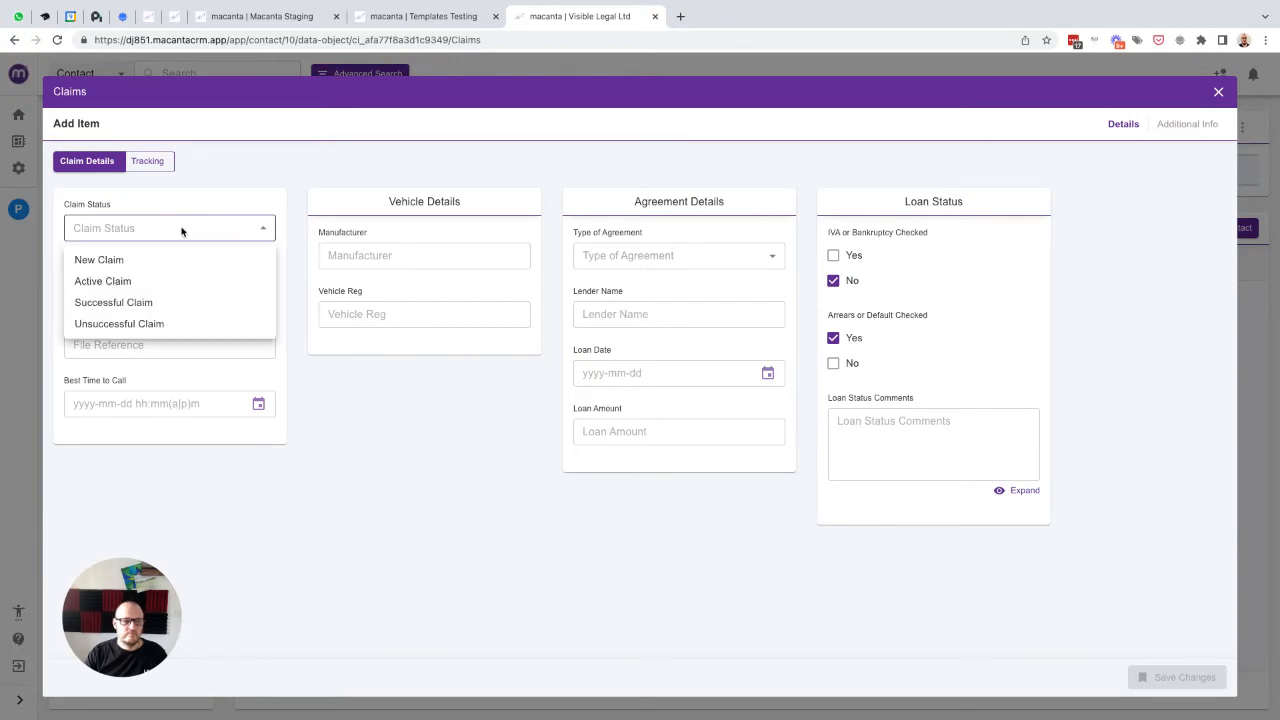
{"action": "left_click", "coordinate": [100, 260]}
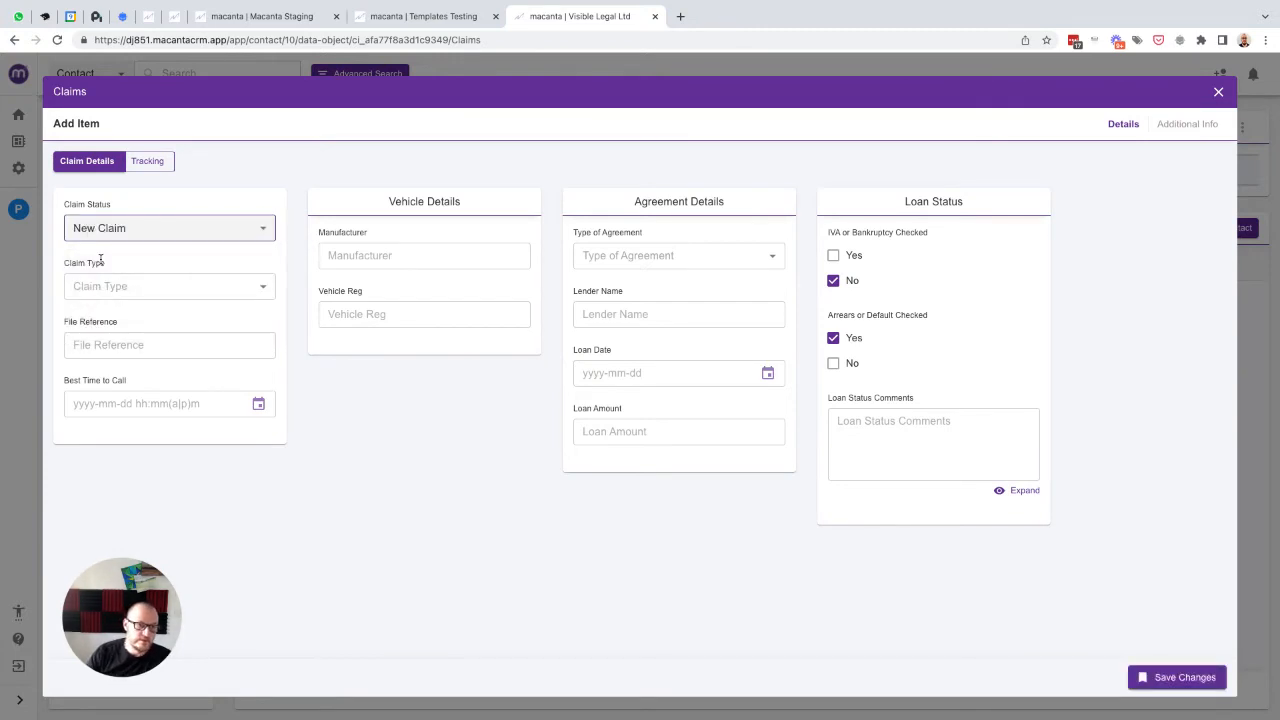
{"action": "left_click", "coordinate": [160, 289]}
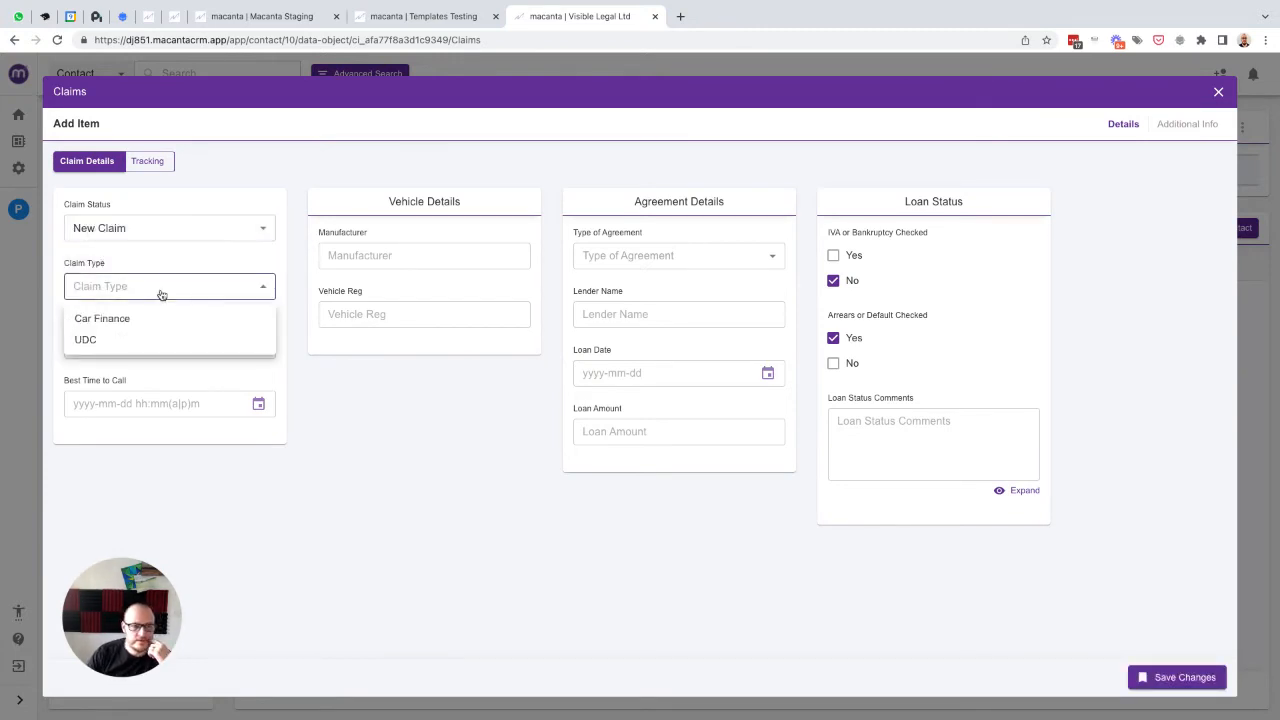
{"action": "left_click", "coordinate": [117, 320]}
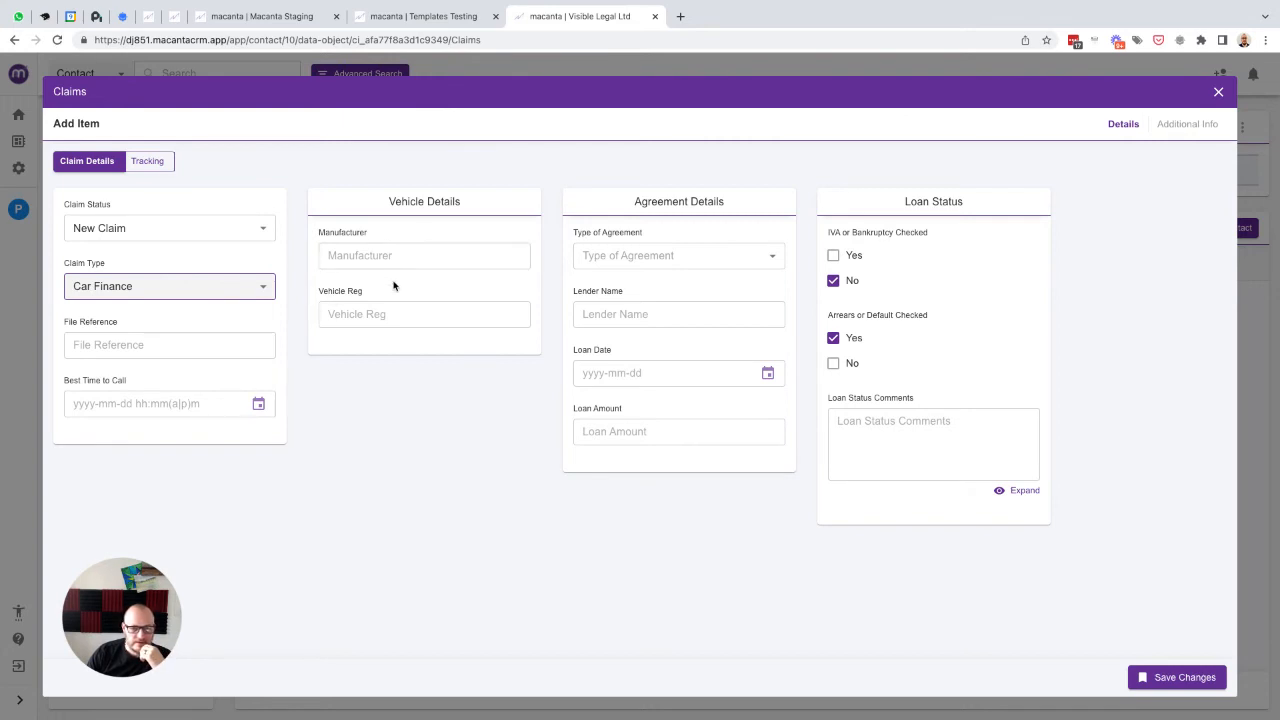
{"action": "left_click", "coordinate": [150, 162]}
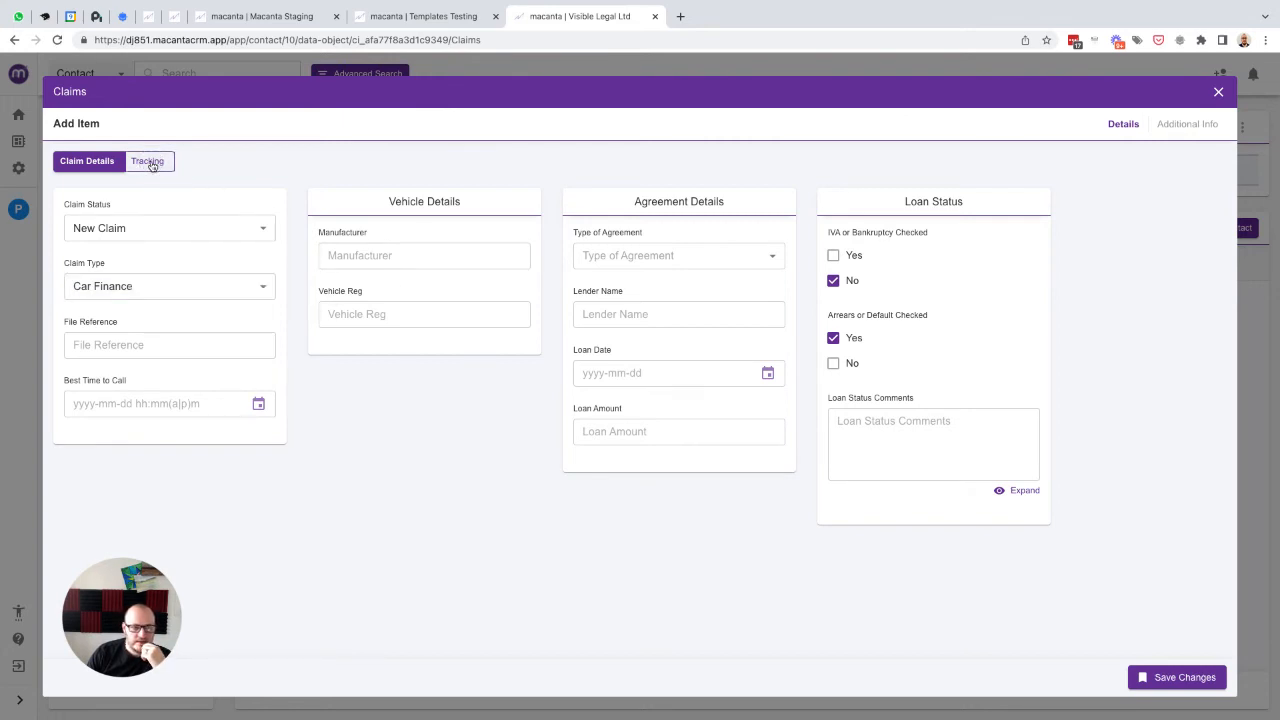
{"action": "left_click", "coordinate": [78, 161]}
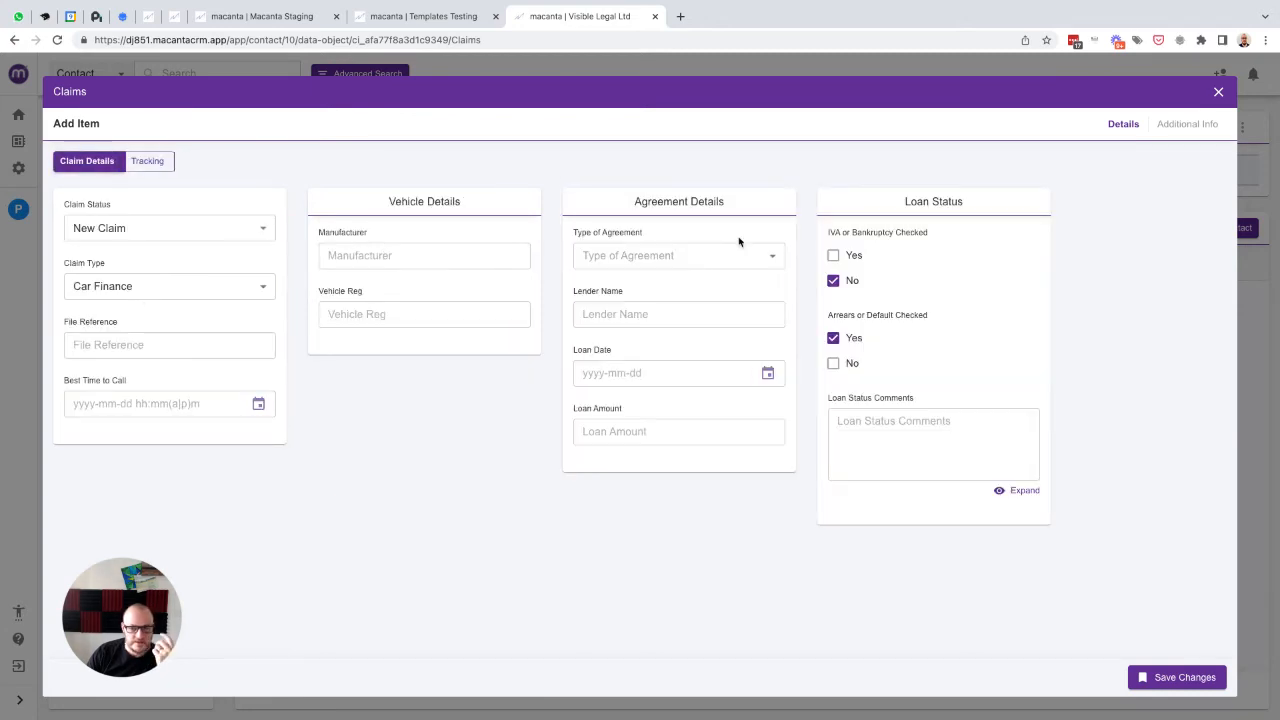
{"action": "left_click", "coordinate": [1170, 679]}
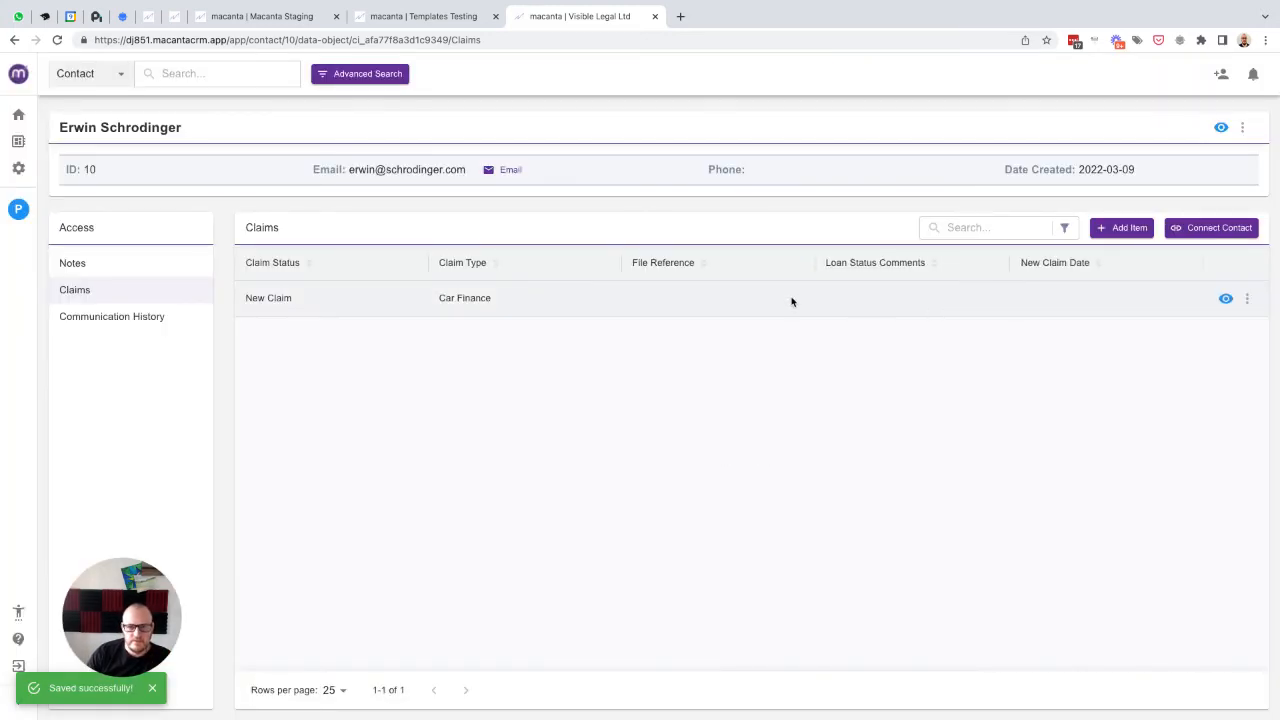
- View the saved claim's relationships and examine the claims list of the contact connected as File Handler
{"action": "left_click", "coordinate": [1246, 298]}
{"action": "left_click", "coordinate": [1160, 293]}
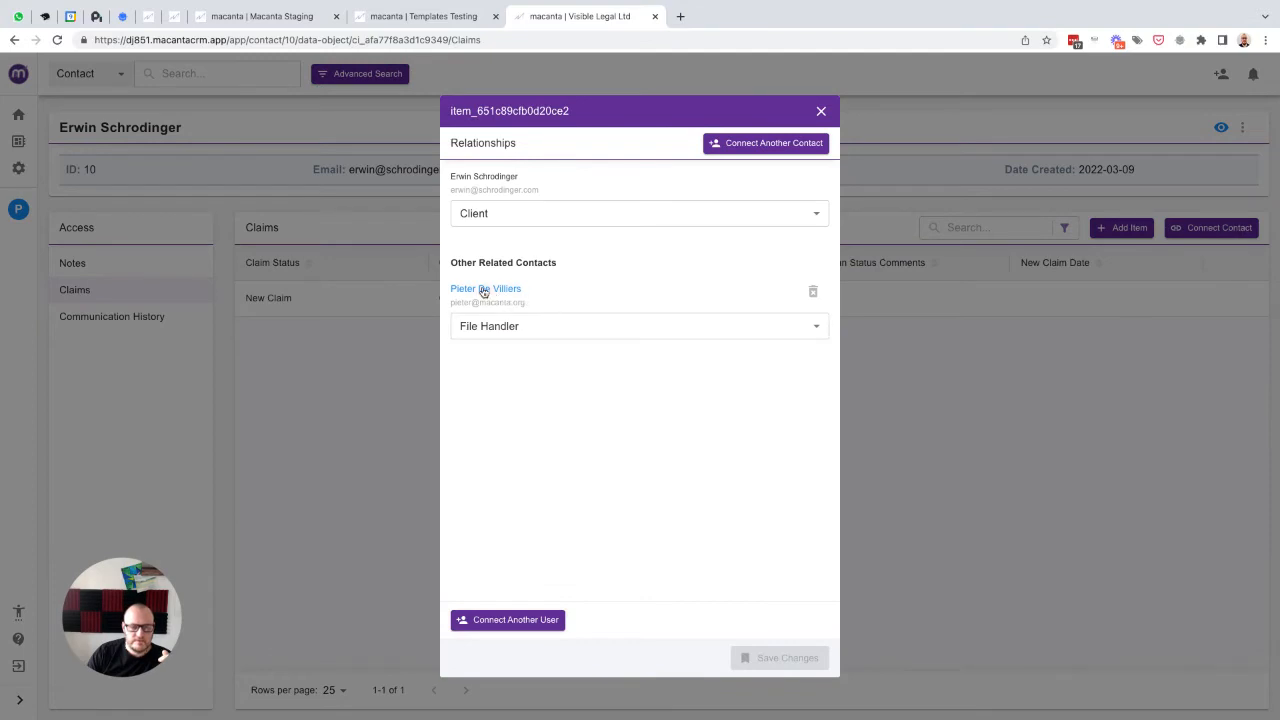
{"action": "left_click", "coordinate": [485, 289]}
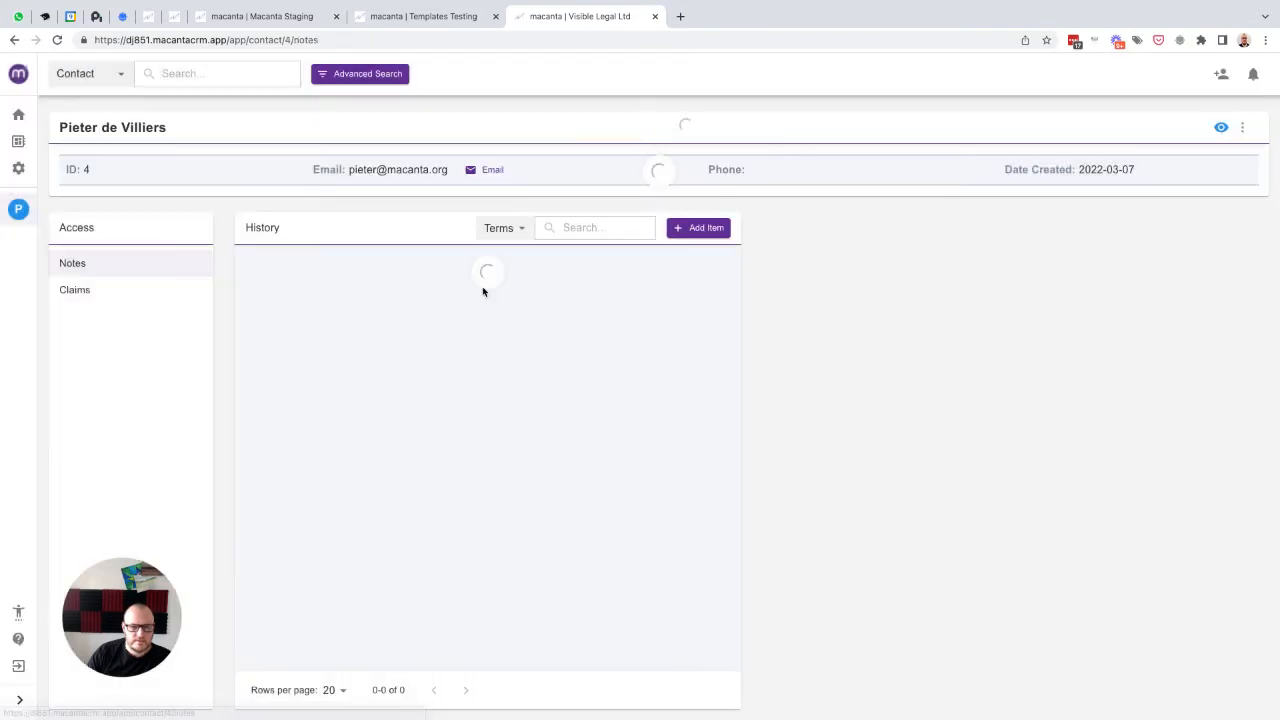
{"action": "left_click", "coordinate": [120, 298]}
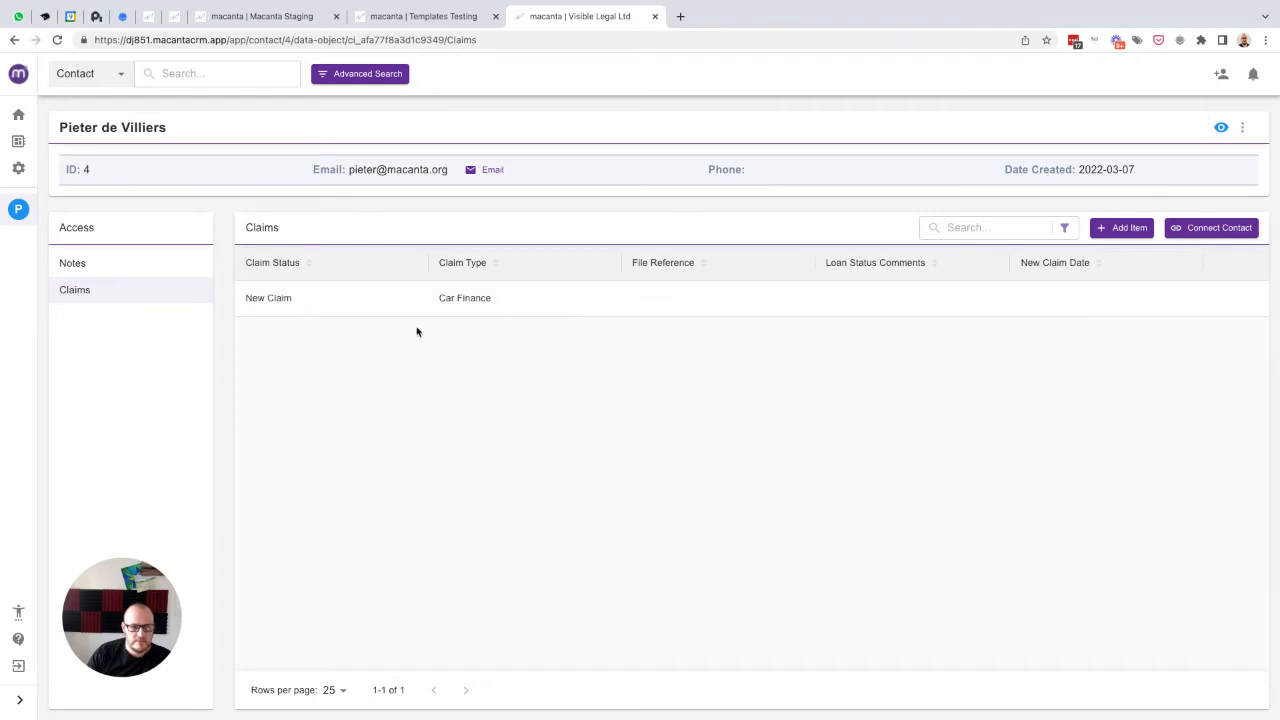
- Examine the new claim's card and details on the Claims workflow board, and check the New Claims dashboard widget
{"action": "left_click", "coordinate": [19, 142]}
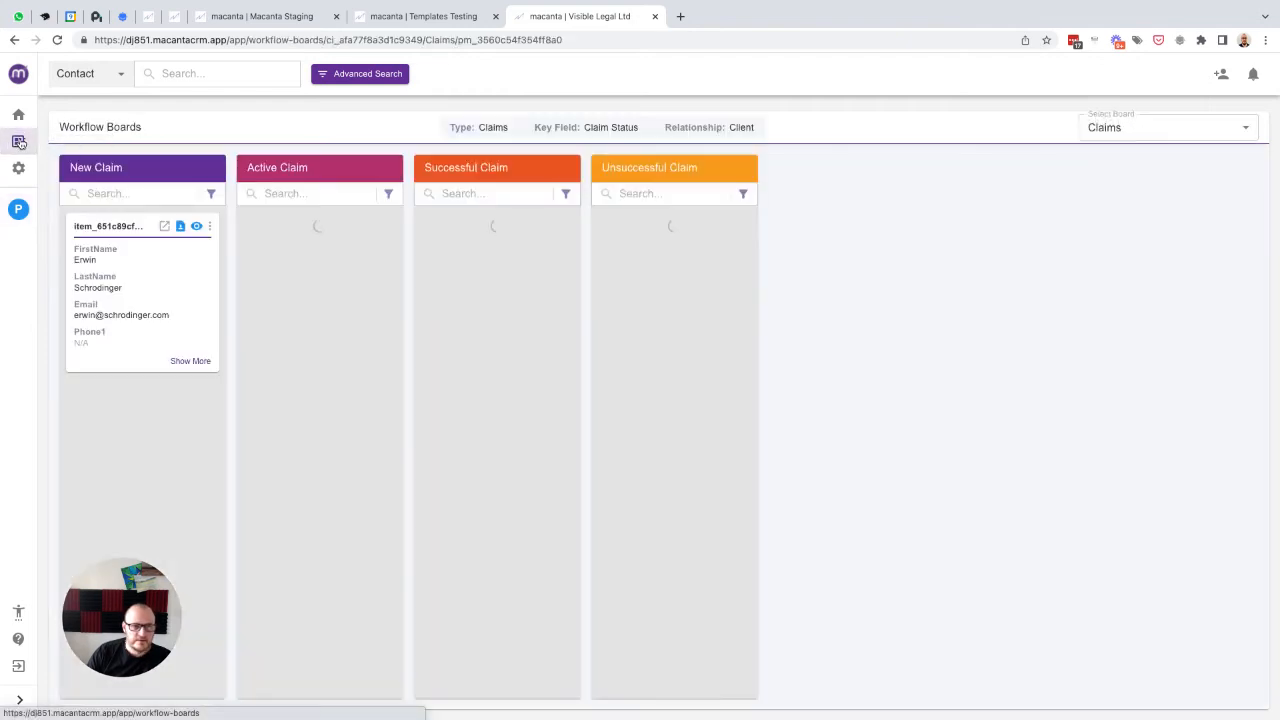
{"action": "left_click", "coordinate": [210, 229]}
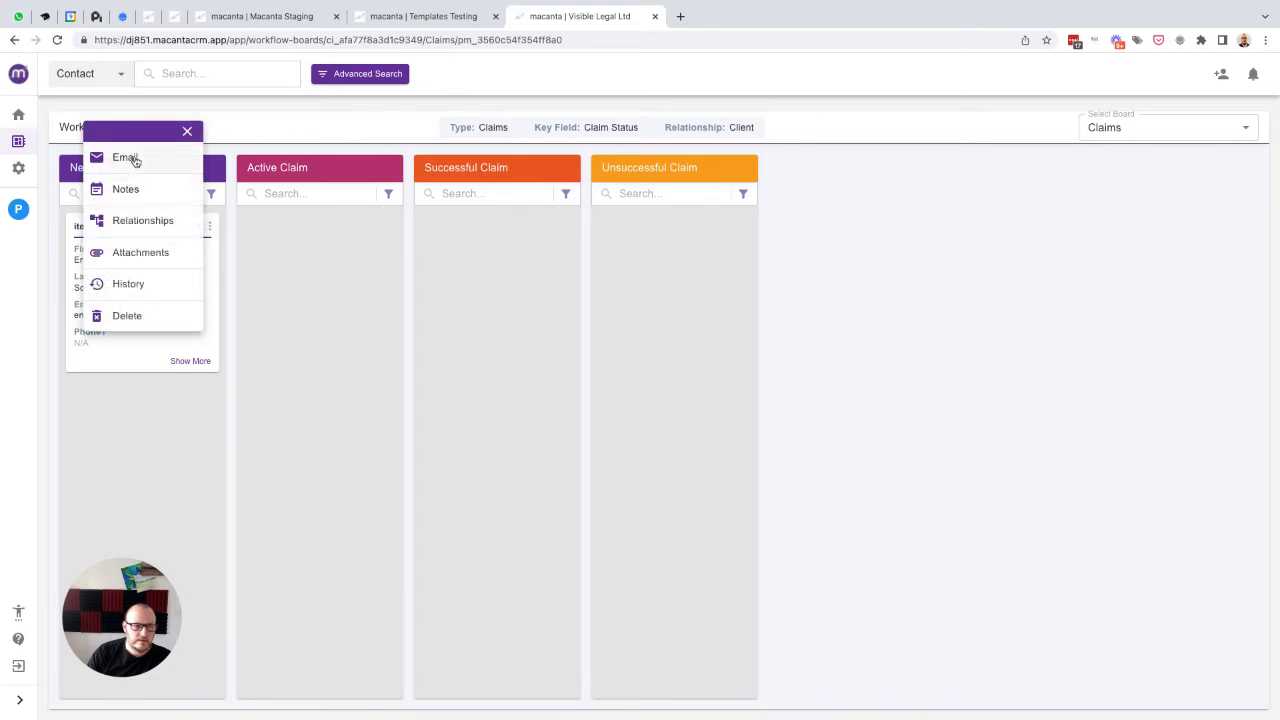
{"action": "left_click", "coordinate": [188, 131]}
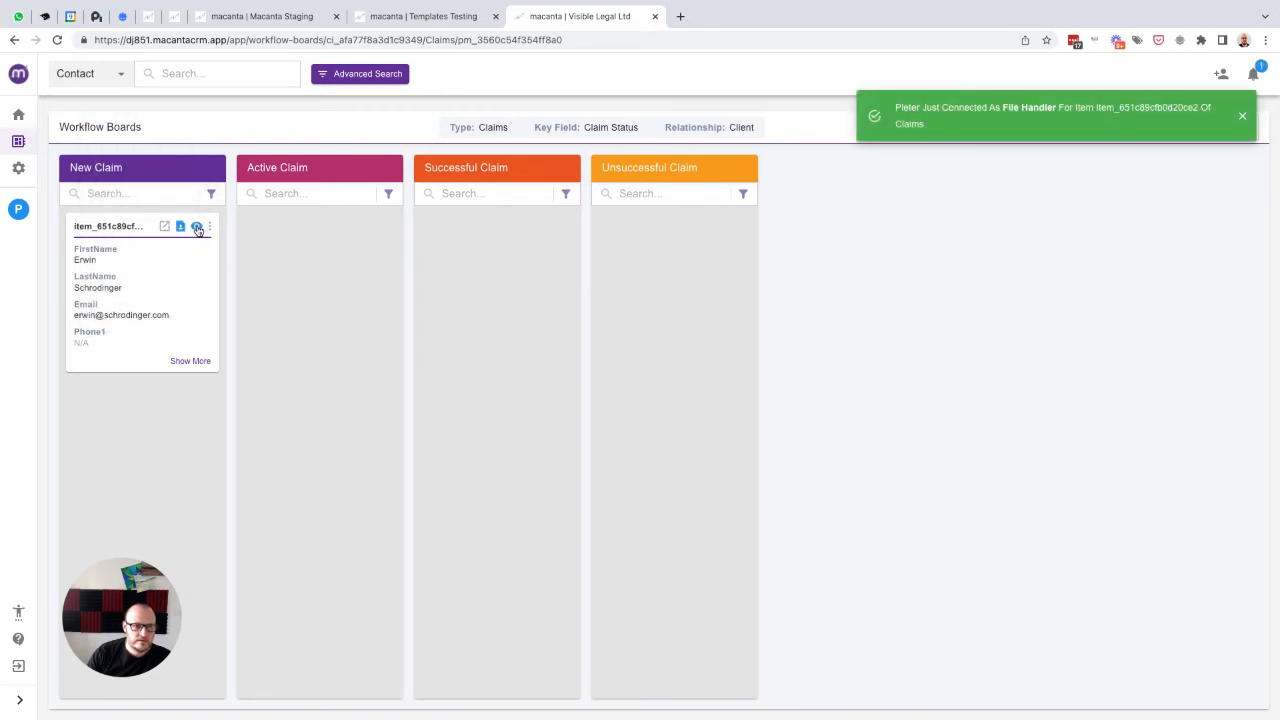
{"action": "left_click", "coordinate": [197, 228]}
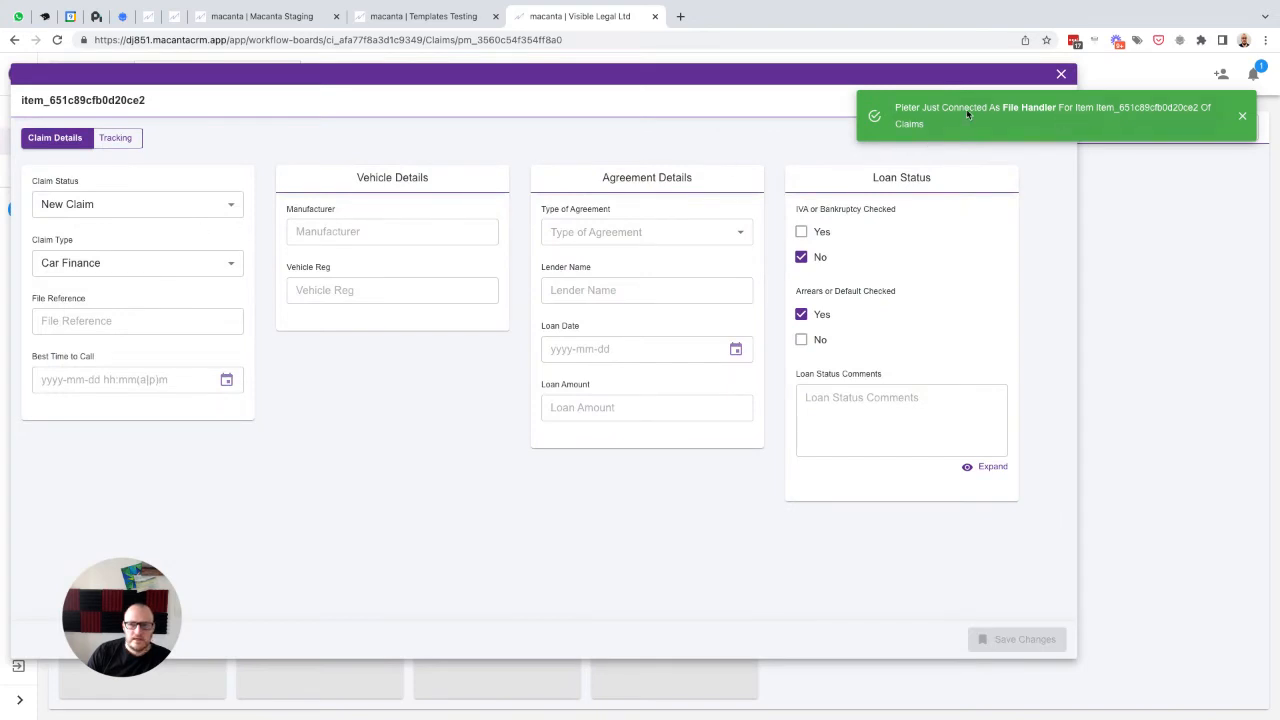
{"action": "left_click", "coordinate": [1061, 73]}
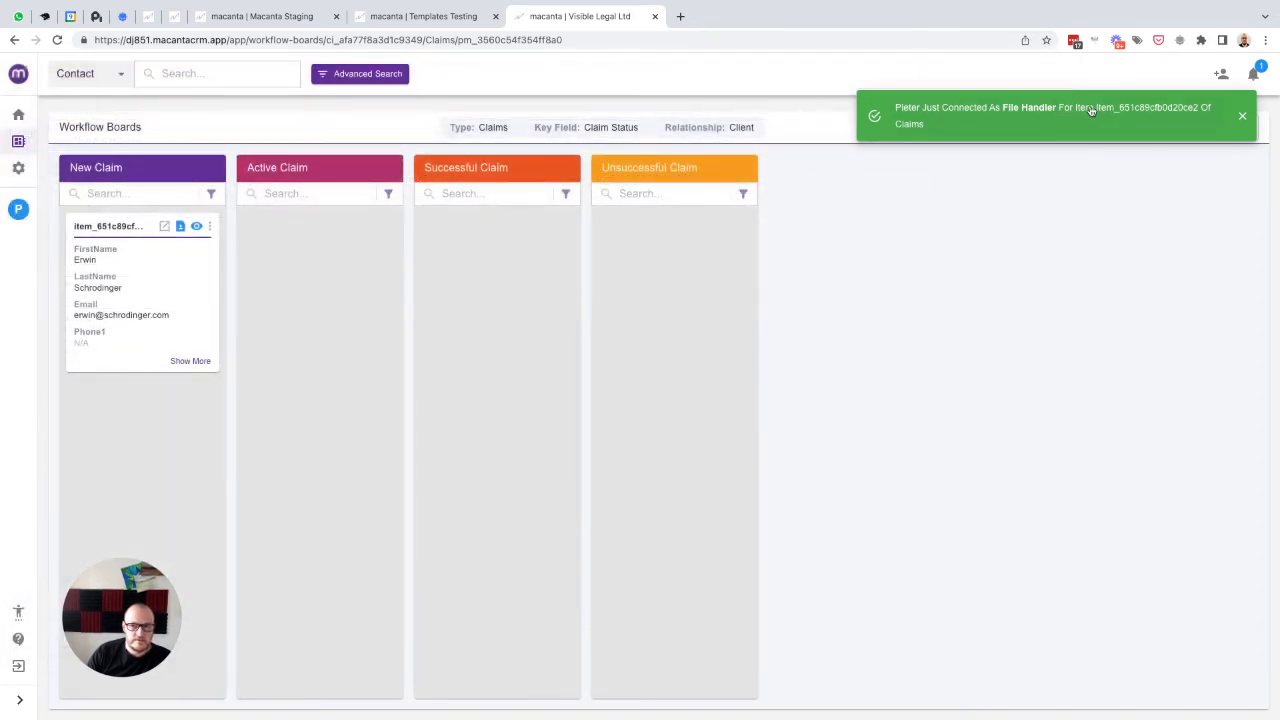
{"action": "left_click", "coordinate": [1050, 113]}
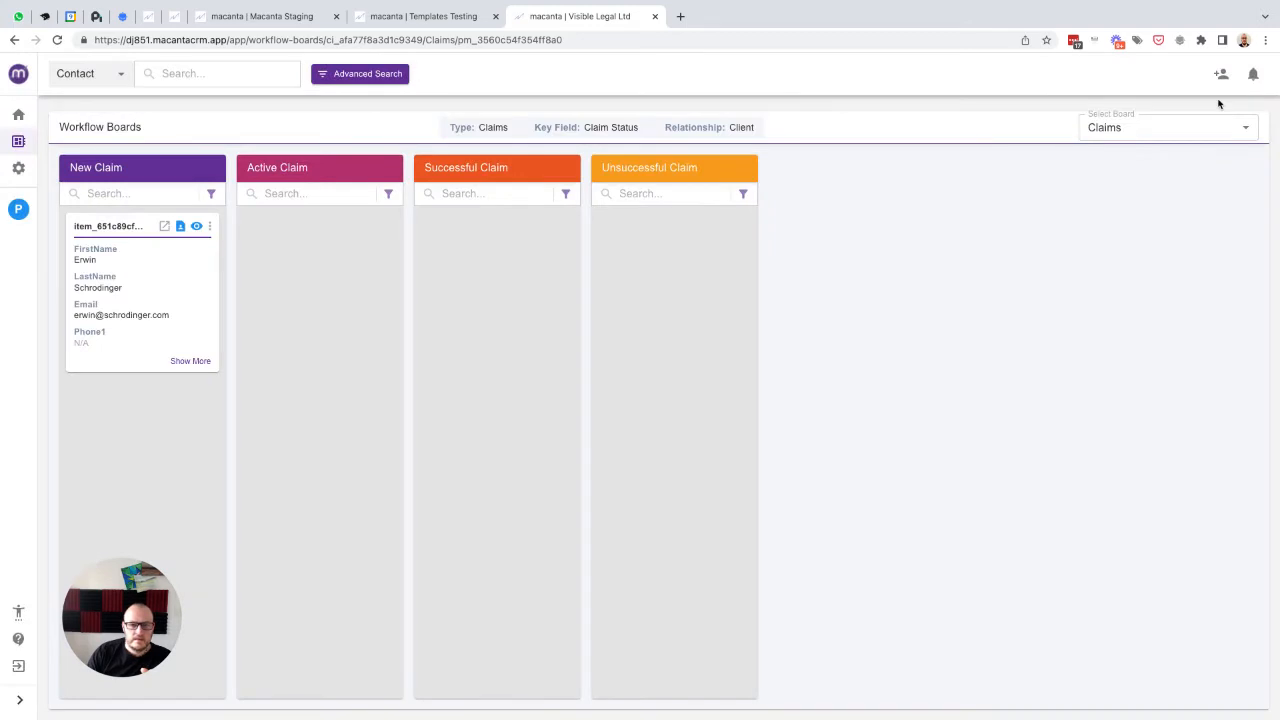
{"action": "left_click", "coordinate": [18, 114]}
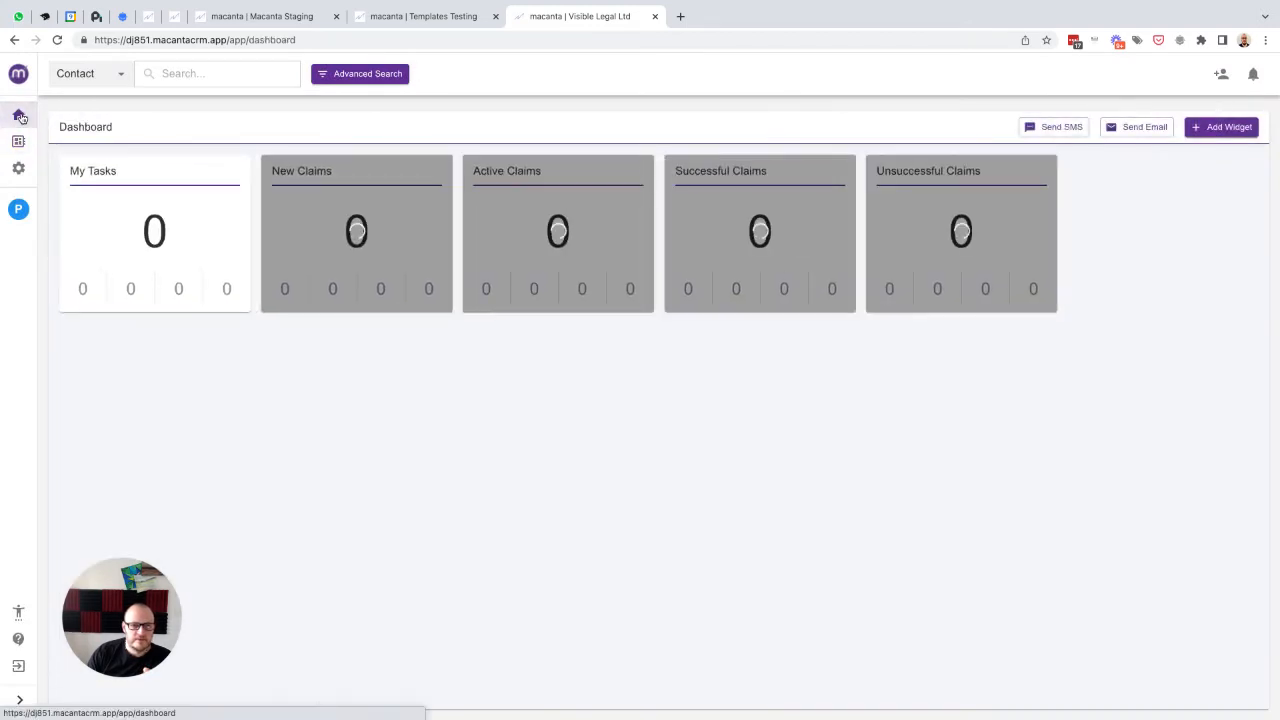
{"action": "mouse_move", "coordinate": [364, 226]}
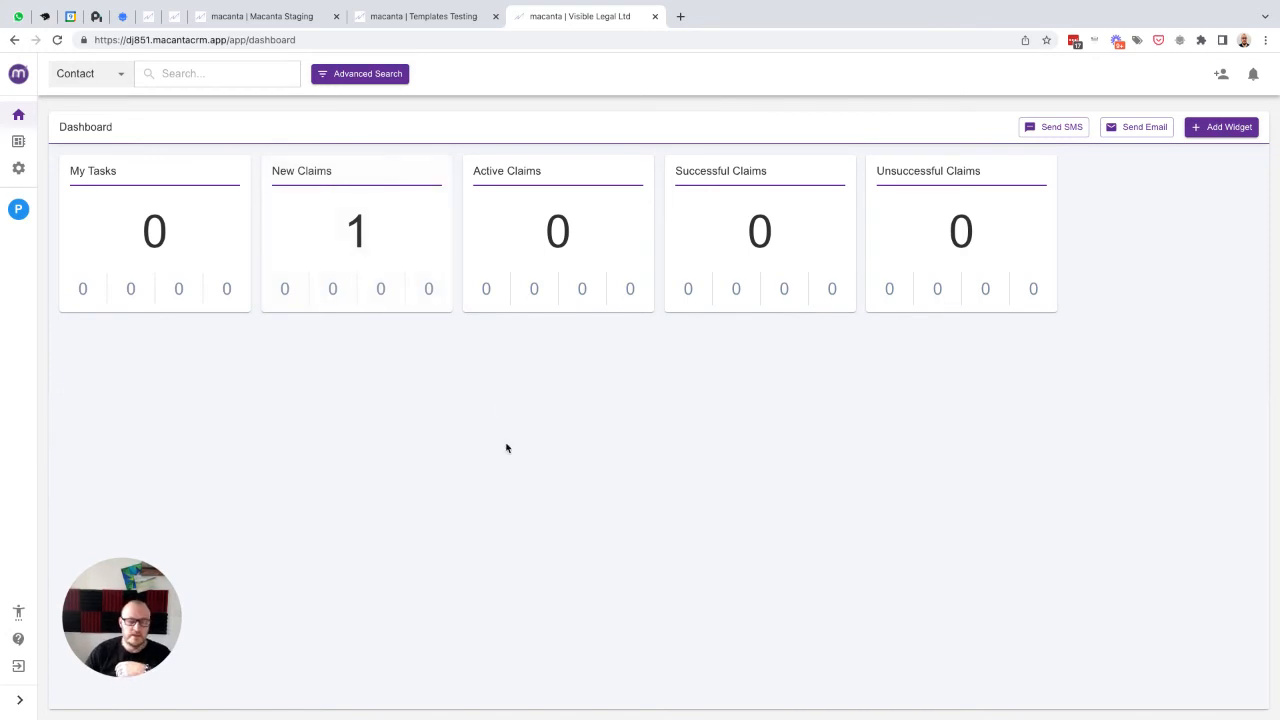
- Open the Car Finance claim from the File Handler contact's claims list and review its lead and date tracking fields
{"action": "left_click", "coordinate": [18, 209]}
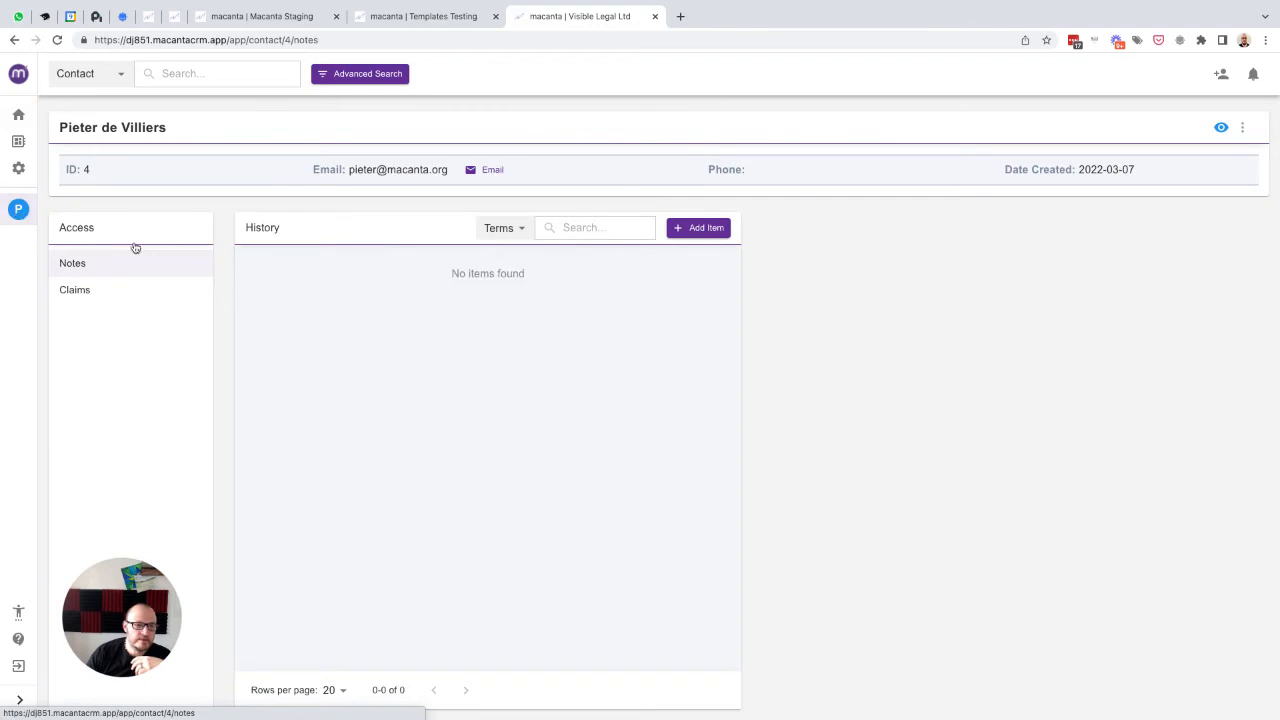
{"action": "left_click", "coordinate": [103, 289]}
{"action": "left_click", "coordinate": [1226, 300]}
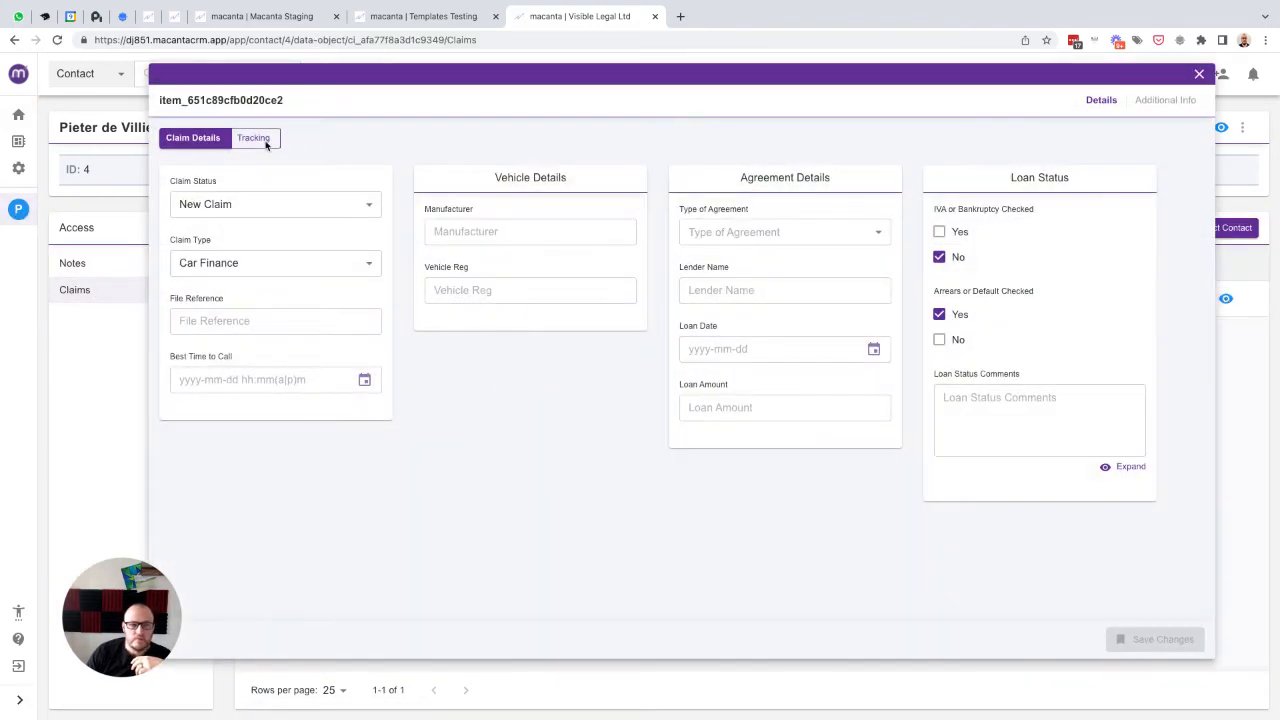
{"action": "left_click", "coordinate": [270, 141]}
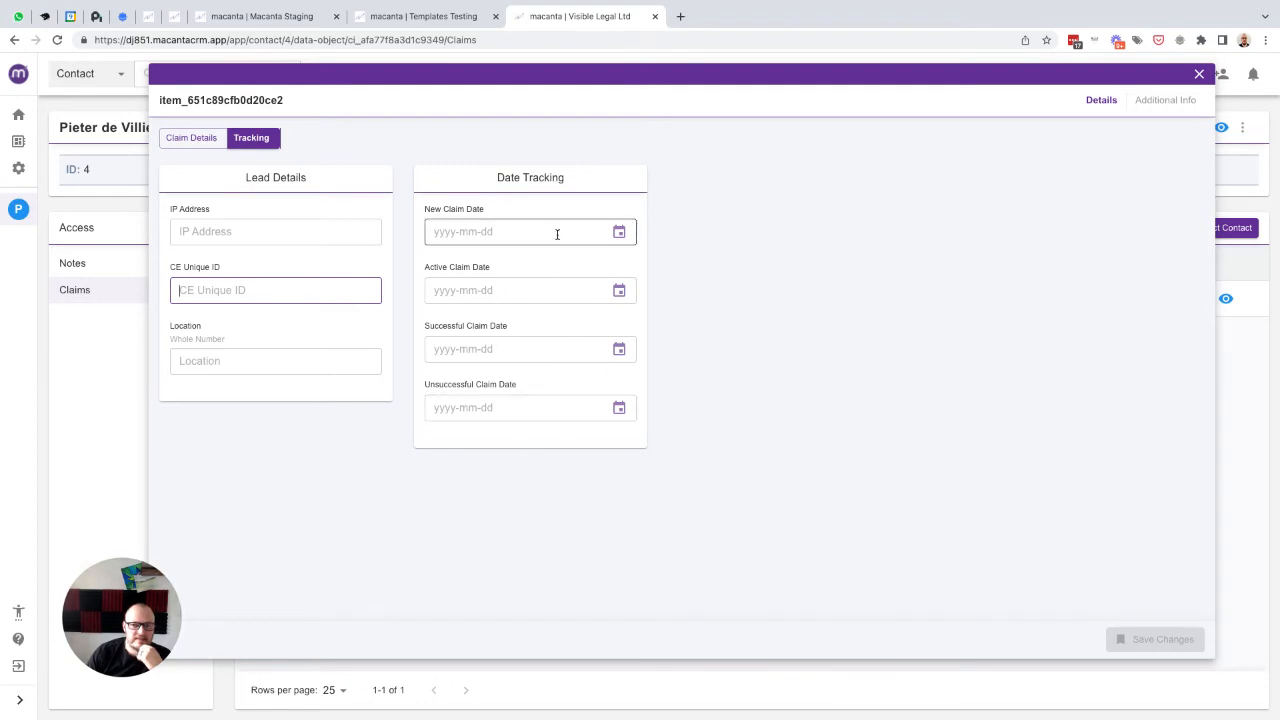
{"action": "left_click", "coordinate": [1199, 74]}
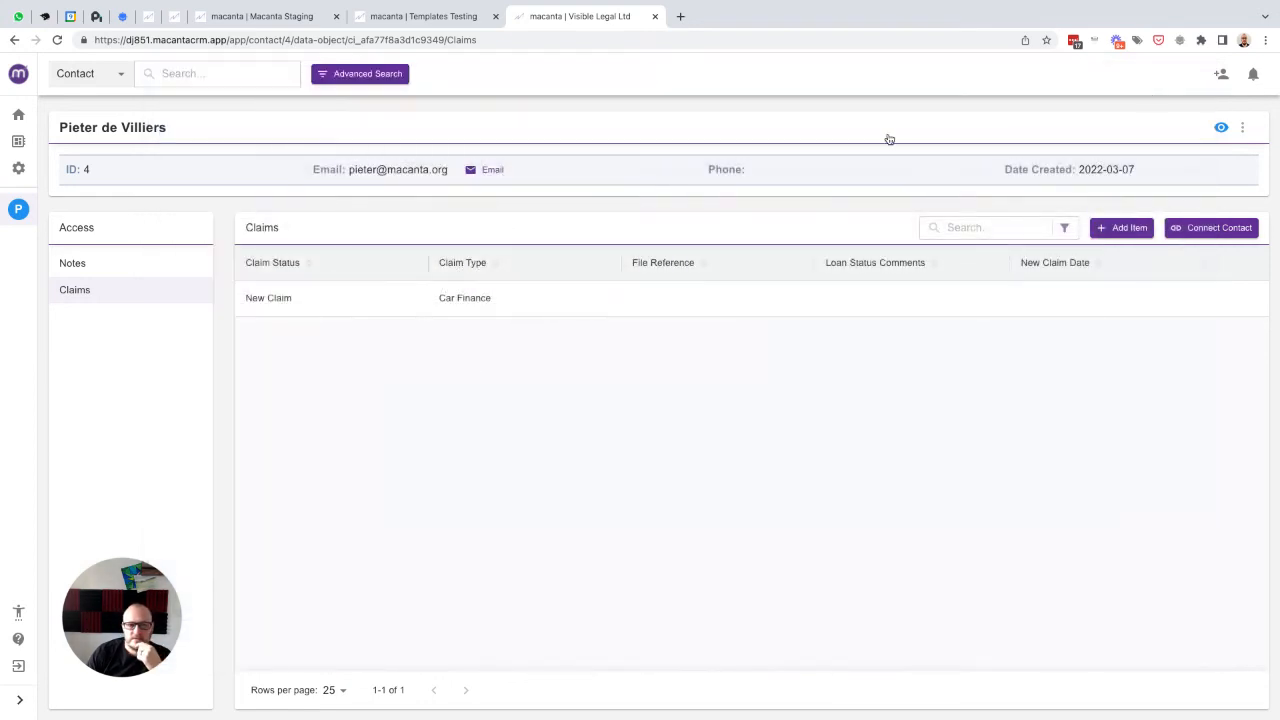
- Open the Automation settings in the legacy admin interface, reloading the page to get past the loading screen
{"action": "left_click", "coordinate": [24, 170]}
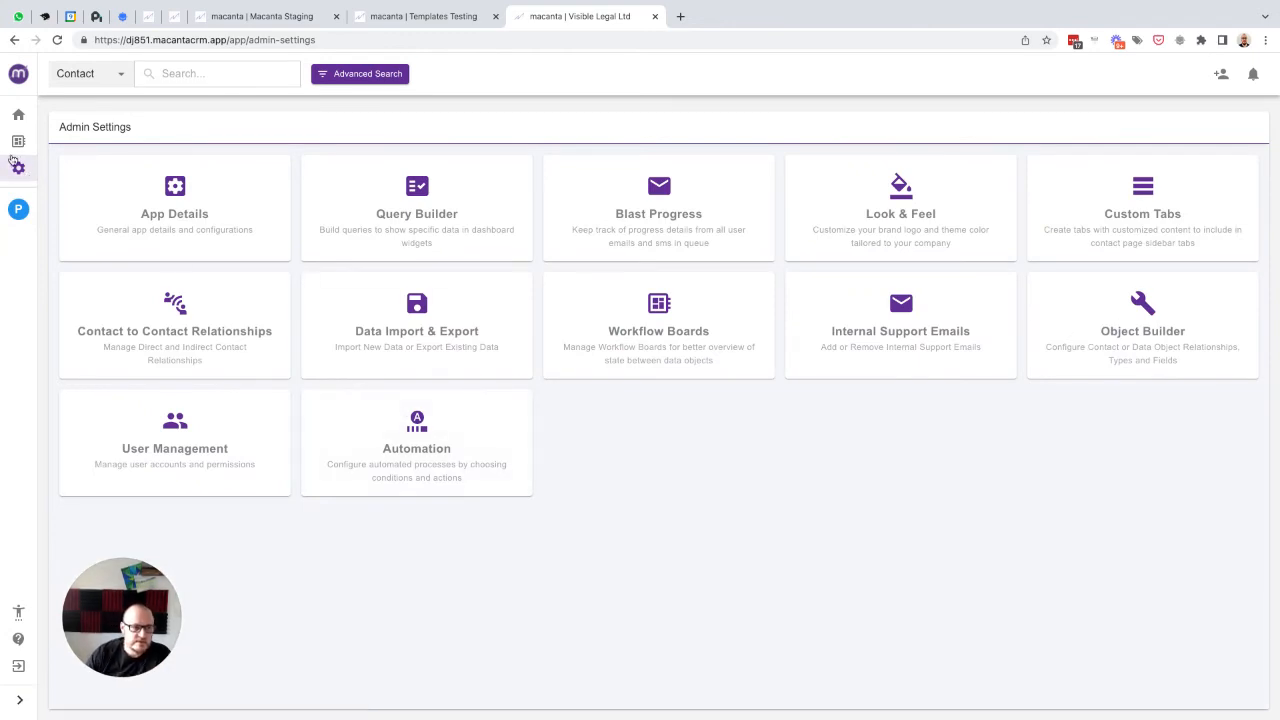
{"action": "left_click", "coordinate": [417, 425]}
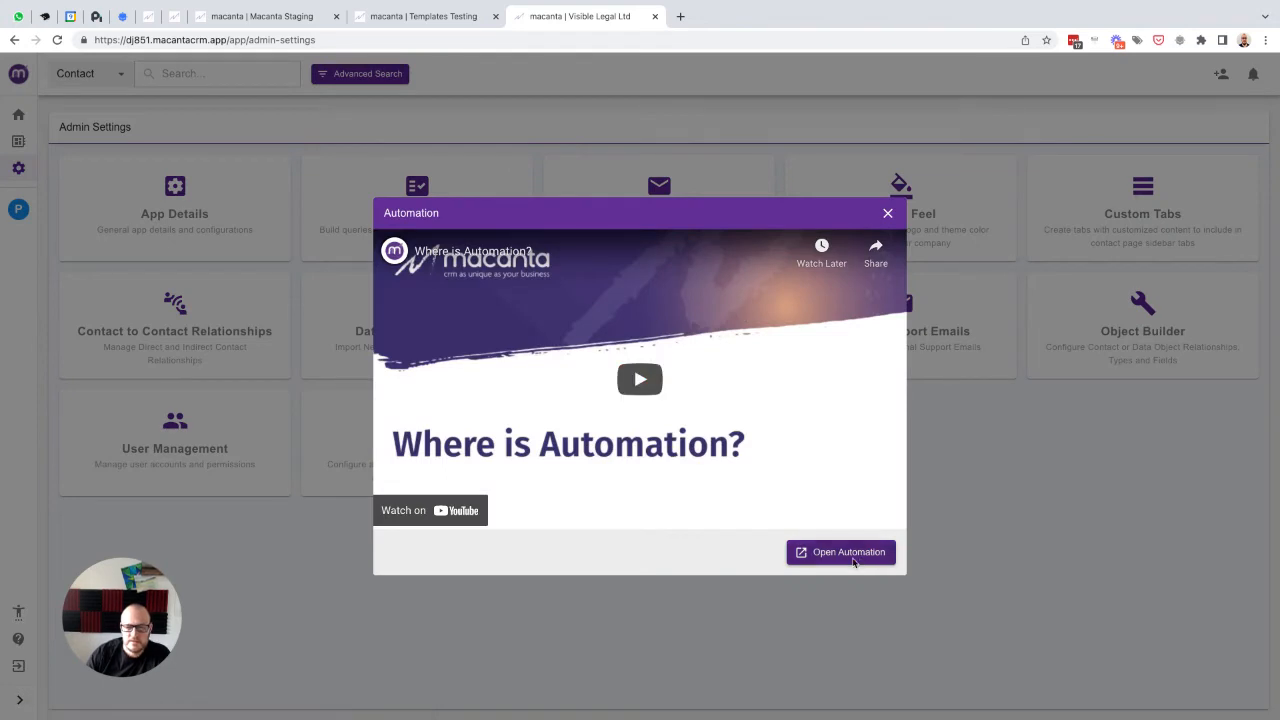
{"action": "left_click", "coordinate": [841, 555]}
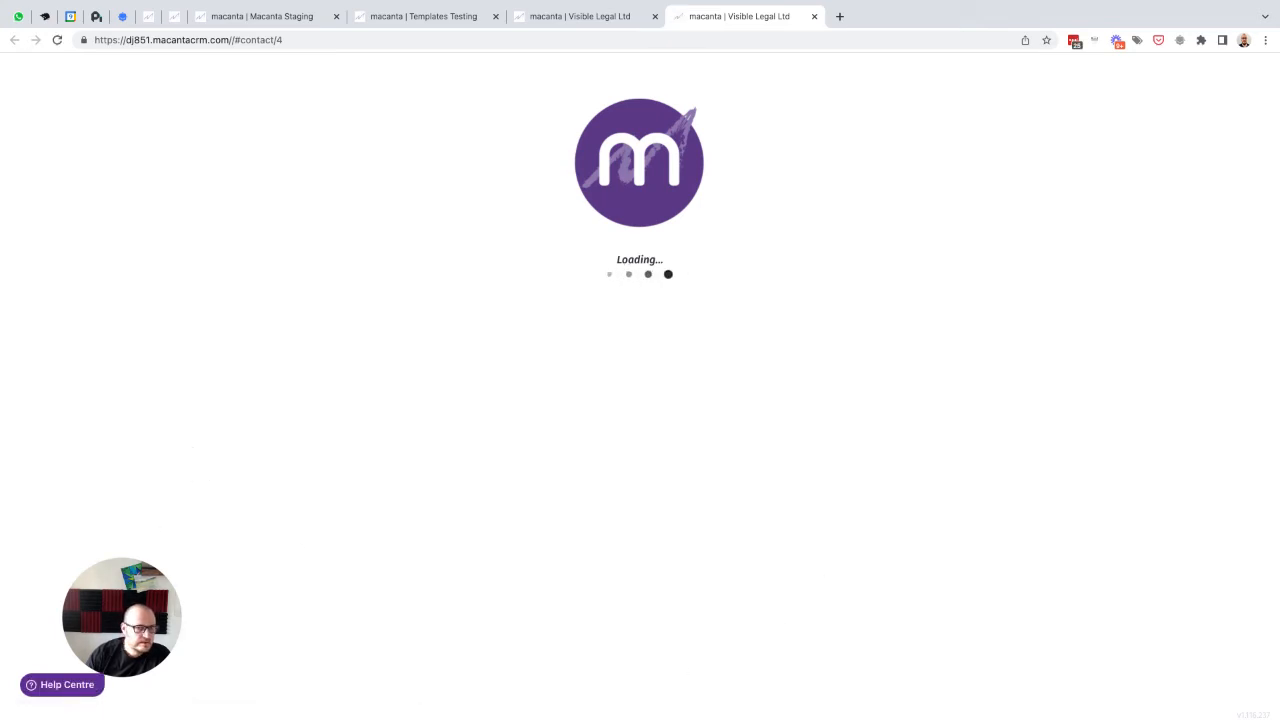
{"action": "left_click", "coordinate": [56, 41]}
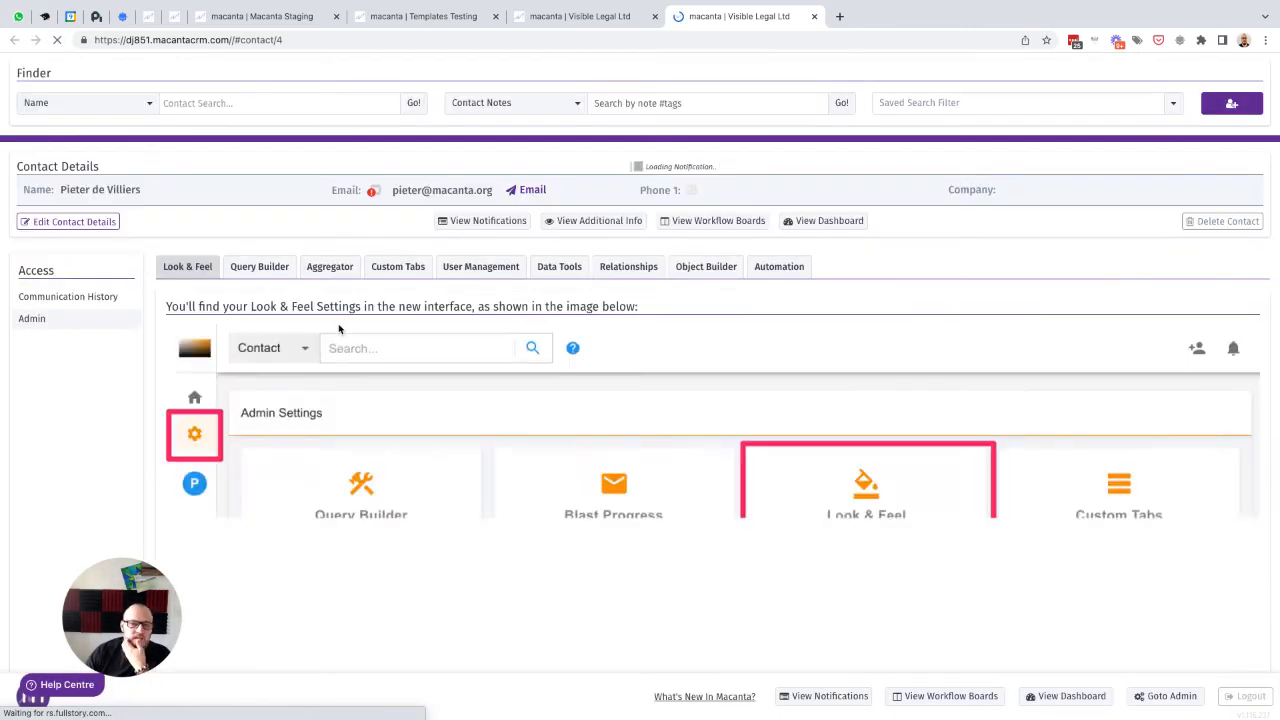
{"action": "left_click", "coordinate": [778, 266]}
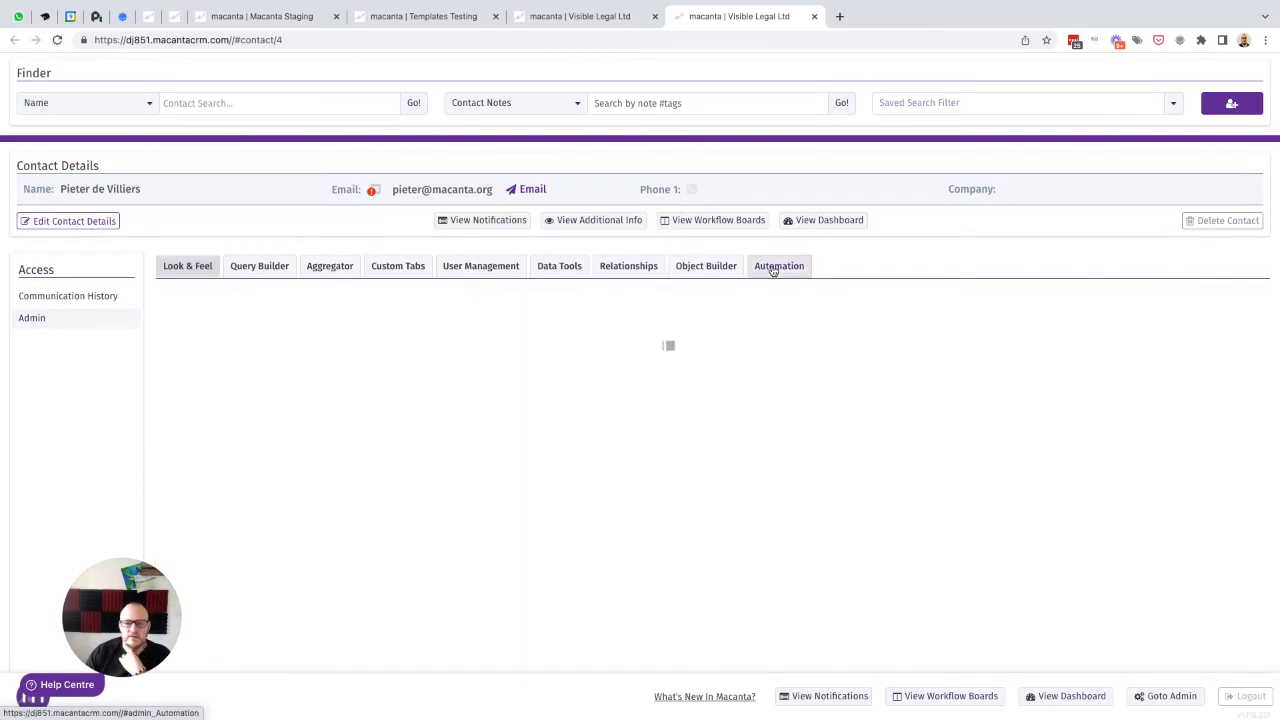
- Return to the claim in the new interface and recheck the CE Unique ID and claim date fields
{"action": "left_click", "coordinate": [590, 18]}
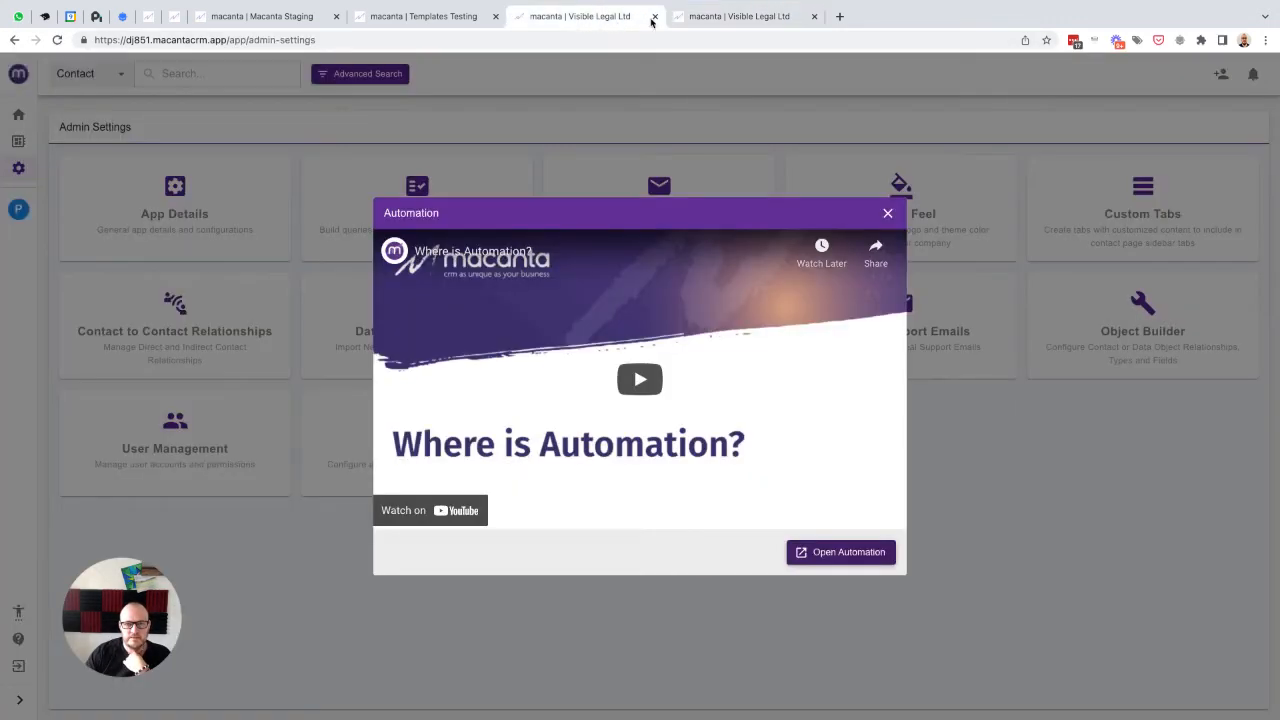
{"action": "left_click", "coordinate": [887, 216]}
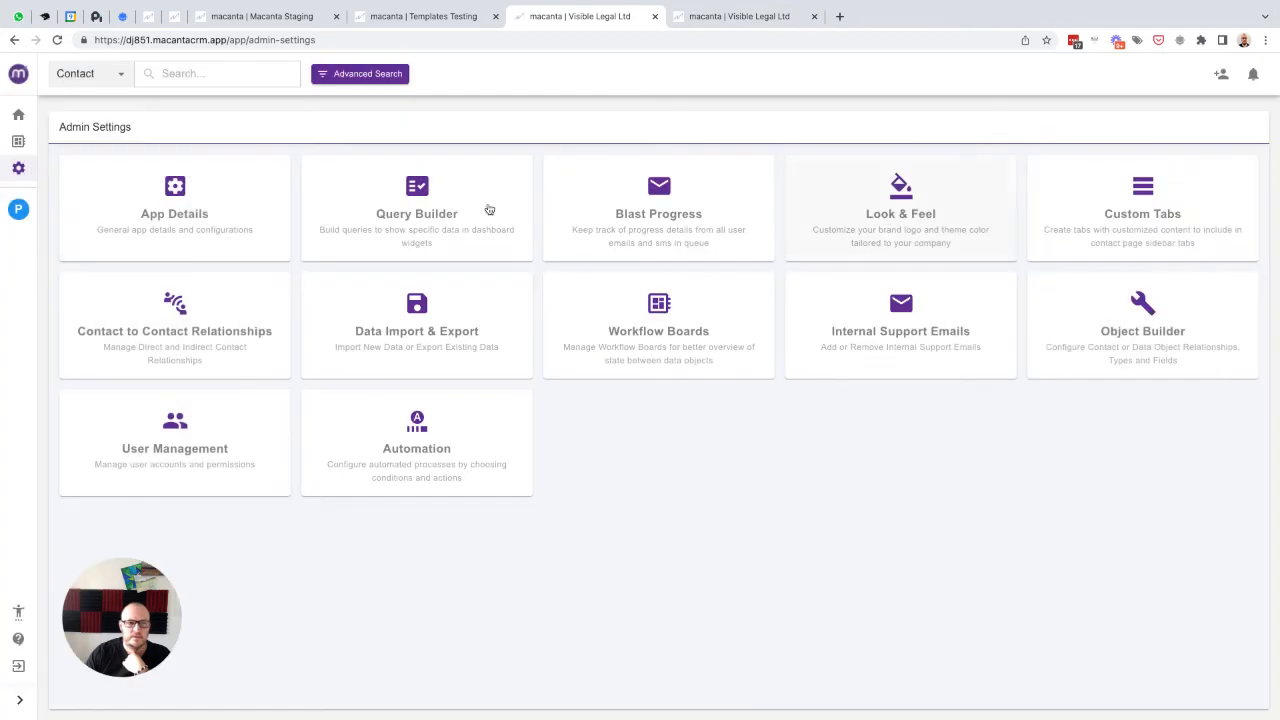
{"action": "left_click", "coordinate": [18, 209]}
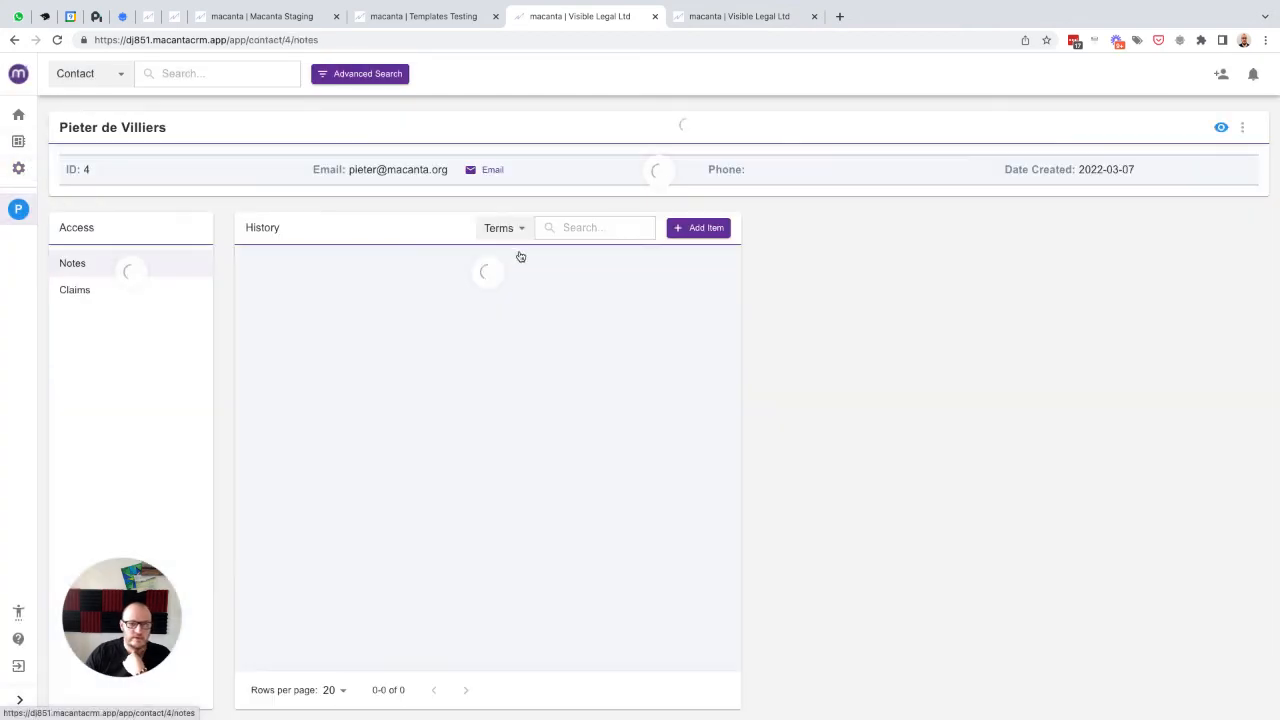
{"action": "left_click", "coordinate": [80, 289]}
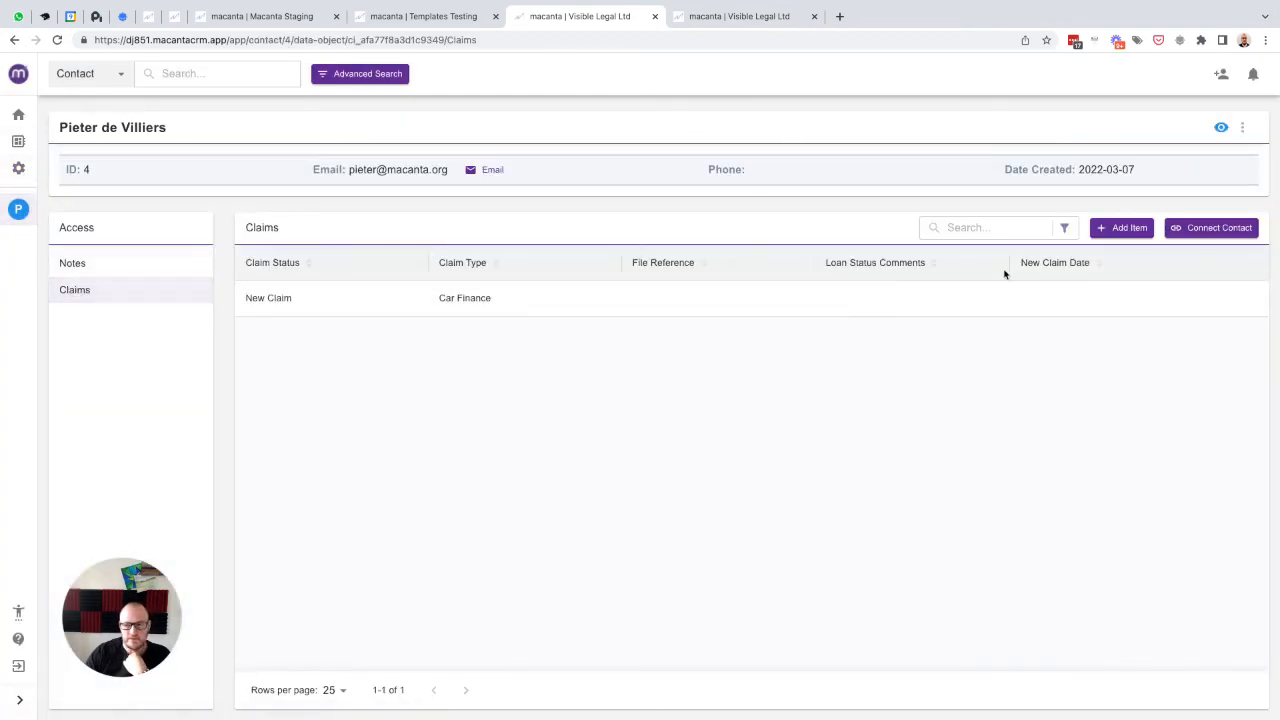
{"action": "left_click", "coordinate": [1226, 298]}
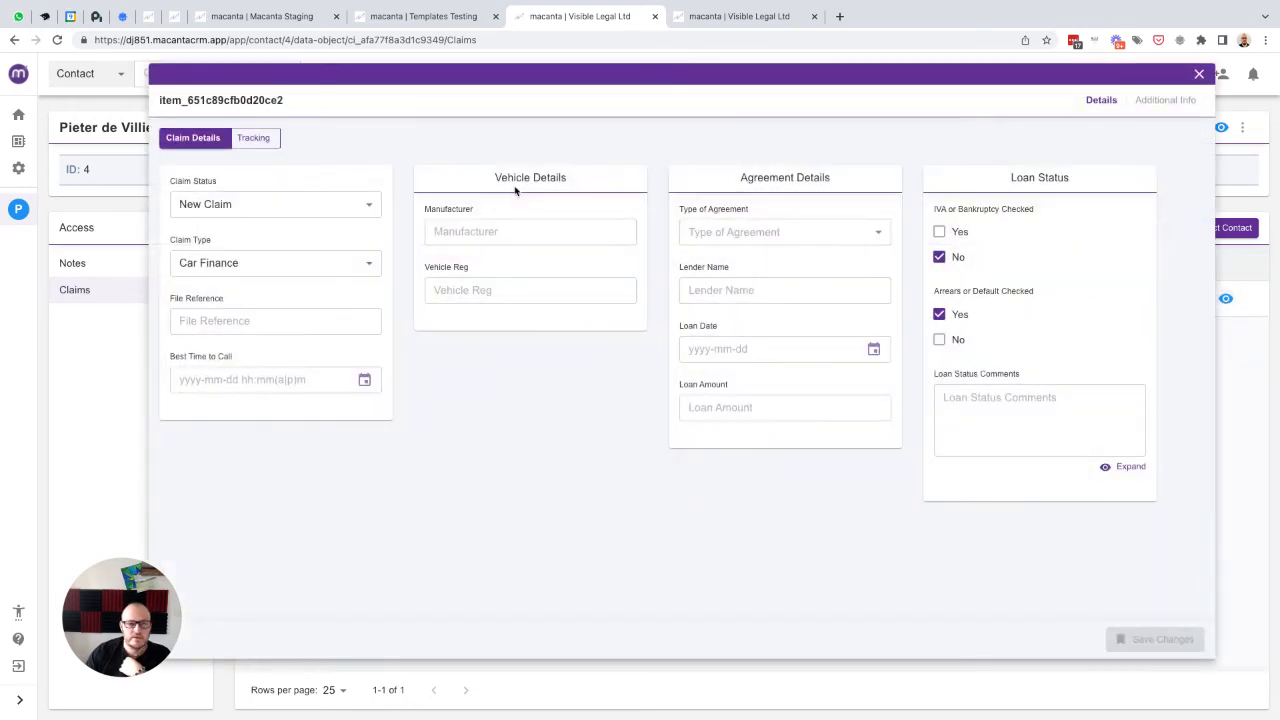
{"action": "left_click", "coordinate": [252, 139]}
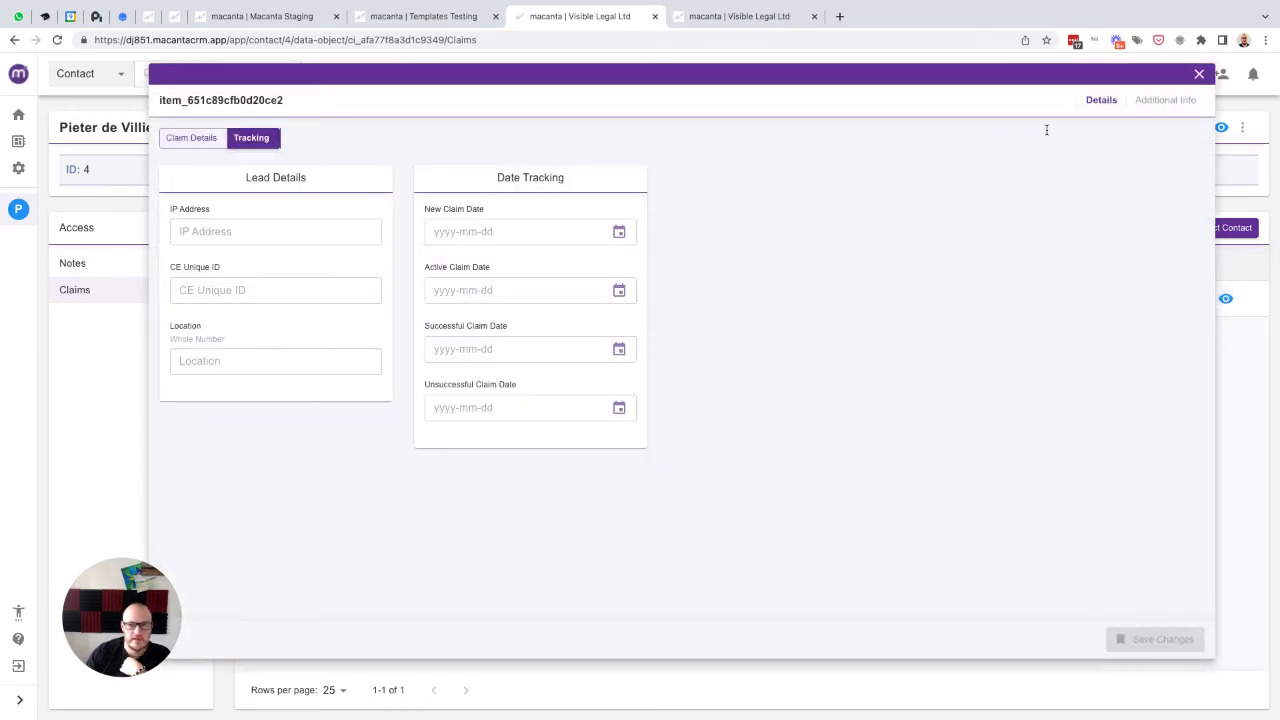
- Add a field action labelled "Generate Unique ID" in the legacy Automation settings and copy its label
{"action": "left_click", "coordinate": [733, 18]}
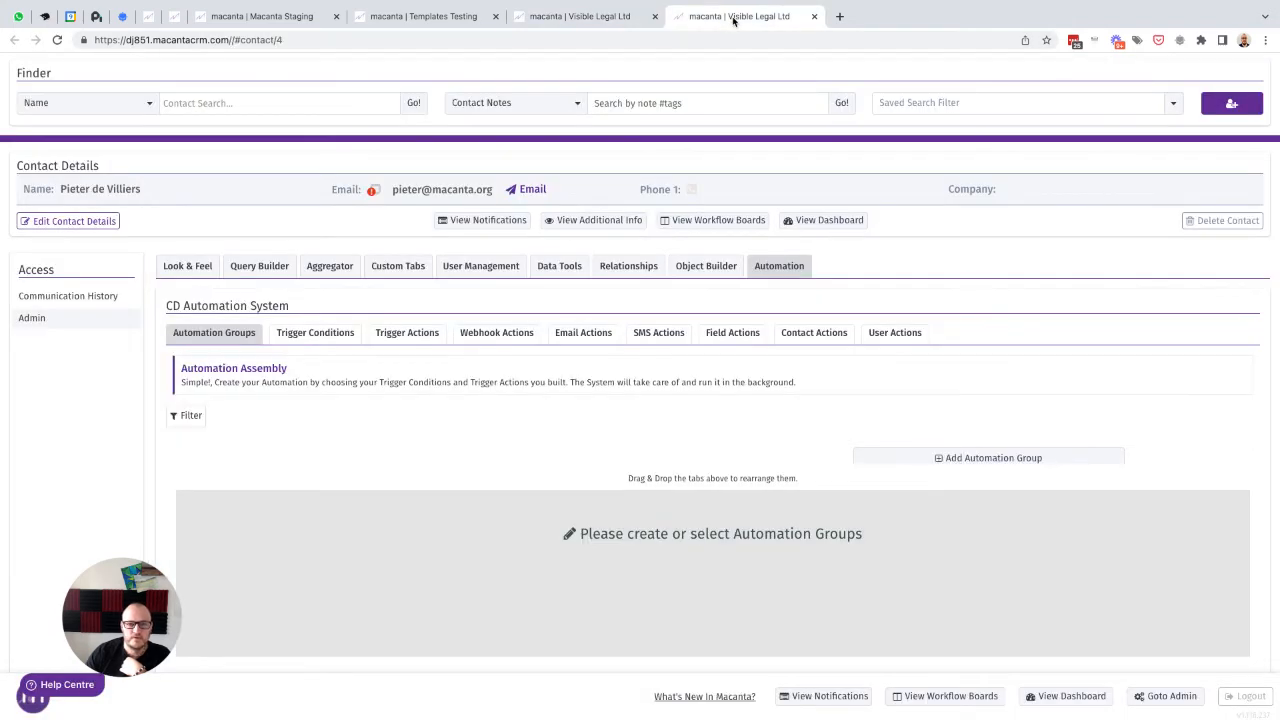
{"action": "left_click", "coordinate": [736, 336]}
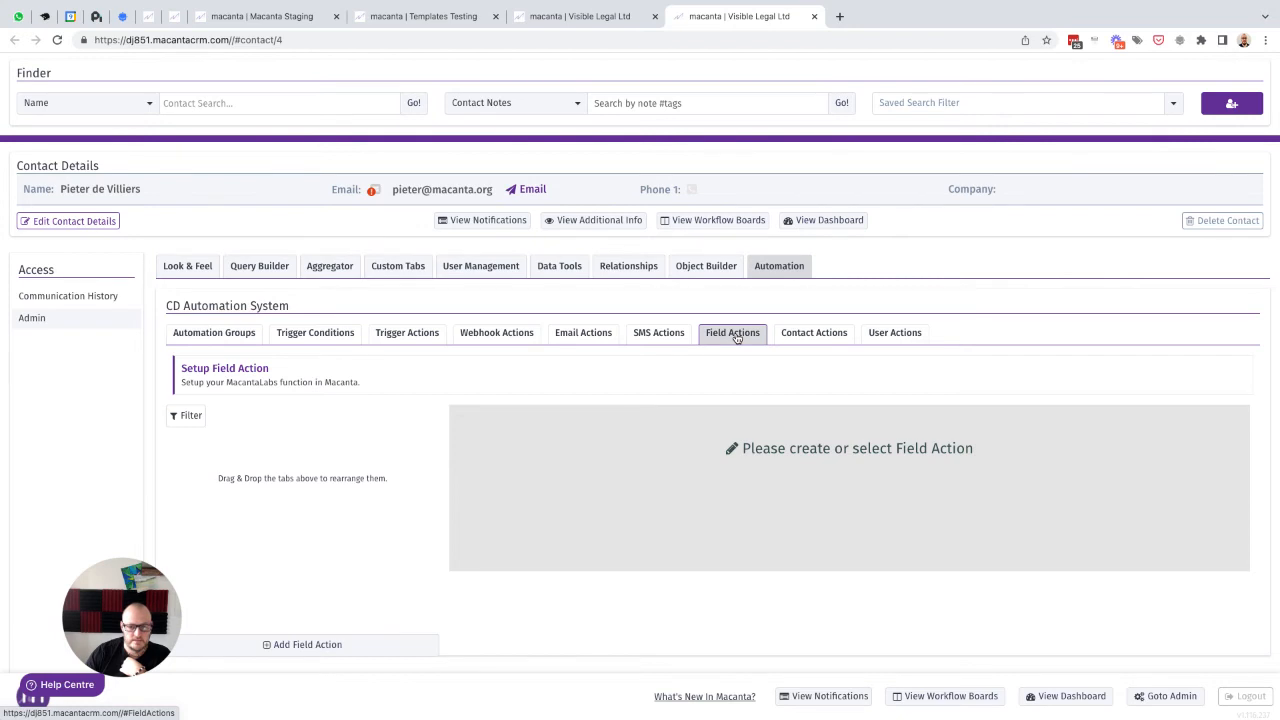
{"action": "scroll", "coordinate": [600, 380], "scroll_direction": "down", "scroll_amount": 1}
{"action": "left_click", "coordinate": [296, 555]}
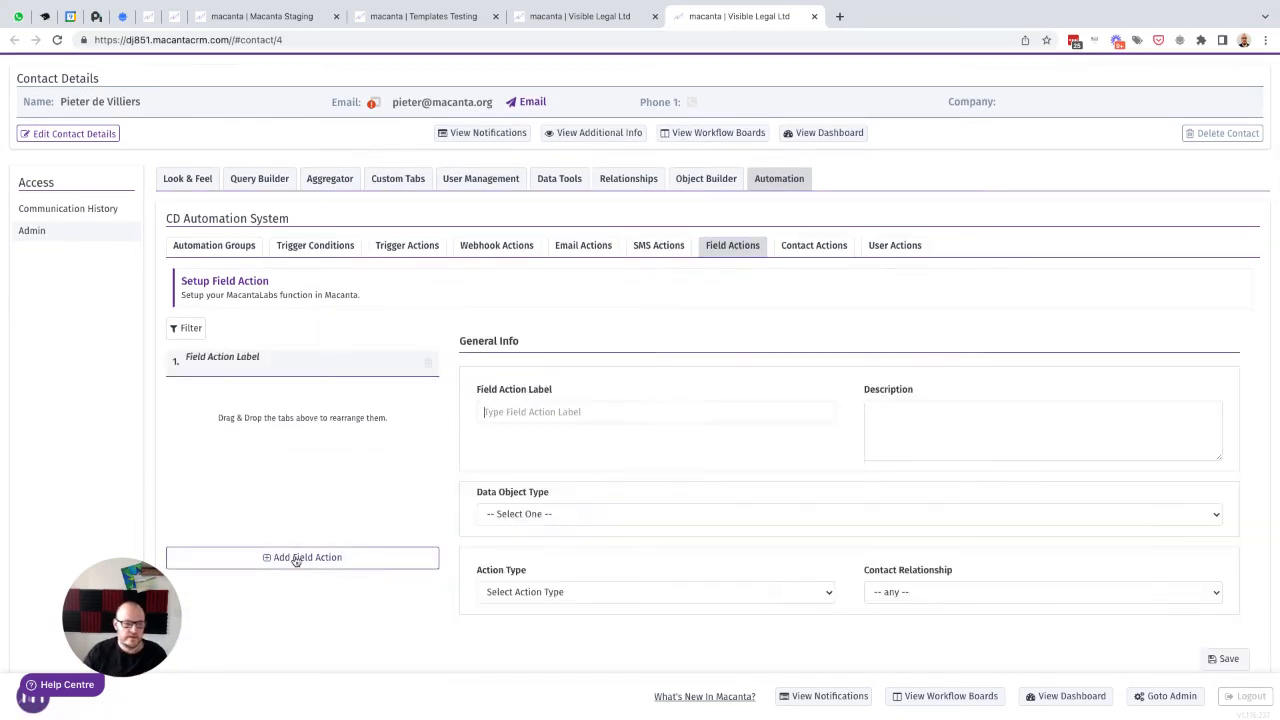
{"action": "type", "text": "Gen"}
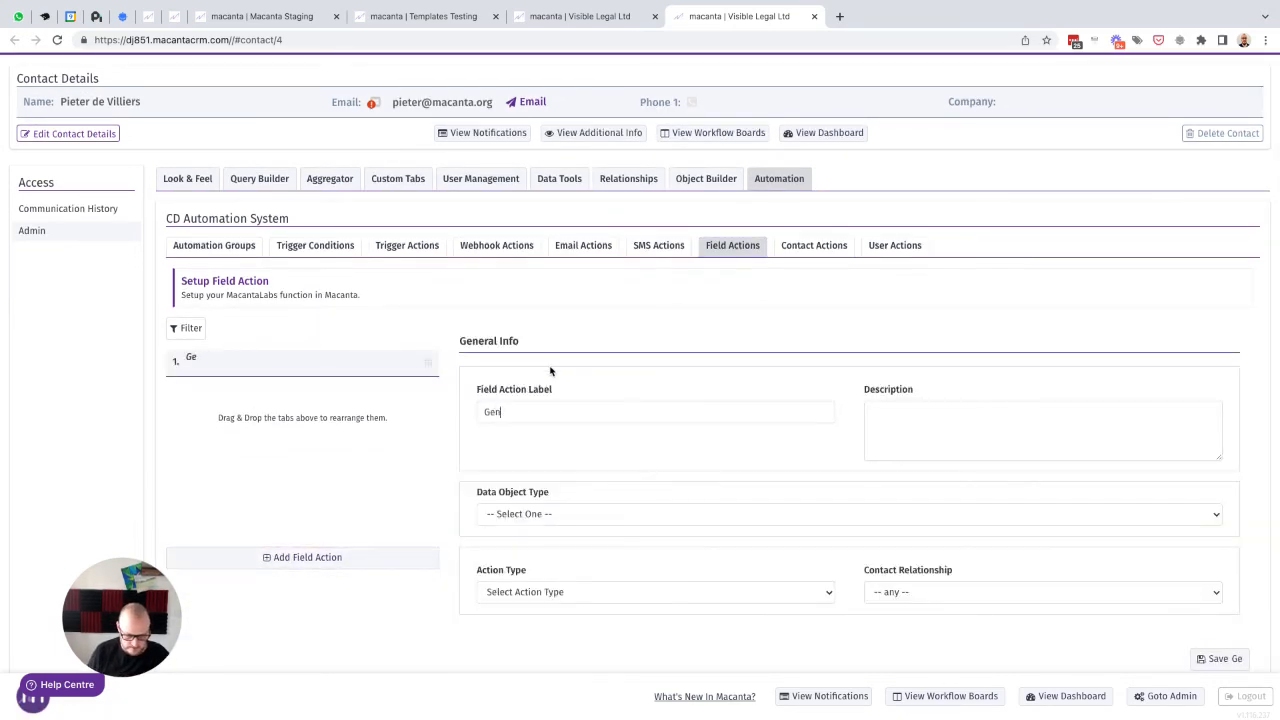
{"action": "type", "text": "erate Unique ID"}
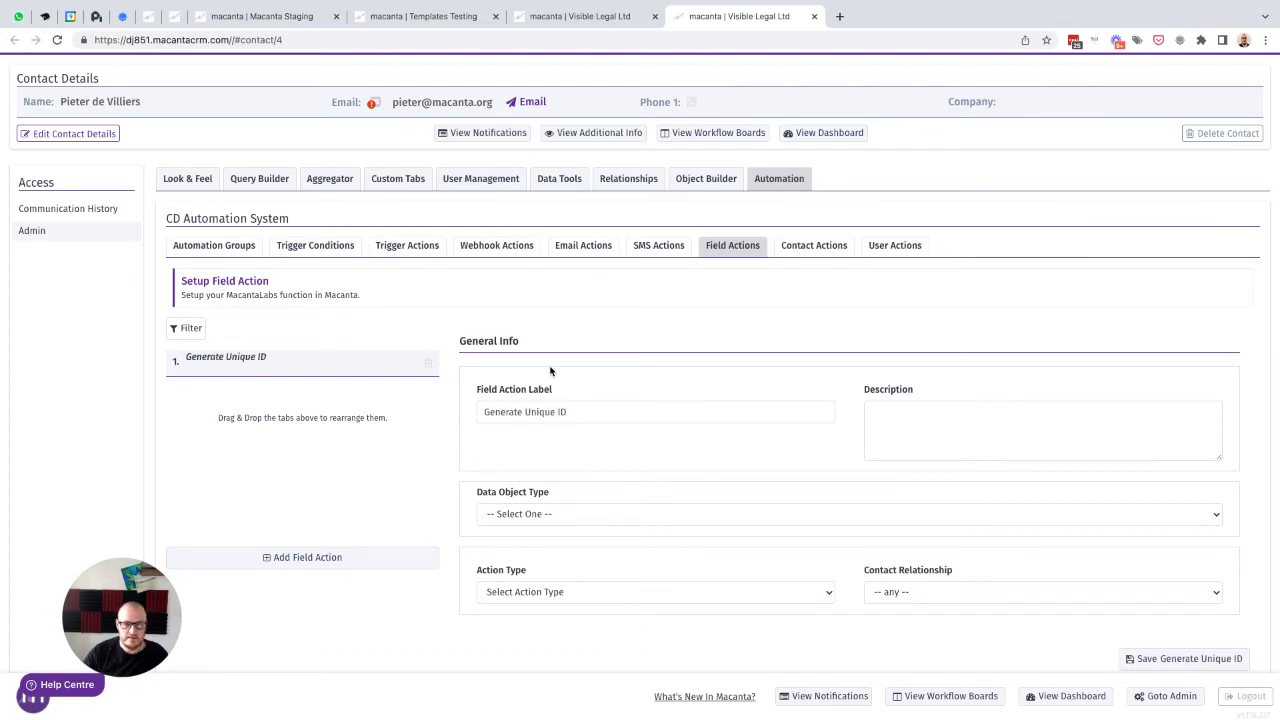
{"action": "scroll", "coordinate": [550, 371], "scroll_direction": "down", "scroll_amount": 1}
{"action": "key", "text": "ctrl+a"}
{"action": "key", "text": "ctrl+c"}
- Try to choose a data object type for the "Generate Unique ID" field action
{"action": "scroll", "coordinate": [560, 360], "scroll_direction": "down", "scroll_amount": 2}
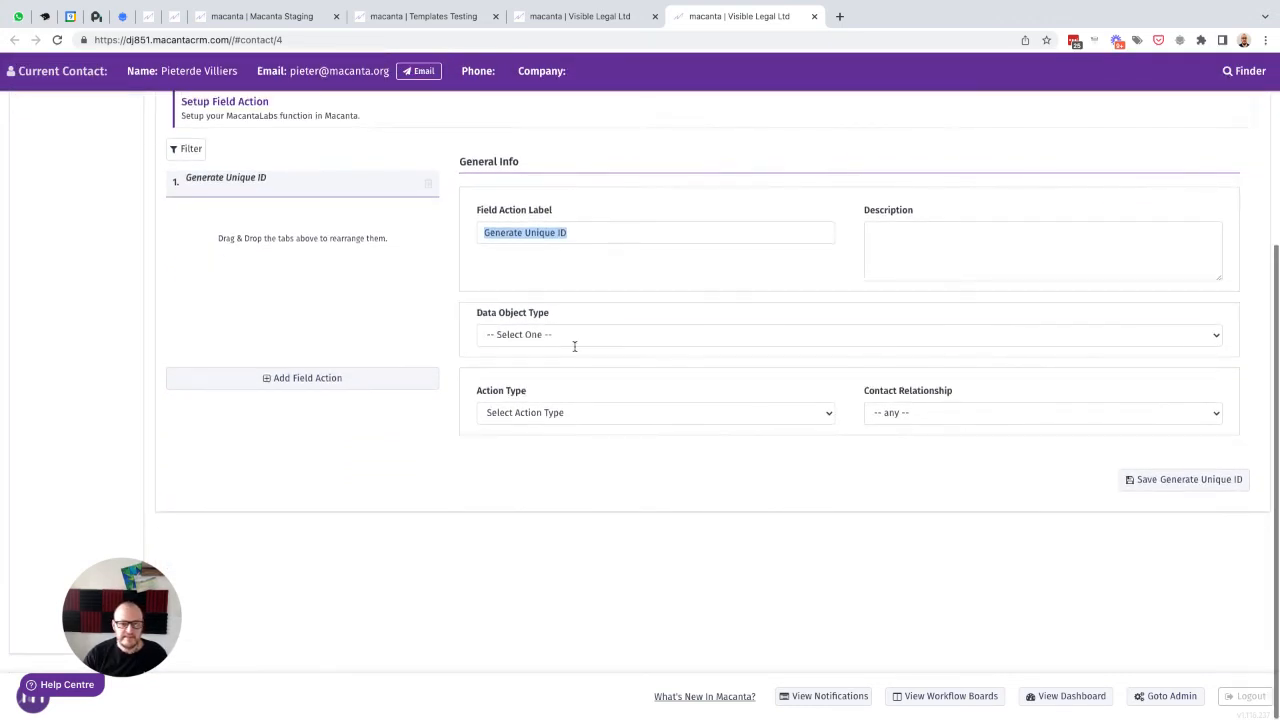
{"action": "left_click", "coordinate": [540, 338]}
{"action": "left_click", "coordinate": [572, 311]}
{"action": "left_click", "coordinate": [548, 342]}
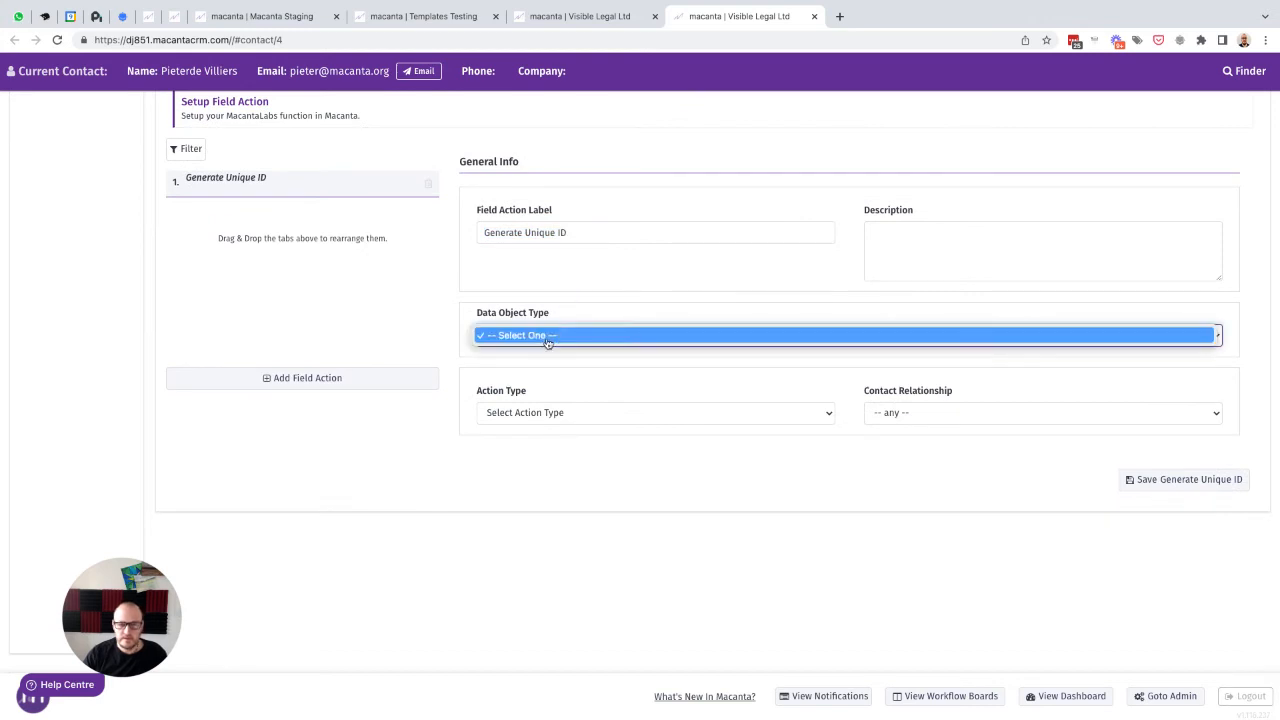
{"action": "left_click", "coordinate": [618, 387]}
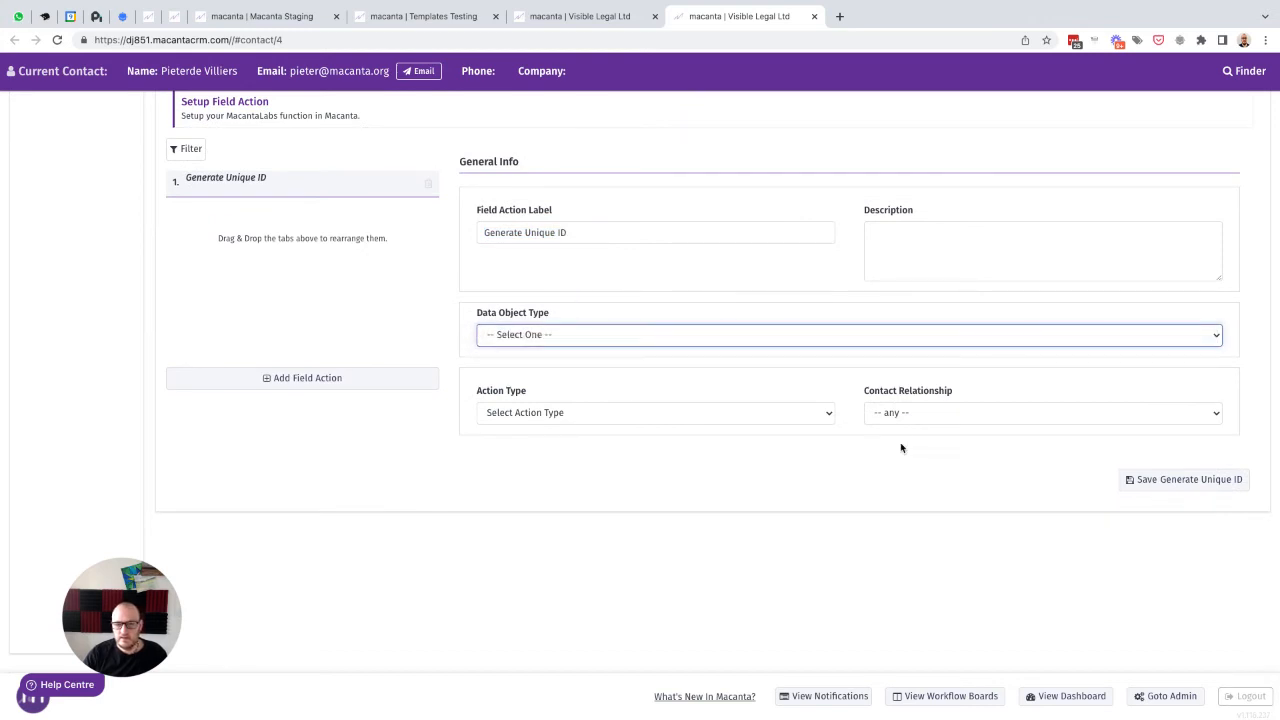
- Log out of the legacy interface and load the site from its base address, dj851.macantacrm.com
{"action": "left_click", "coordinate": [1245, 696]}
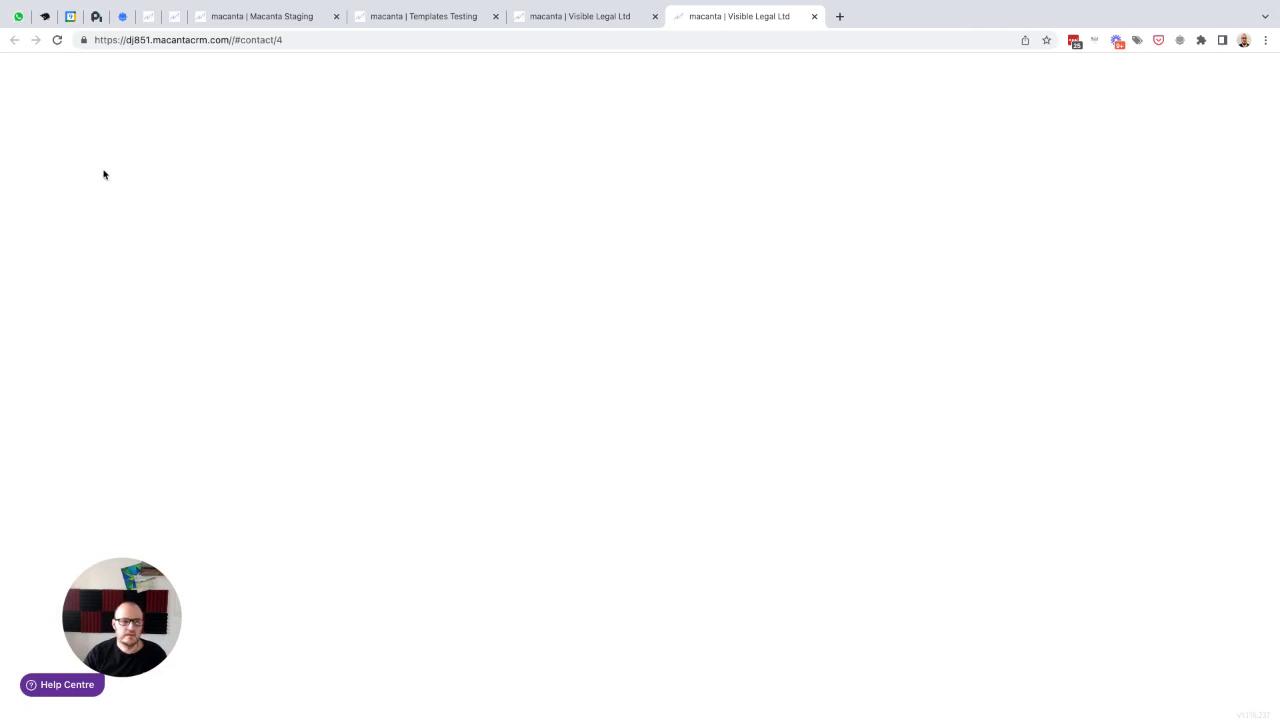
{"action": "left_click", "coordinate": [58, 46]}
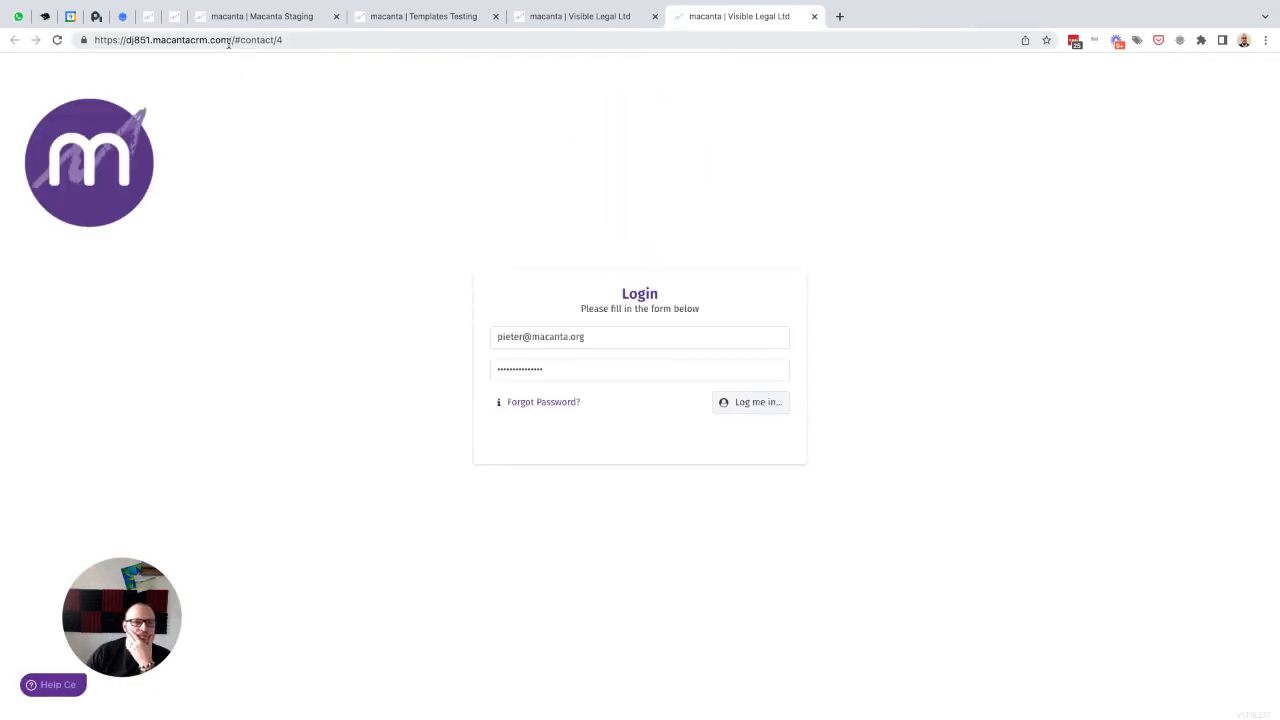
{"action": "left_click_drag", "start_coordinate": [229, 40], "coordinate": [289, 40]}
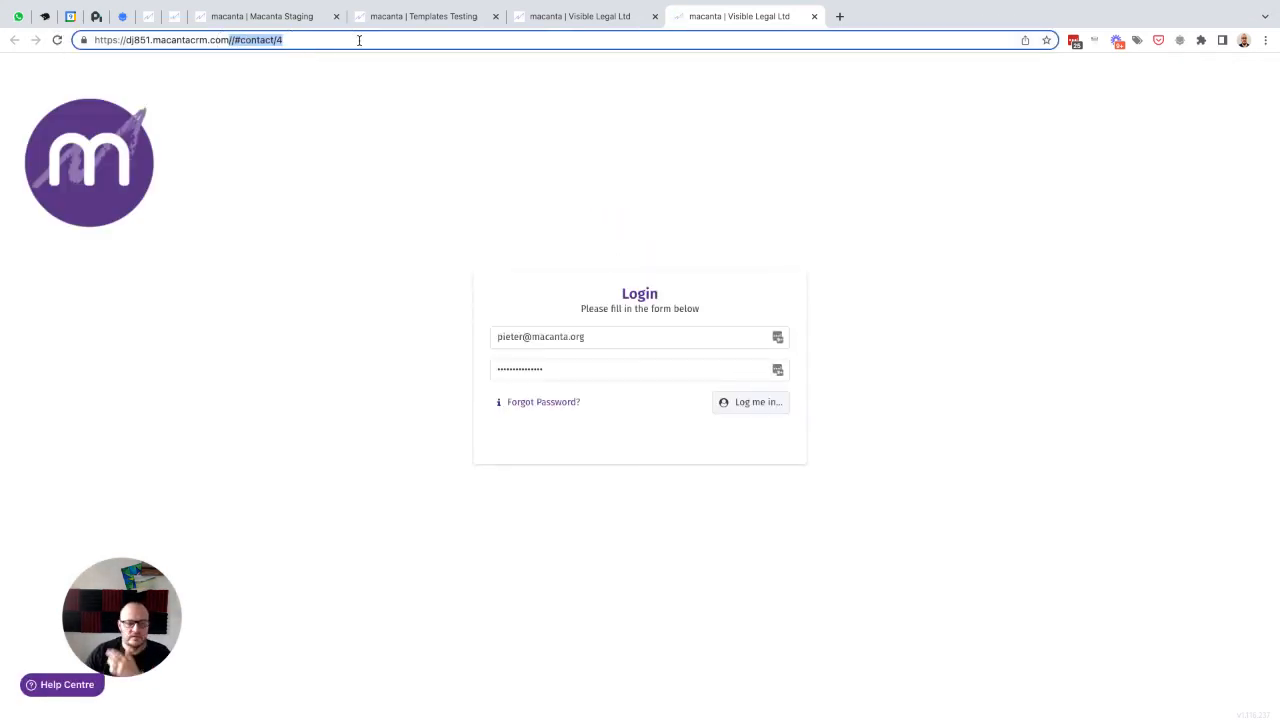
{"action": "key", "text": "BackSpace"}
{"action": "key", "text": "Return"}
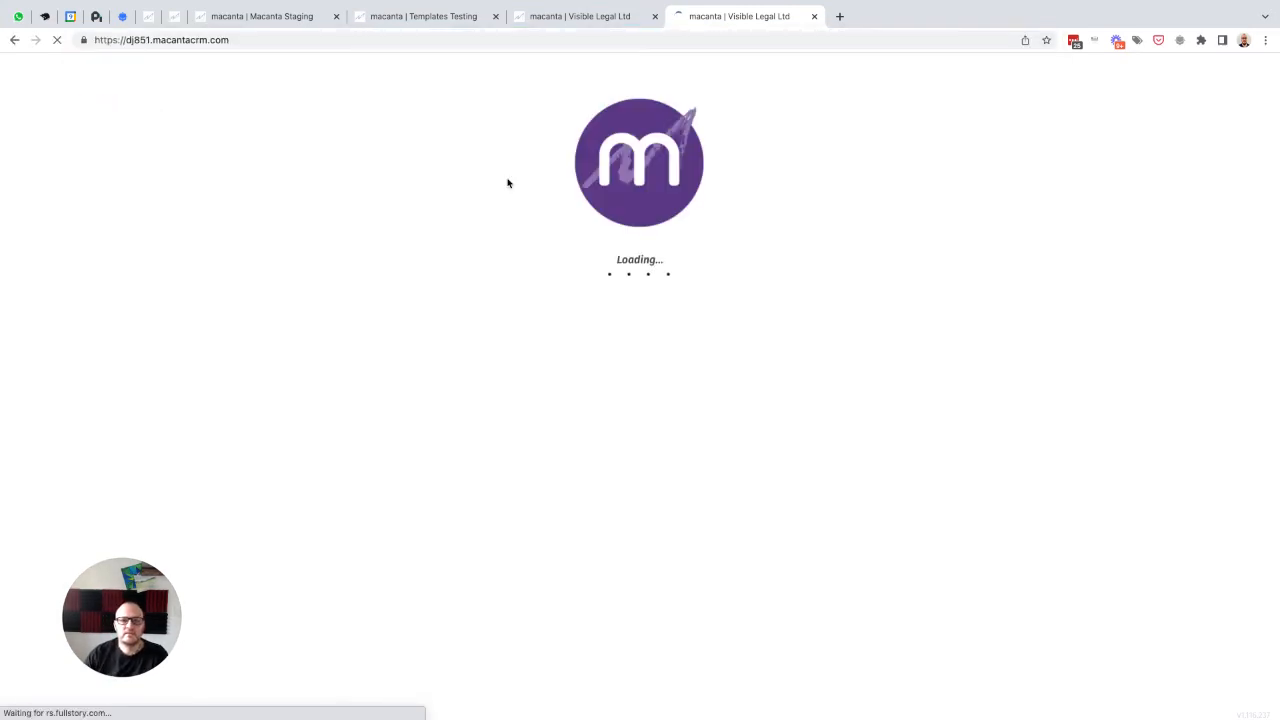
- Go to the Automation settings of the legacy interface and add a field action labelled "Generate Unique ID"
{"action": "left_click", "coordinate": [751, 403]}
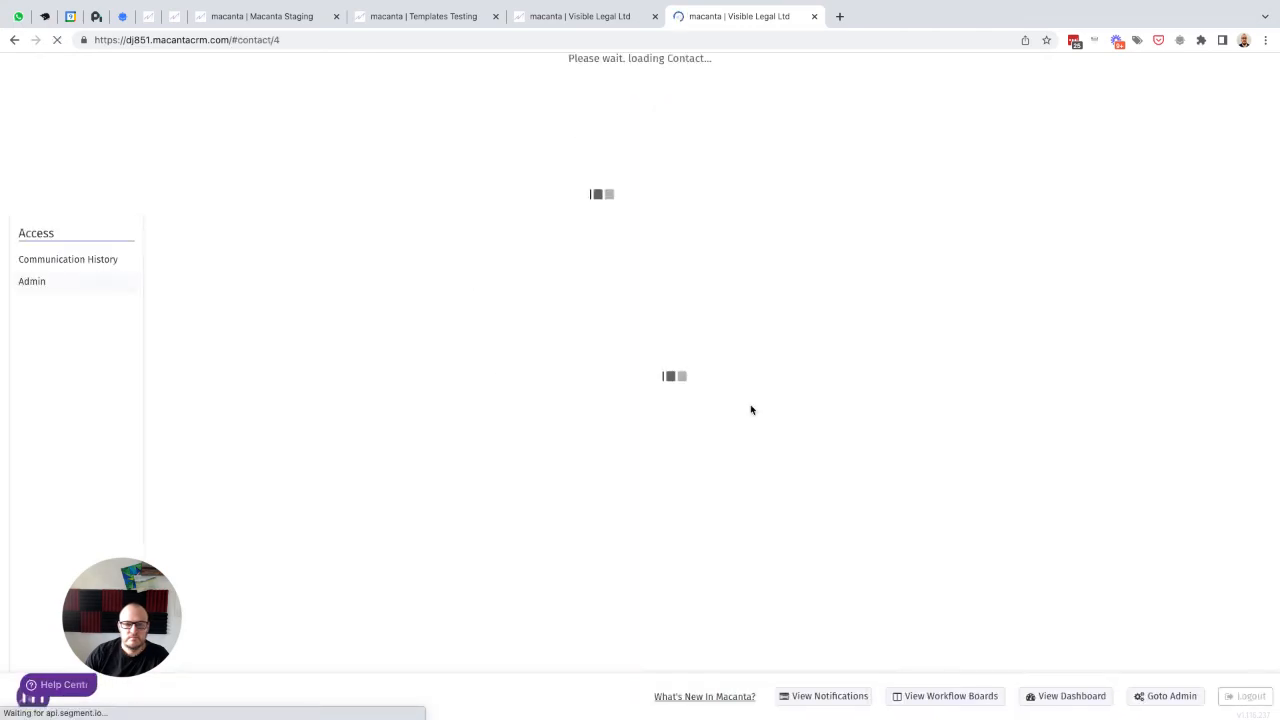
{"action": "left_click", "coordinate": [779, 268]}
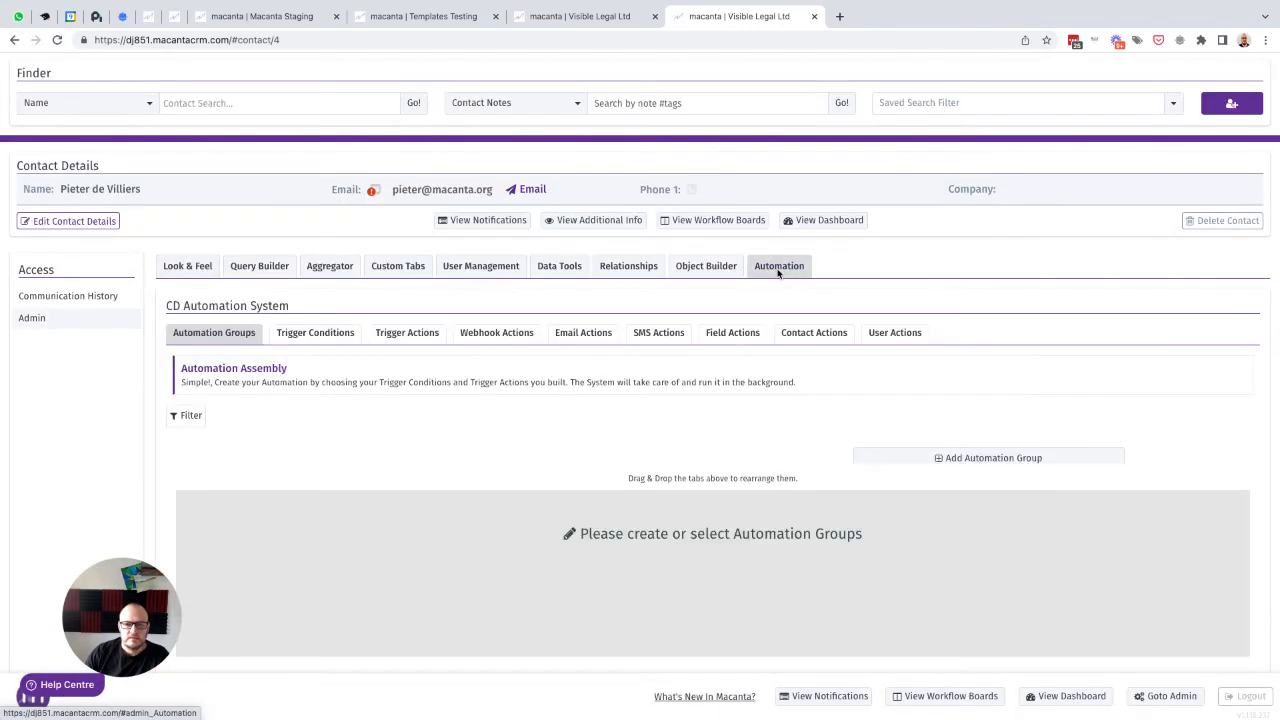
{"action": "left_click", "coordinate": [731, 334]}
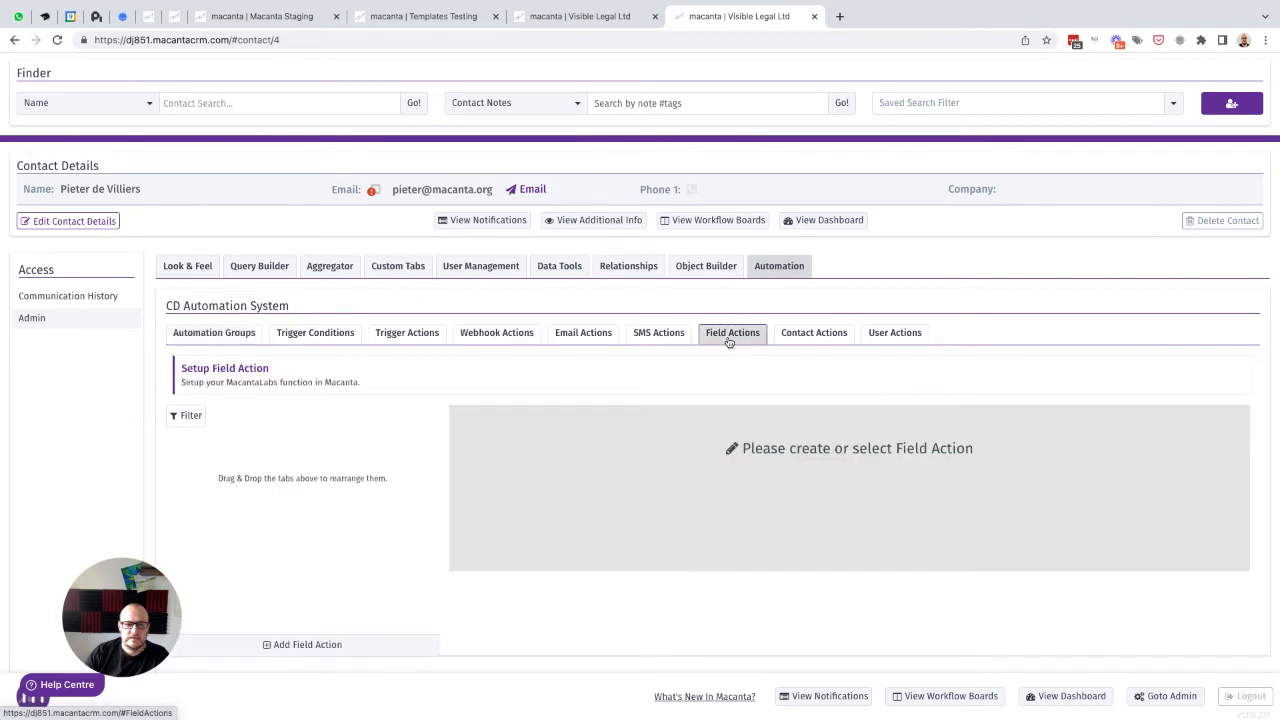
{"action": "left_click", "coordinate": [292, 645]}
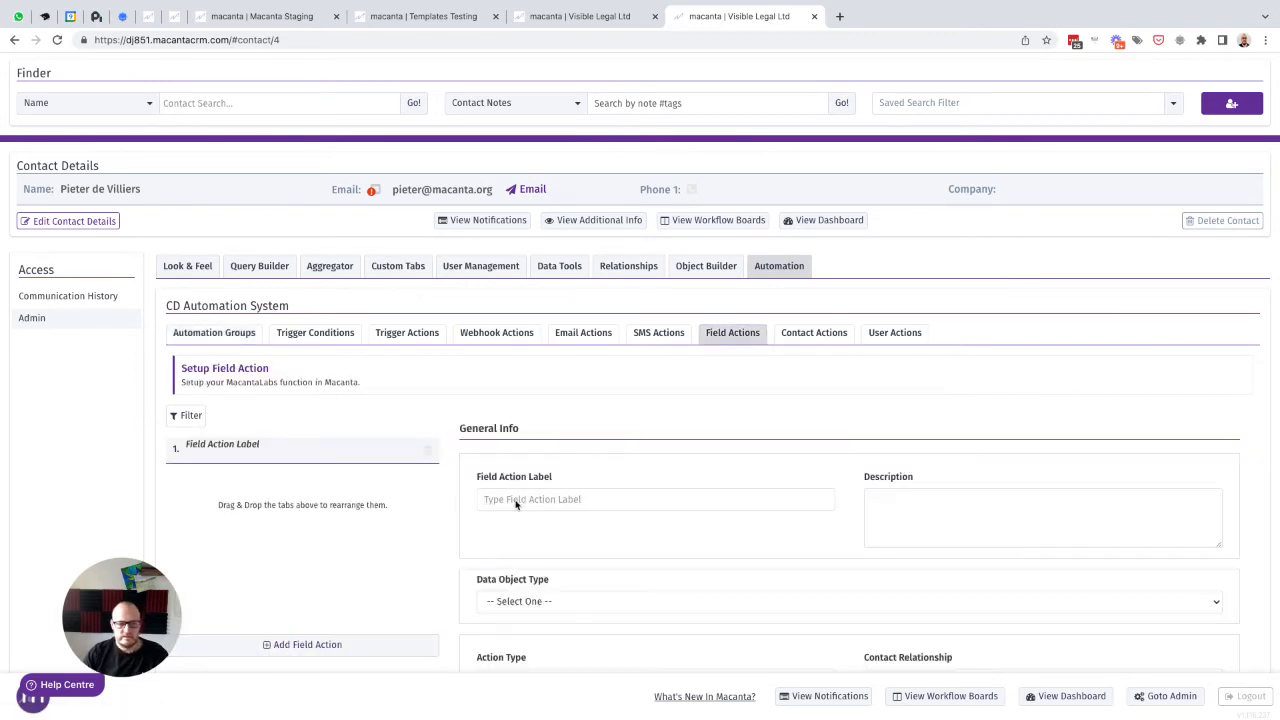
{"action": "key", "text": "ctrl+v"}
- Set the field action's data object type to Claims, action type to Ticket Number and contact relationship to Client
{"action": "scroll", "coordinate": [510, 501], "scroll_direction": "down", "scroll_amount": 2}
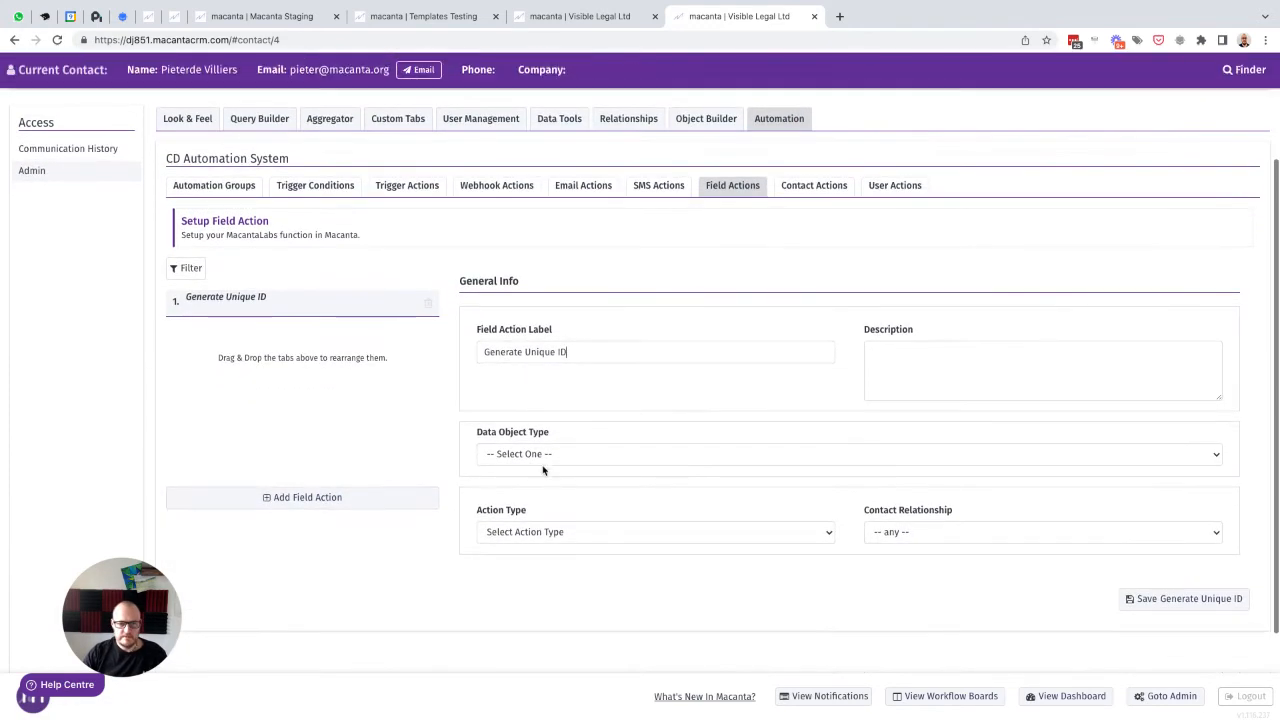
{"action": "left_click", "coordinate": [530, 455]}
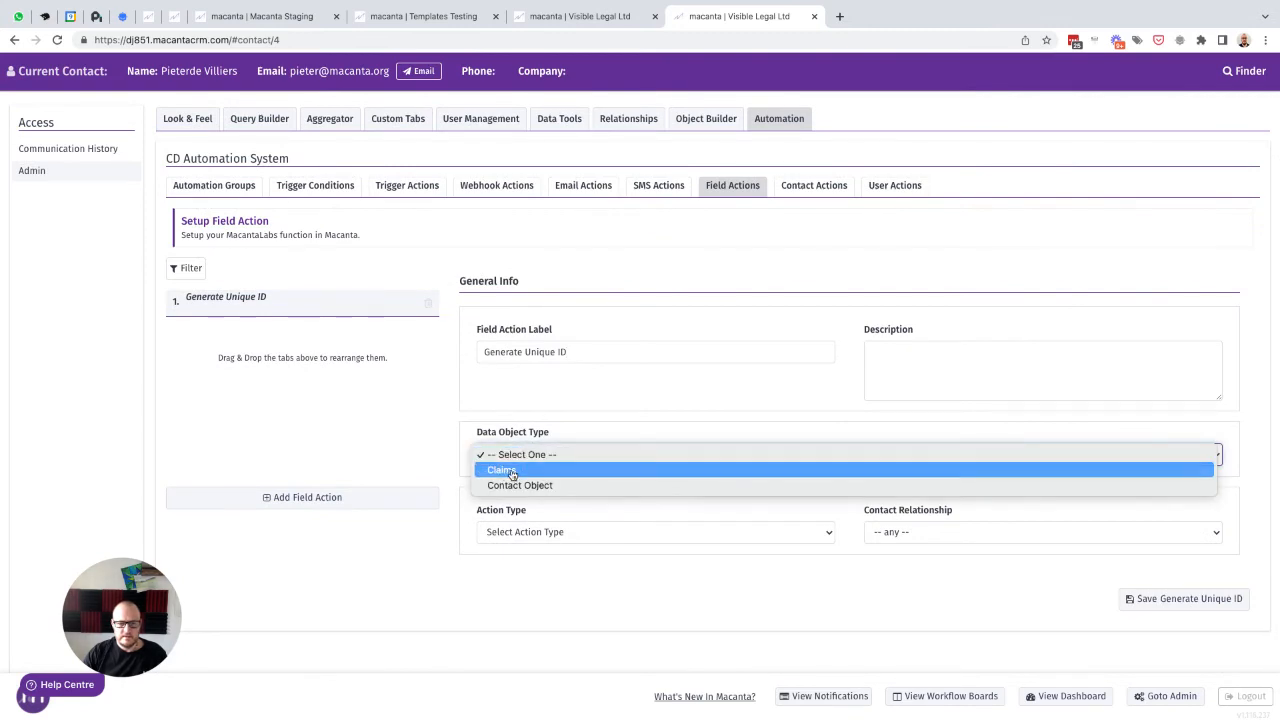
{"action": "left_click", "coordinate": [510, 472]}
{"action": "scroll", "coordinate": [511, 474], "scroll_direction": "down", "scroll_amount": 1}
{"action": "left_click", "coordinate": [540, 415]}
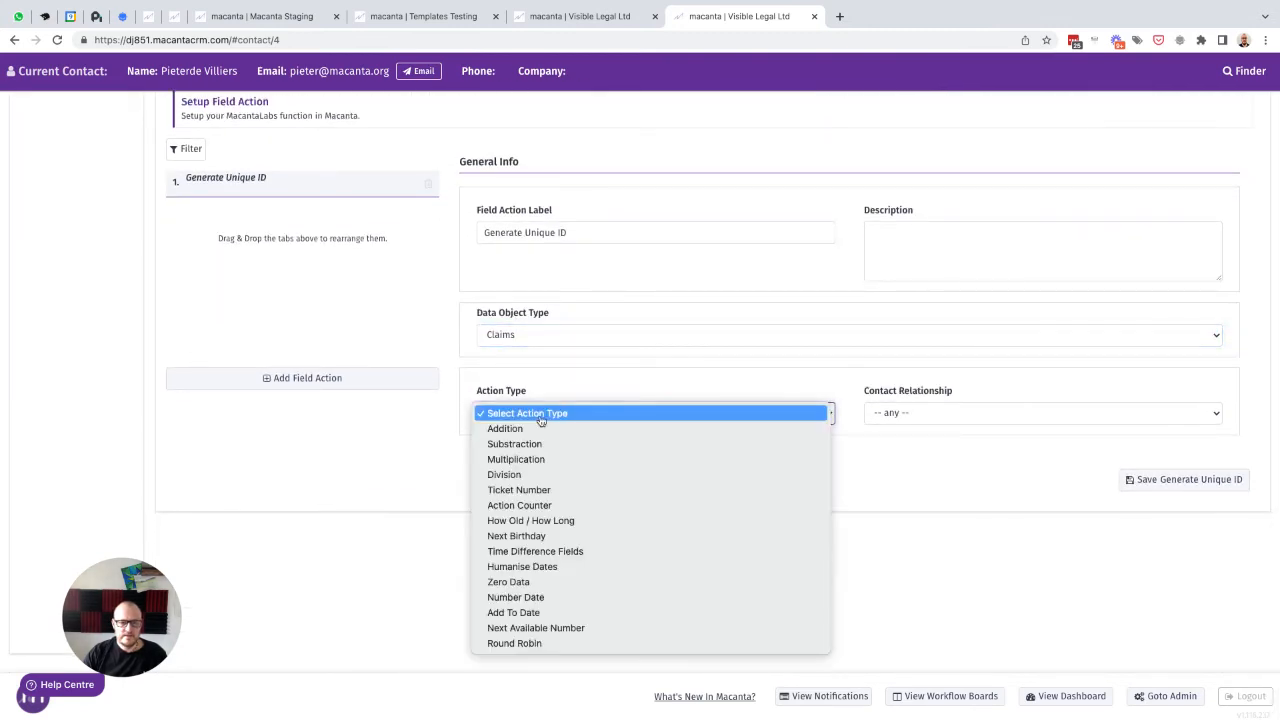
{"action": "left_click", "coordinate": [519, 490]}
{"action": "left_click", "coordinate": [914, 418]}
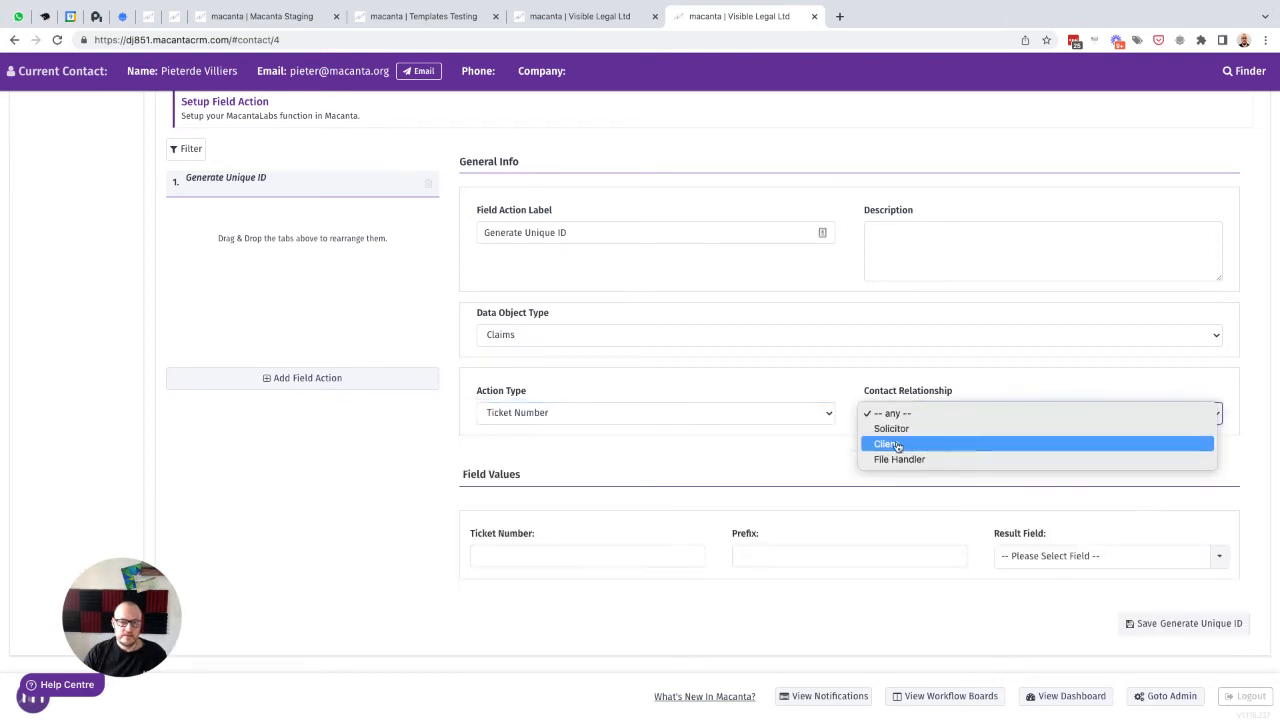
{"action": "key", "text": "Escape"}
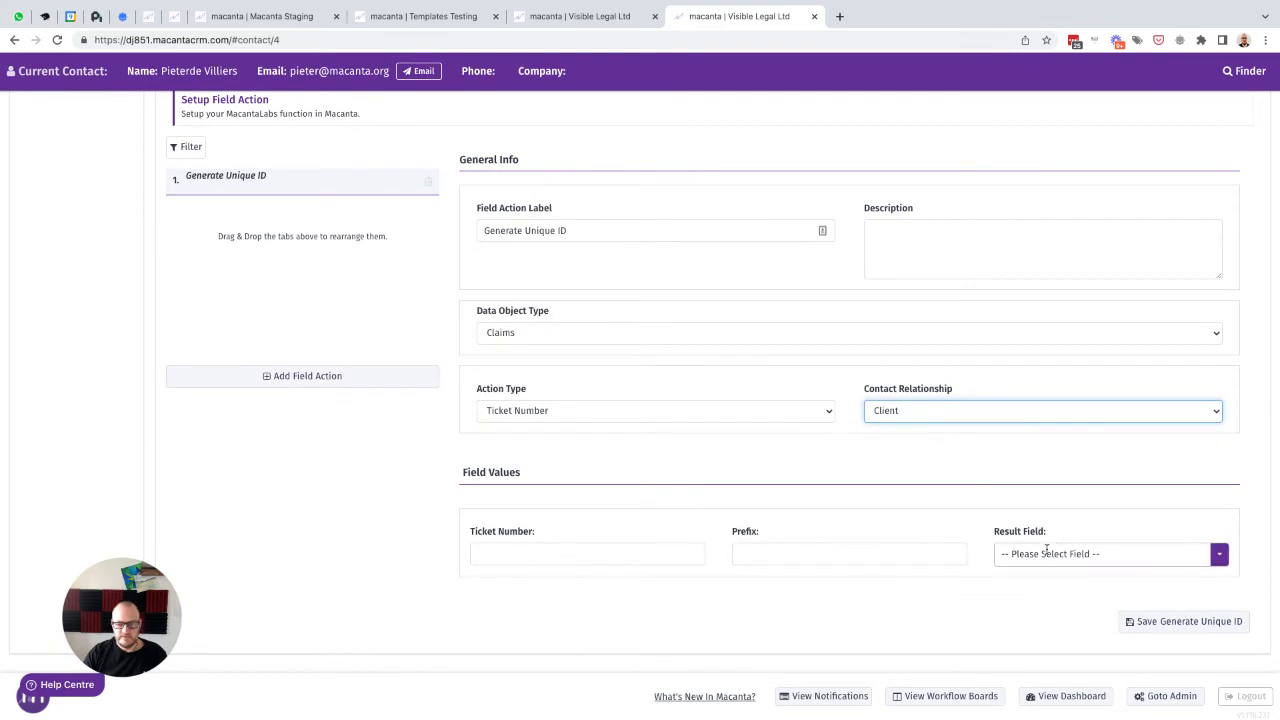
- Set ticket number 1000, prefix "CE-" and result field CE Unique ID for the field action, and save it
{"action": "left_click", "coordinate": [489, 545]}
{"action": "type", "text": "1000"}
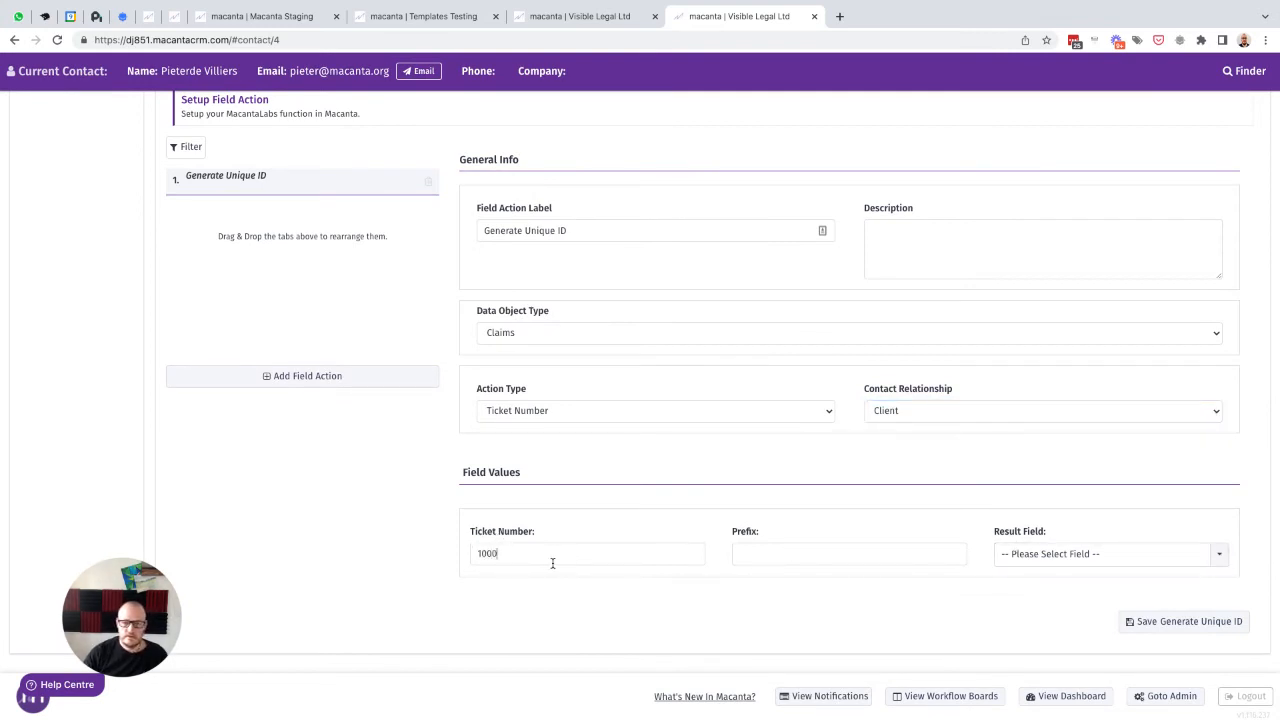
{"action": "left_click", "coordinate": [747, 556]}
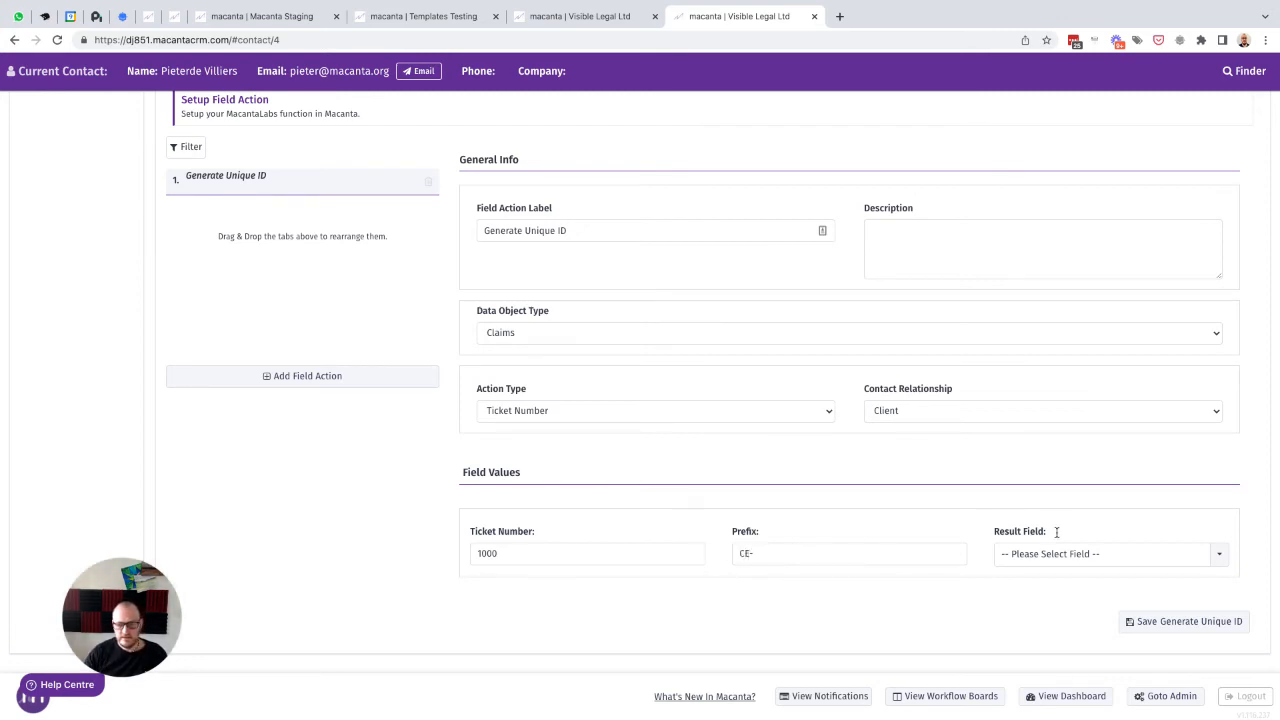
{"action": "left_click", "coordinate": [1083, 556]}
{"action": "scroll", "coordinate": [1085, 565], "scroll_direction": "down", "scroll_amount": 1}
{"action": "scroll", "coordinate": [1097, 577], "scroll_direction": "down", "scroll_amount": 5}
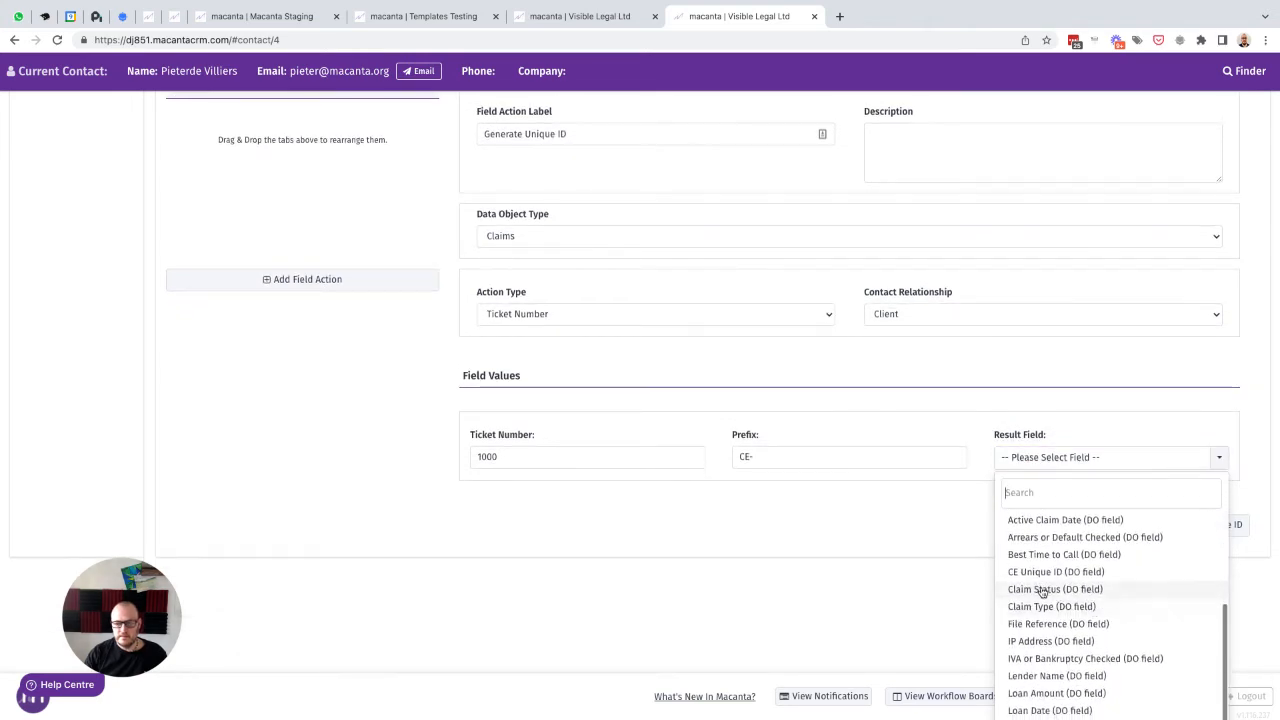
{"action": "left_click", "coordinate": [1031, 572]}
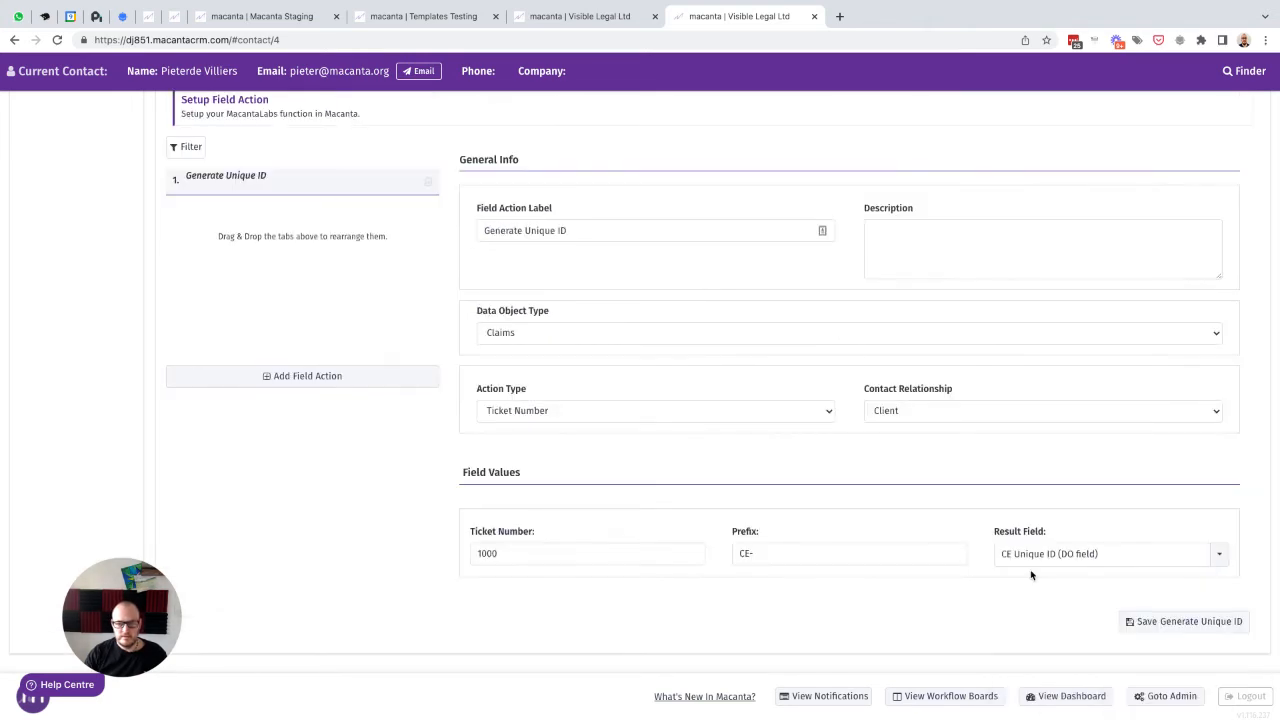
{"action": "left_click", "coordinate": [1177, 621]}
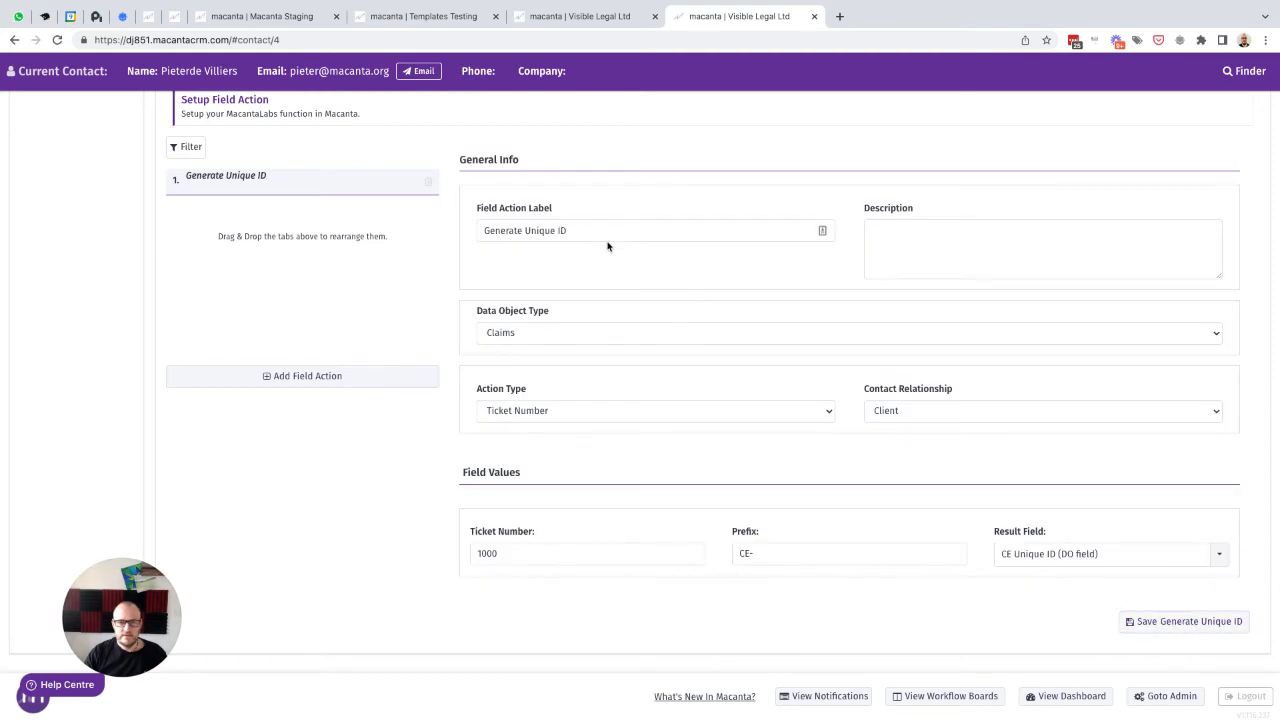
- Copy the field action's label and add a trigger action labelled "Generate Unique ID" with data object type Claims
{"action": "left_click_drag", "start_coordinate": [566, 231], "coordinate": [462, 236]}
{"action": "key", "text": "ctrl+c"}
{"action": "scroll", "coordinate": [462, 236], "scroll_direction": "up", "scroll_amount": 3}
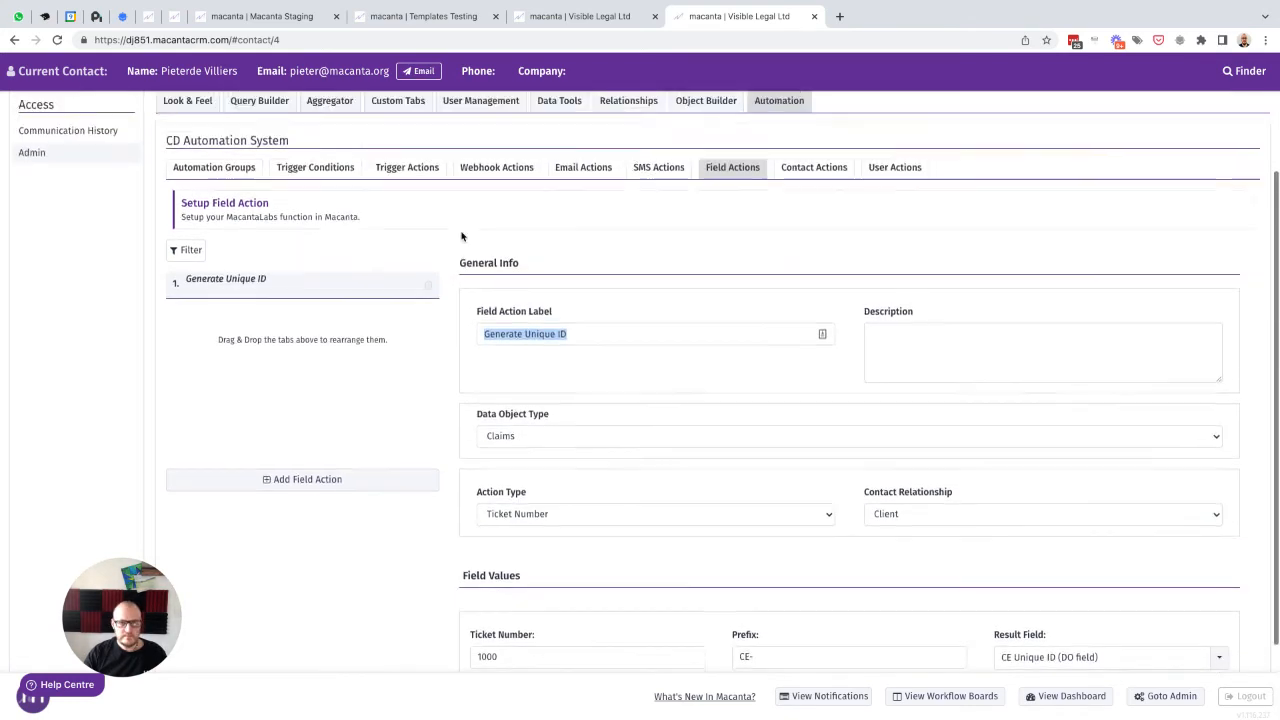
{"action": "left_click", "coordinate": [405, 182]}
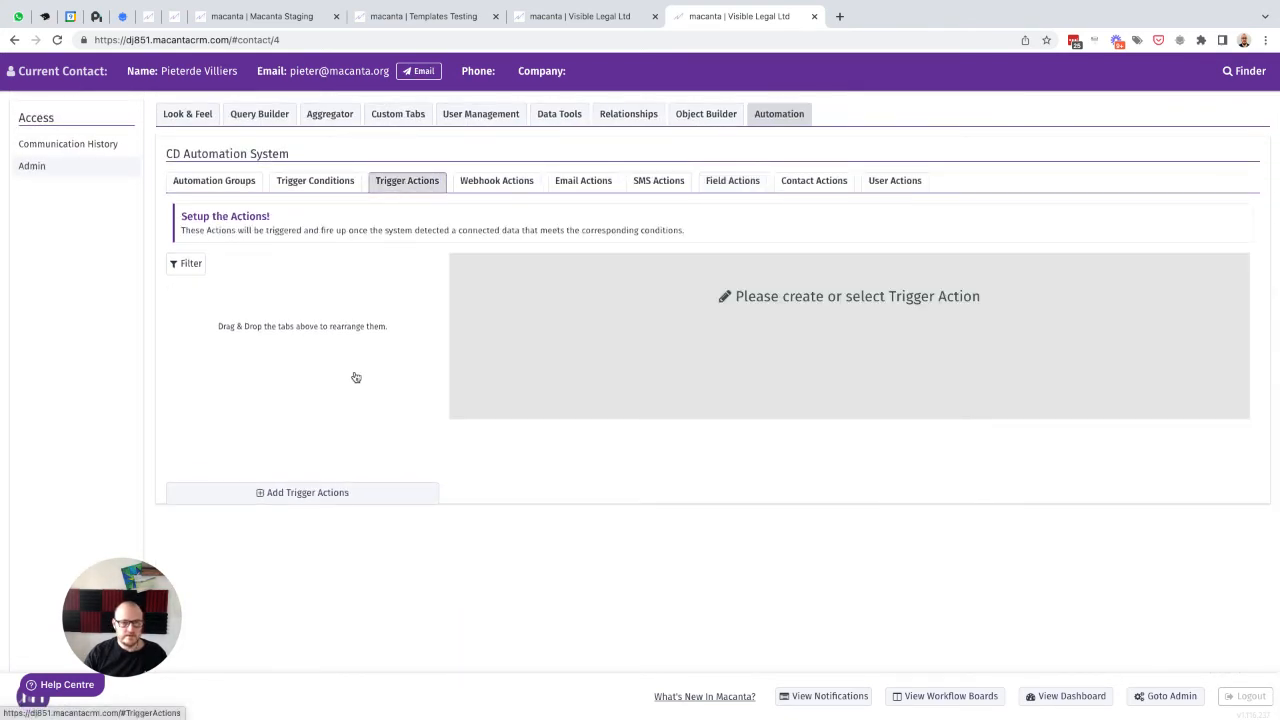
{"action": "left_click", "coordinate": [286, 492]}
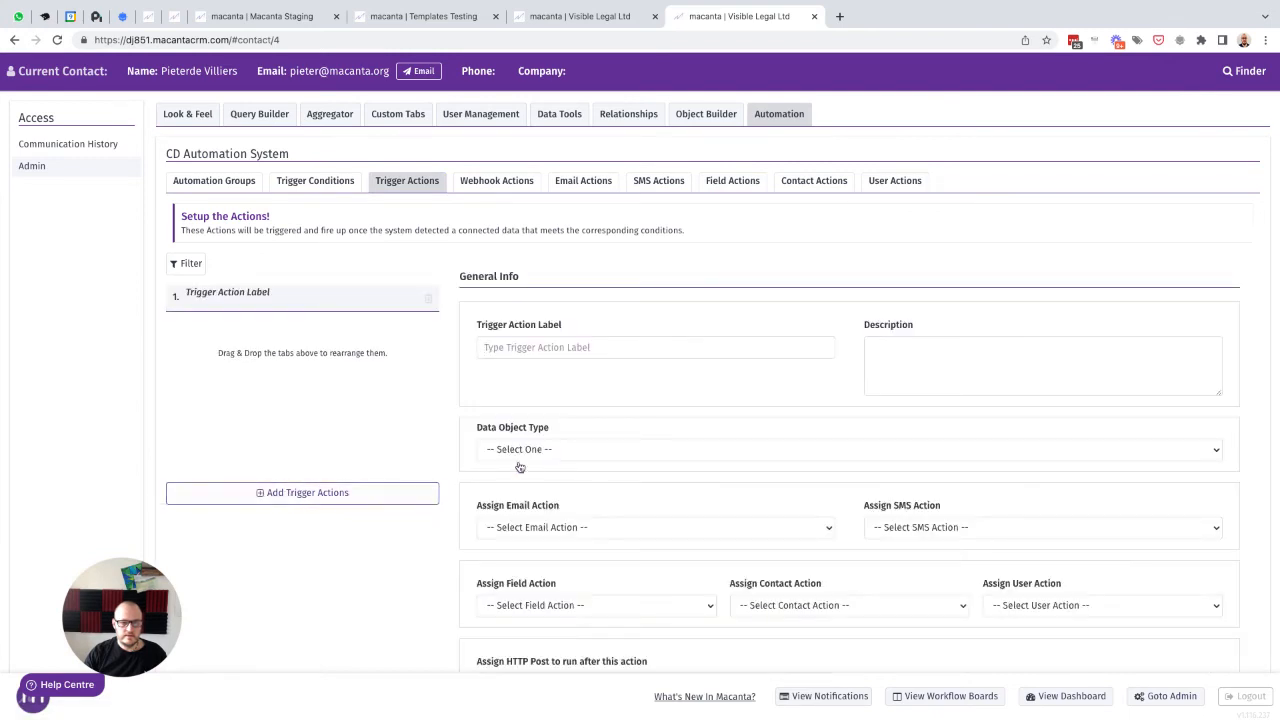
{"action": "key", "text": "ctrl+v"}
{"action": "left_click", "coordinate": [556, 449]}
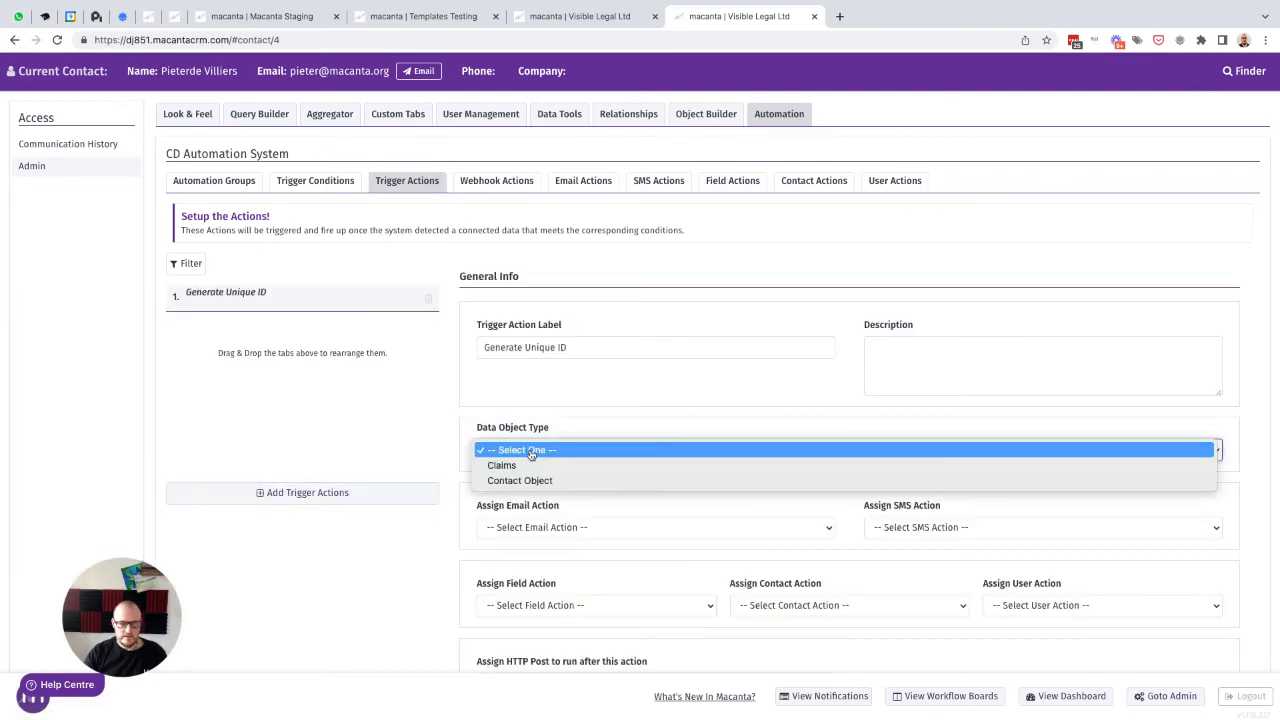
{"action": "left_click", "coordinate": [493, 465]}
- Set the trigger action's contact relationship to Client and save the trigger action
{"action": "scroll", "coordinate": [658, 490], "scroll_direction": "down", "scroll_amount": 4}
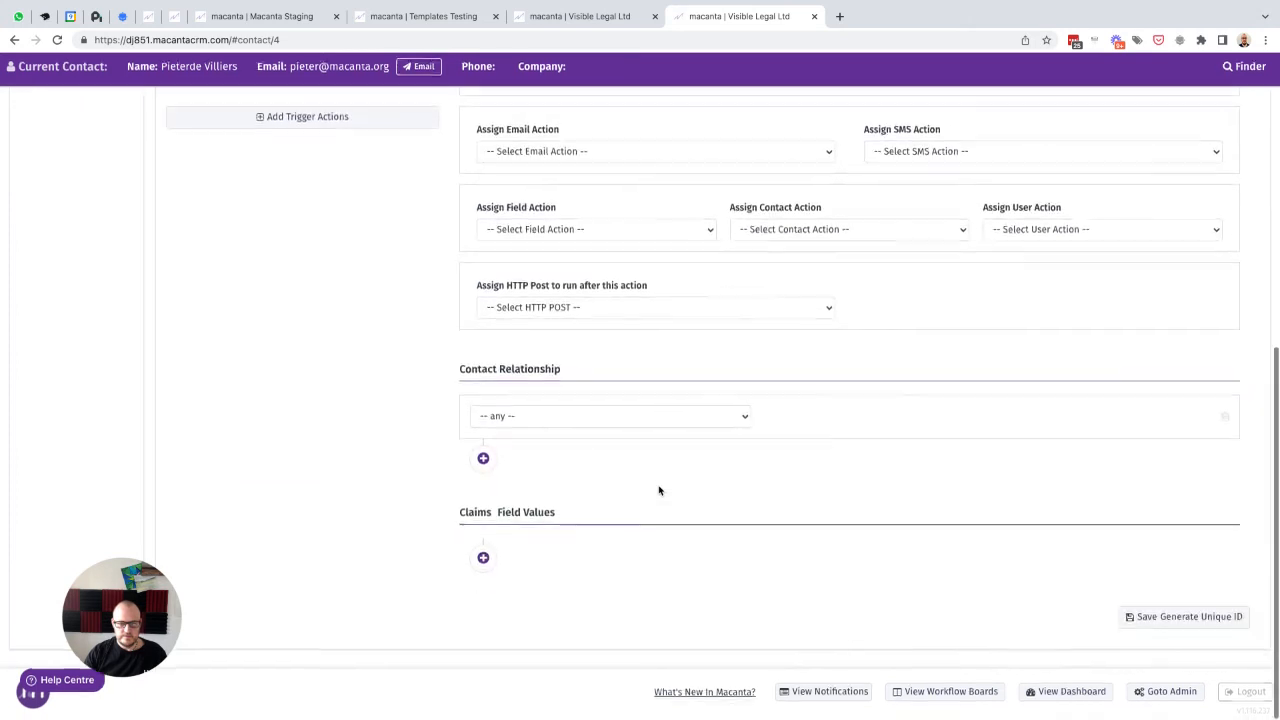
{"action": "left_click", "coordinate": [534, 421]}
{"action": "left_click", "coordinate": [514, 450]}
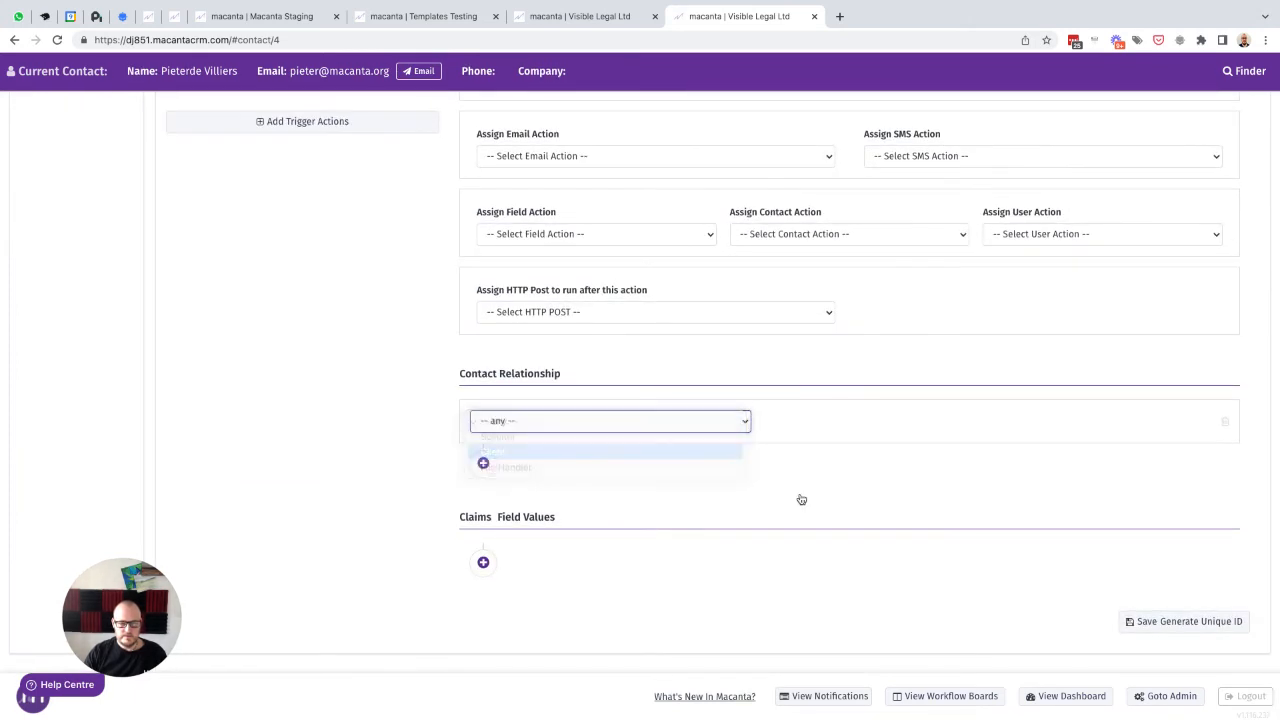
{"action": "left_click", "coordinate": [1170, 626]}
- Add a trigger condition labelled "Unique ID is Null"
{"action": "scroll", "coordinate": [372, 423], "scroll_direction": "up", "scroll_amount": 4}
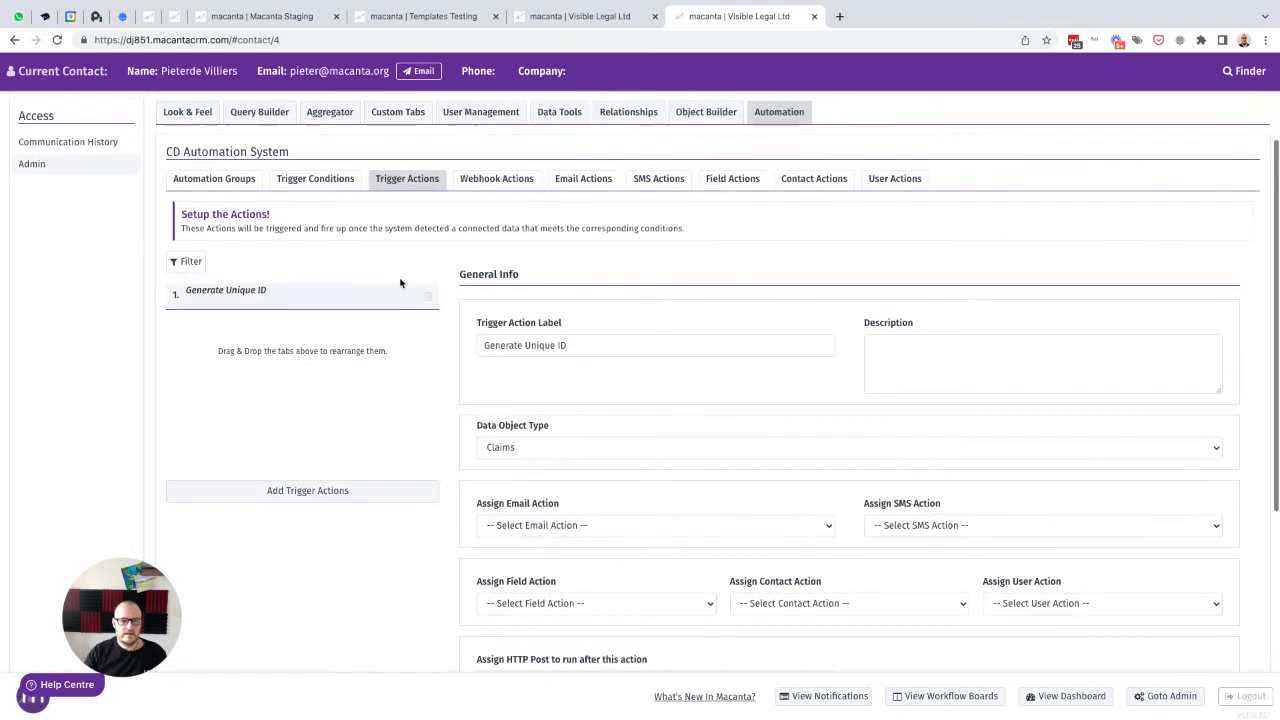
{"action": "left_click", "coordinate": [313, 180]}
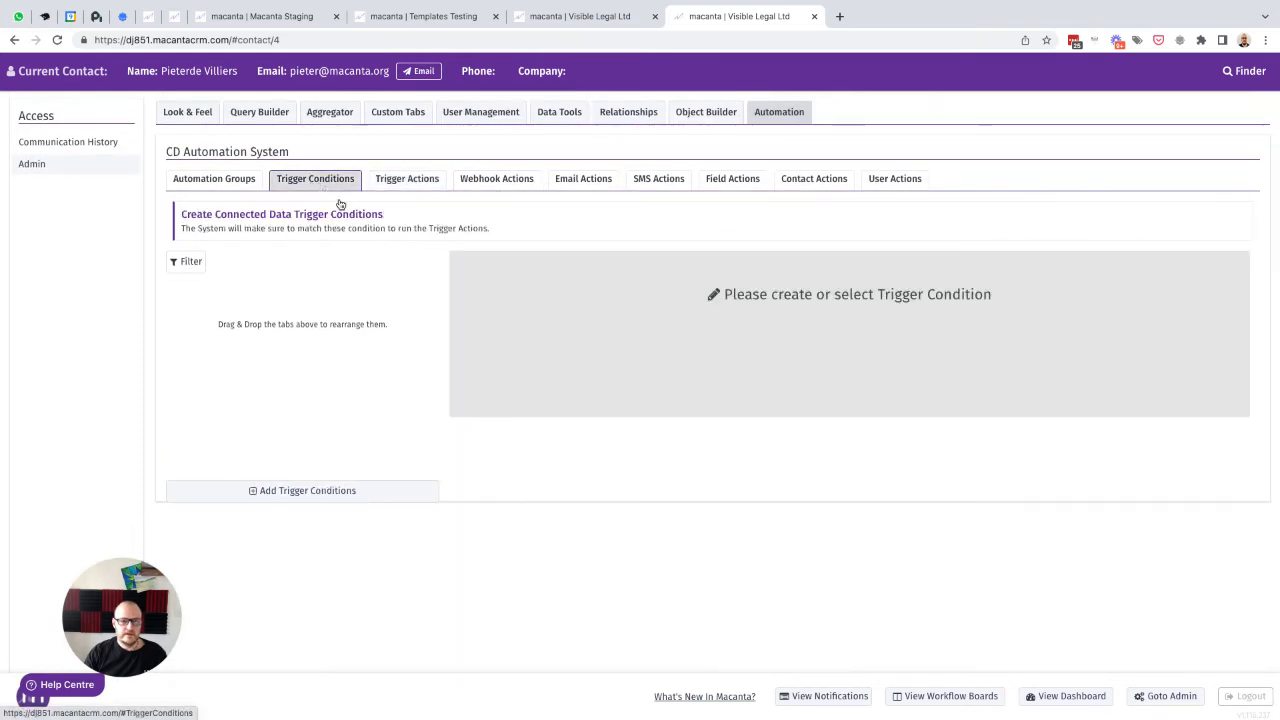
{"action": "left_click", "coordinate": [277, 492]}
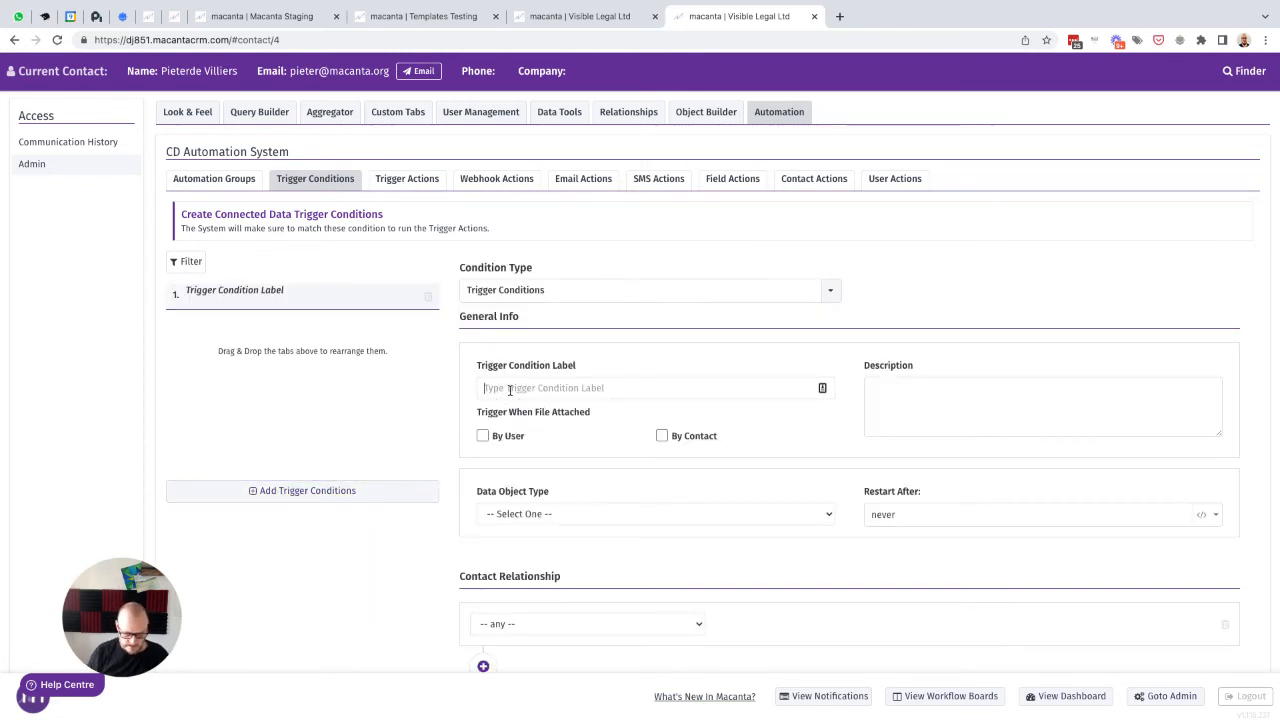
{"action": "type", "text": "Uni"}
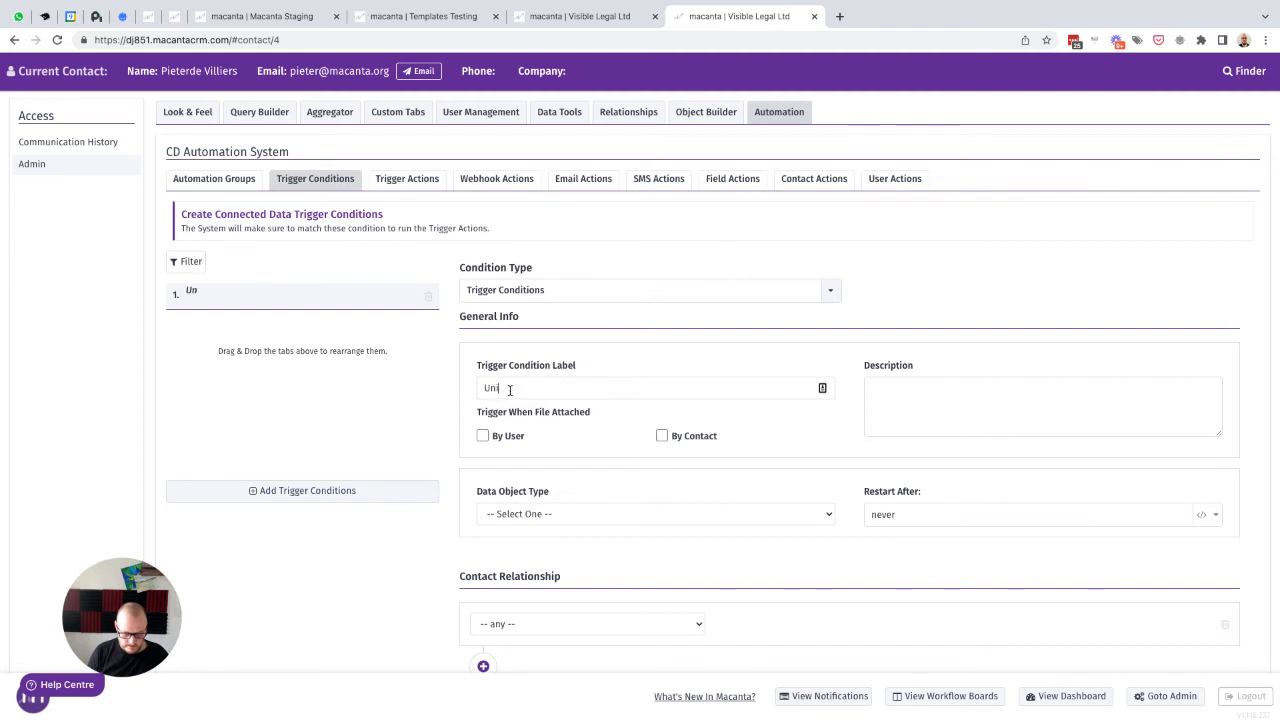
{"action": "type", "text": "que ID is N"}
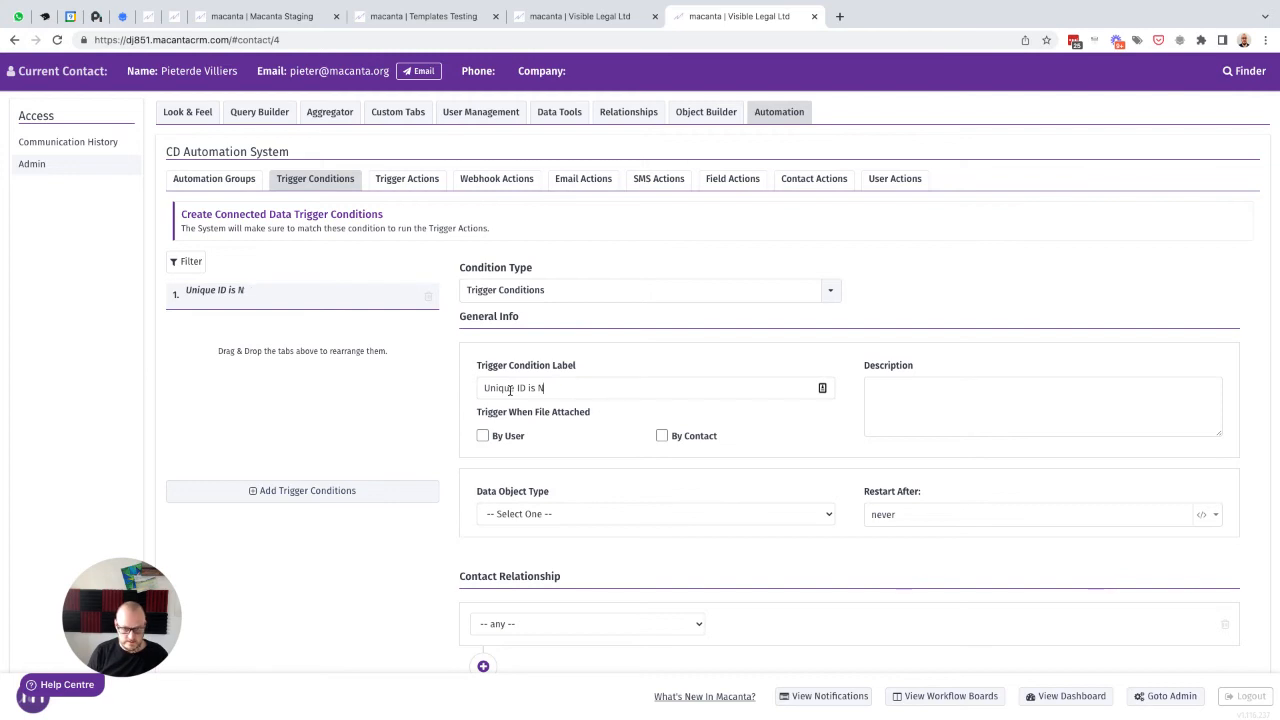
{"action": "type", "text": "ull"}
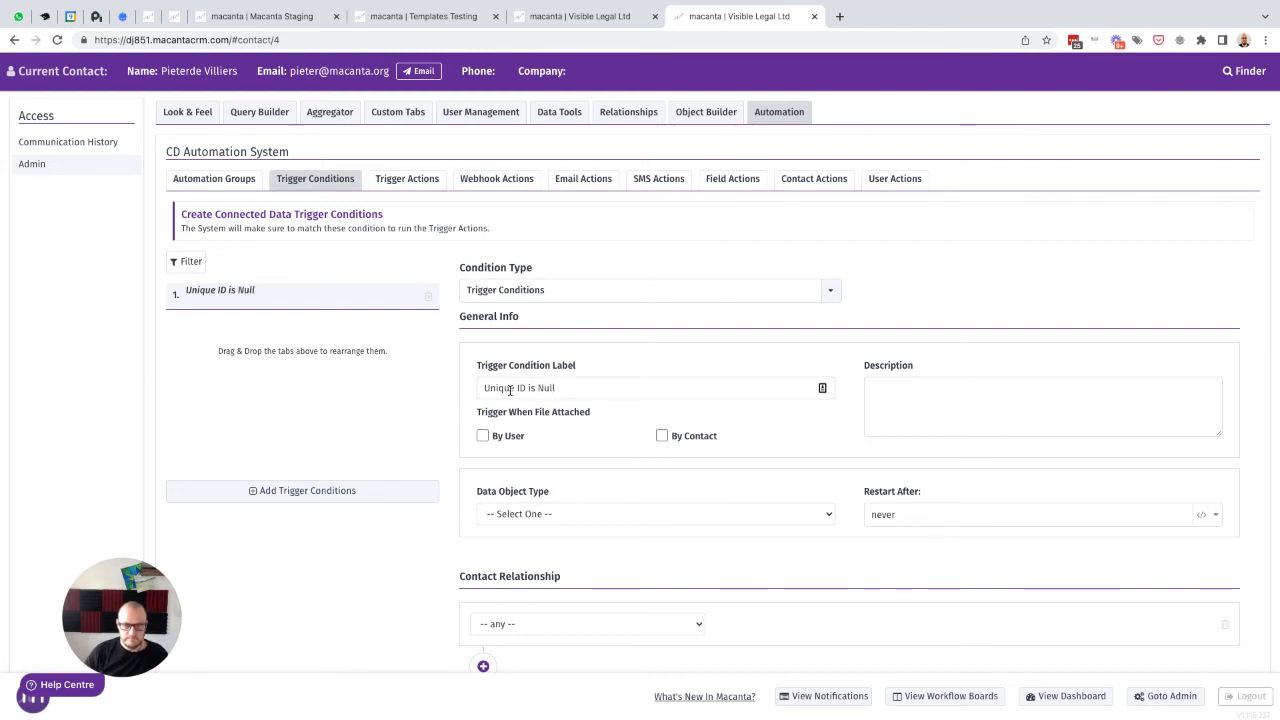
- Set the trigger condition's data object type to Claims and its contact relationship to Client
{"action": "scroll", "coordinate": [510, 390], "scroll_direction": "down", "scroll_amount": 1}
{"action": "left_click", "coordinate": [640, 431]}
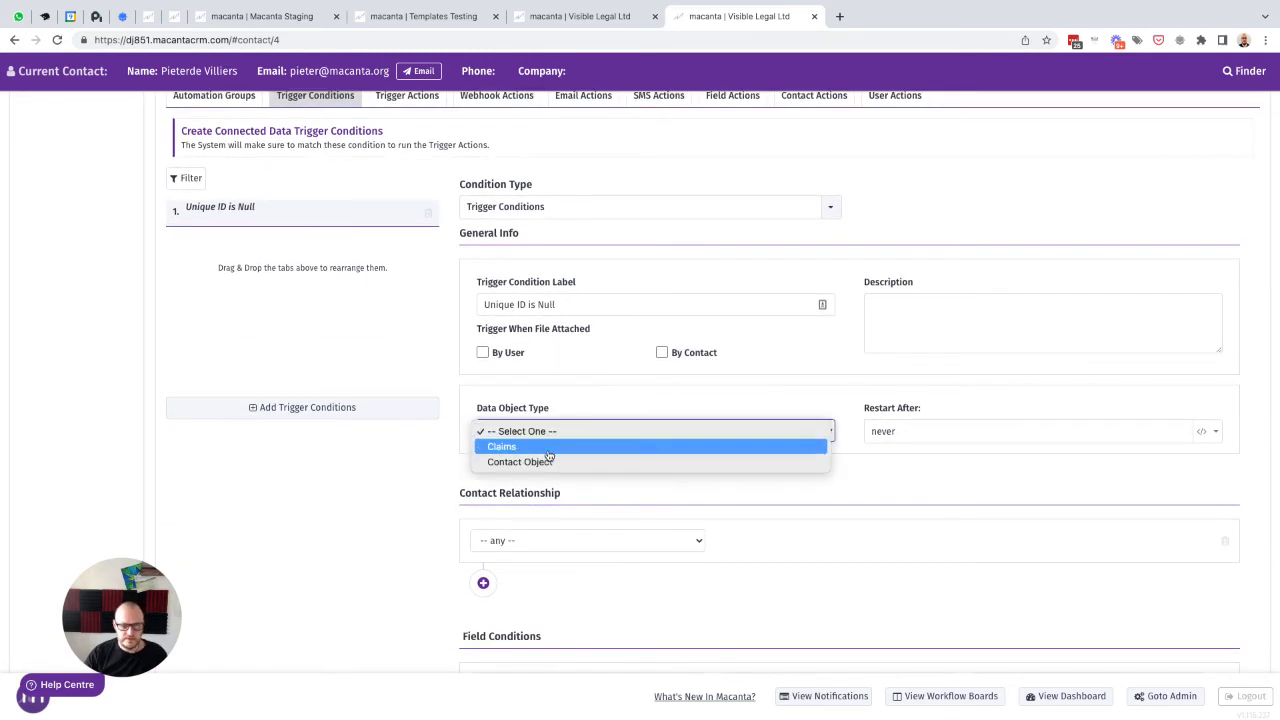
{"action": "left_click", "coordinate": [548, 450]}
{"action": "scroll", "coordinate": [549, 454], "scroll_direction": "down", "scroll_amount": 1}
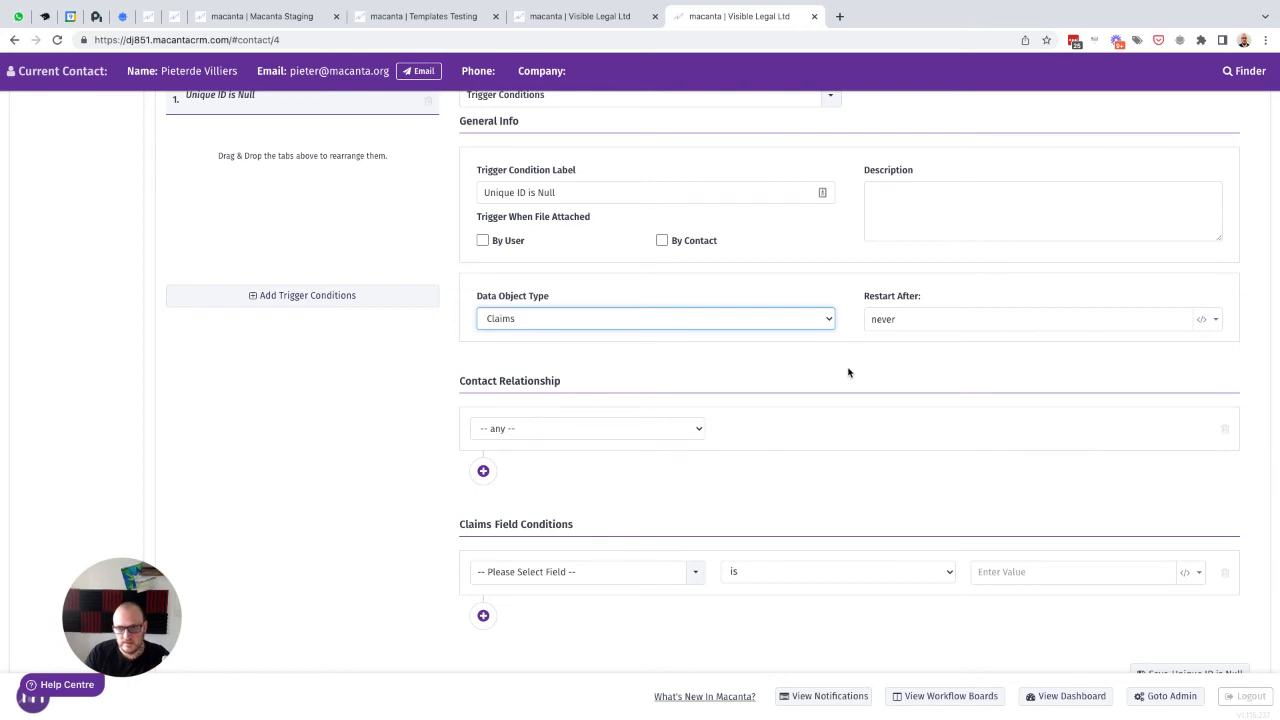
{"action": "double_click", "coordinate": [889, 318]}
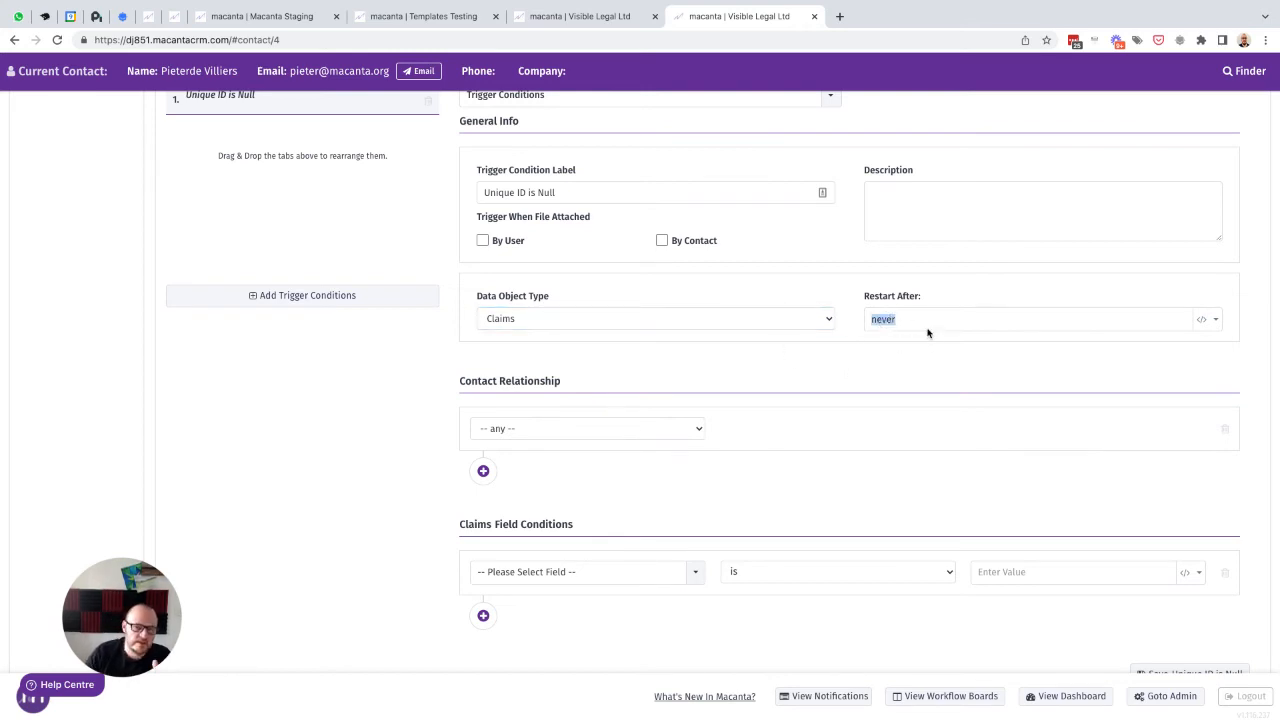
{"action": "left_click", "coordinate": [556, 432]}
{"action": "left_click", "coordinate": [643, 459]}
{"action": "scroll", "coordinate": [783, 463], "scroll_direction": "down", "scroll_amount": 1}
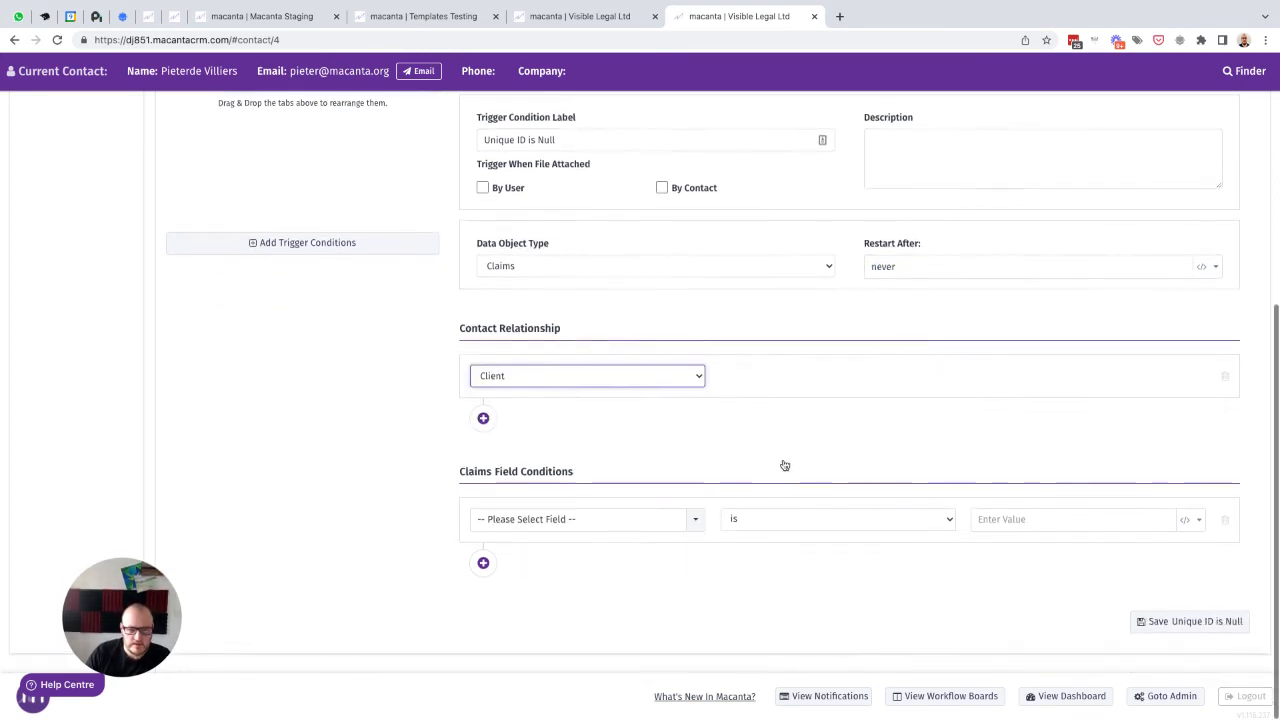
- Add the field condition CE Unique ID "is null" to the trigger condition, save it and reload the page
{"action": "left_click", "coordinate": [541, 525]}
{"action": "type", "text": "ce"}
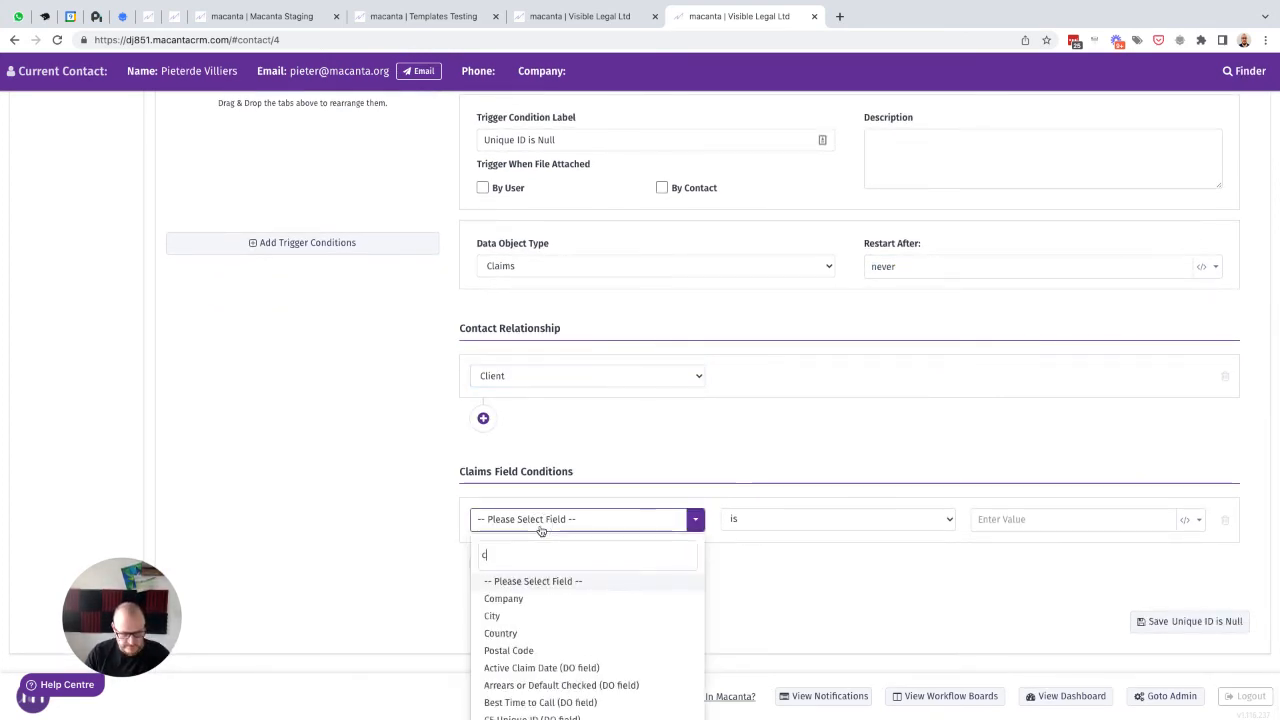
{"action": "left_click", "coordinate": [545, 581]}
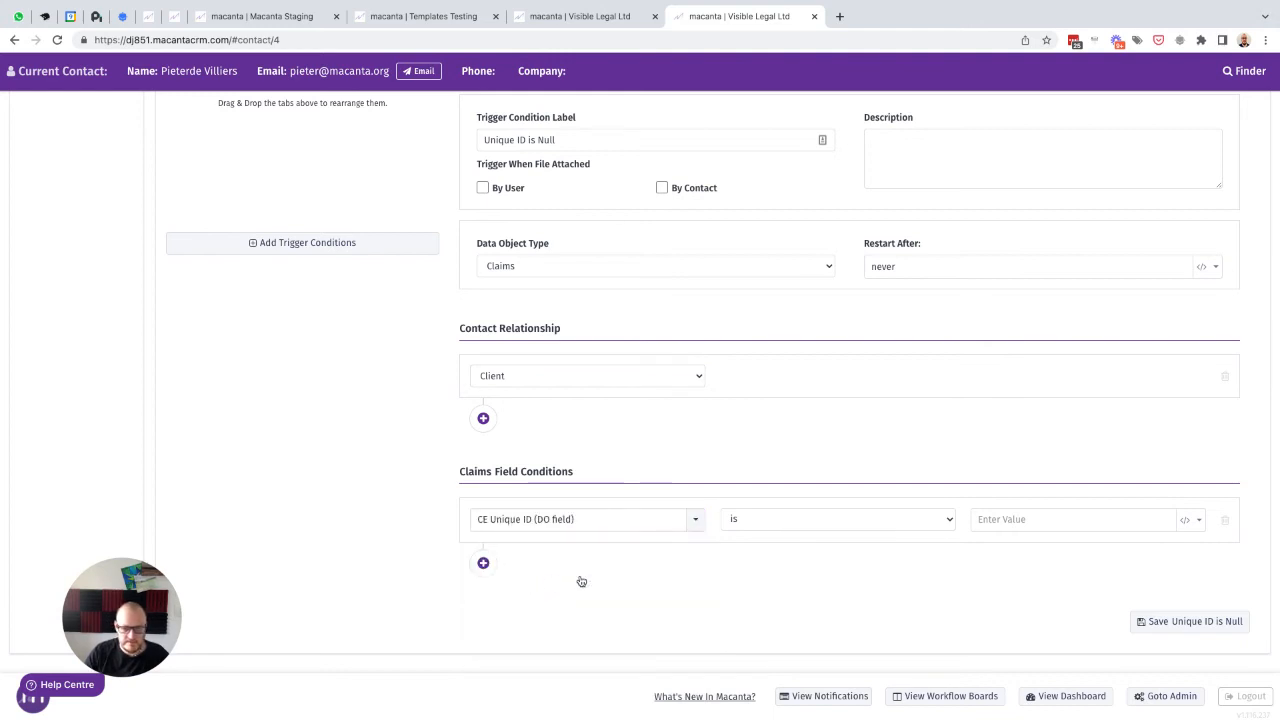
{"action": "left_click", "coordinate": [811, 524]}
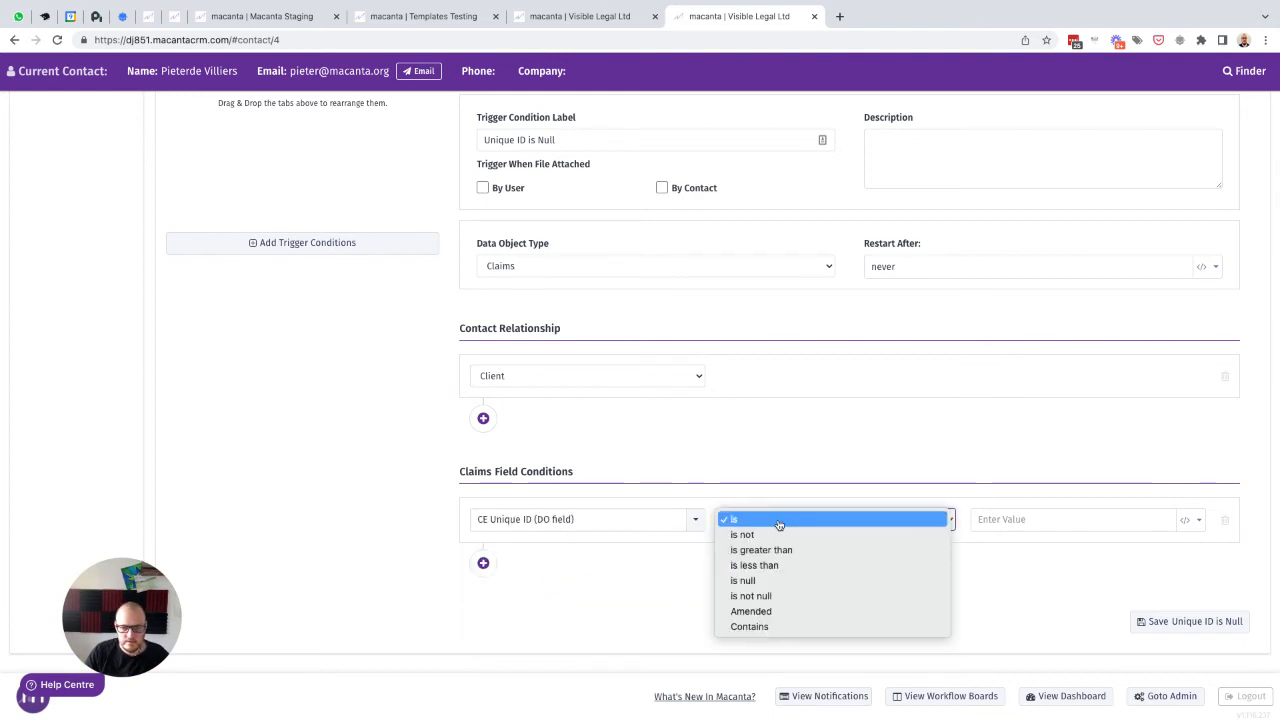
{"action": "left_click", "coordinate": [752, 583]}
{"action": "left_click", "coordinate": [1165, 623]}
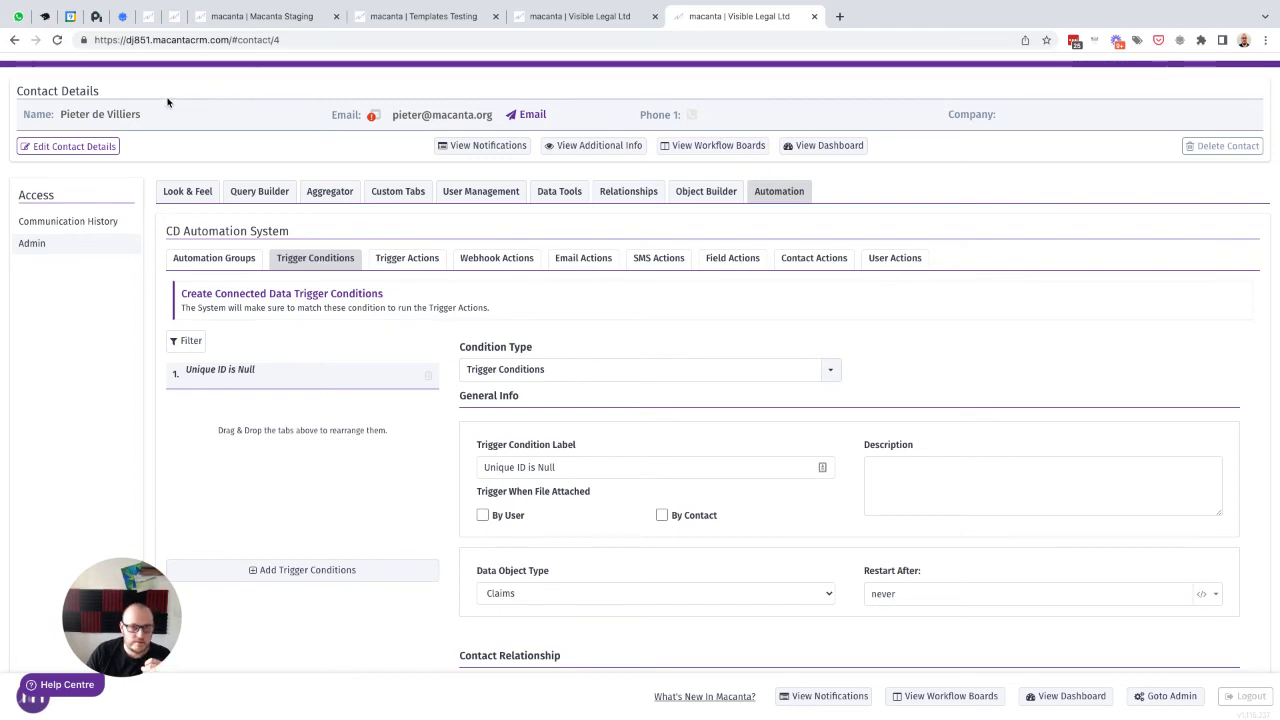
{"action": "left_click", "coordinate": [57, 40]}
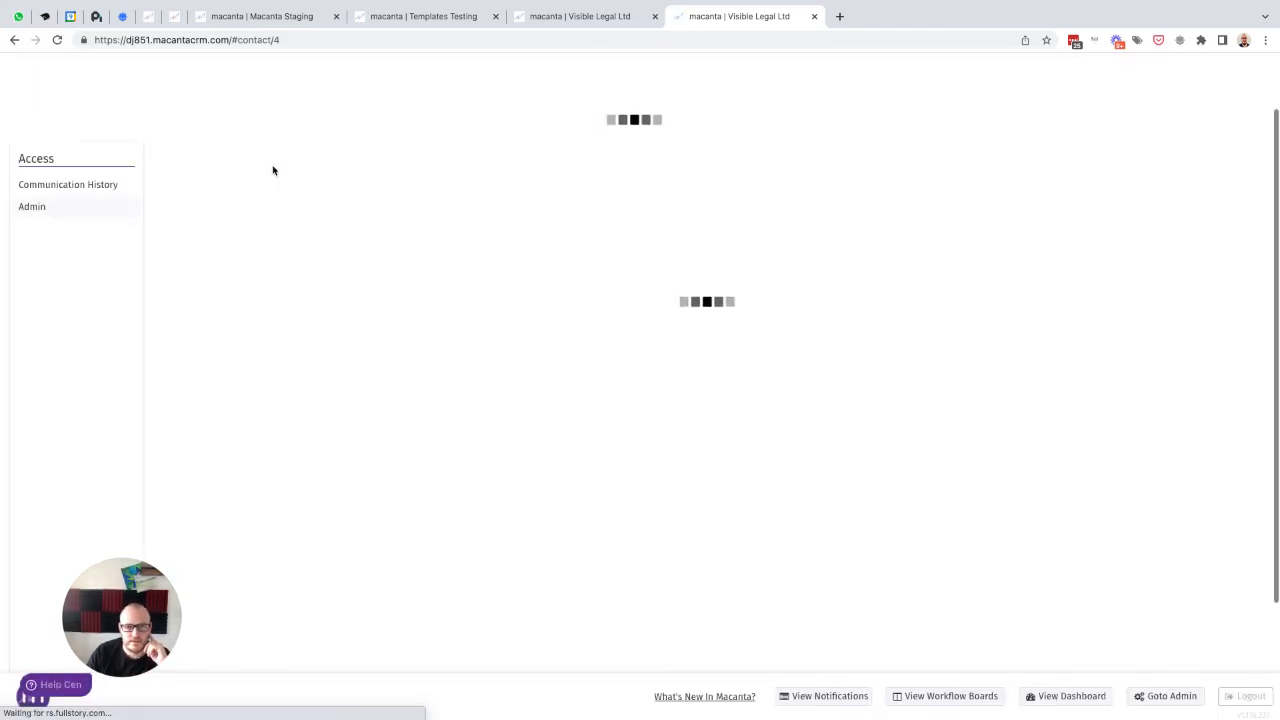
- Assign the Generate Unique ID field action to the Generate Unique ID trigger action and save it
{"action": "left_click", "coordinate": [778, 193]}
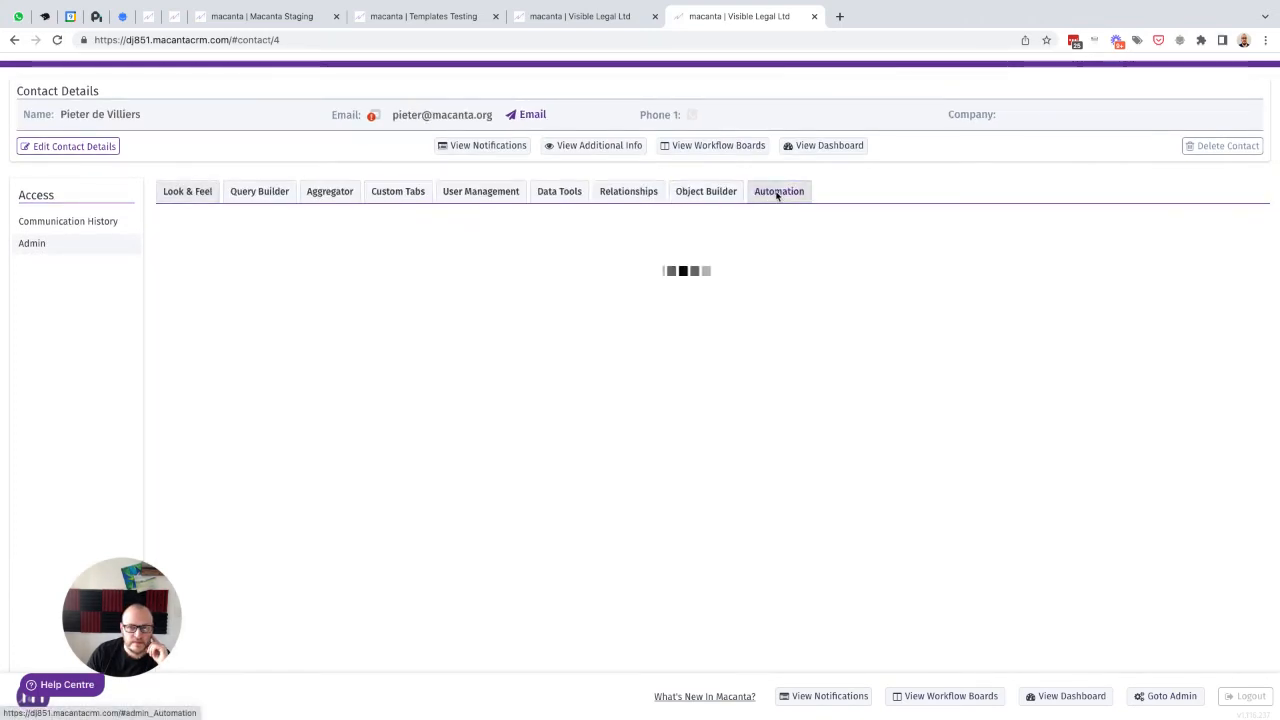
{"action": "left_click", "coordinate": [404, 257]}
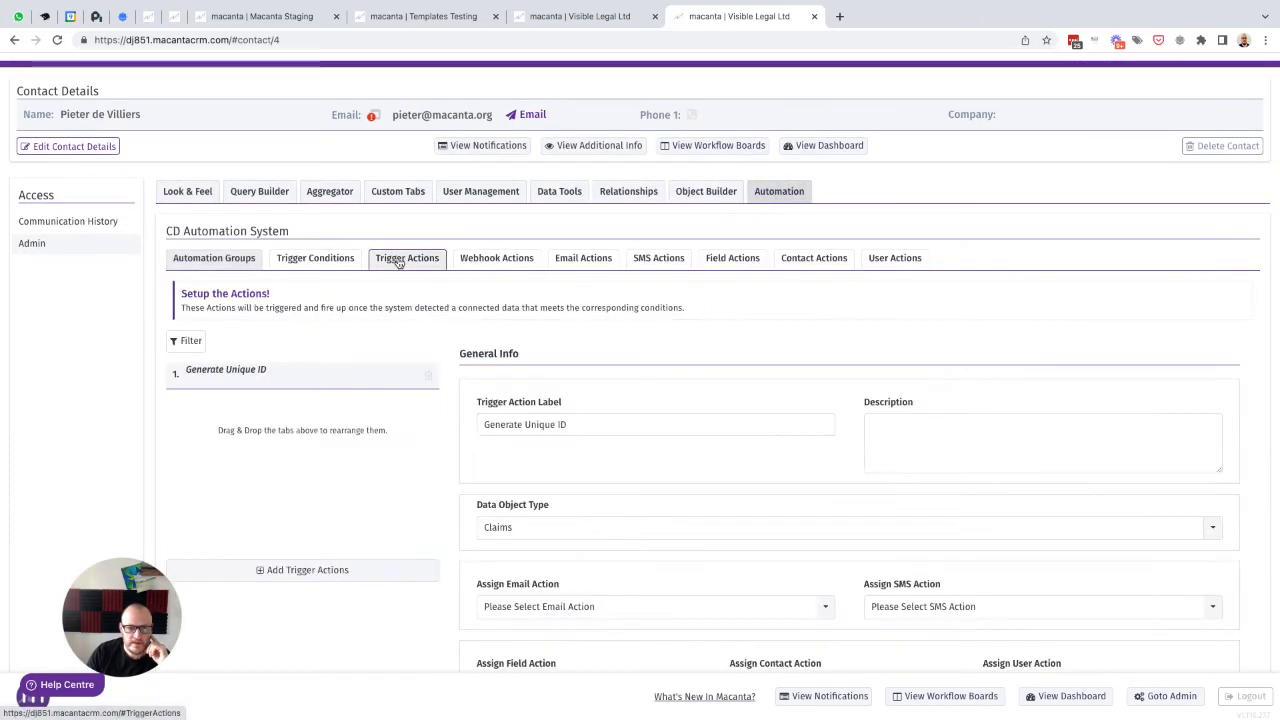
{"action": "scroll", "coordinate": [399, 263], "scroll_direction": "down", "scroll_amount": 1}
{"action": "scroll", "coordinate": [554, 426], "scroll_direction": "down", "scroll_amount": 2}
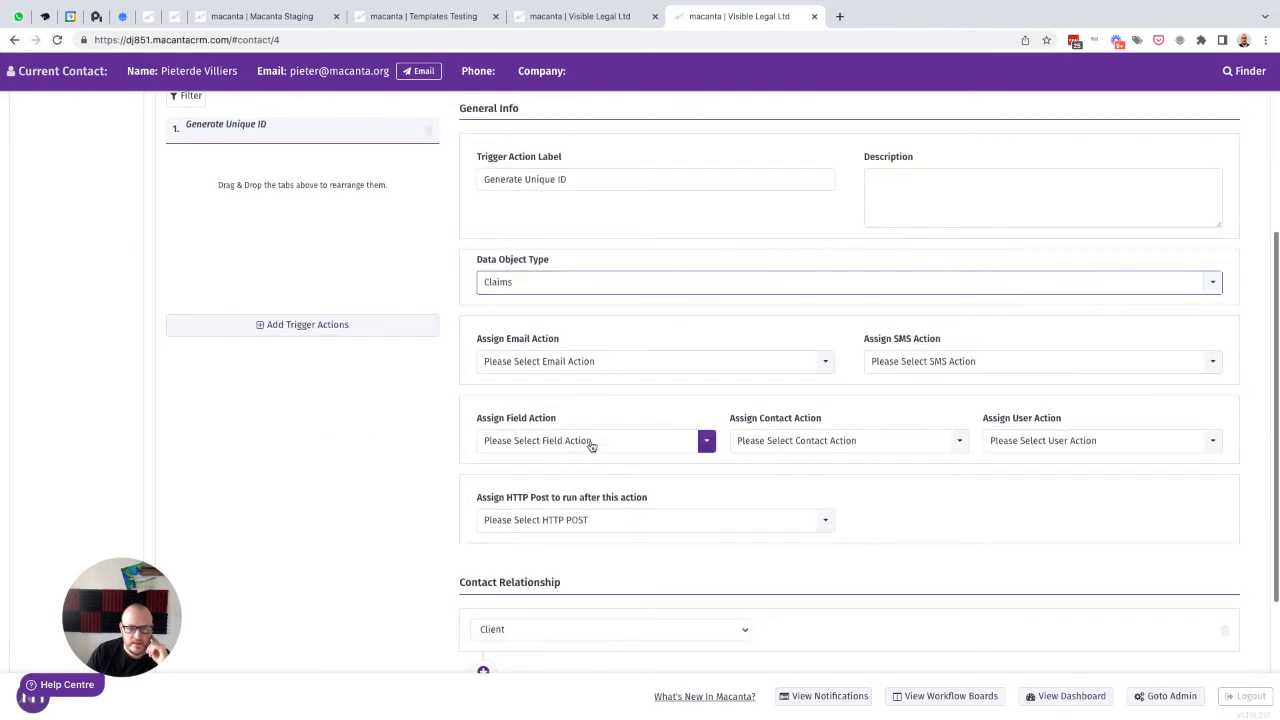
{"action": "left_click", "coordinate": [538, 444]}
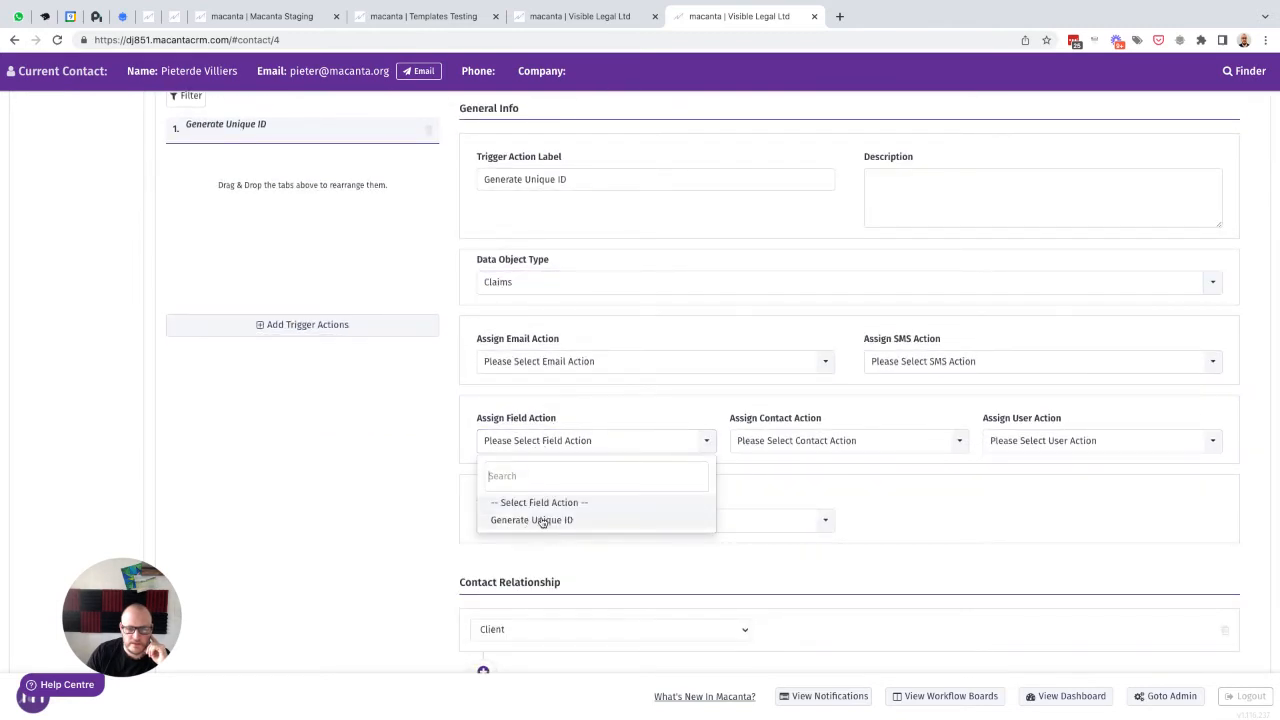
{"action": "left_click", "coordinate": [534, 521]}
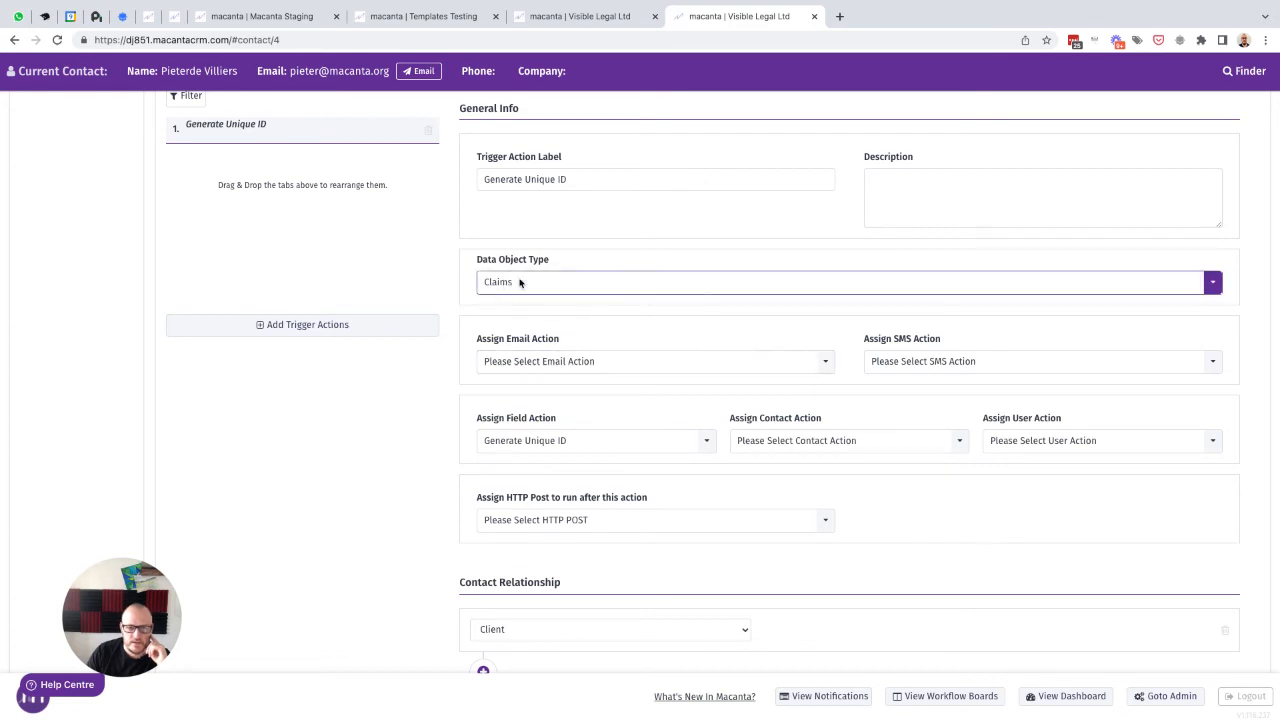
{"action": "scroll", "coordinate": [450, 463], "scroll_direction": "down", "scroll_amount": 3}
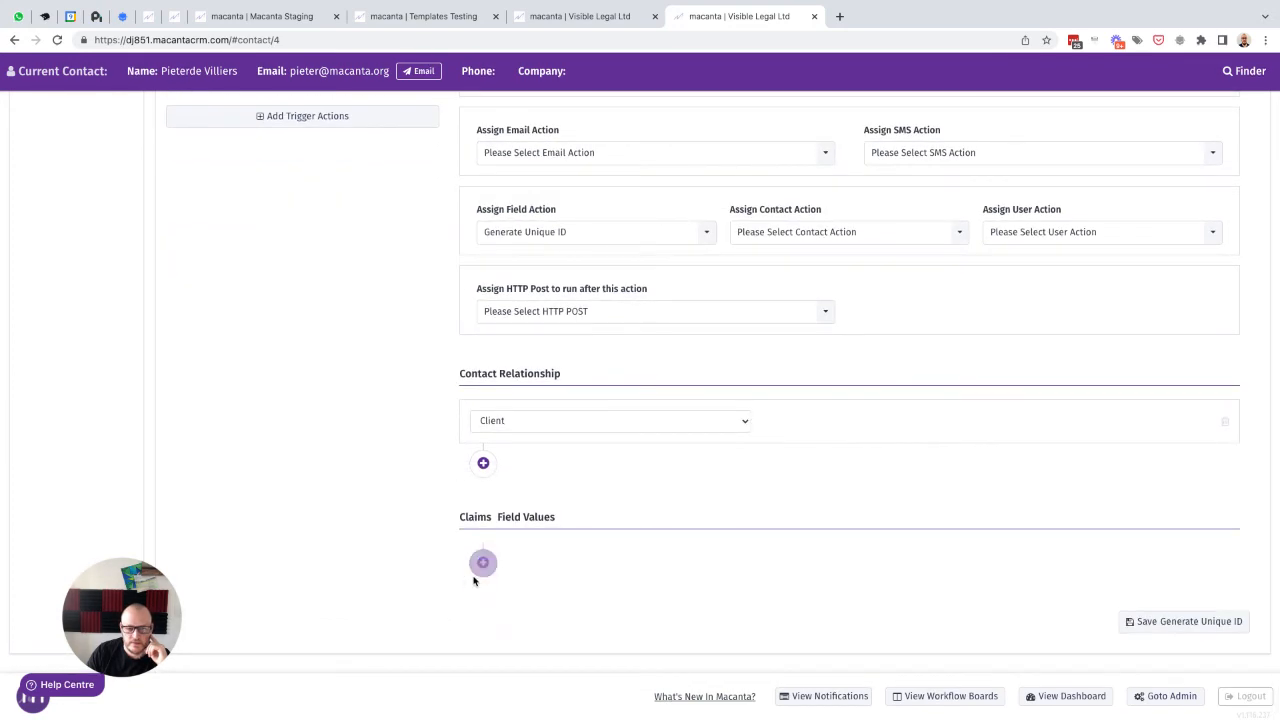
{"action": "left_click", "coordinate": [1155, 622]}
- Add an automation group labelled "Claims"
{"action": "scroll", "coordinate": [417, 391], "scroll_direction": "up", "scroll_amount": 4}
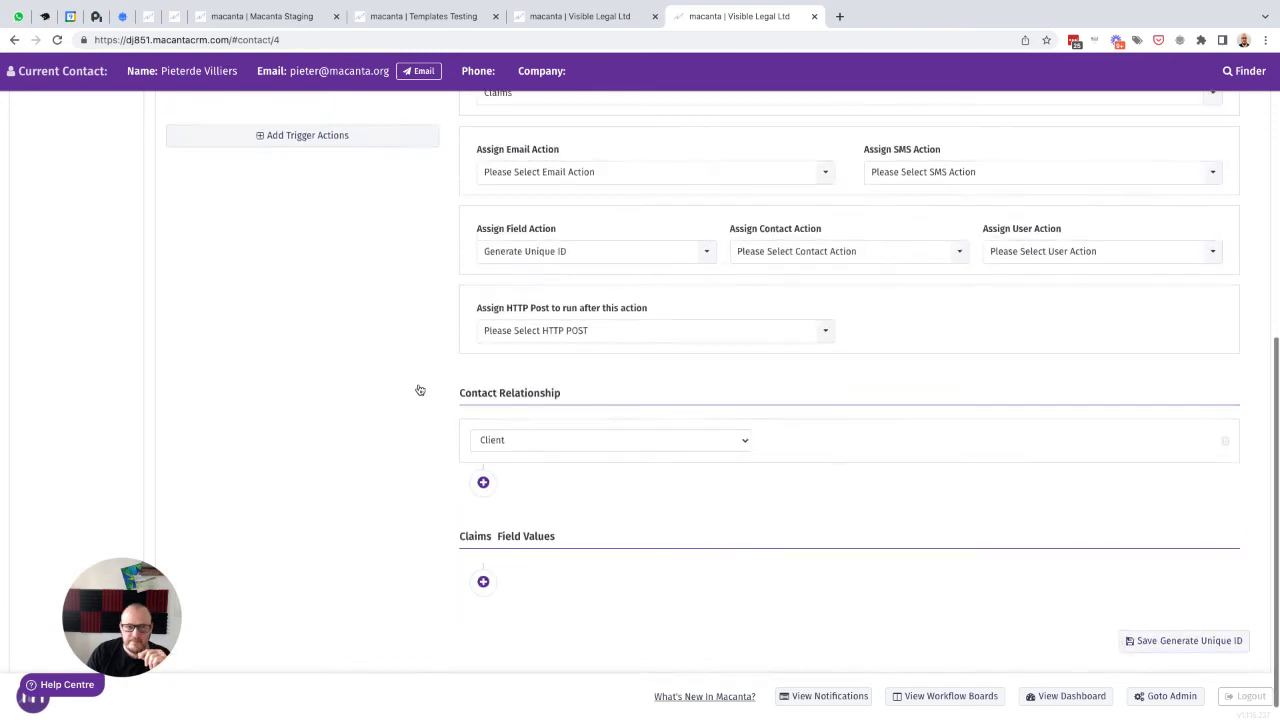
{"action": "left_click", "coordinate": [209, 149]}
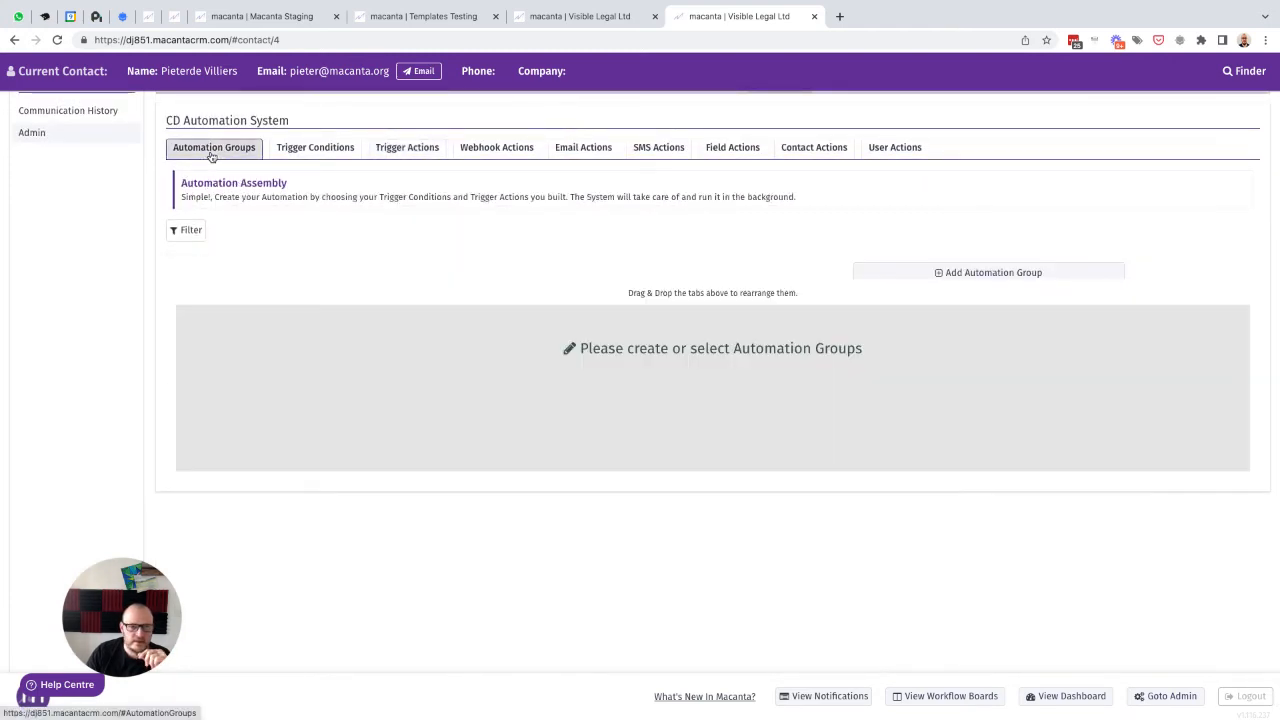
{"action": "left_click", "coordinate": [972, 272]}
{"action": "left_click", "coordinate": [263, 340]}
{"action": "type", "text": "Claims"}
- Set the group's automation to run Generate Unique ID if Unique ID is Null, turn it on and save the group
{"action": "left_click", "coordinate": [306, 494]}
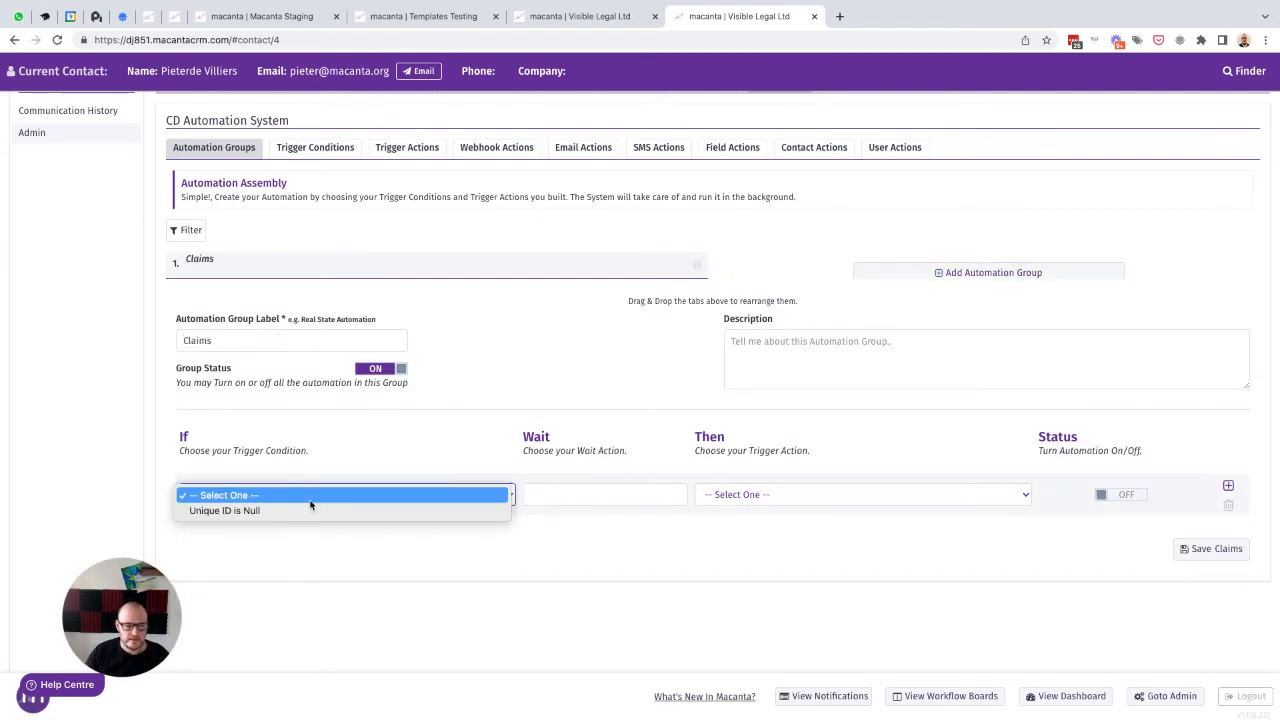
{"action": "left_click", "coordinate": [283, 515]}
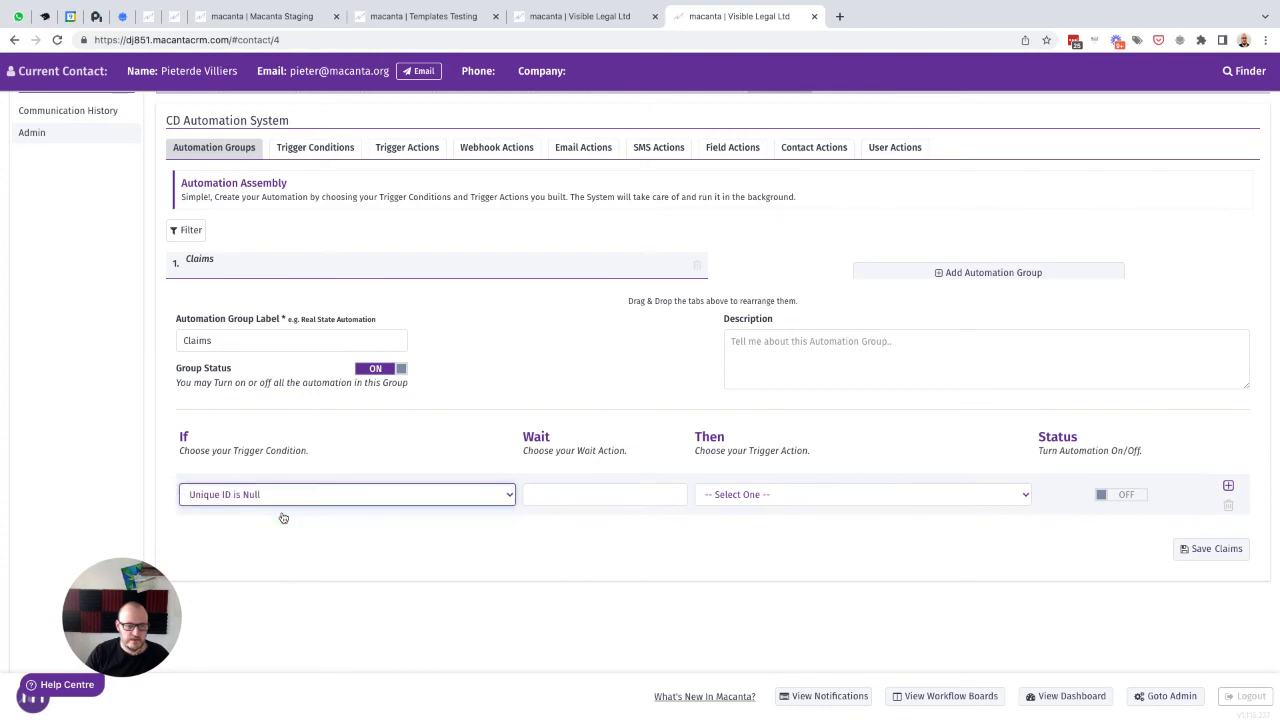
{"action": "left_click", "coordinate": [795, 496]}
{"action": "left_click", "coordinate": [777, 514]}
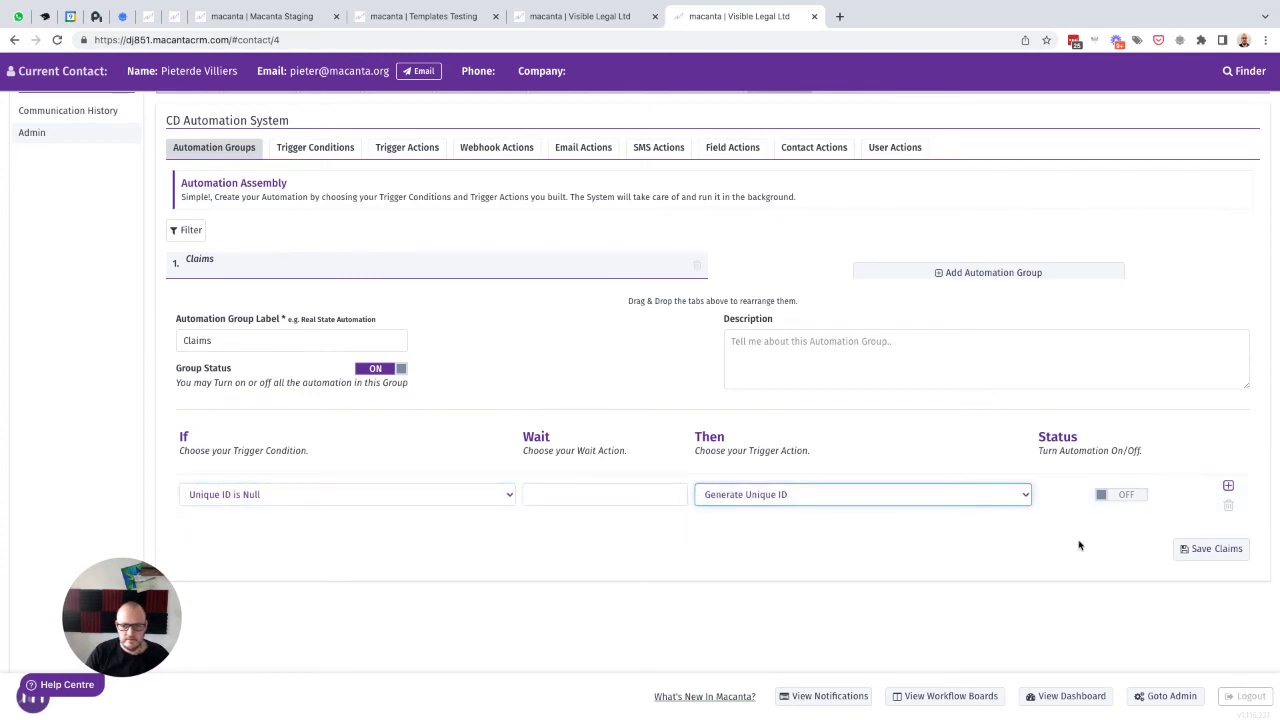
{"action": "left_click", "coordinate": [1112, 496]}
{"action": "left_click", "coordinate": [1202, 551]}
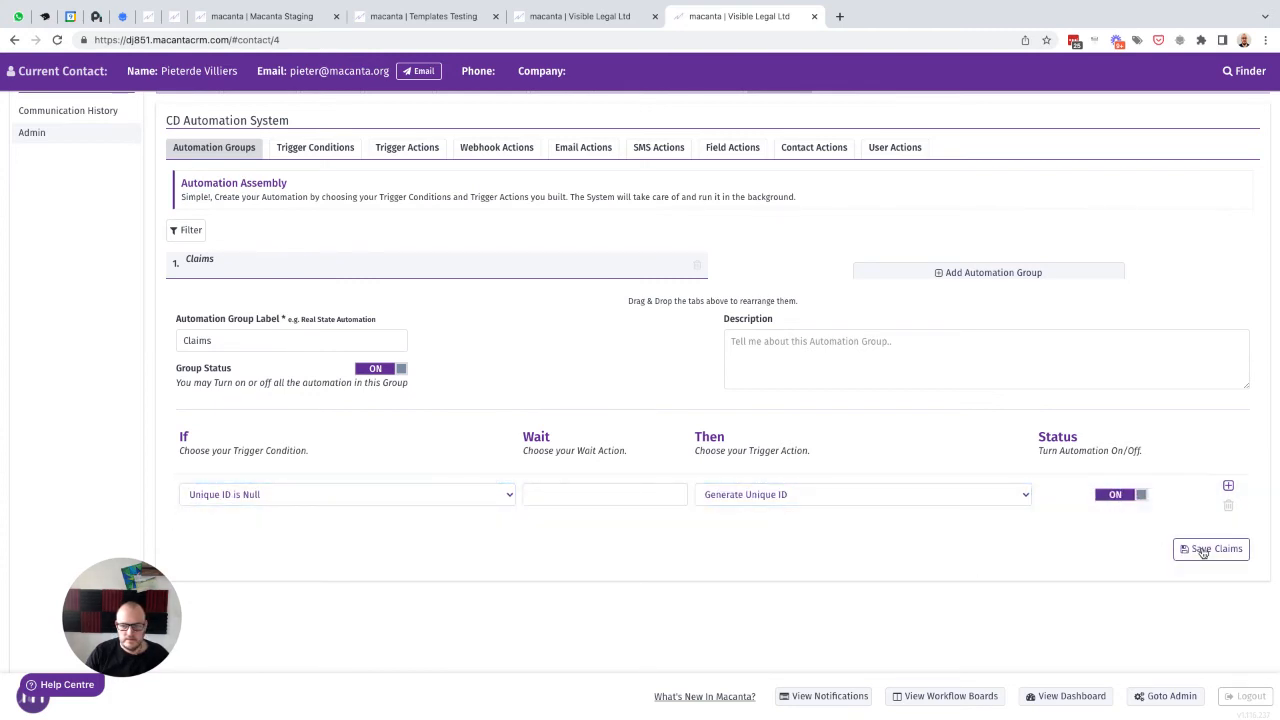
- Examine the Car Finance claim's tracking fields and its available claim status options
{"action": "left_click", "coordinate": [589, 18]}
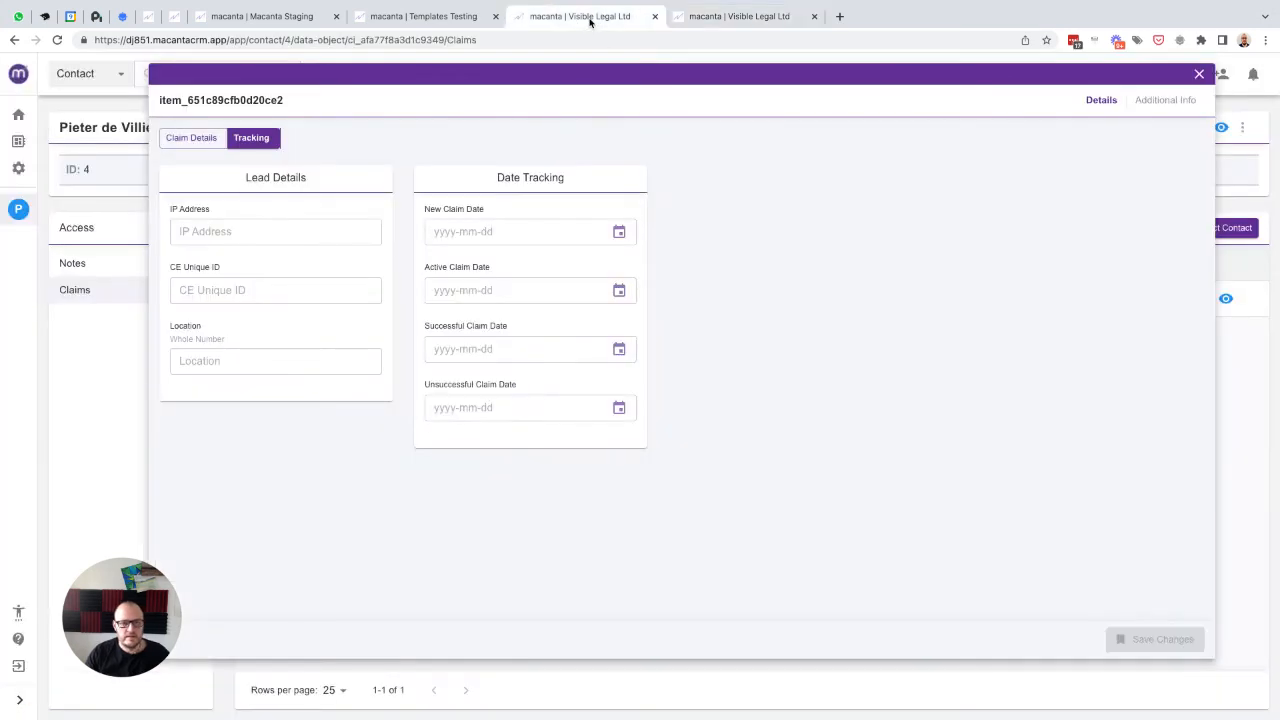
{"action": "left_click", "coordinate": [1199, 73]}
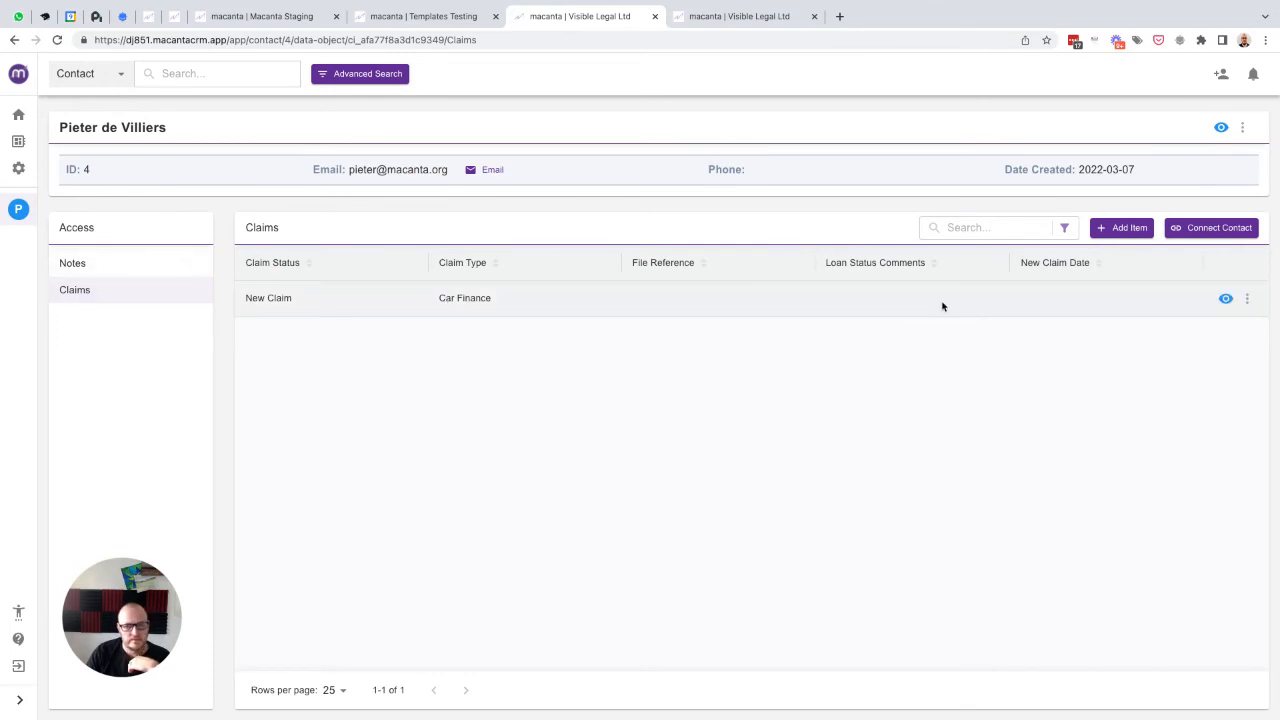
{"action": "left_click", "coordinate": [1225, 298]}
{"action": "left_click", "coordinate": [262, 143]}
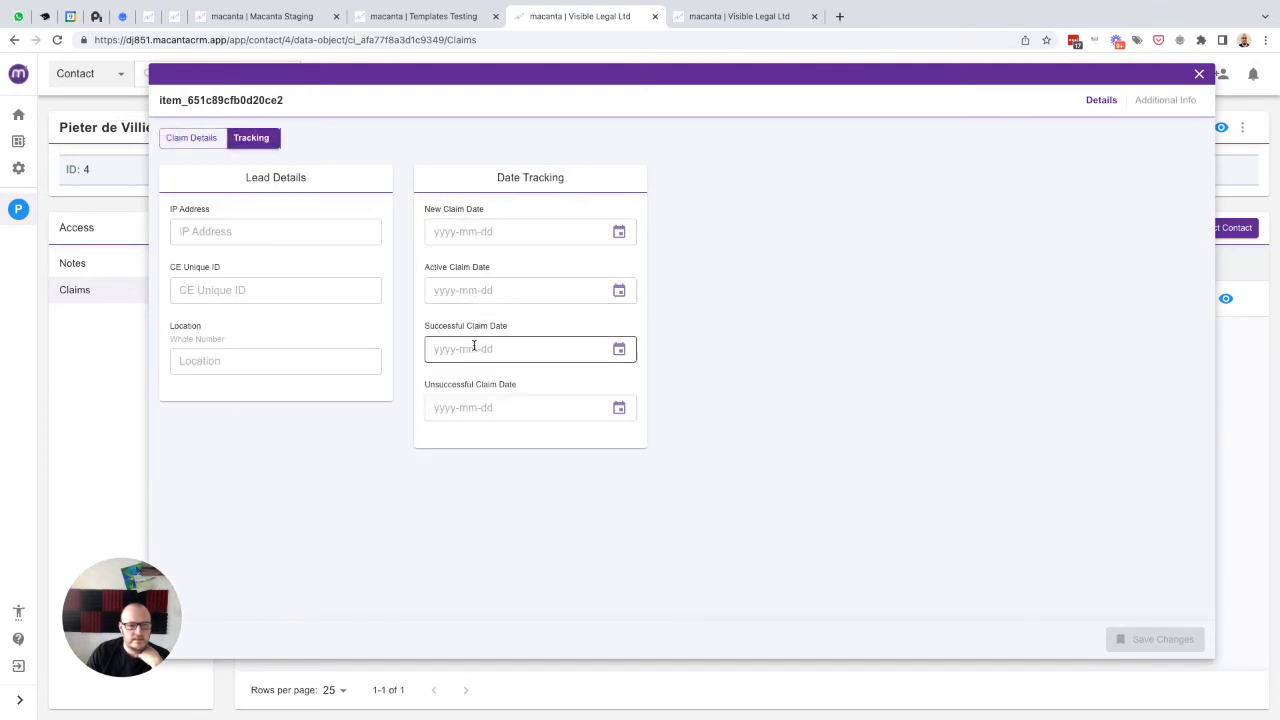
{"action": "left_click", "coordinate": [194, 138]}
{"action": "left_click", "coordinate": [234, 206]}
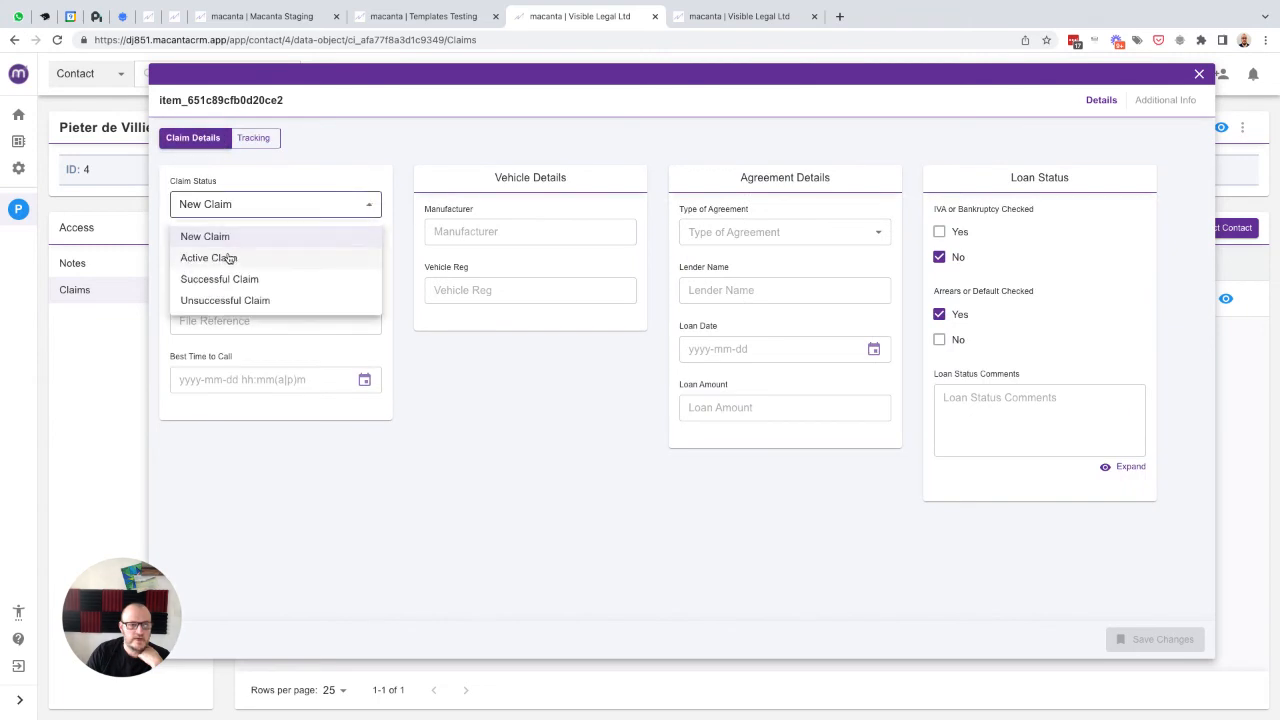
{"action": "left_click", "coordinate": [251, 140]}
{"action": "left_click", "coordinate": [252, 140]}
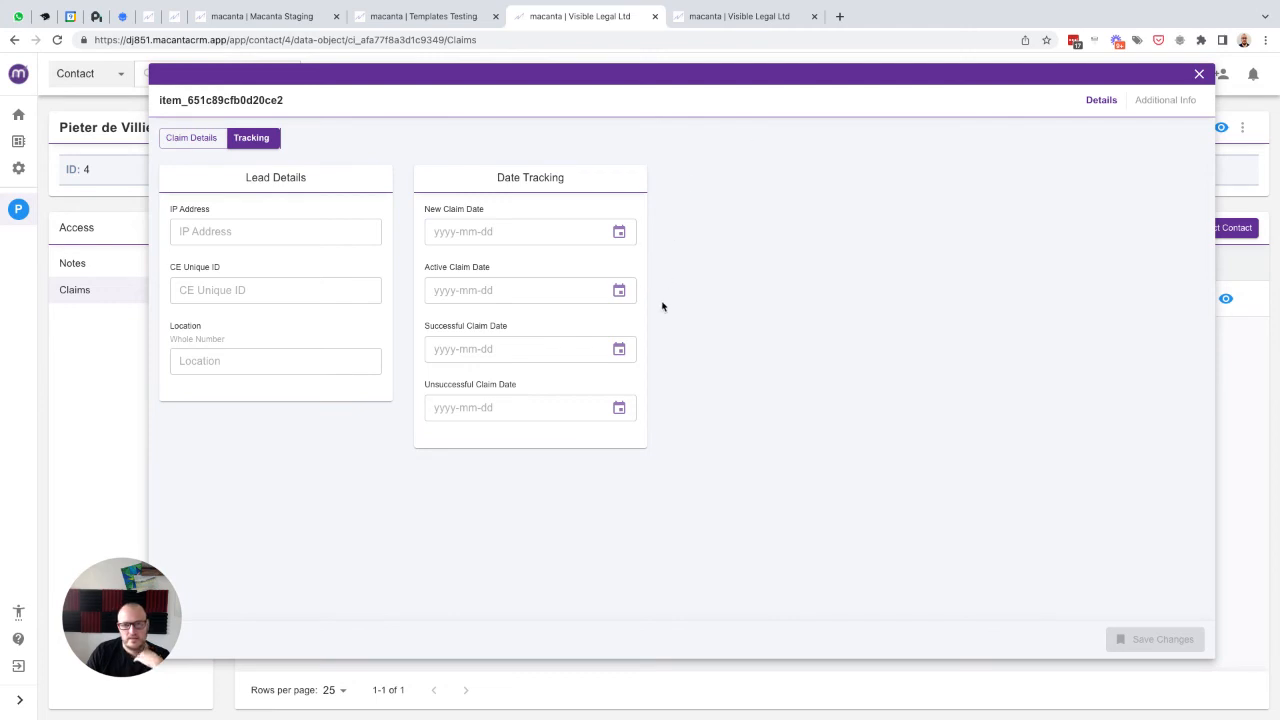
- Add a trigger action labelled "Set New Claim Date - Today" in the legacy automation admin and copy the label
{"action": "left_click", "coordinate": [738, 17]}
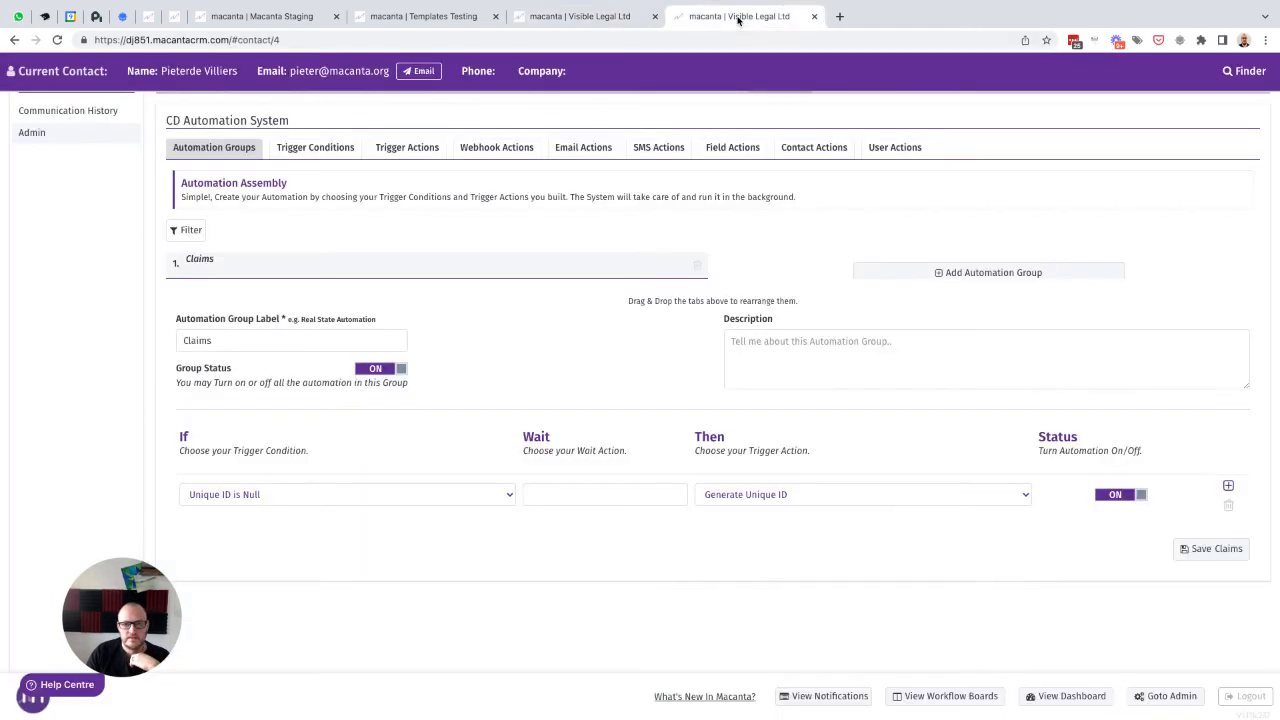
{"action": "left_click", "coordinate": [414, 151]}
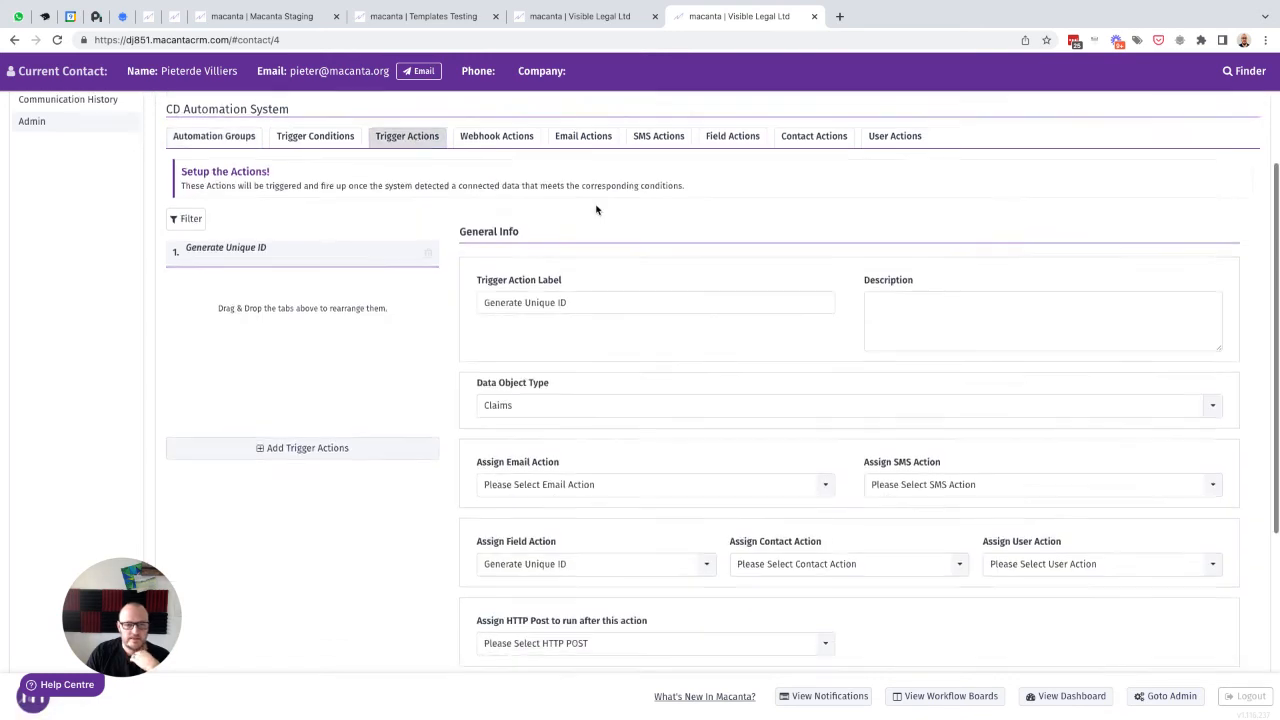
{"action": "scroll", "coordinate": [349, 443], "scroll_direction": "down", "scroll_amount": 1}
{"action": "left_click", "coordinate": [297, 440]}
{"action": "type", "text": "Set New Claim Date - Today"}
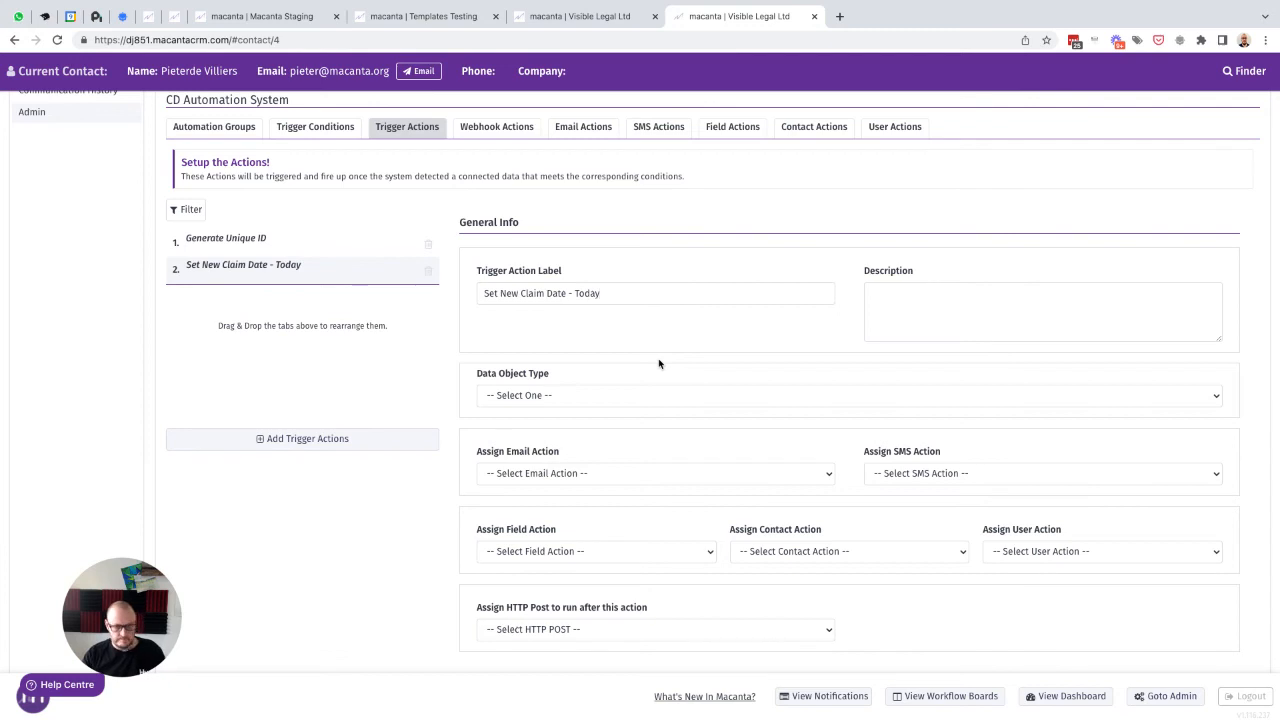
{"action": "key", "text": "ctrl+a"}
{"action": "key", "text": "ctrl+c"}
- Set the Set New Claim Date - Today action's data object type to Claims and its contact relationship to Client
{"action": "scroll", "coordinate": [659, 364], "scroll_direction": "down", "scroll_amount": 2}
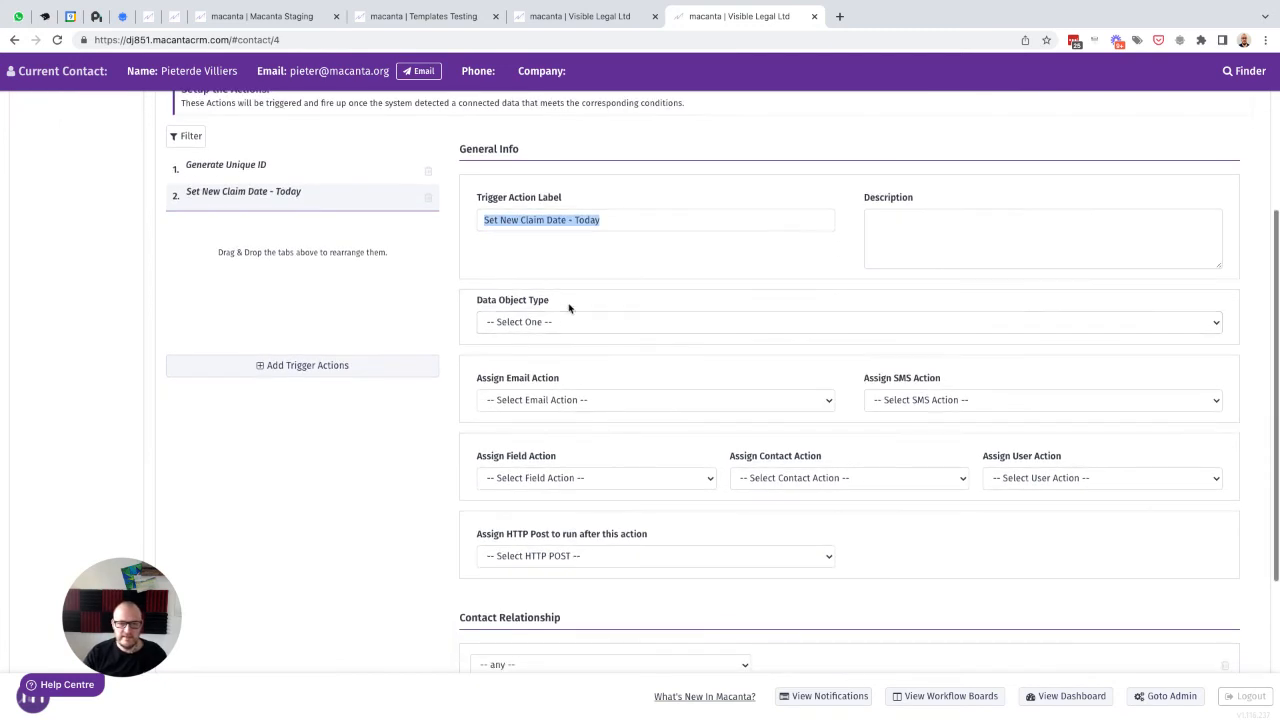
{"action": "left_click", "coordinate": [562, 322]}
{"action": "left_click", "coordinate": [544, 339]}
{"action": "scroll", "coordinate": [674, 440], "scroll_direction": "down", "scroll_amount": 5}
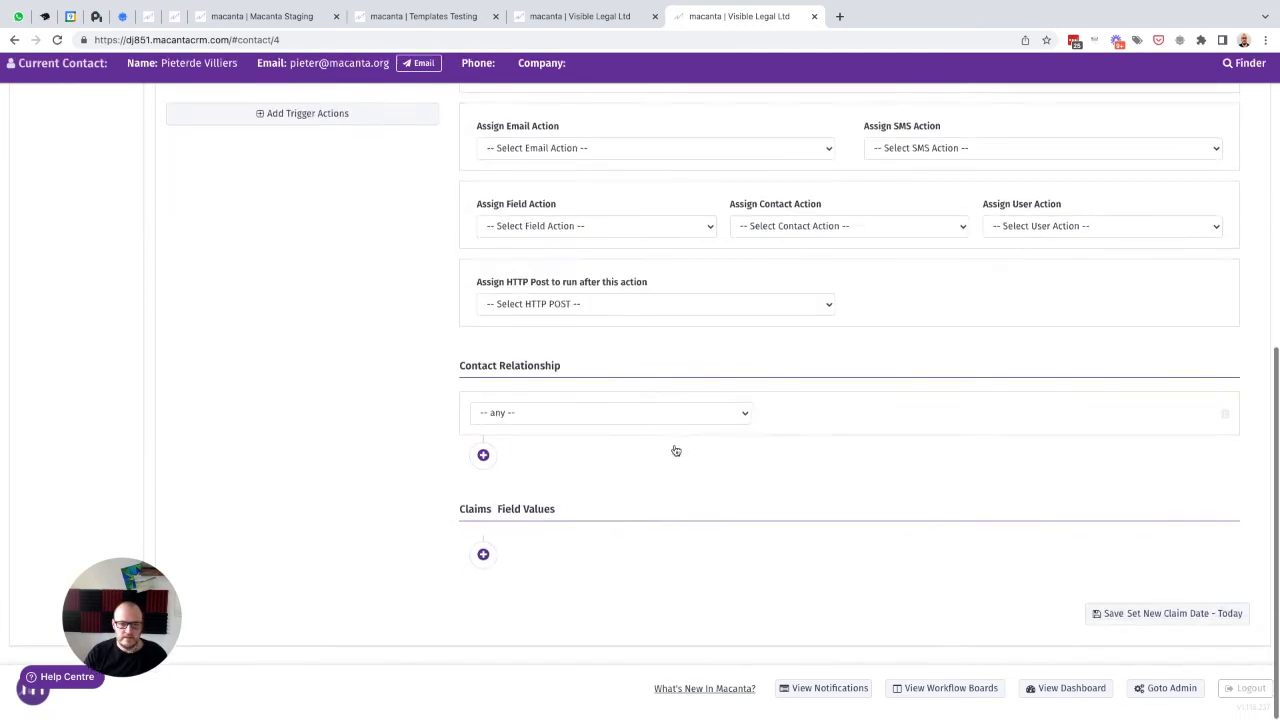
{"action": "left_click", "coordinate": [531, 422]}
{"action": "left_click", "coordinate": [493, 452]}
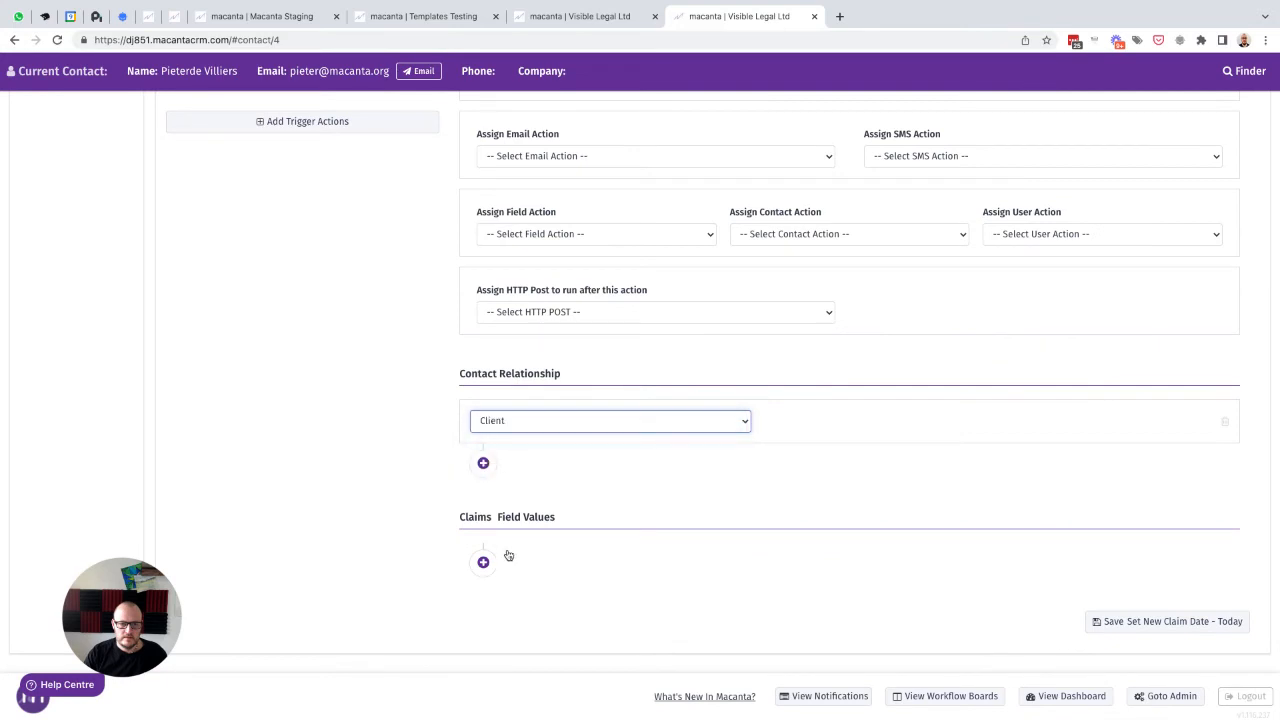
- Add a claims field value setting New Claim Date to "today" and save the trigger action
{"action": "left_click", "coordinate": [483, 562]}
{"action": "scroll", "coordinate": [520, 550], "scroll_direction": "down", "scroll_amount": 1}
{"action": "left_click", "coordinate": [527, 530]}
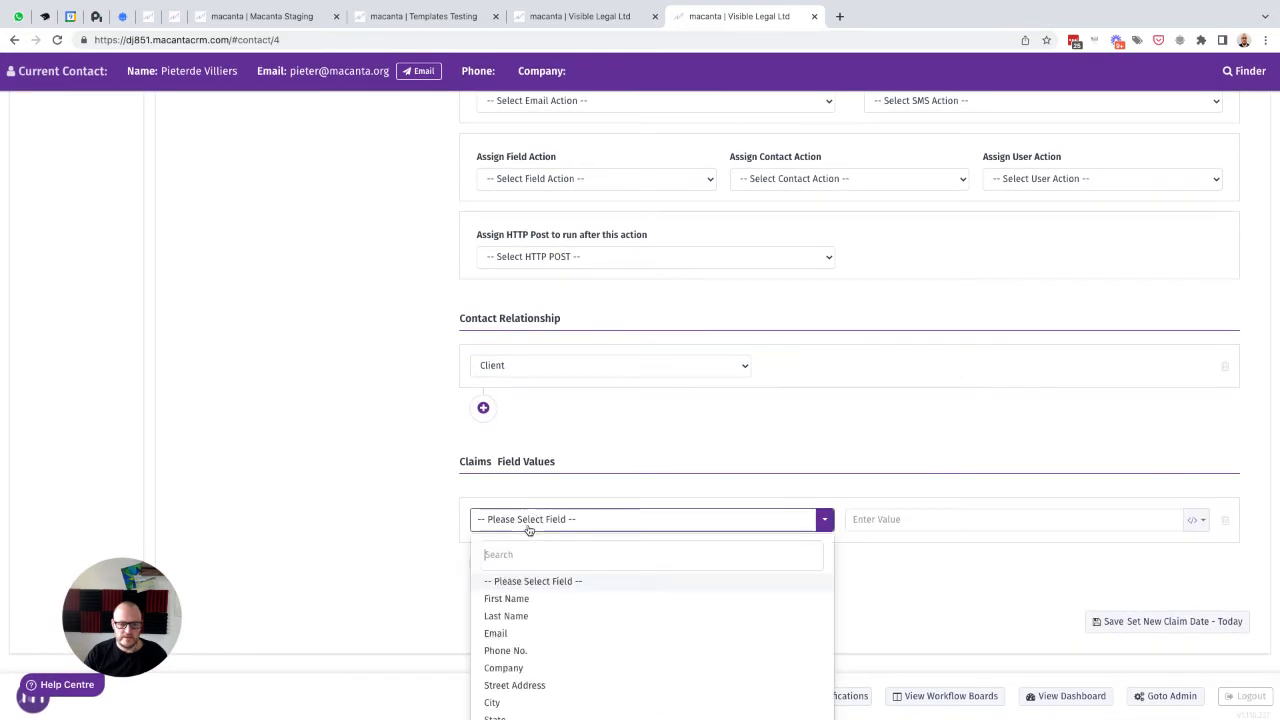
{"action": "type", "text": "date"}
{"action": "left_click", "coordinate": [530, 616]}
{"action": "left_click", "coordinate": [903, 524]}
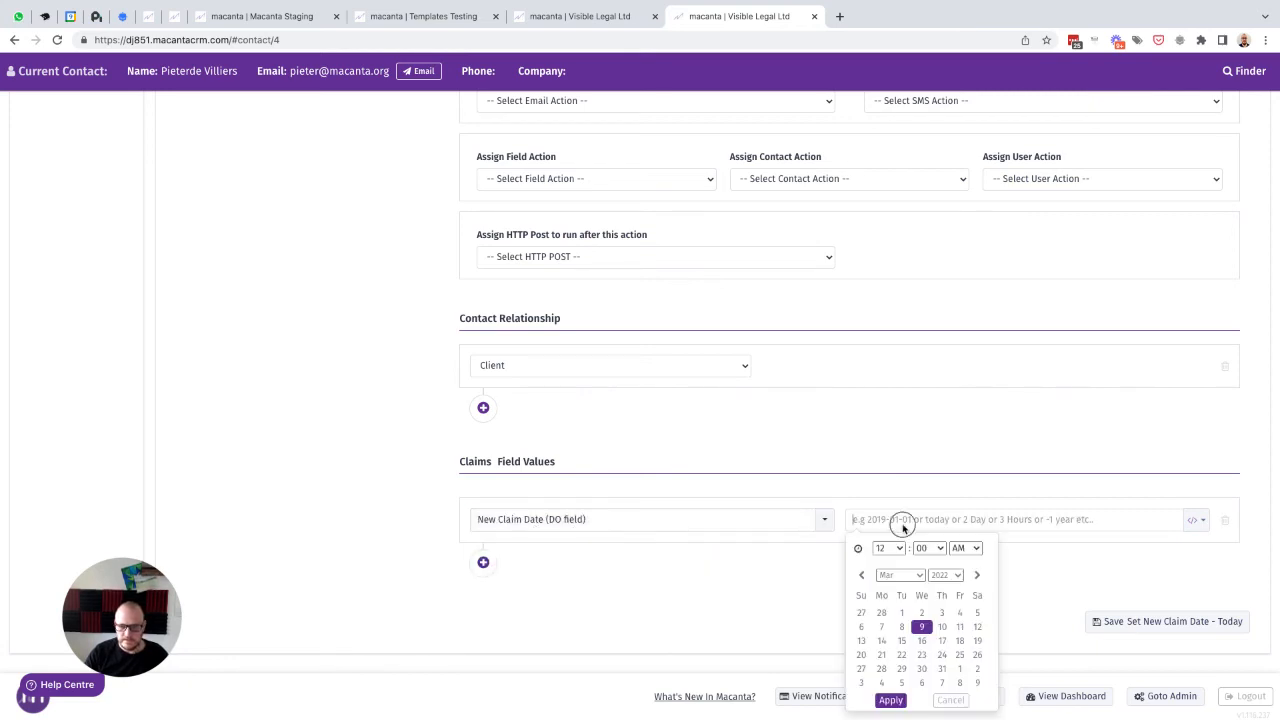
{"action": "type", "text": "today"}
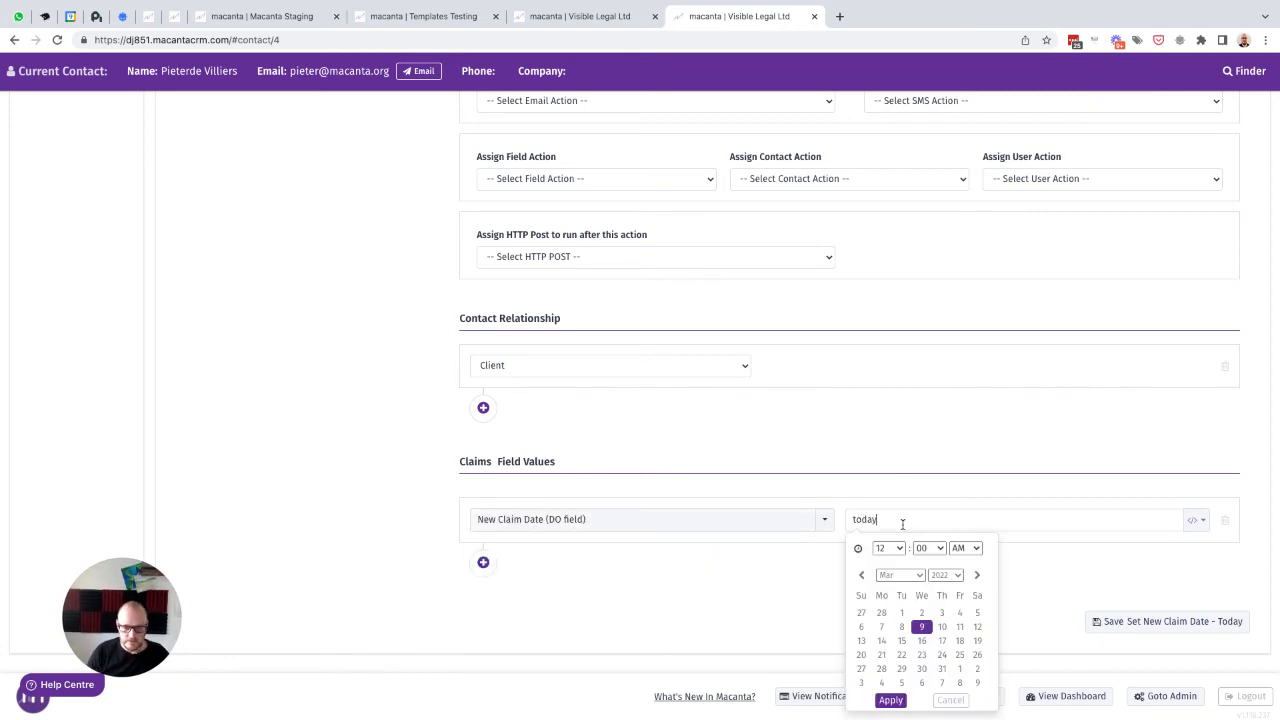
{"action": "left_click", "coordinate": [768, 596]}
{"action": "left_click", "coordinate": [1150, 620]}
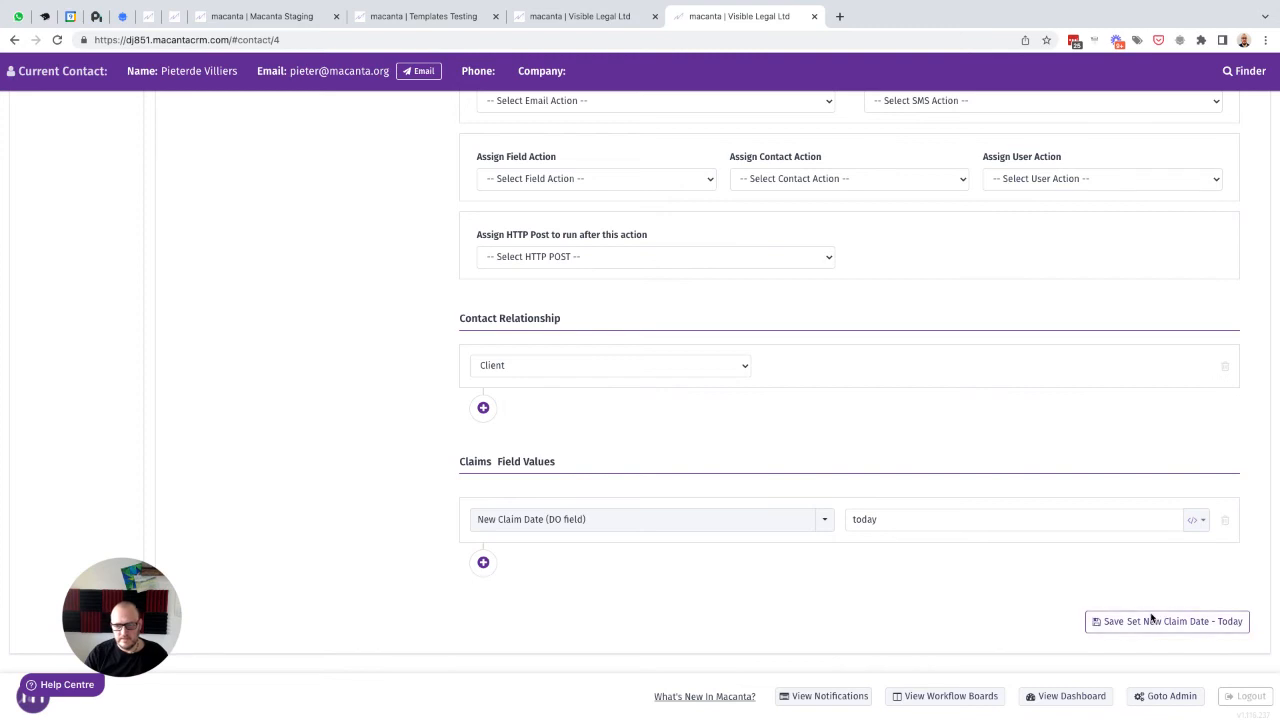
- Add another trigger action, reusing the copied label changed to "Set Active Claim Date - Today"
{"action": "scroll", "coordinate": [486, 403], "scroll_direction": "up", "scroll_amount": 4}
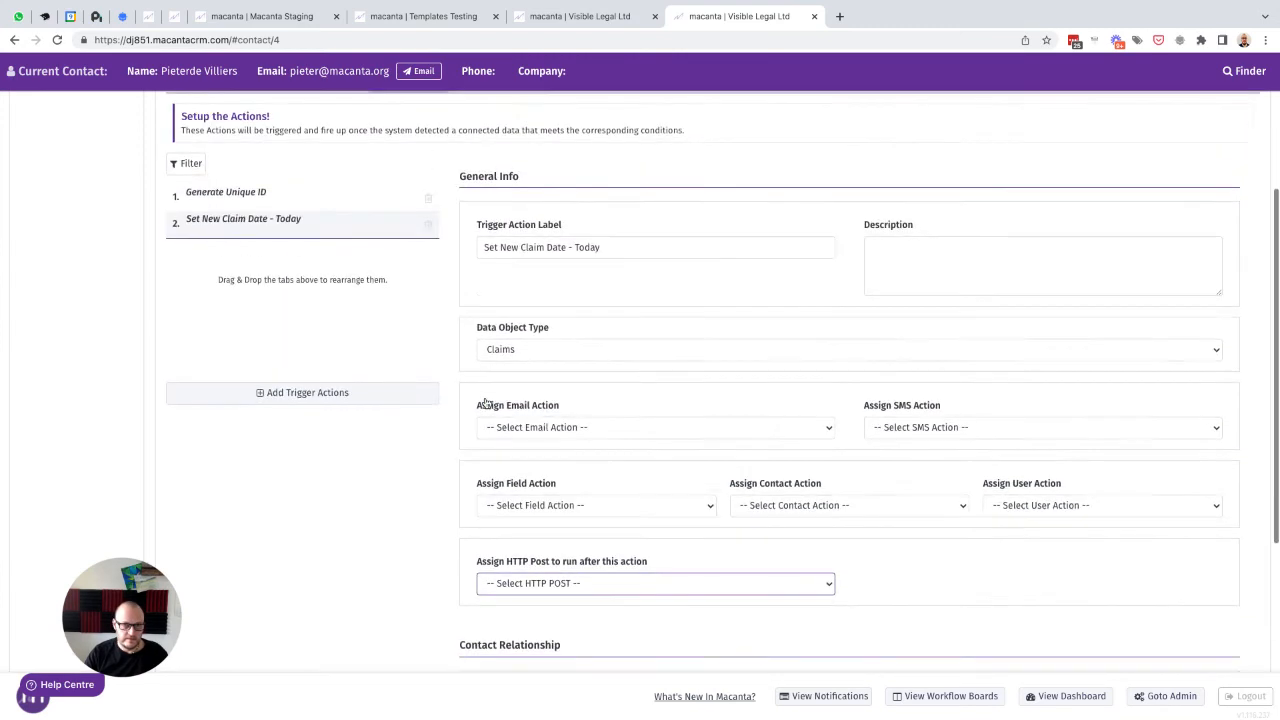
{"action": "left_click", "coordinate": [282, 460]}
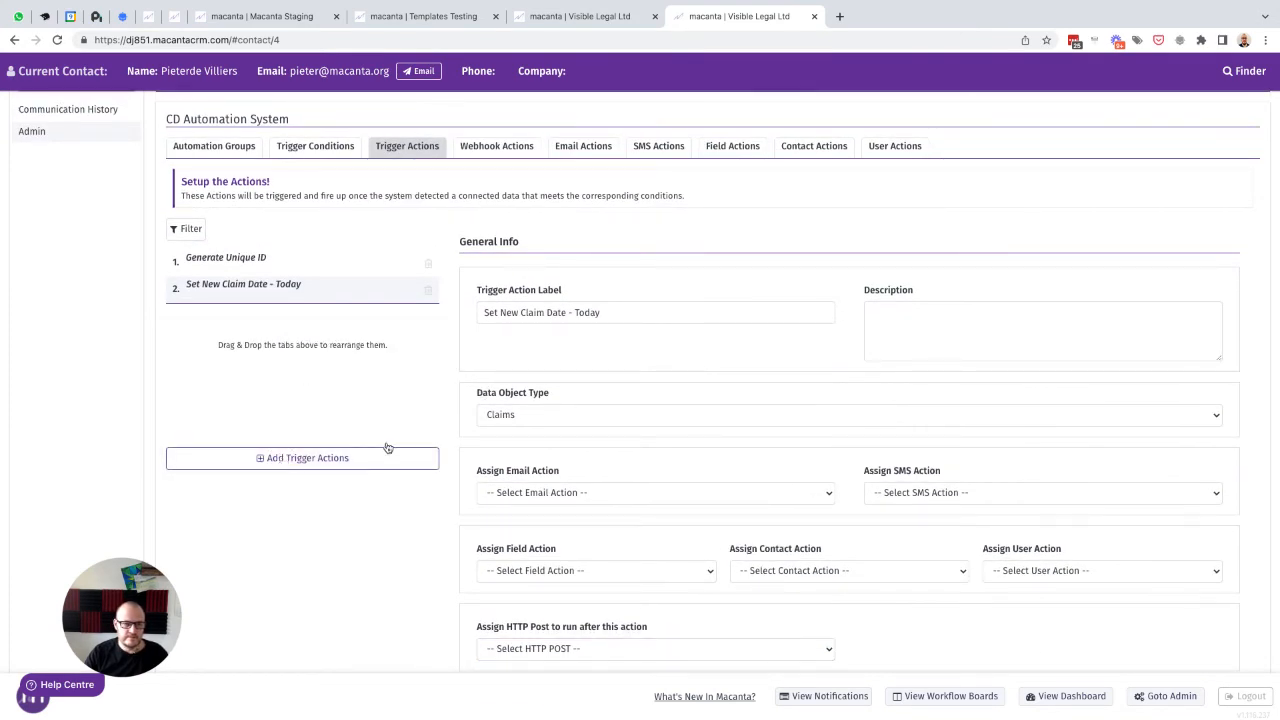
{"action": "key", "text": "ctrl+v"}
{"action": "type", "text": "Active"}
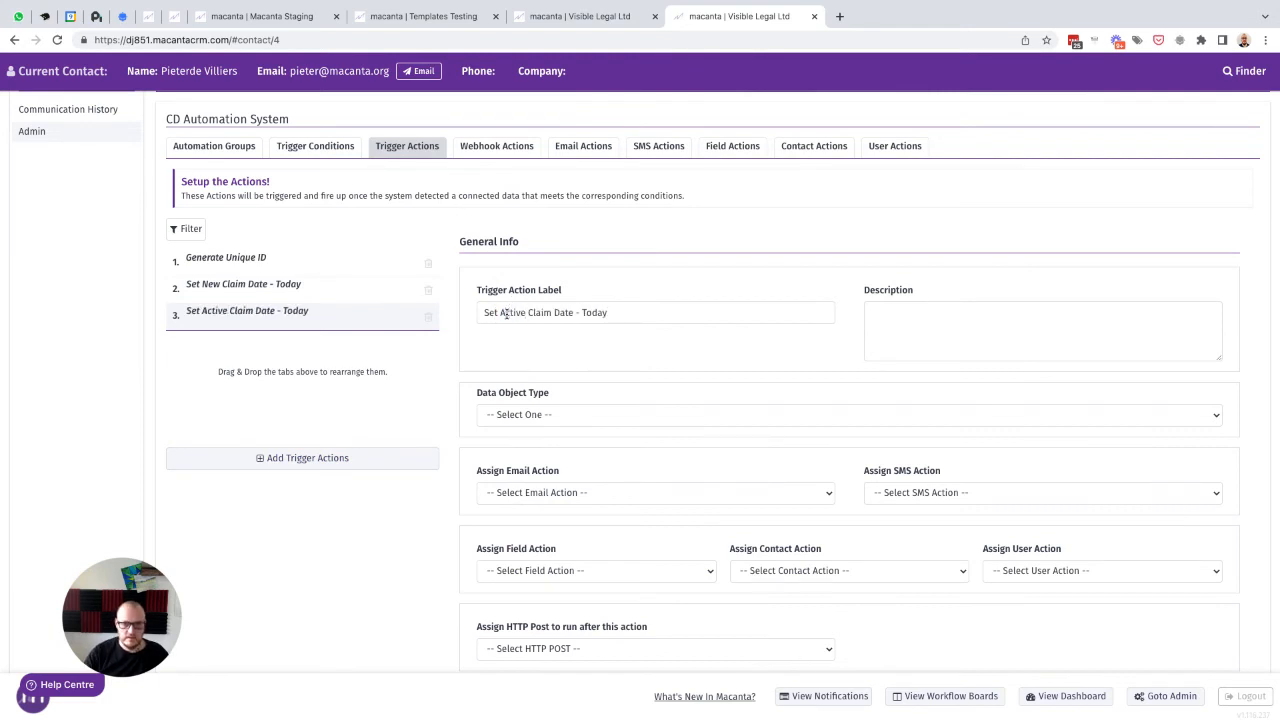
- Set the Set Active Claim Date - Today action's data object type to Claims and its contact relationship to Client
{"action": "scroll", "coordinate": [506, 314], "scroll_direction": "down", "scroll_amount": 1}
{"action": "left_click", "coordinate": [555, 352]}
{"action": "left_click", "coordinate": [596, 366]}
{"action": "scroll", "coordinate": [666, 400], "scroll_direction": "down", "scroll_amount": 3}
{"action": "left_click", "coordinate": [533, 428]}
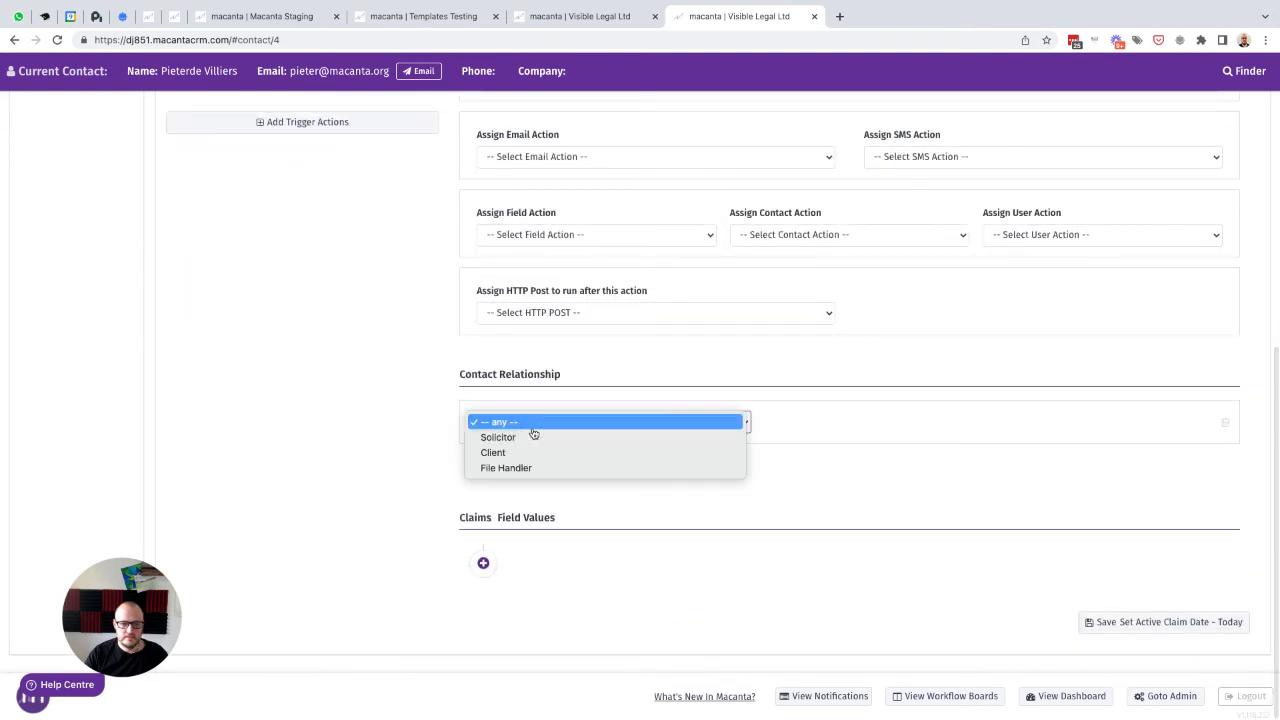
{"action": "left_click", "coordinate": [521, 452]}
- Add a claims field value setting Active Claim Date to "today" and save the trigger action
{"action": "left_click", "coordinate": [484, 564]}
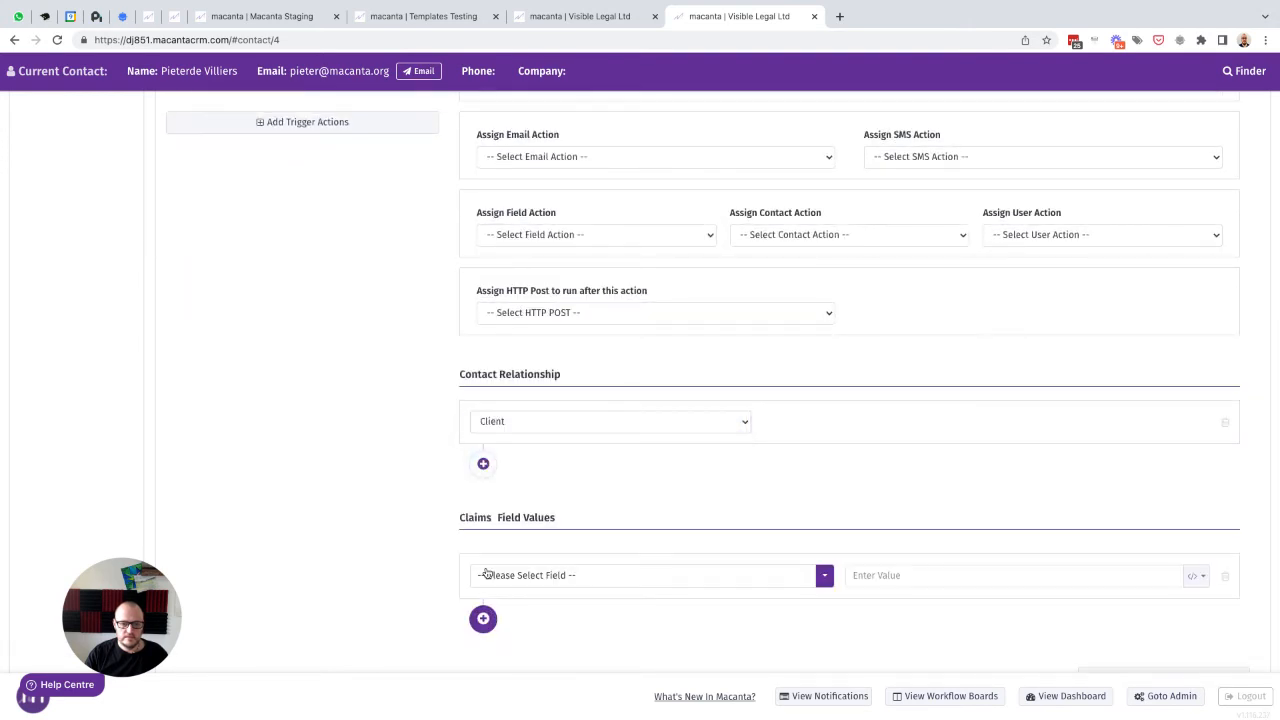
{"action": "left_click", "coordinate": [514, 577]}
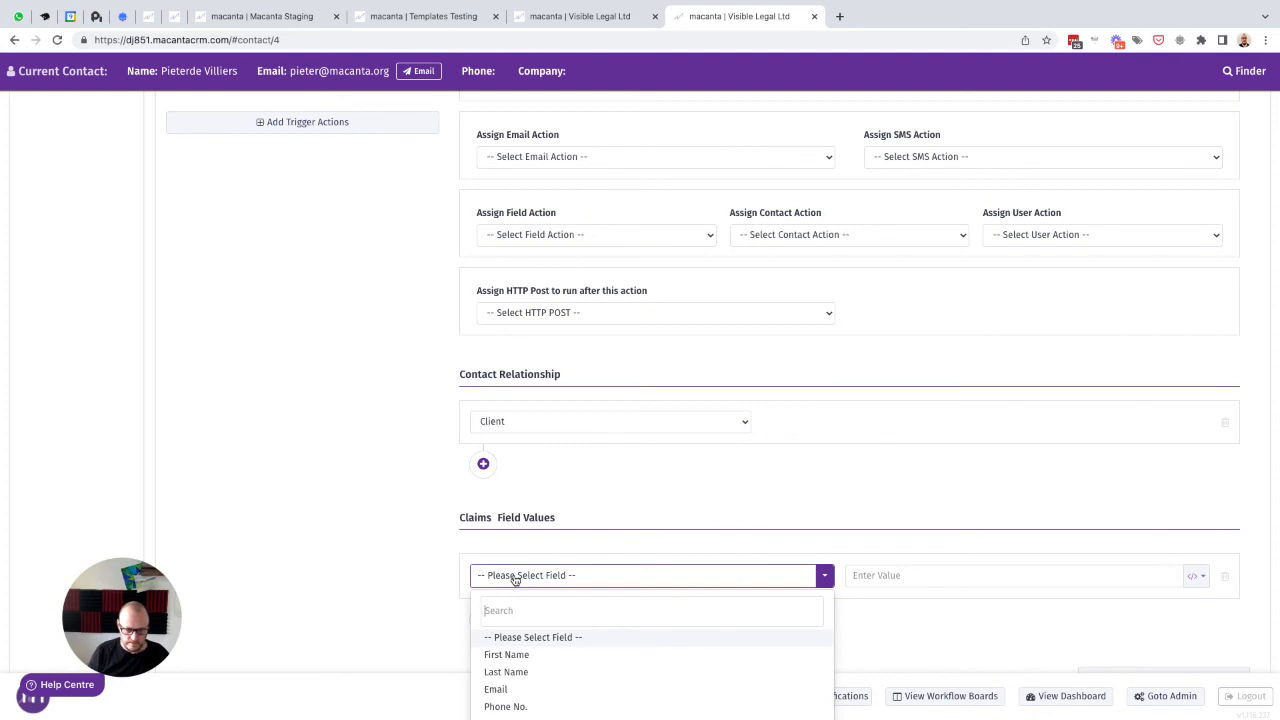
{"action": "type", "text": "date"}
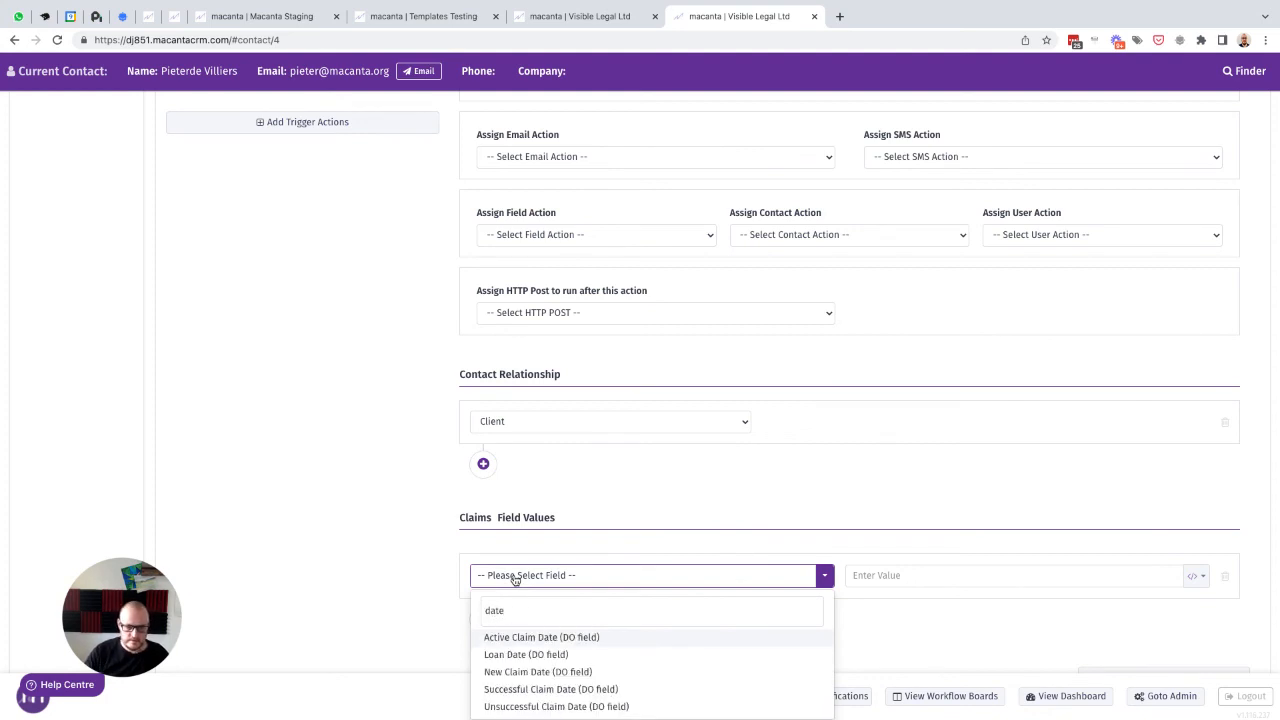
{"action": "left_click", "coordinate": [528, 637]}
{"action": "left_click", "coordinate": [897, 575]}
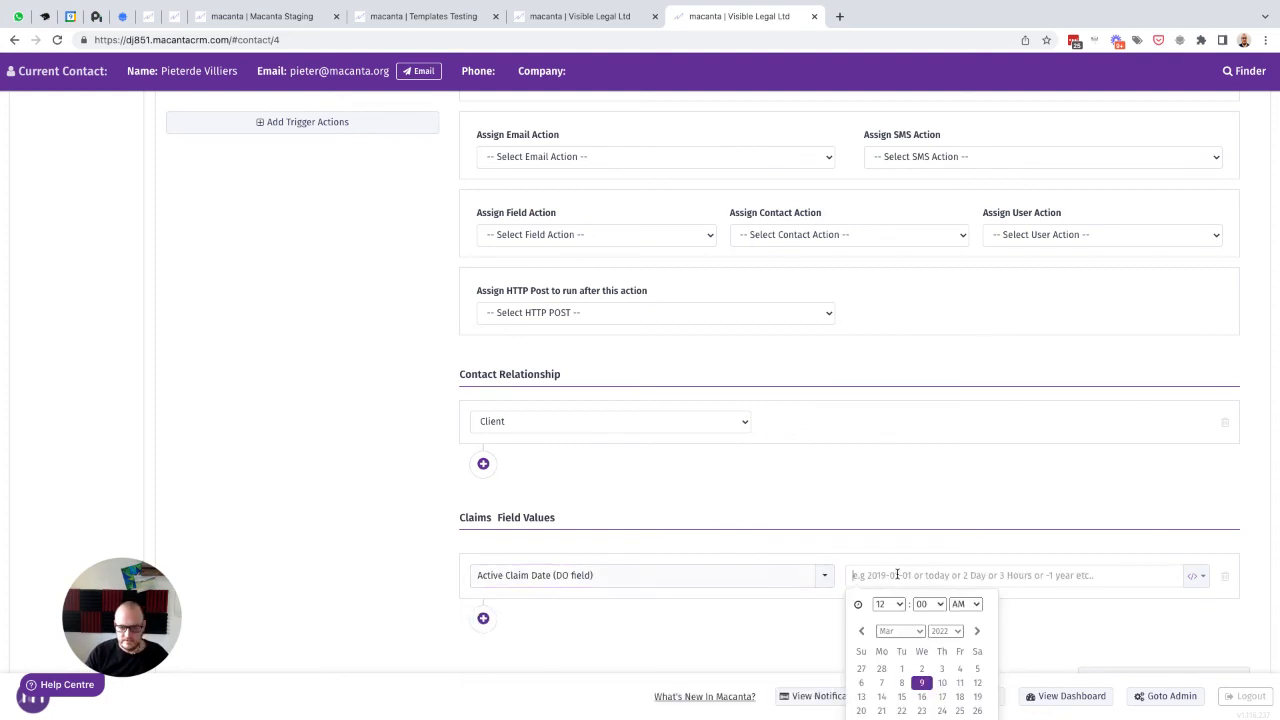
{"action": "type", "text": "to"}
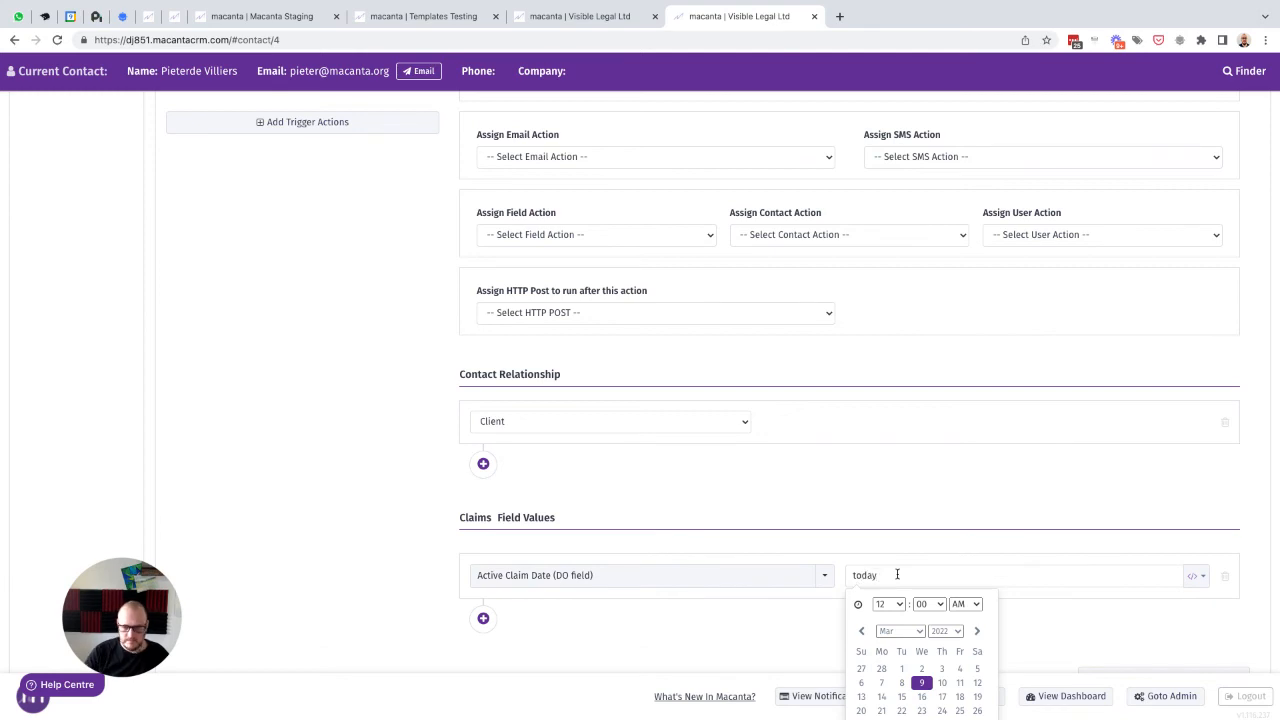
{"action": "type", "text": "day"}
{"action": "left_click", "coordinate": [793, 619]}
{"action": "left_click", "coordinate": [1130, 621]}
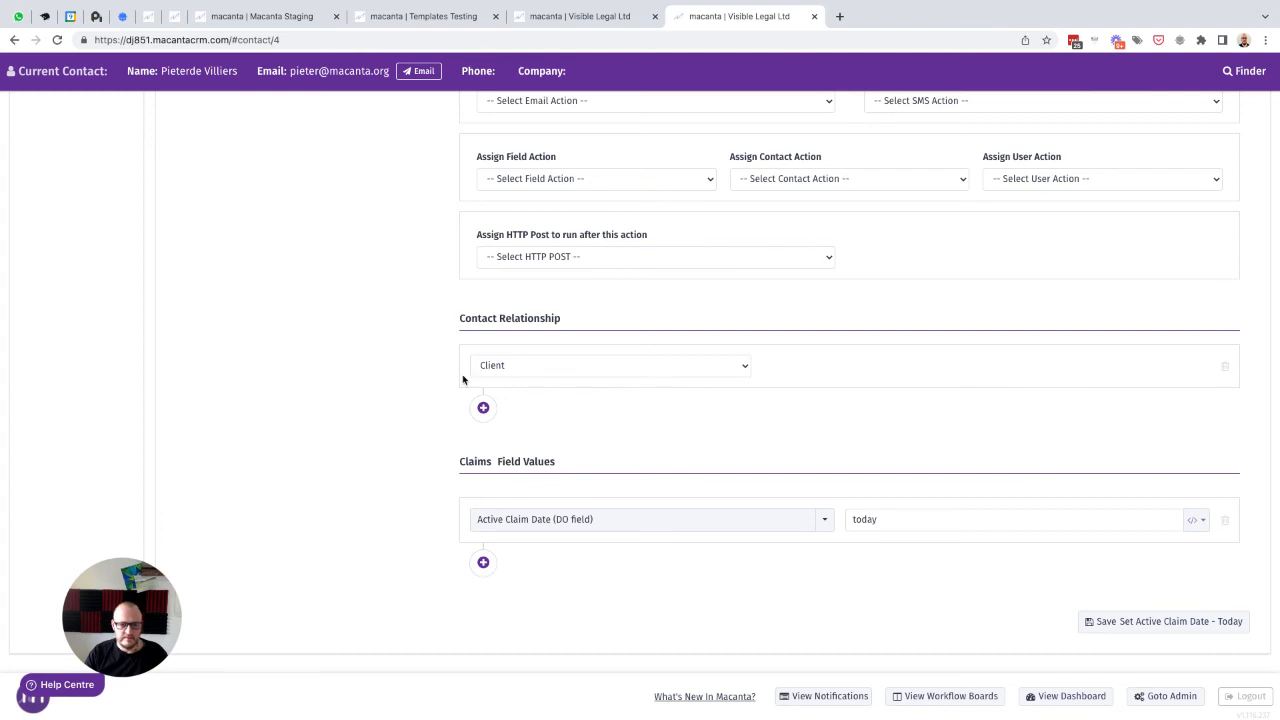
- Add a fourth trigger action, reusing the copied label changed to "Set Successful Claim Date - Today"
{"action": "scroll", "coordinate": [410, 440], "scroll_direction": "up", "scroll_amount": 5}
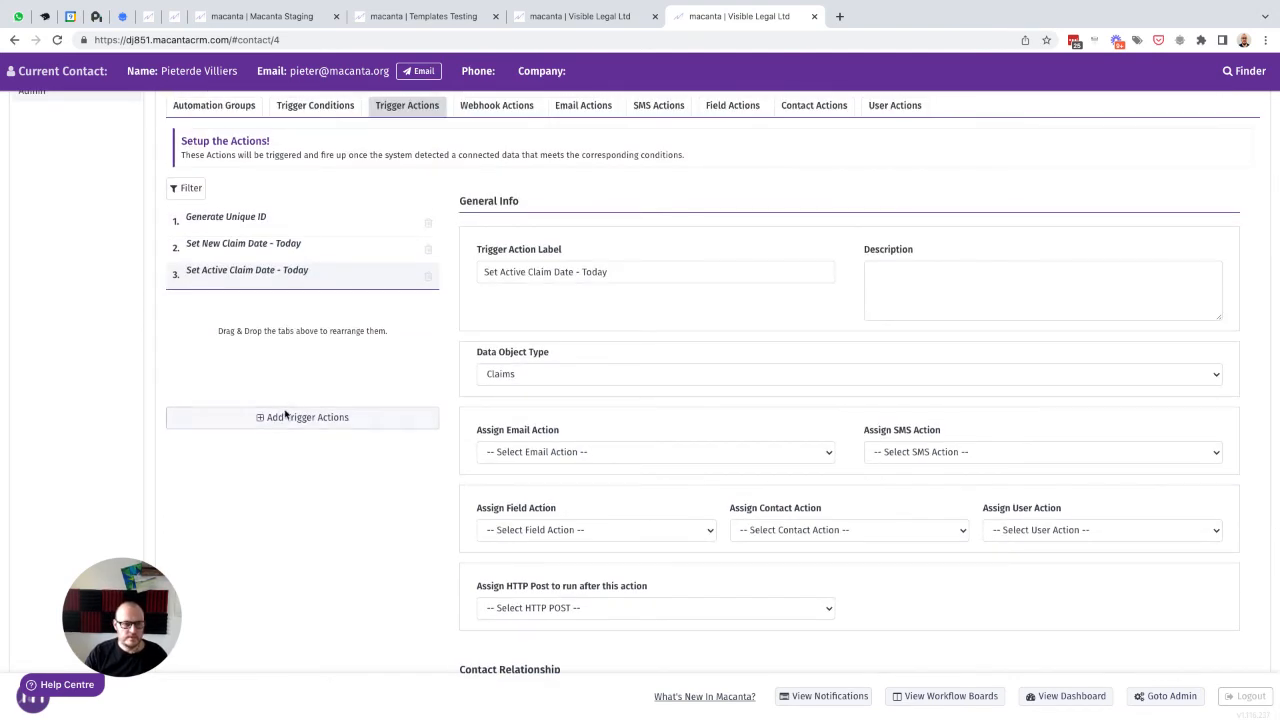
{"action": "left_click", "coordinate": [286, 415]}
{"action": "key", "text": "ctrl+v"}
{"action": "double_click", "coordinate": [511, 271]}
{"action": "type", "text": "Successfu"}
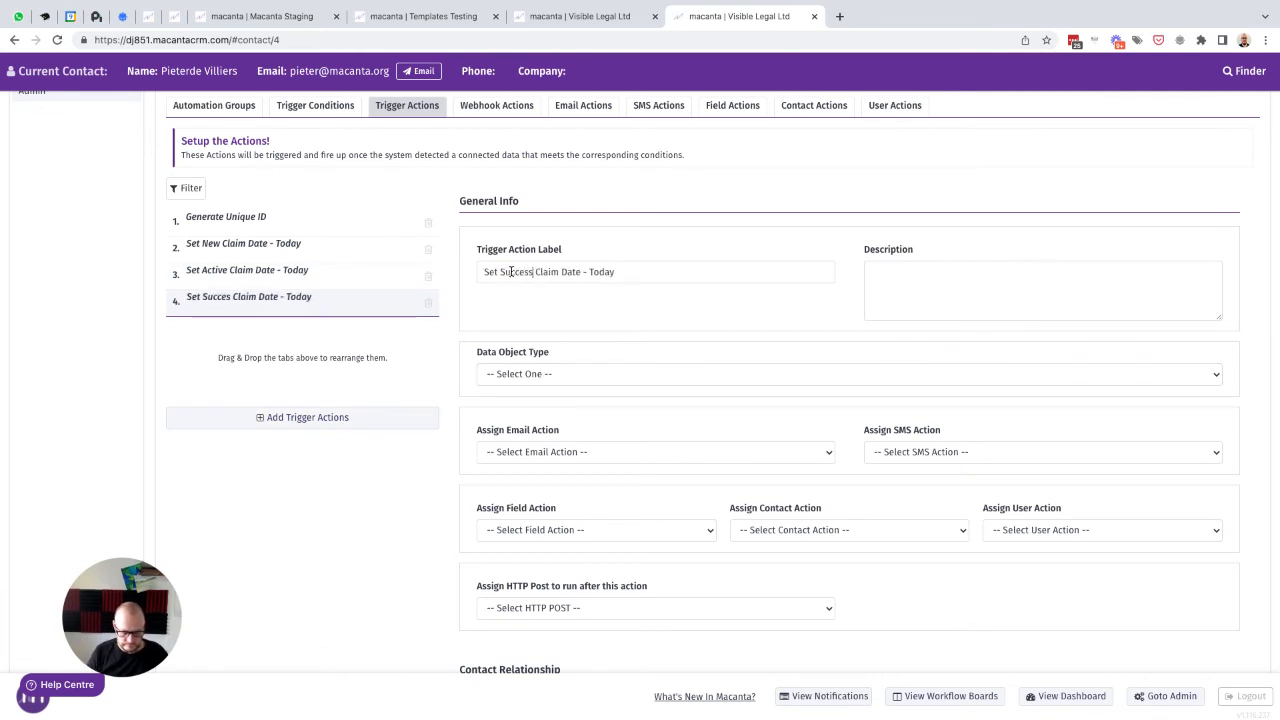
{"action": "type", "text": "l"}
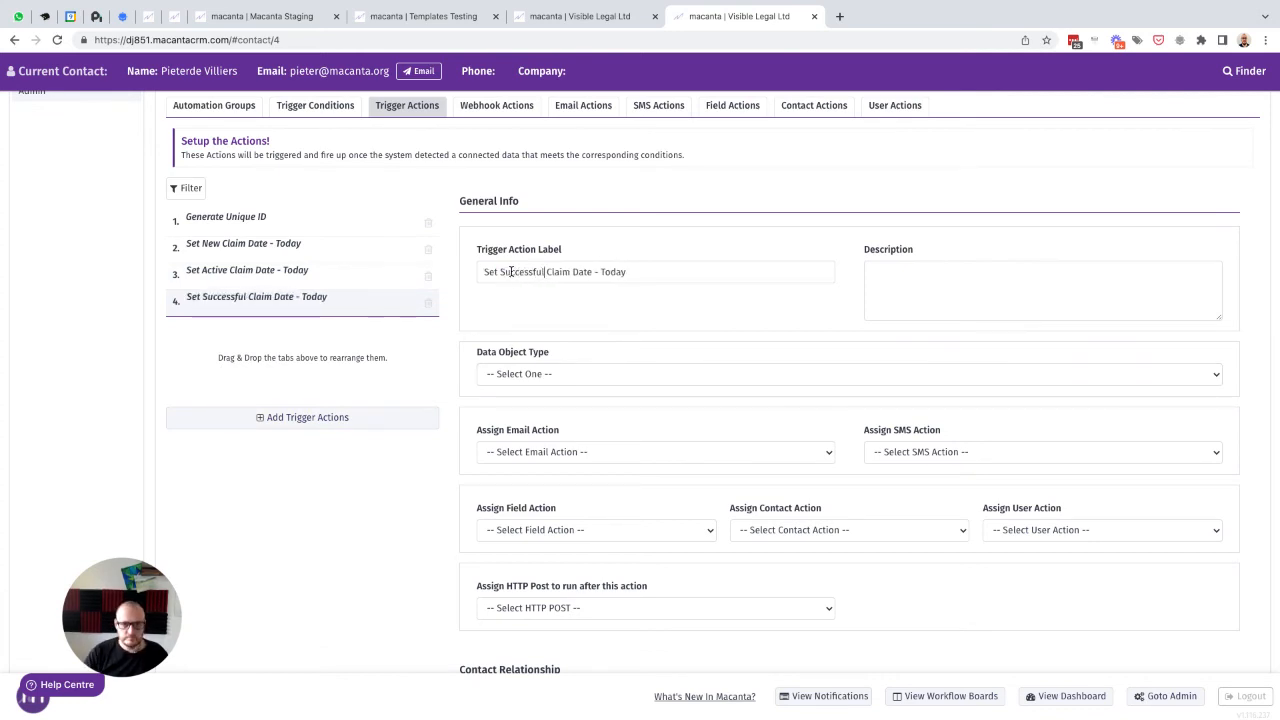
- Set the Set Successful Claim Date - Today action's data object type to Claims and its contact relationship to Client
{"action": "left_click", "coordinate": [538, 374]}
{"action": "left_click", "coordinate": [542, 390]}
{"action": "scroll", "coordinate": [603, 500], "scroll_direction": "down", "scroll_amount": 3}
{"action": "left_click", "coordinate": [512, 491]}
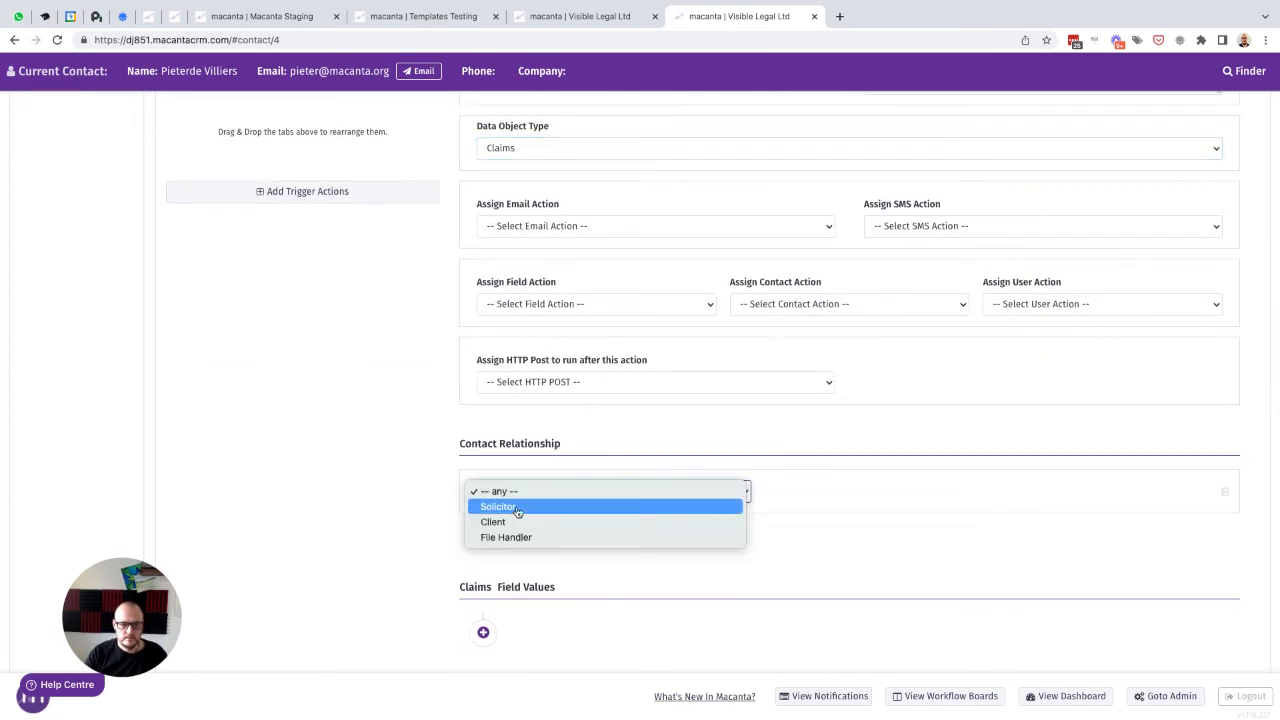
{"action": "left_click", "coordinate": [540, 521]}
- Add a claims field value setting Successful Claim Date to "today" and save the trigger action
{"action": "scroll", "coordinate": [660, 560], "scroll_direction": "down", "scroll_amount": 1}
{"action": "left_click", "coordinate": [483, 563]}
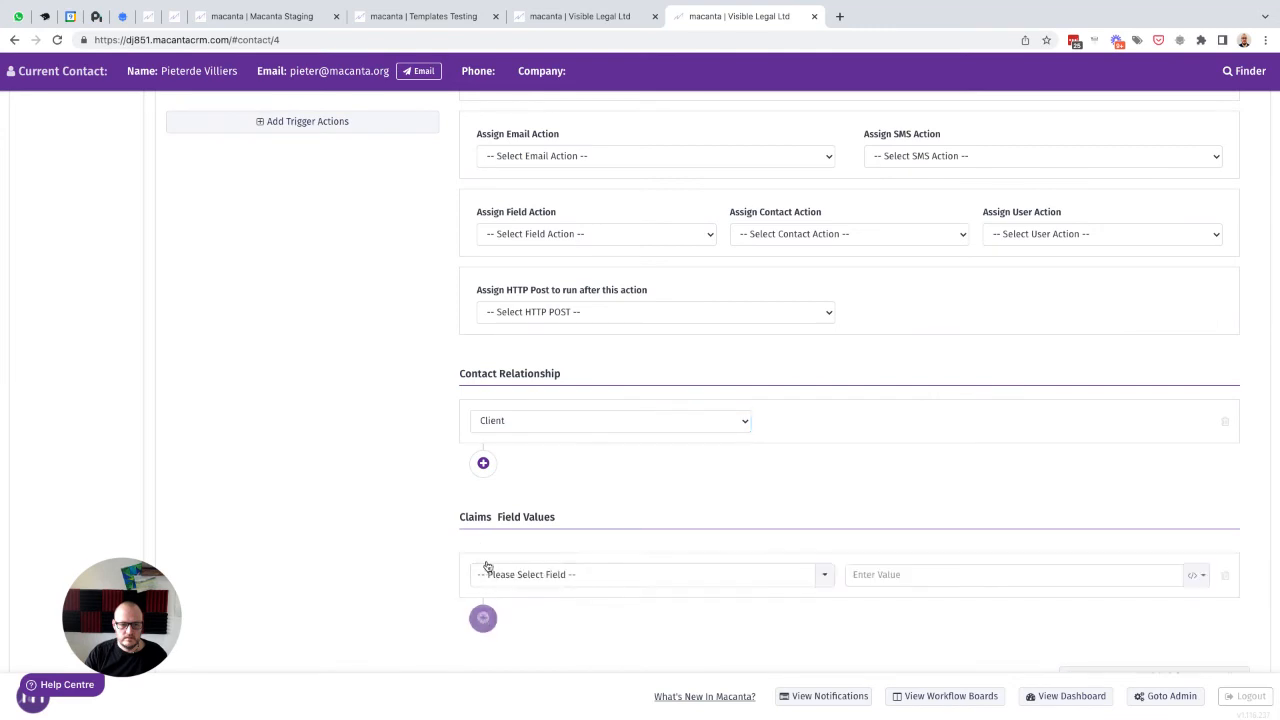
{"action": "left_click", "coordinate": [523, 574]}
{"action": "type", "text": "s"}
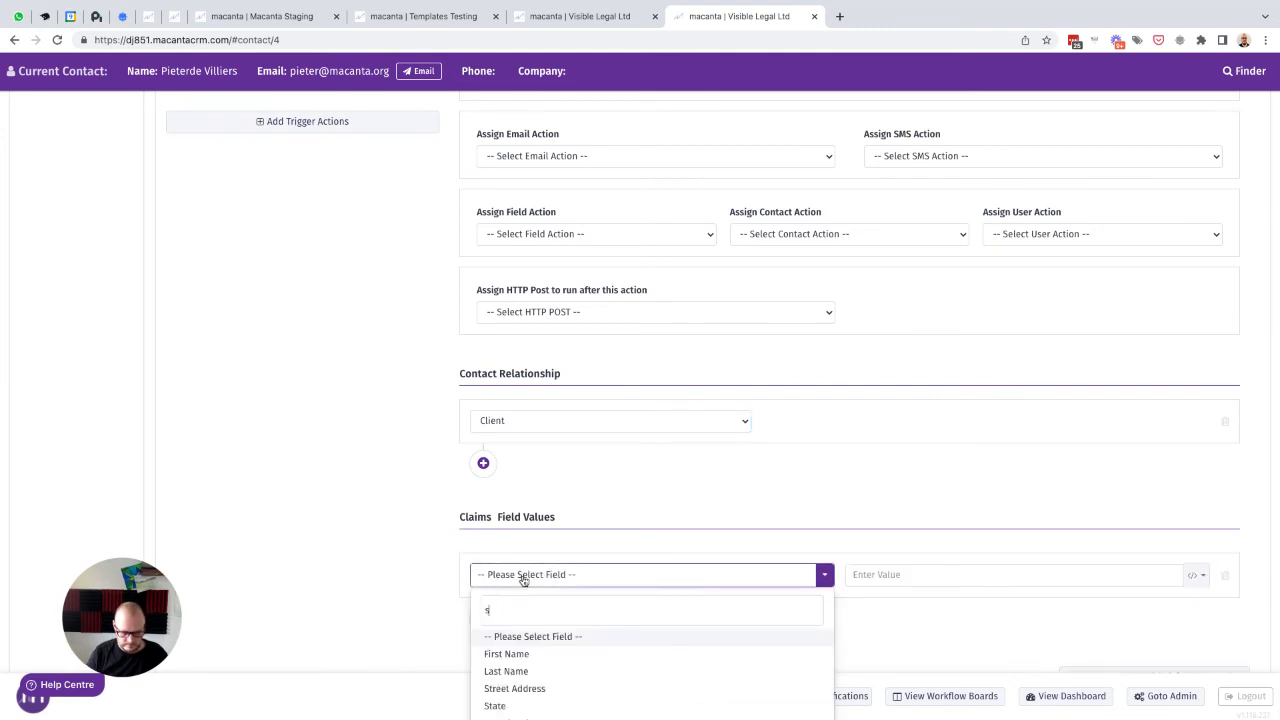
{"action": "type", "text": "ucc"}
{"action": "left_click", "coordinate": [551, 637]}
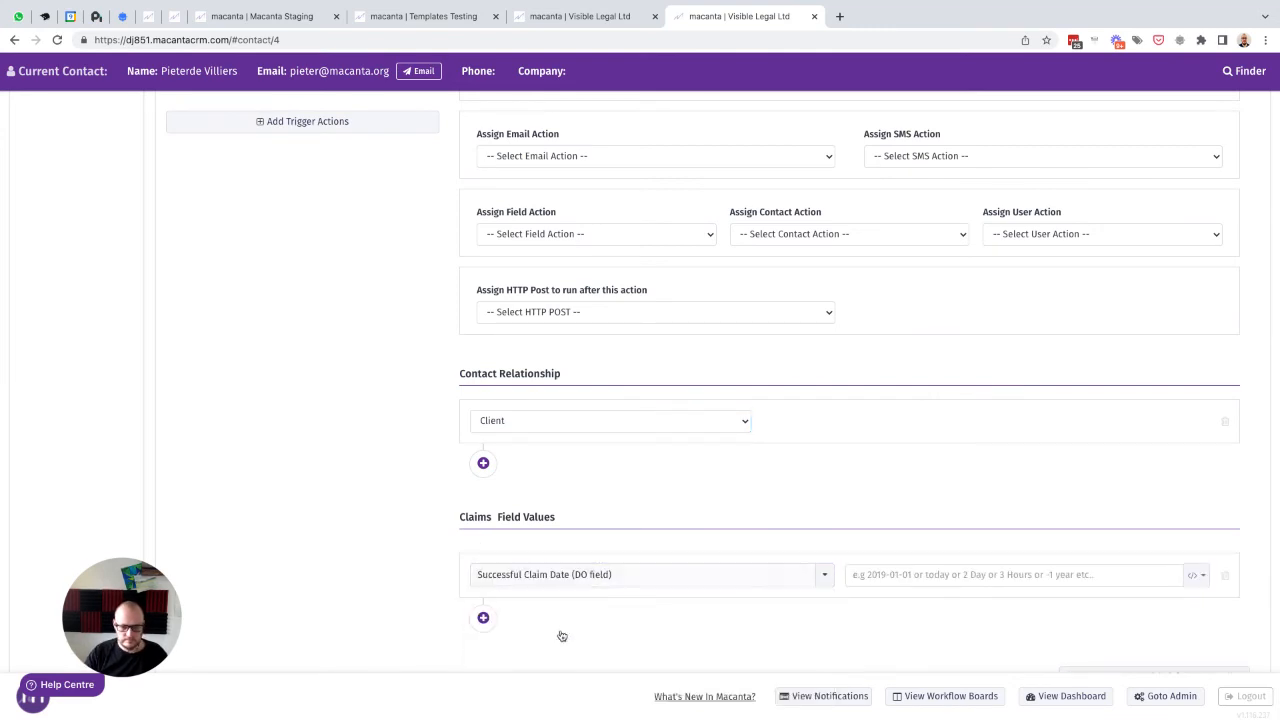
{"action": "left_click", "coordinate": [917, 577]}
{"action": "type", "text": "today"}
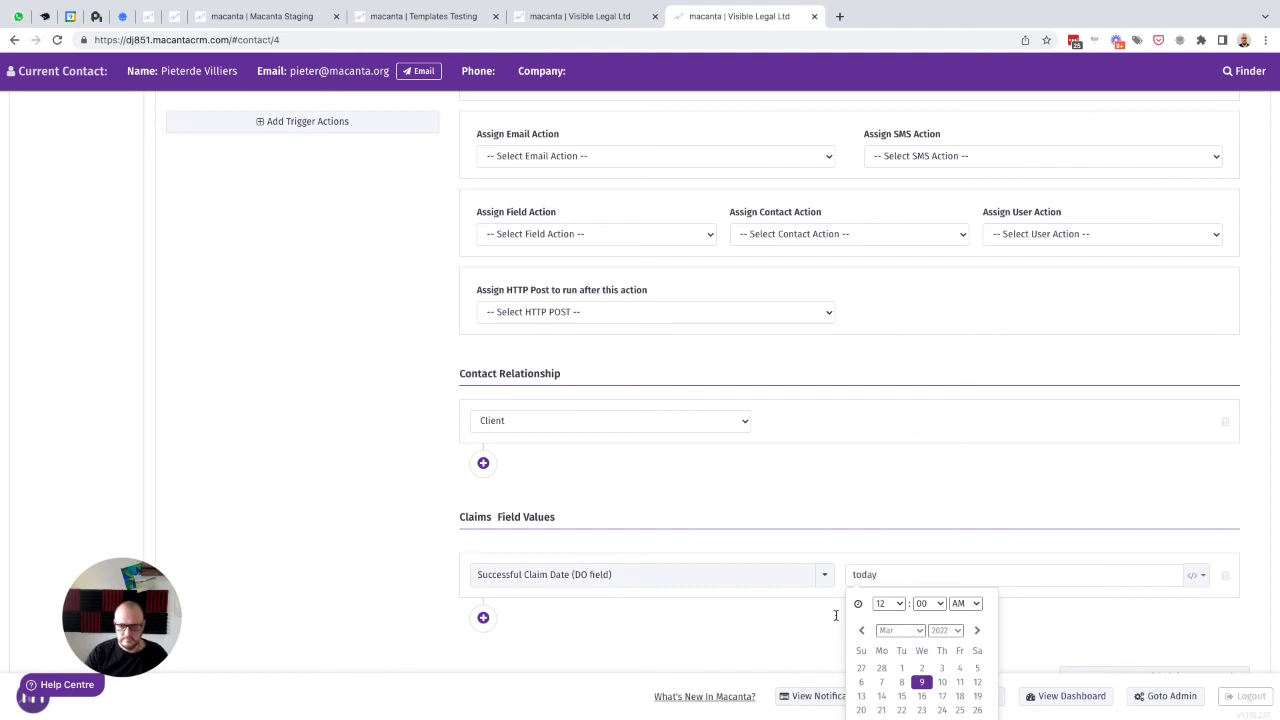
{"action": "left_click", "coordinate": [836, 616]}
{"action": "scroll", "coordinate": [826, 628], "scroll_direction": "down", "scroll_amount": 2}
{"action": "left_click", "coordinate": [1092, 626]}
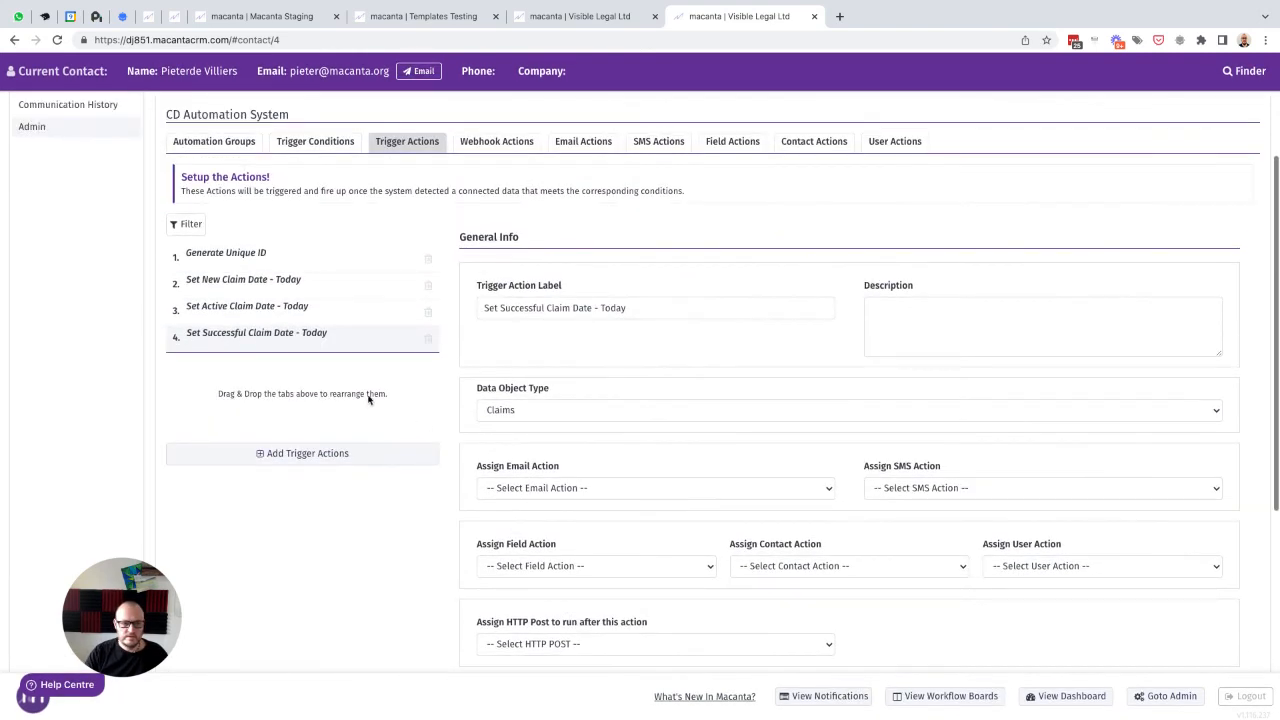
- Add a fifth trigger action, reusing the copied label changed to "Set Unsuccessful Claim Date - Today"
{"action": "left_click", "coordinate": [284, 455]}
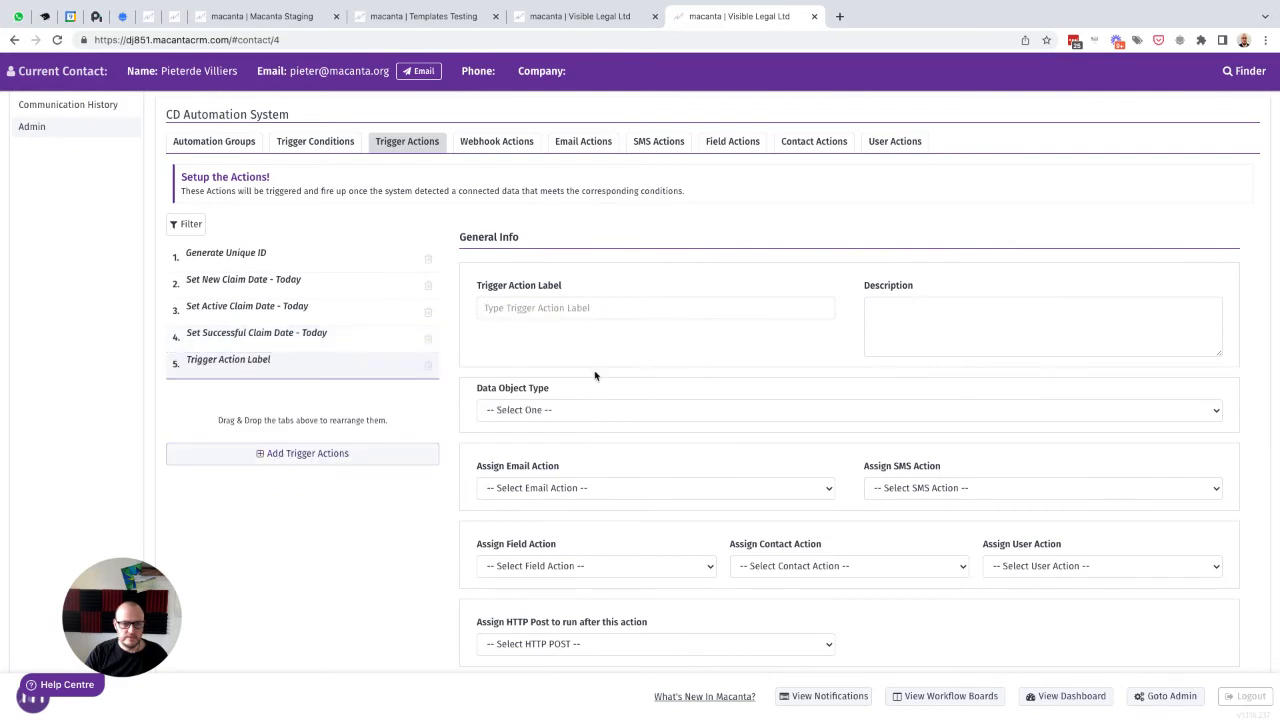
{"action": "type", "text": "Set New Claim Date - Today"}
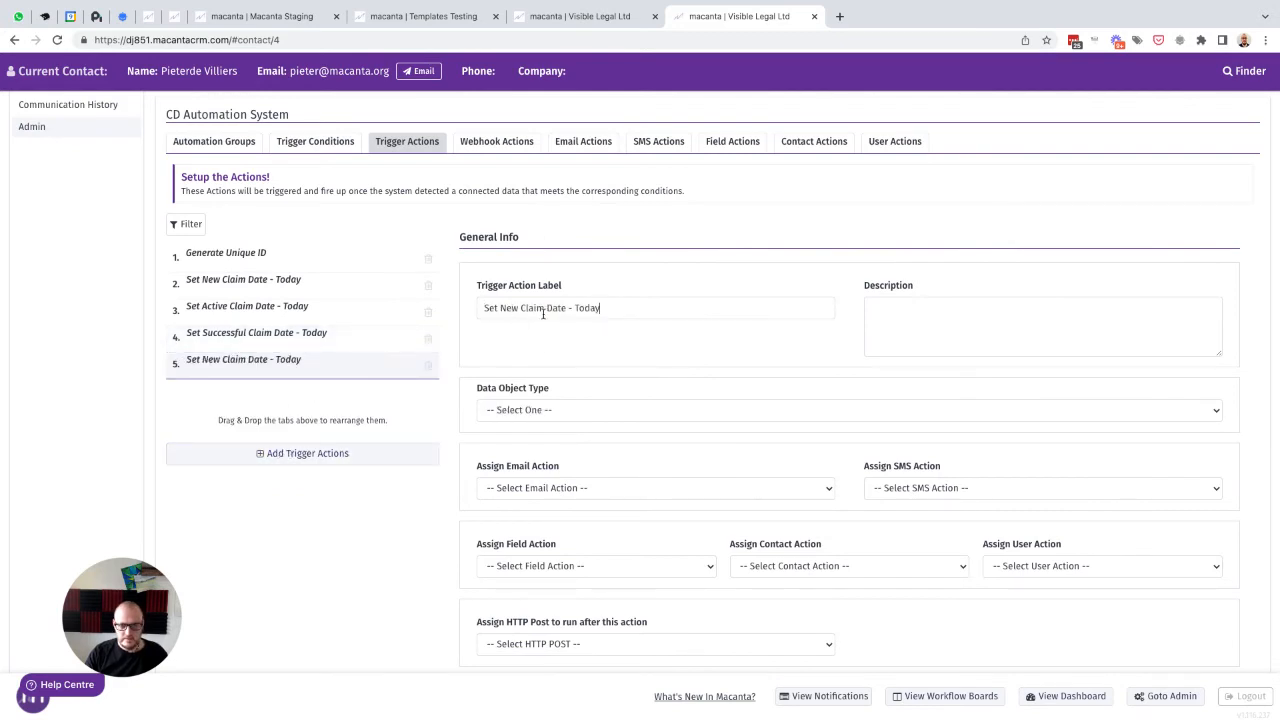
{"action": "left_click", "coordinate": [508, 308]}
{"action": "type", "text": "Unsuccessfu"}
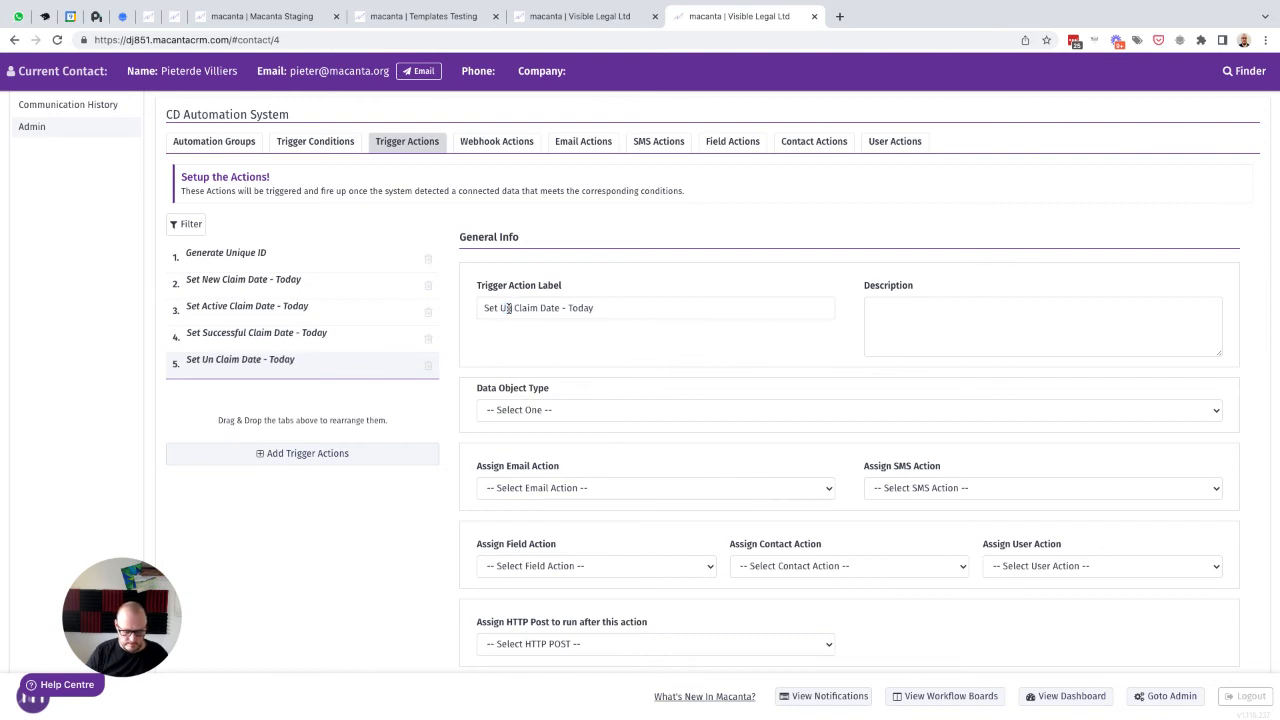
{"action": "type", "text": "l"}
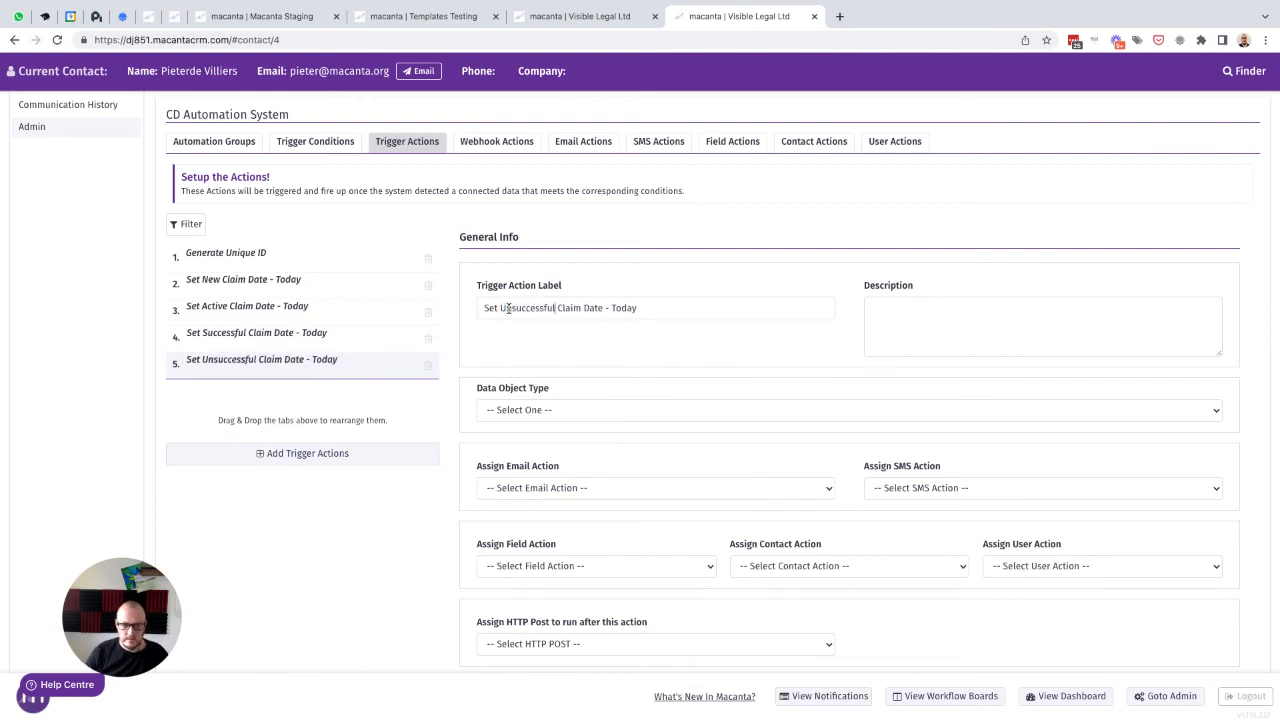
- Set the Set Unsuccessful Claim Date - Today action's data object type to Claims and its contact relationship to Client
{"action": "scroll", "coordinate": [508, 309], "scroll_direction": "down", "scroll_amount": 3}
{"action": "left_click", "coordinate": [545, 258]}
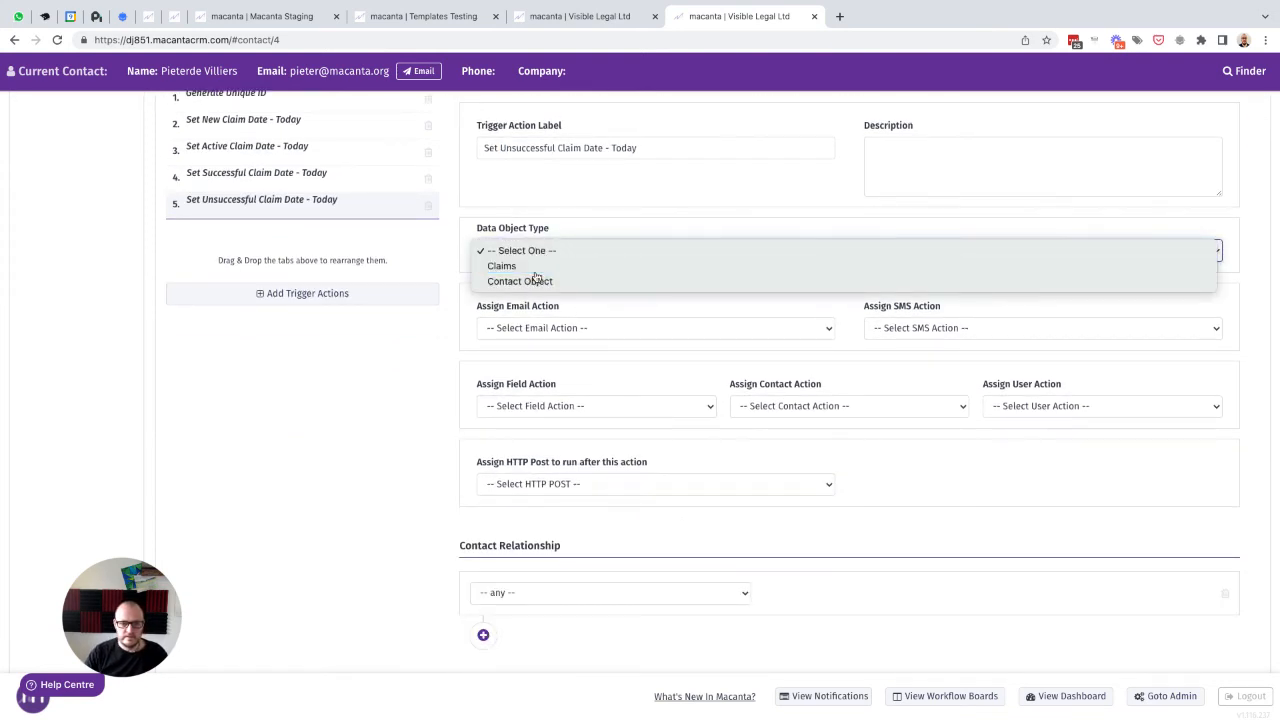
{"action": "left_click", "coordinate": [525, 266]}
{"action": "scroll", "coordinate": [595, 580], "scroll_direction": "down", "scroll_amount": 2}
{"action": "left_click", "coordinate": [515, 423]}
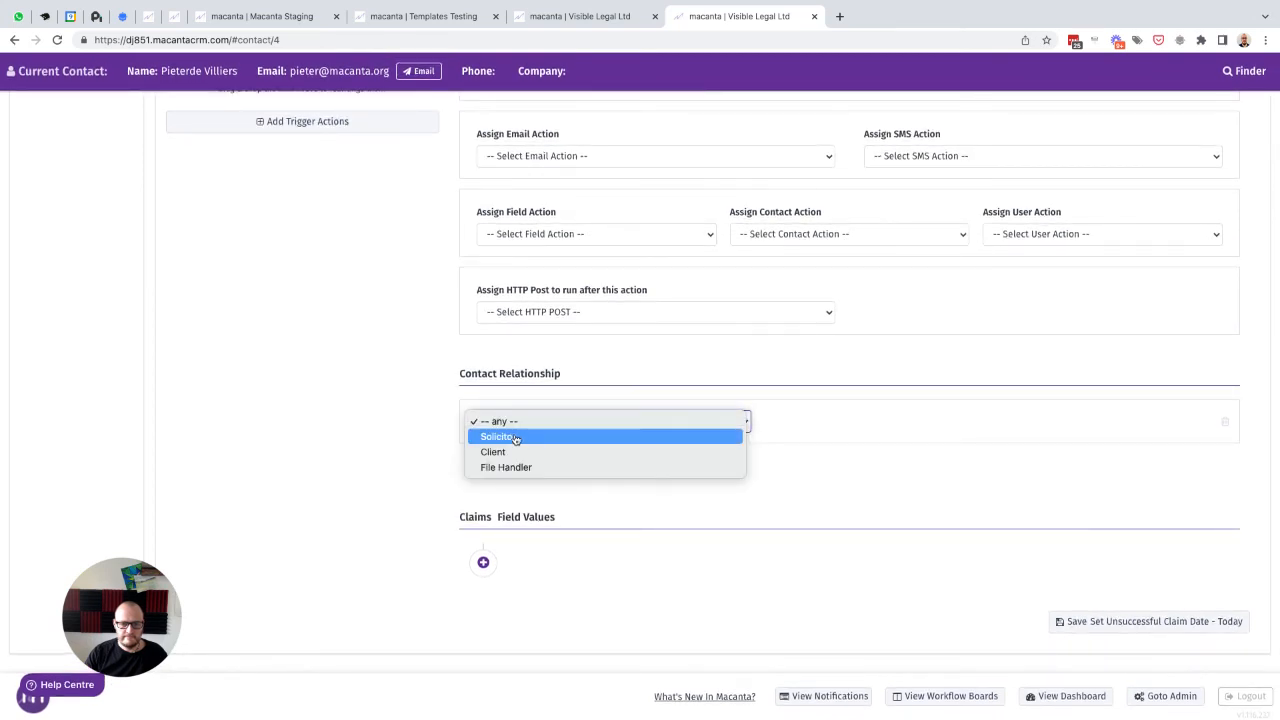
{"action": "left_click", "coordinate": [514, 450]}
- Add a claims field value setting Unsuccessful Claim Date to "today" in the trigger action
{"action": "left_click", "coordinate": [483, 563]}
{"action": "left_click", "coordinate": [526, 576]}
{"action": "type", "text": "succ"}
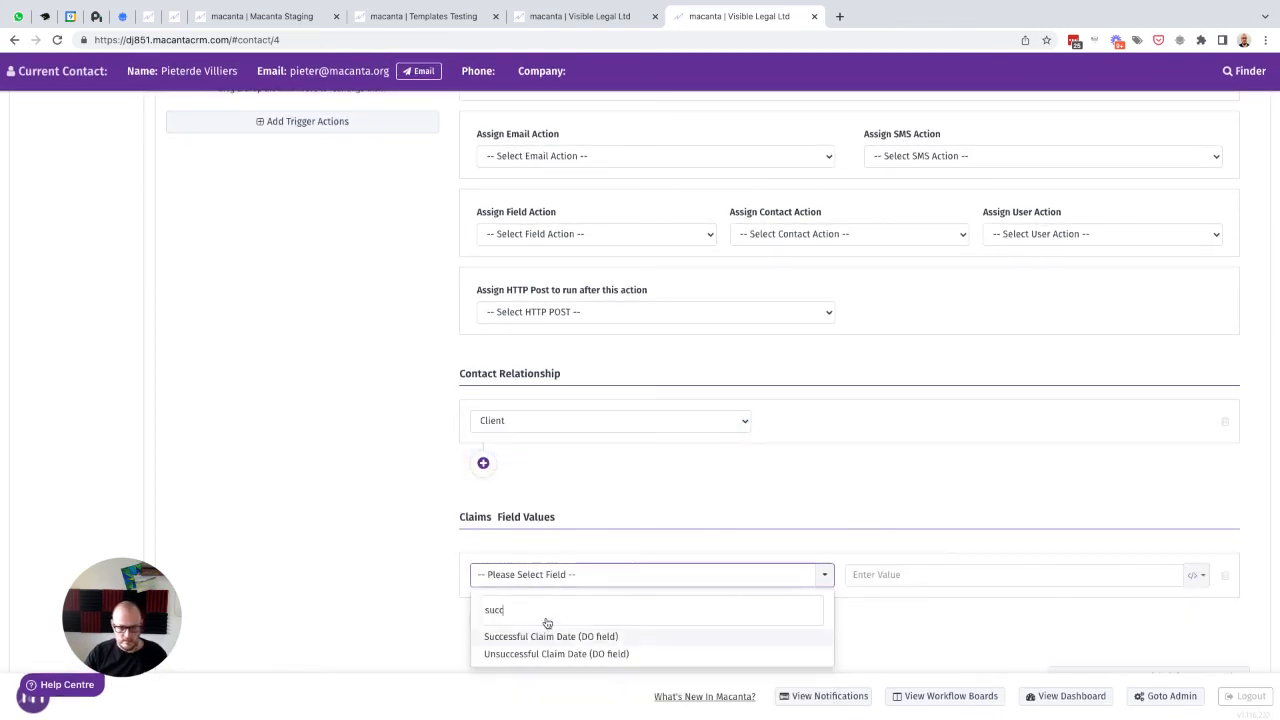
{"action": "left_click", "coordinate": [522, 654]}
{"action": "left_click", "coordinate": [870, 580]}
{"action": "type", "text": "today"}
{"action": "left_click", "coordinate": [783, 634]}
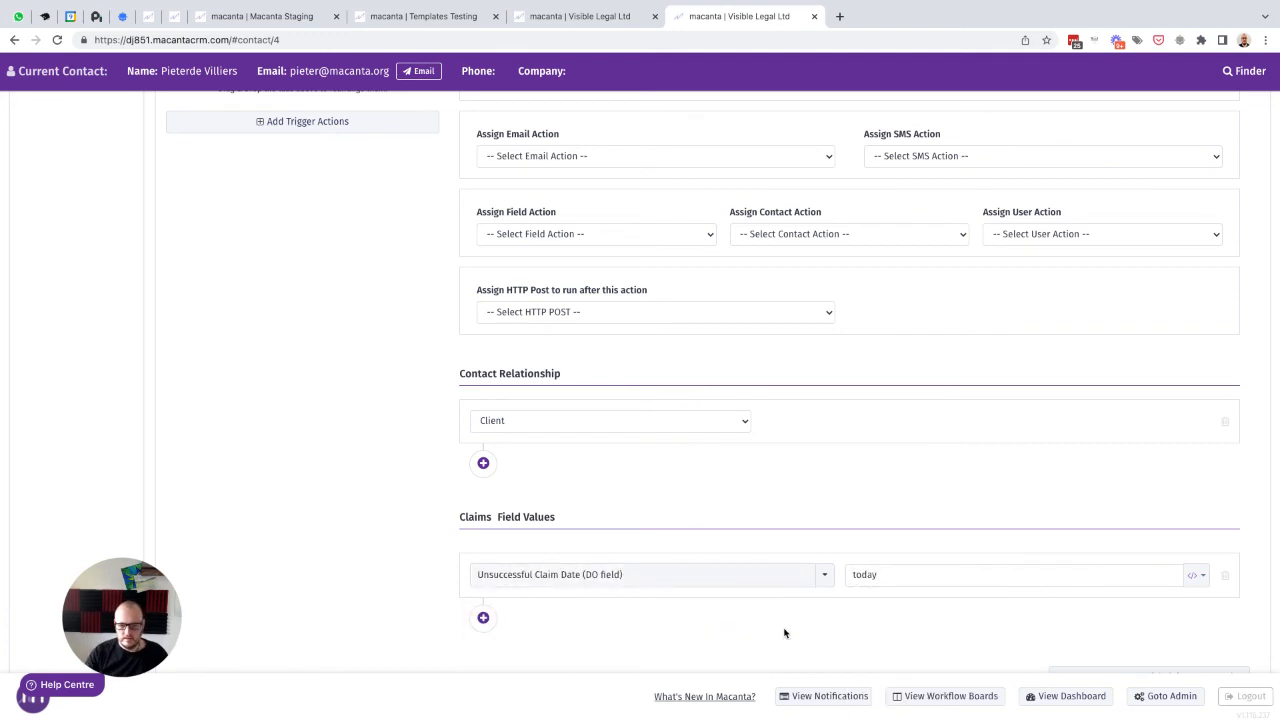
{"action": "scroll", "coordinate": [830, 620], "scroll_direction": "down", "scroll_amount": 1}
- Add a trigger condition labelled "Claim Status is New Claim" and copy its label
{"action": "scroll", "coordinate": [723, 420], "scroll_direction": "up", "scroll_amount": 5}
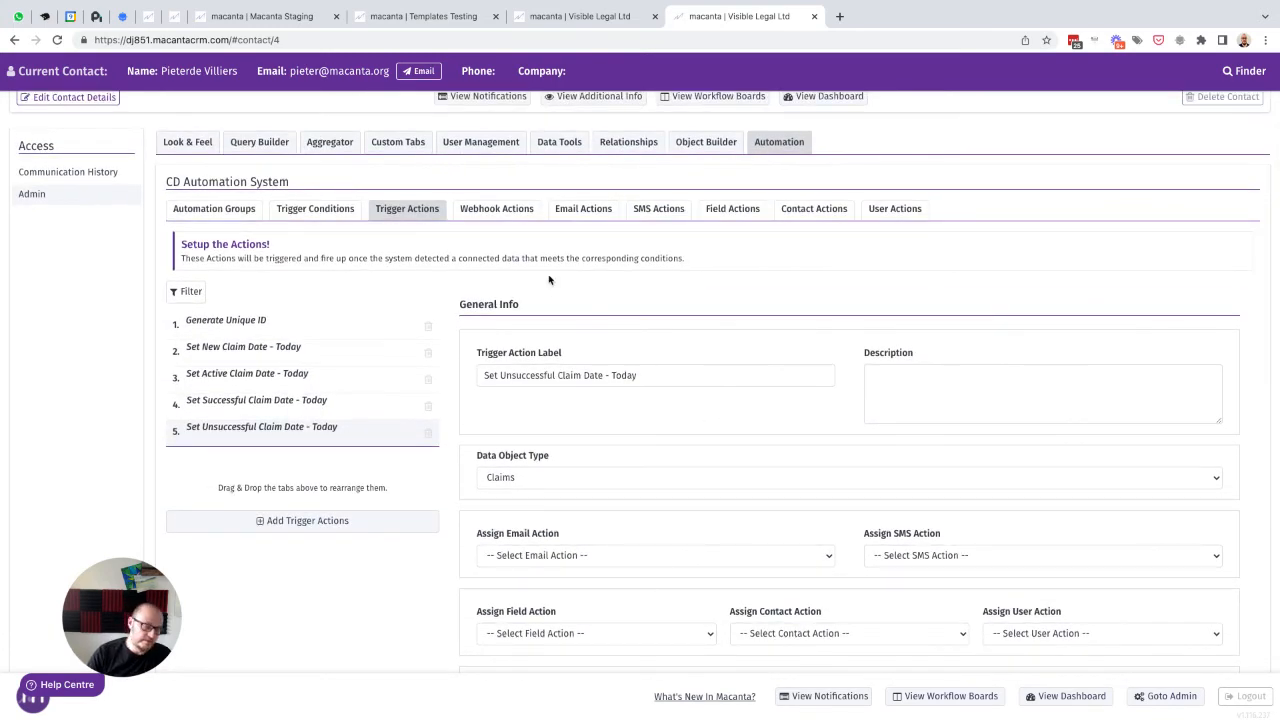
{"action": "left_click", "coordinate": [320, 212]}
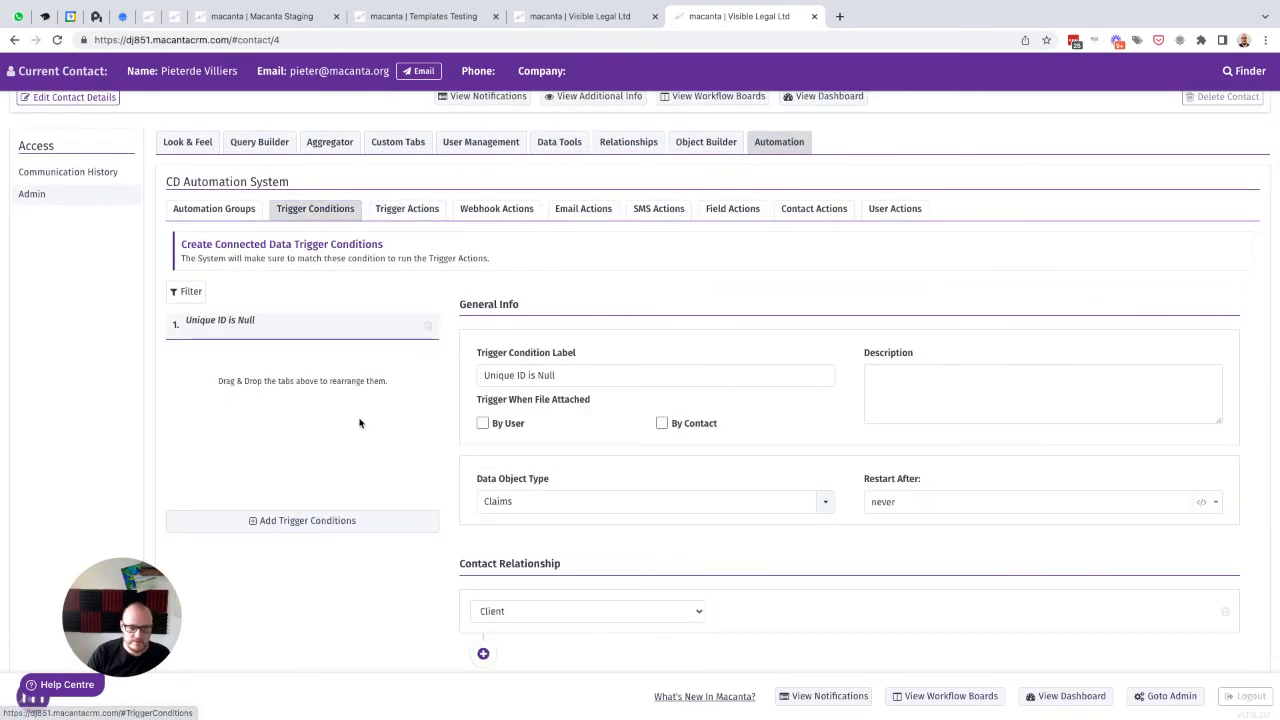
{"action": "left_click", "coordinate": [298, 521]}
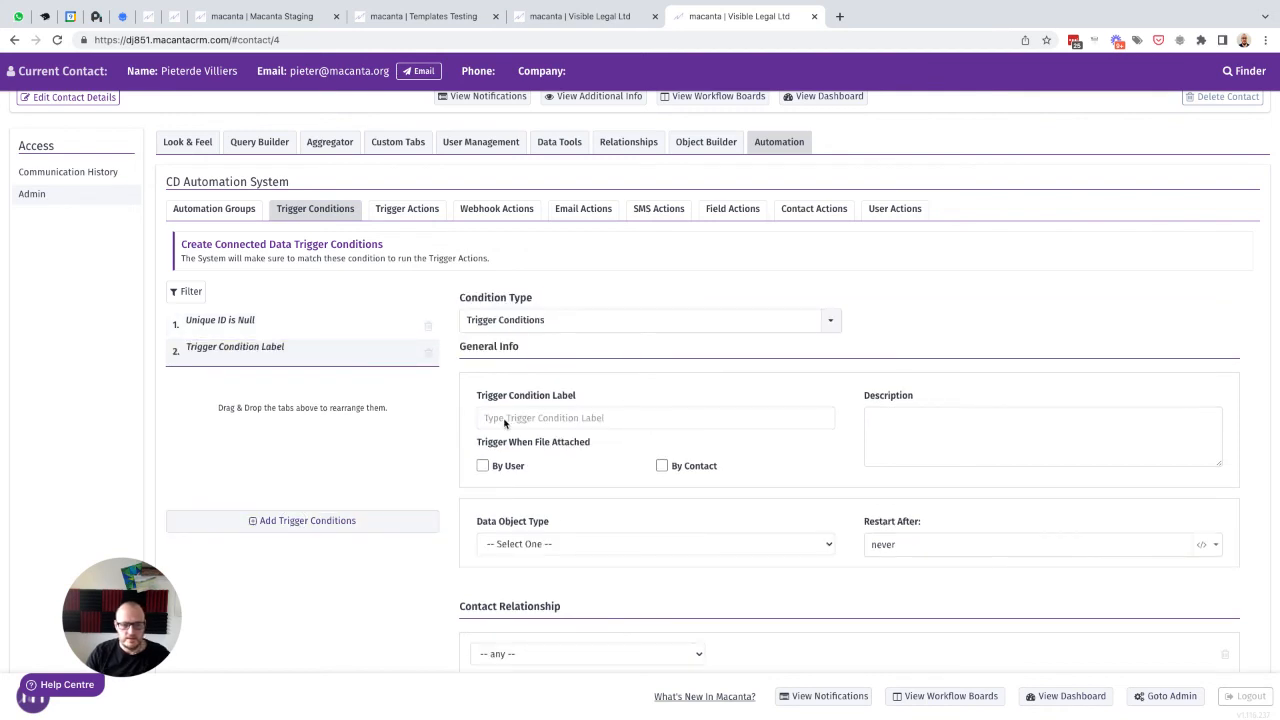
{"action": "type", "text": "Co"}
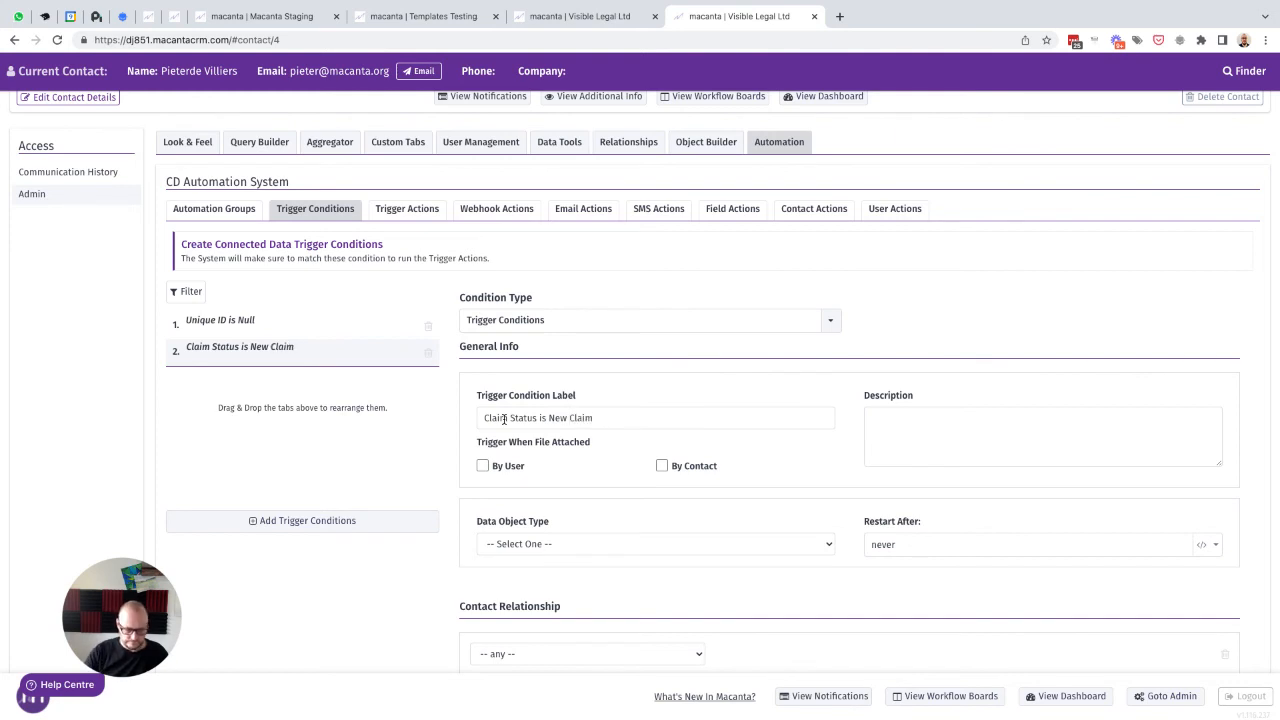
{"action": "triple_click", "coordinate": [504, 419]}
{"action": "key", "text": "ctrl+c"}
- Set the Claim Status is New Claim condition's data object type to Claims and its contact relationship to Client
{"action": "left_click", "coordinate": [551, 543]}
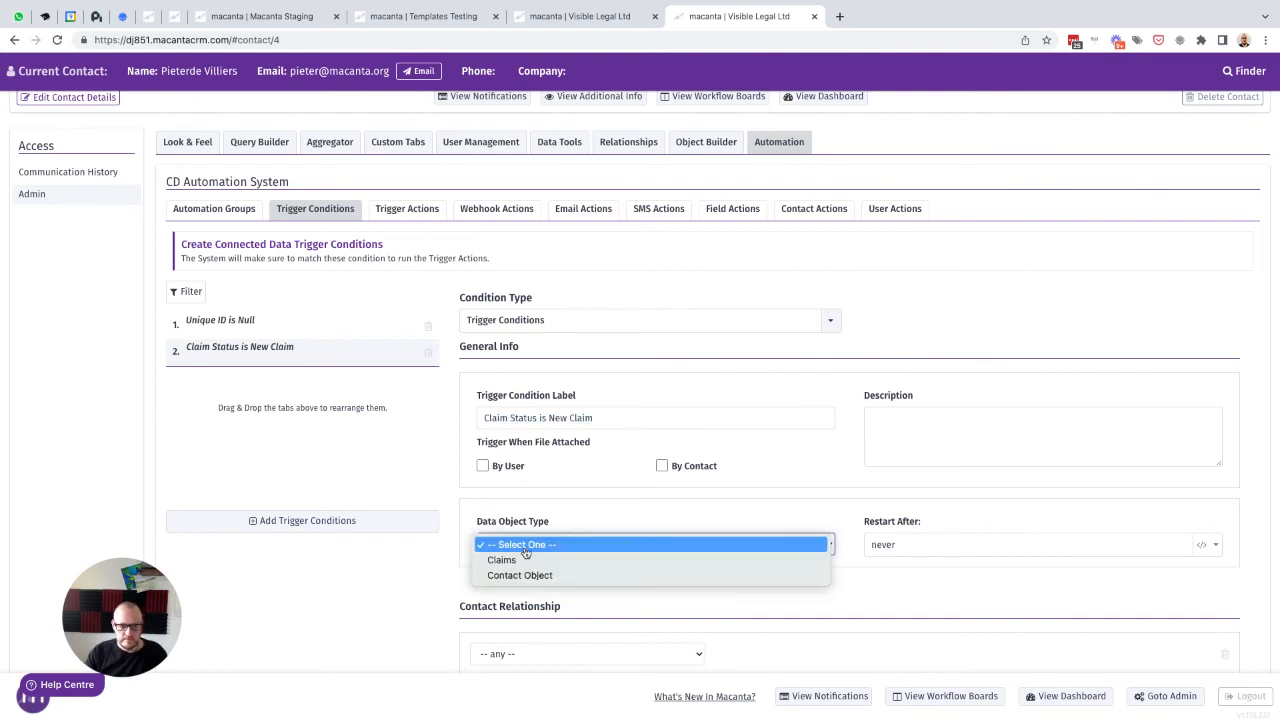
{"action": "left_click", "coordinate": [510, 560]}
{"action": "scroll", "coordinate": [910, 552], "scroll_direction": "down", "scroll_amount": 2}
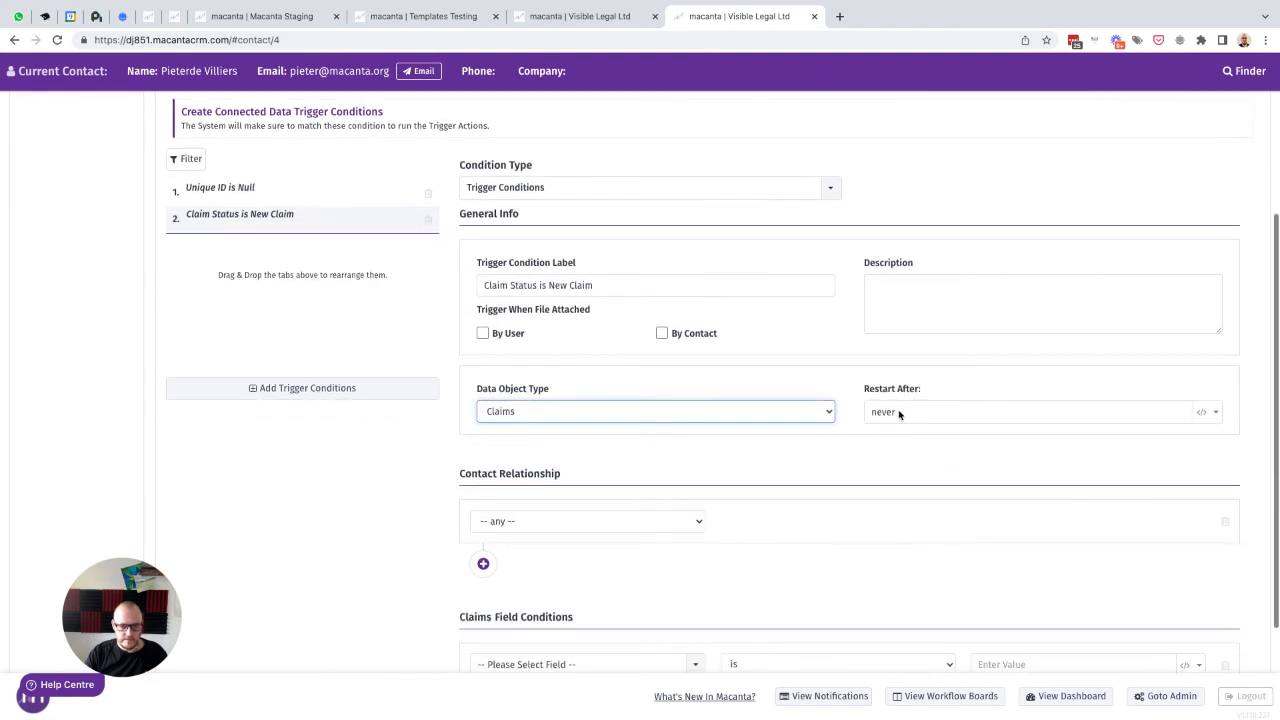
{"action": "left_click", "coordinate": [528, 521]}
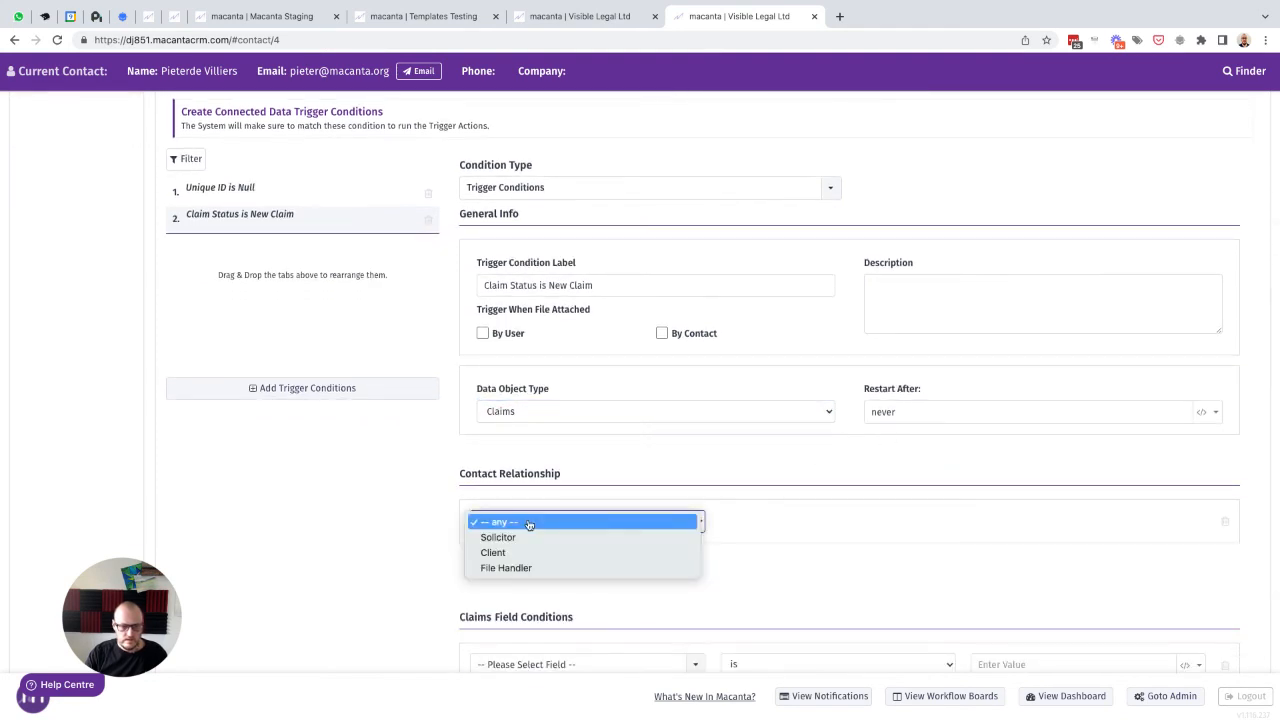
{"action": "left_click", "coordinate": [503, 554]}
- Set the claims field condition to Claim Status is New Claim and save the trigger condition
{"action": "scroll", "coordinate": [774, 566], "scroll_direction": "down", "scroll_amount": 3}
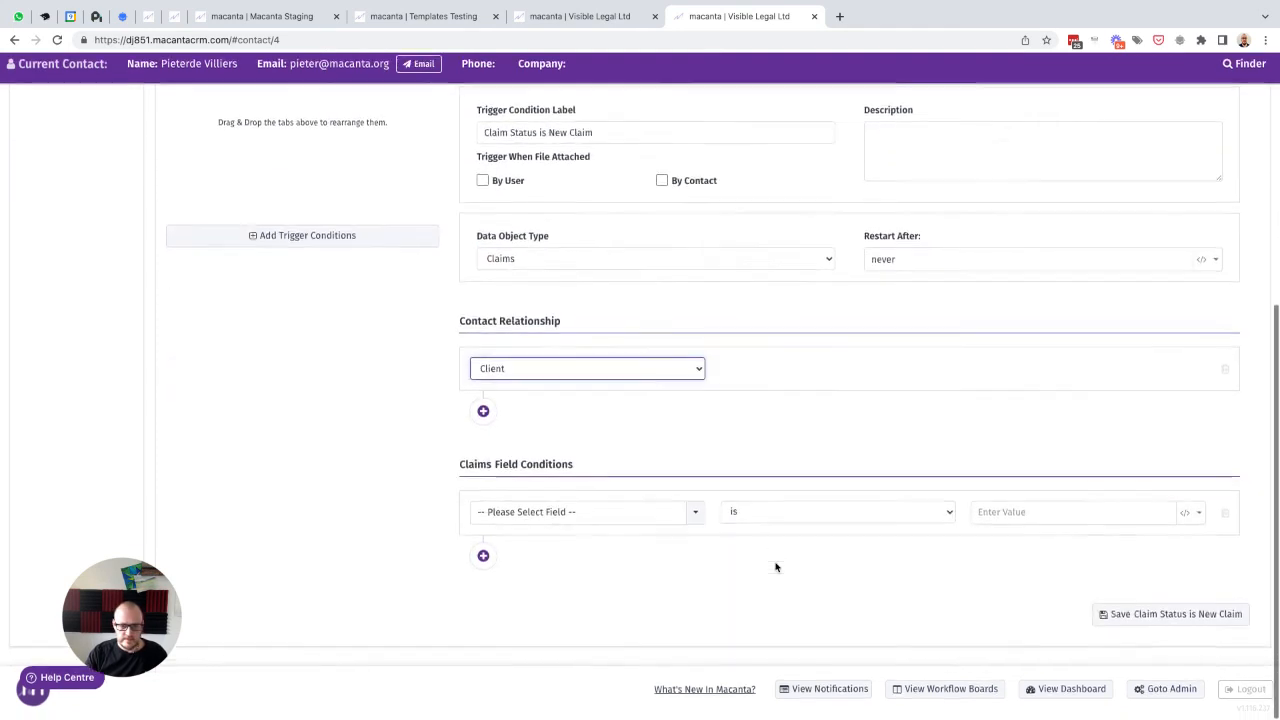
{"action": "left_click", "coordinate": [530, 520]}
{"action": "type", "text": "stat"}
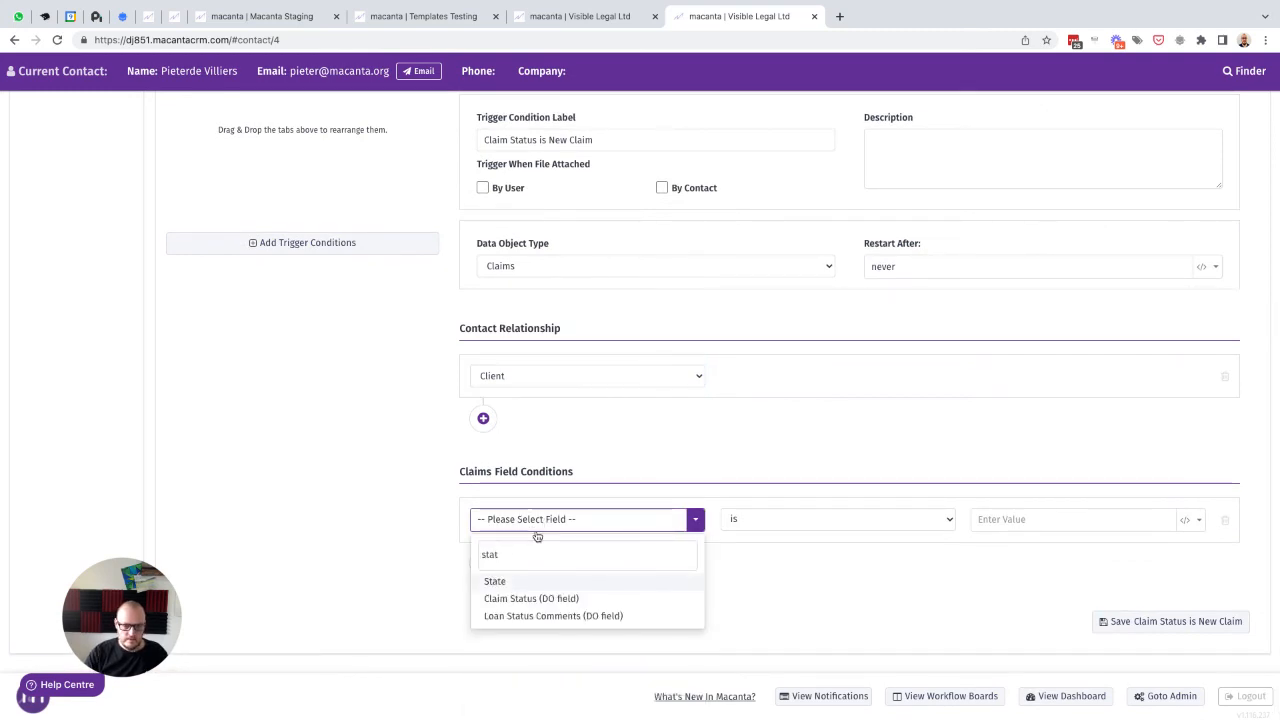
{"action": "left_click", "coordinate": [531, 598]}
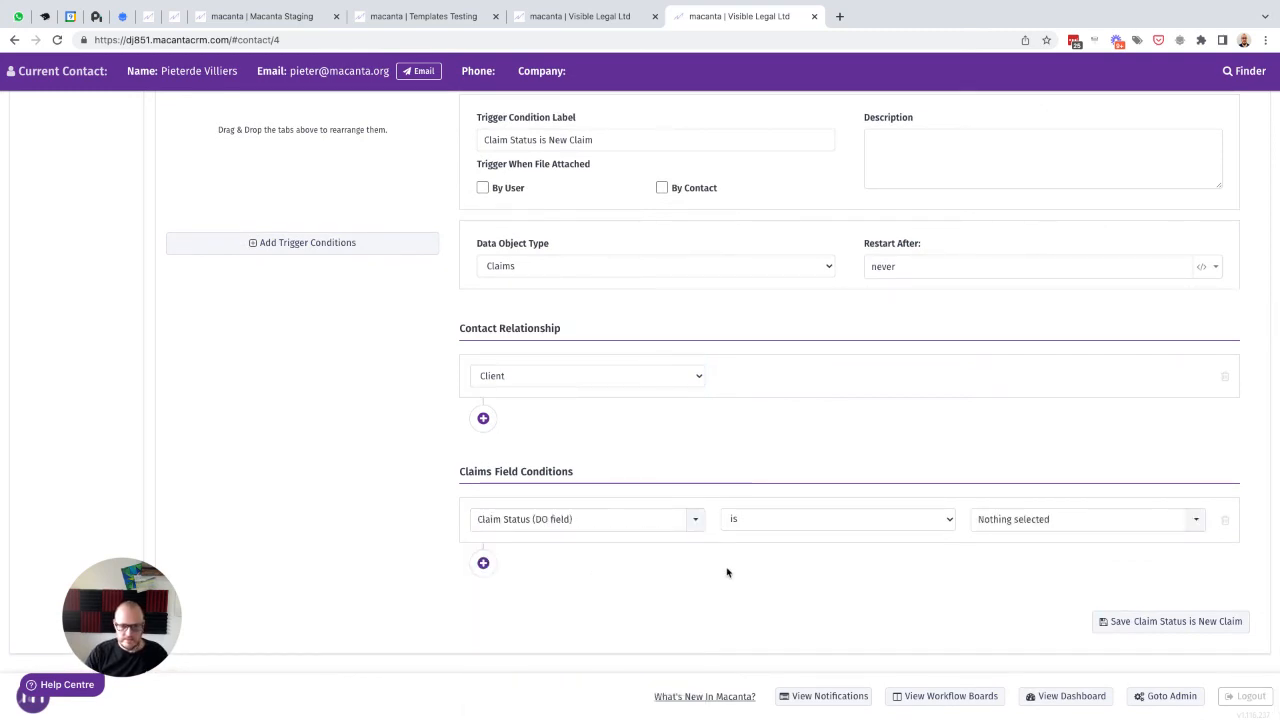
{"action": "left_click", "coordinate": [1012, 522]}
{"action": "left_click", "coordinate": [1006, 568]}
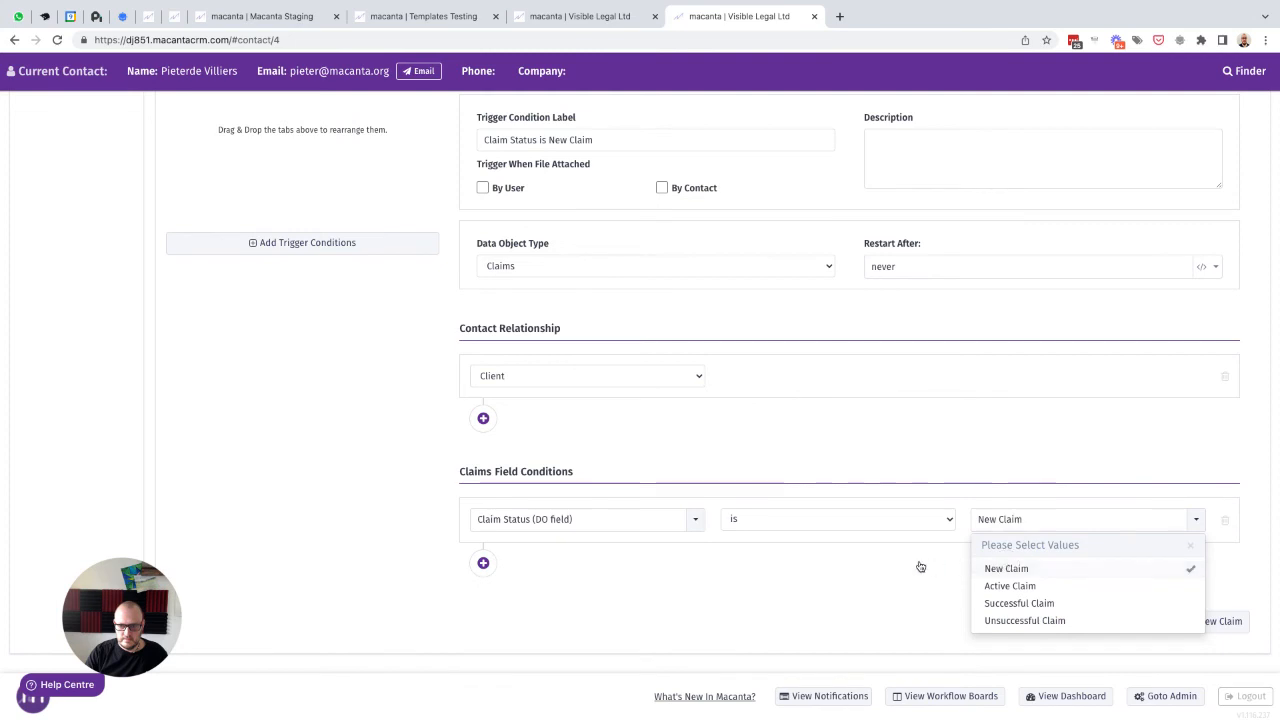
{"action": "left_click", "coordinate": [921, 566]}
{"action": "left_click", "coordinate": [1161, 621]}
{"action": "scroll", "coordinate": [740, 440], "scroll_direction": "up", "scroll_amount": 3}
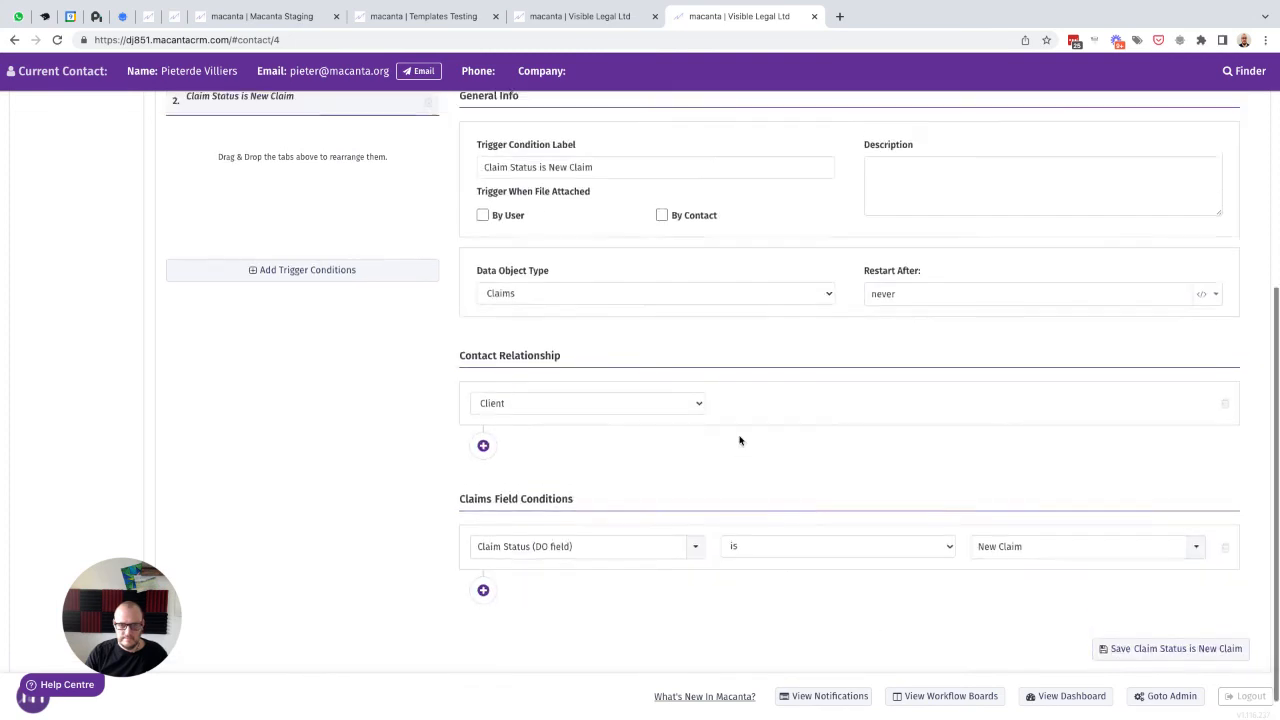
- Add a trigger condition labelled "Claim Status is Active Claim", reusing the copied label
{"action": "left_click", "coordinate": [300, 470]}
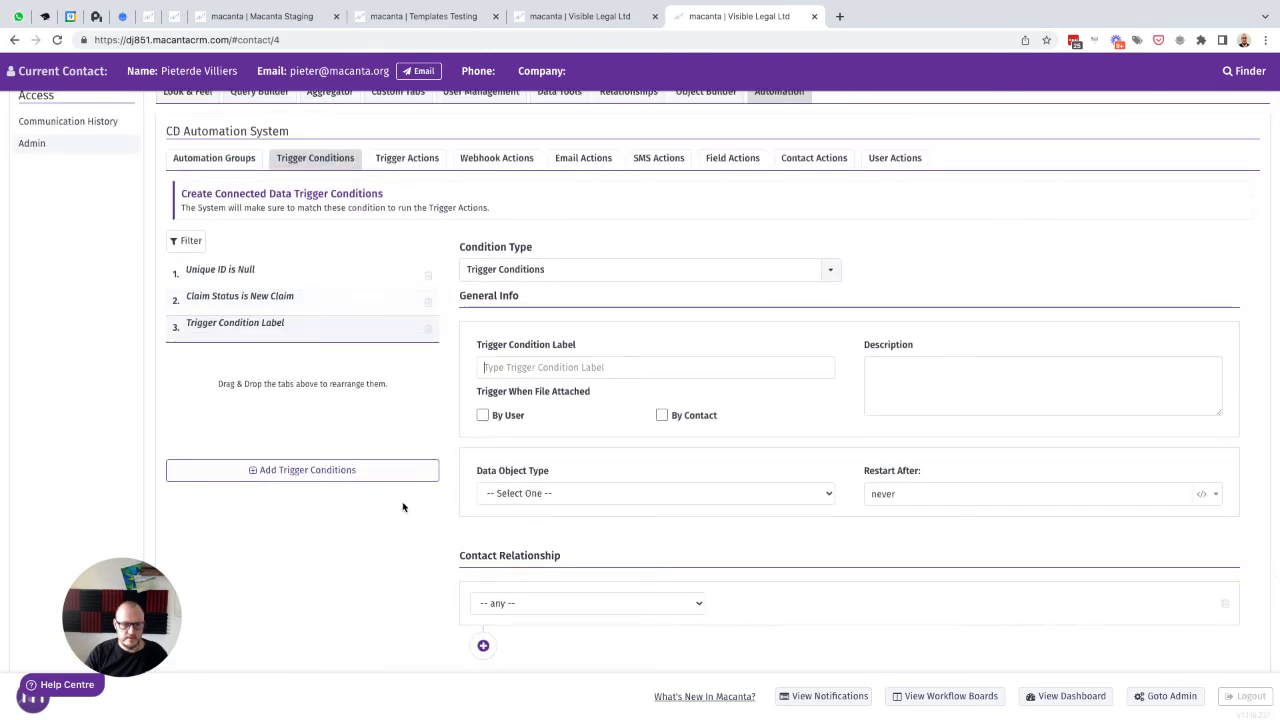
{"action": "key", "text": "ctrl+v"}
{"action": "type", "text": "Active"}
{"action": "scroll", "coordinate": [551, 368], "scroll_direction": "down", "scroll_amount": 1}
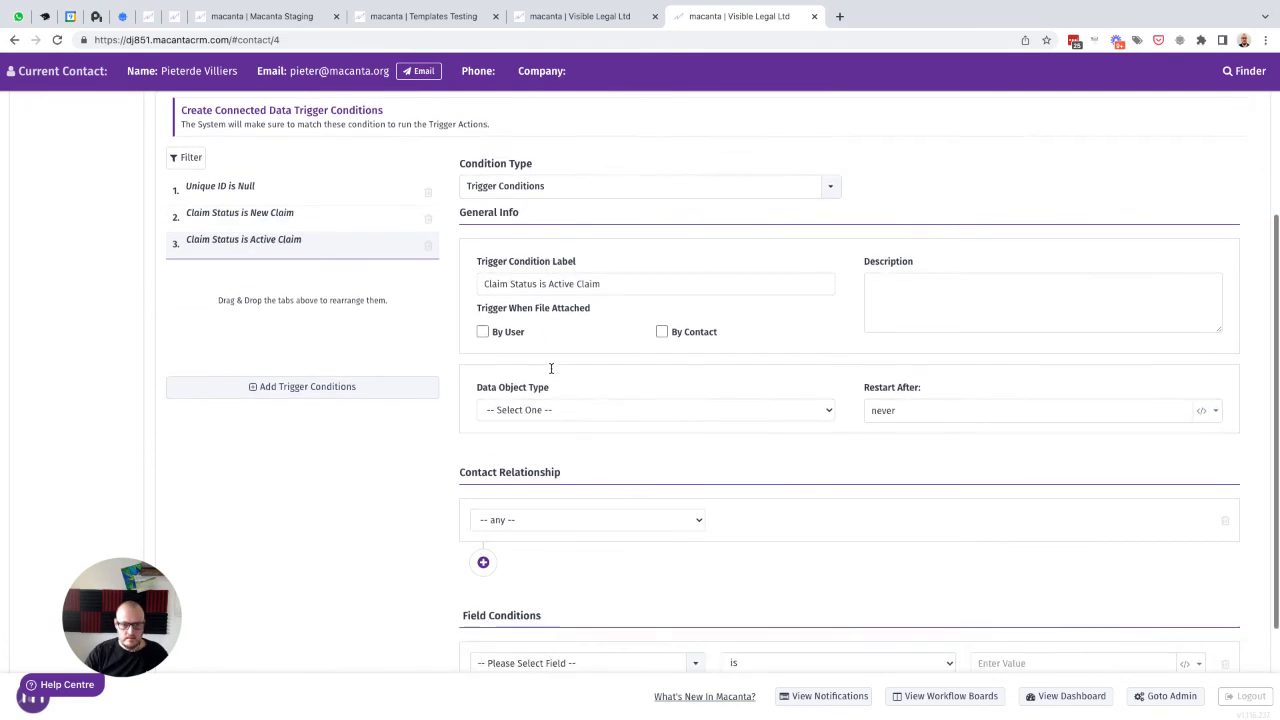
- Set the Claim Status is Active Claim condition's data object type to Claims and its contact relationship to Client
{"action": "left_click", "coordinate": [562, 364]}
{"action": "left_click", "coordinate": [545, 377]}
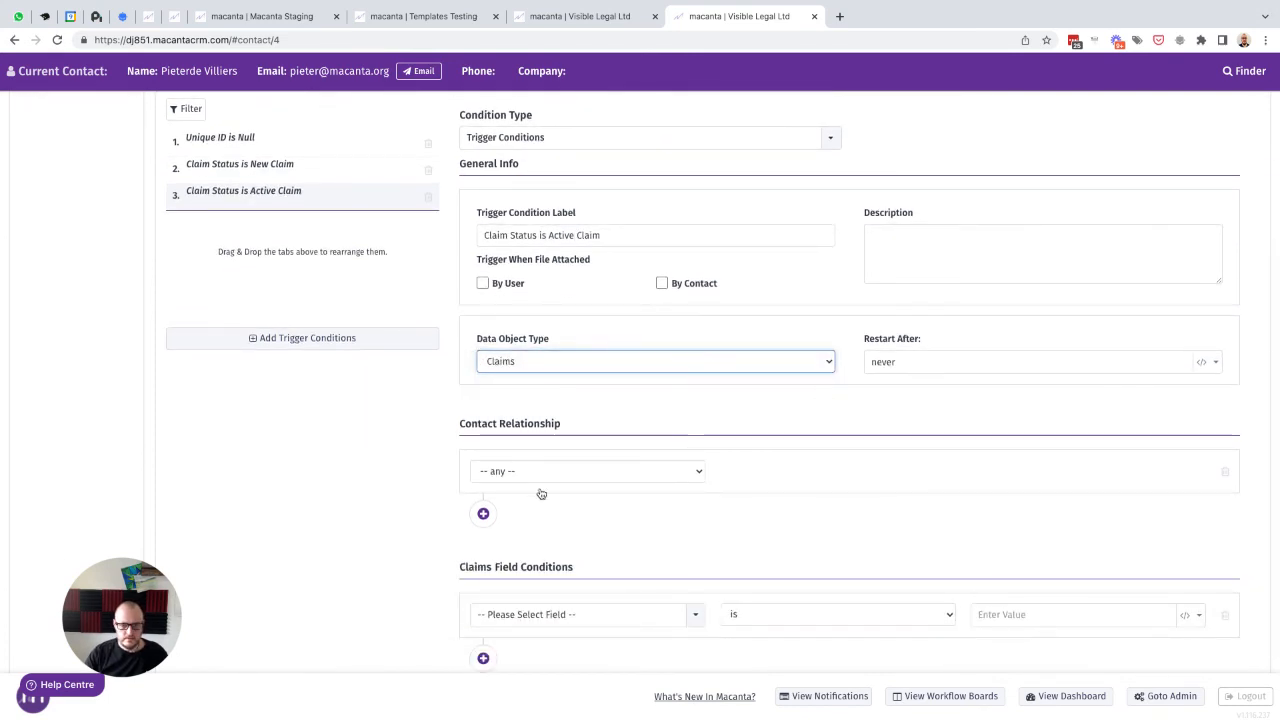
{"action": "left_click", "coordinate": [541, 474]}
{"action": "left_click", "coordinate": [521, 502]}
- Set the claims field condition to Claim Status is Active Claim and save the trigger condition
{"action": "scroll", "coordinate": [668, 540], "scroll_direction": "down", "scroll_amount": 1}
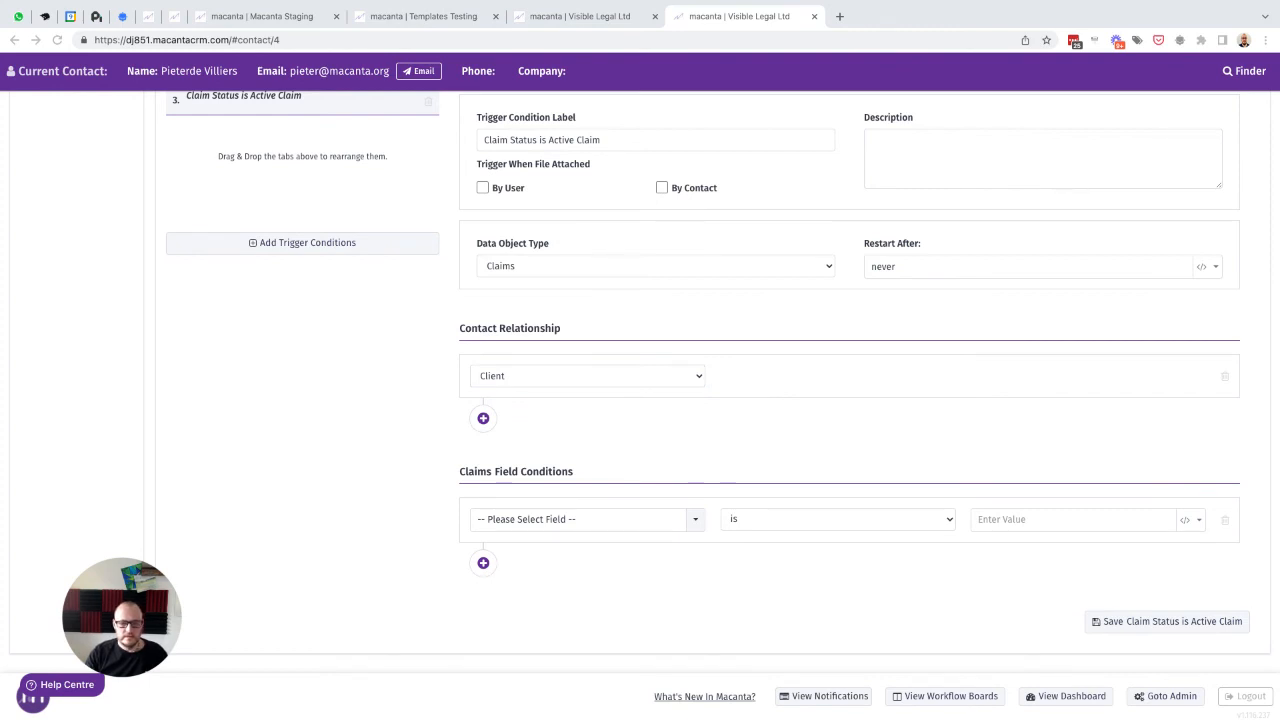
{"action": "left_click", "coordinate": [518, 522]}
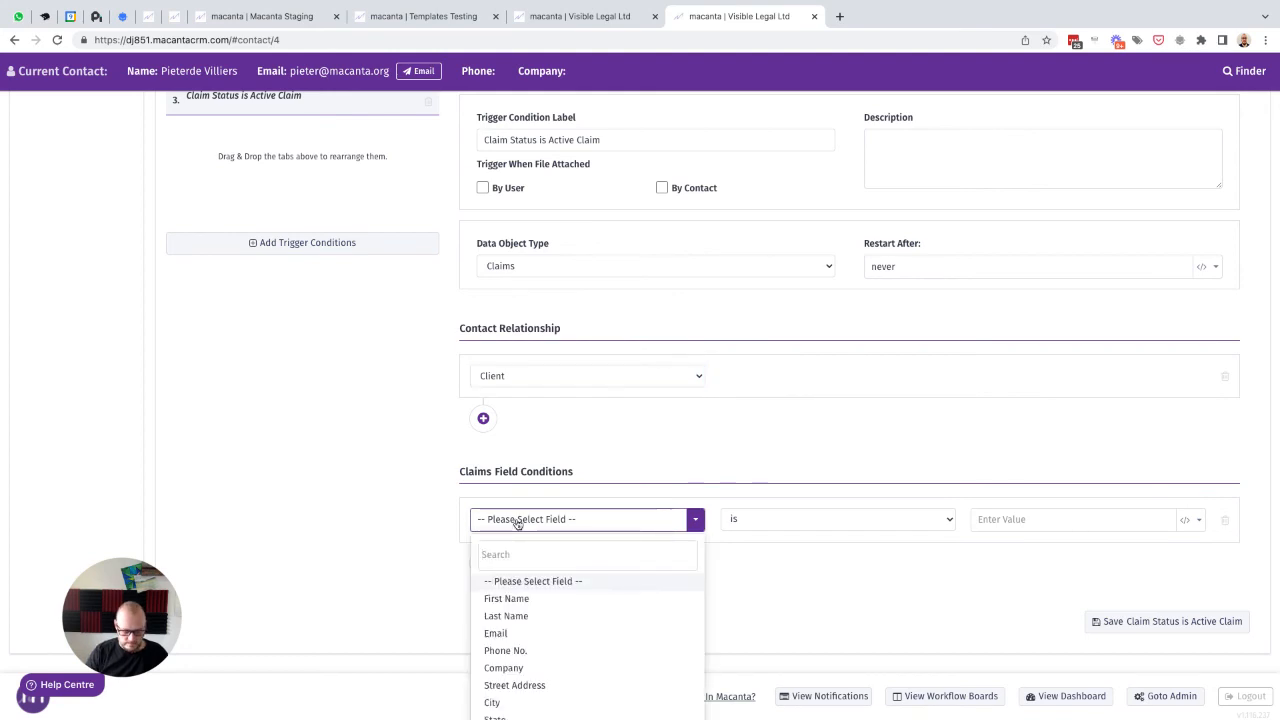
{"action": "type", "text": "stat"}
{"action": "left_click", "coordinate": [517, 598]}
{"action": "left_click", "coordinate": [996, 530]}
{"action": "left_click", "coordinate": [1006, 586]}
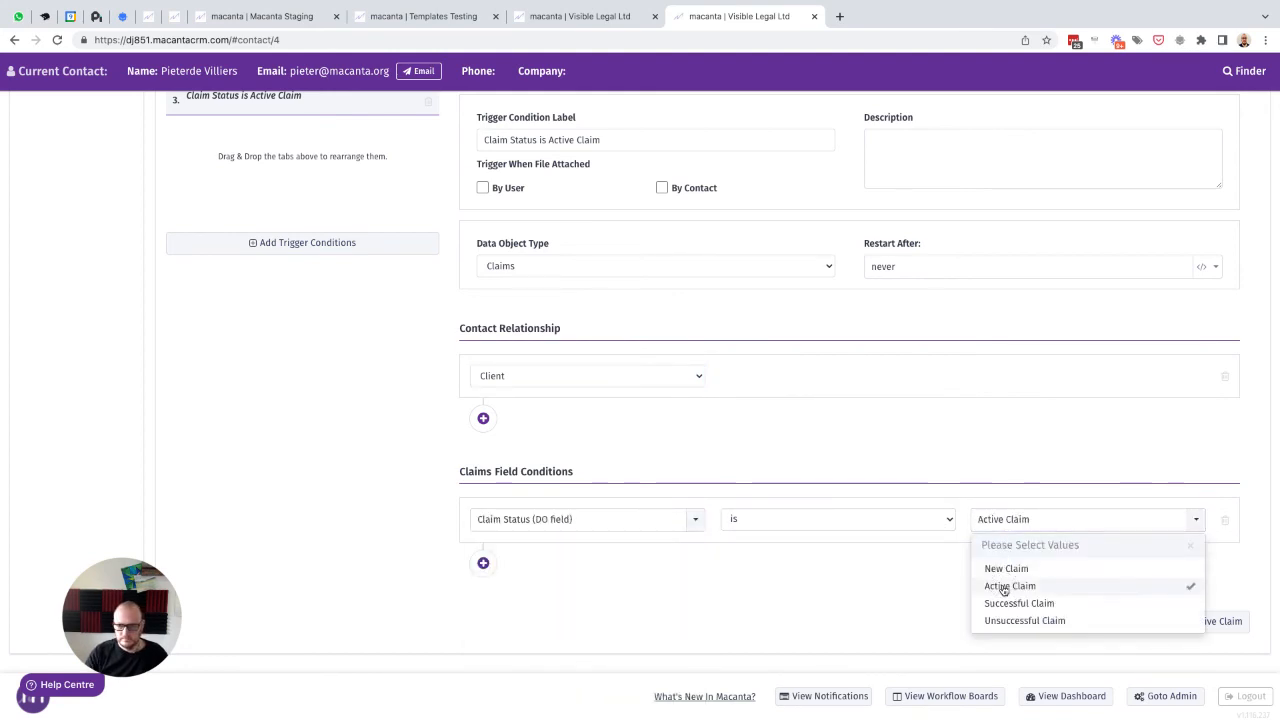
{"action": "left_click", "coordinate": [920, 594]}
{"action": "left_click", "coordinate": [1137, 621]}
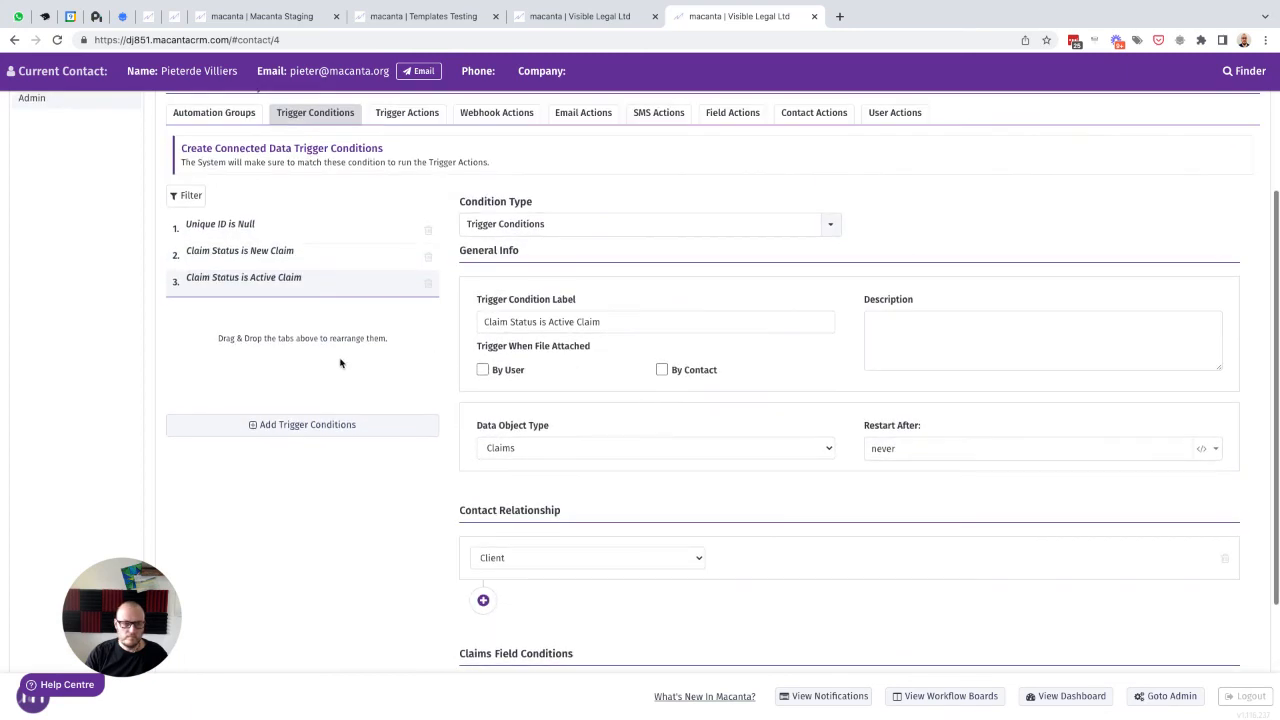
- Add a trigger condition labelled "Claim Status is Successful Claim", reusing the copied label
{"action": "left_click", "coordinate": [287, 427]}
{"action": "key", "text": "ctrl+v"}
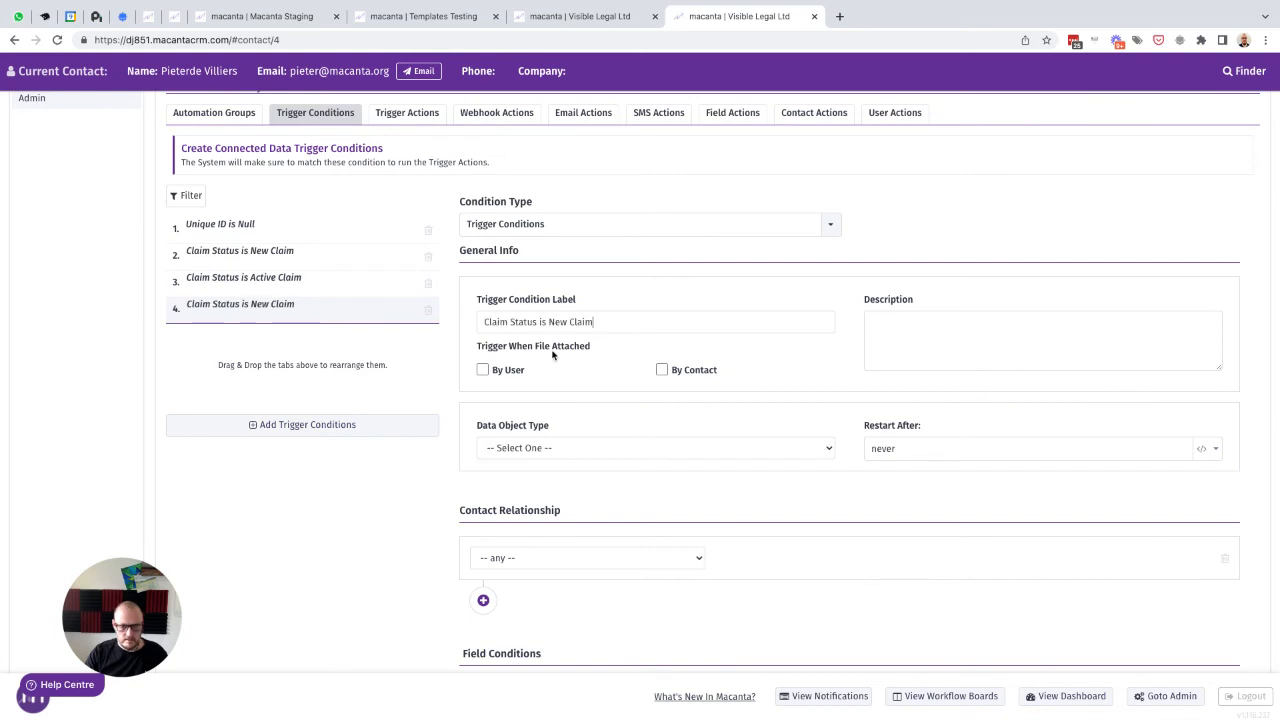
{"action": "type", "text": "Successful"}
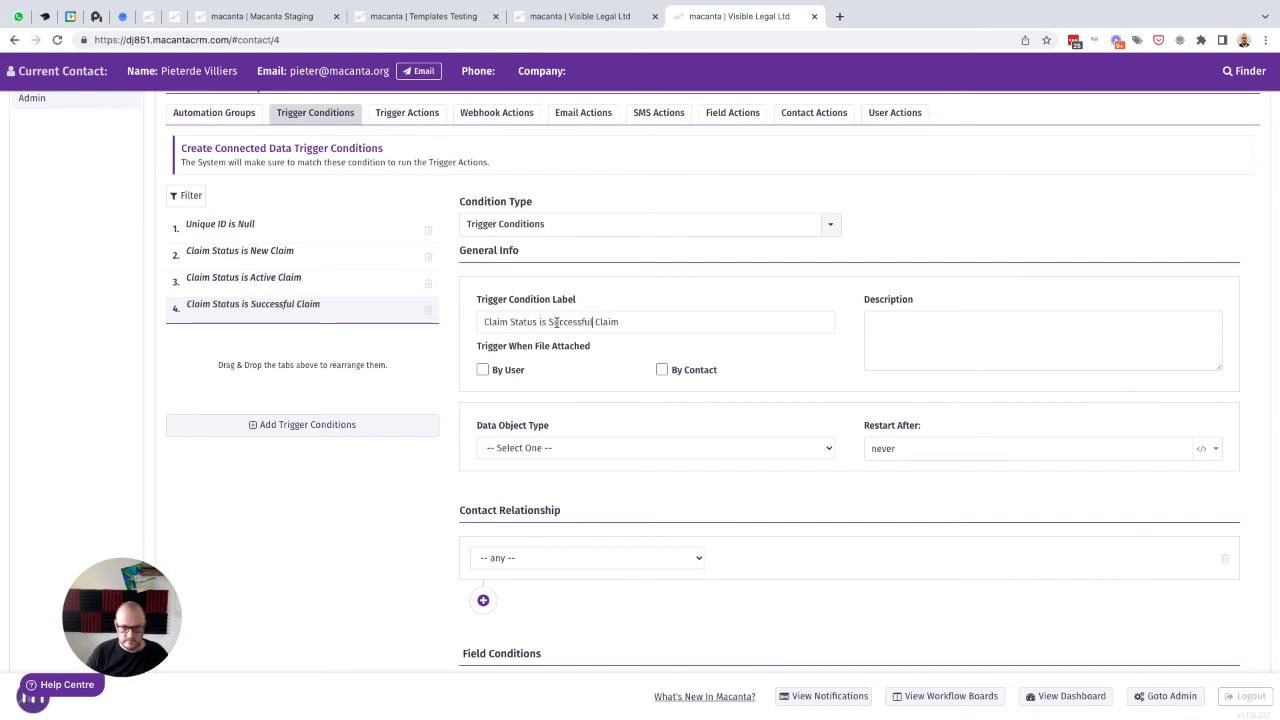
- Set the Claim Status is Successful Claim condition's data object type to Claims and its contact relationship to Client
{"action": "left_click", "coordinate": [575, 447]}
{"action": "left_click", "coordinate": [550, 465]}
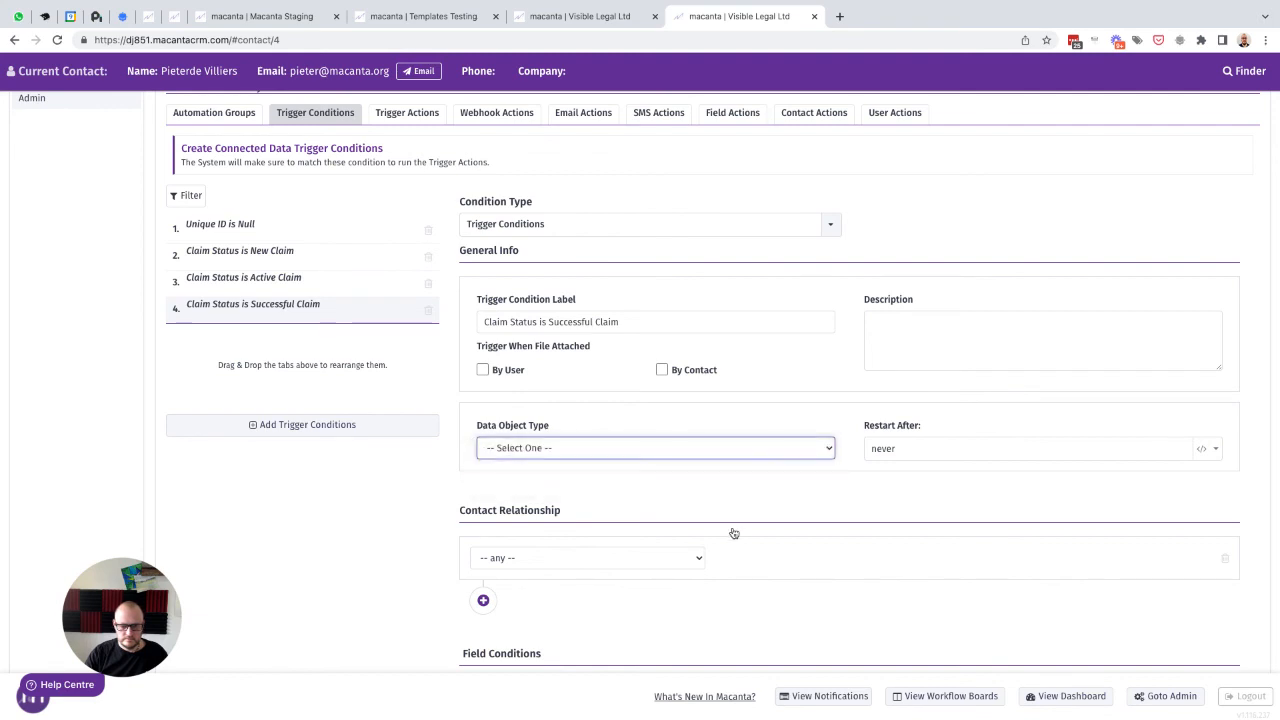
{"action": "scroll", "coordinate": [732, 530], "scroll_direction": "down", "scroll_amount": 1}
{"action": "left_click", "coordinate": [530, 467]}
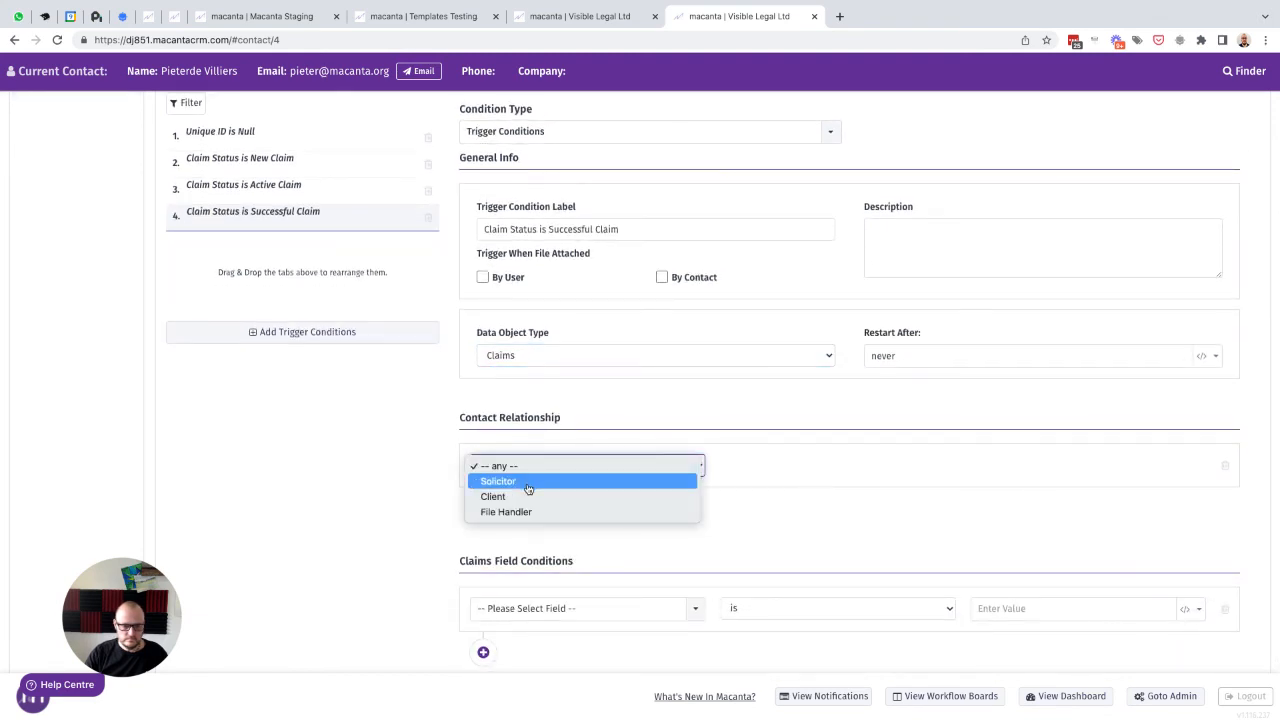
{"action": "left_click", "coordinate": [519, 497]}
- Set the claims field condition to Claim Status is Successful Claim and save the trigger condition
{"action": "scroll", "coordinate": [623, 526], "scroll_direction": "down", "scroll_amount": 1}
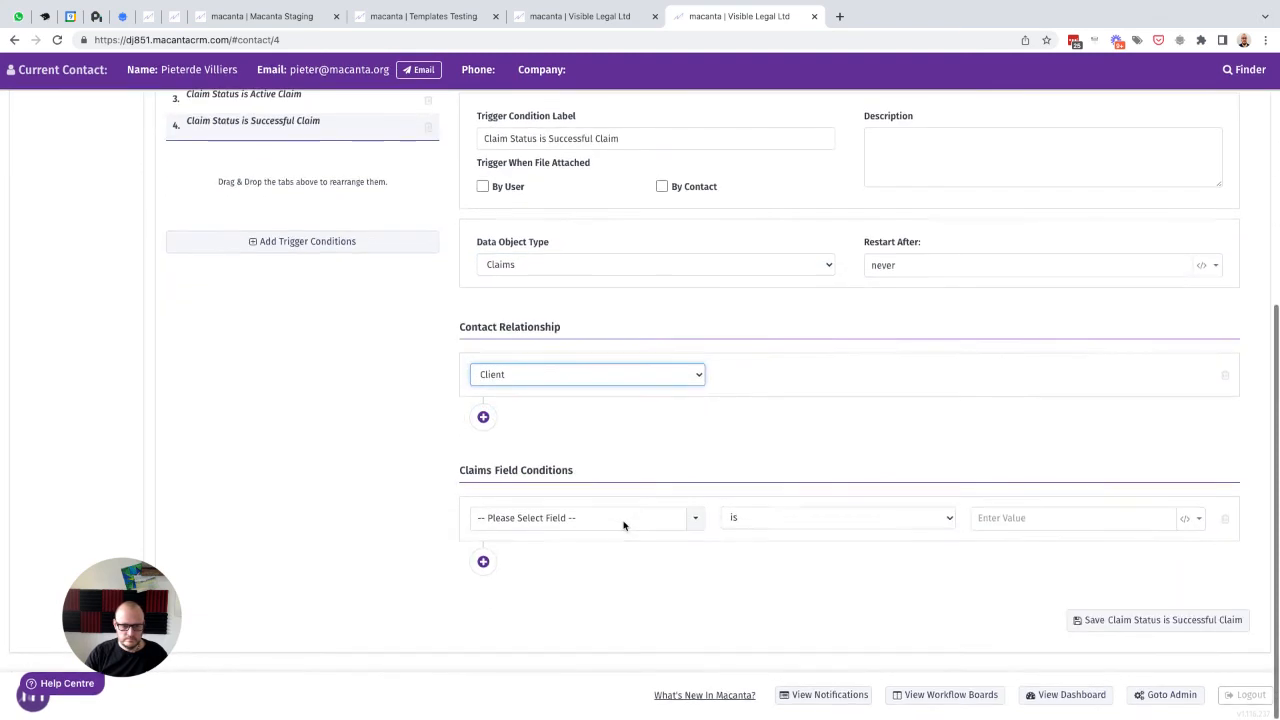
{"action": "left_click", "coordinate": [537, 522]}
{"action": "type", "text": "stat"}
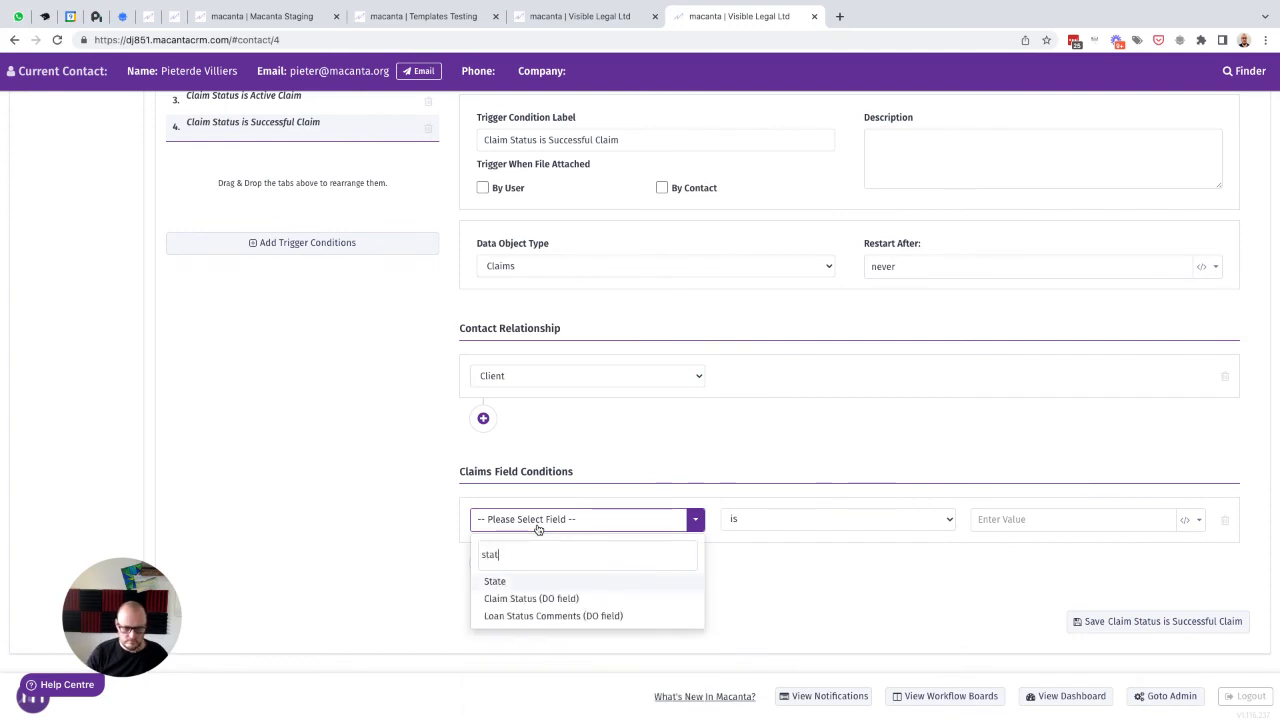
{"action": "left_click", "coordinate": [540, 598]}
{"action": "left_click", "coordinate": [1022, 522]}
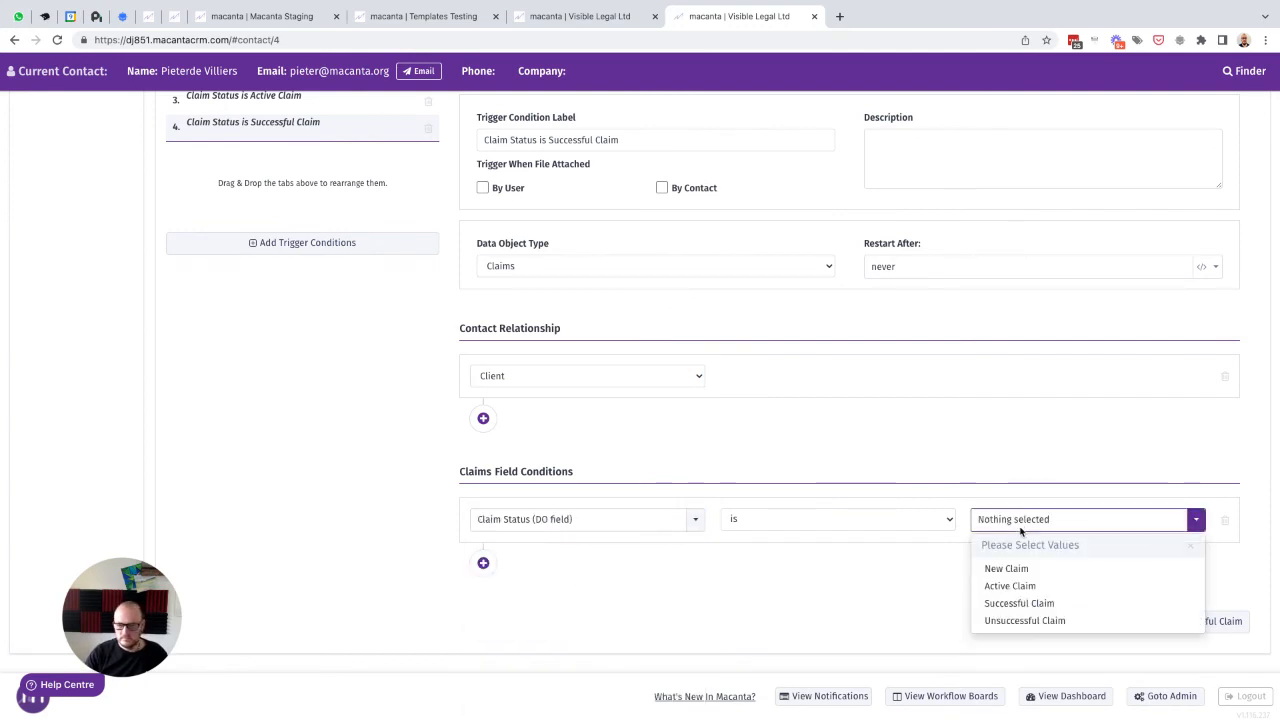
{"action": "left_click", "coordinate": [1018, 603]}
{"action": "left_click", "coordinate": [896, 592]}
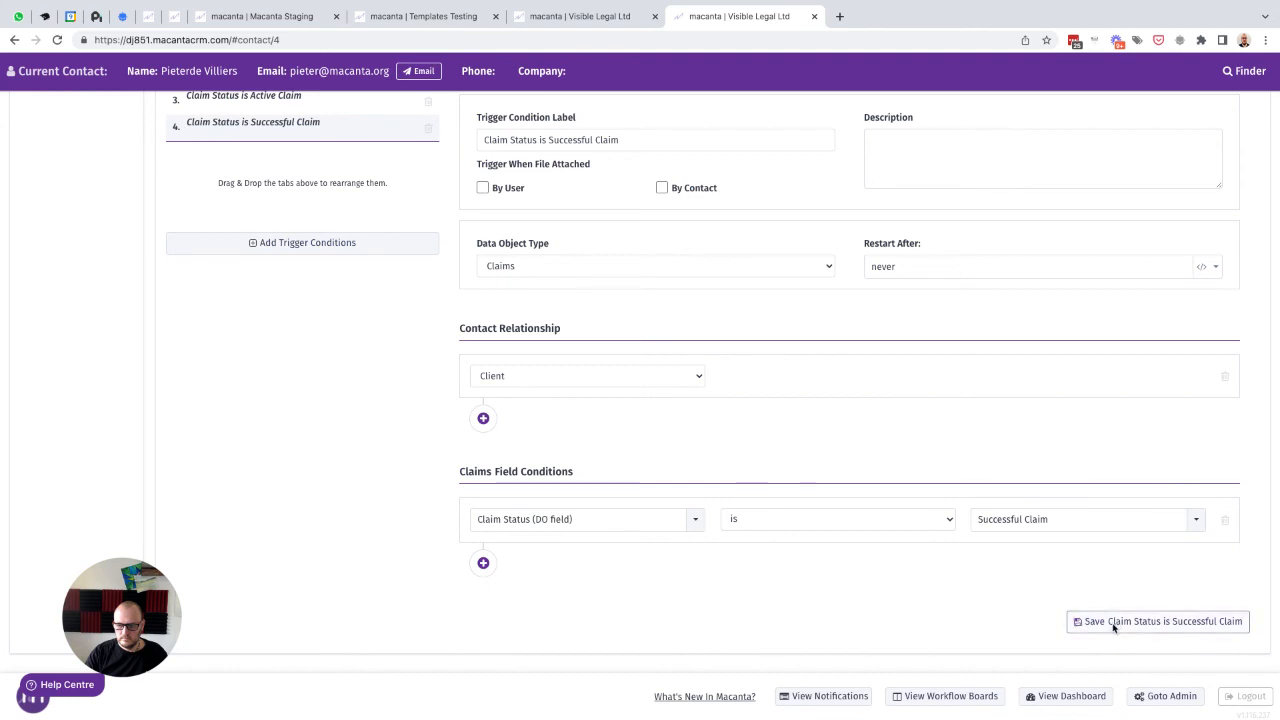
- Add a trigger condition labelled "Claim Status is Unsuccessful Claim", reusing the copied label
{"action": "scroll", "coordinate": [371, 311], "scroll_direction": "up", "scroll_amount": 1}
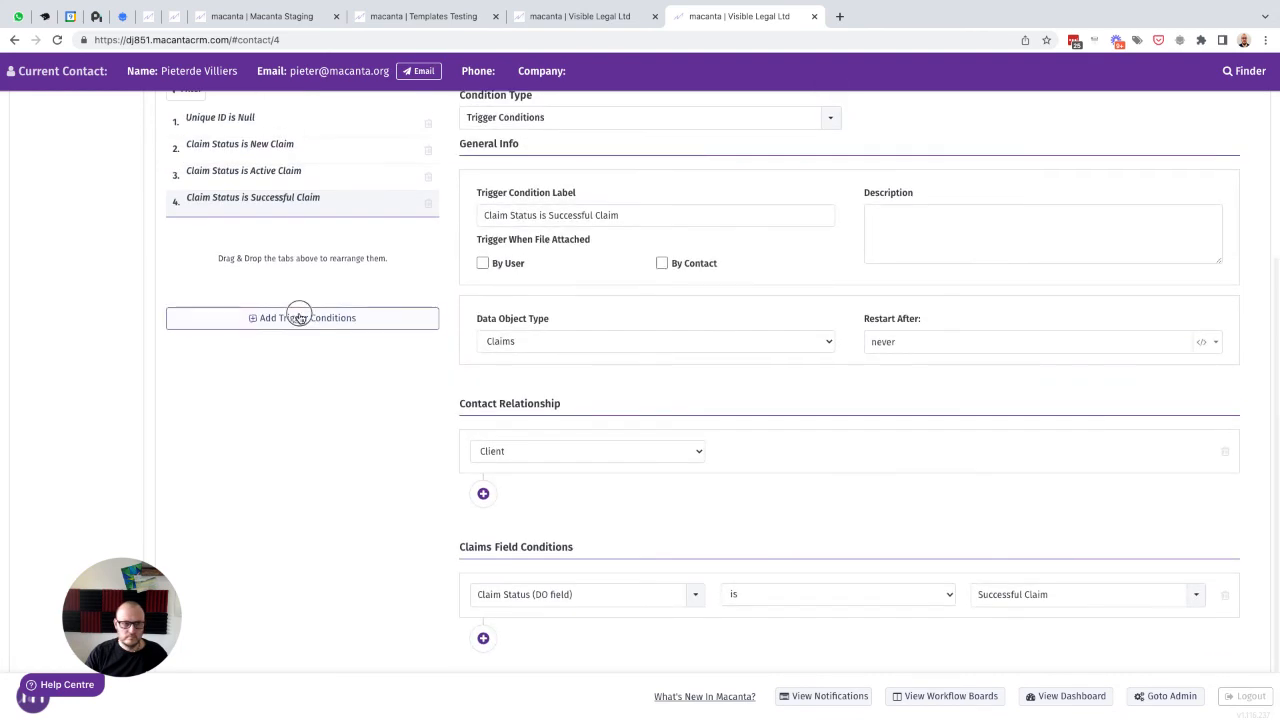
{"action": "left_click", "coordinate": [349, 318]}
{"action": "type", "text": "Claim Status is New Claim"}
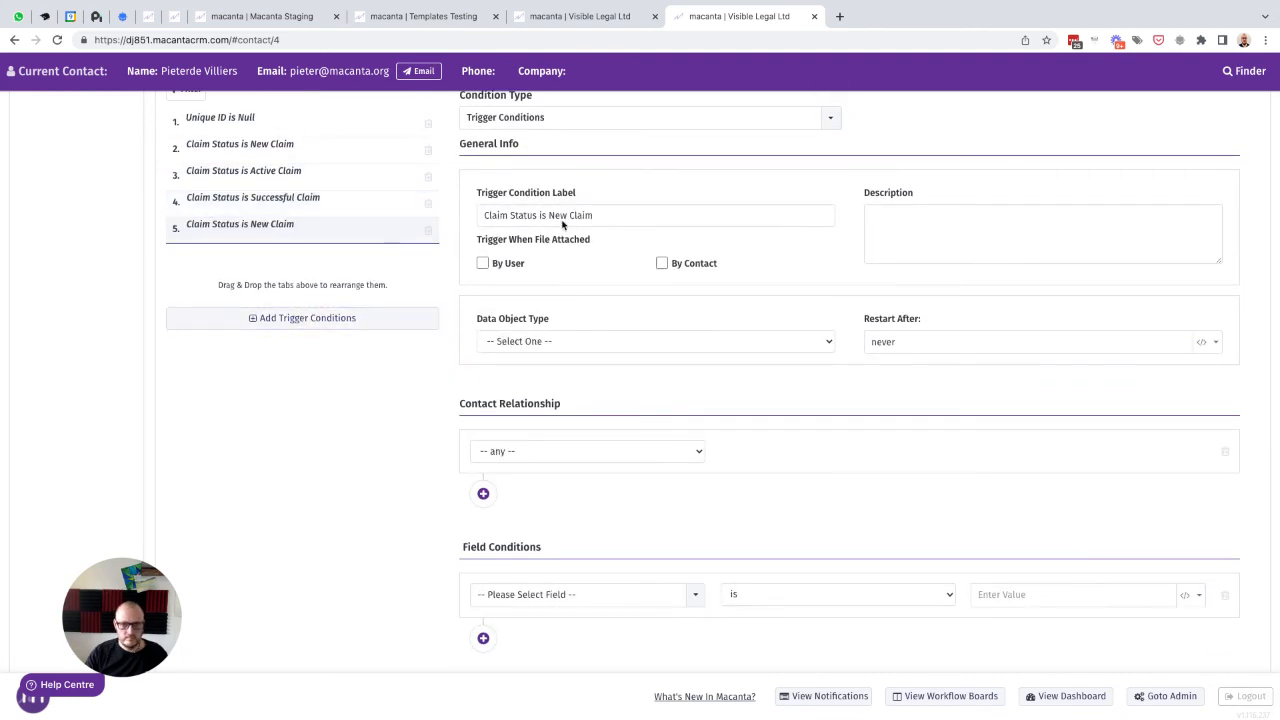
{"action": "type", "text": "Unsucc"}
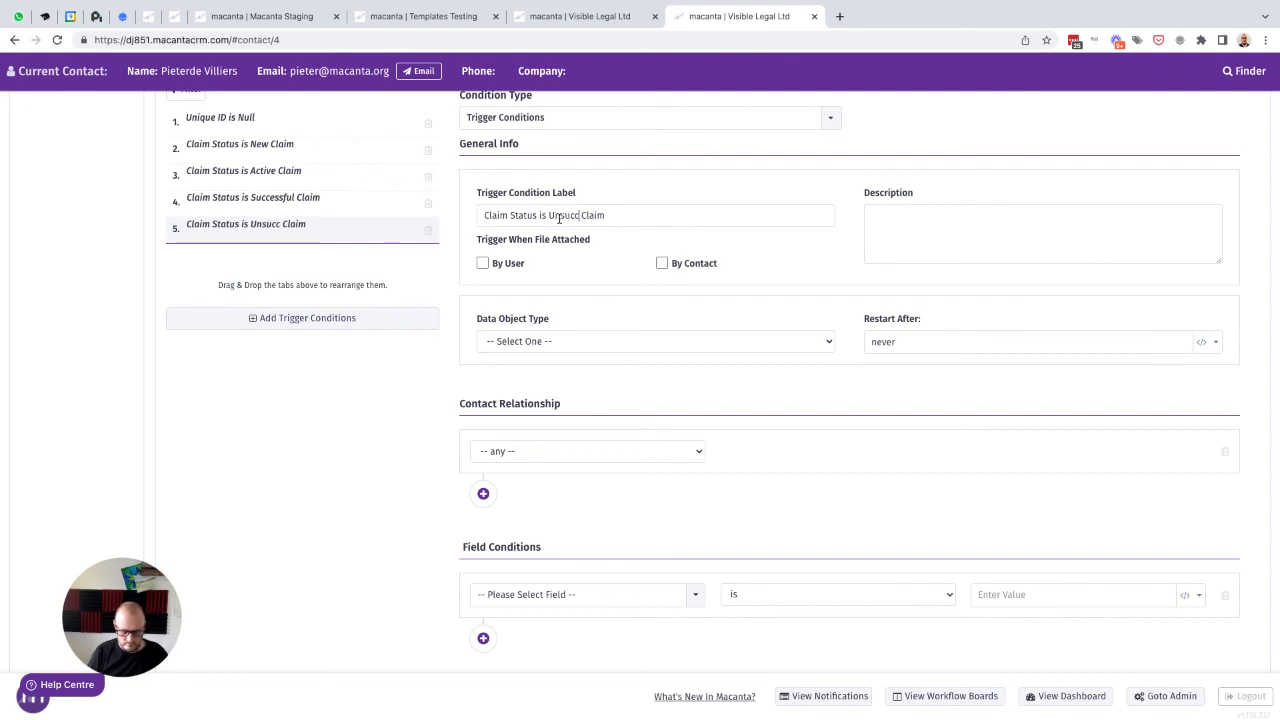
{"action": "type", "text": "essful"}
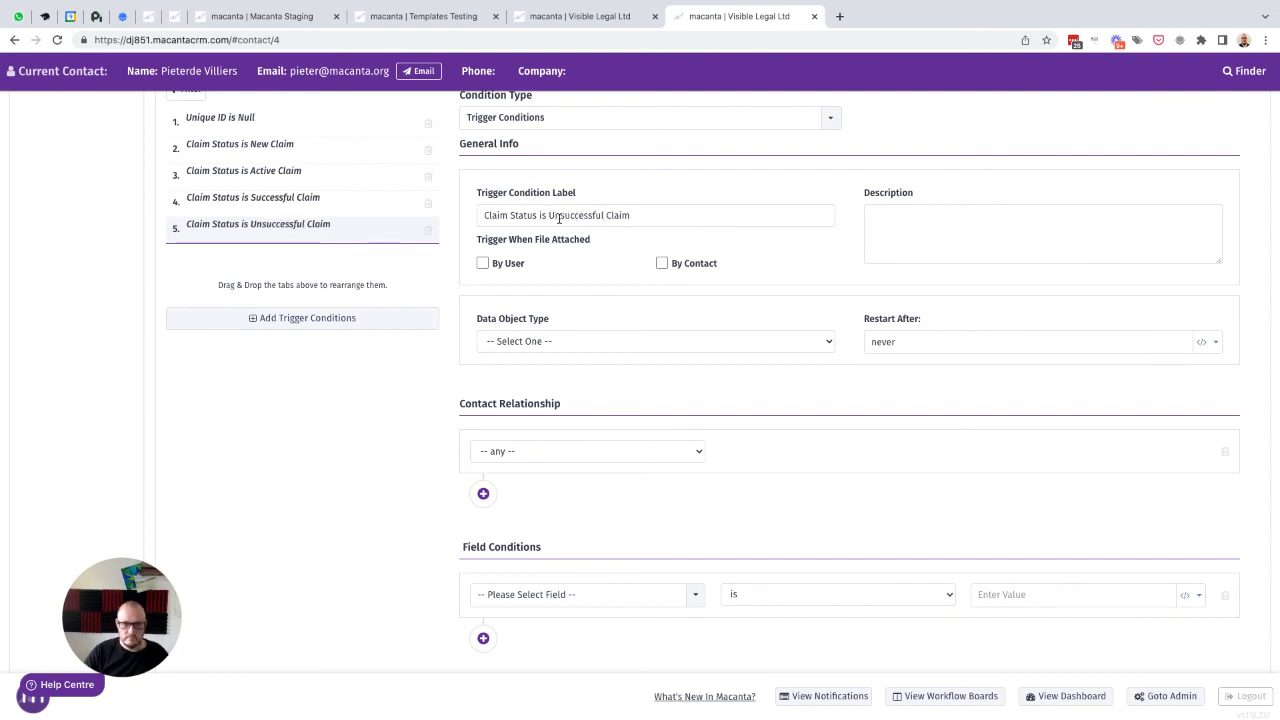
- Set the Claim Status is Unsuccessful Claim condition's data object type to Claims and its contact relationship to Client
{"action": "left_click", "coordinate": [579, 341]}
{"action": "left_click", "coordinate": [568, 358]}
{"action": "left_click", "coordinate": [526, 453]}
{"action": "left_click", "coordinate": [495, 482]}
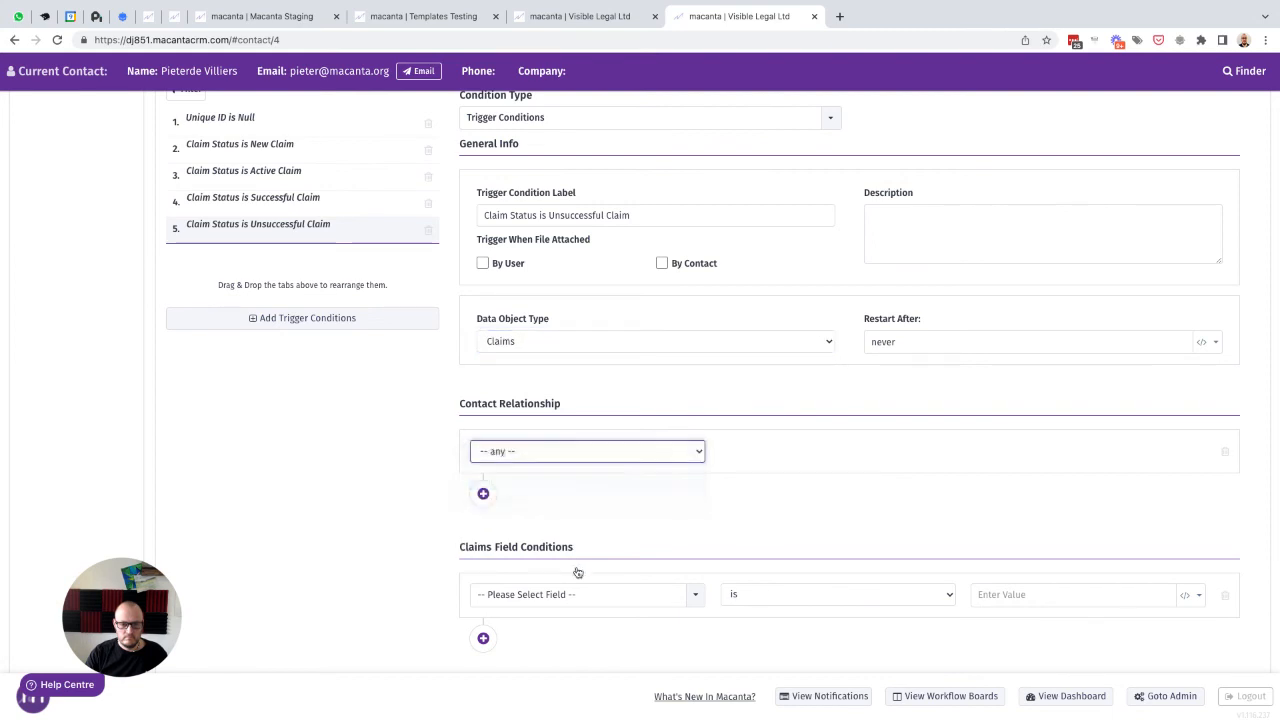
- Set the claims field condition to Claim Status is Unsuccessful Claim and save the trigger condition
{"action": "left_click", "coordinate": [534, 595]}
{"action": "type", "text": "stat"}
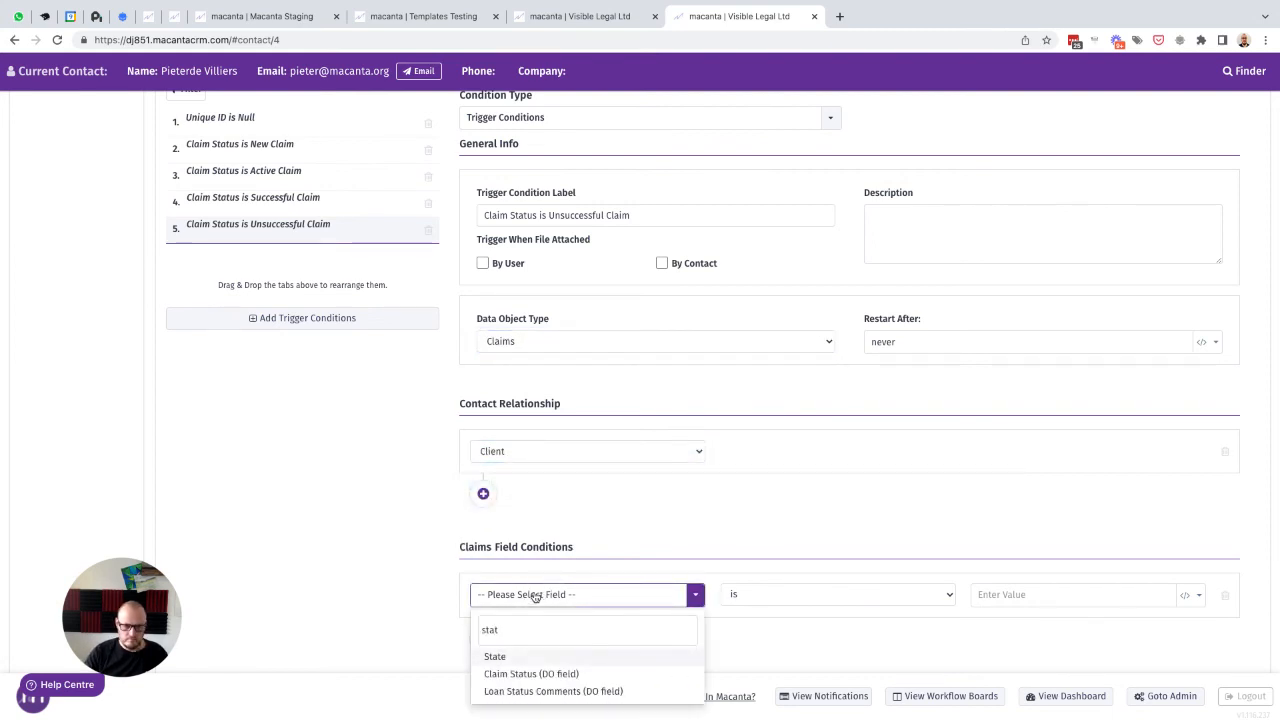
{"action": "left_click", "coordinate": [537, 674]}
{"action": "left_click", "coordinate": [1023, 595]}
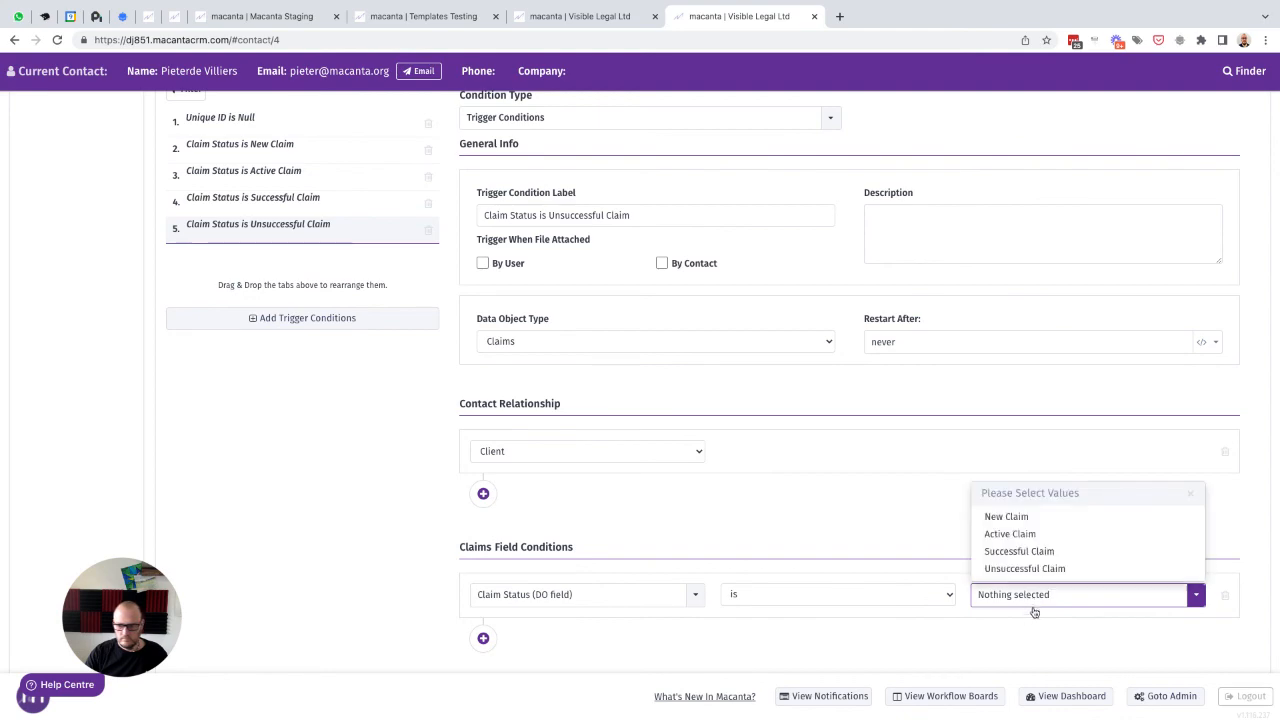
{"action": "left_click", "coordinate": [1025, 568]}
{"action": "scroll", "coordinate": [971, 637], "scroll_direction": "down", "scroll_amount": 2}
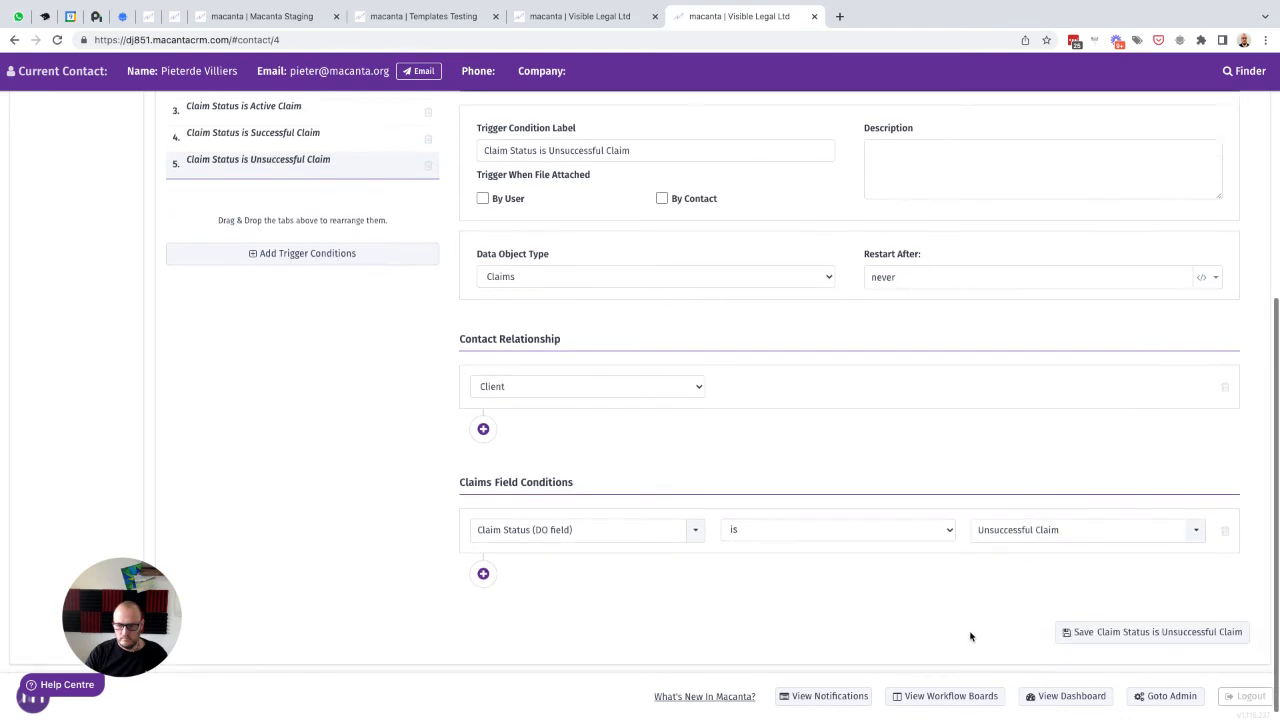
{"action": "left_click", "coordinate": [1096, 628]}
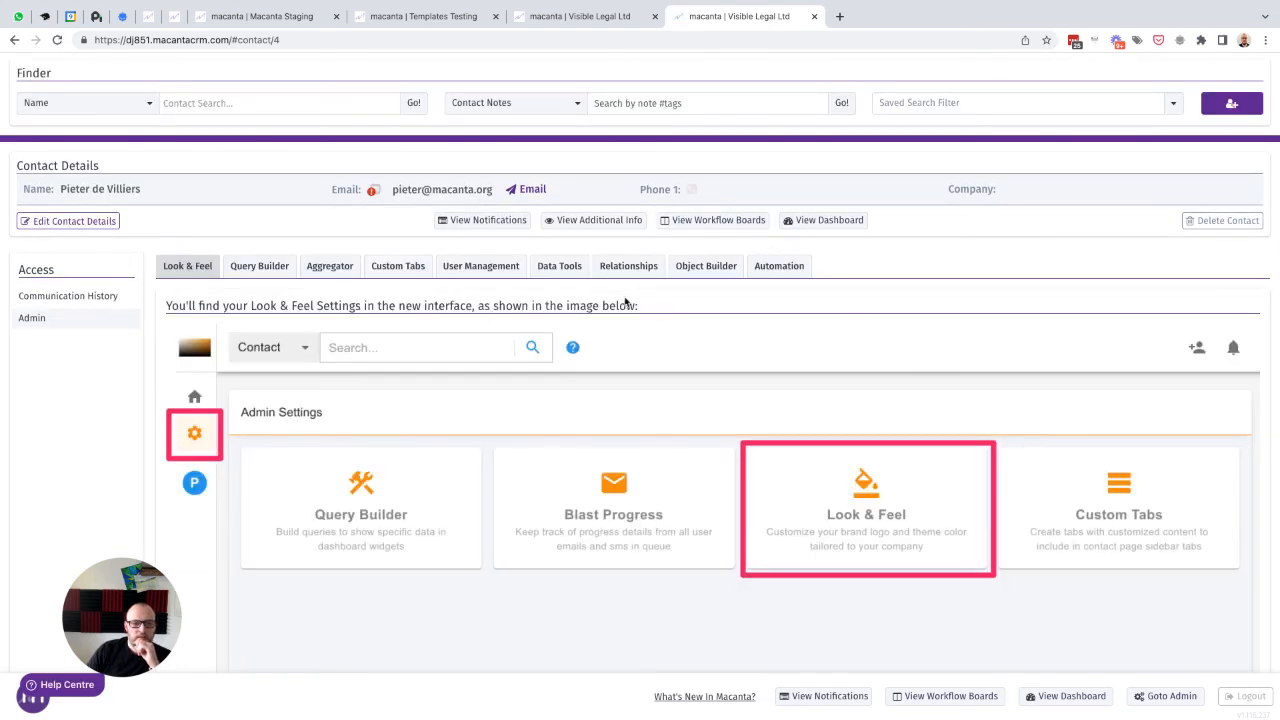
- Return to the automation groups and add a new group labelled "Dates"
{"action": "left_click", "coordinate": [778, 266]}
{"action": "scroll", "coordinate": [988, 248], "scroll_direction": "down", "scroll_amount": 2}
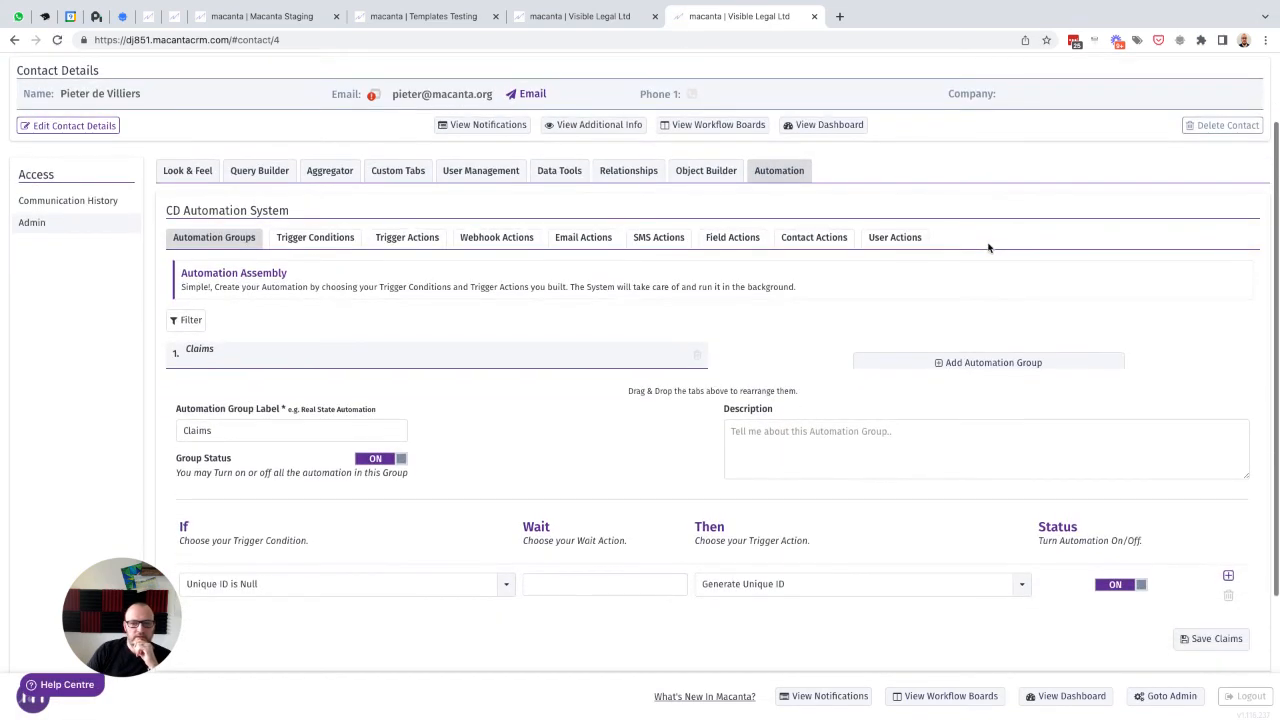
{"action": "left_click", "coordinate": [978, 362]}
{"action": "type", "text": "Dates"}
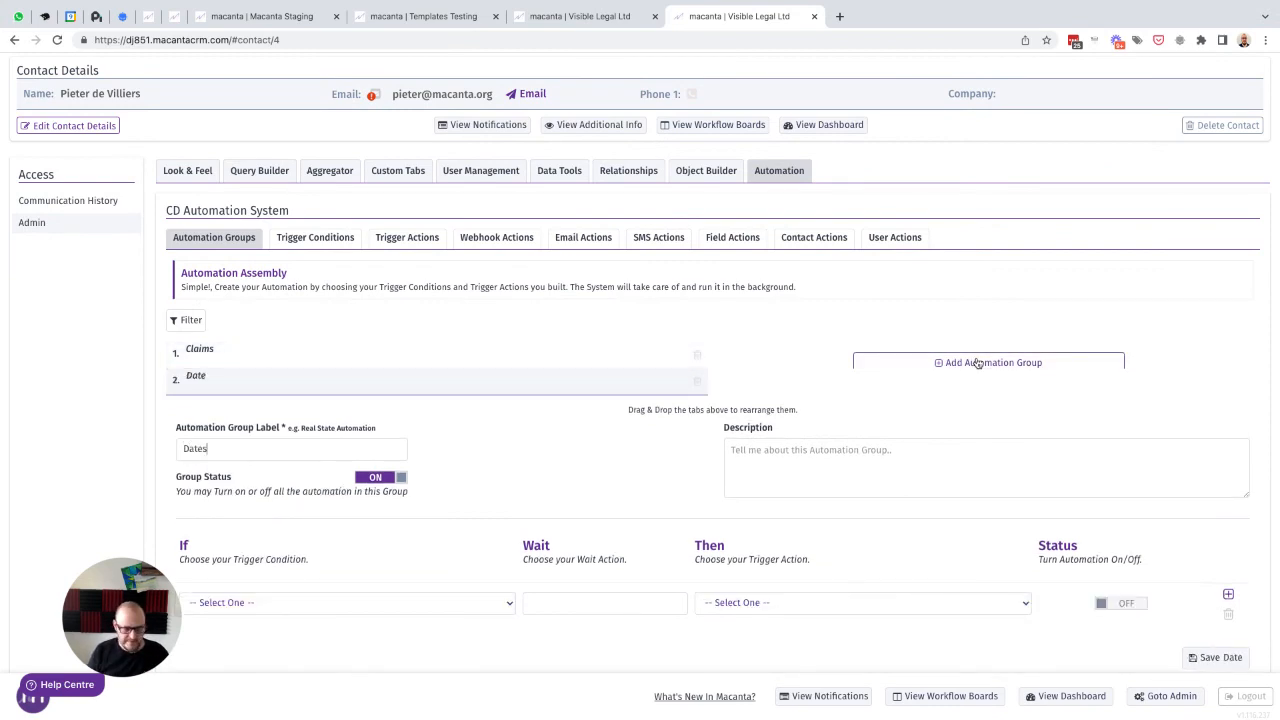
- Set the Dates group's first trigger condition to Claim Status is New Claim and add three more automation rows
{"action": "scroll", "coordinate": [700, 440], "scroll_direction": "down", "scroll_amount": 3}
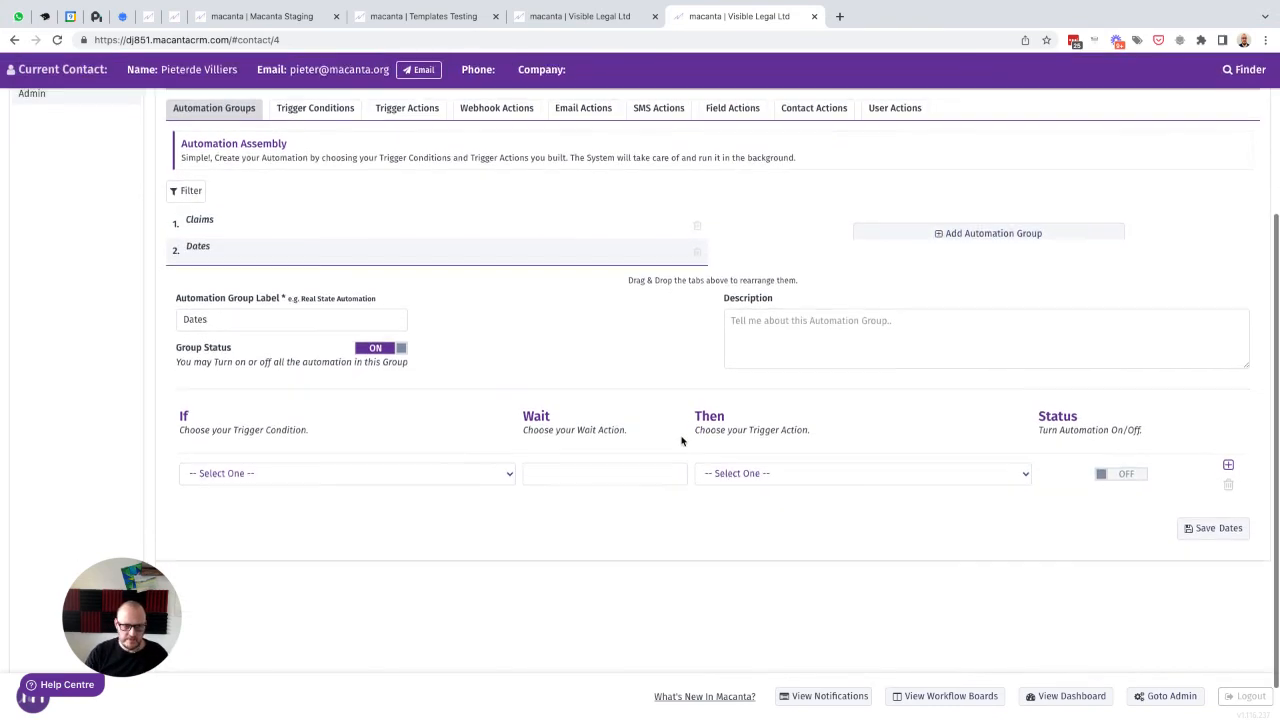
{"action": "left_click", "coordinate": [372, 474]}
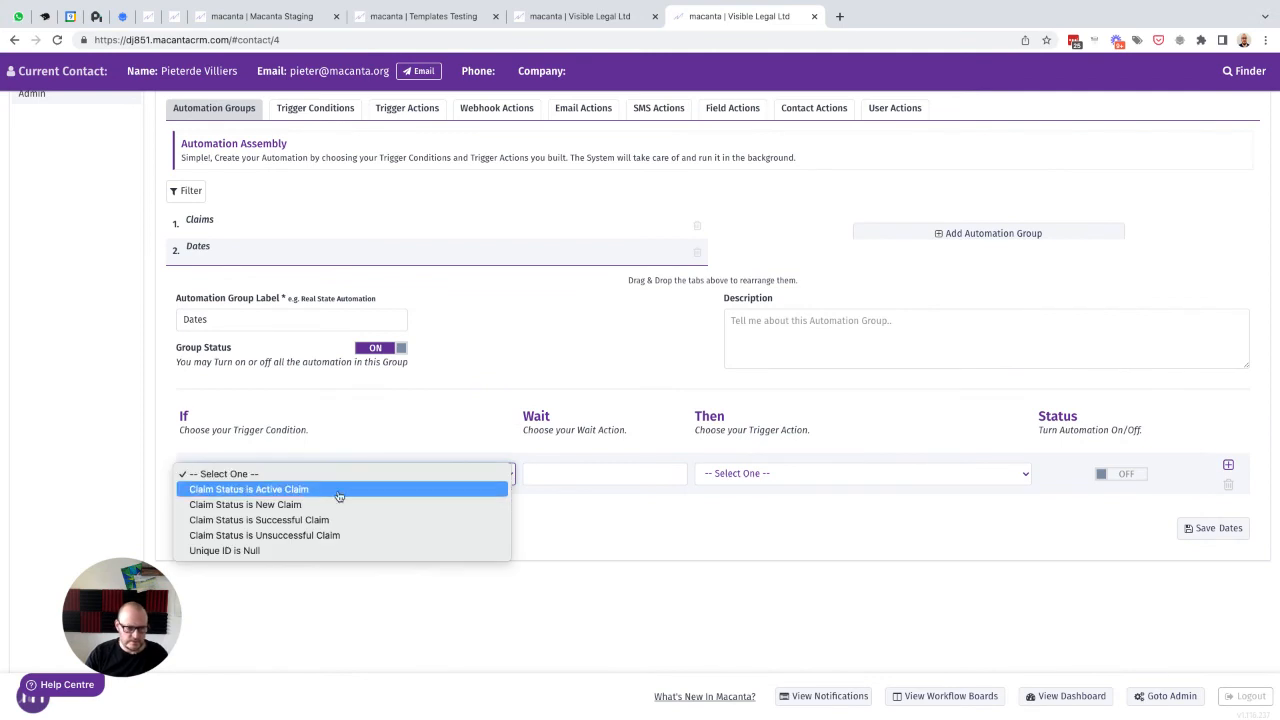
{"action": "left_click", "coordinate": [215, 504]}
{"action": "left_click", "coordinate": [1228, 467]}
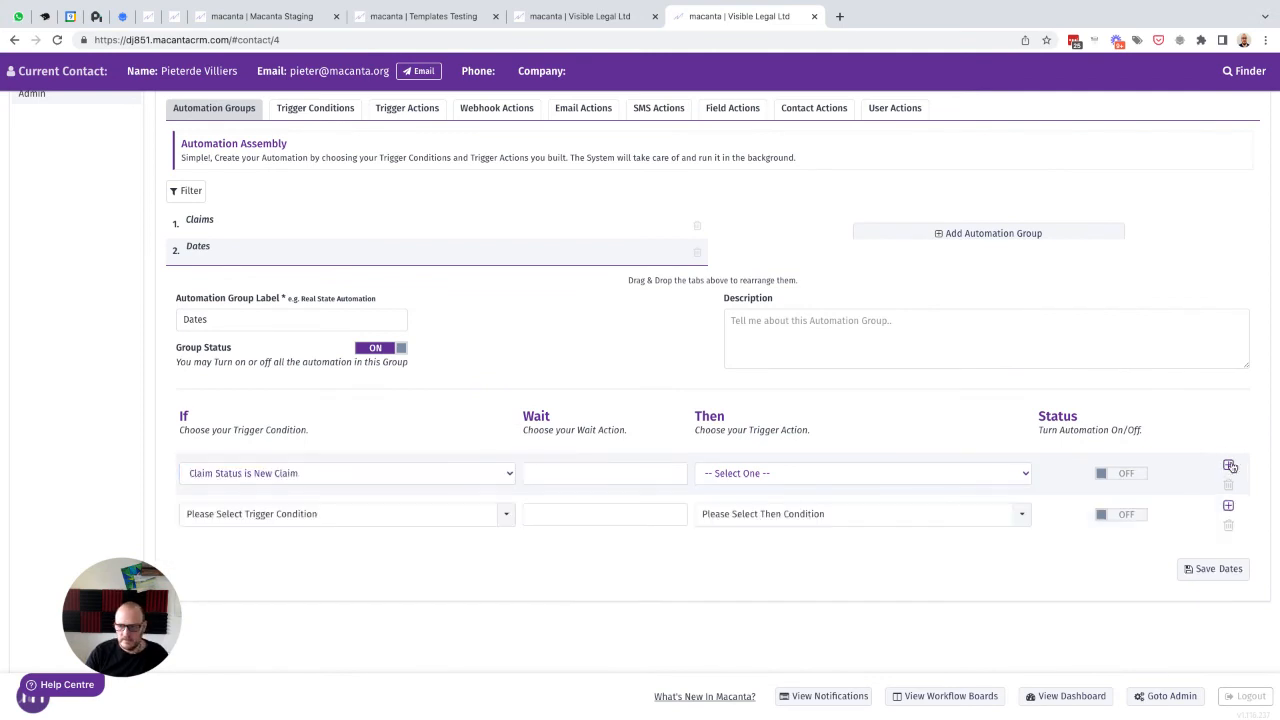
{"action": "left_click", "coordinate": [1228, 467]}
{"action": "left_click", "coordinate": [1228, 467]}
- Set the three added rows' trigger conditions to Claim Status is Active Claim, Successful Claim and Unsuccessful Claim, in that order
{"action": "scroll", "coordinate": [1215, 468], "scroll_direction": "down", "scroll_amount": 1}
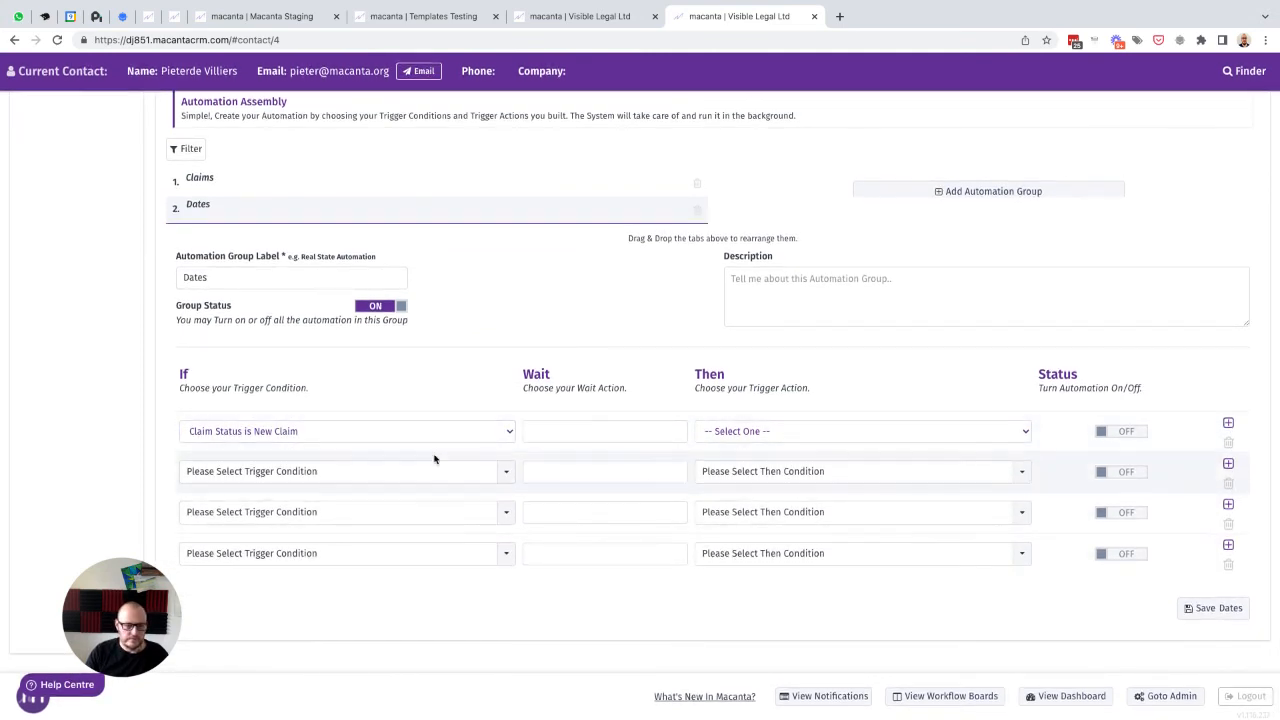
{"action": "left_click", "coordinate": [386, 471]}
{"action": "left_click", "coordinate": [288, 551]}
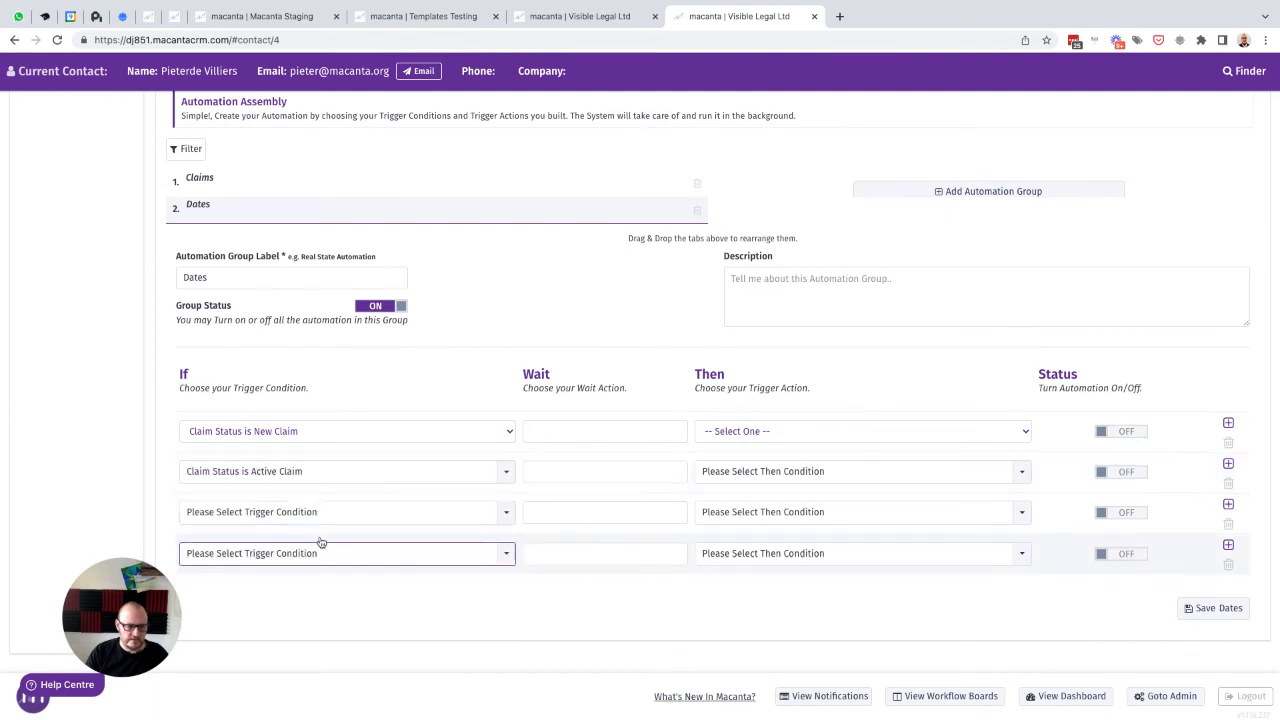
{"action": "left_click", "coordinate": [306, 512]}
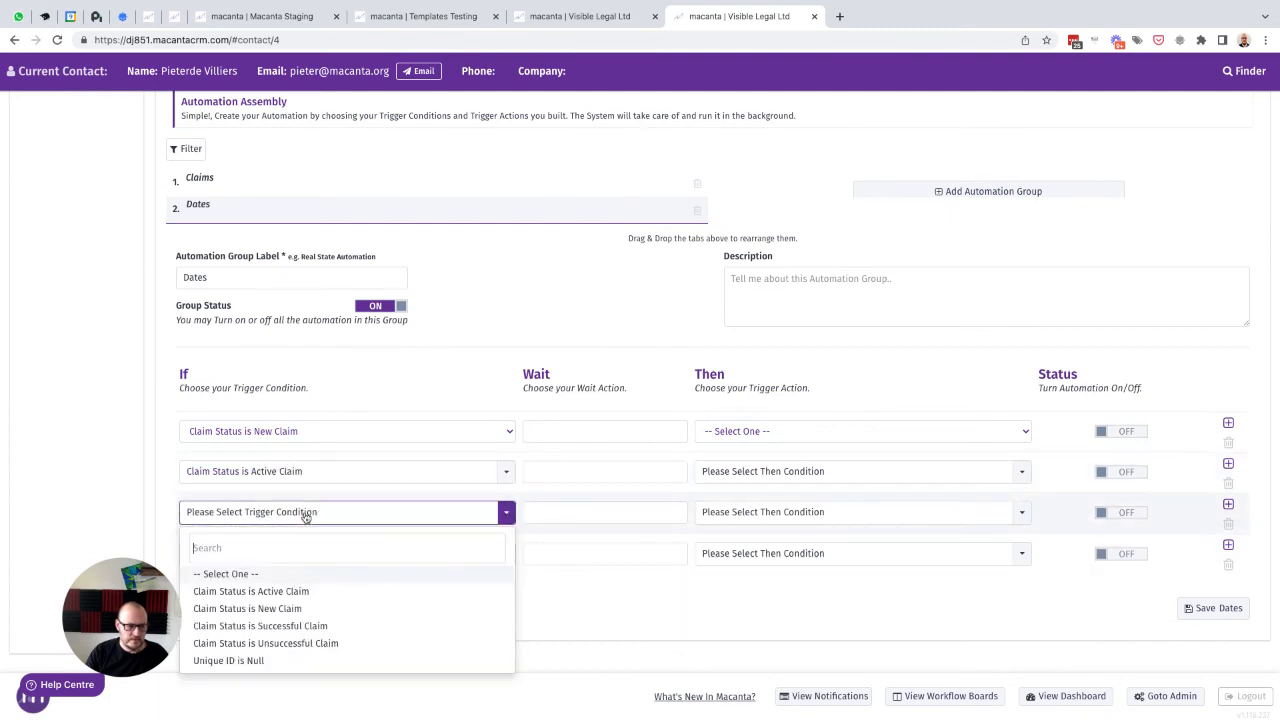
{"action": "left_click", "coordinate": [294, 625]}
{"action": "left_click", "coordinate": [307, 558]}
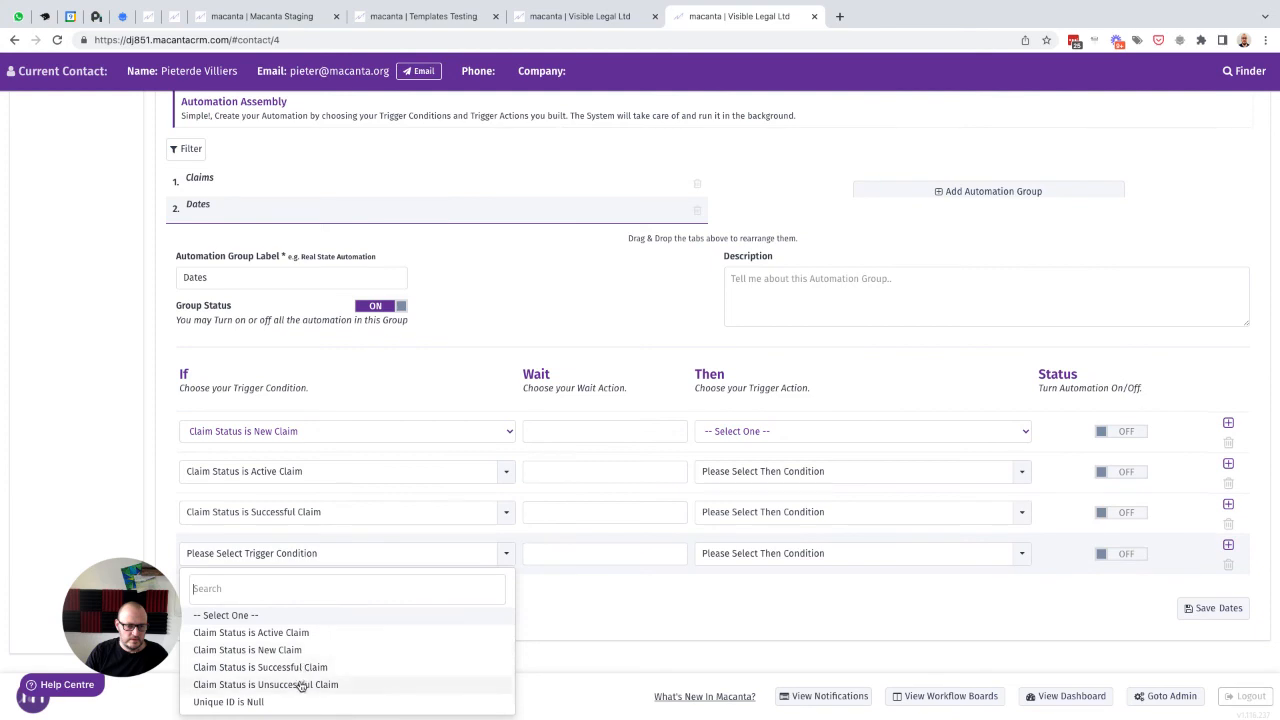
{"action": "left_click", "coordinate": [300, 685]}
- Assign the four Dates rows the matching trigger actions that set the New, Active, Successful and Unsuccessful Claim Date to today, in that order
{"action": "left_click", "coordinate": [771, 434]}
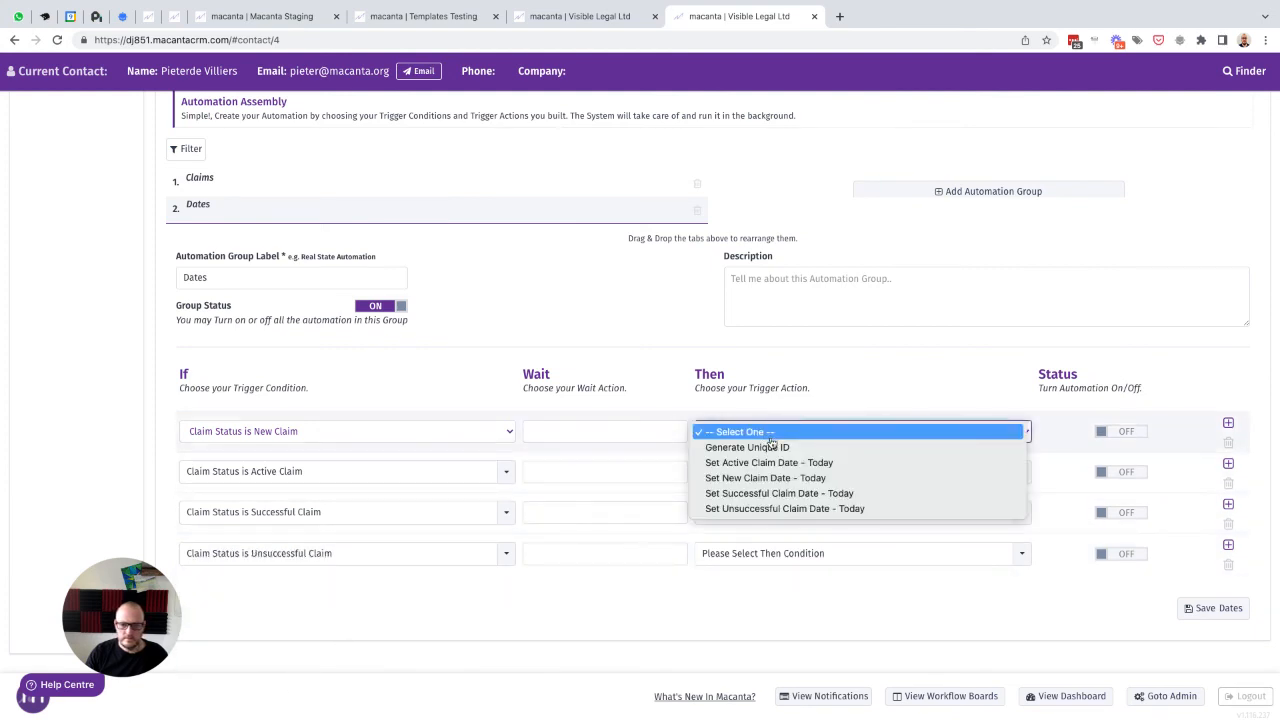
{"action": "left_click", "coordinate": [820, 478]}
{"action": "left_click", "coordinate": [824, 477]}
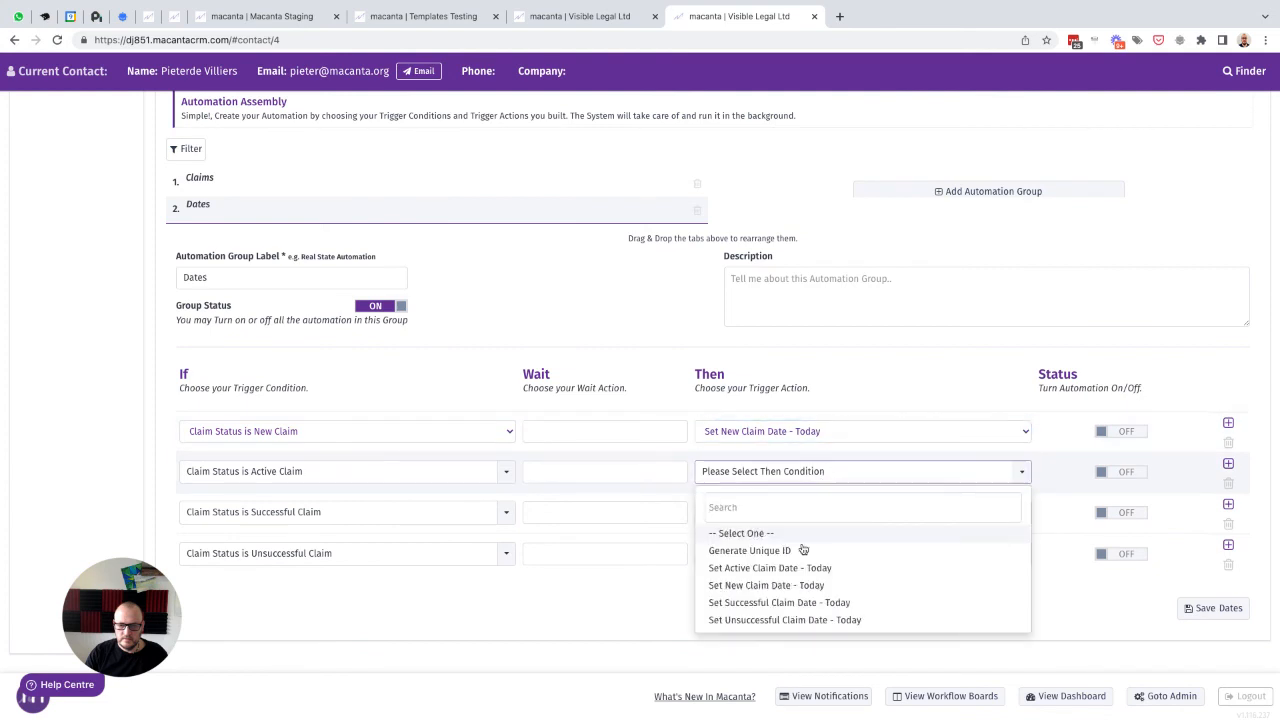
{"action": "left_click", "coordinate": [777, 568]}
{"action": "left_click", "coordinate": [822, 518]}
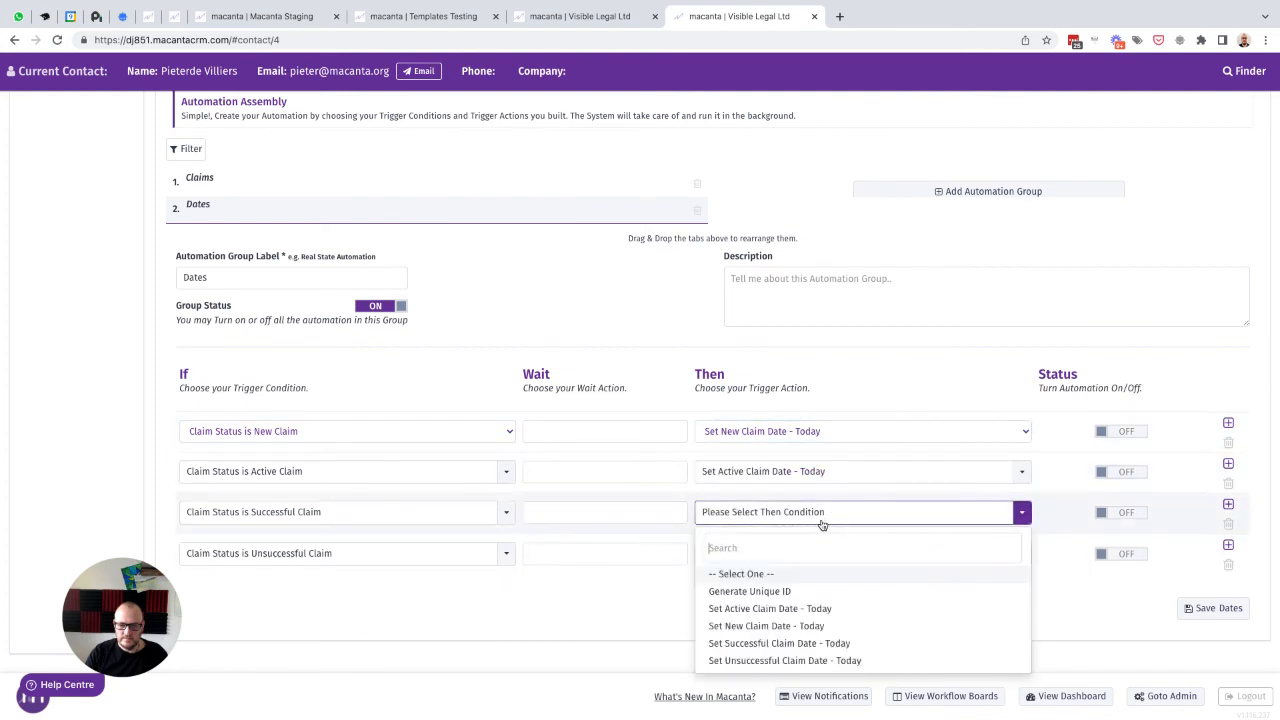
{"action": "left_click", "coordinate": [814, 643]}
{"action": "left_click", "coordinate": [842, 560]}
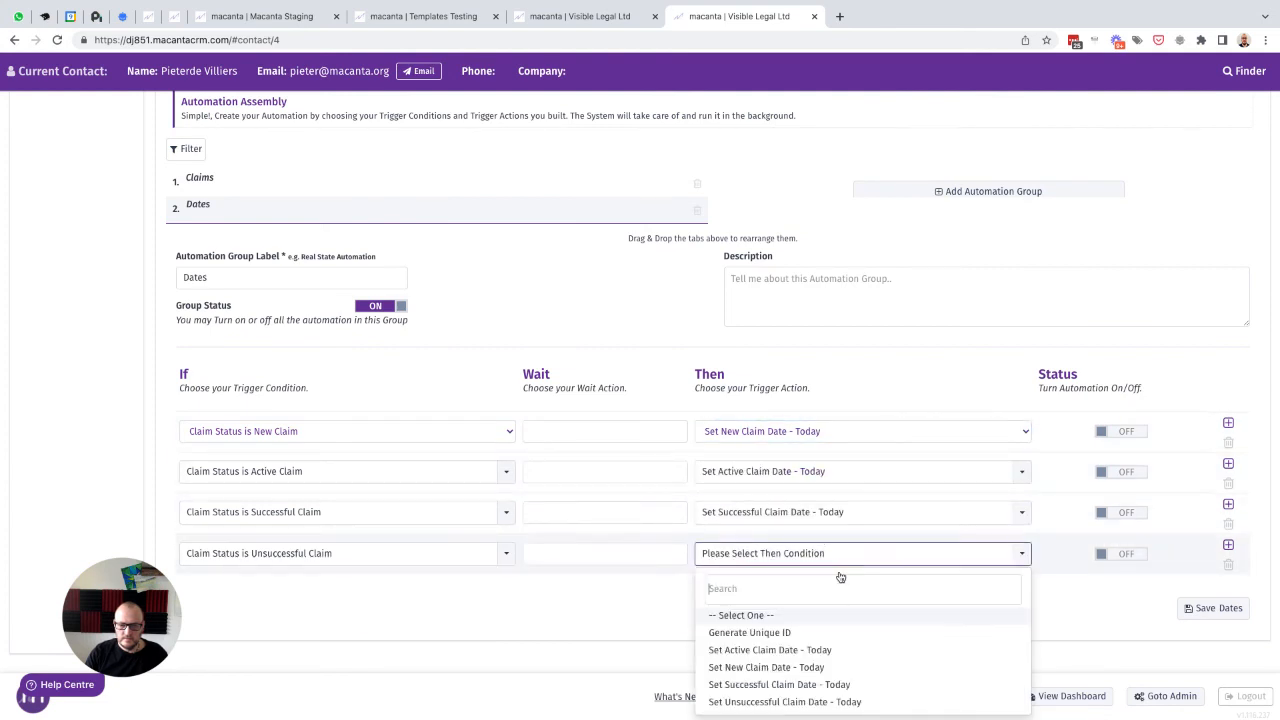
{"action": "left_click", "coordinate": [811, 703]}
- Turn on all four automations in the Dates group and save the group
{"action": "left_click", "coordinate": [1128, 431]}
{"action": "left_click", "coordinate": [1124, 470]}
{"action": "left_click", "coordinate": [1110, 512]}
{"action": "left_click", "coordinate": [1118, 552]}
{"action": "left_click", "coordinate": [1205, 610]}
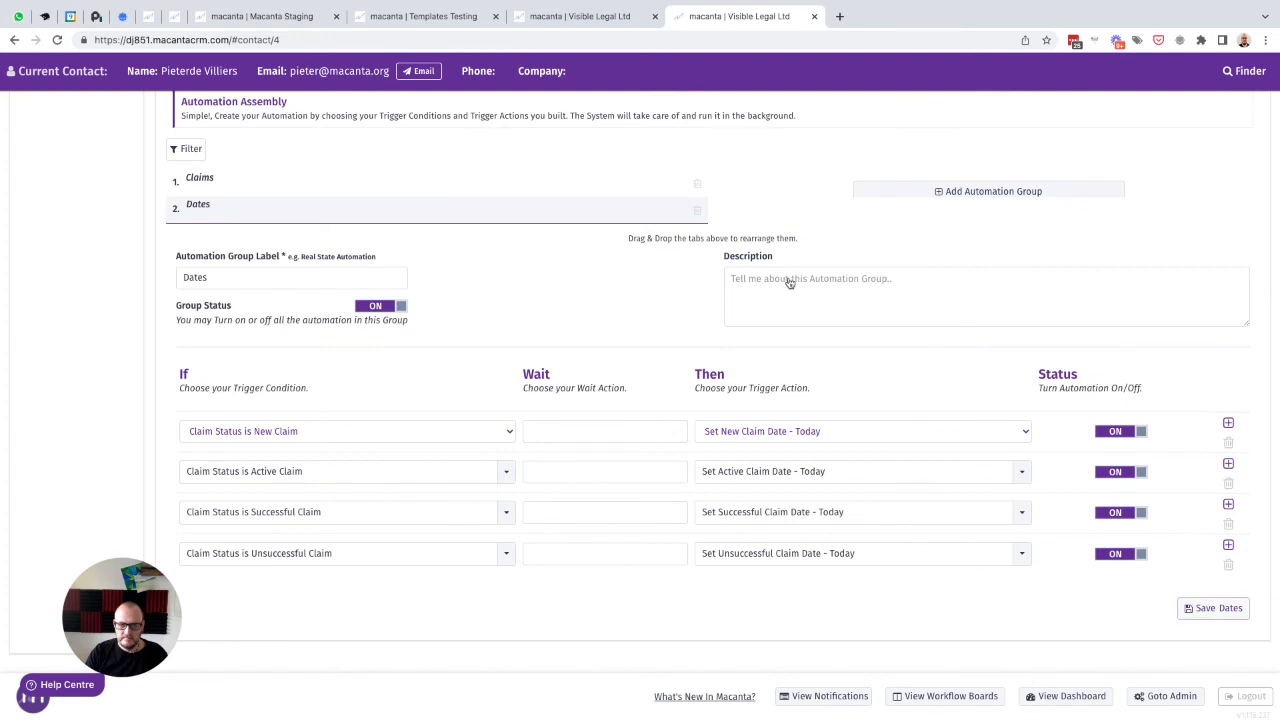
- Switch to the contact's Claims list and check the Car Finance claim's automation history and data history
{"action": "left_click", "coordinate": [596, 16]}
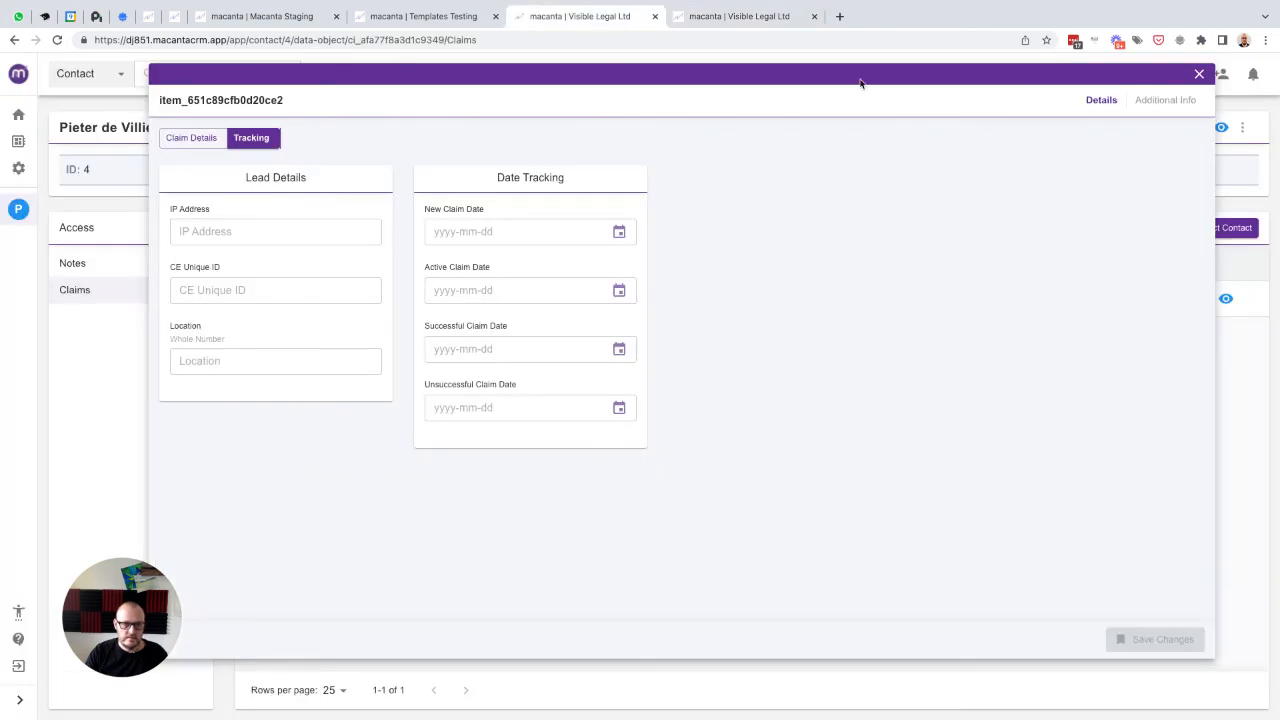
{"action": "left_click", "coordinate": [1198, 74]}
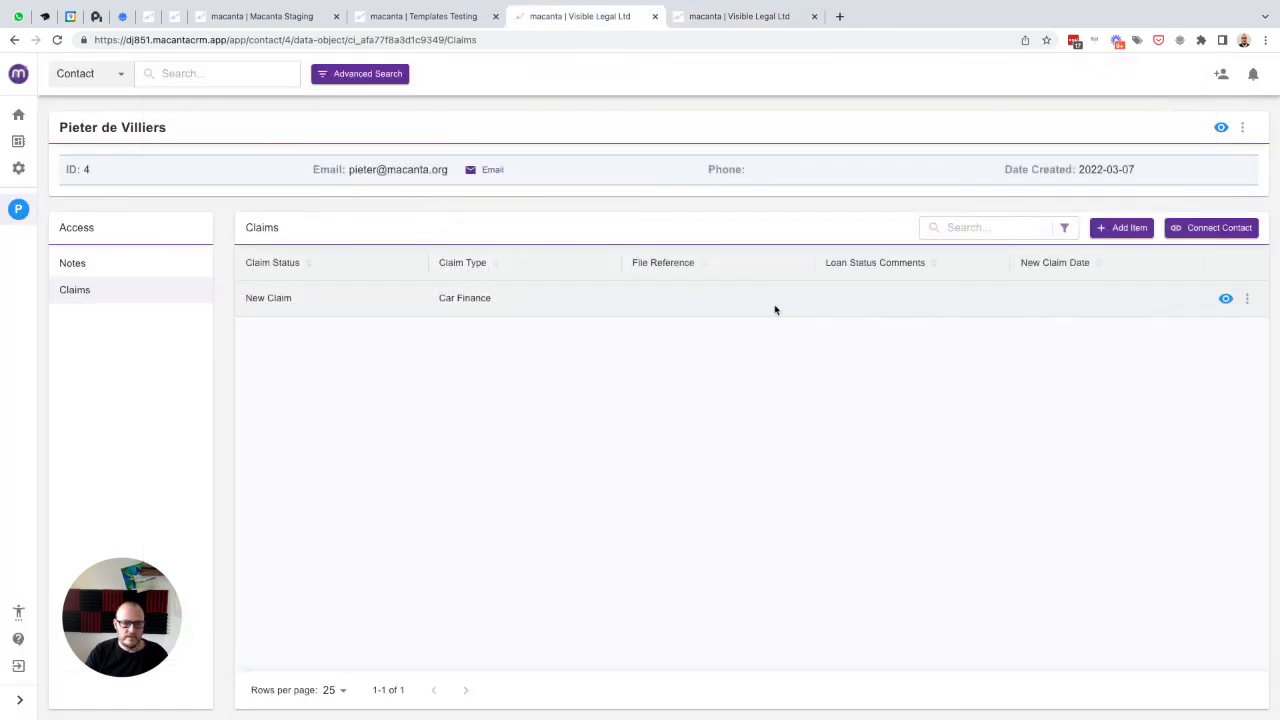
{"action": "left_click", "coordinate": [1248, 300]}
{"action": "left_click", "coordinate": [1162, 358]}
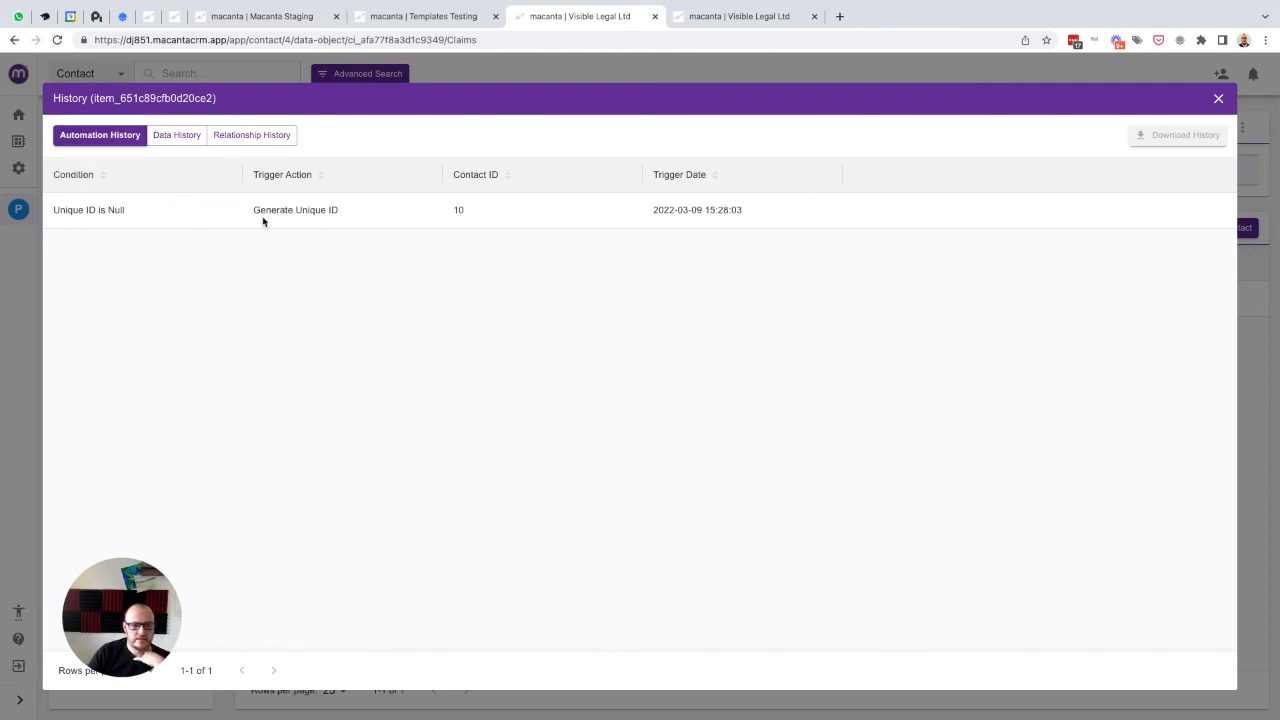
{"action": "left_click", "coordinate": [176, 135]}
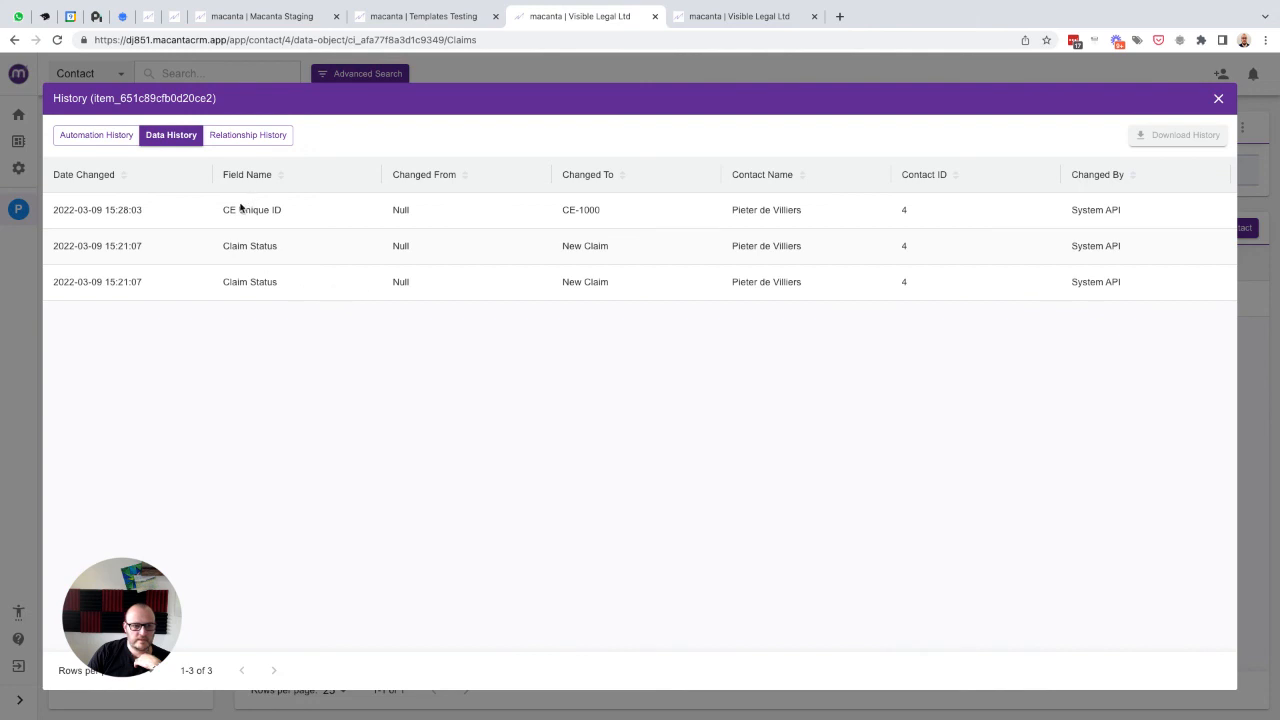
{"action": "left_click", "coordinate": [1218, 97]}
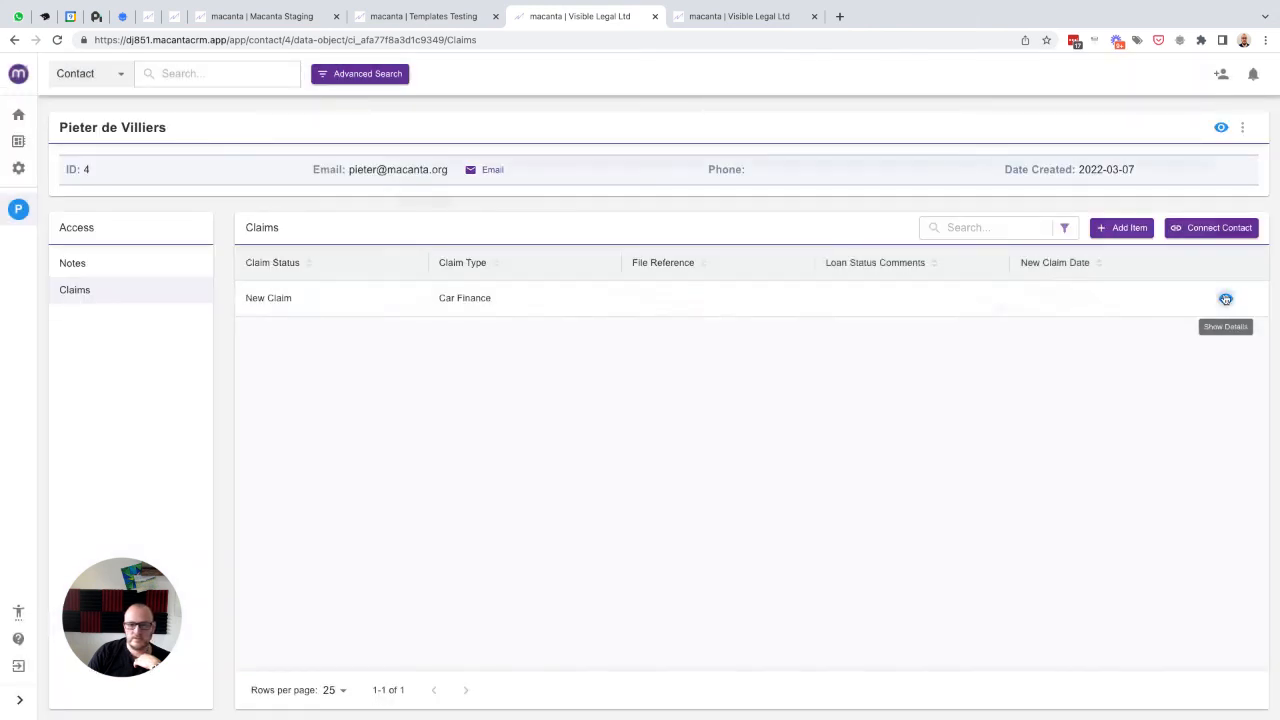
- Check the CE Unique ID in the Car Finance claim's tracking details, and close the claim
{"action": "left_click", "coordinate": [1225, 299]}
{"action": "left_click", "coordinate": [274, 141]}
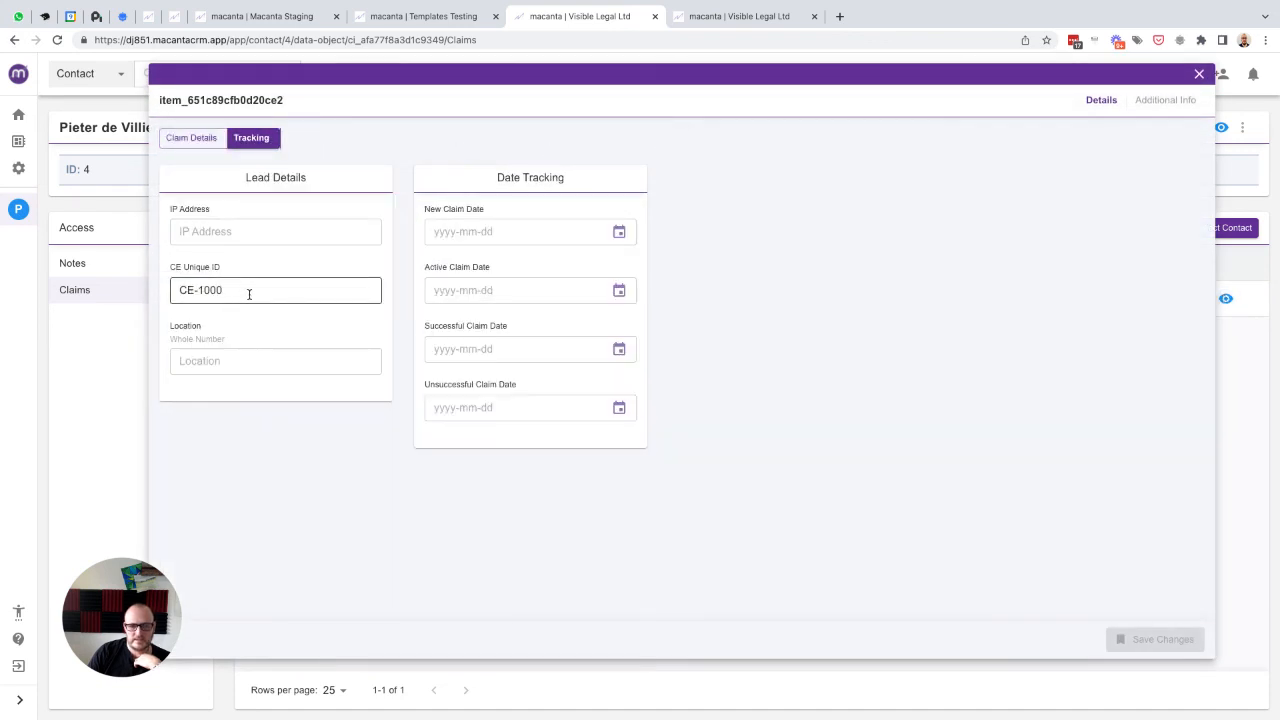
{"action": "left_click", "coordinate": [1199, 76]}
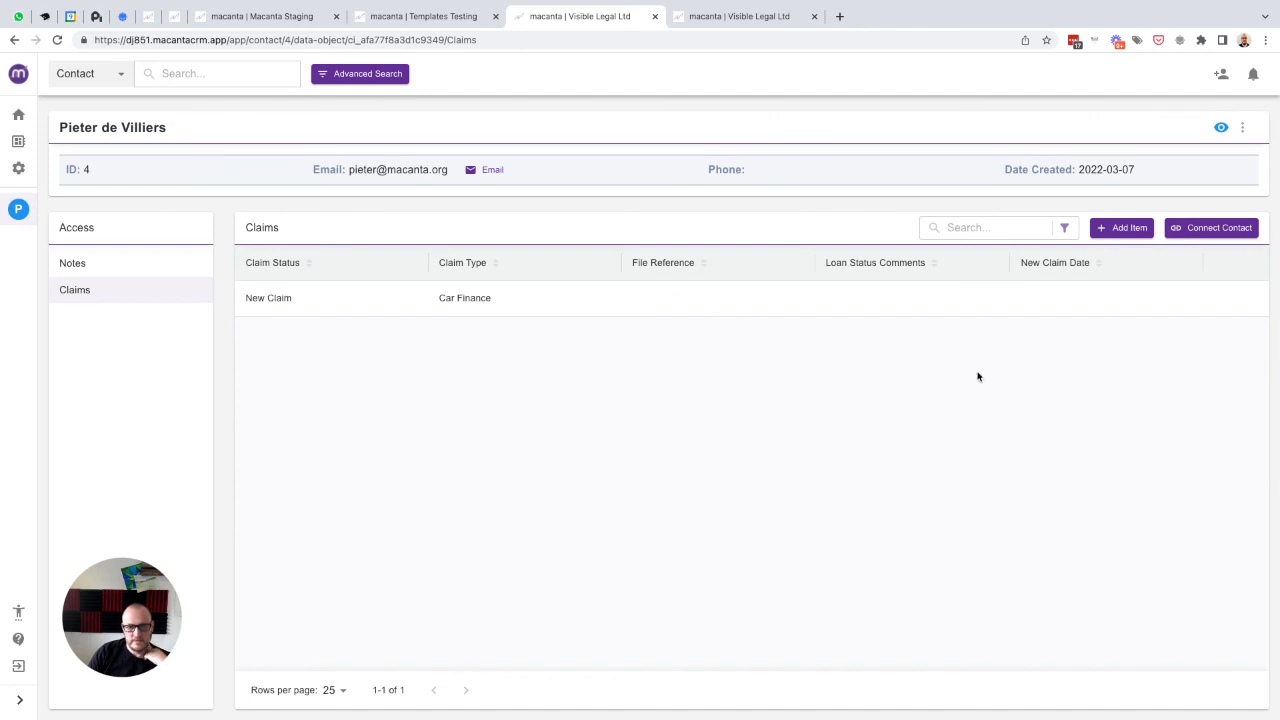
- Return to the automation admin and review the email action assignment in the Generate Unique ID trigger action
{"action": "left_click", "coordinate": [745, 16]}
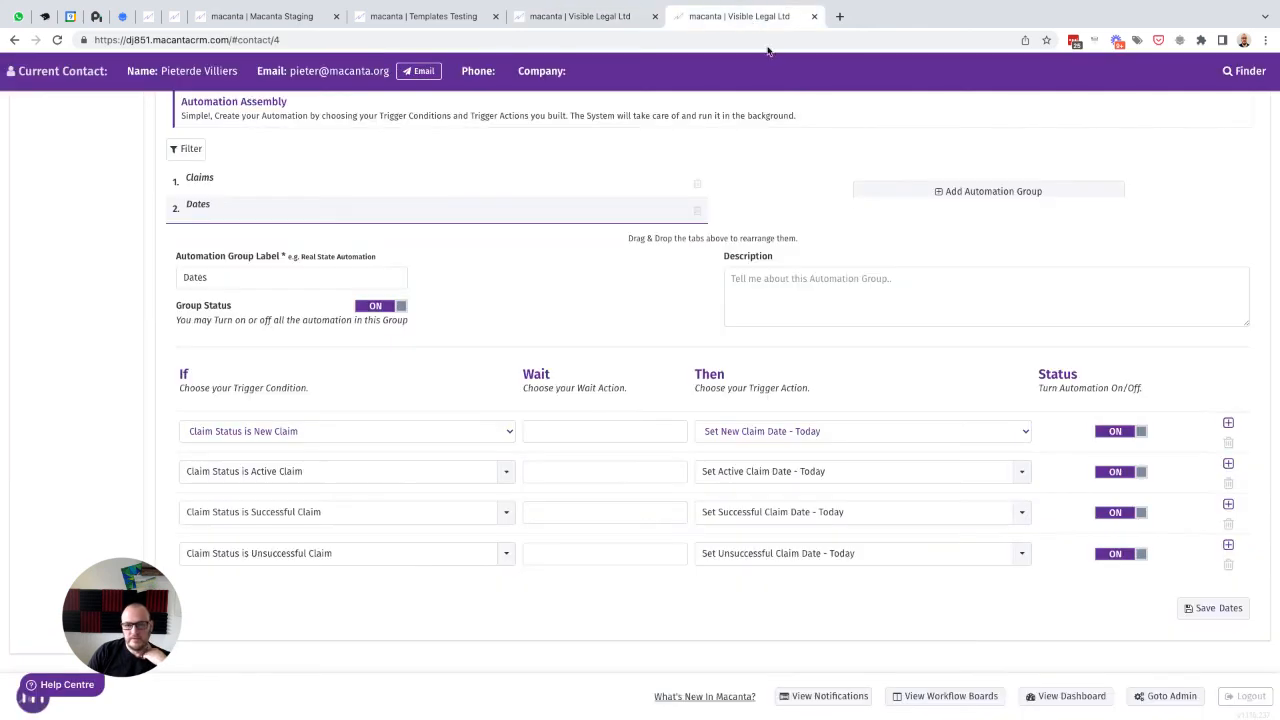
{"action": "scroll", "coordinate": [597, 308], "scroll_direction": "up", "scroll_amount": 5}
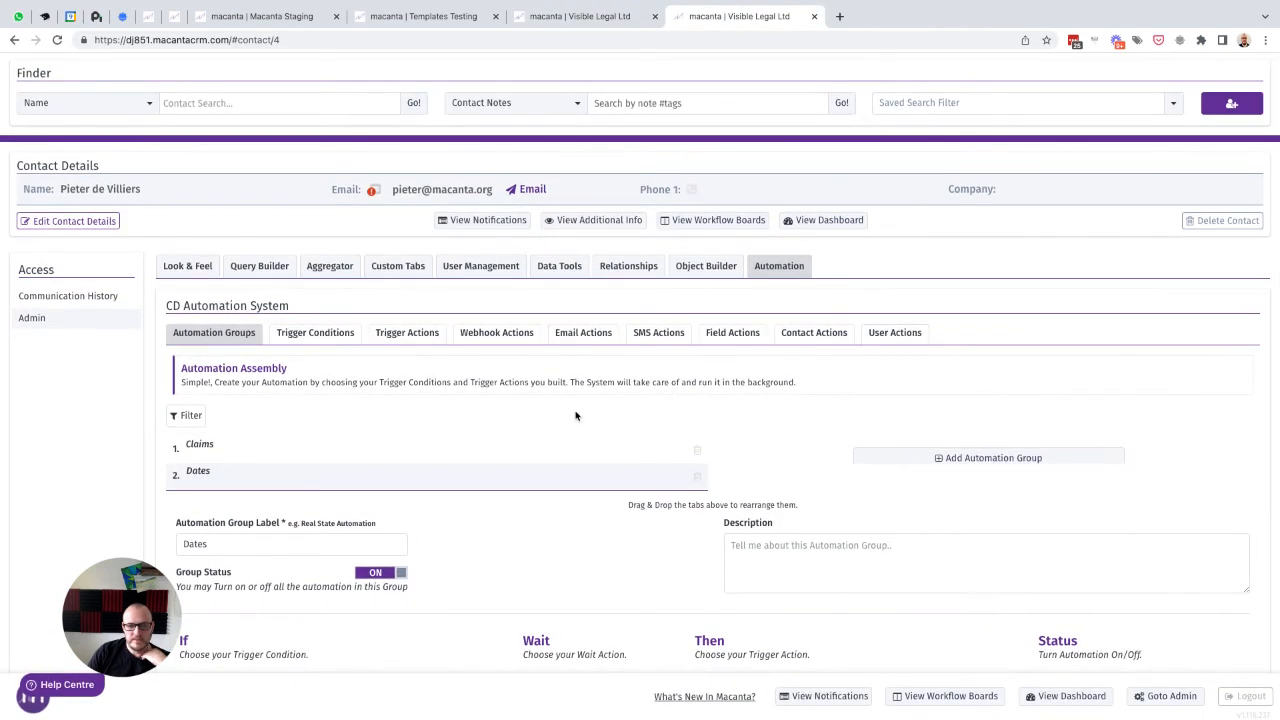
{"action": "scroll", "coordinate": [515, 385], "scroll_direction": "down", "scroll_amount": 1}
{"action": "left_click", "coordinate": [412, 310]}
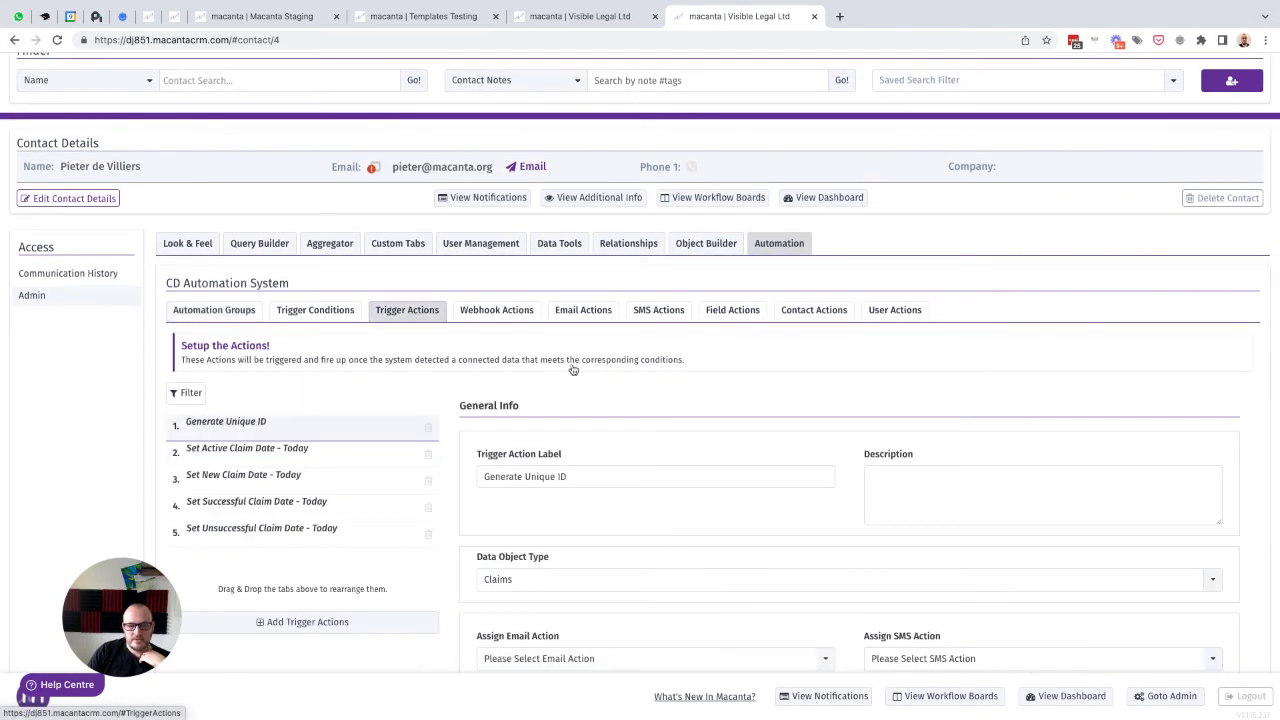
{"action": "scroll", "coordinate": [565, 366], "scroll_direction": "down", "scroll_amount": 1}
{"action": "scroll", "coordinate": [572, 369], "scroll_direction": "down", "scroll_amount": 2}
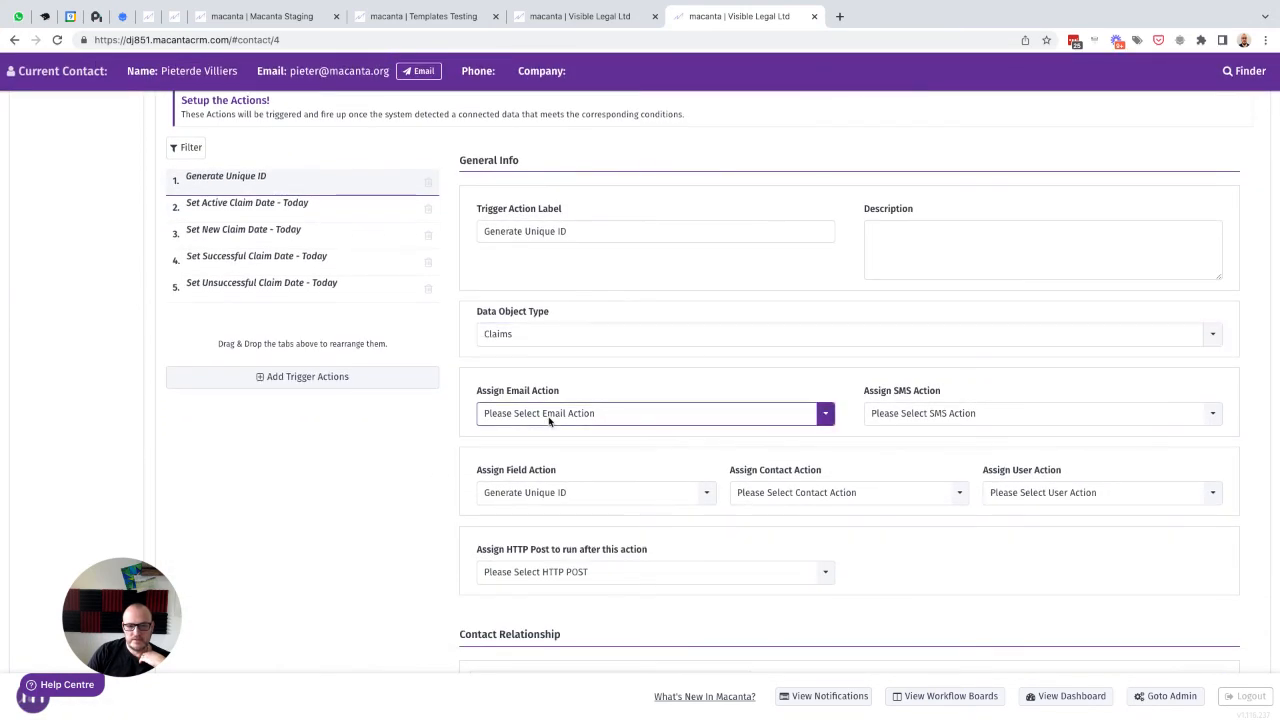
{"action": "left_click", "coordinate": [548, 421]}
{"action": "left_click", "coordinate": [445, 429]}
{"action": "scroll", "coordinate": [449, 431], "scroll_direction": "up", "scroll_amount": 1}
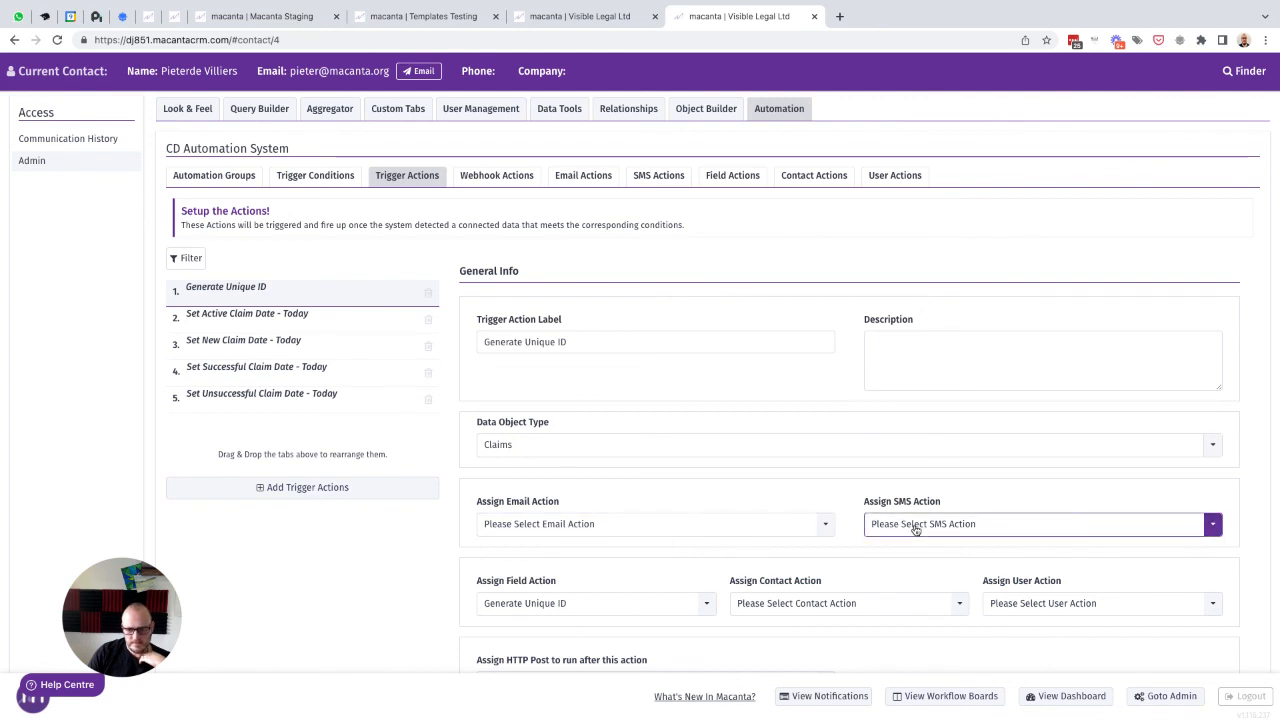
- Review the action types available for a new field action, and look at the contact action and user action setups
{"action": "left_click", "coordinate": [725, 177]}
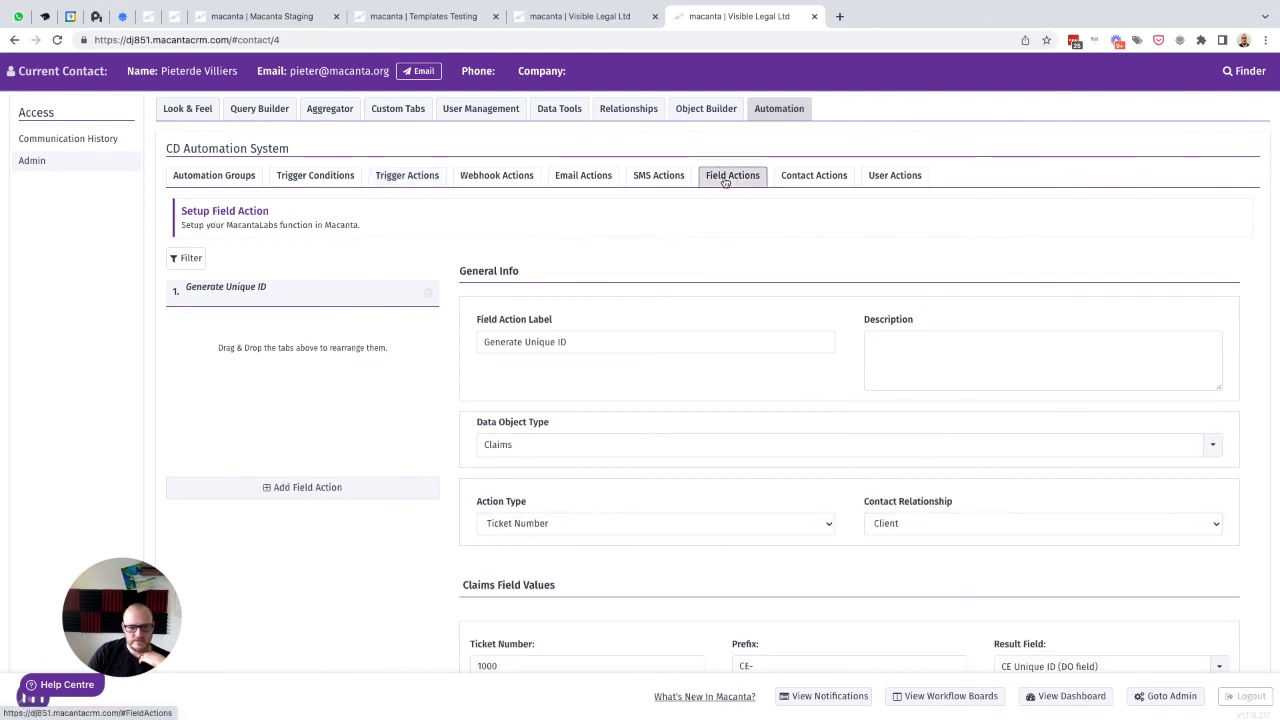
{"action": "left_click", "coordinate": [296, 491]}
{"action": "left_click", "coordinate": [543, 521]}
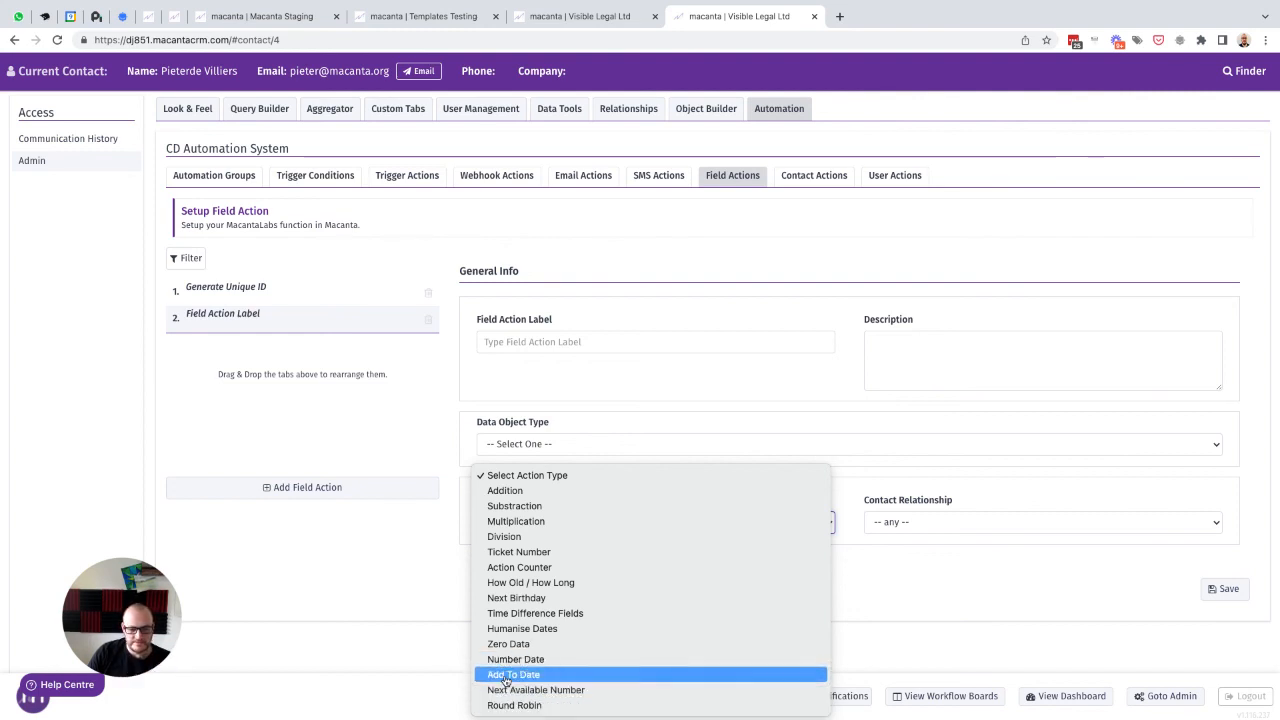
{"action": "left_click", "coordinate": [450, 545]}
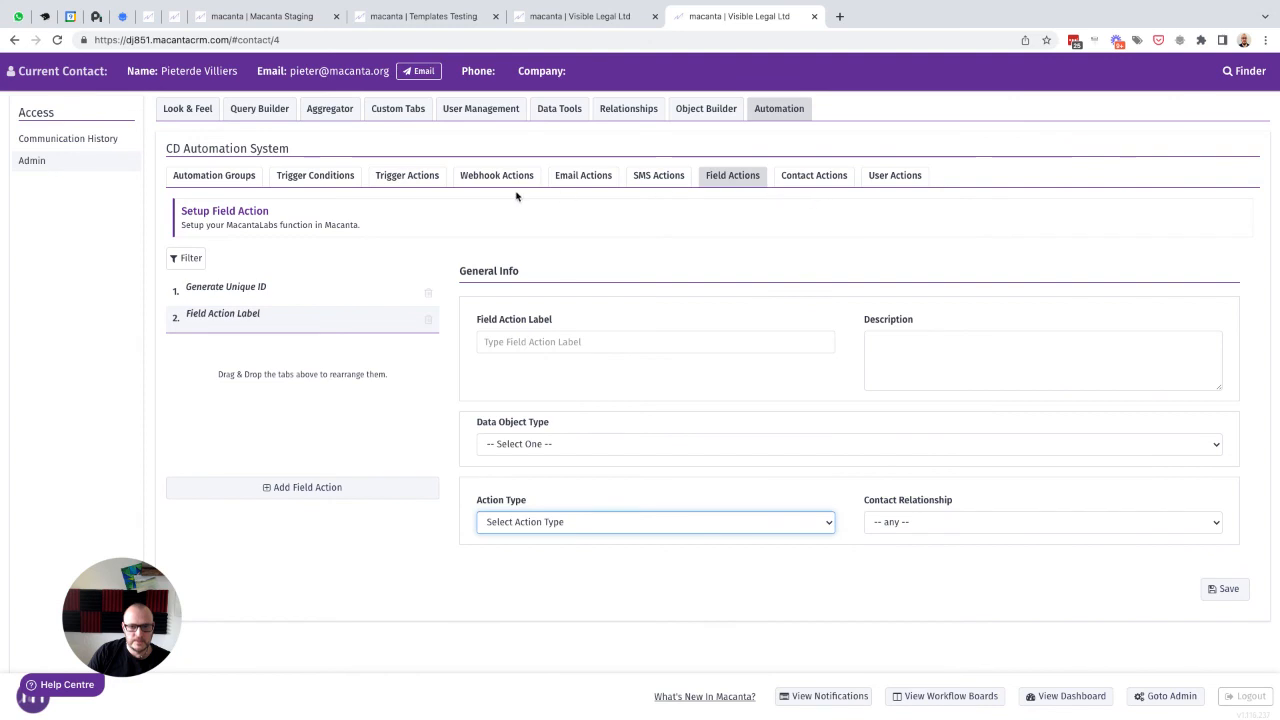
{"action": "left_click", "coordinate": [817, 176]}
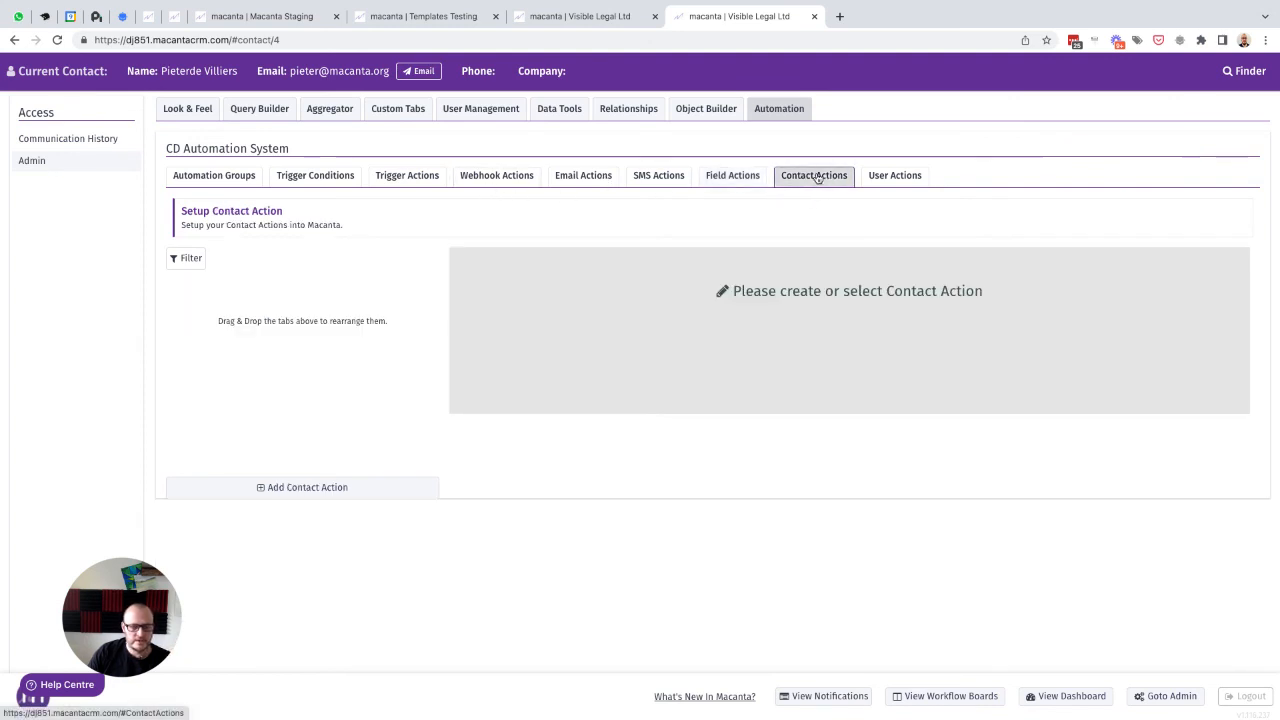
{"action": "left_click", "coordinate": [896, 177]}
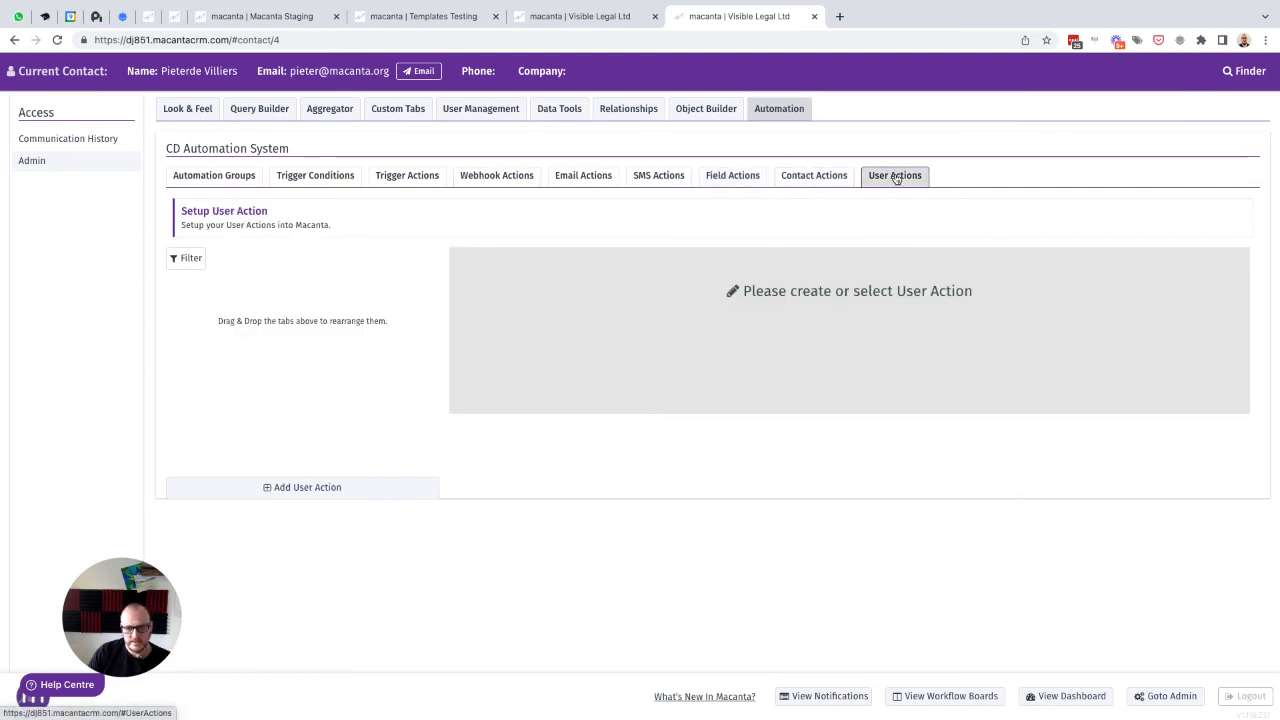
- Examine the HTTP post and contact action options of the Generate Unique ID trigger action
{"action": "left_click", "coordinate": [404, 178]}
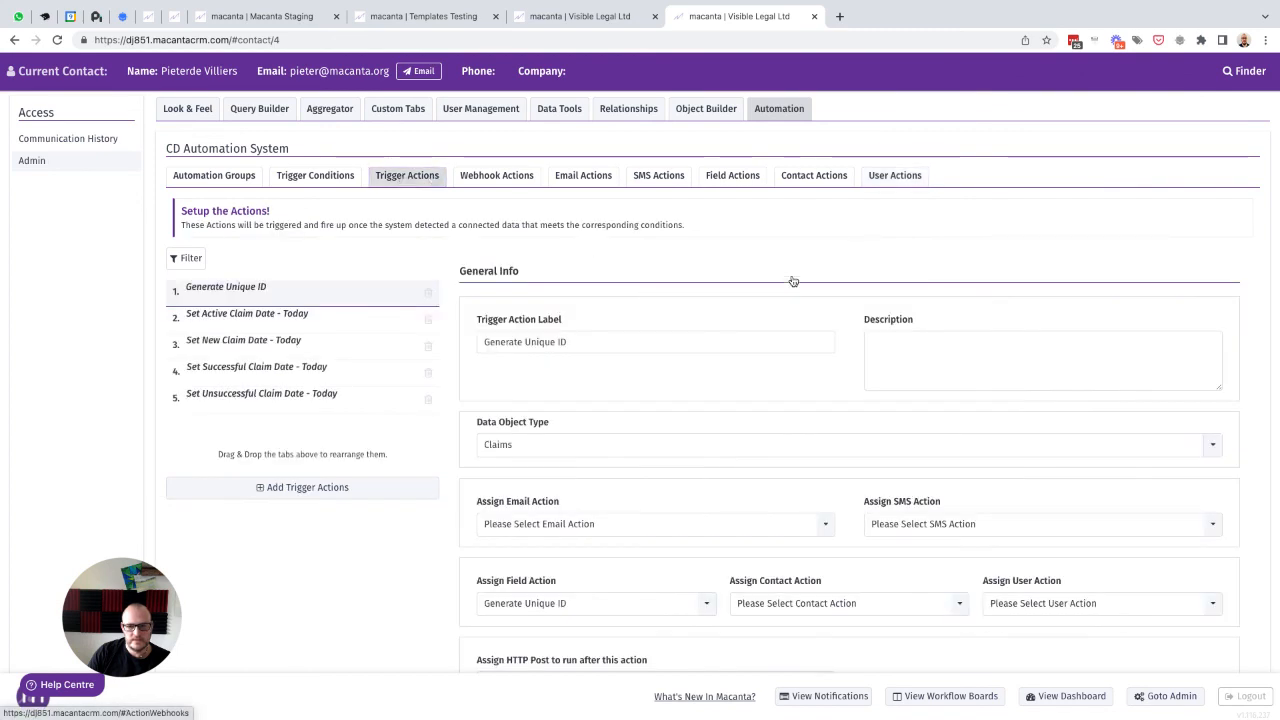
{"action": "scroll", "coordinate": [768, 254], "scroll_direction": "down", "scroll_amount": 2}
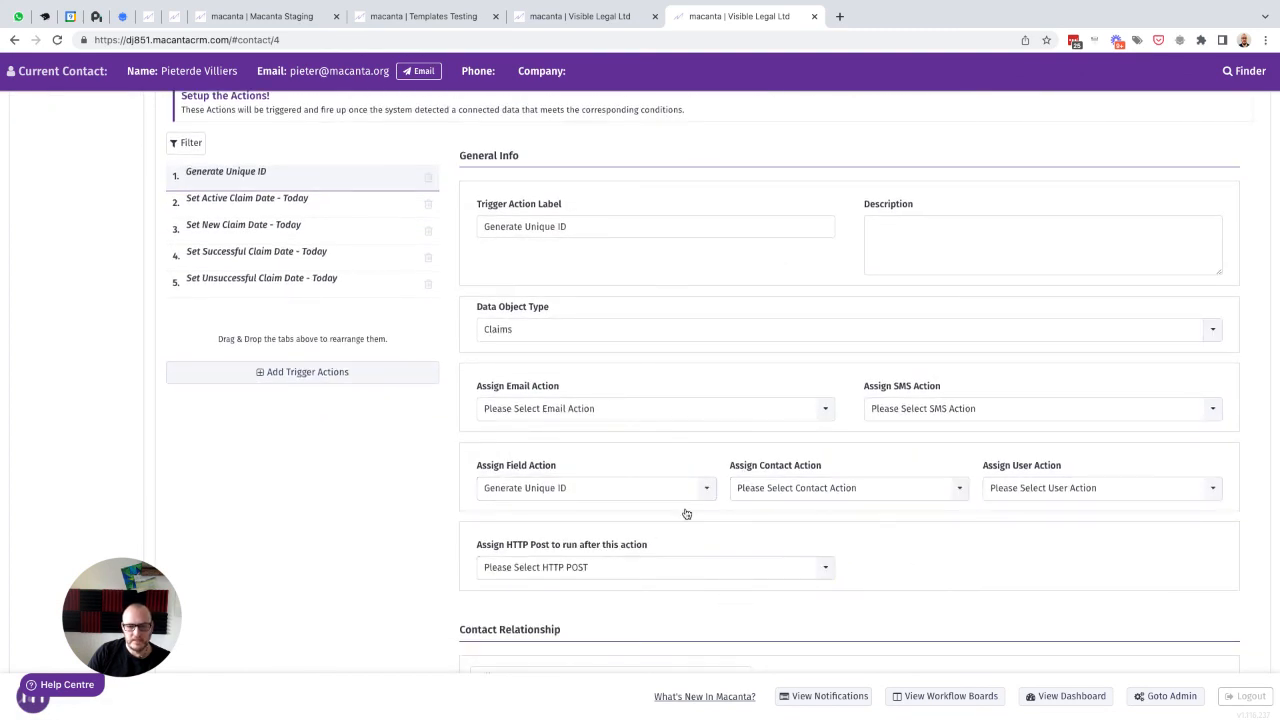
{"action": "left_click", "coordinate": [629, 566]}
{"action": "left_click", "coordinate": [791, 540]}
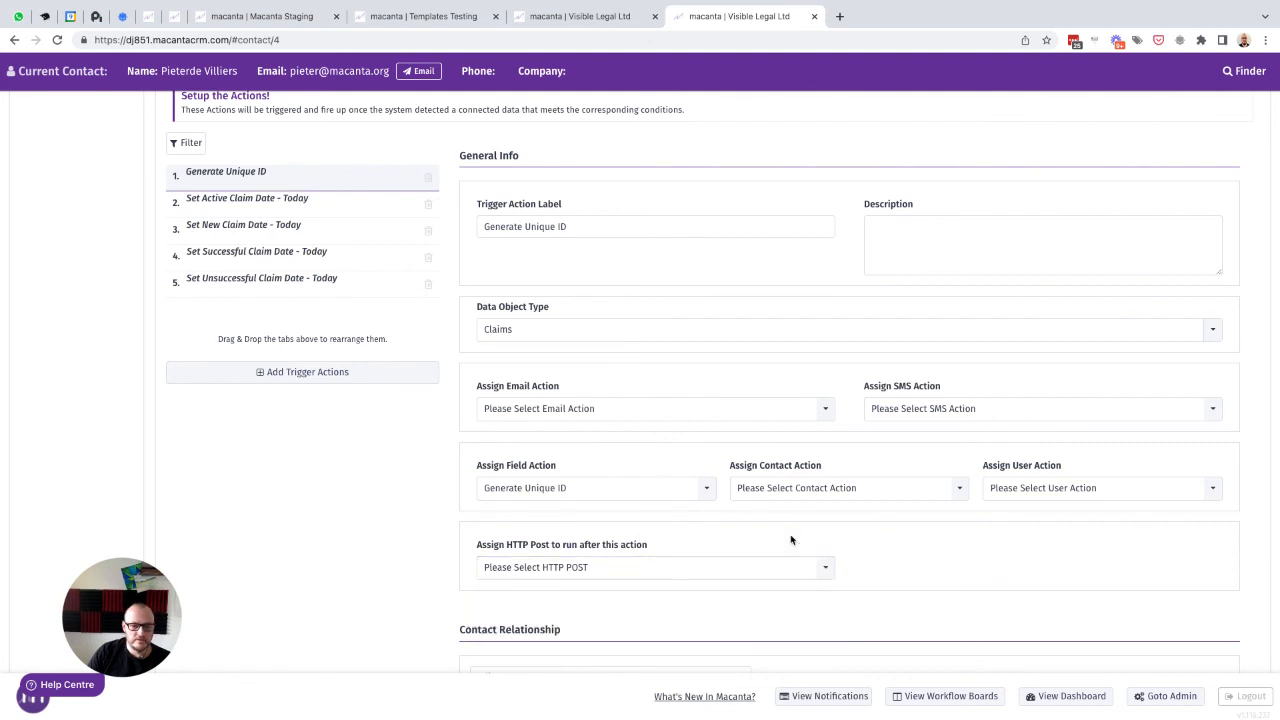
{"action": "scroll", "coordinate": [790, 540], "scroll_direction": "down", "scroll_amount": 1}
{"action": "left_click", "coordinate": [630, 513]}
{"action": "left_click", "coordinate": [910, 518]}
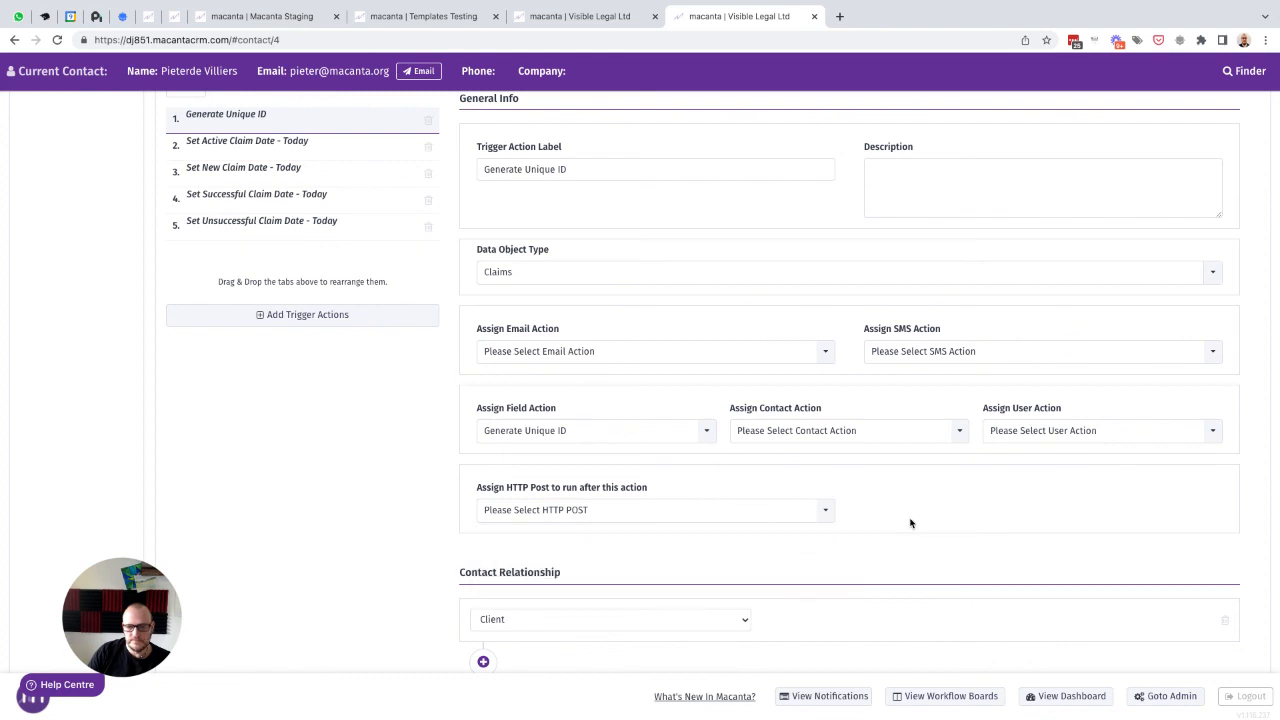
{"action": "scroll", "coordinate": [908, 520], "scroll_direction": "up", "scroll_amount": 1}
{"action": "left_click", "coordinate": [858, 475]}
{"action": "left_click", "coordinate": [1016, 502]}
{"action": "scroll", "coordinate": [918, 558], "scroll_direction": "down", "scroll_amount": 2}
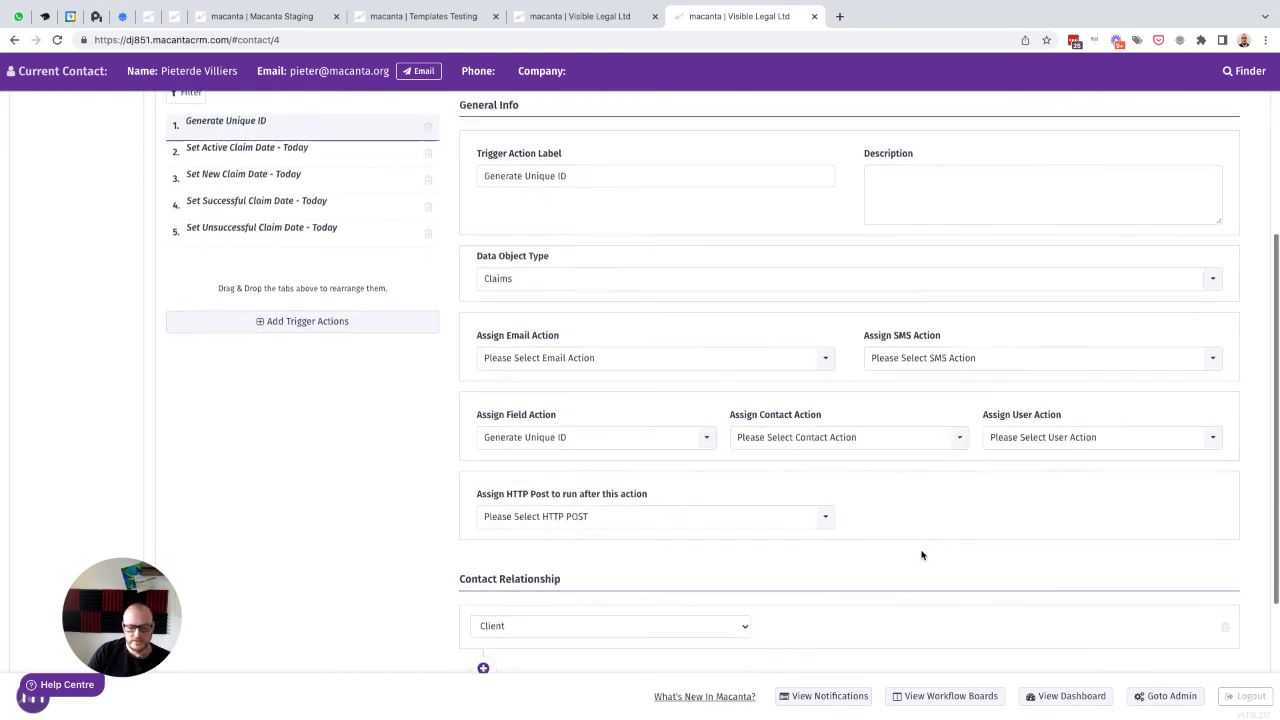
{"action": "scroll", "coordinate": [920, 555], "scroll_direction": "up", "scroll_amount": 3}
{"action": "scroll", "coordinate": [922, 556], "scroll_direction": "up", "scroll_amount": 2}
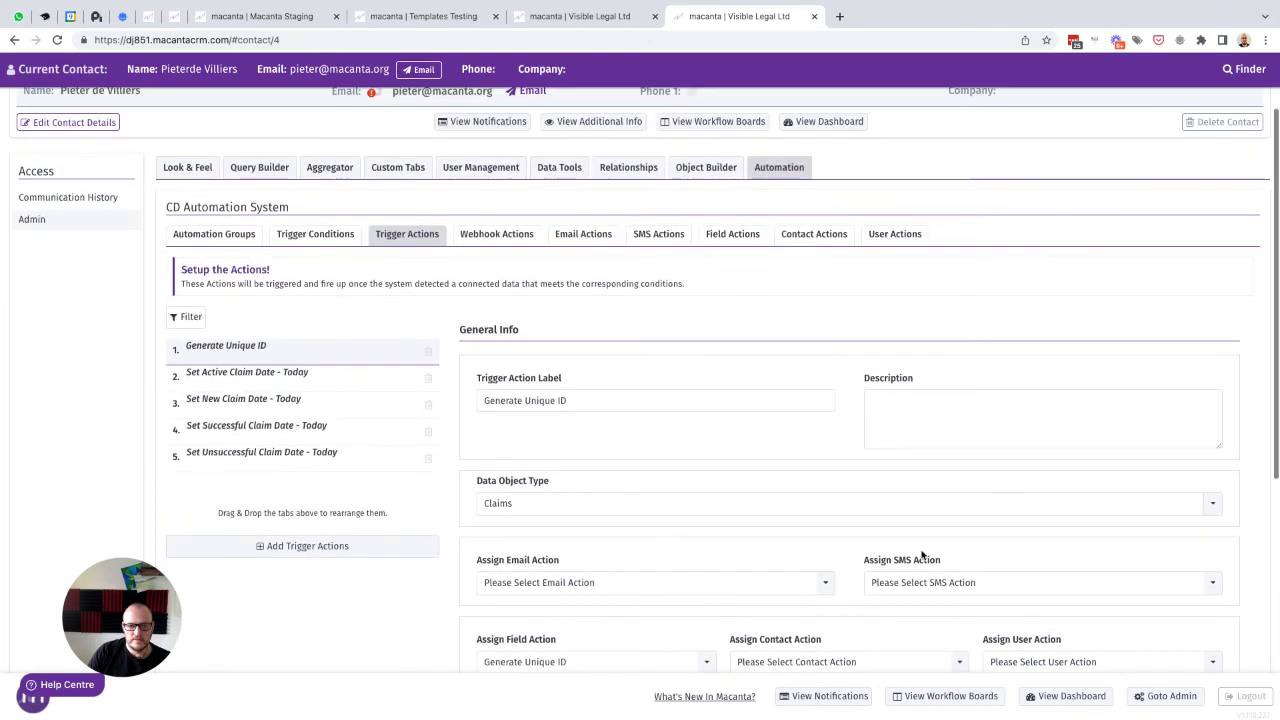
- Switch back to the contact's Claims list and recheck the Car Finance claim's automation history
{"action": "left_click", "coordinate": [579, 17]}
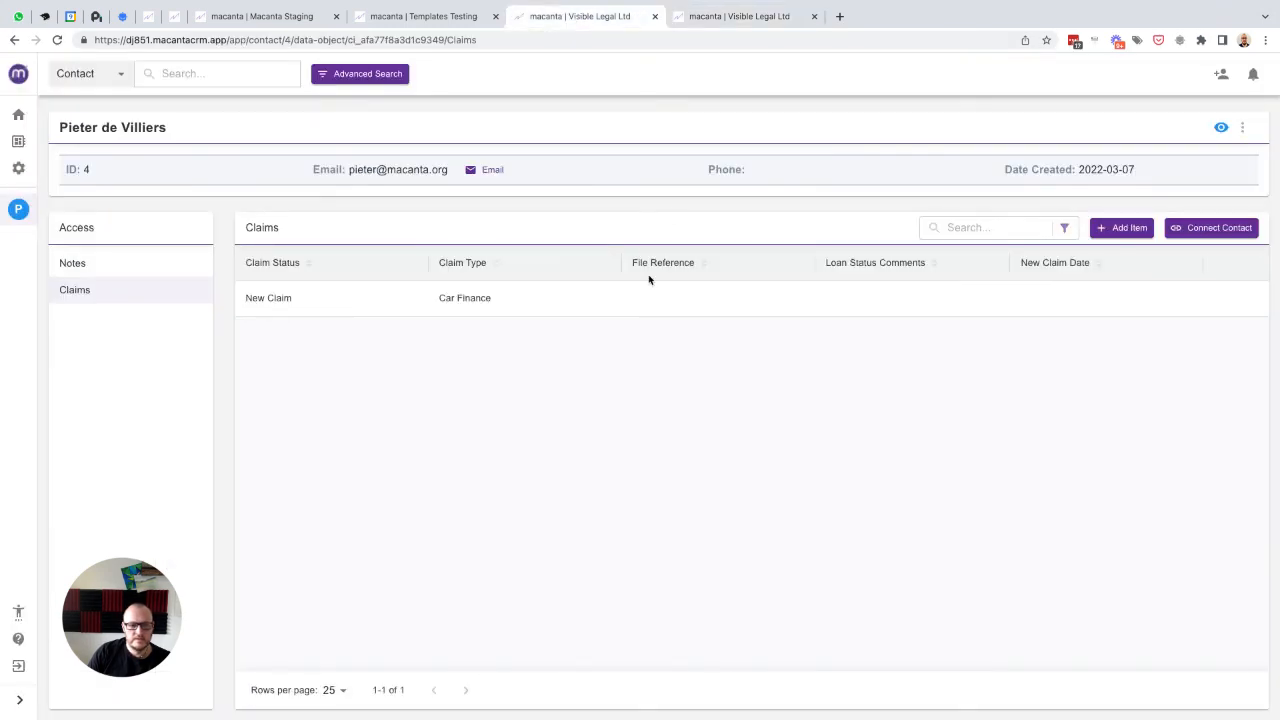
{"action": "left_click", "coordinate": [1247, 298]}
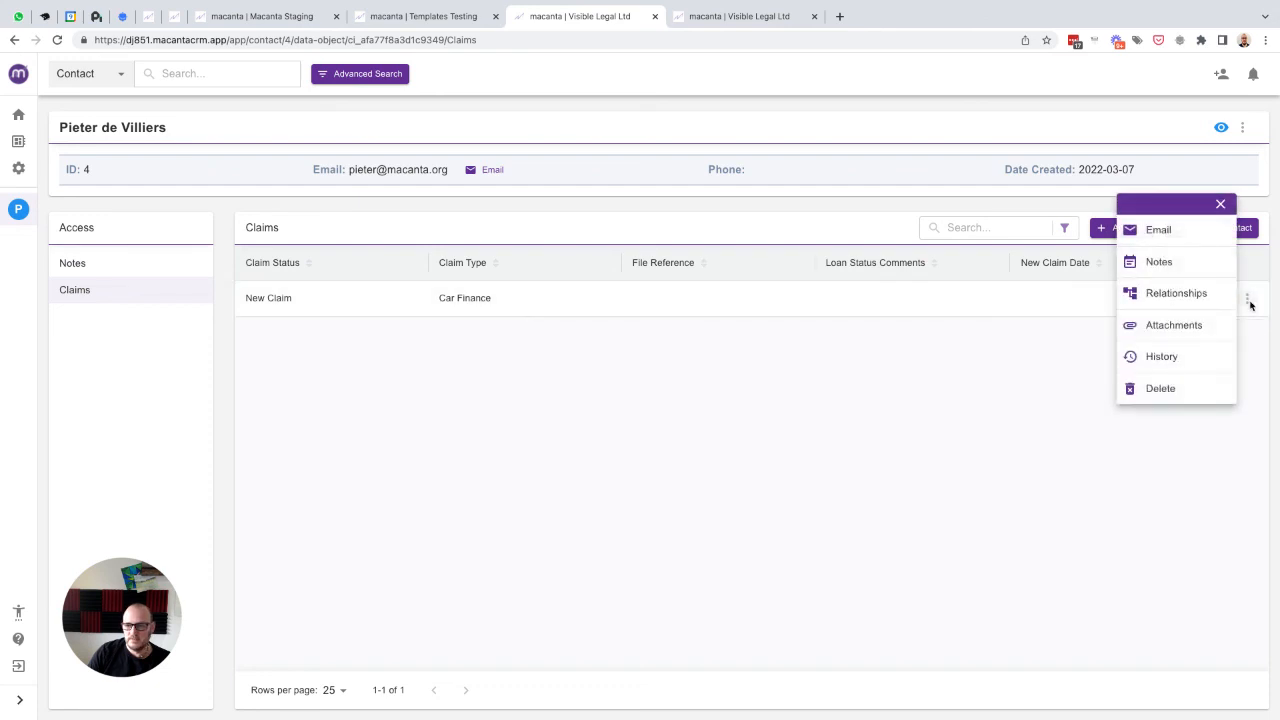
{"action": "left_click", "coordinate": [1163, 357]}
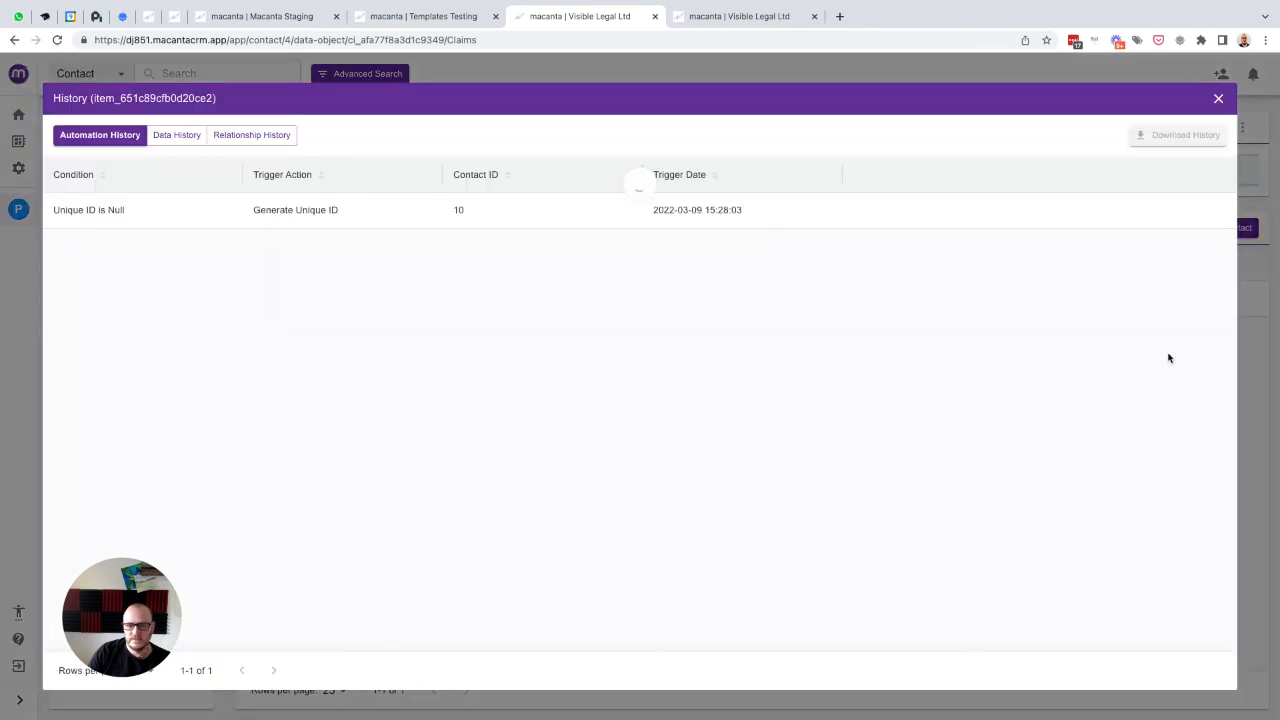
{"action": "left_click", "coordinate": [1218, 98]}
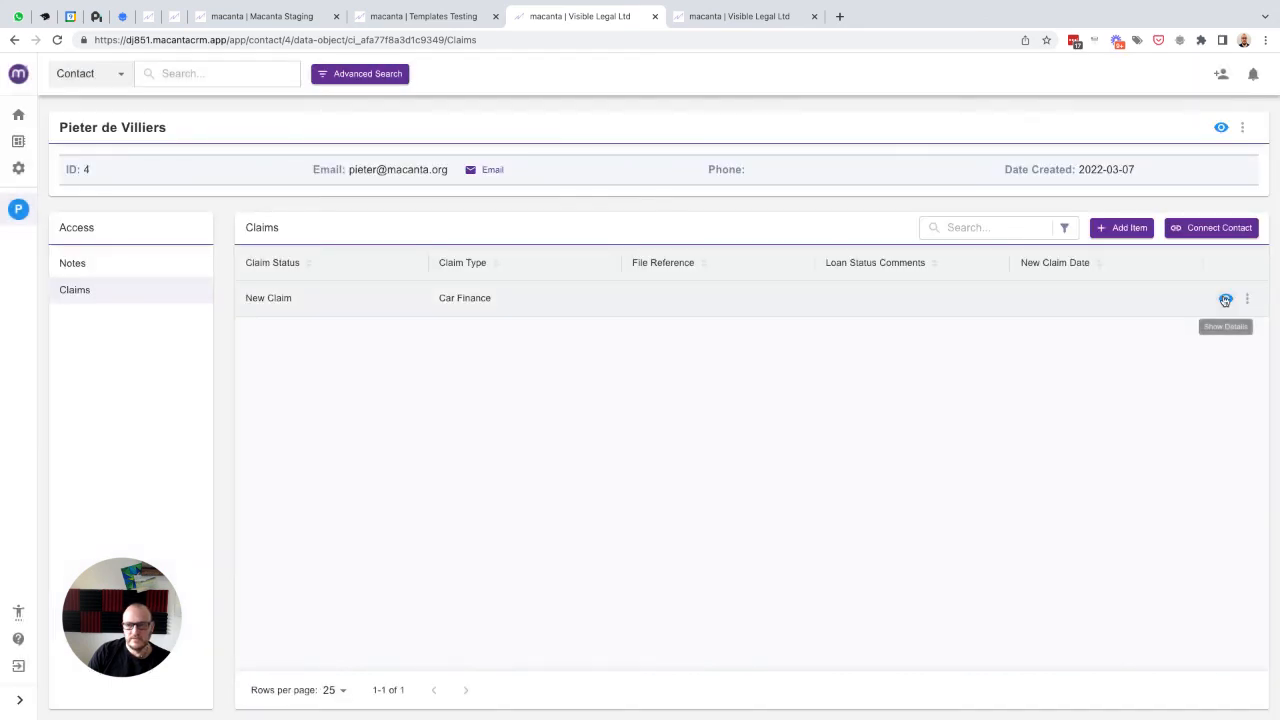
- Check the New Claim Date in the Car Finance claim's date tracking, and close the claim
{"action": "left_click", "coordinate": [1225, 299]}
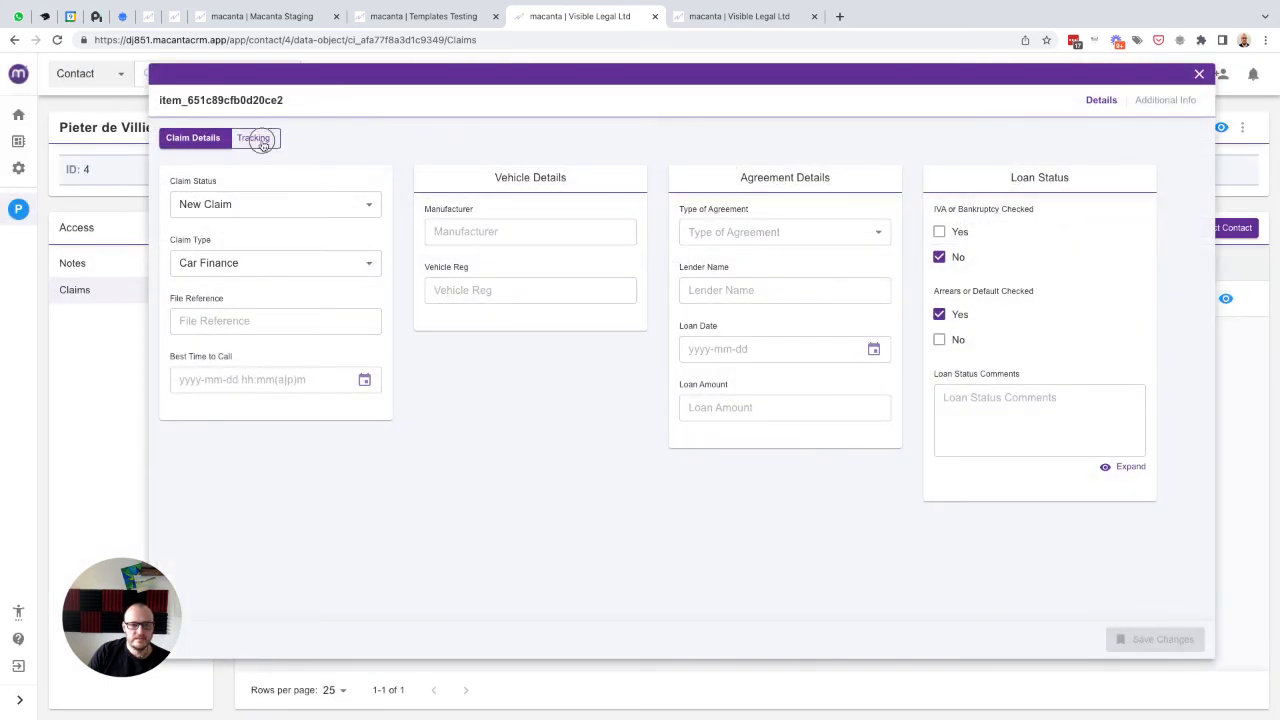
{"action": "left_click", "coordinate": [262, 142]}
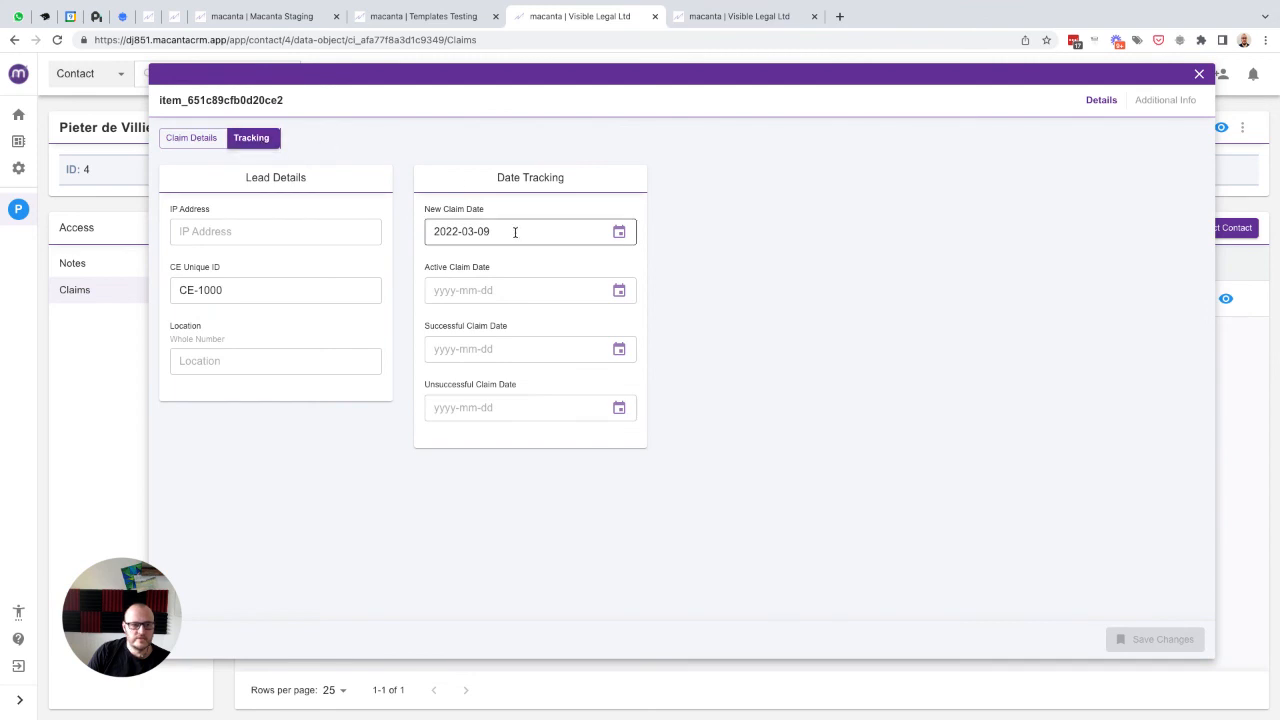
{"action": "left_click", "coordinate": [1198, 75]}
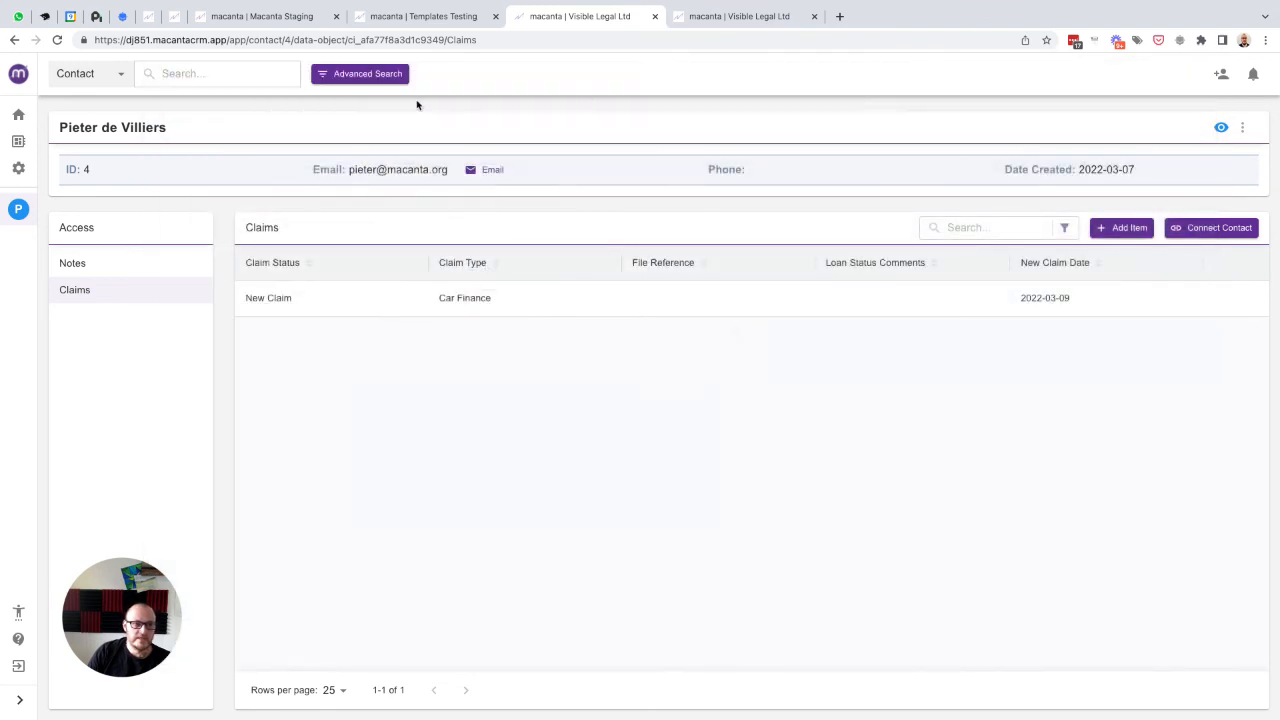
- Move the test claim from New Claim to Active Claim on the Claims workflow board and check its automation history
{"action": "left_click", "coordinate": [18, 142]}
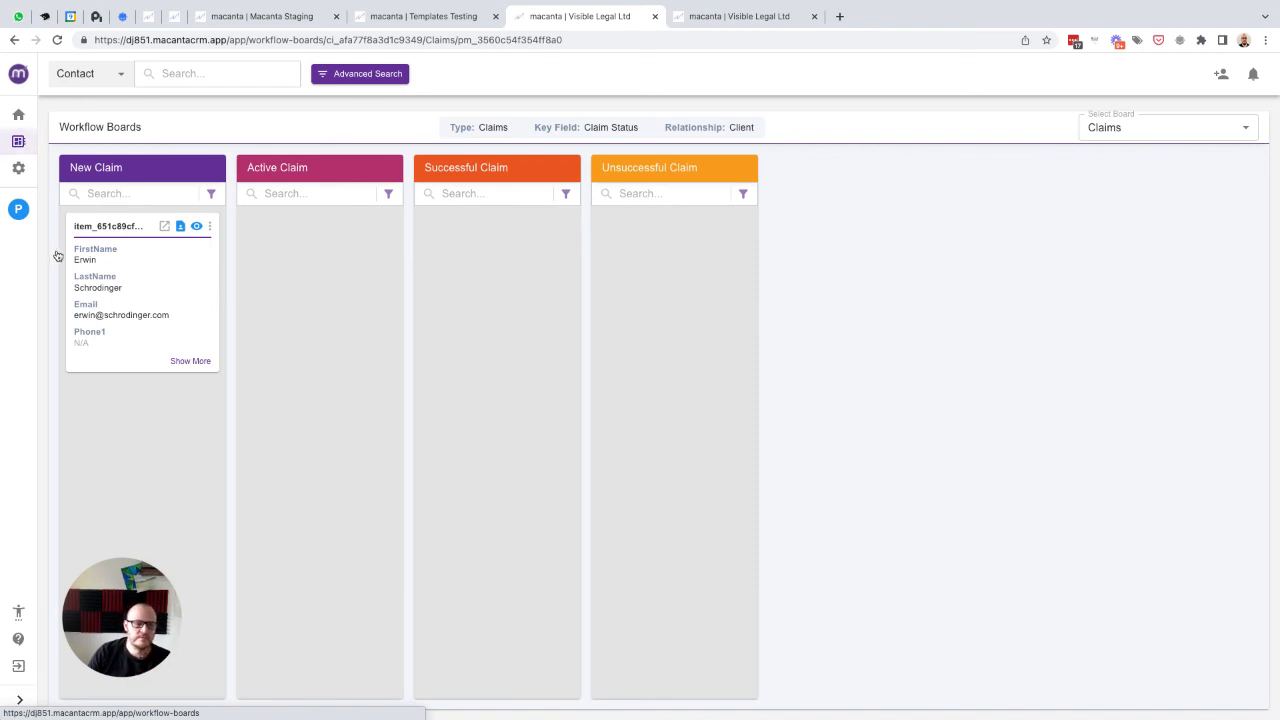
{"action": "left_click_drag", "start_coordinate": [140, 266], "coordinate": [285, 259]}
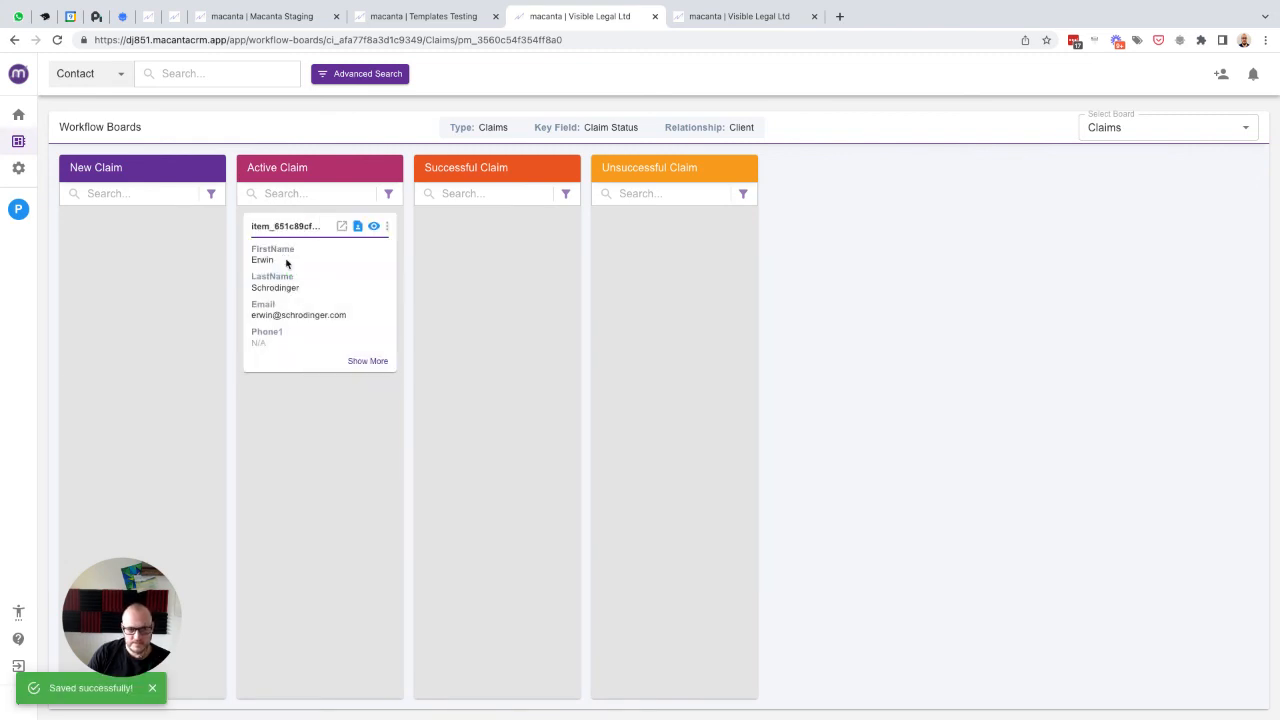
{"action": "left_click", "coordinate": [387, 226]}
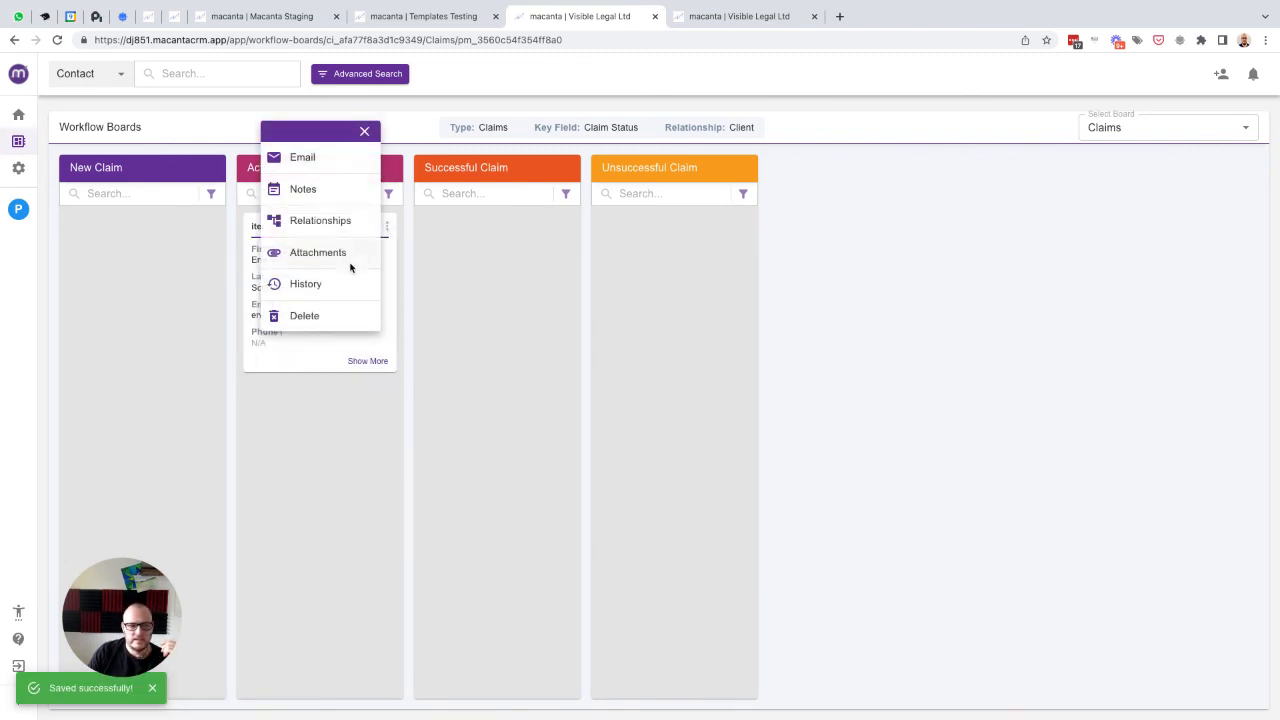
{"action": "left_click", "coordinate": [316, 285]}
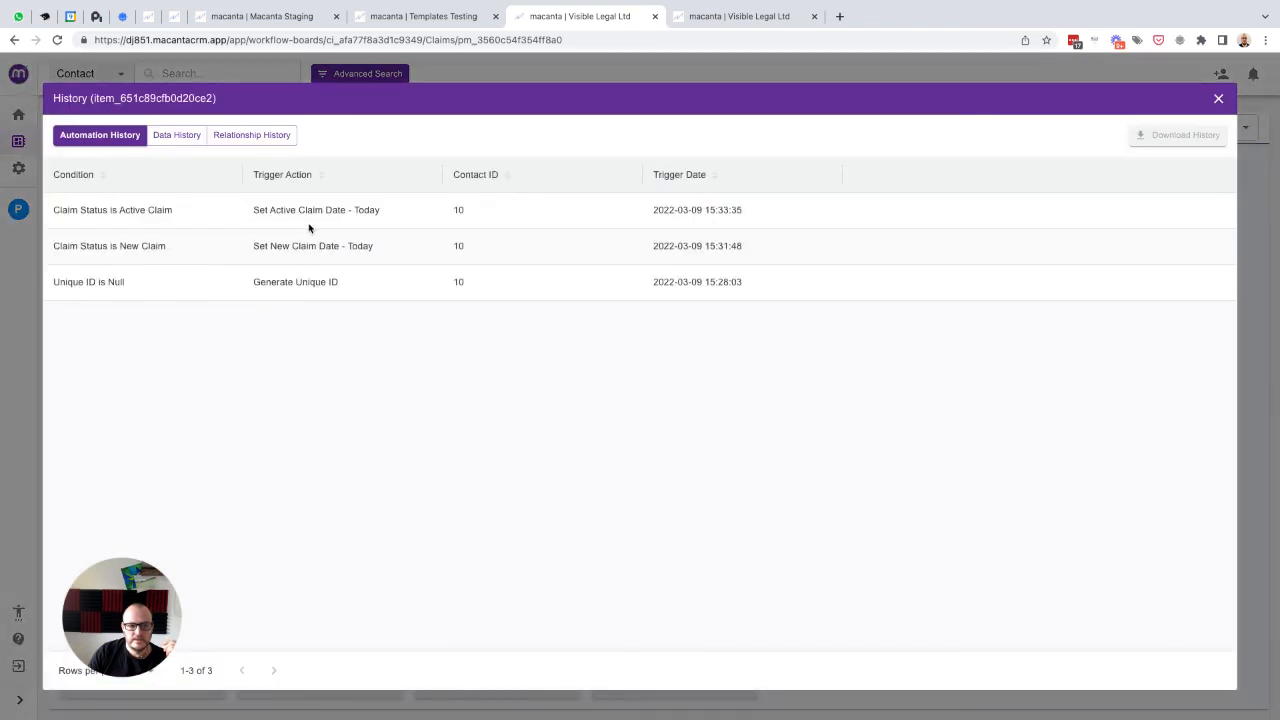
{"action": "left_click", "coordinate": [1217, 100]}
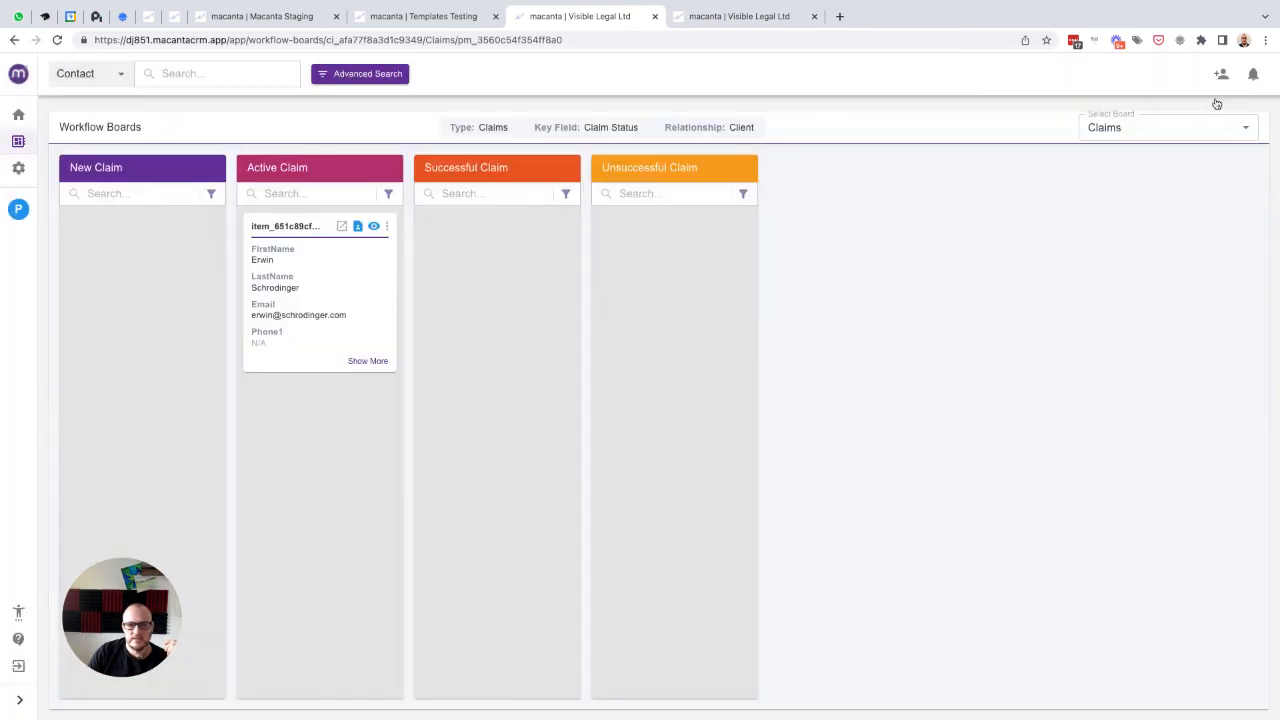
- Check the active claim's date tracking, related contacts and claim details from the workflow board, and close the claim
{"action": "left_click", "coordinate": [375, 228]}
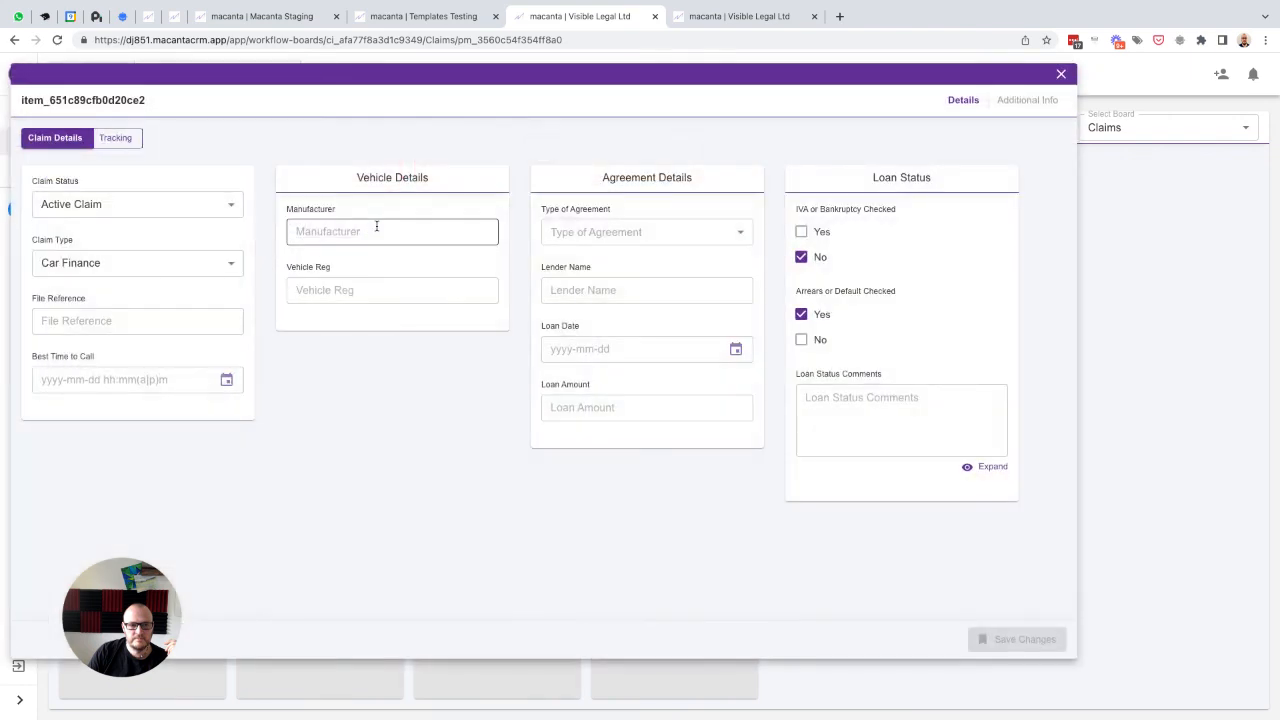
{"action": "left_click", "coordinate": [119, 139]}
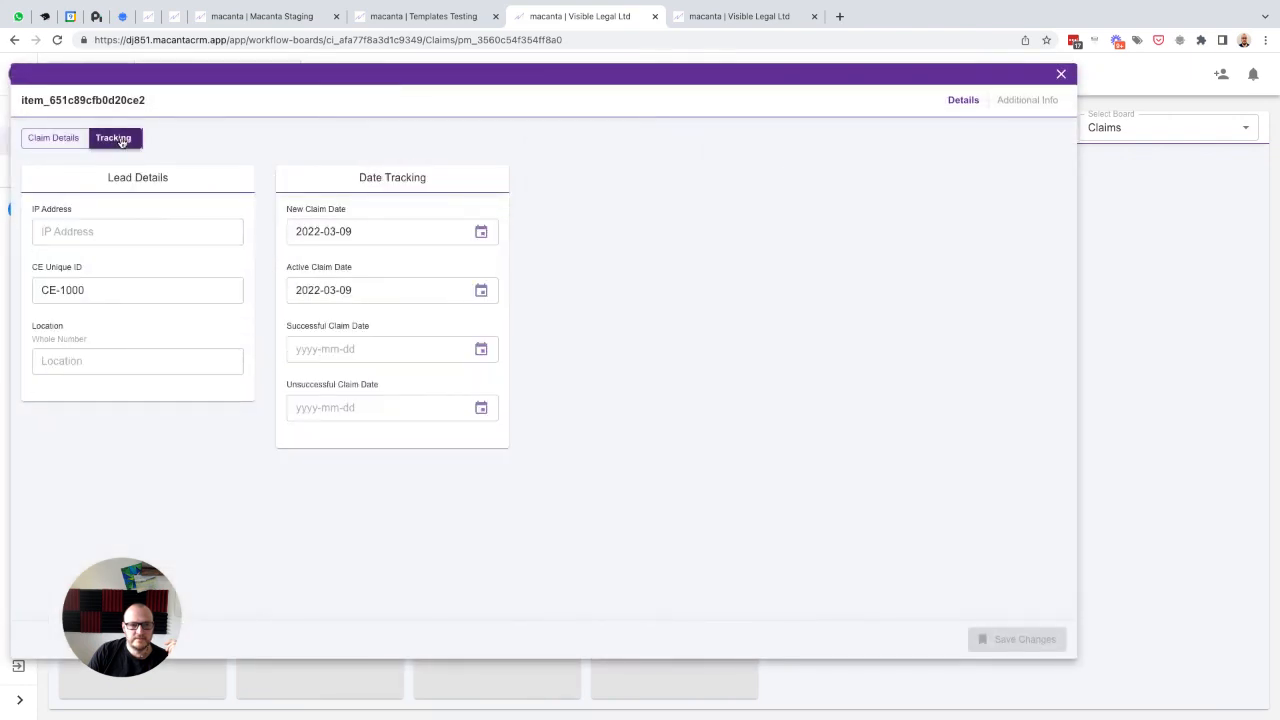
{"action": "left_click", "coordinate": [1024, 104]}
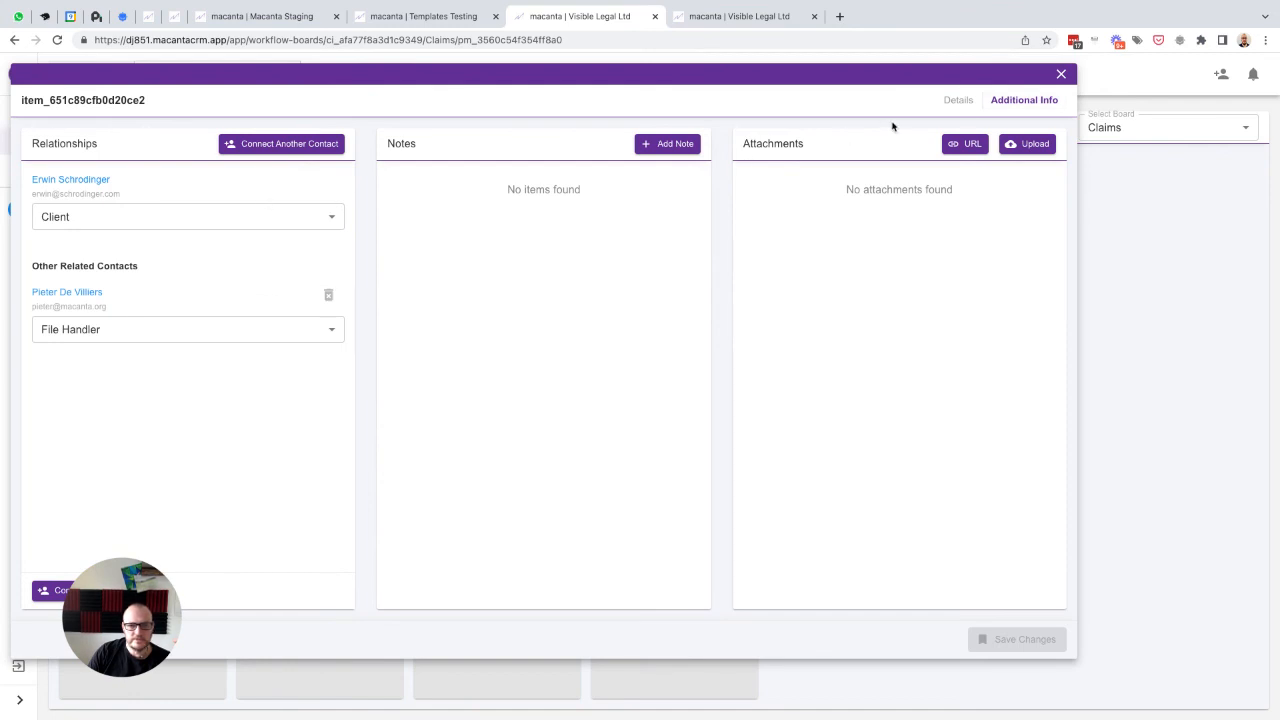
{"action": "left_click", "coordinate": [958, 100]}
{"action": "left_click", "coordinate": [66, 140]}
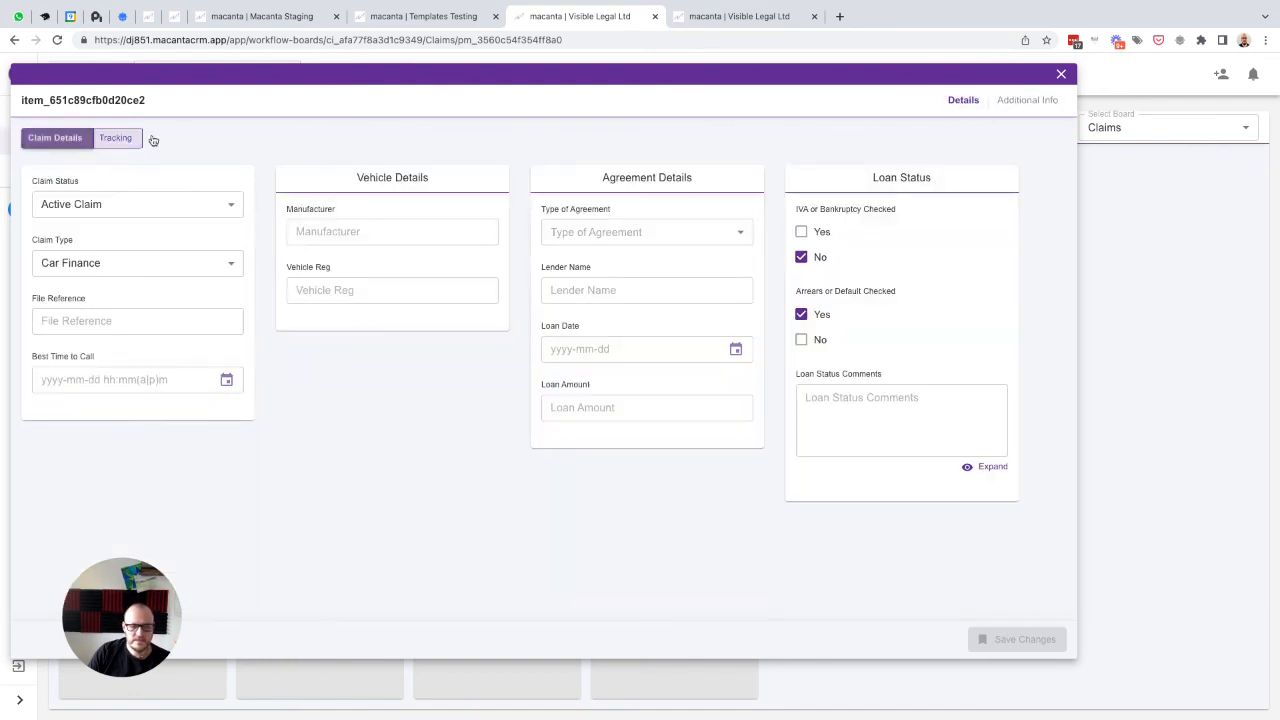
{"action": "left_click", "coordinate": [1062, 75]}
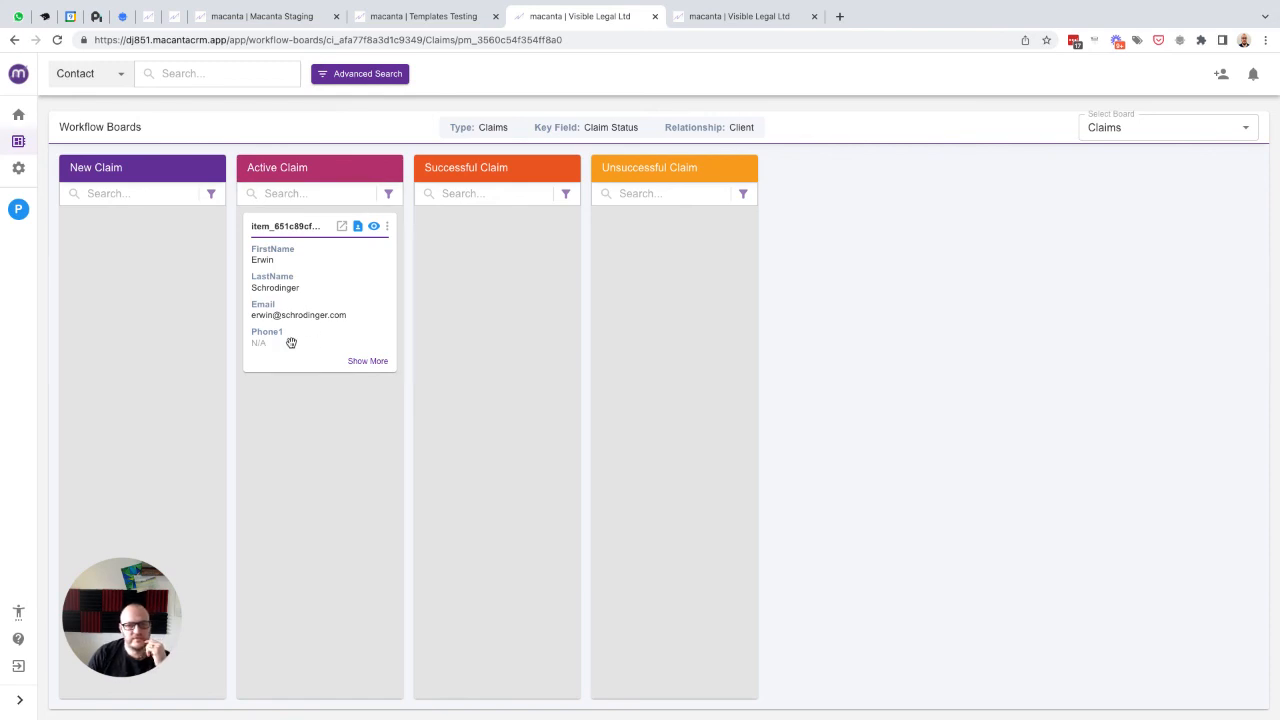
- Examine the dashboard's Active Claims list and the client's contact details, and return to the list
{"action": "left_click", "coordinate": [17, 116]}
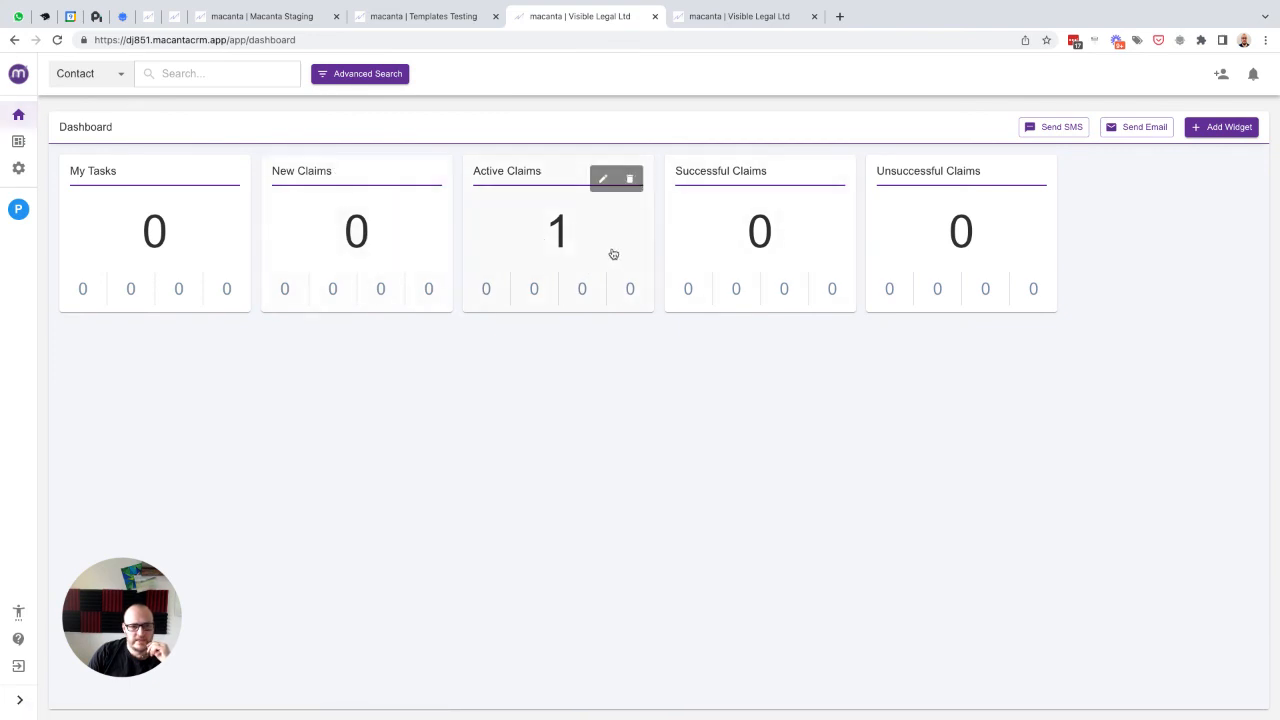
{"action": "left_click", "coordinate": [558, 229]}
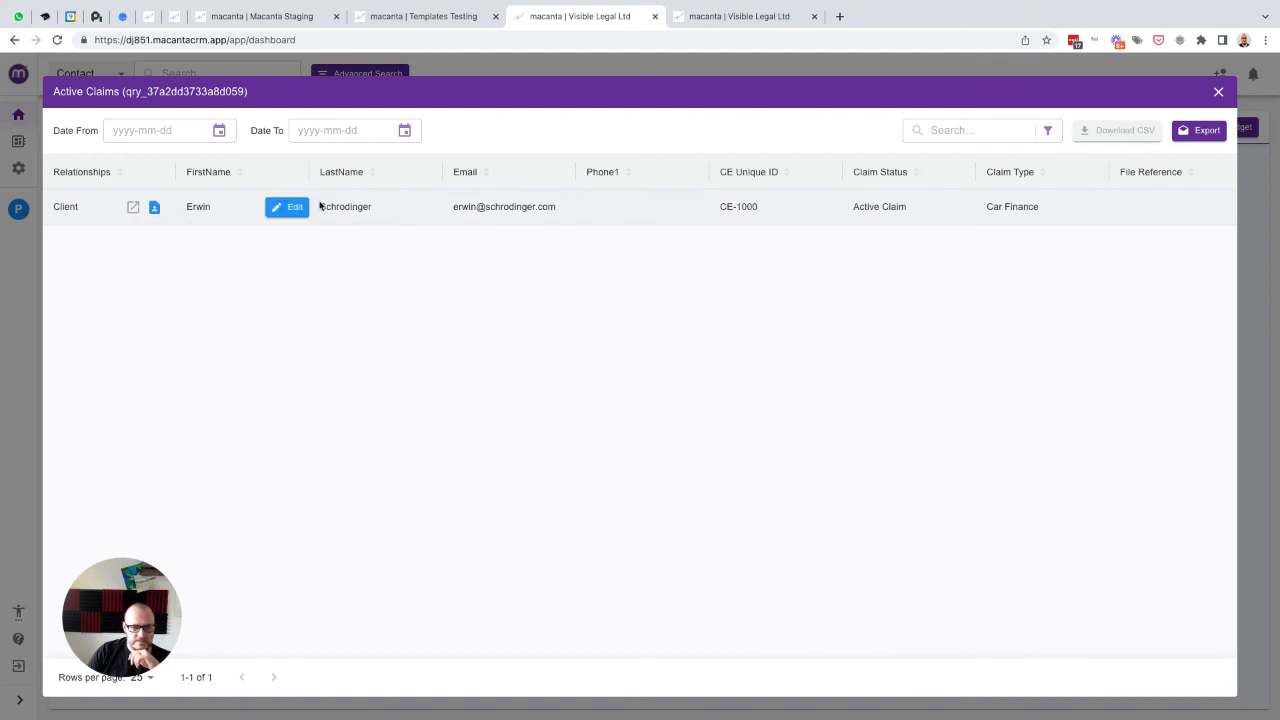
{"action": "left_click", "coordinate": [155, 210]}
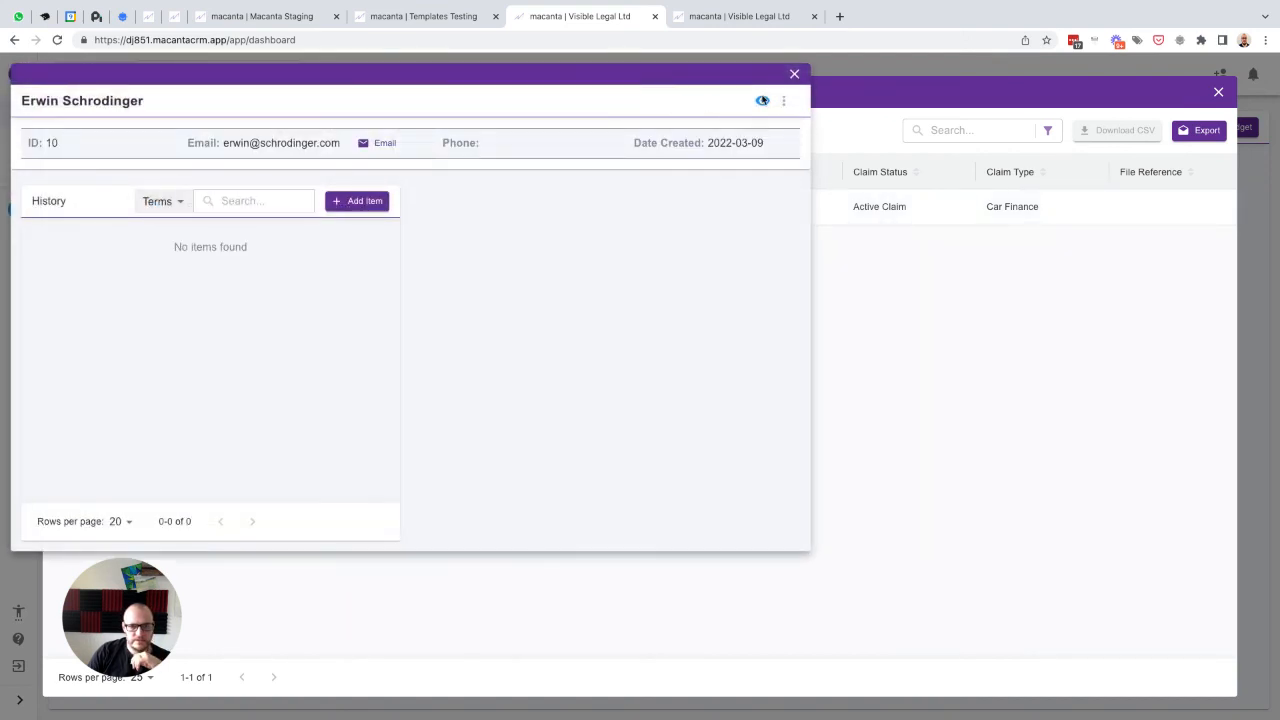
{"action": "left_click", "coordinate": [761, 105]}
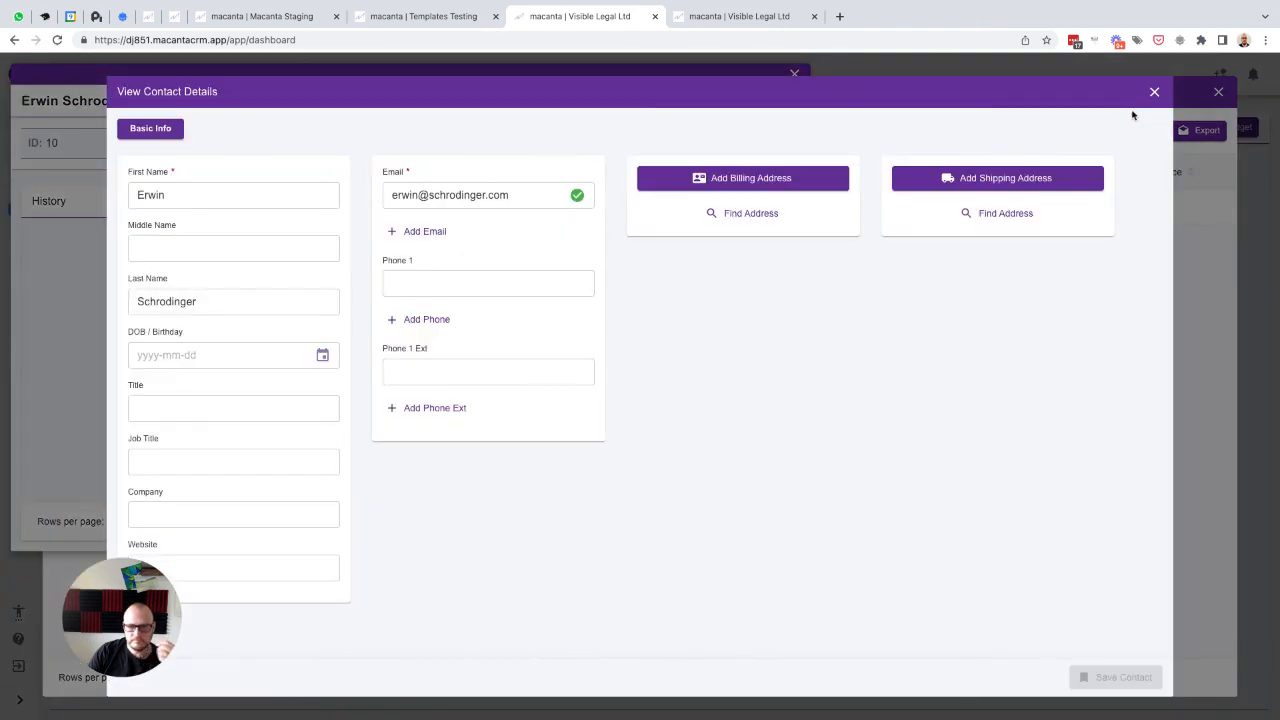
{"action": "left_click", "coordinate": [1155, 91]}
{"action": "left_click", "coordinate": [795, 75]}
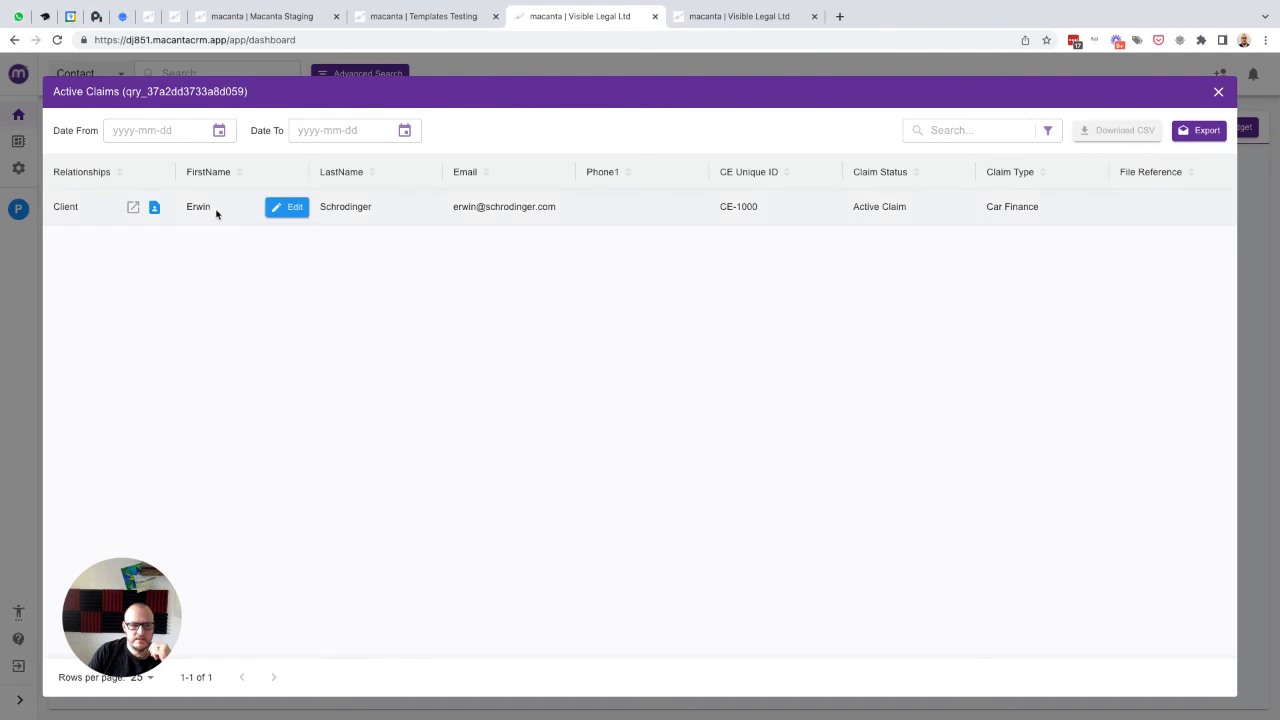
- Review the Car Finance claim's details, tracking and additional info from the Active Claims list, and close the claim
{"action": "mouse_move", "coordinate": [517, 210]}
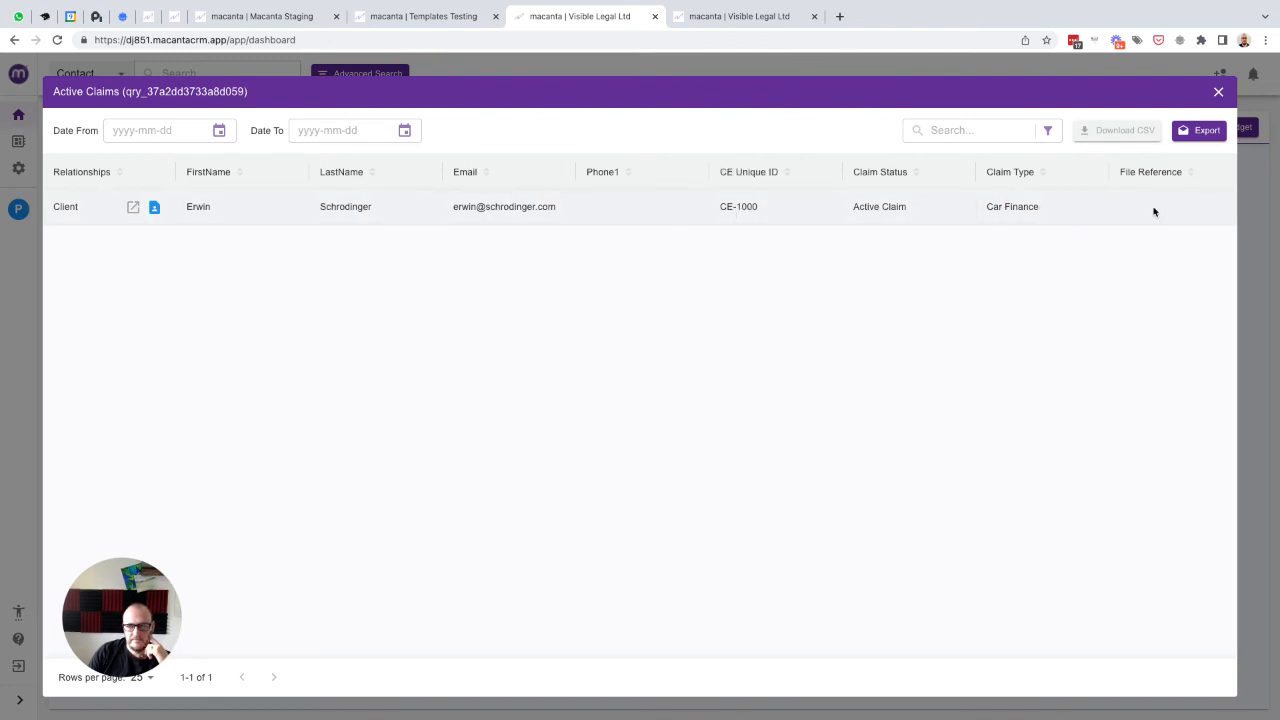
{"action": "scroll", "coordinate": [1160, 209], "scroll_direction": "right", "scroll_amount": 2}
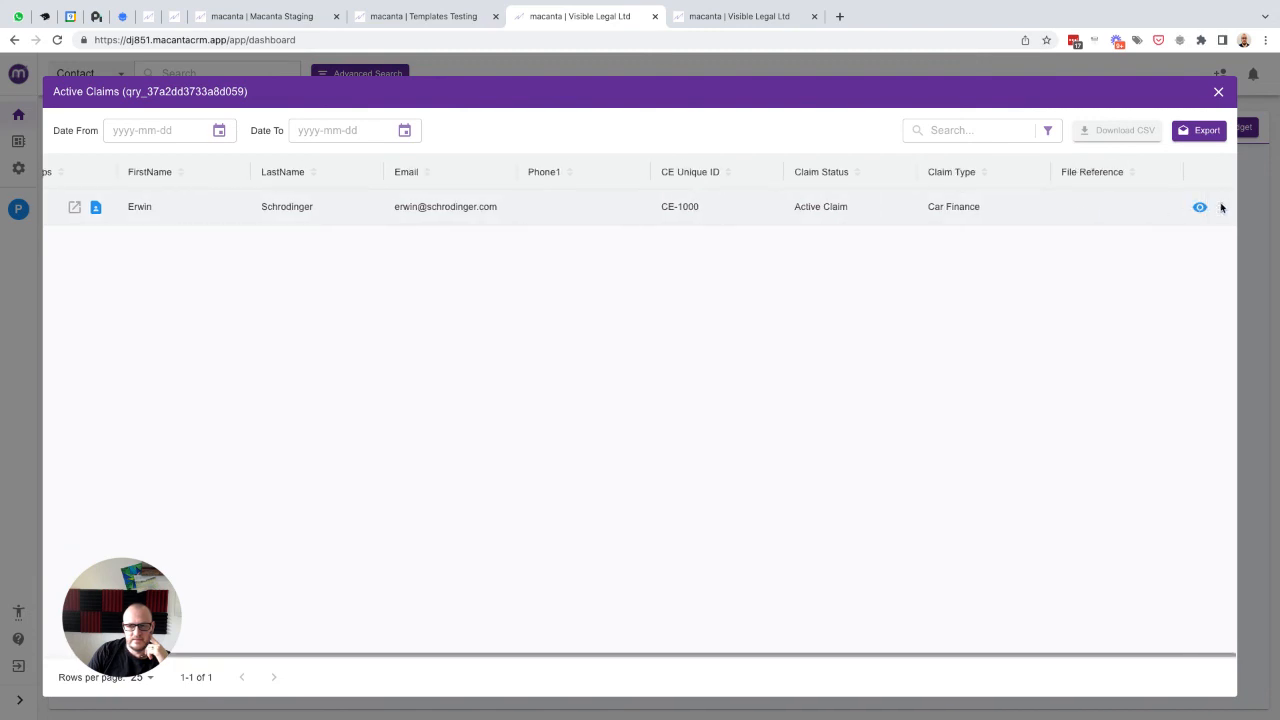
{"action": "left_click", "coordinate": [1200, 207]}
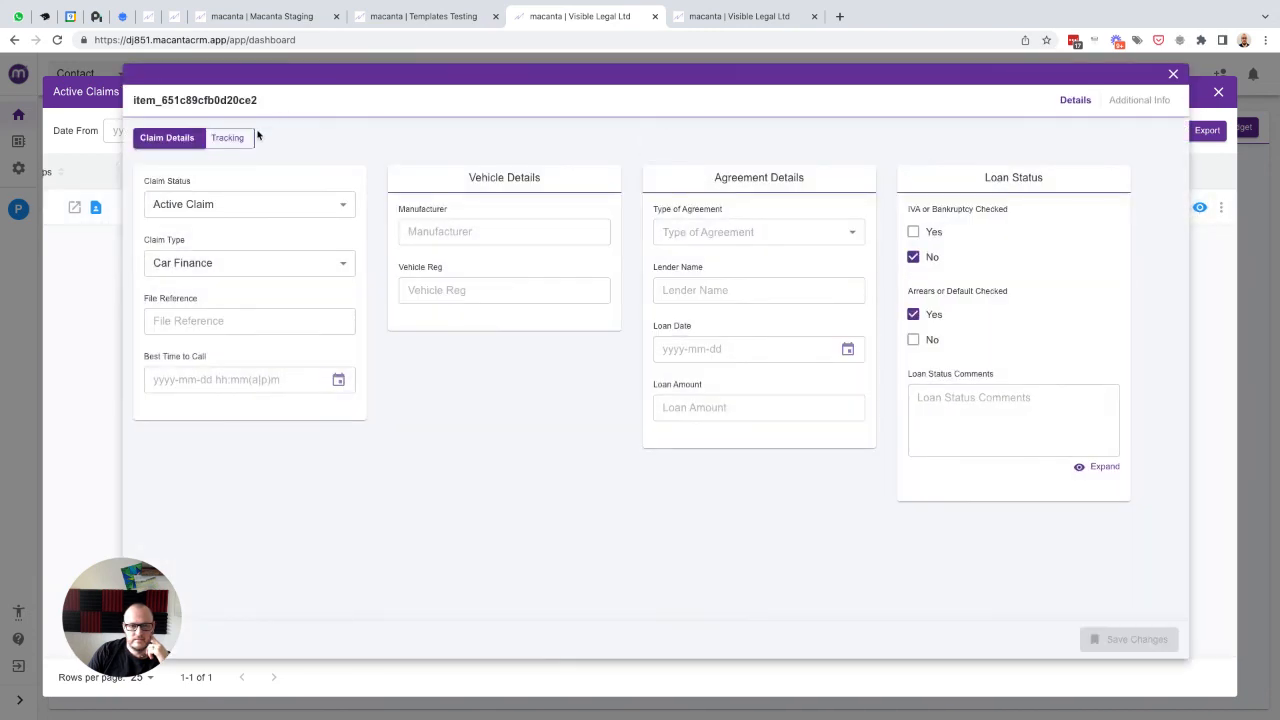
{"action": "left_click", "coordinate": [232, 138]}
{"action": "left_click", "coordinate": [1117, 100]}
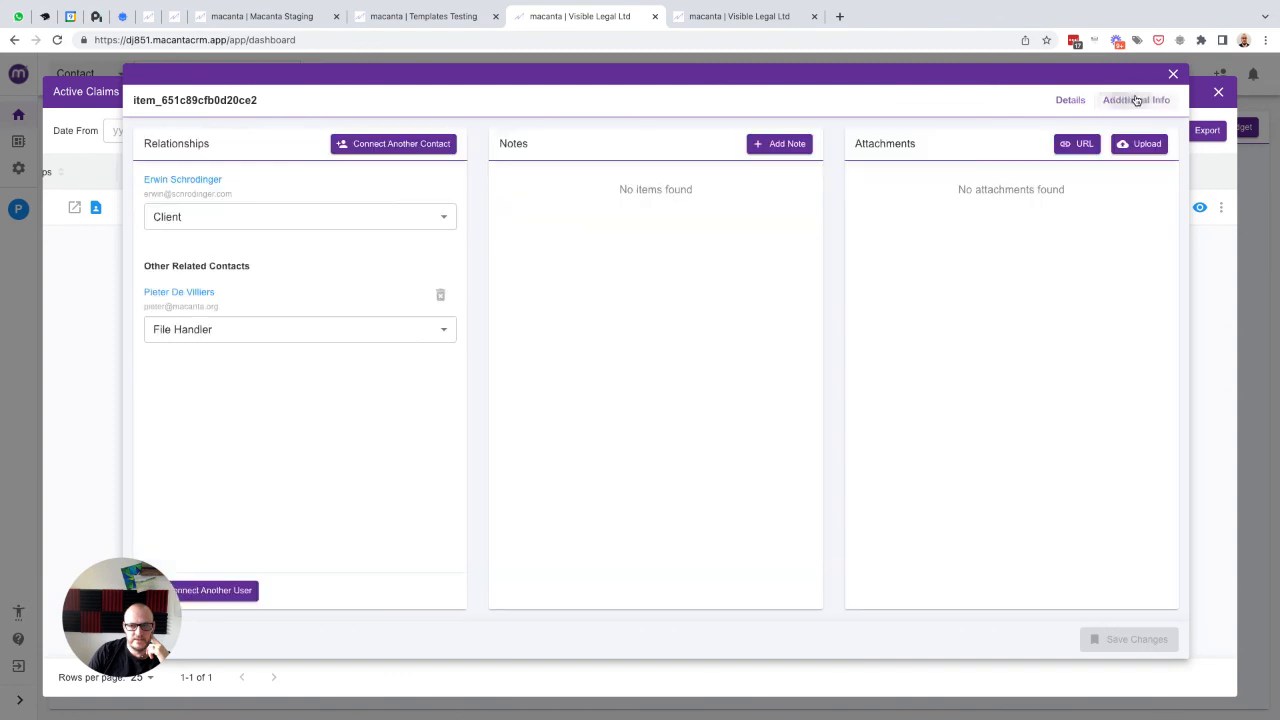
{"action": "left_click", "coordinate": [1171, 77]}
- Look over the actions available for the listed claim, close the Active Claims list and return to the Claims workflow board
{"action": "left_click", "coordinate": [1220, 207]}
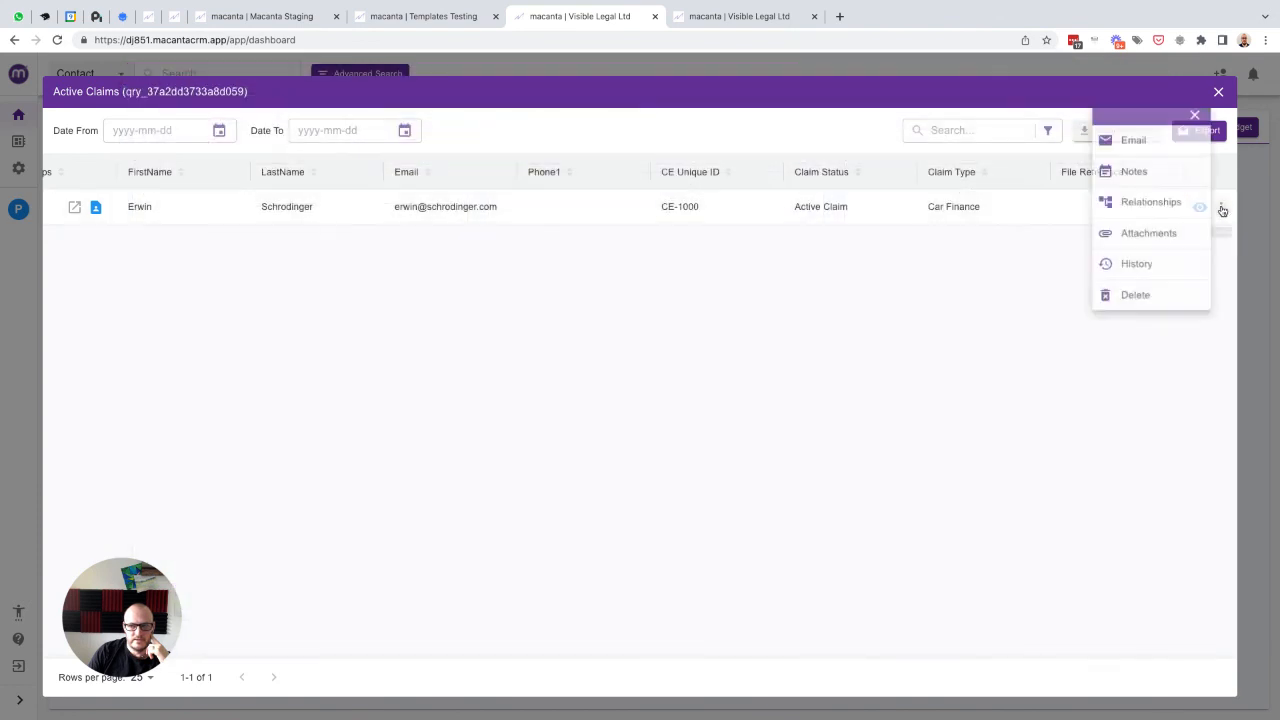
{"action": "left_click", "coordinate": [1194, 113]}
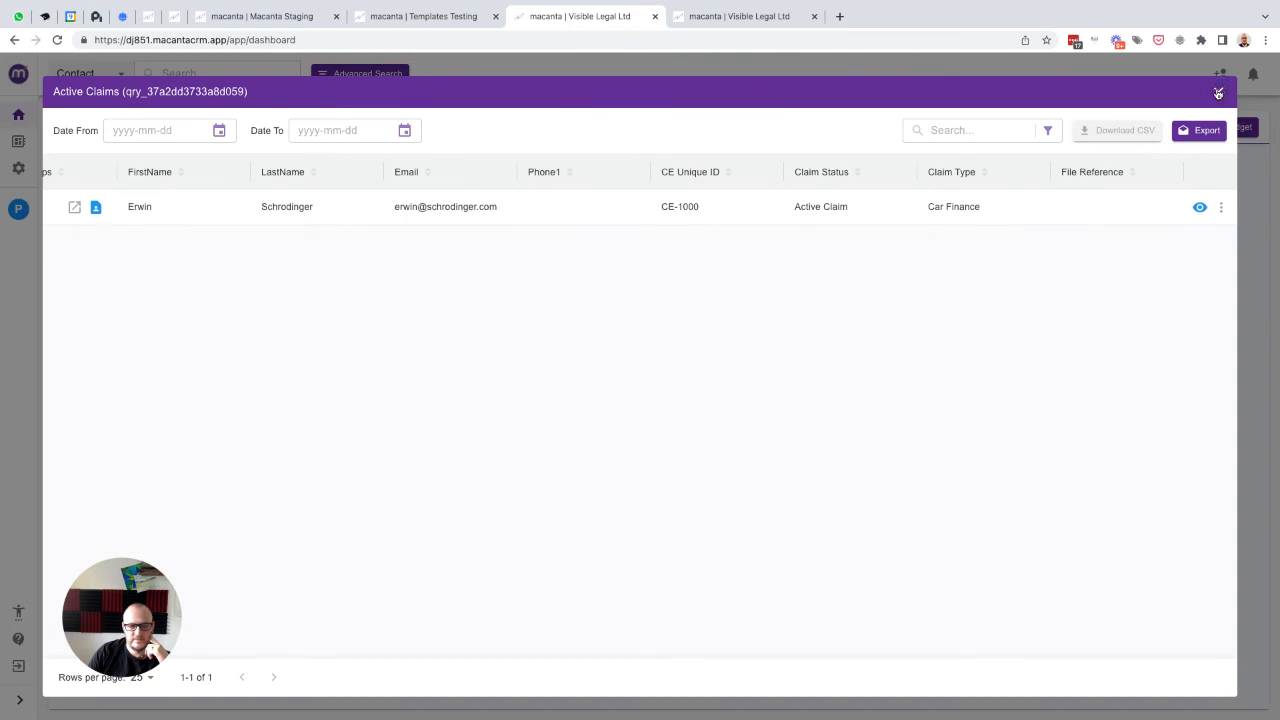
{"action": "left_click", "coordinate": [1218, 93]}
{"action": "left_click", "coordinate": [18, 143]}
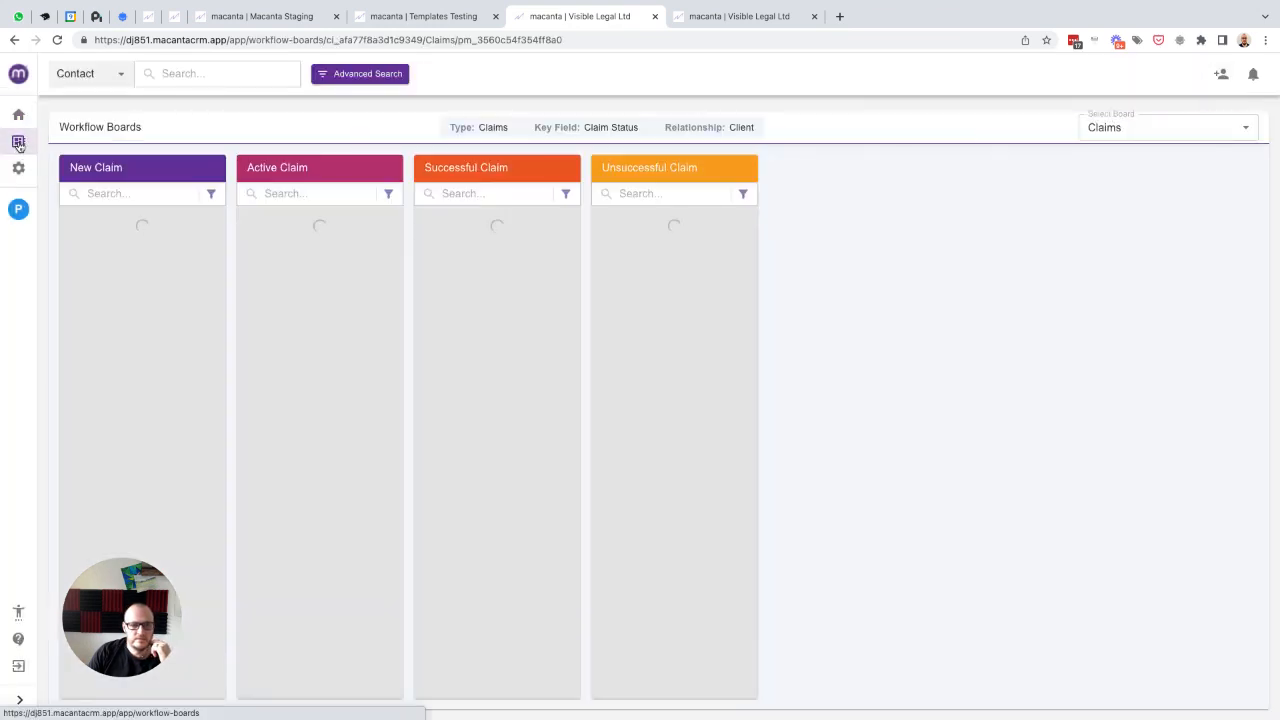